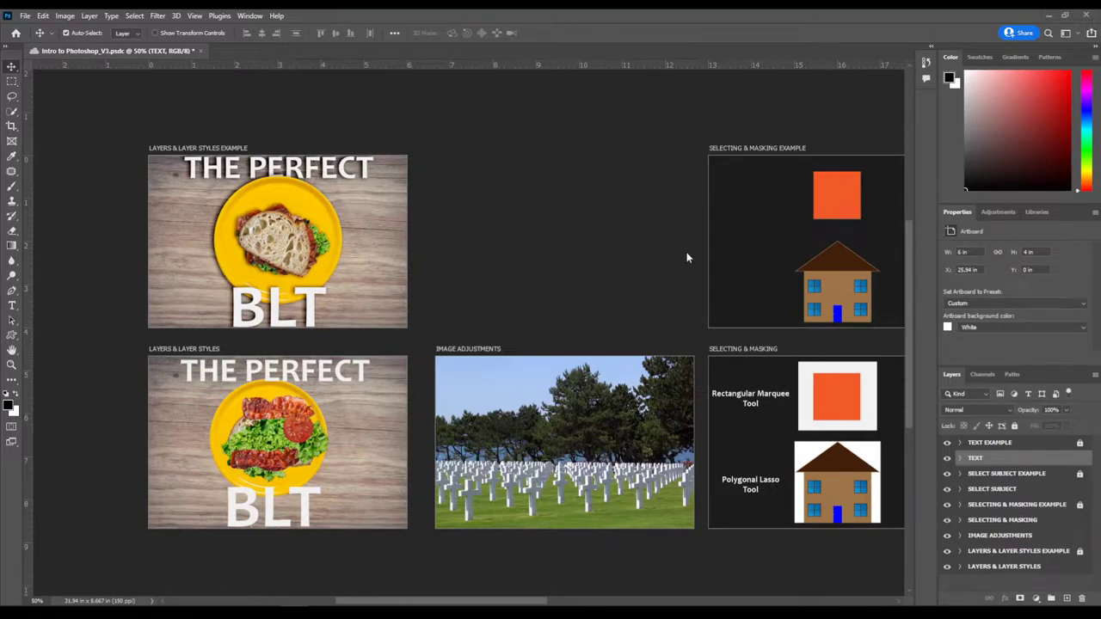
- Undock the Color and Layers panels and the toolbar so they float over the canvas
drag(556, 238, 507, 238)
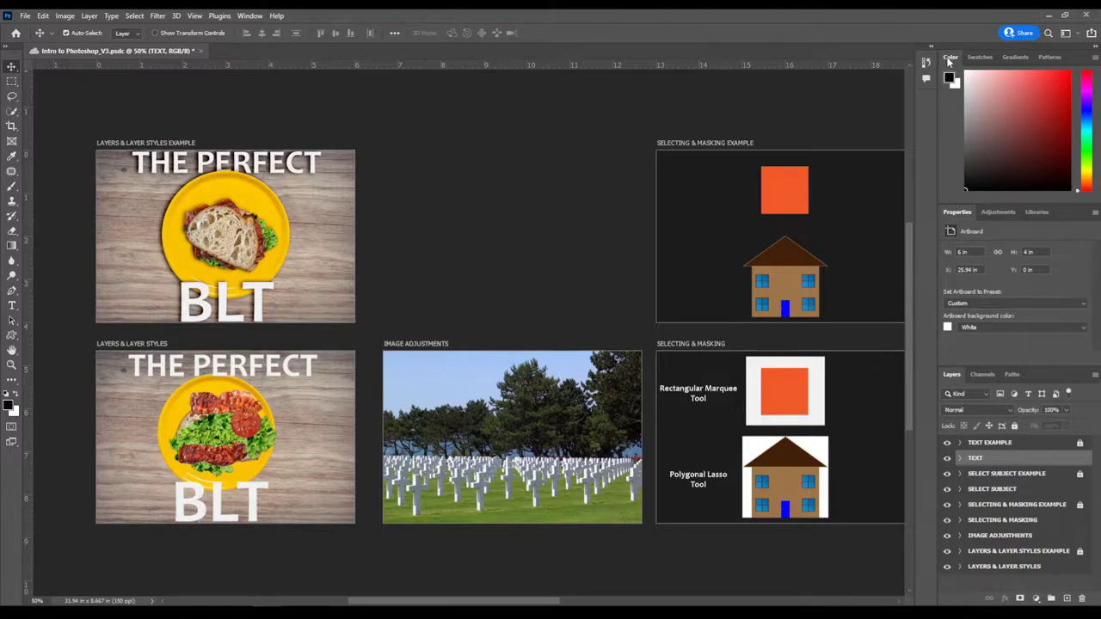
drag(951, 62, 430, 98)
drag(953, 378, 600, 90)
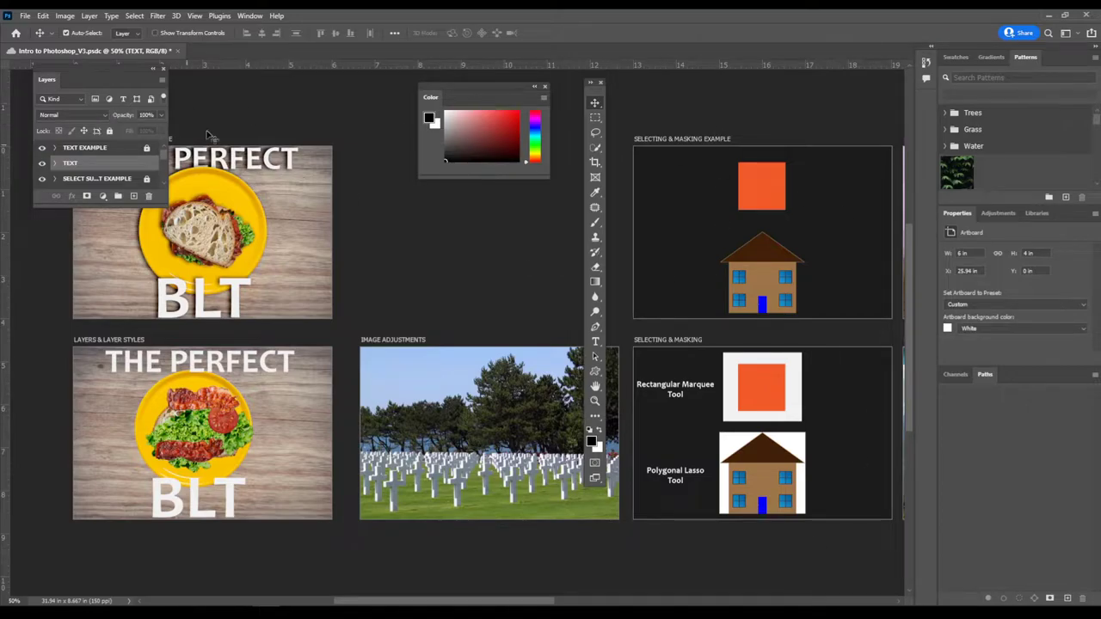
- Reset the Essentials workspace to its default panel arrangement
click(248, 15)
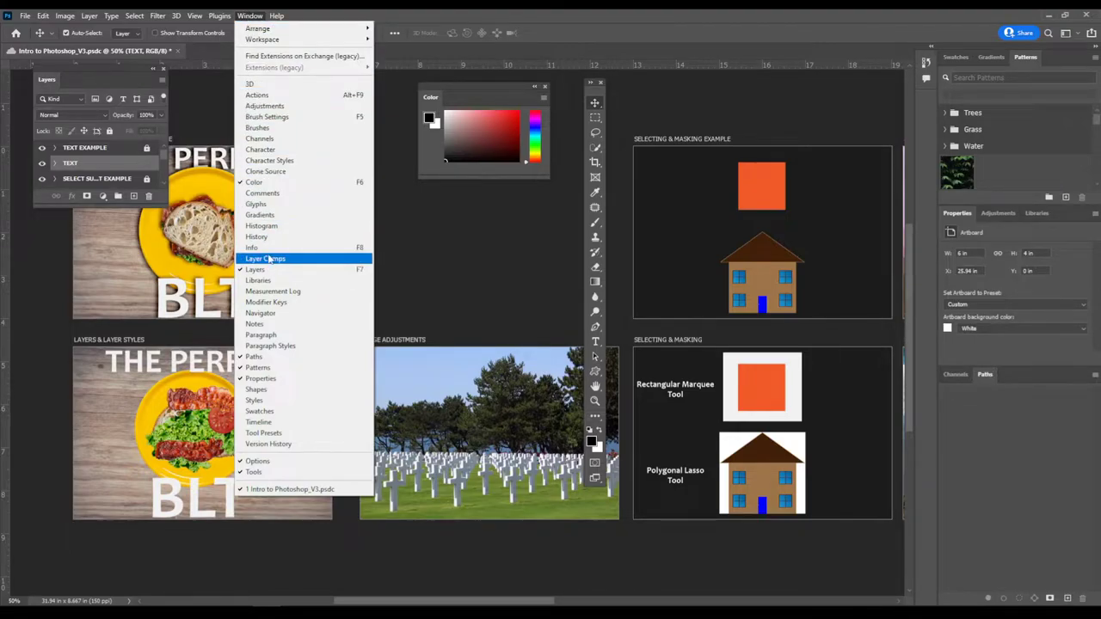
mouse_move(306, 40)
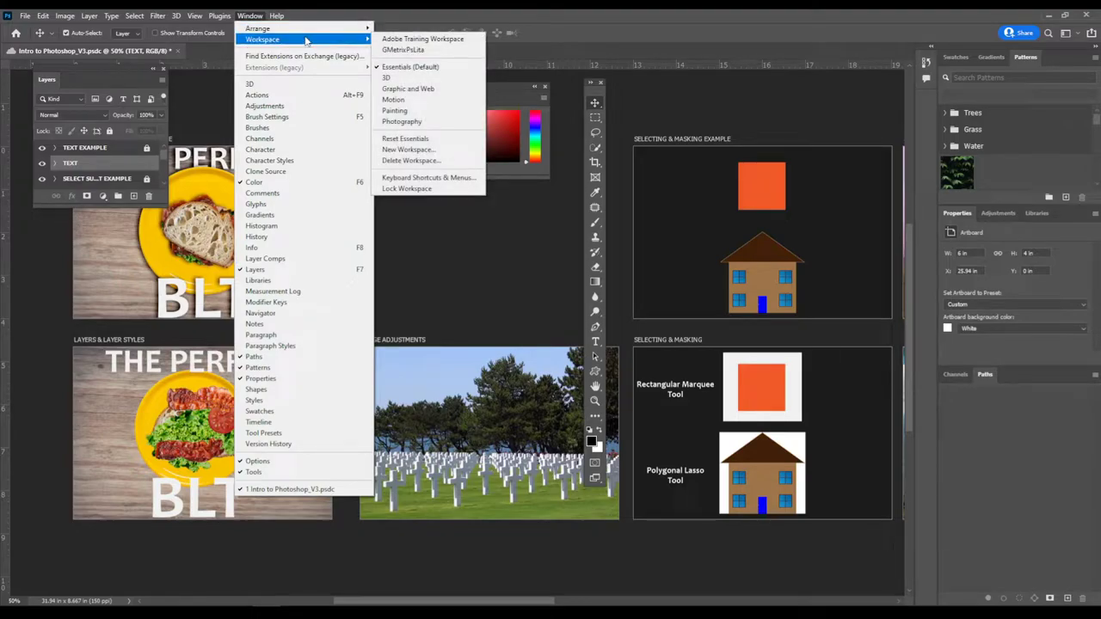
click(407, 140)
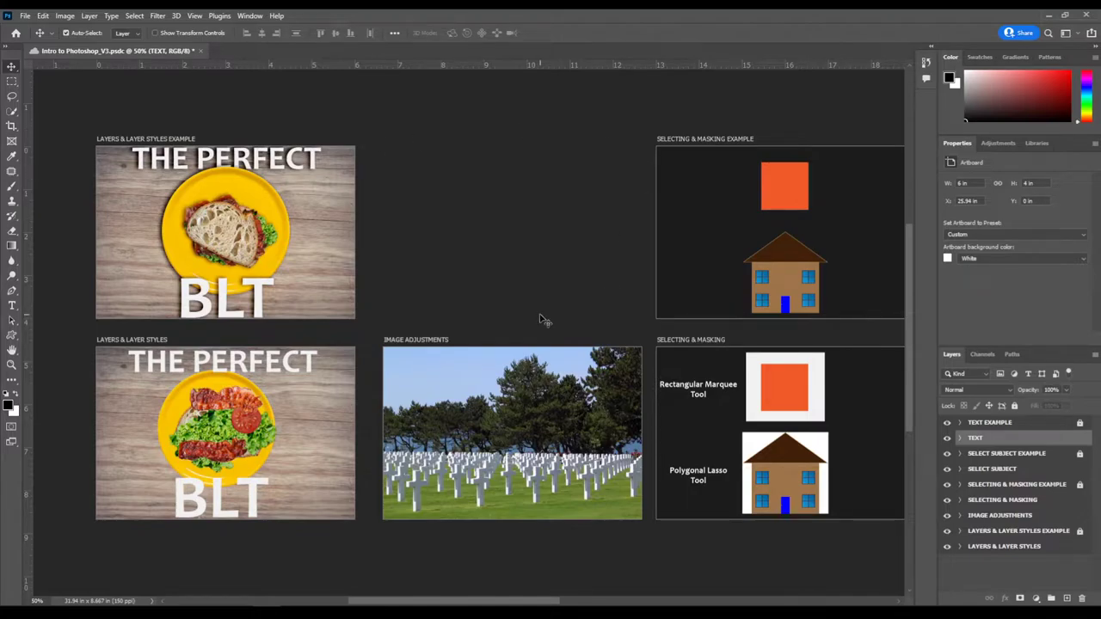
- Switch to the Painting workspace and return to the Essentials (Default) workspace
click(250, 16)
mouse_move(268, 41)
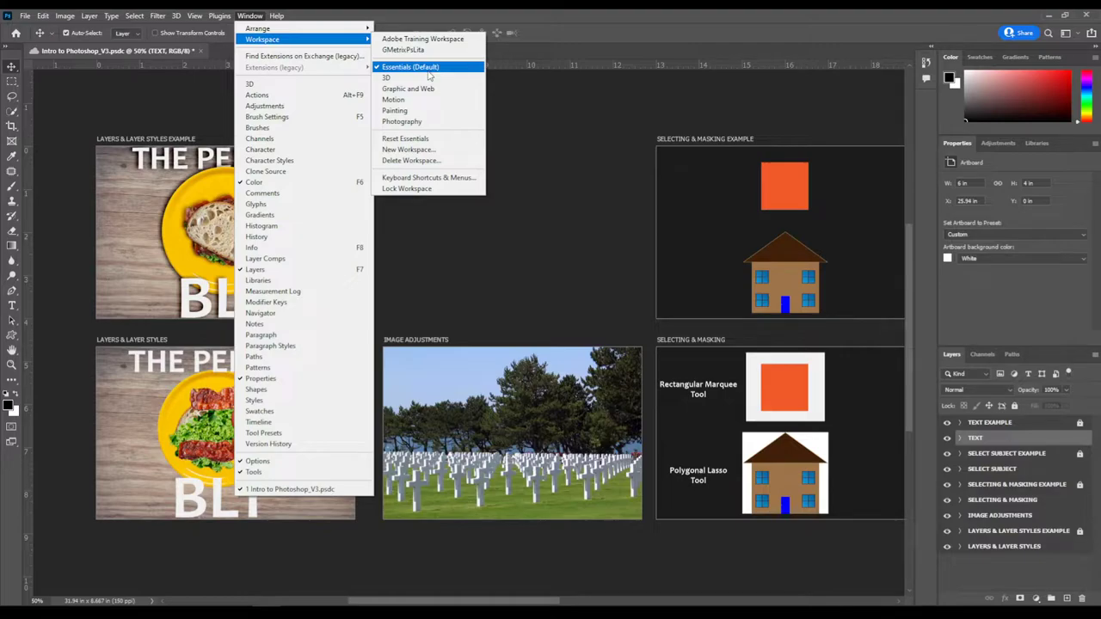
click(404, 110)
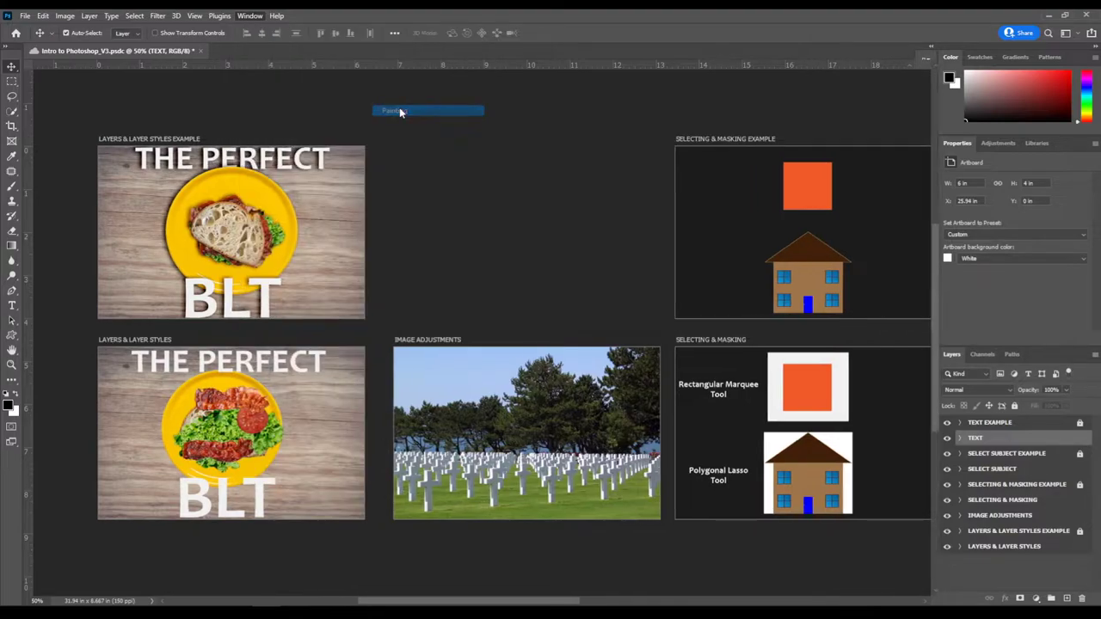
click(250, 16)
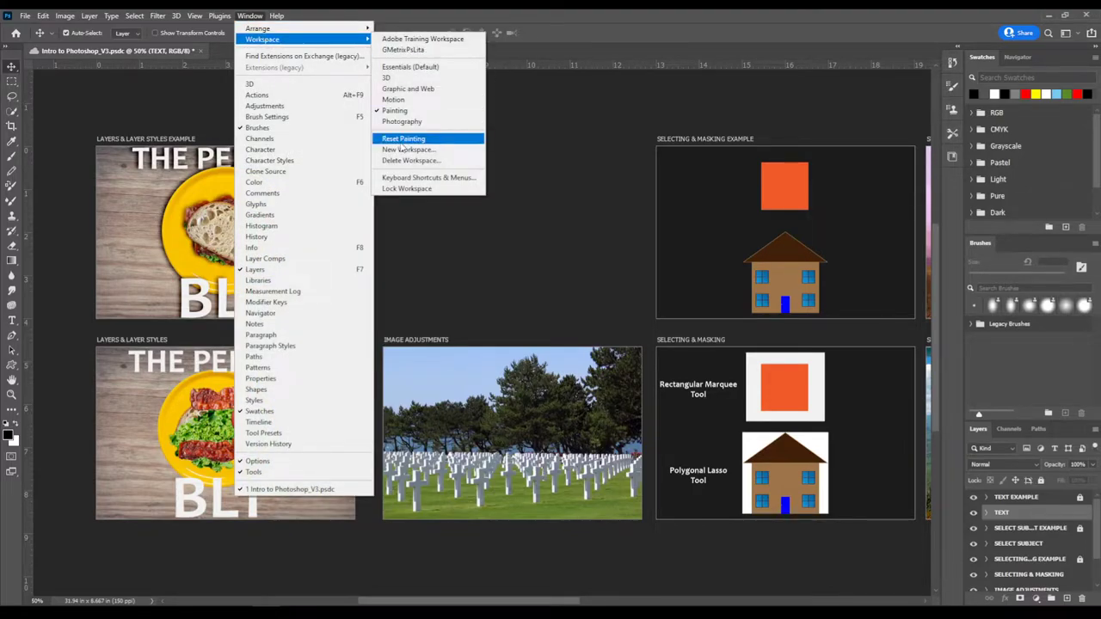
click(403, 66)
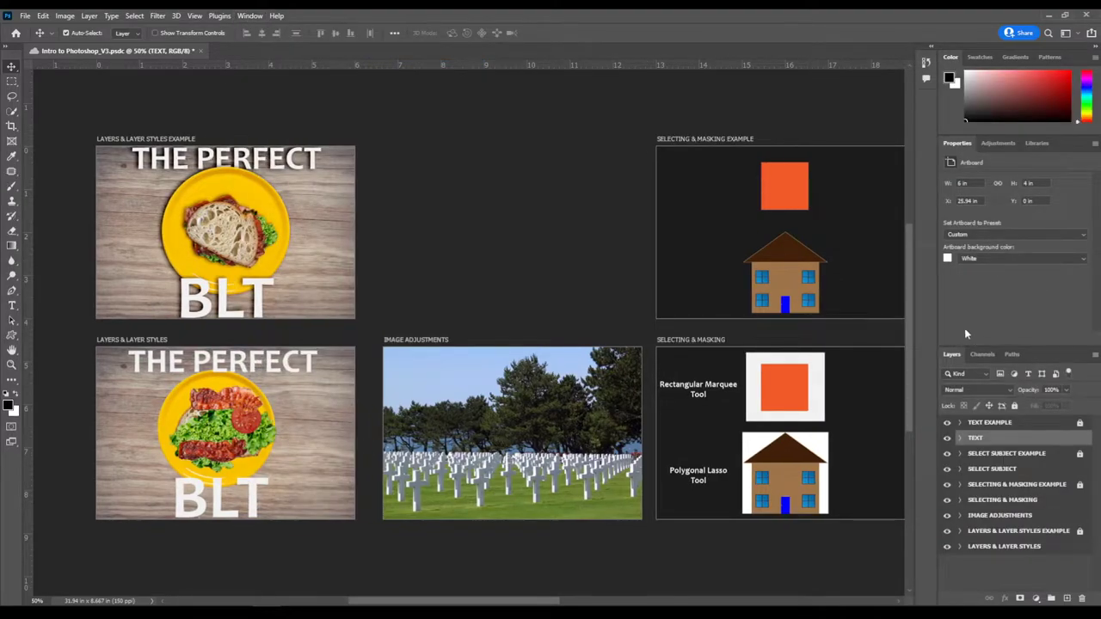
- Close the Layers panel and display it again
click(1097, 356)
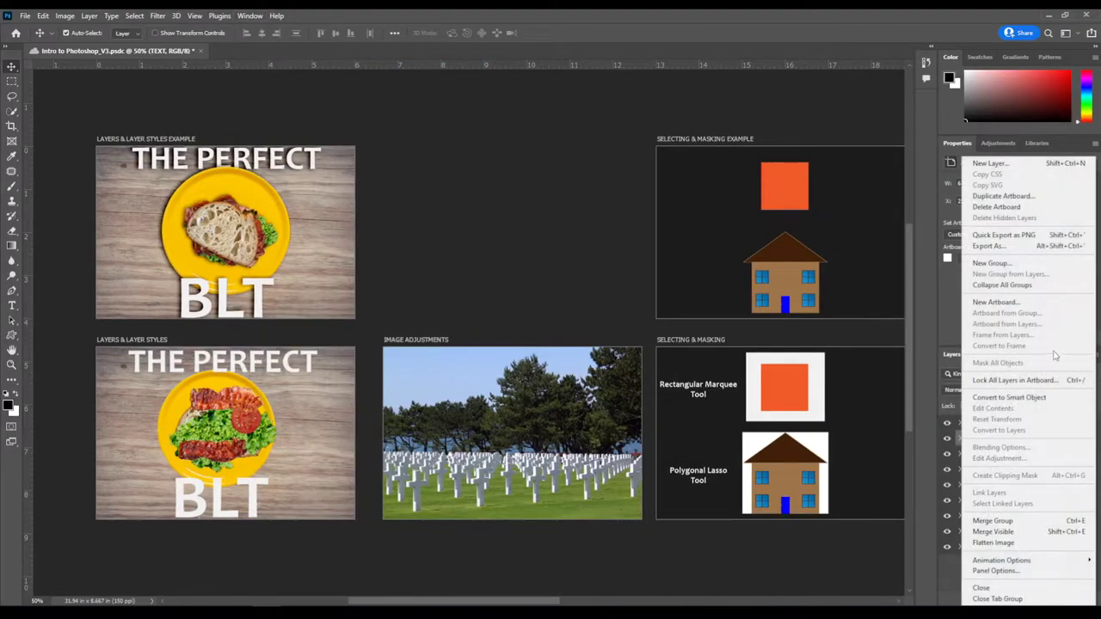
click(990, 586)
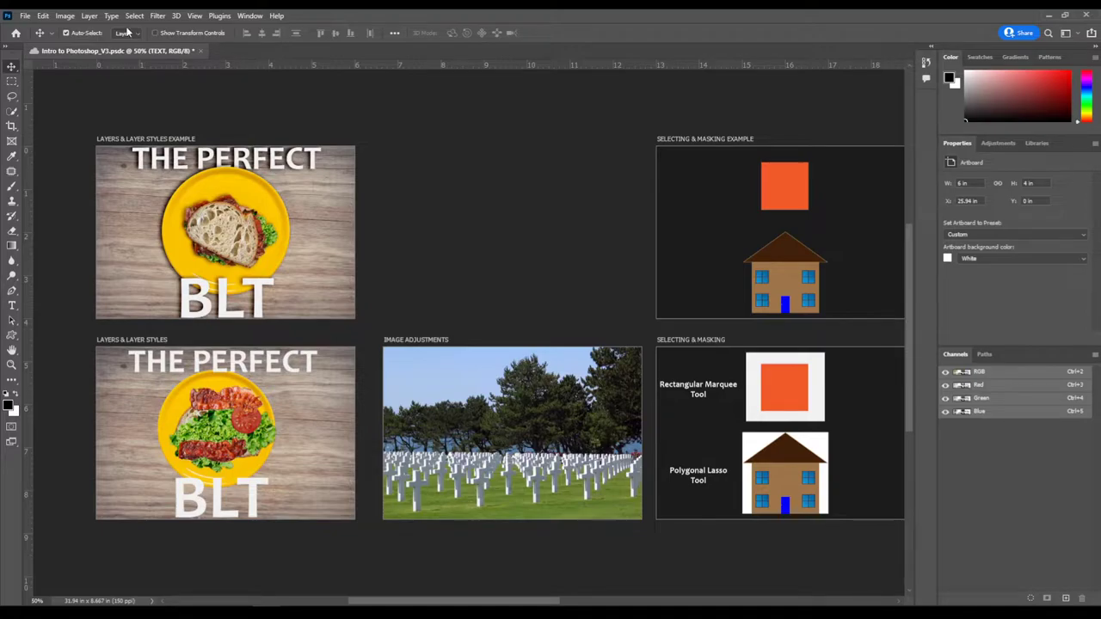
click(243, 15)
mouse_move(277, 40)
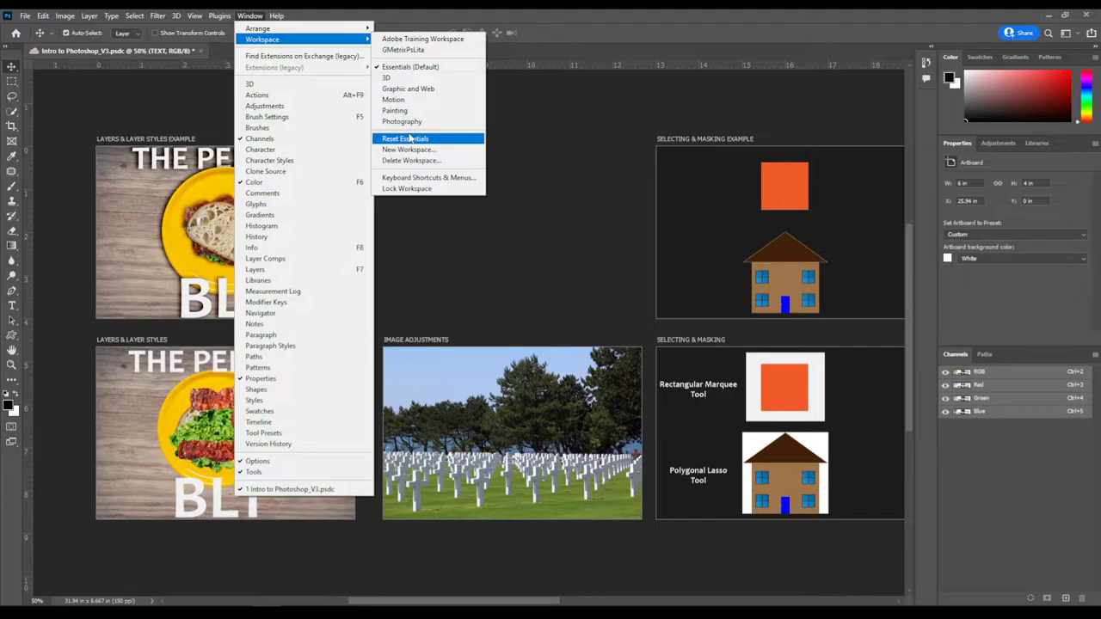
click(282, 271)
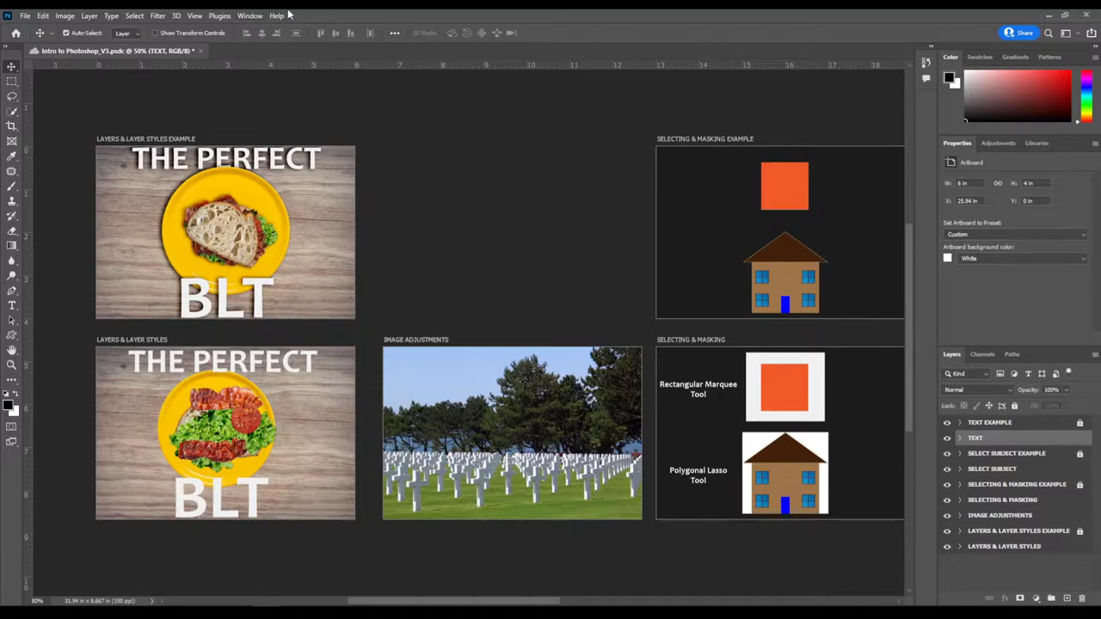
- Examine the commands available for files, editing, images, layers, type, selections, filters and 3D
click(24, 16)
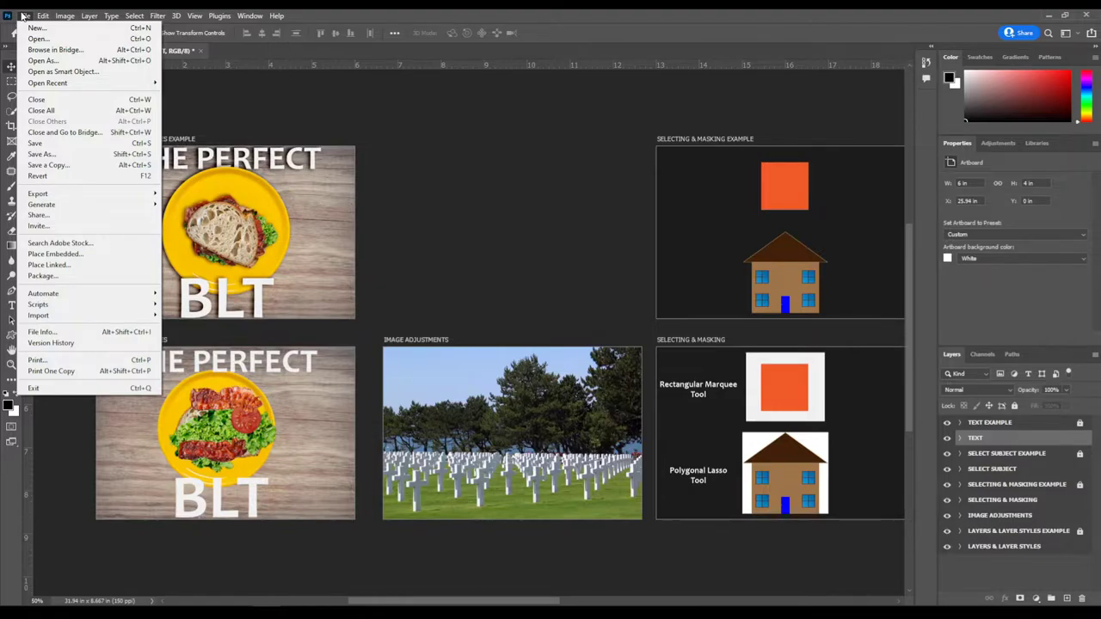
mouse_move(44, 16)
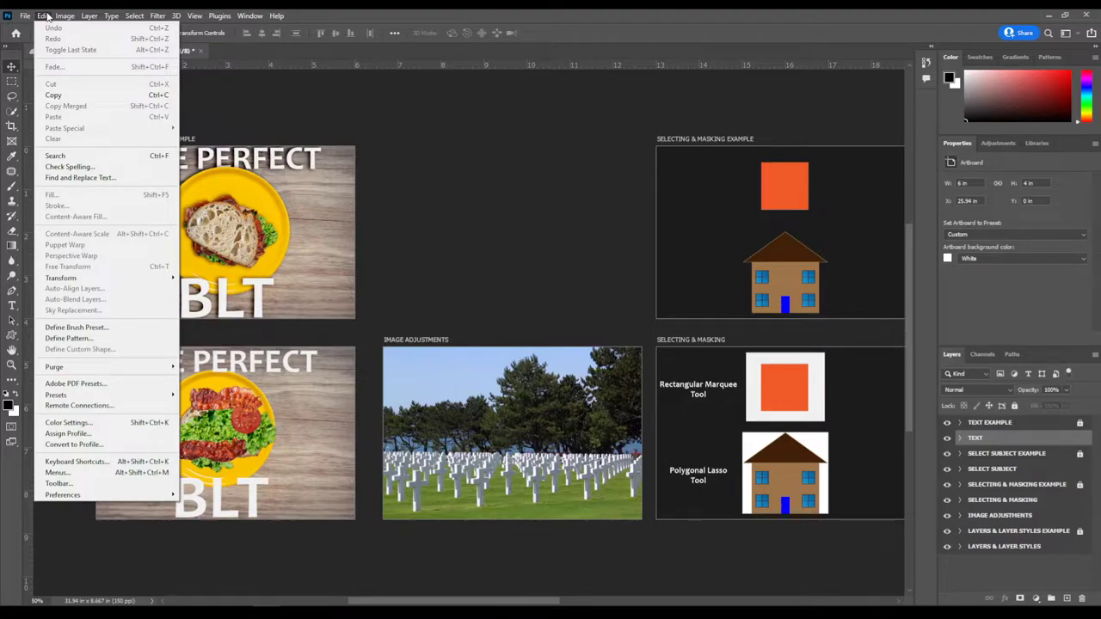
mouse_move(79, 495)
click(64, 16)
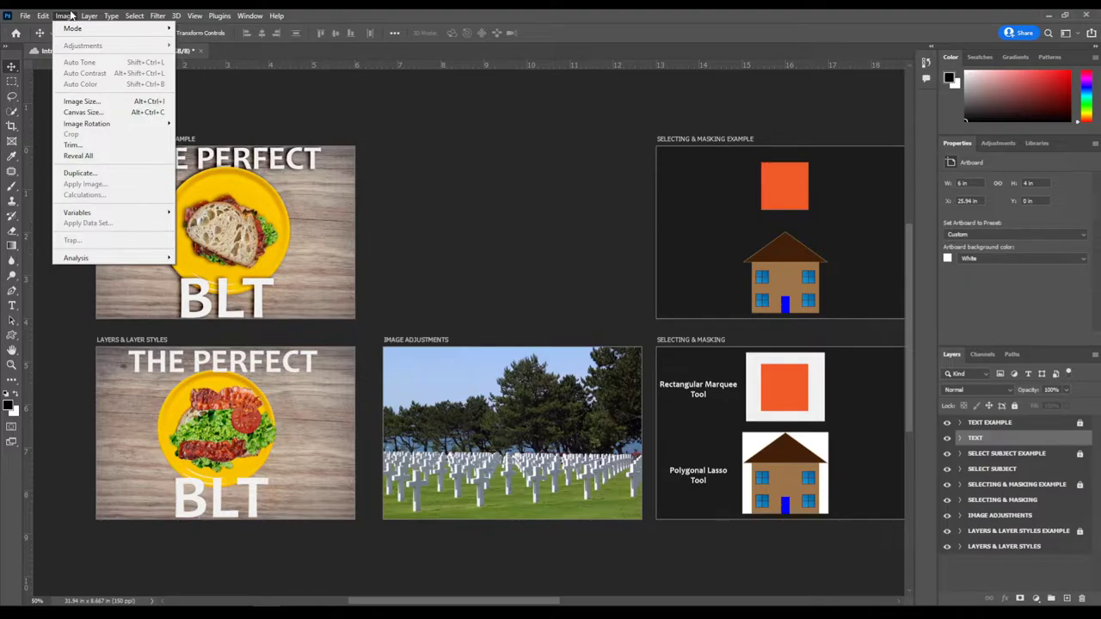
mouse_move(93, 15)
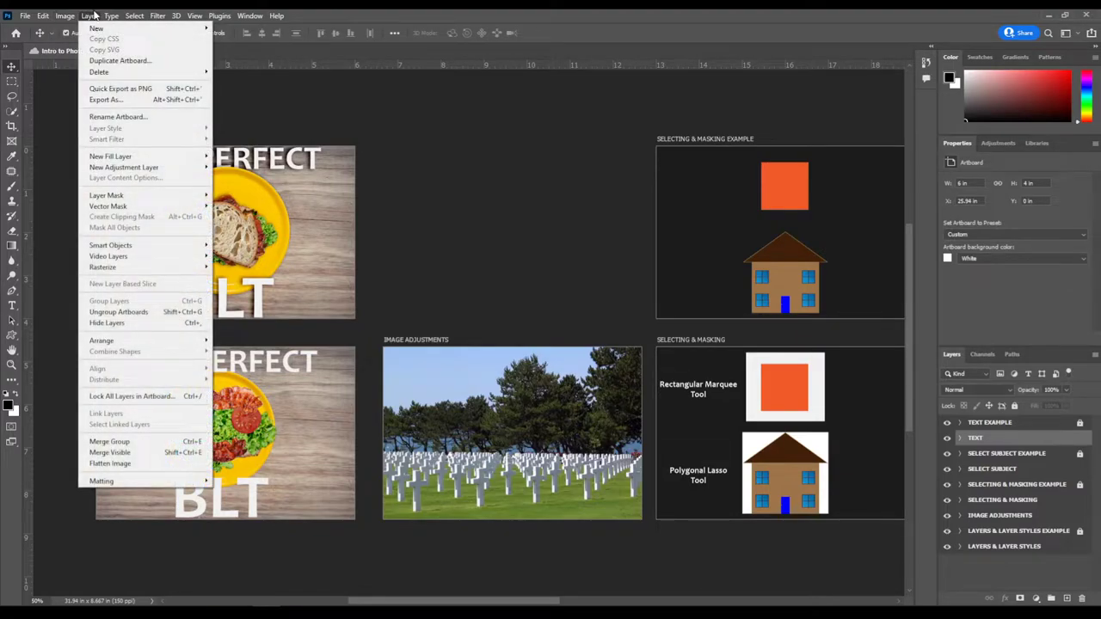
click(93, 16)
click(111, 16)
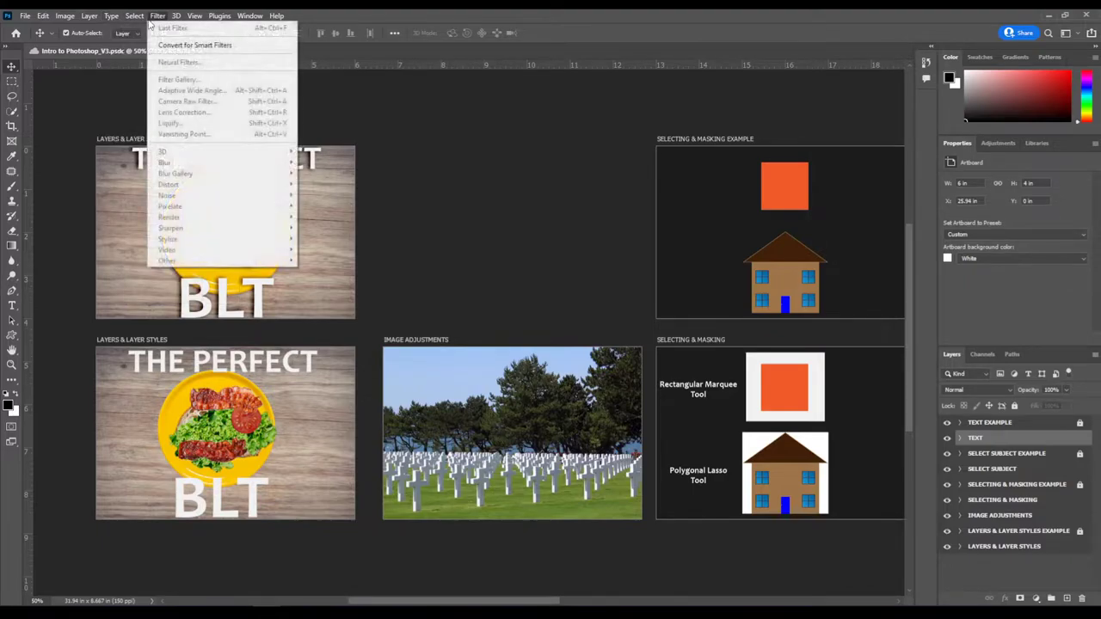
mouse_move(134, 19)
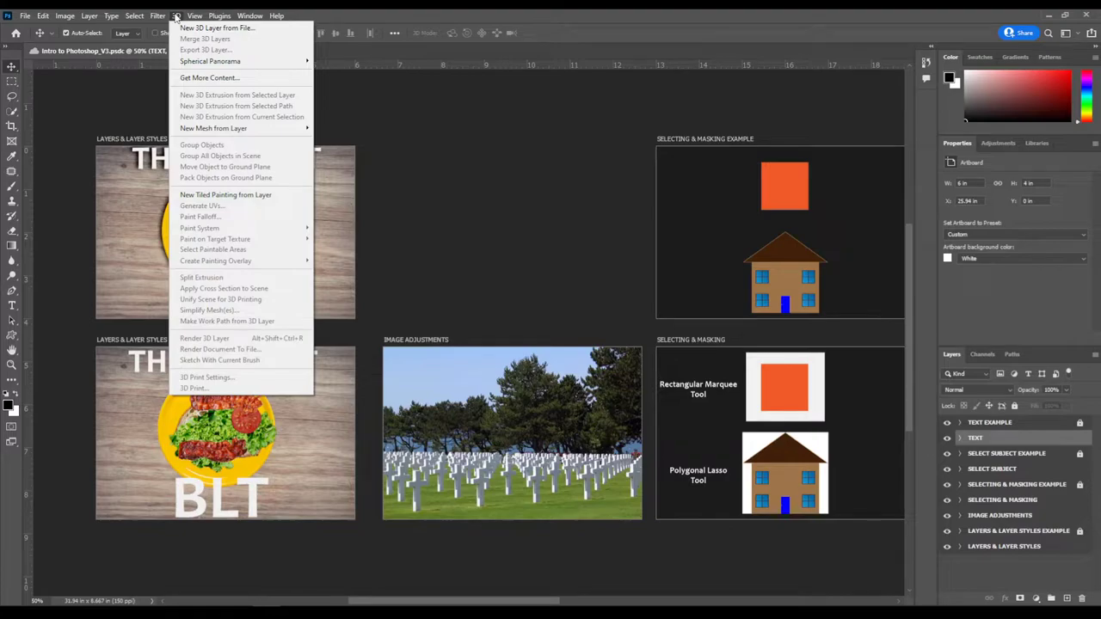
click(175, 16)
click(176, 16)
- Hide the rulers around the canvas and show them again
mouse_move(196, 17)
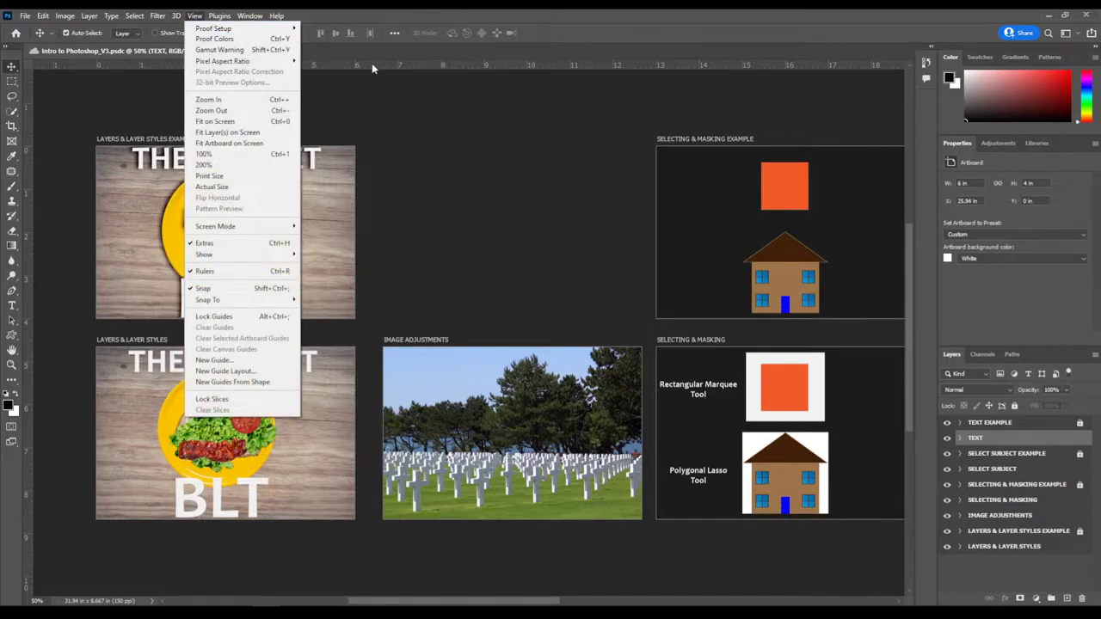
key(ctrl+r)
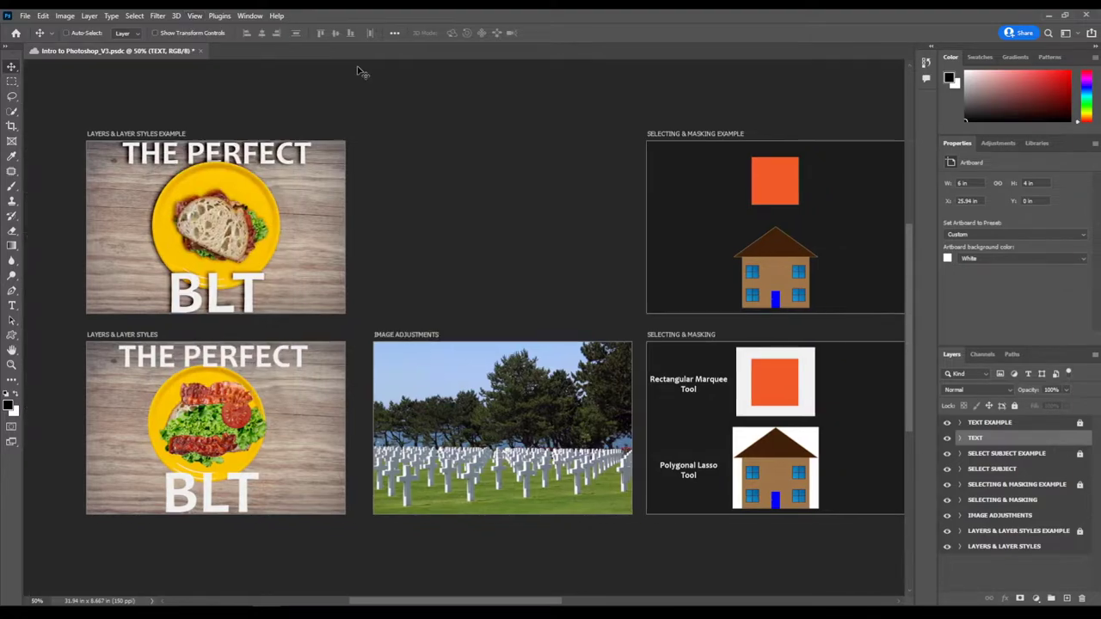
key(ctrl+r)
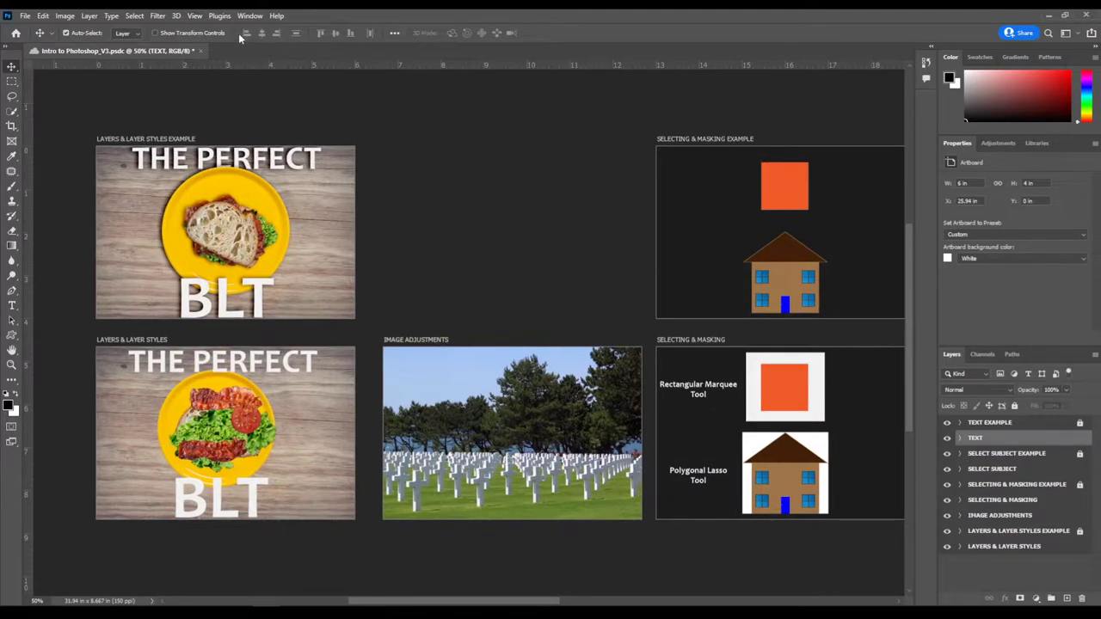
- Review the commands for creating guides and the horizontal ruler above the canvas
click(194, 16)
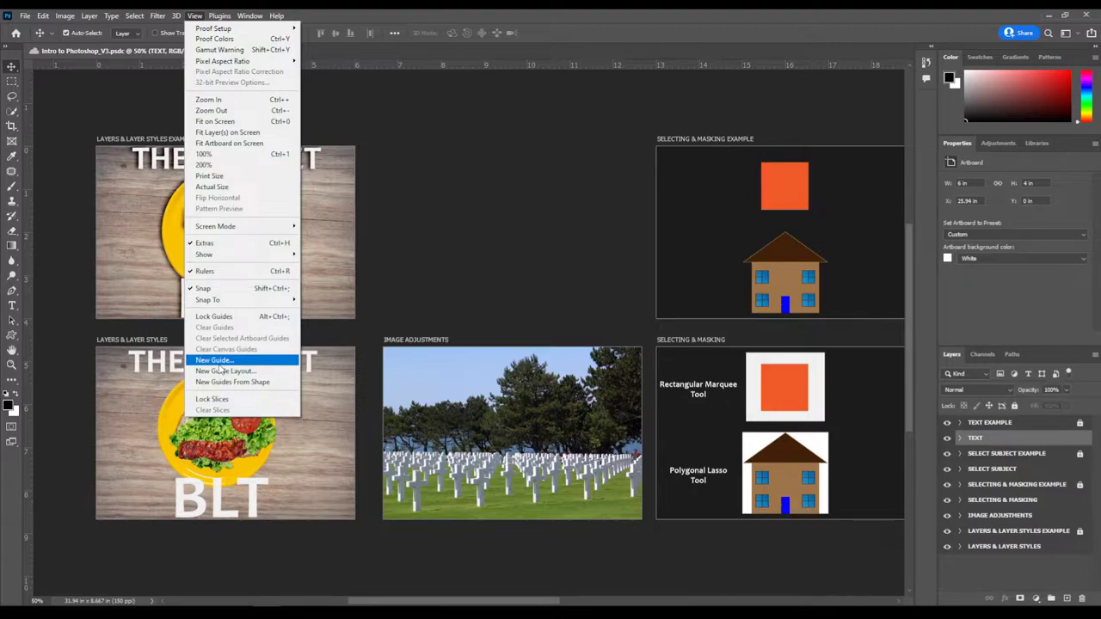
click(357, 66)
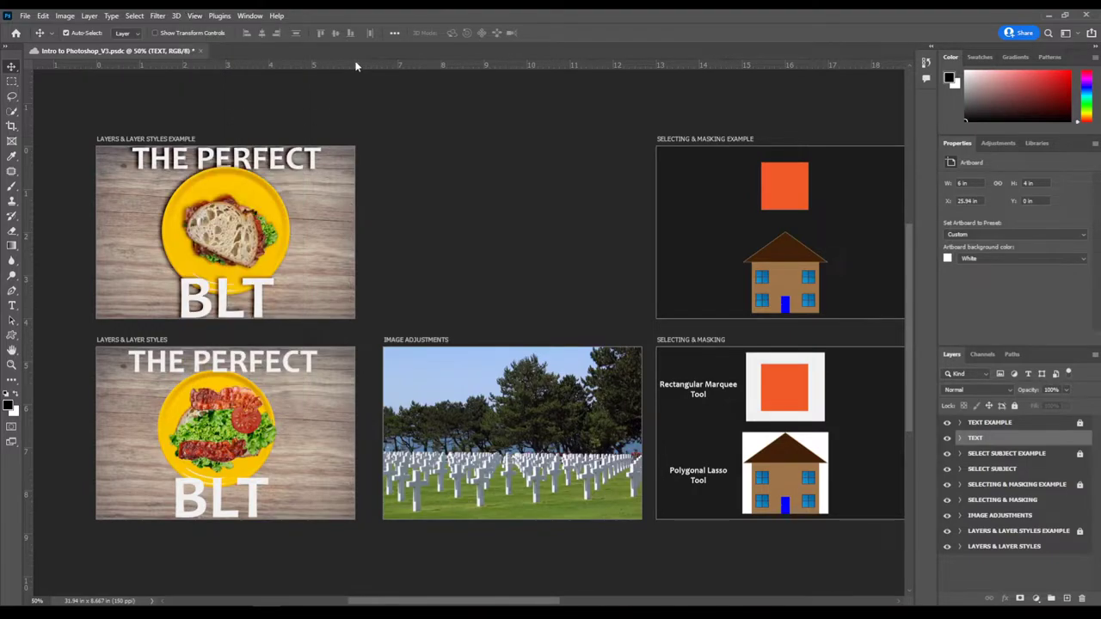
drag(302, 62, 307, 37)
- Review the plugin and help commands and check the Photoshop release in the About information
click(219, 17)
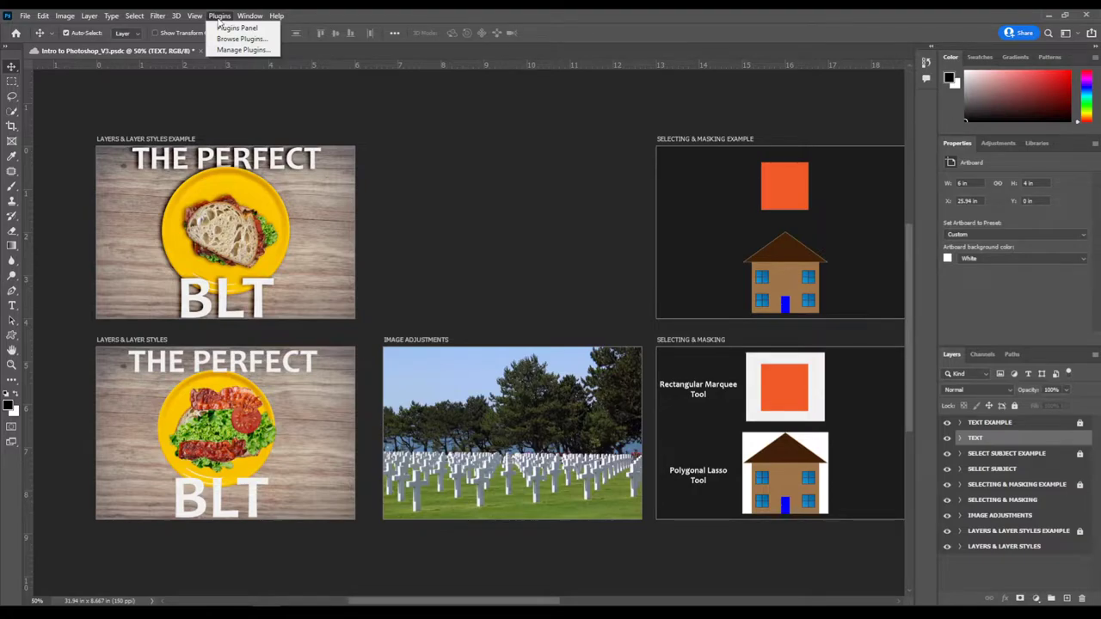
mouse_move(244, 14)
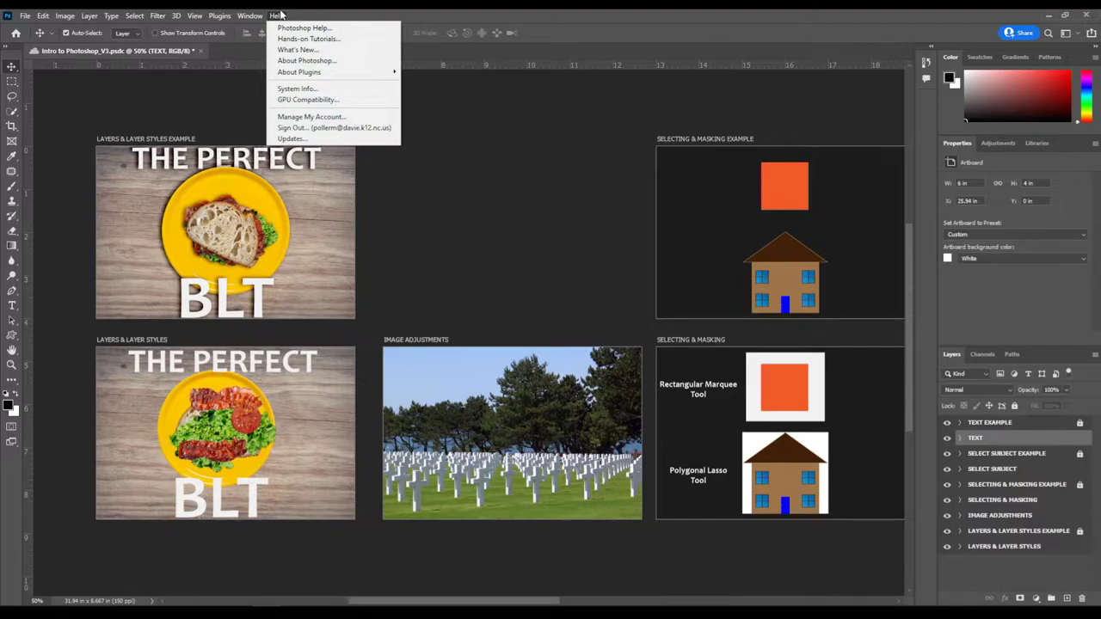
click(308, 61)
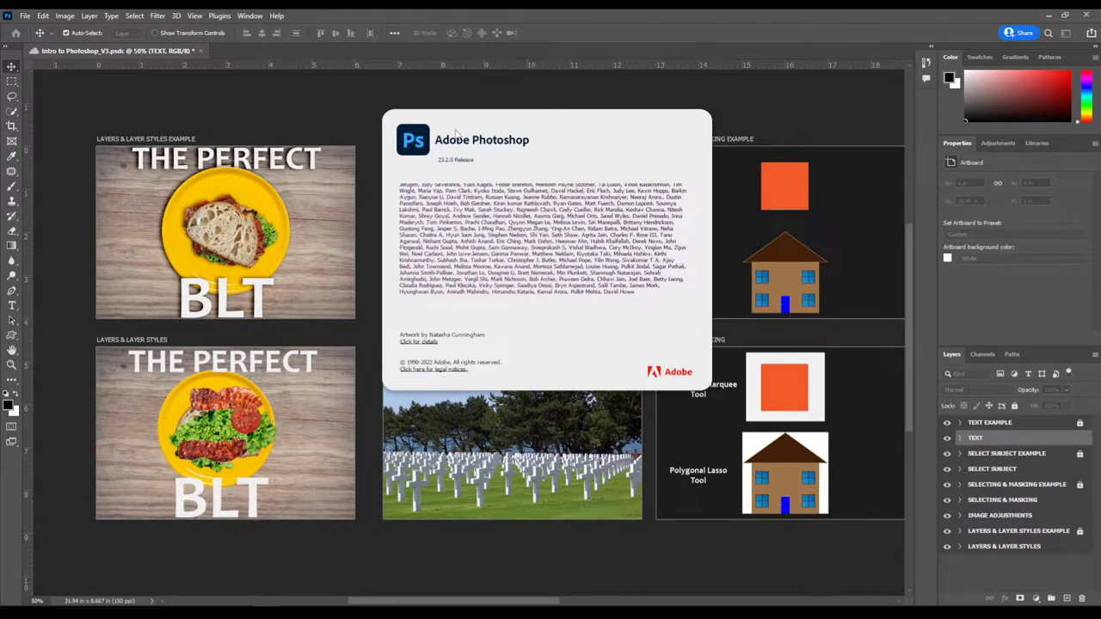
click(435, 172)
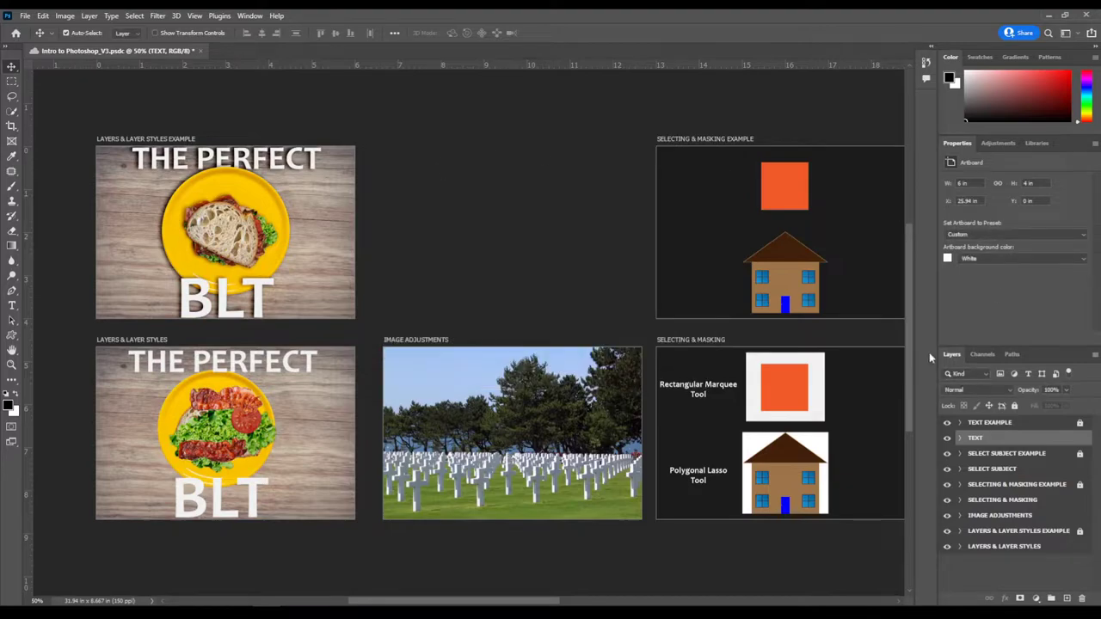
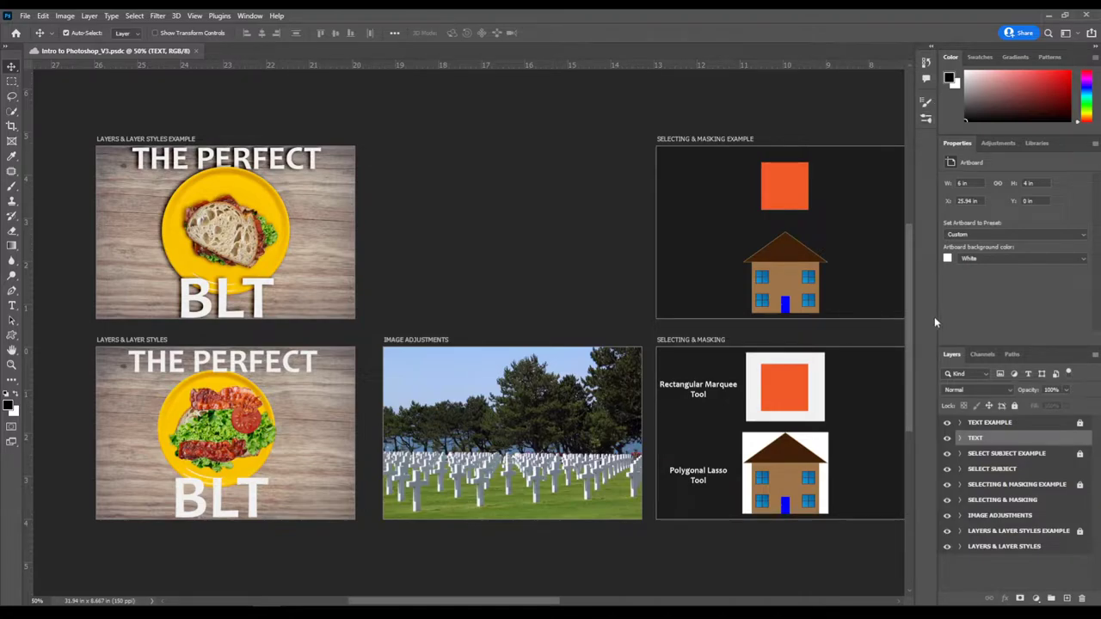
- Dock the Layers panel in the collapsed icon column, lengthen it to list every artboard, and leave it expanded
drag(953, 355, 792, 137)
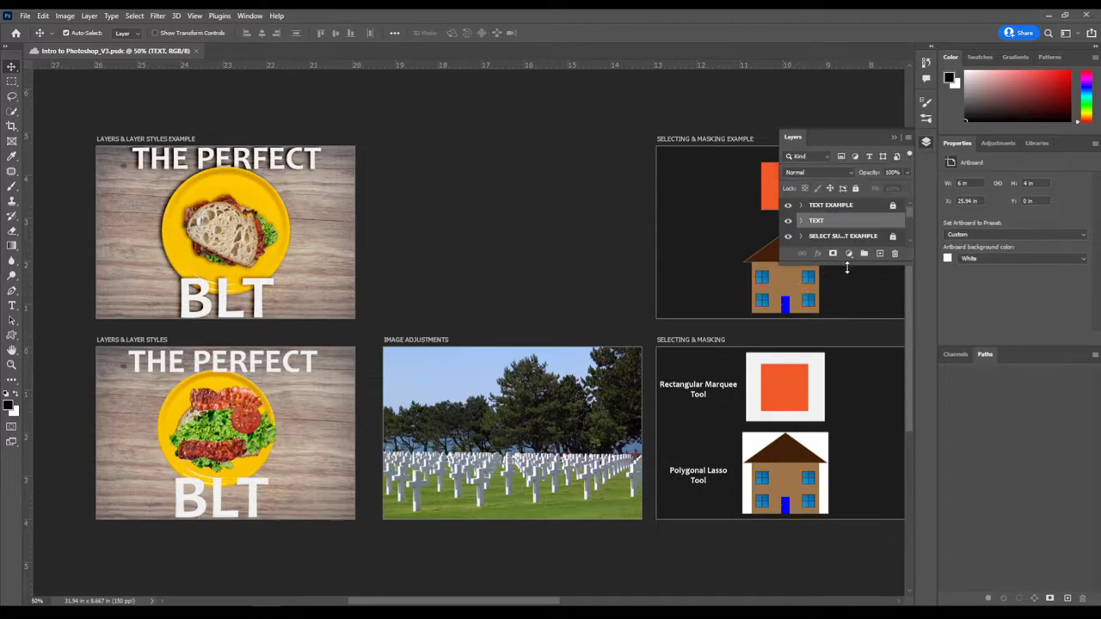
drag(843, 260, 842, 598)
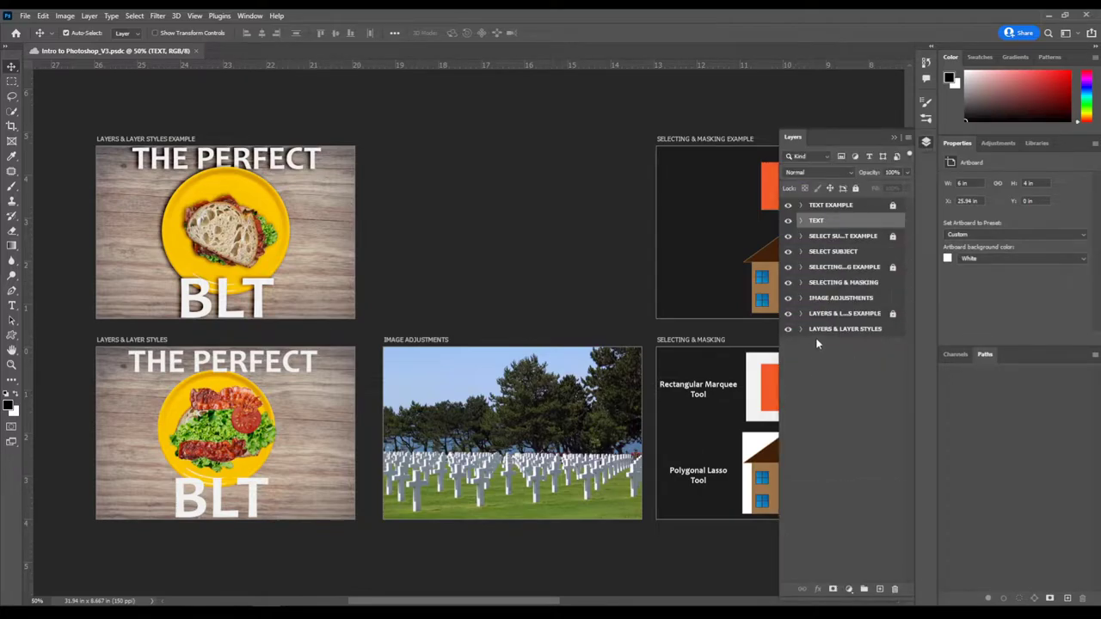
drag(794, 135, 914, 150)
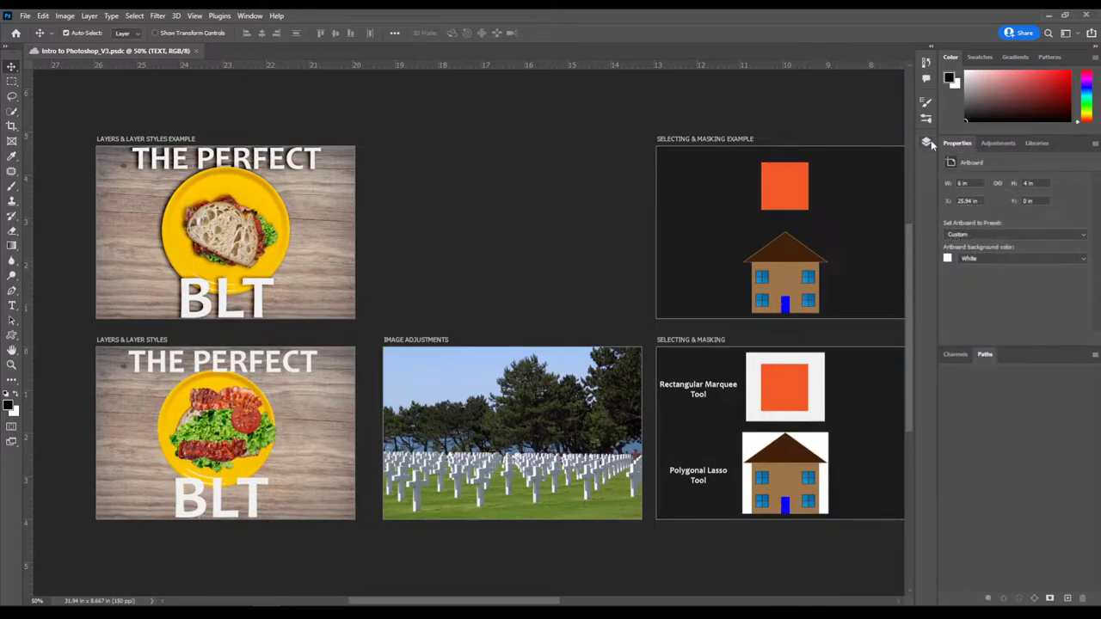
click(926, 143)
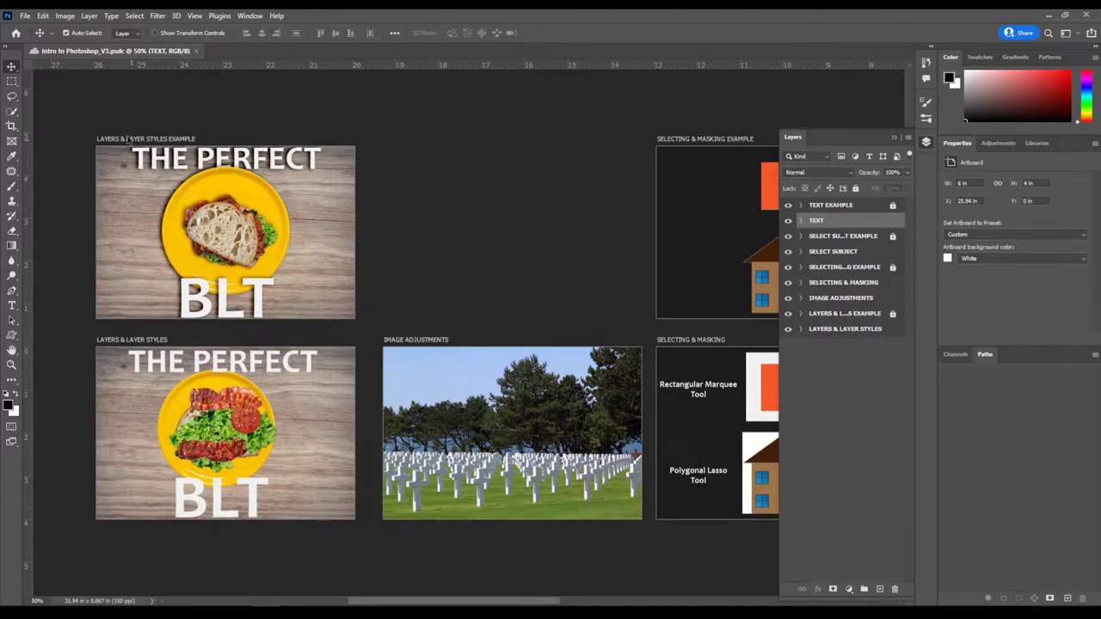
- Save the current panel layout as a new workspace named with the owner's first name followed by "Workspace"
click(245, 15)
mouse_move(253, 39)
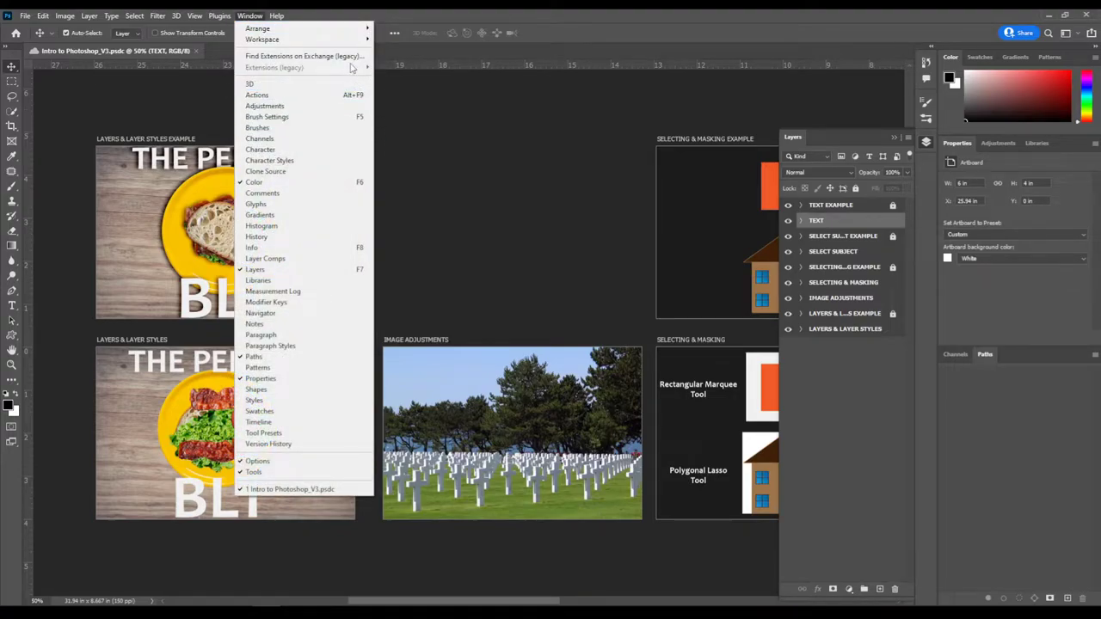
click(410, 149)
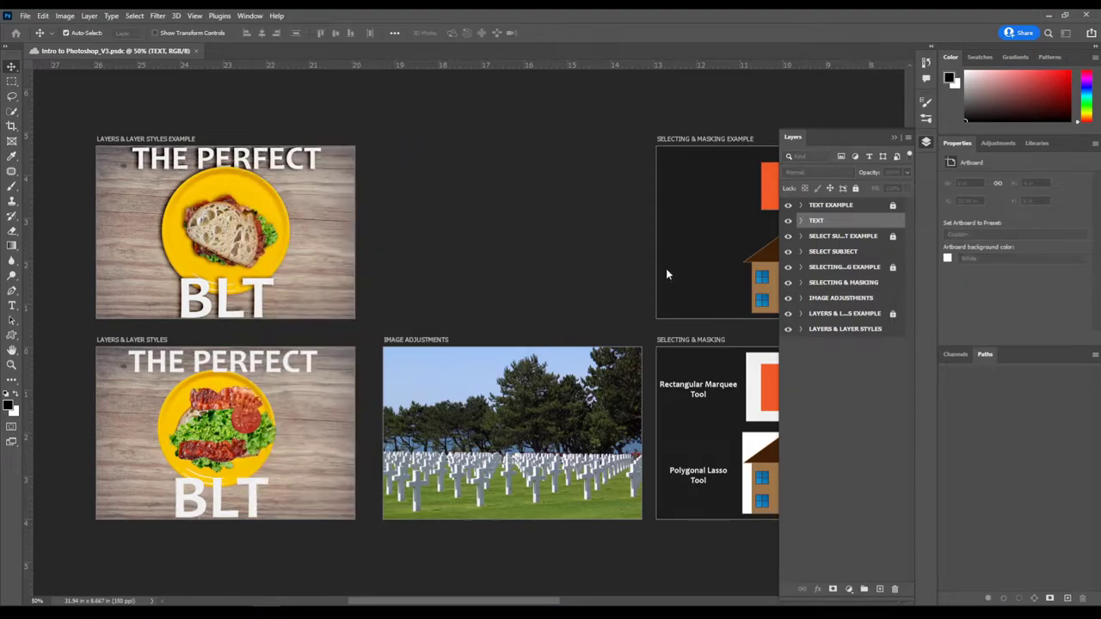
drag(369, 491, 427, 212)
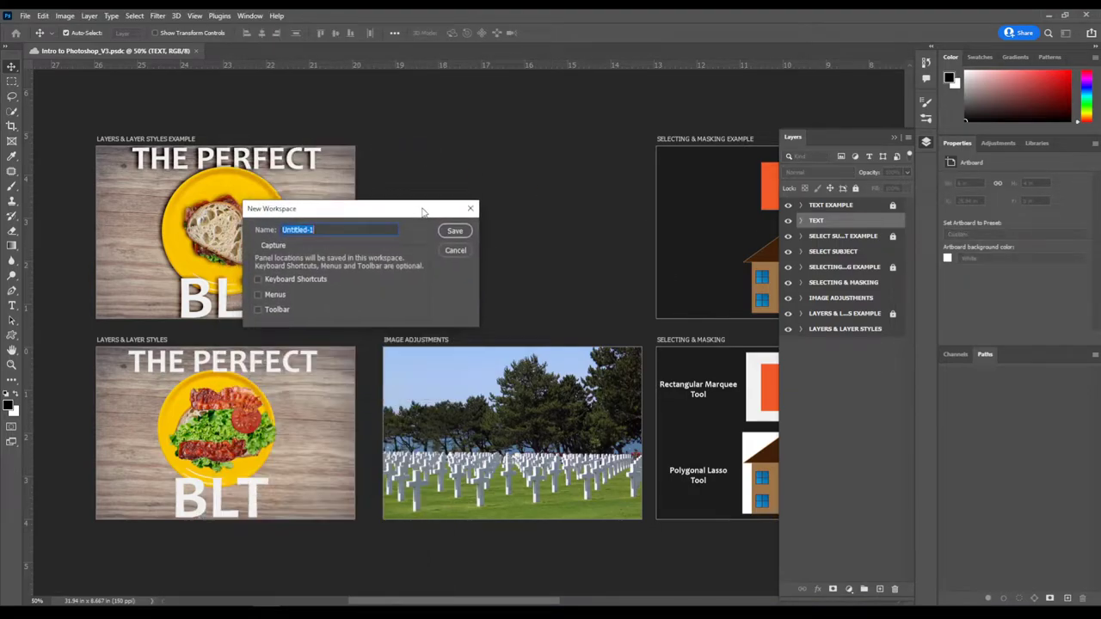
text(Nu)
text(kes Workspa)
text(ace)
key(Return)
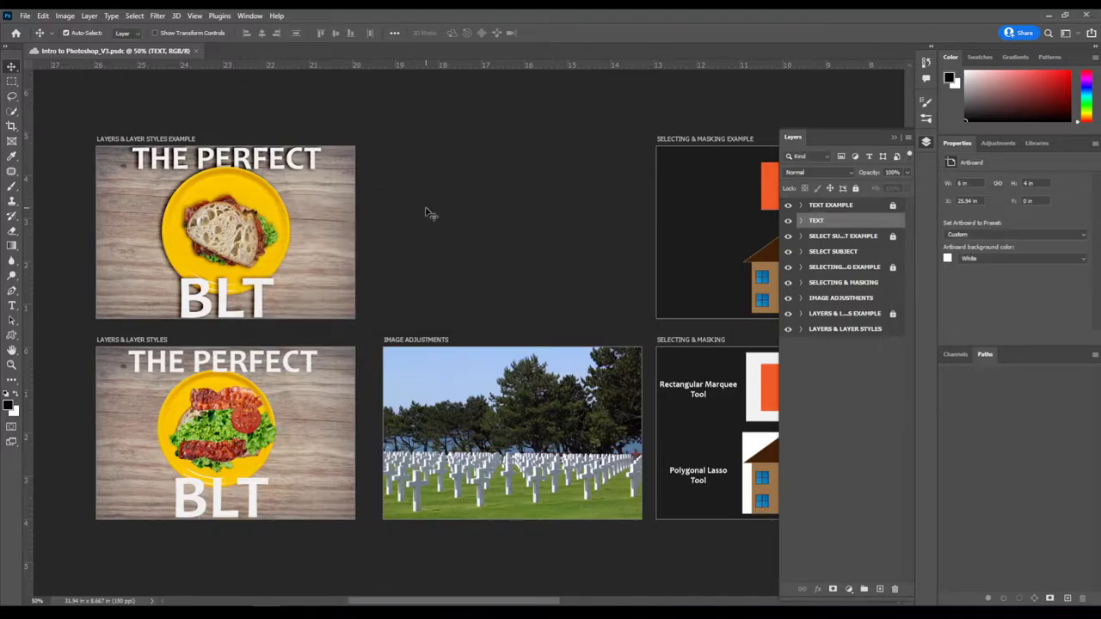
- Review the list of saved and preset workspaces, including the newly added custom one
click(258, 15)
mouse_move(292, 39)
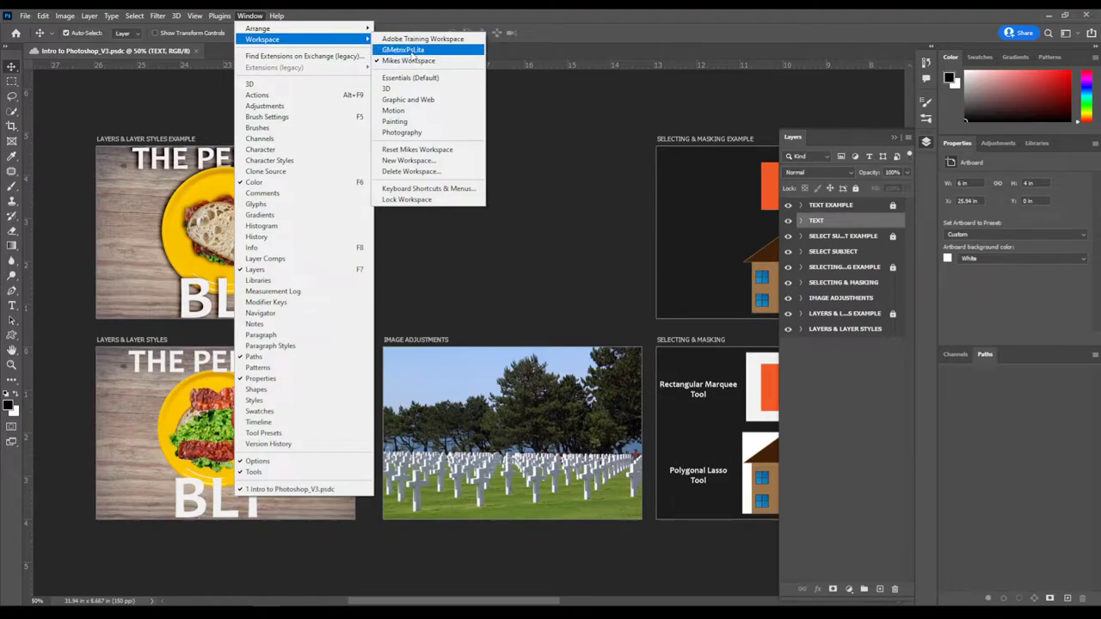
click(456, 24)
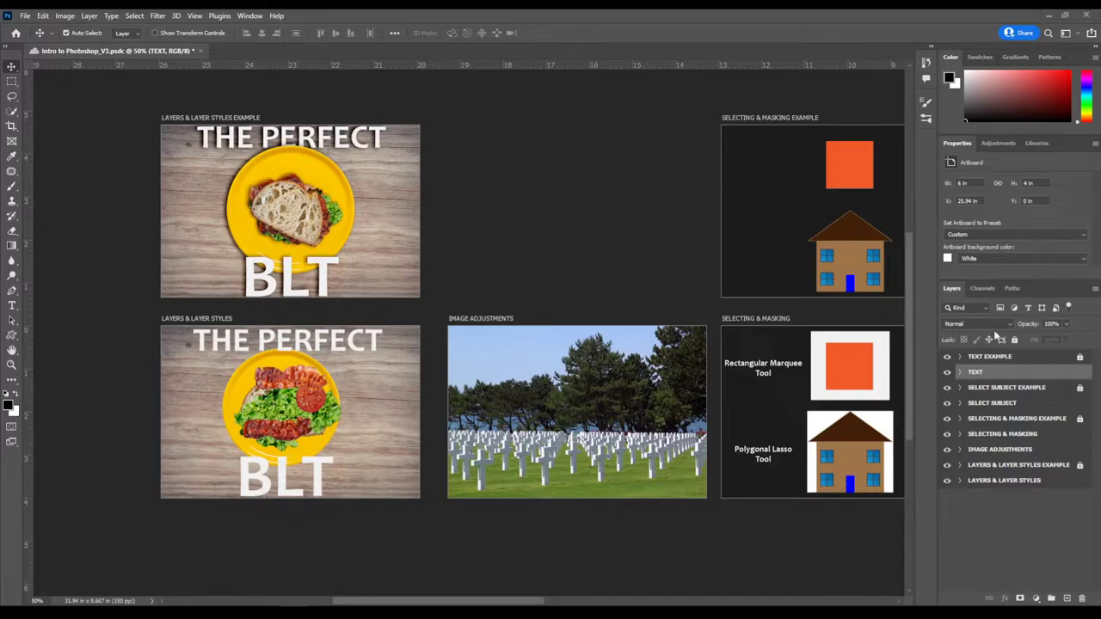
- Adjust the height of the Layers panel group by shifting its boundary with the Properties panel
mouse_move(964, 295)
mouse_down()
mouse_move(698, 93)
mouse_move(702, 81)
mouse_move(955, 293)
mouse_up()
drag(979, 279, 1013, 277)
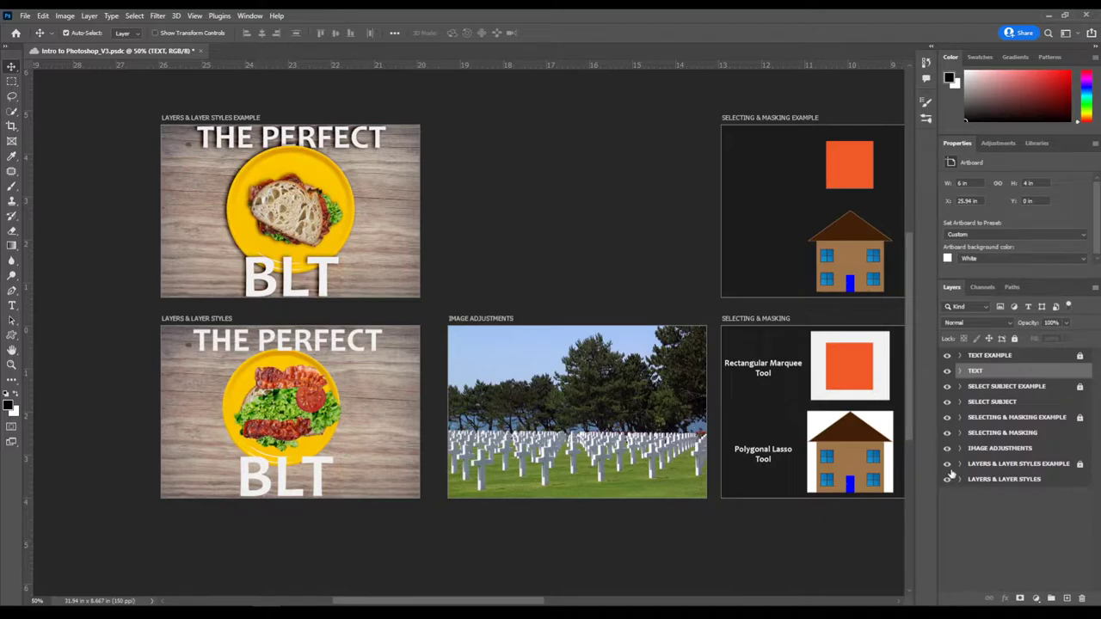
mouse_move(1003, 280)
mouse_down()
mouse_move(1003, 320)
mouse_move(1004, 268)
mouse_move(1003, 284)
mouse_up()
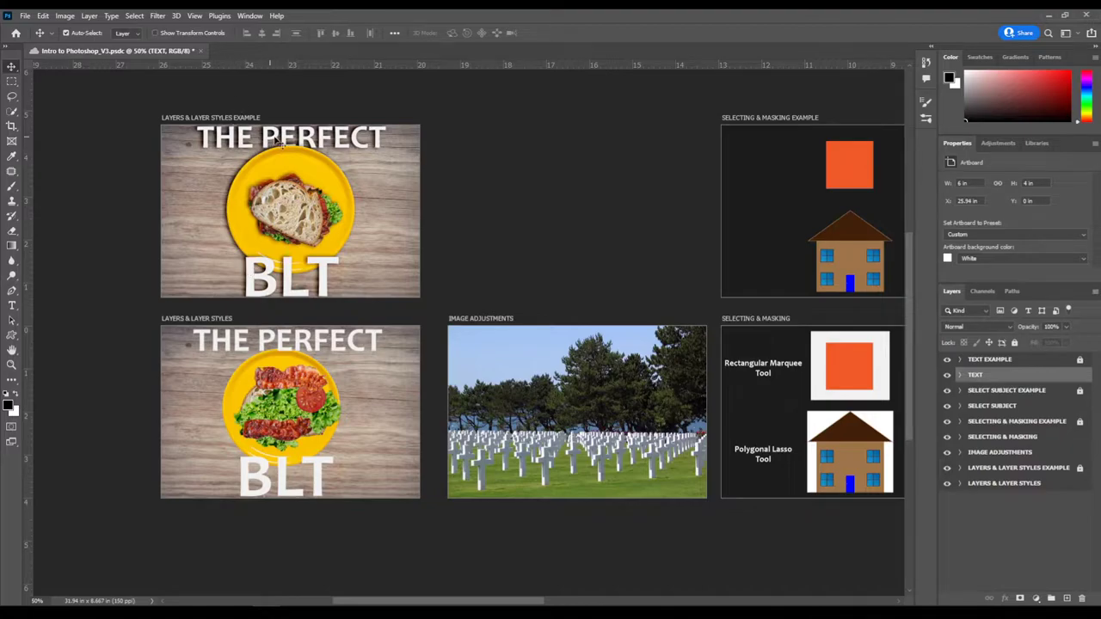
- Compare the finished sandwich design on the LAYERS & LAYER STYLES EXAMPLE artboard with the unfinished one on the LAYERS & LAYER STYLES artboard
scroll(277, 179, up, 2)
scroll(277, 179, up, 2)
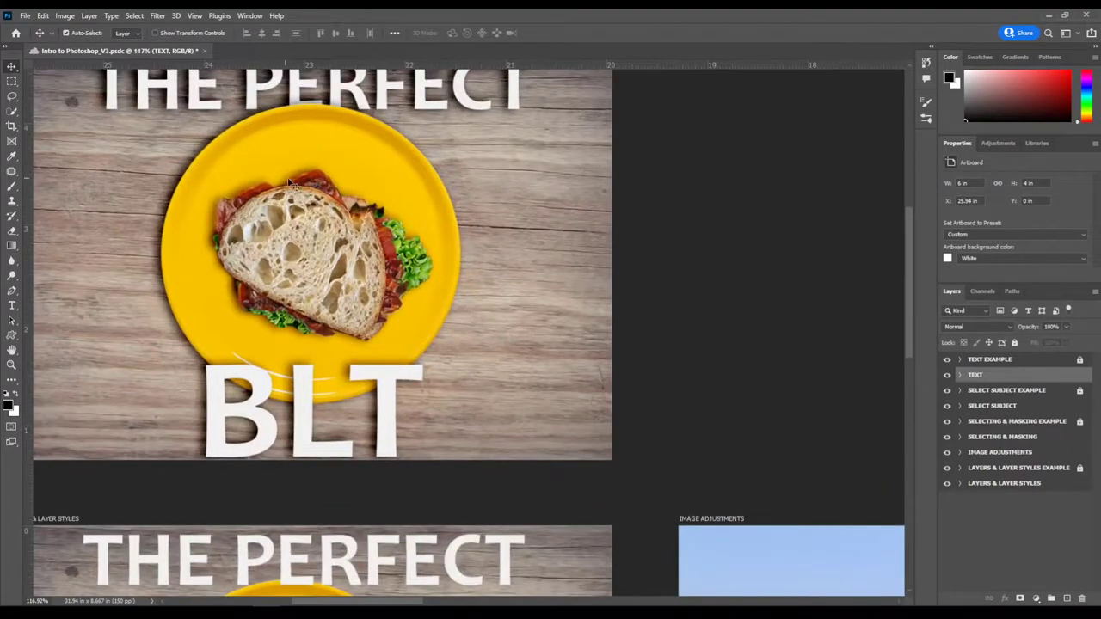
drag(277, 179, 446, 317)
scroll(416, 285, down, 1)
scroll(417, 267, down, 5)
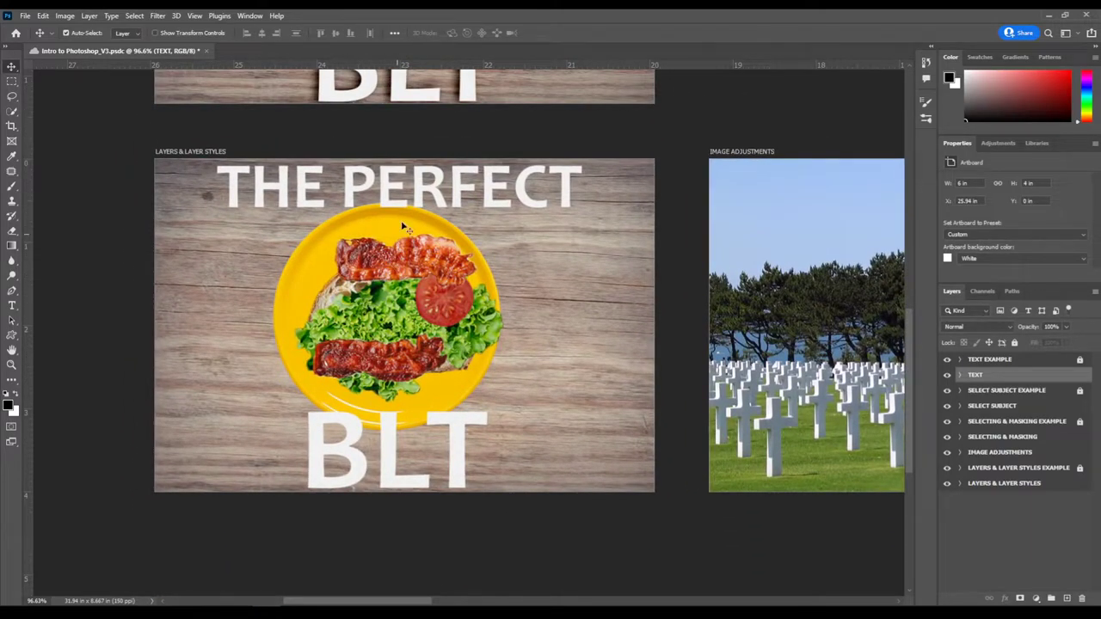
drag(409, 265, 396, 435)
scroll(394, 435, up, 3)
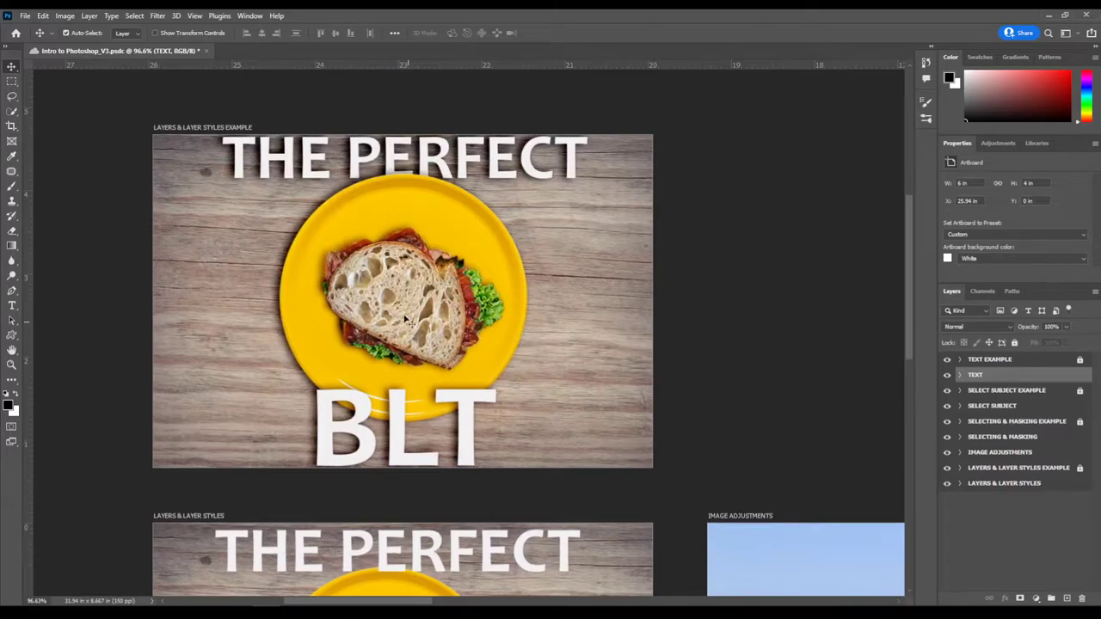
scroll(379, 411, down, 4)
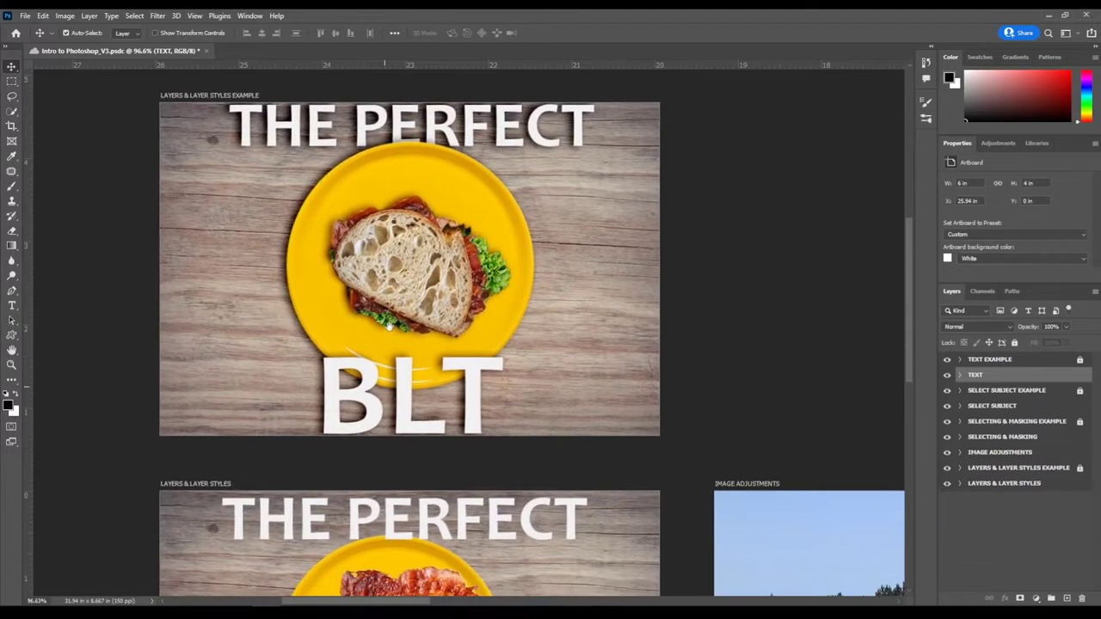
key(ctrl+minus)
scroll(411, 400, down, 3)
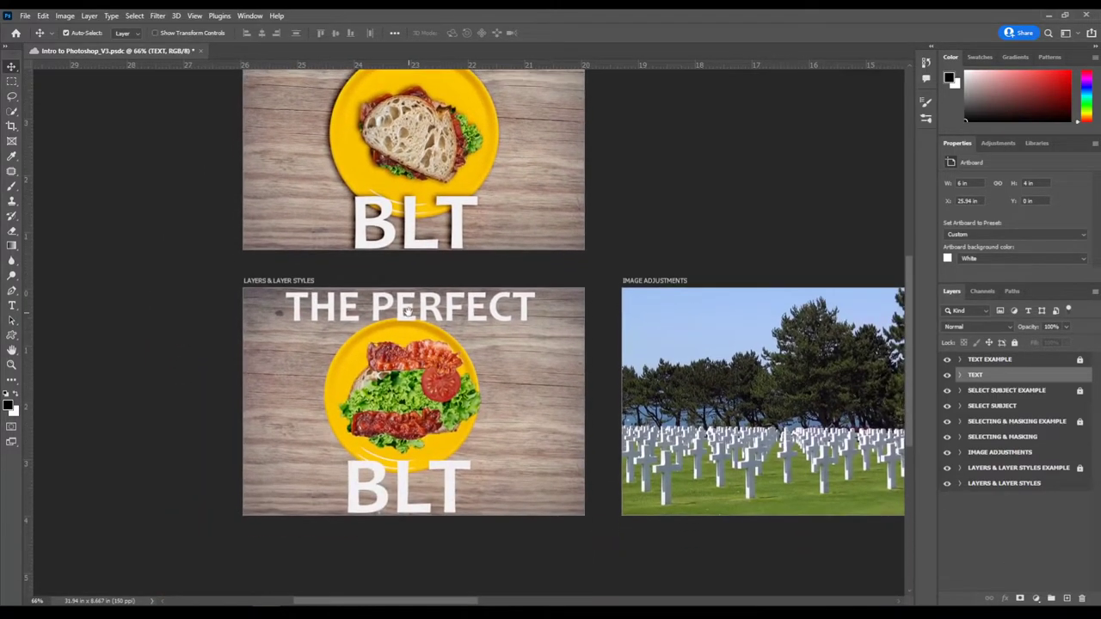
scroll(410, 392, up, 3)
drag(407, 394, 402, 330)
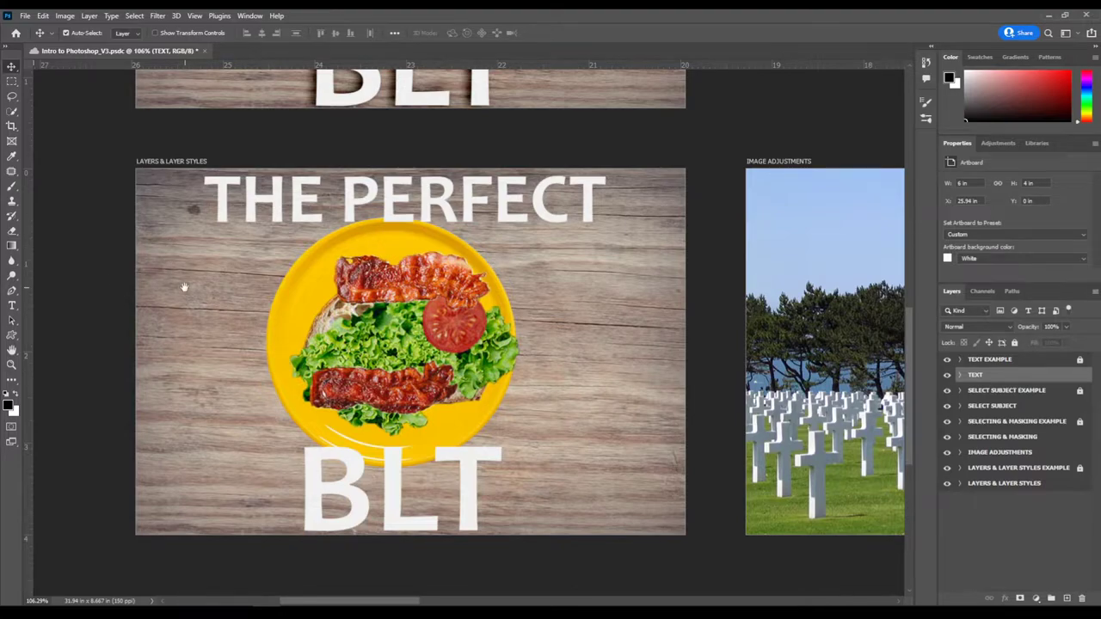
drag(184, 287, 226, 280)
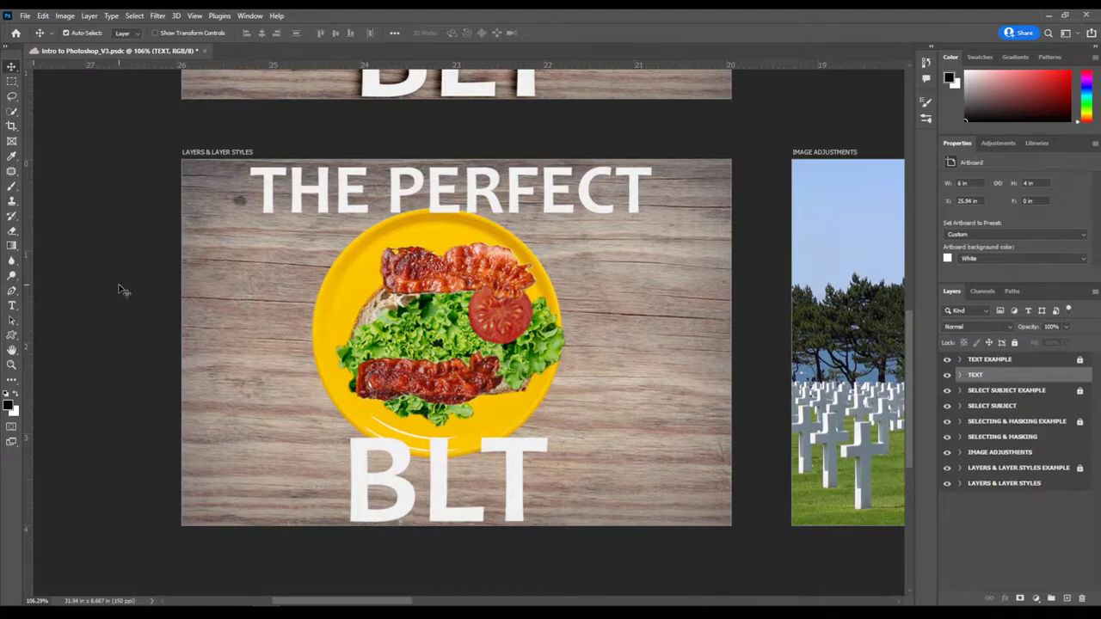
mouse_move(120, 288)
mouse_down()
mouse_move(253, 250)
mouse_move(118, 284)
mouse_up()
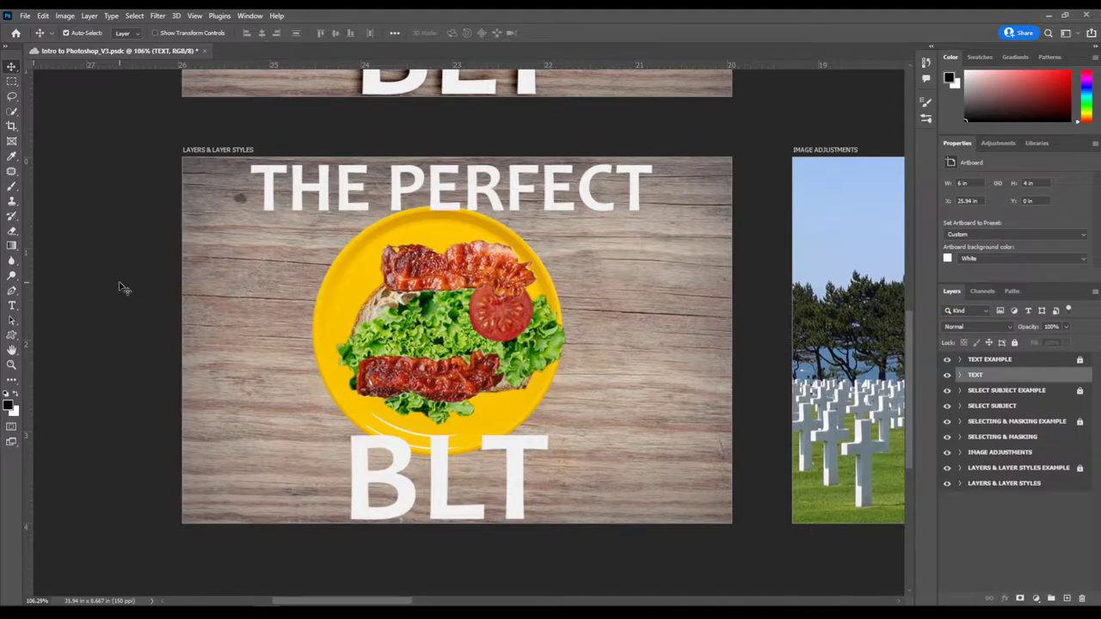
mouse_move(106, 305)
mouse_down()
mouse_move(140, 310)
mouse_move(39, 249)
mouse_move(179, 327)
mouse_move(111, 301)
mouse_up()
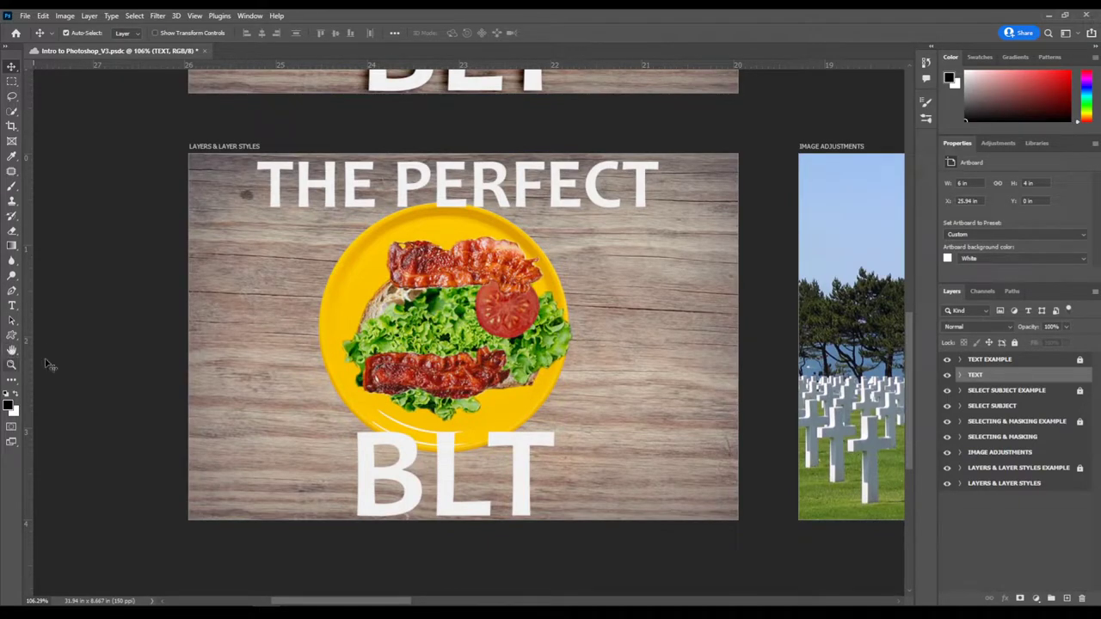
- Try the Hand tool, return to the Move tool, and look through the marquee, lasso, selection, crop, eyedropper and healing tool groups
click(12, 349)
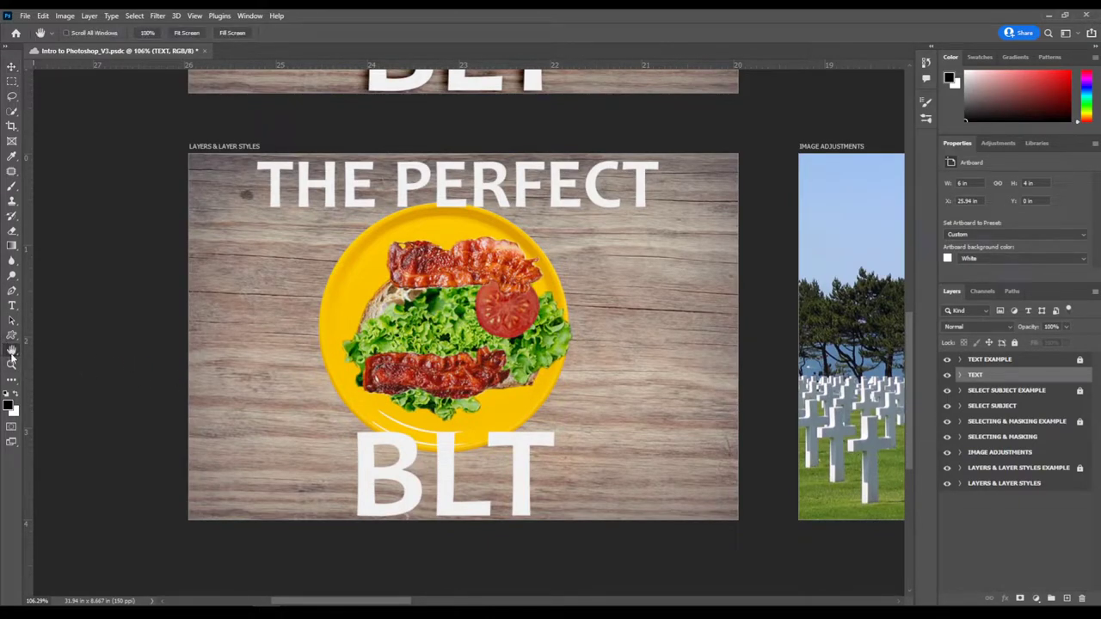
key(v)
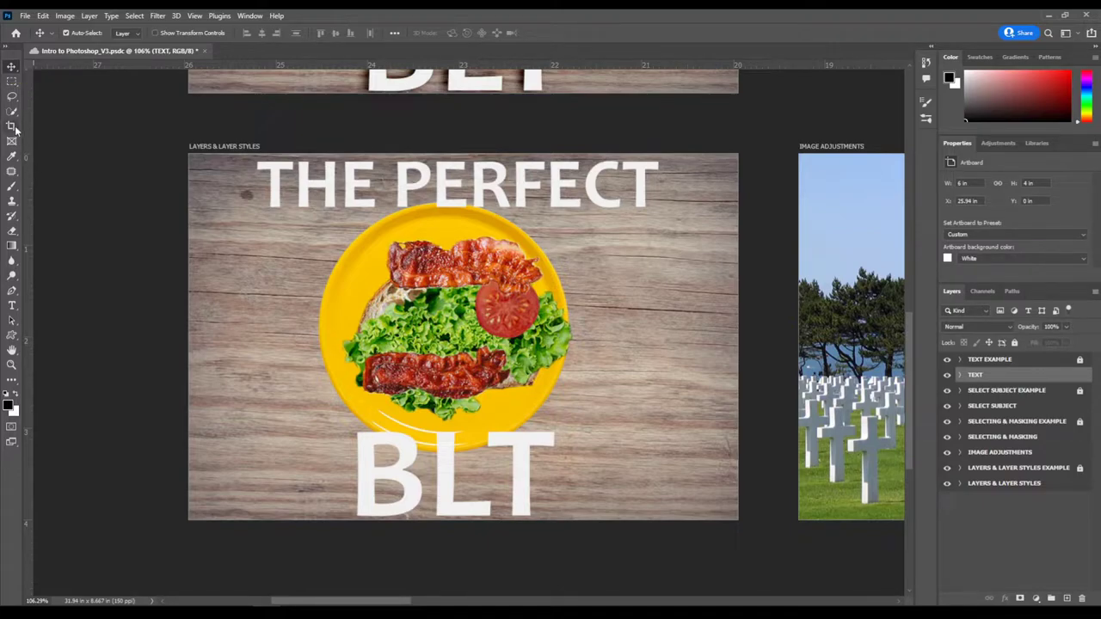
click(11, 82)
click(12, 97)
click(11, 111)
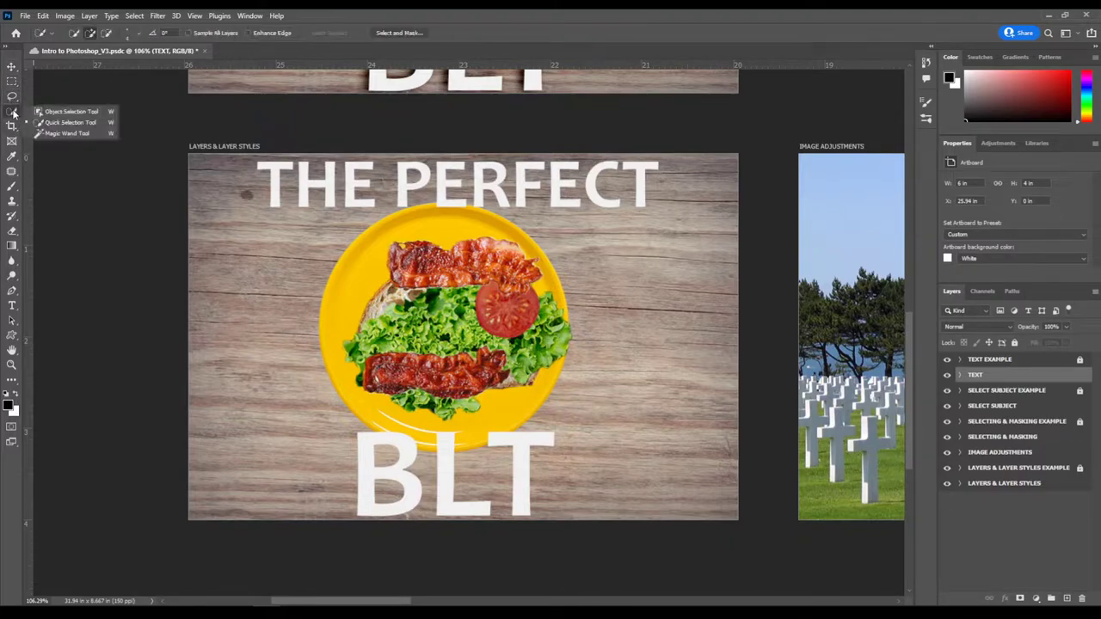
click(11, 125)
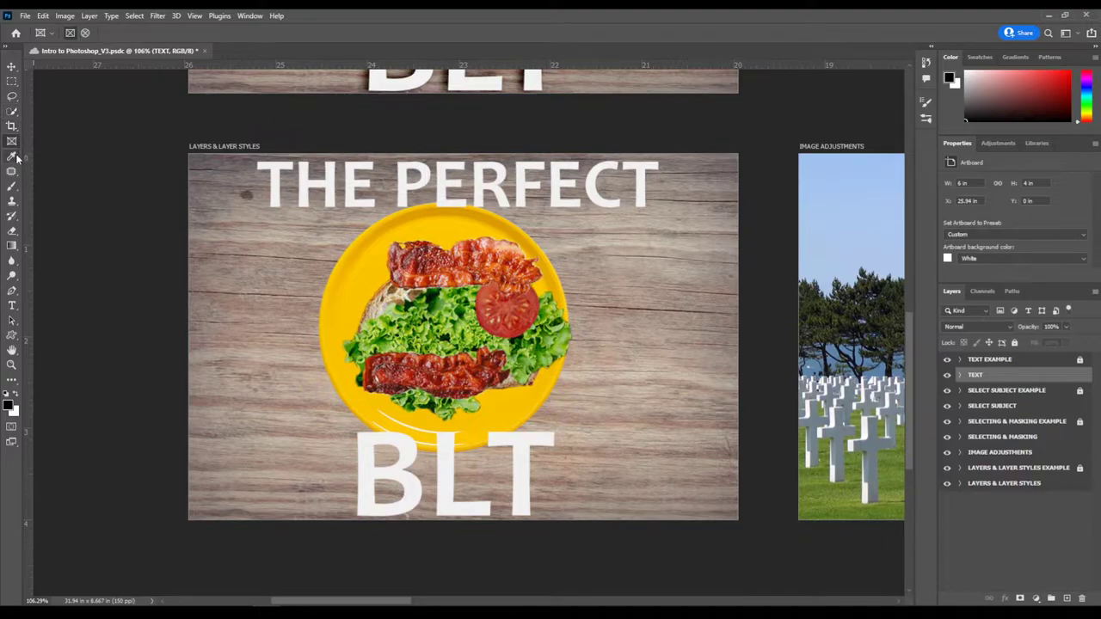
click(12, 156)
click(12, 172)
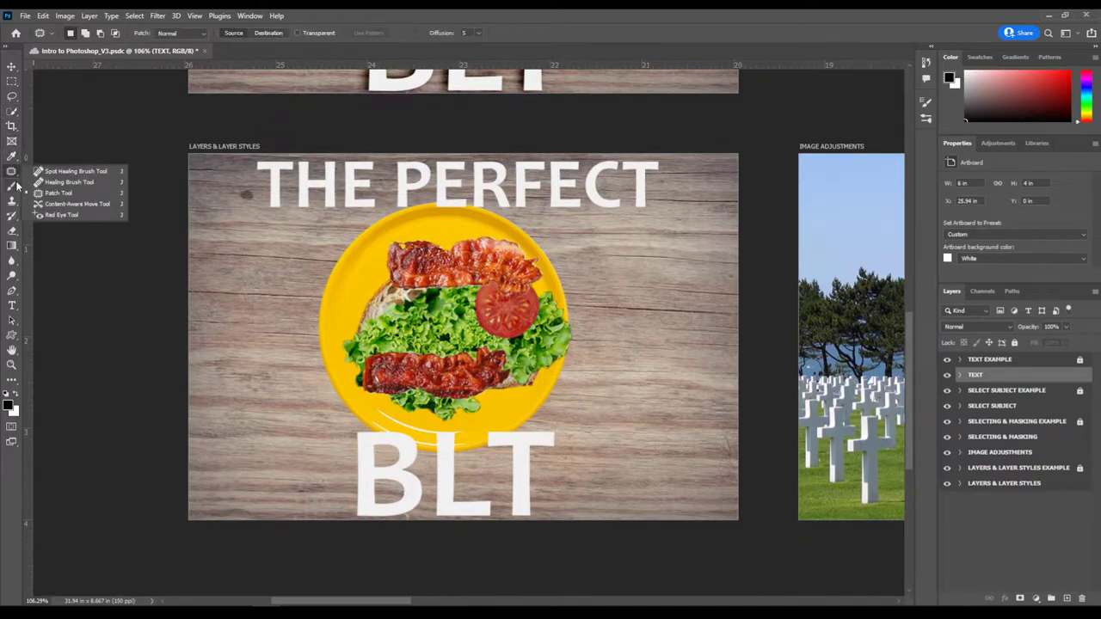
- Review the Customize Toolbar settings, leave them without saving changes, and reactivate the Move tool
click(12, 384)
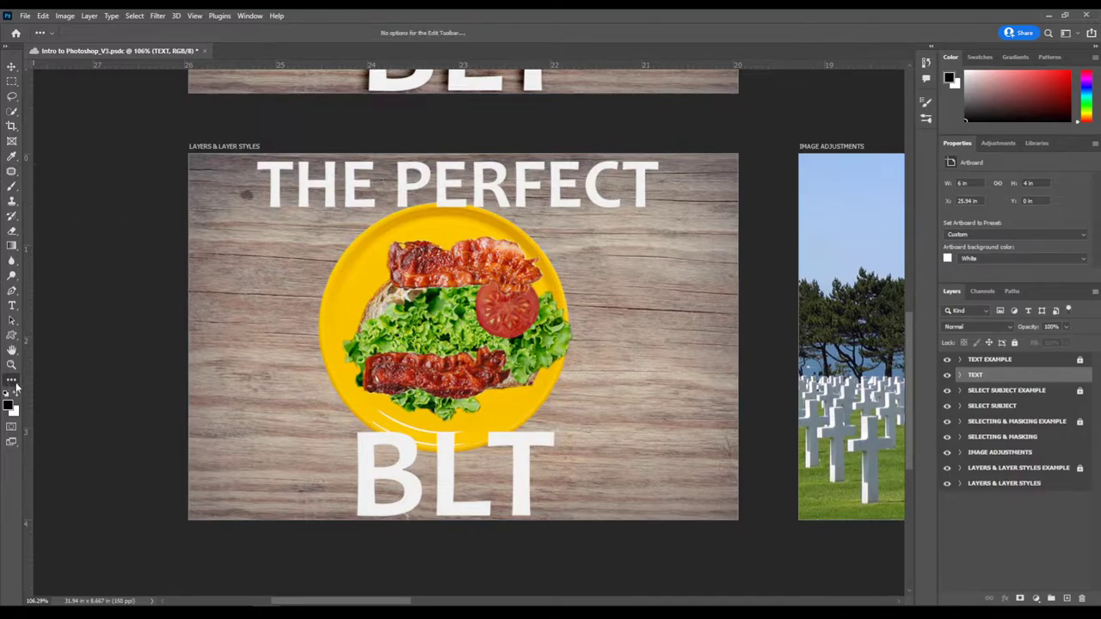
click(14, 383)
click(53, 381)
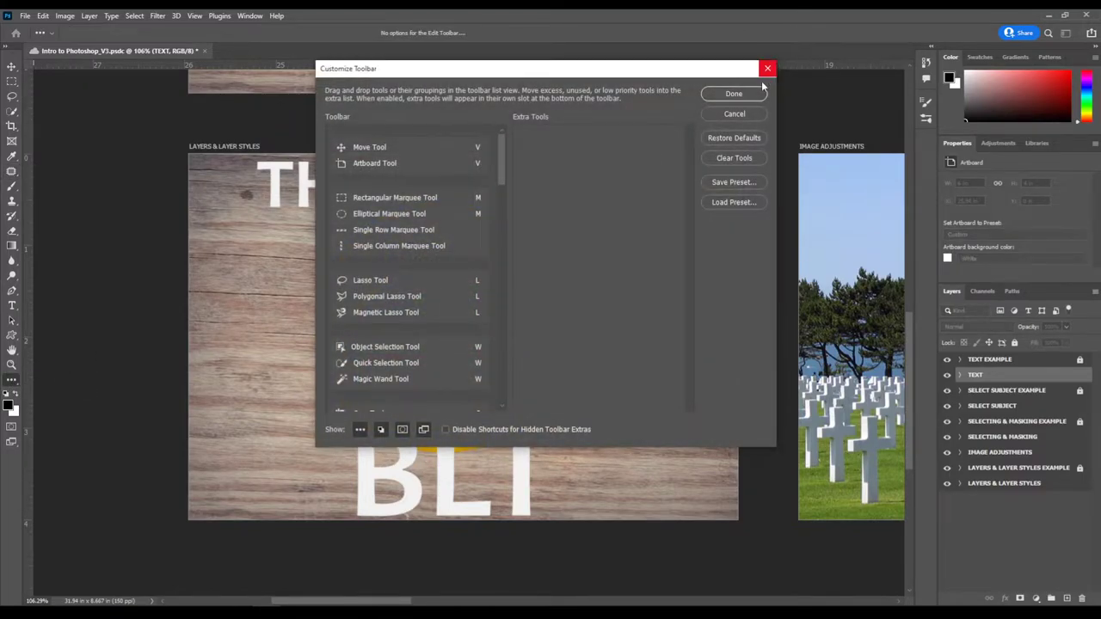
click(734, 114)
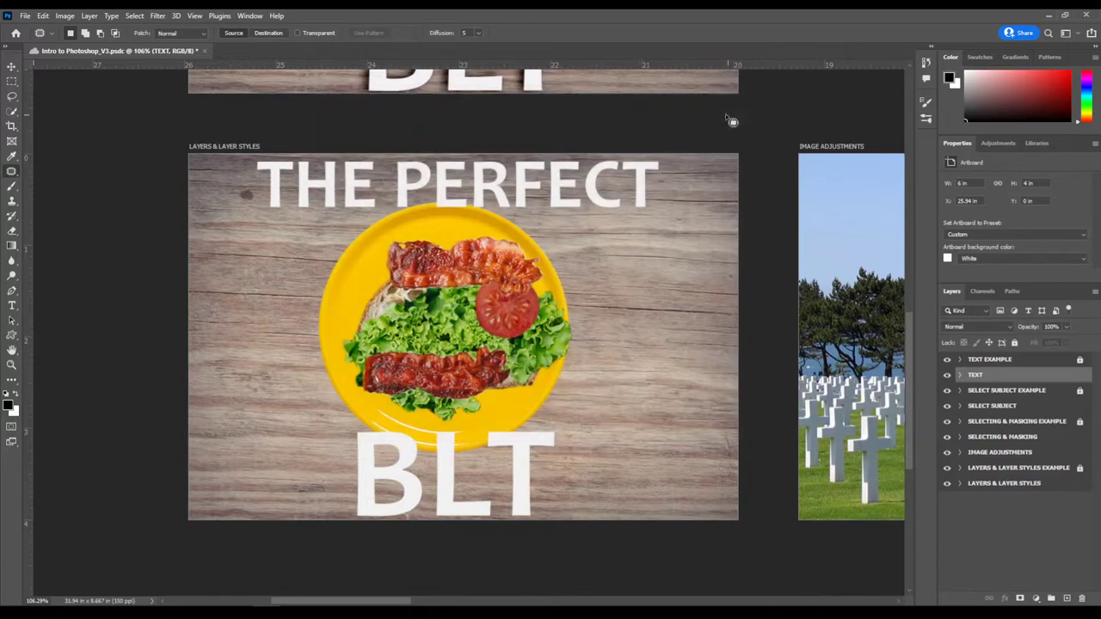
click(12, 69)
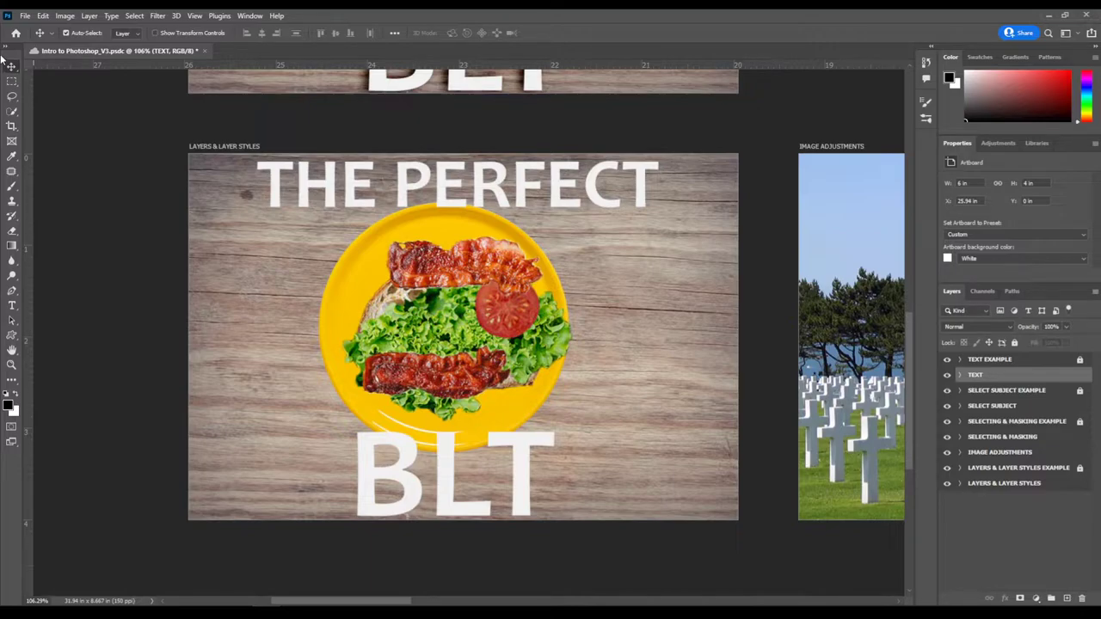
- Practise zooming in and out on the LAYERS & LAYER STYLES artboard with the Zoom tool, finishing at about 133%
drag(271, 303, 254, 286)
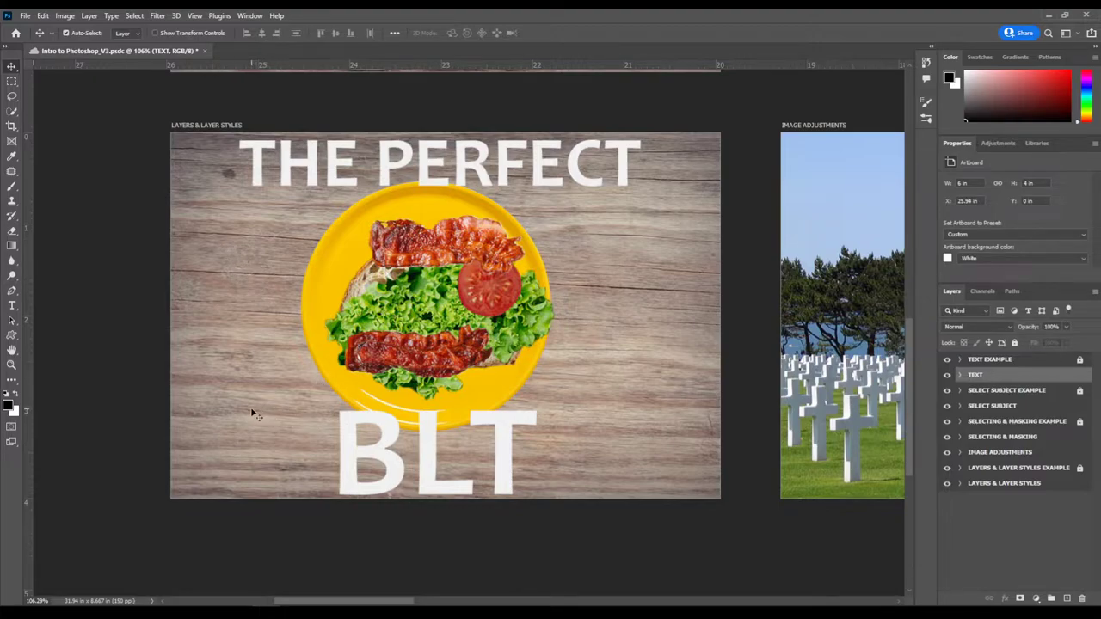
drag(347, 342, 308, 395)
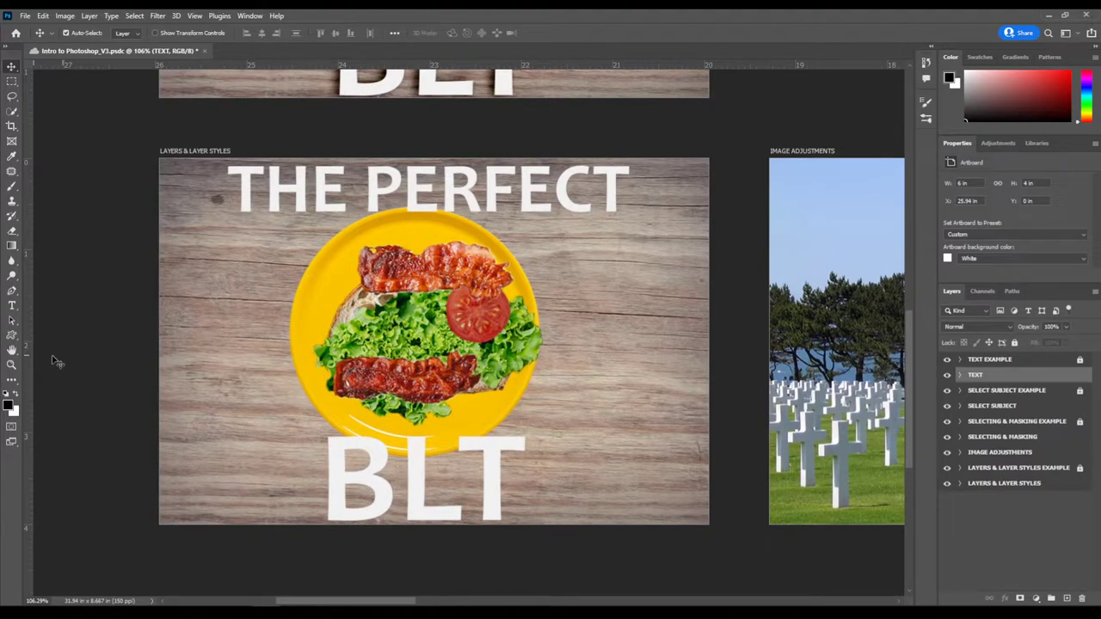
click(11, 364)
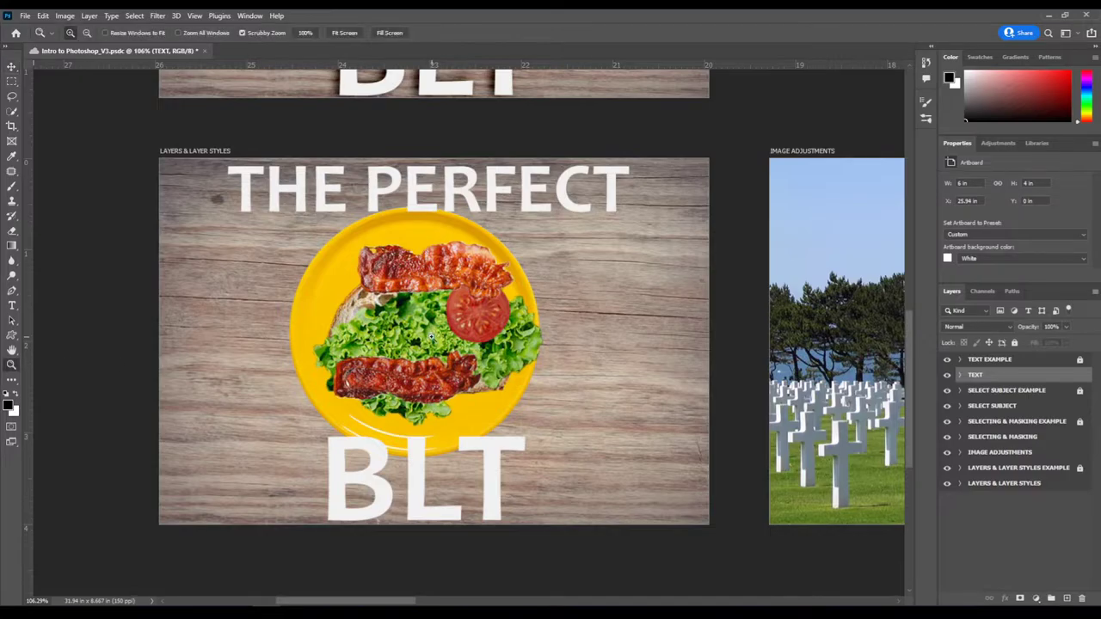
click(421, 333)
right_click(421, 333)
click(382, 332)
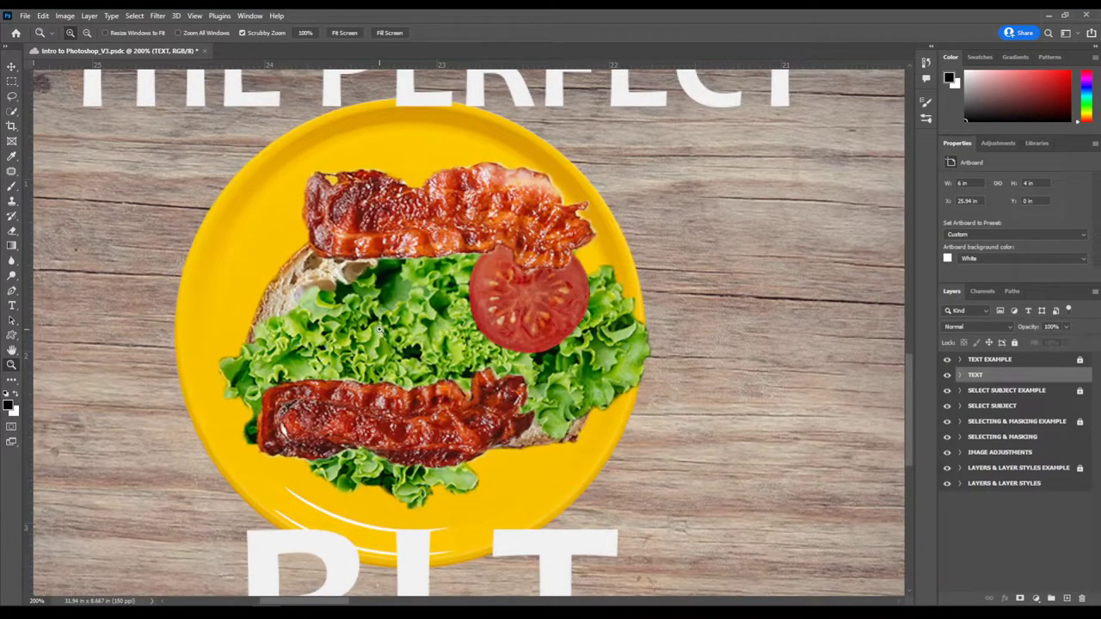
alt+click(361, 324)
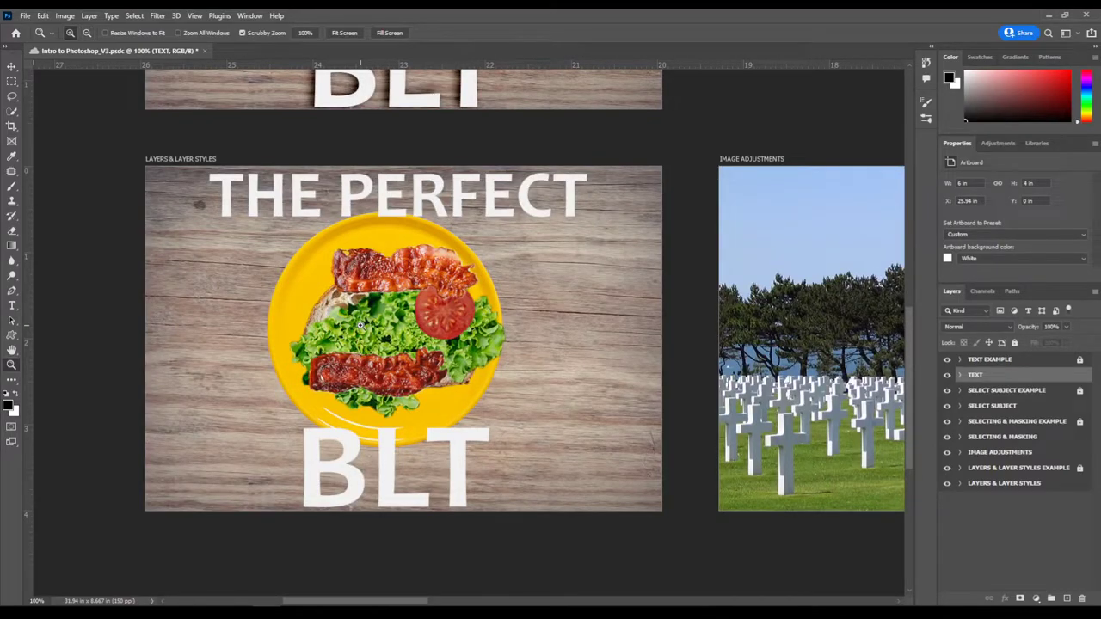
click(360, 324)
alt+click(362, 326)
click(362, 327)
alt+click(363, 329)
drag(360, 324, 401, 328)
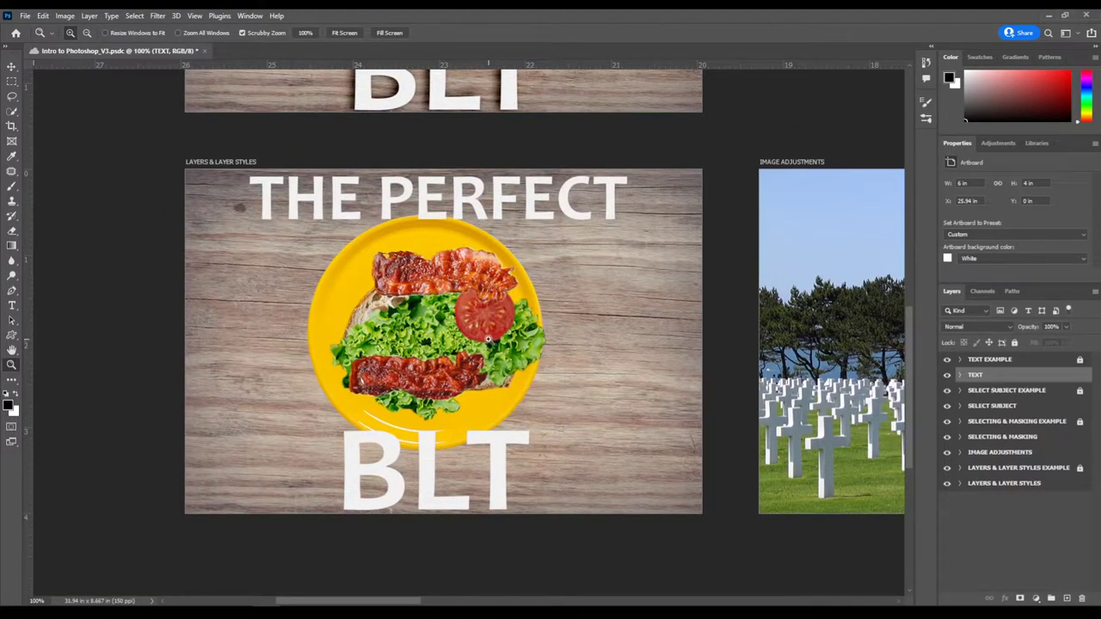
drag(489, 341, 518, 344)
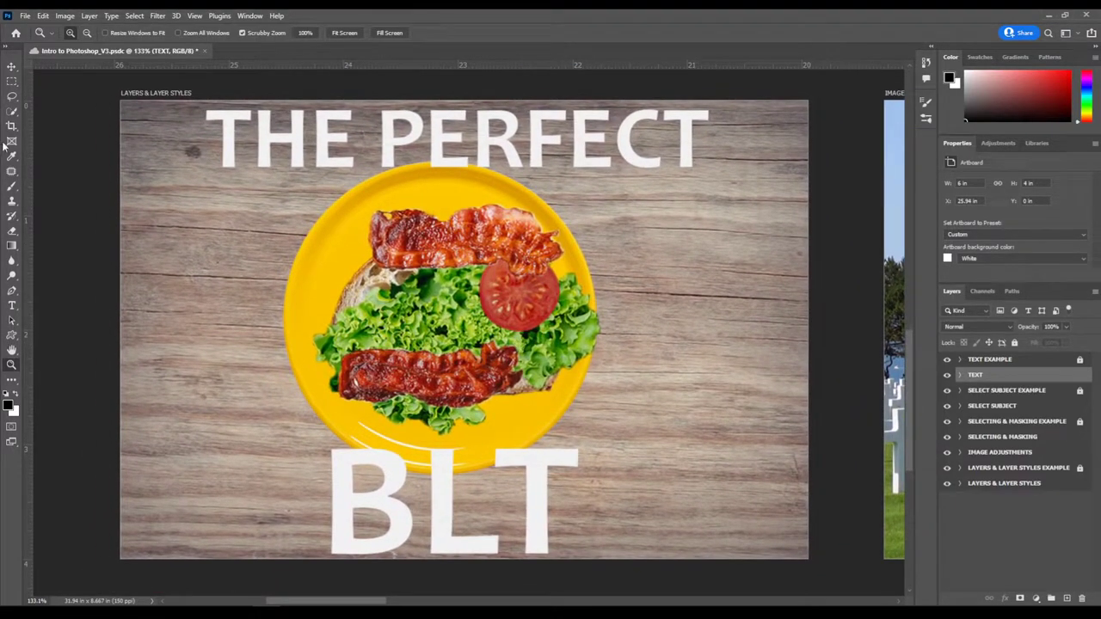
- Reactivate the Move tool and look at the finished sandwich on the LAYERS & LAYER STYLES EXAMPLE artboard
click(12, 67)
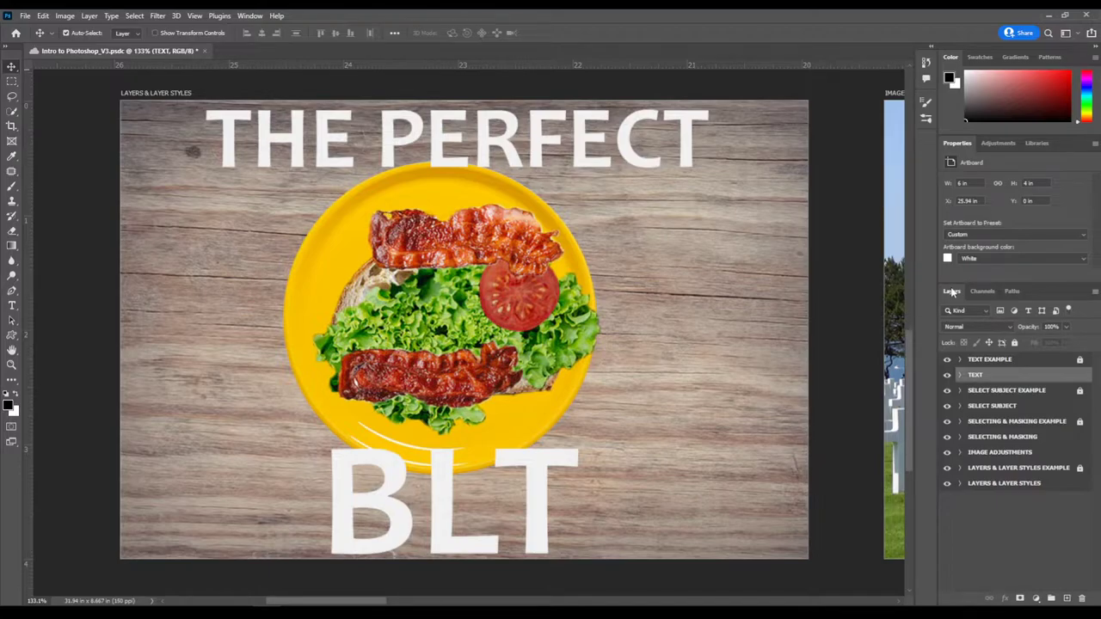
scroll(537, 224, up, 10)
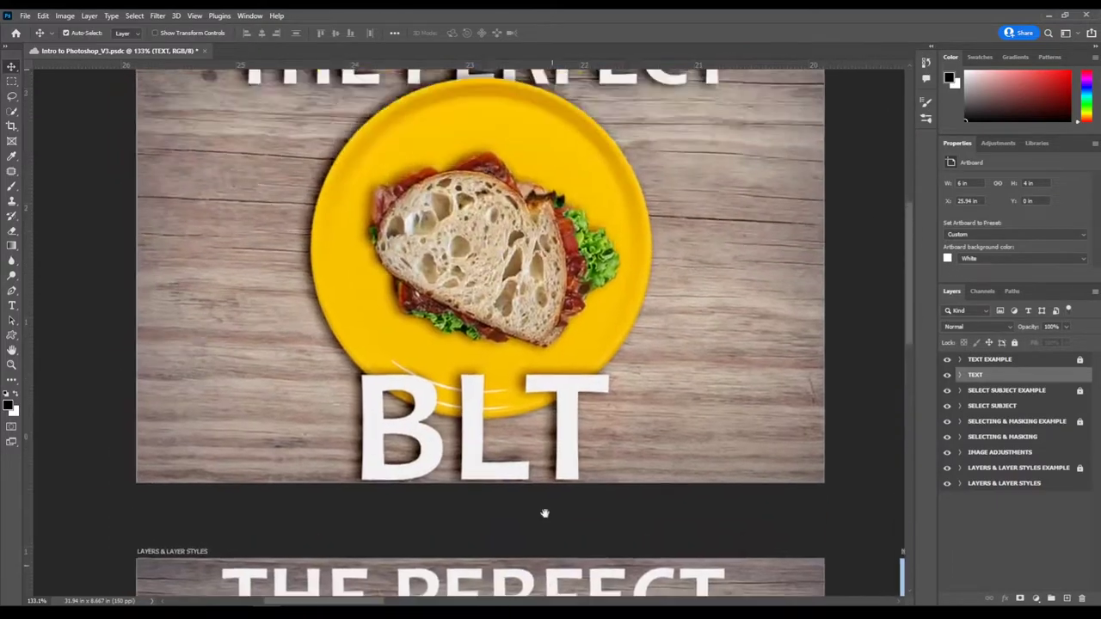
- Expand the LAYERS & LAYER STYLES EXAMPLE artboard's layers and lock its Sandwich Sample layer
scroll(559, 284, down, 3)
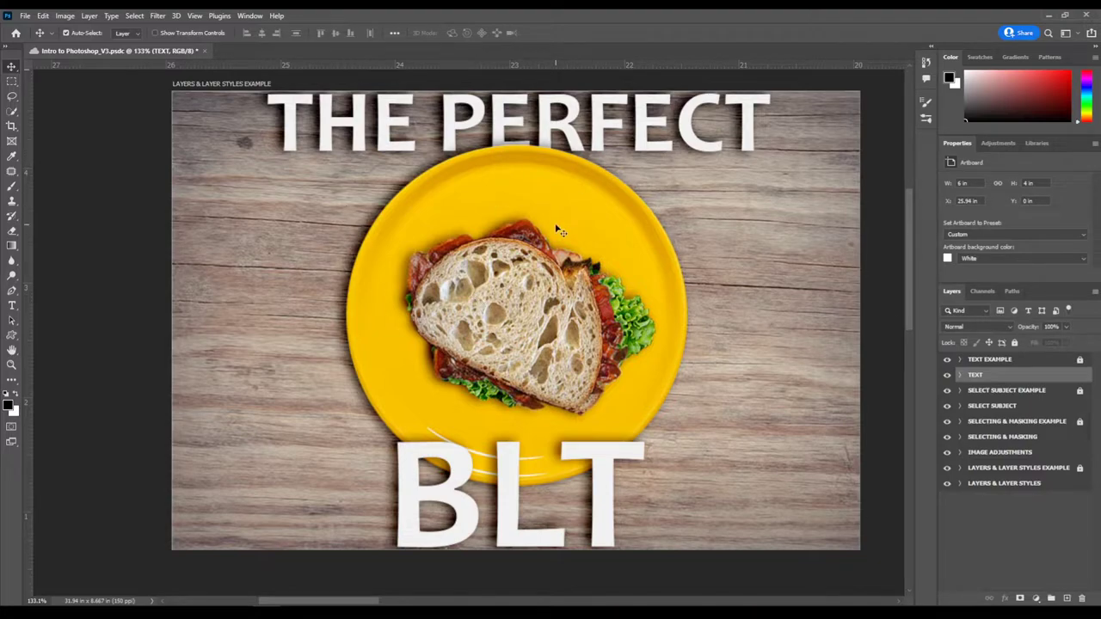
click(965, 472)
click(960, 469)
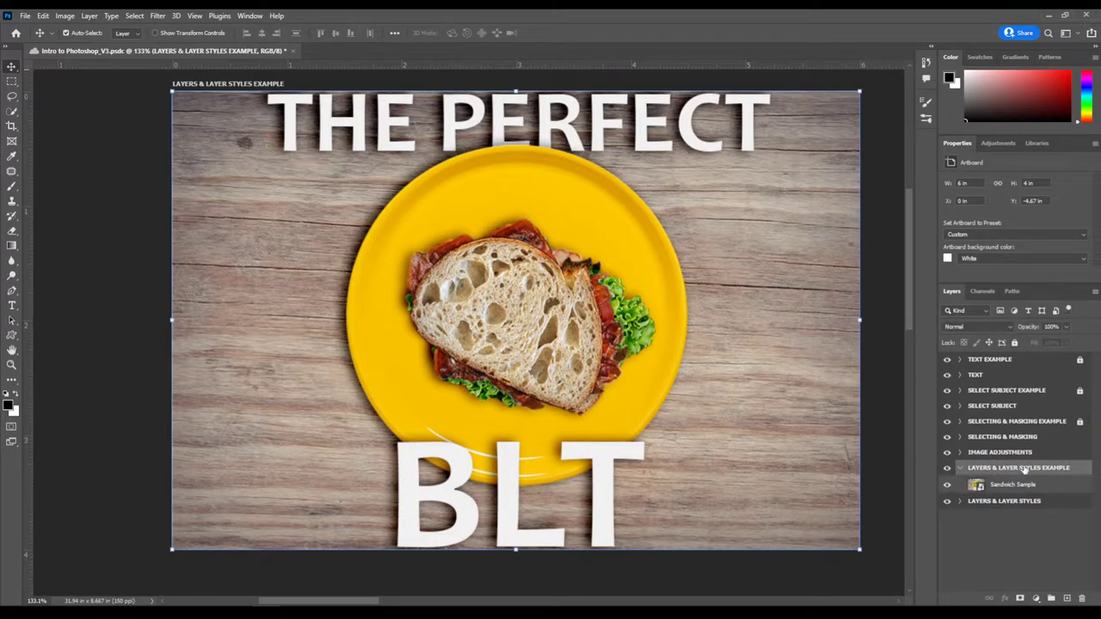
mouse_move(593, 332)
mouse_down()
mouse_move(430, 327)
mouse_move(592, 327)
mouse_up()
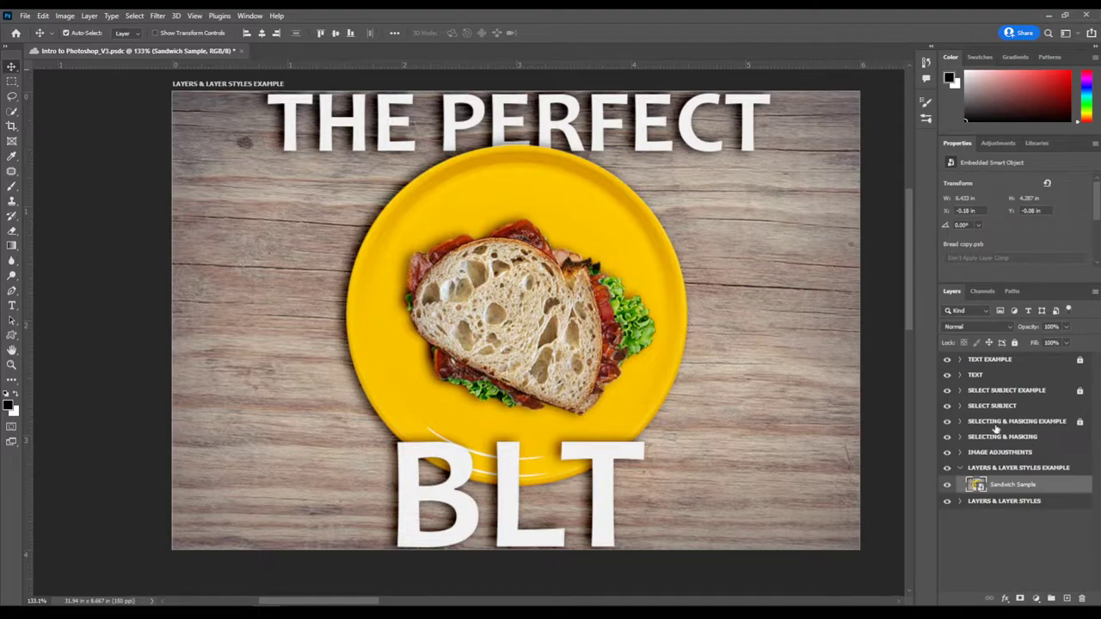
click(1015, 343)
- Collapse the LAYERS & LAYER STYLES EXAMPLE artboard's layers and lock the whole artboard
click(960, 472)
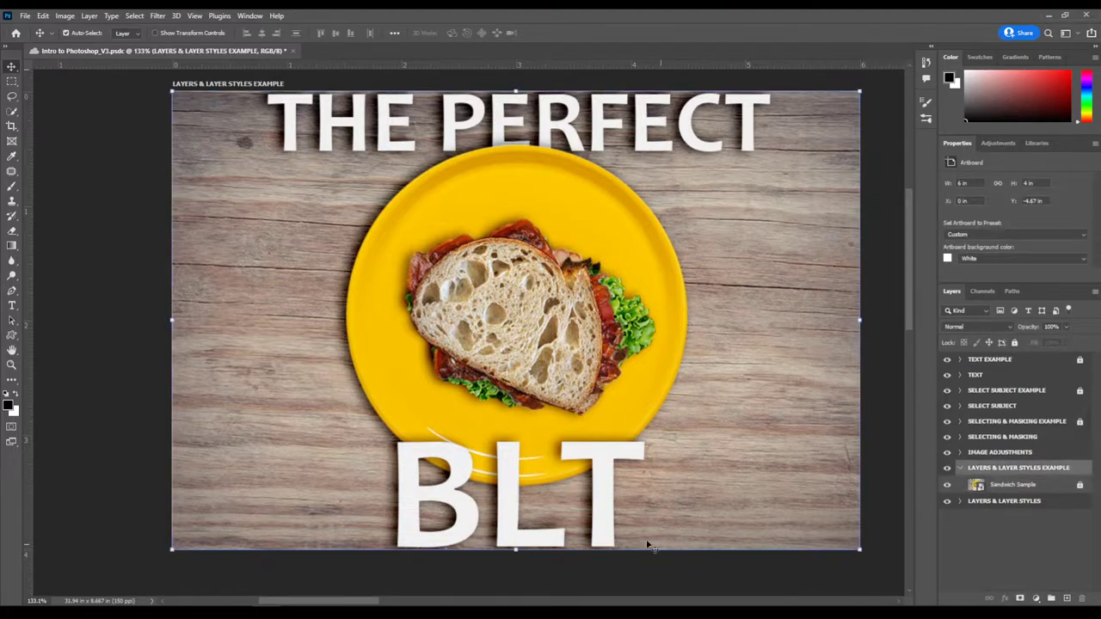
click(960, 469)
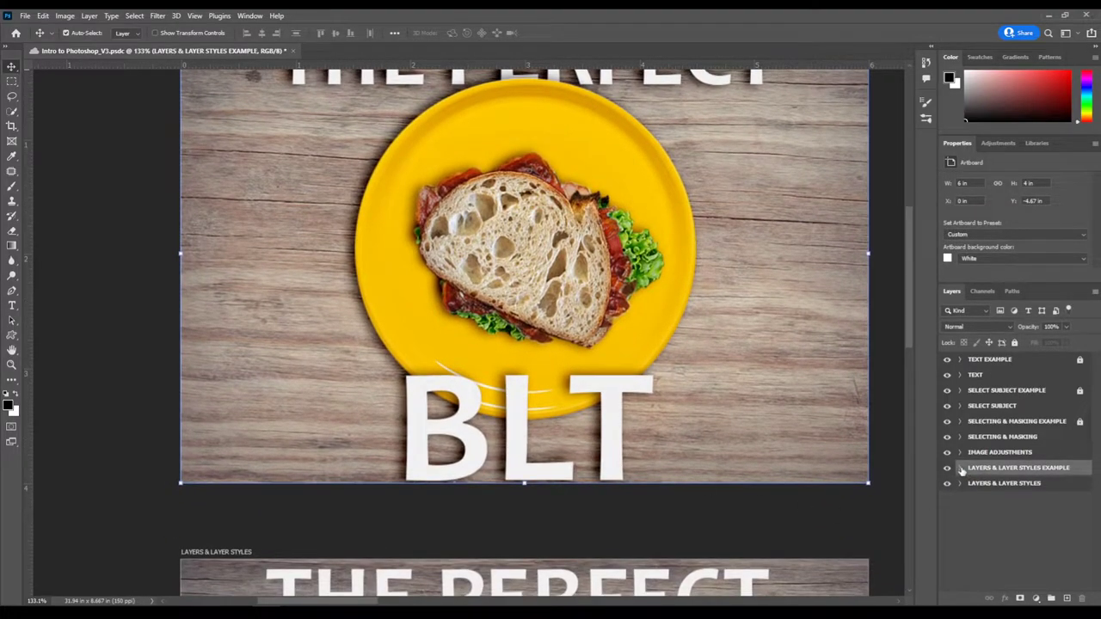
click(1015, 343)
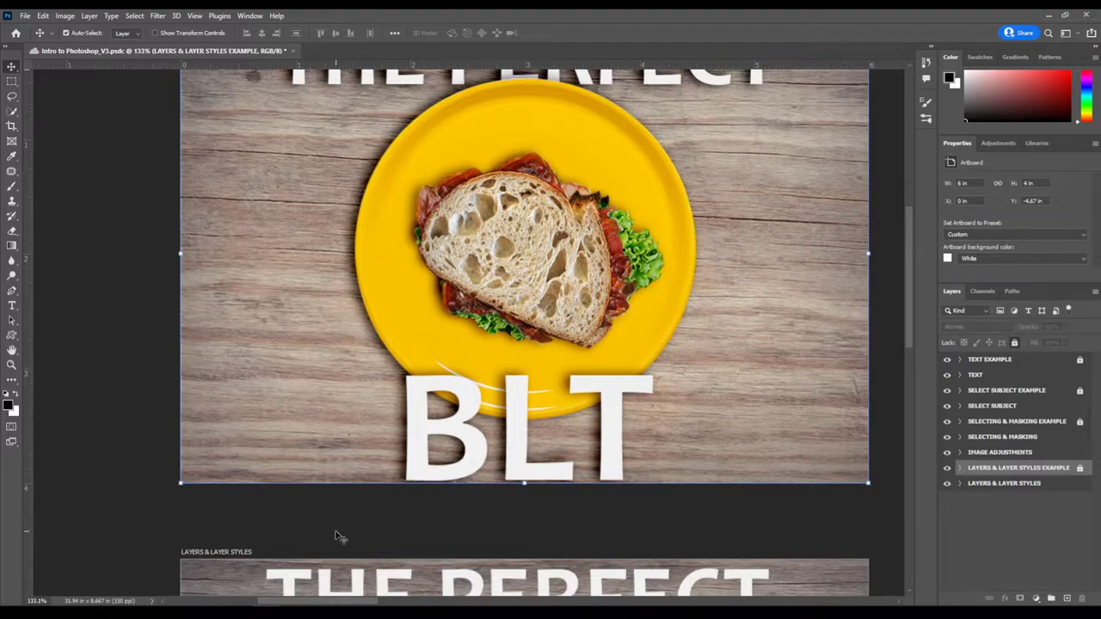
- Select the wooden table on the LAYERS & LAYER STYLES artboard to reveal its layers, and collapse the list with the artboard itself selected
scroll(322, 542, down, 1)
scroll(379, 545, down, 5)
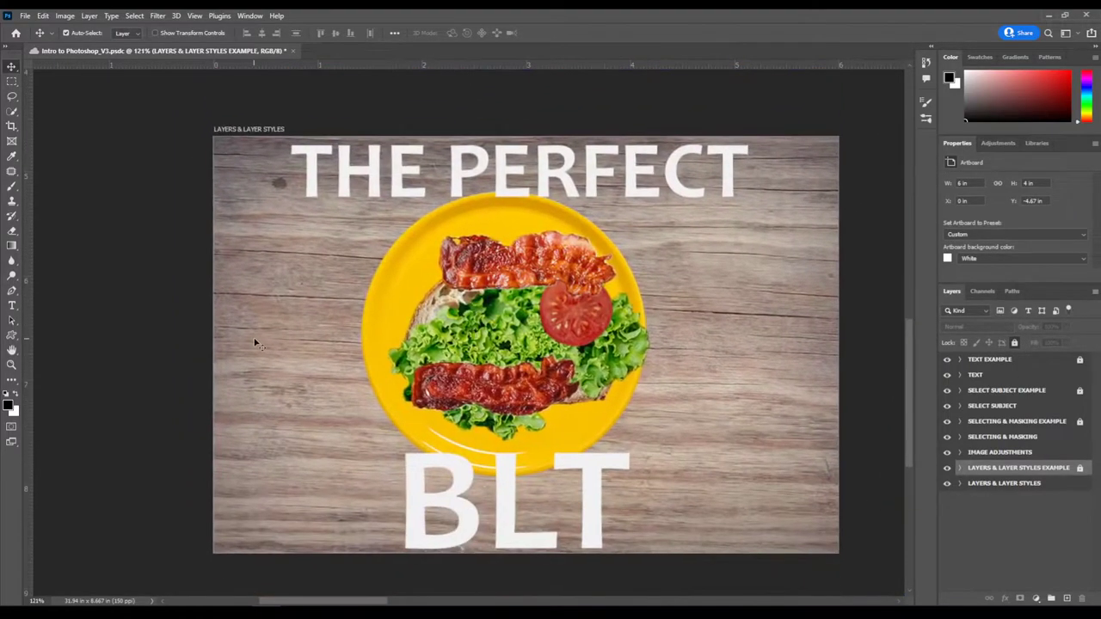
click(272, 347)
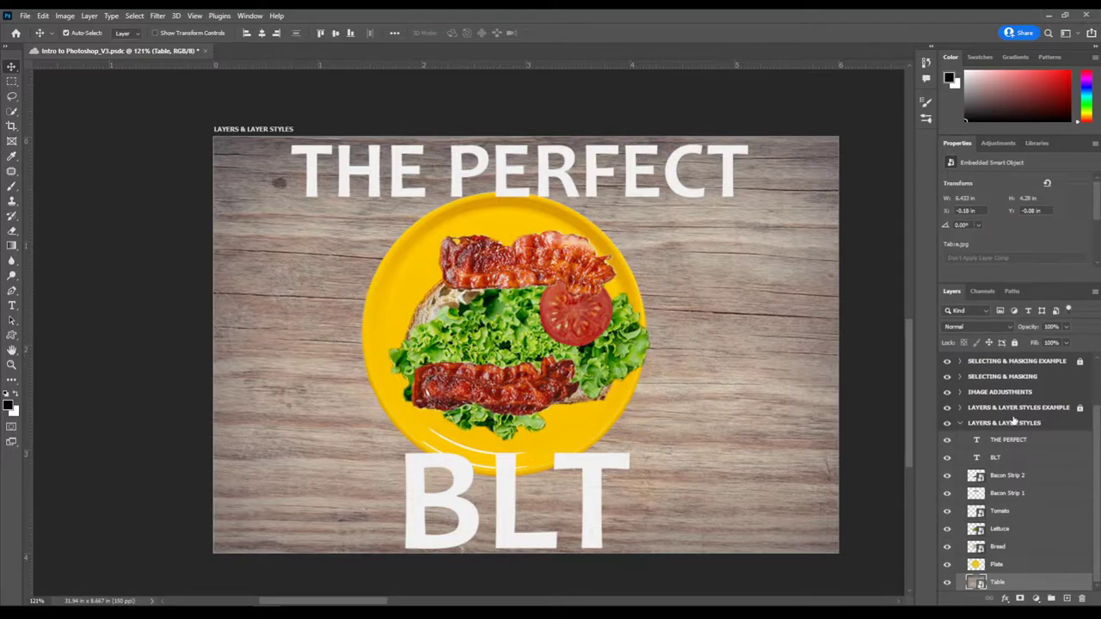
click(967, 423)
click(960, 423)
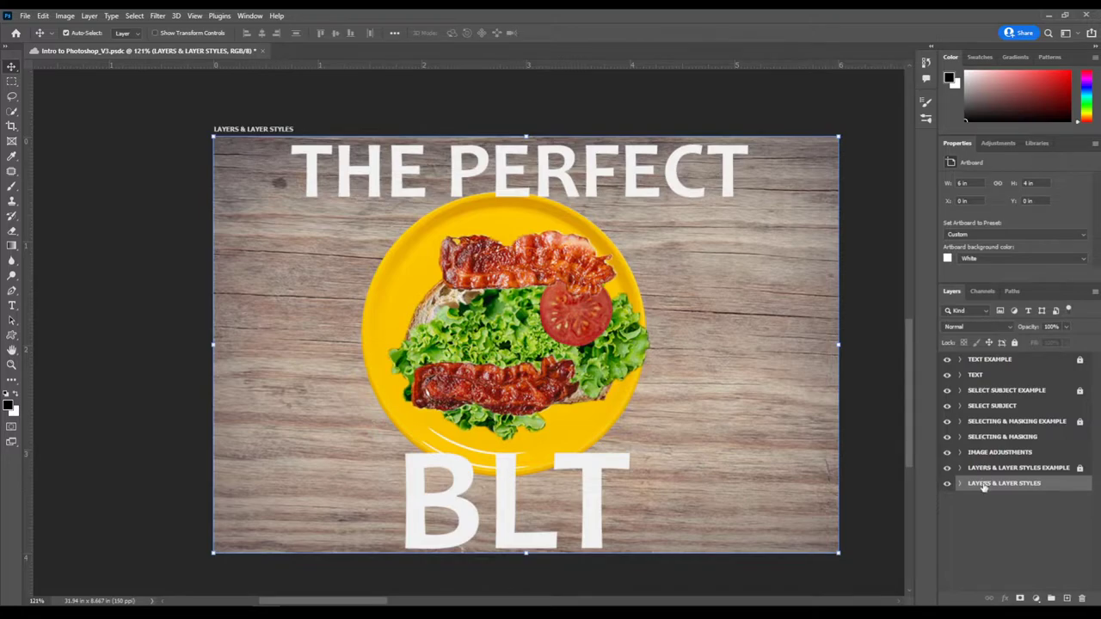
- Practise expanding and collapsing the layer list of the LAYERS & LAYER STYLES artboard, leaving it collapsed
scroll(755, 379, down, 2)
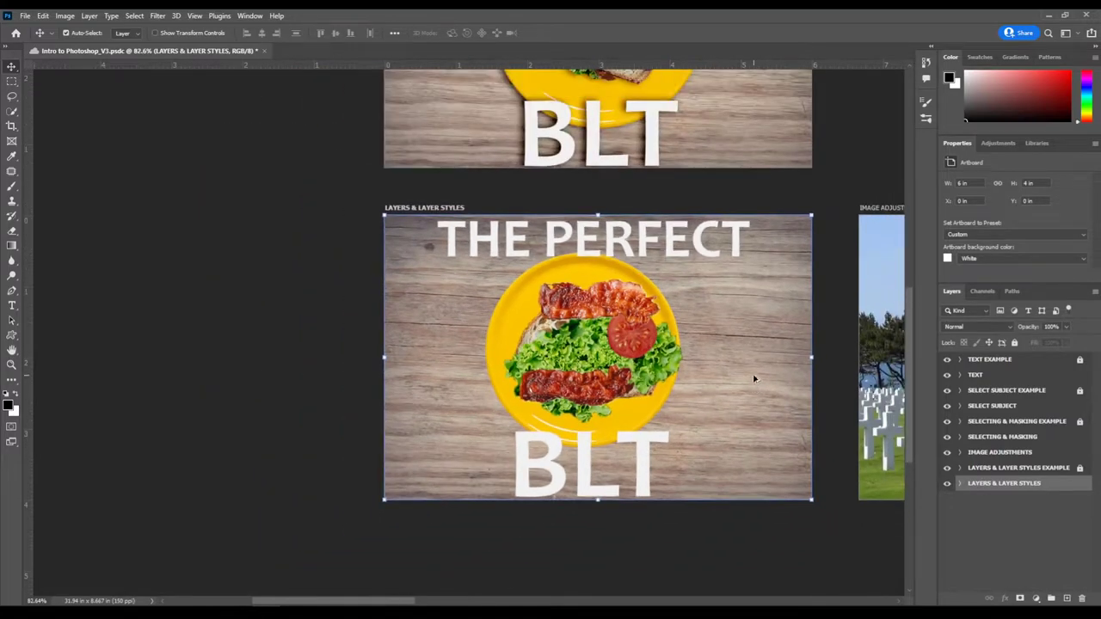
scroll(755, 379, down, 1)
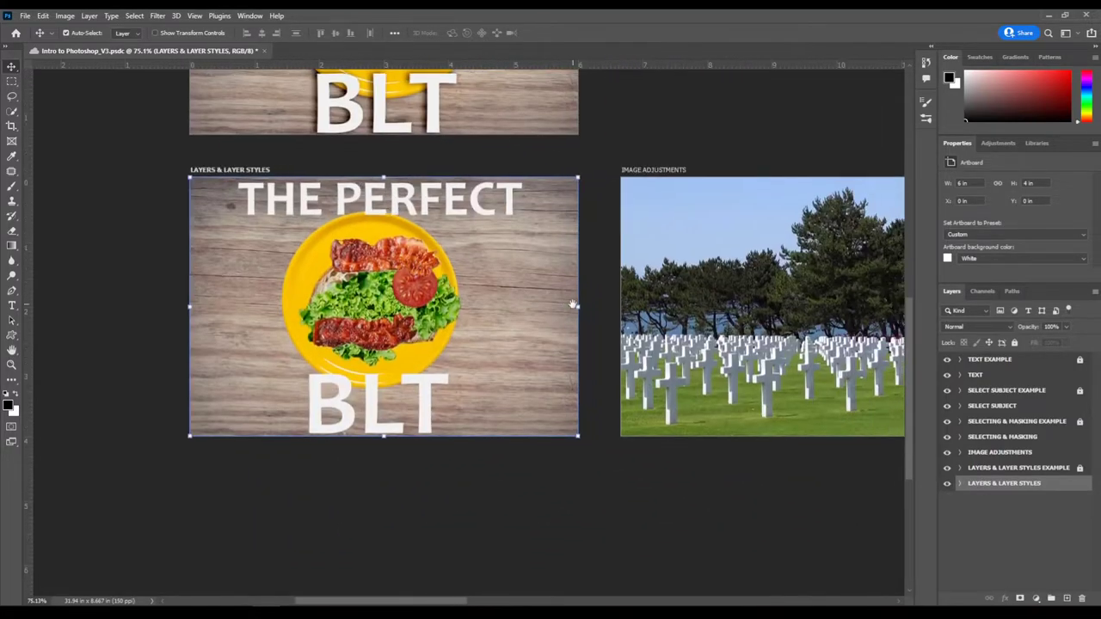
click(960, 485)
click(960, 484)
click(960, 485)
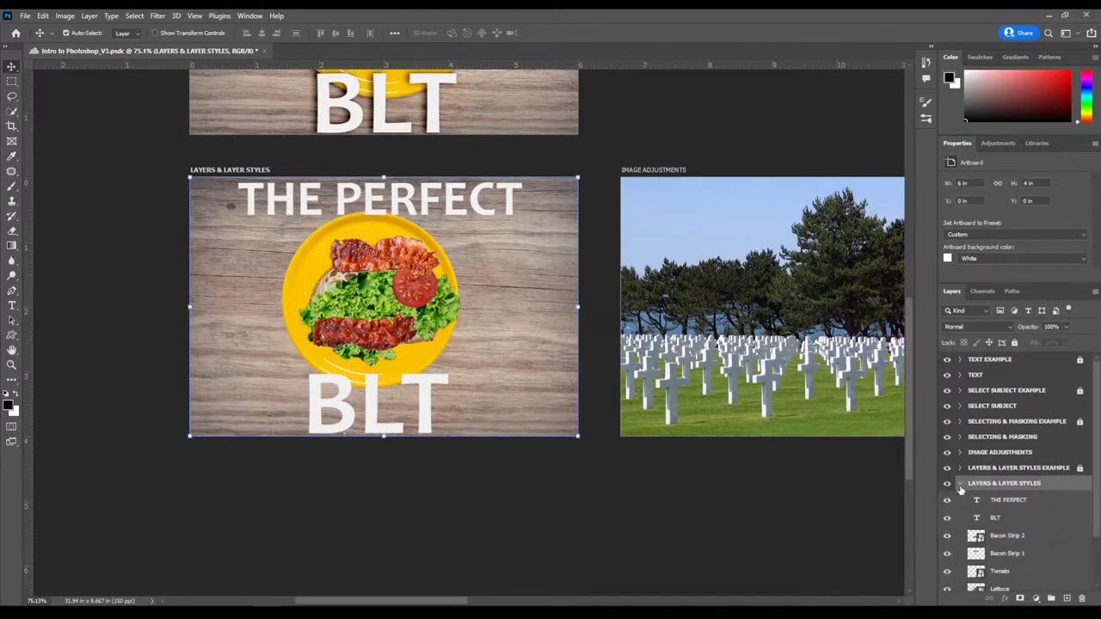
click(960, 485)
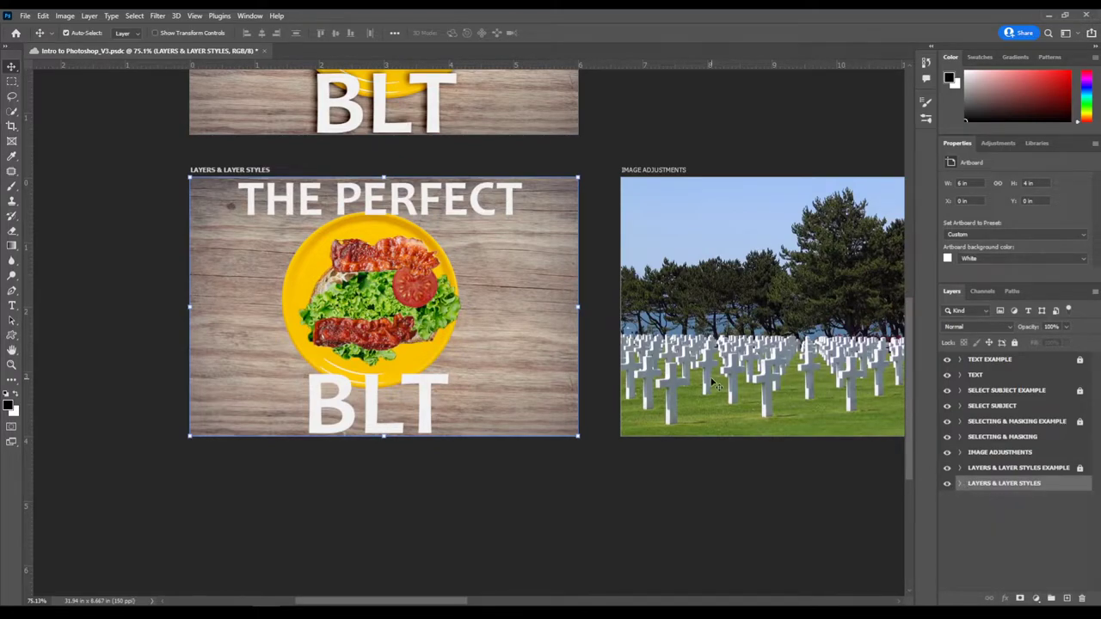
- Hide every artboard except LAYERS & LAYER STYLES EXAMPLE and LAYERS & LAYER STYLES
scroll(742, 359, down, 2)
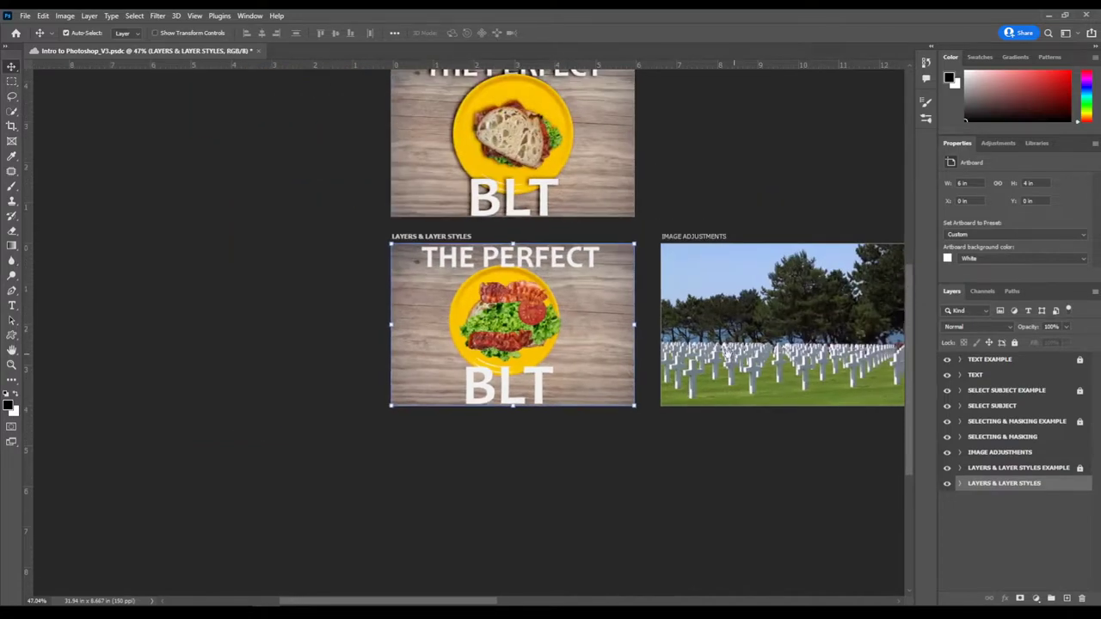
drag(727, 353, 436, 360)
scroll(610, 366, down, 2)
drag(654, 372, 504, 396)
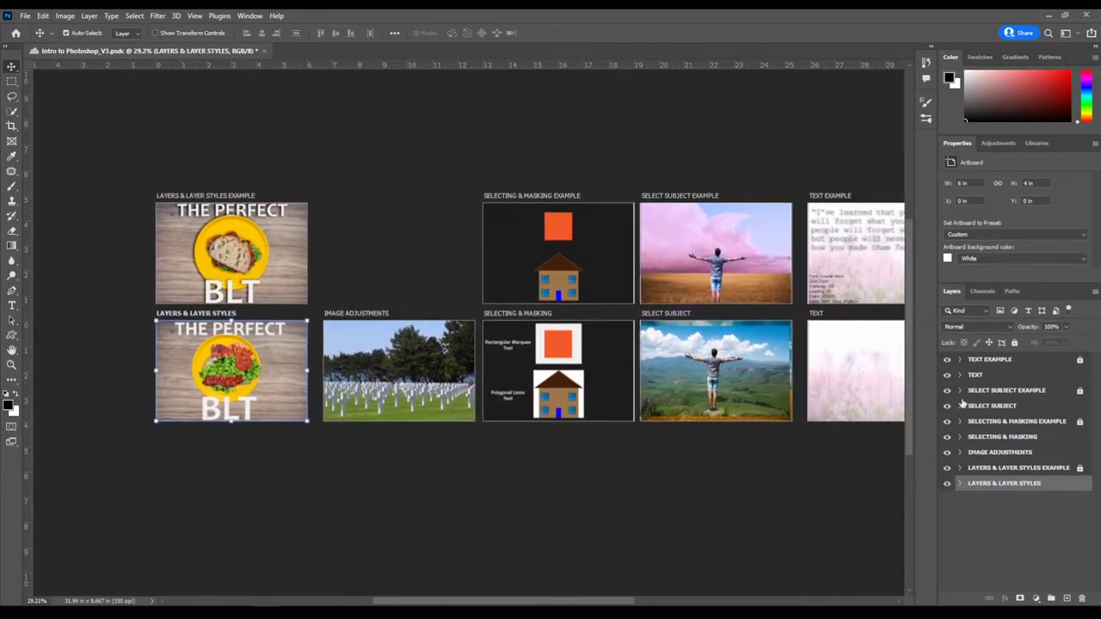
click(948, 360)
click(948, 377)
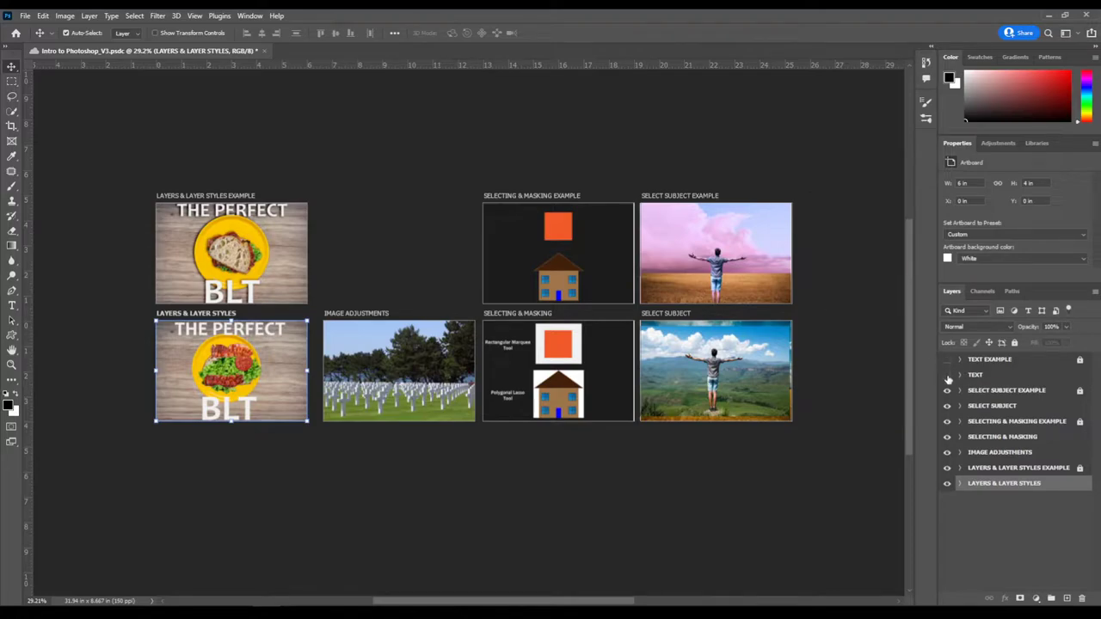
click(947, 390)
click(948, 406)
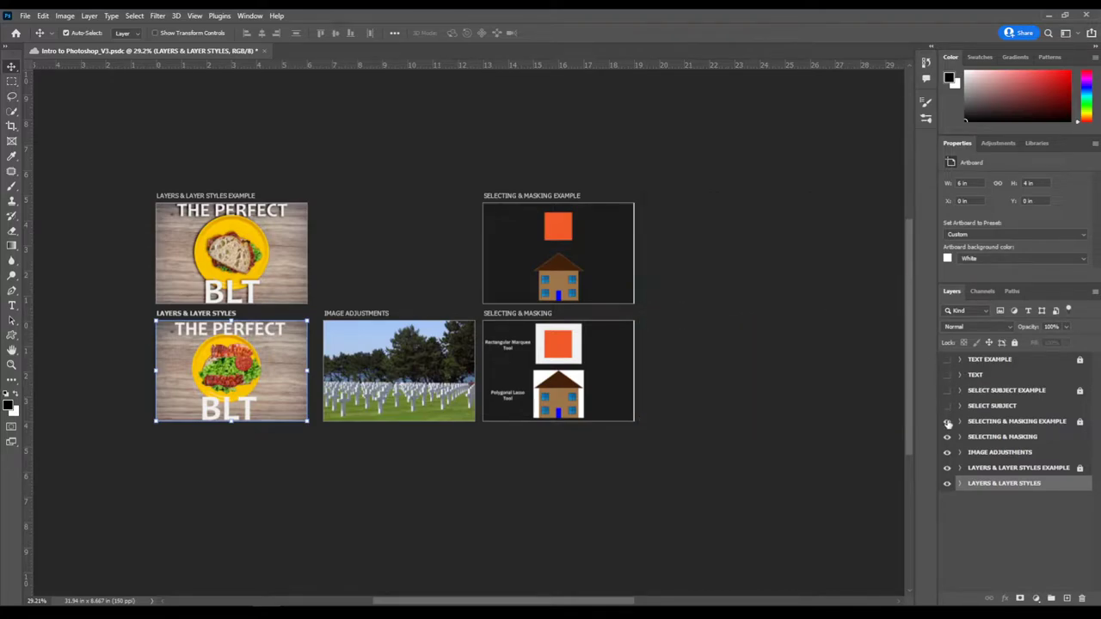
click(947, 421)
click(947, 437)
click(947, 453)
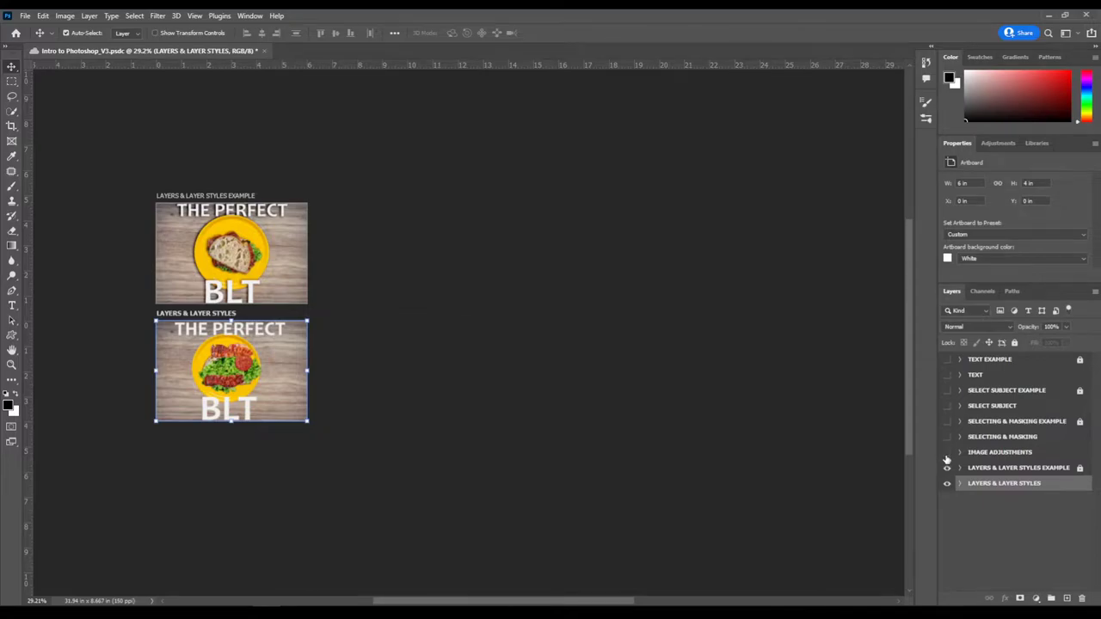
- Compare the two visible BLT artboards up close and select the LAYERS & LAYER STYLES EXAMPLE artboard
scroll(398, 420, left, 3)
scroll(434, 322, up, 3)
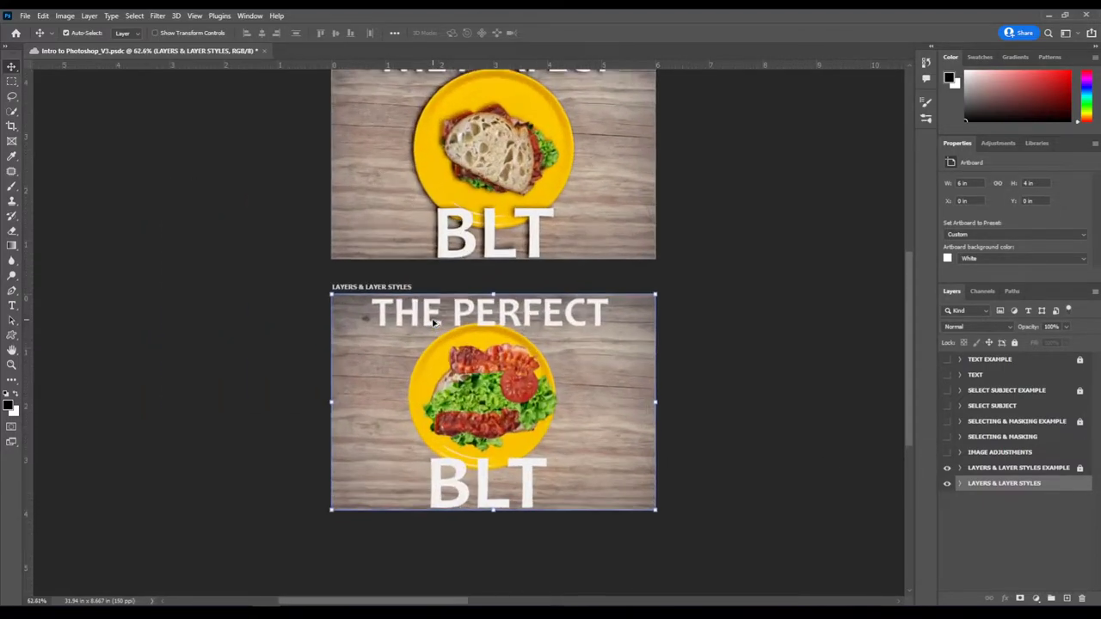
scroll(434, 322, up, 1)
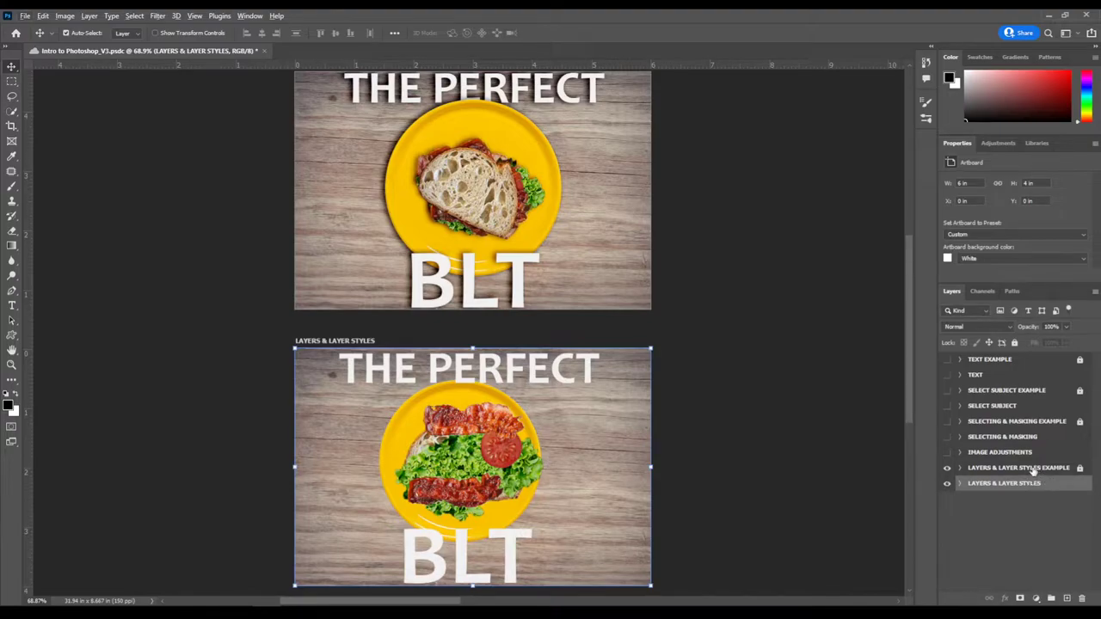
click(1032, 472)
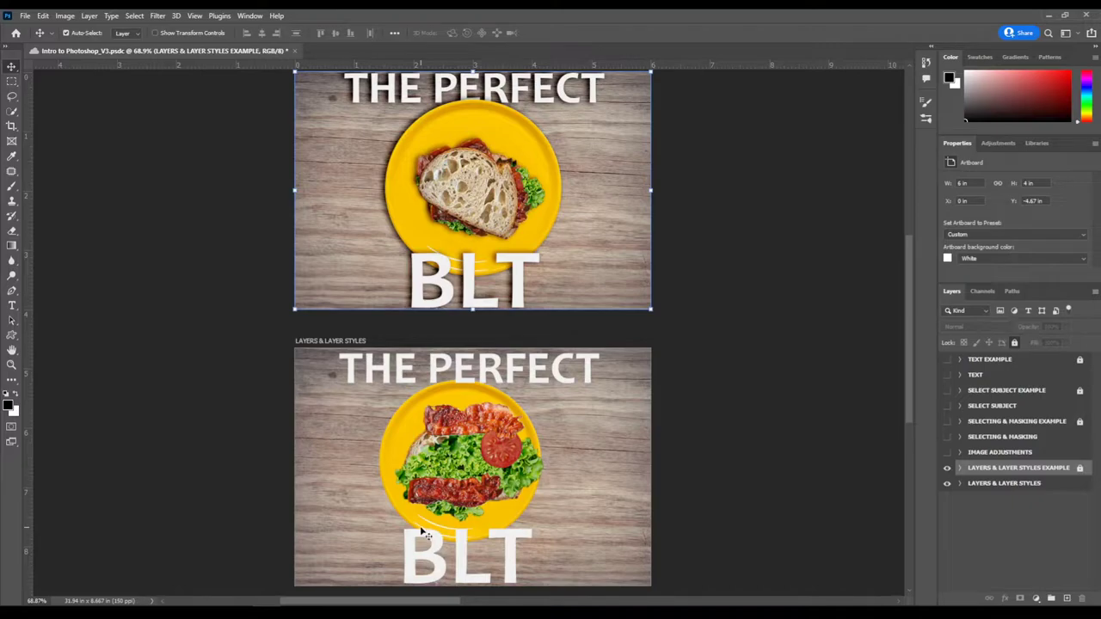
- Select the LAYERS & LAYER STYLES artboard and expand its layers to show the list down to Table
scroll(426, 534, up, 2)
scroll(495, 406, up, 2)
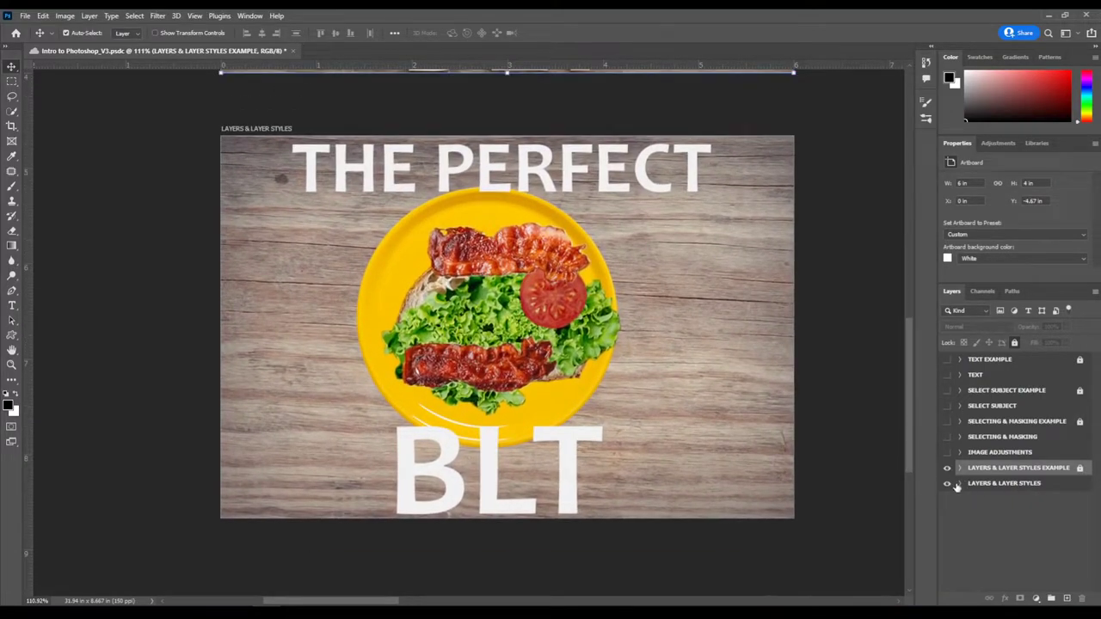
click(960, 483)
click(1019, 485)
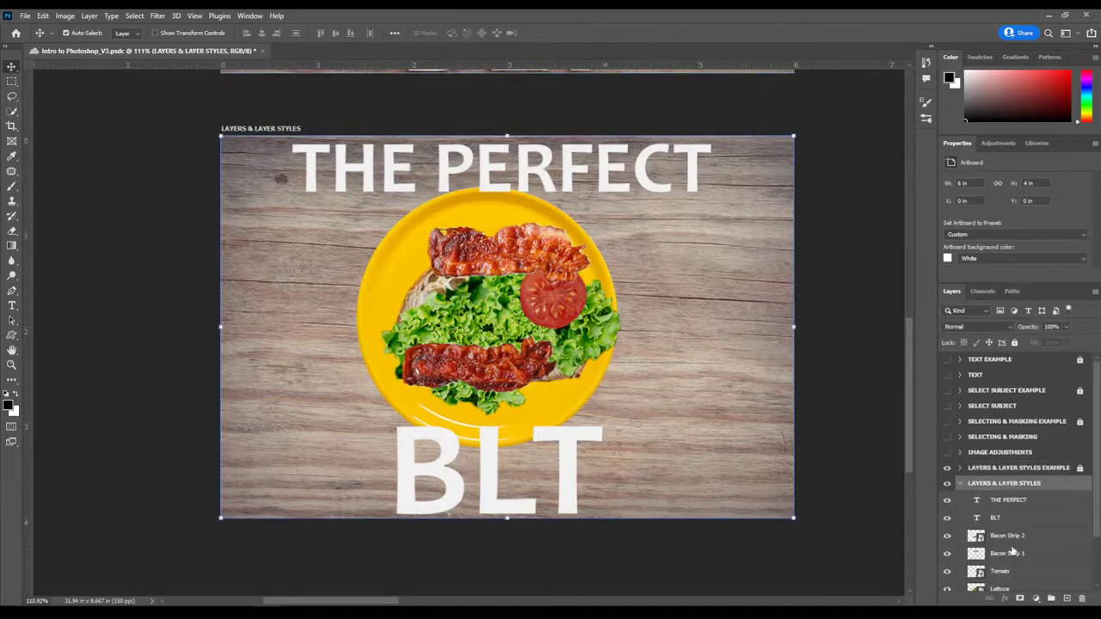
scroll(1011, 542, down, 2)
scroll(1011, 542, down, 2)
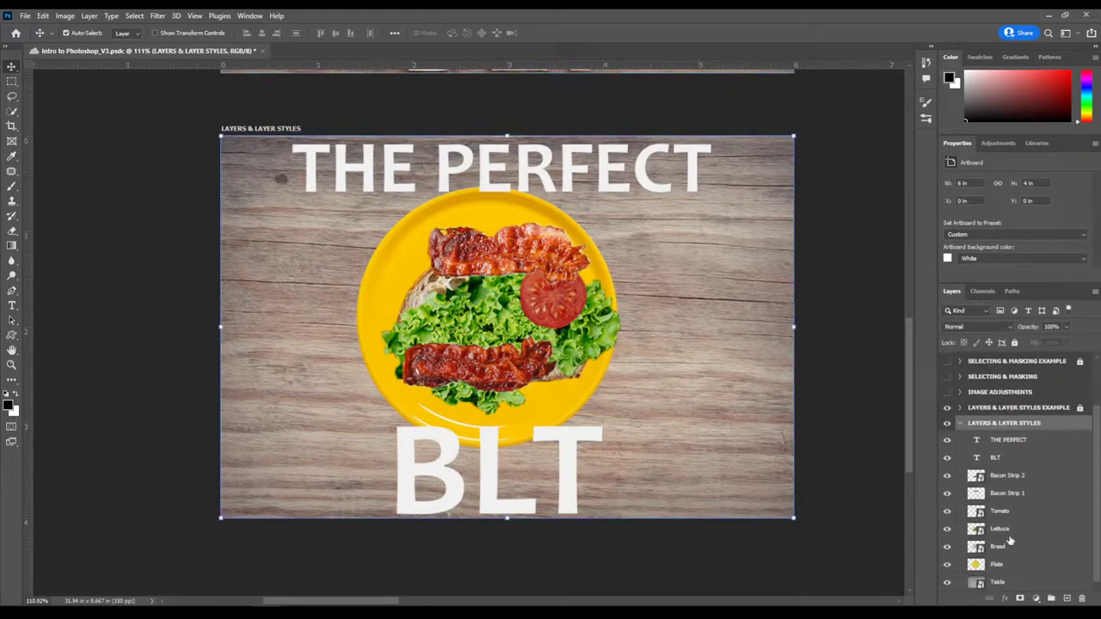
- Hide and show each layer of the LAYERS & LAYER STYLES artboard in turn, from Table up to THE PERFECT, to see what it contains
click(946, 584)
click(947, 584)
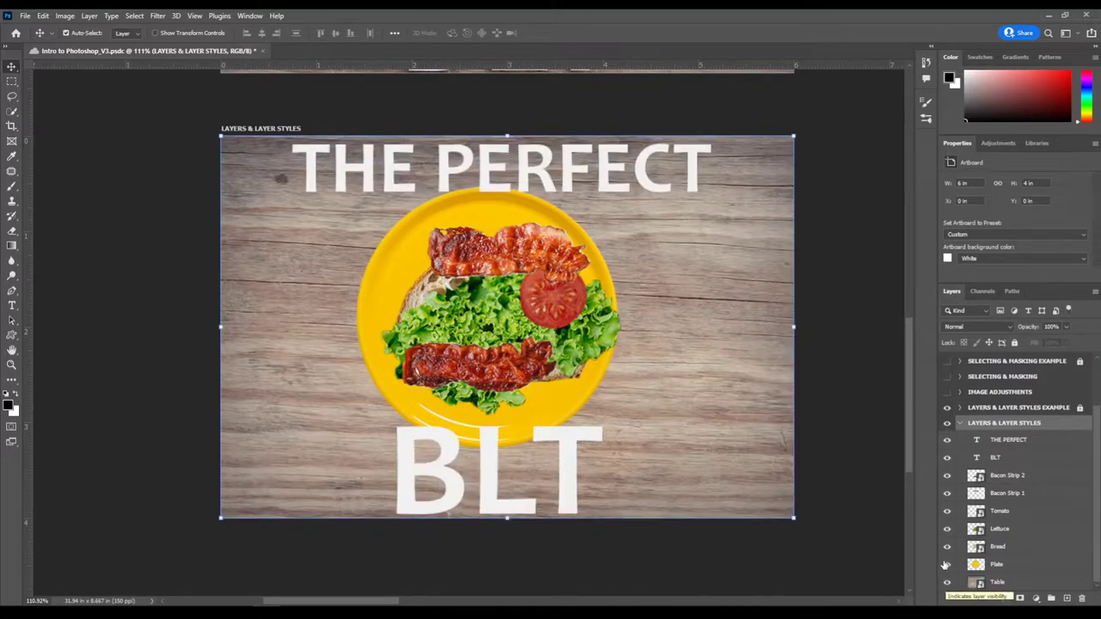
click(947, 565)
click(946, 564)
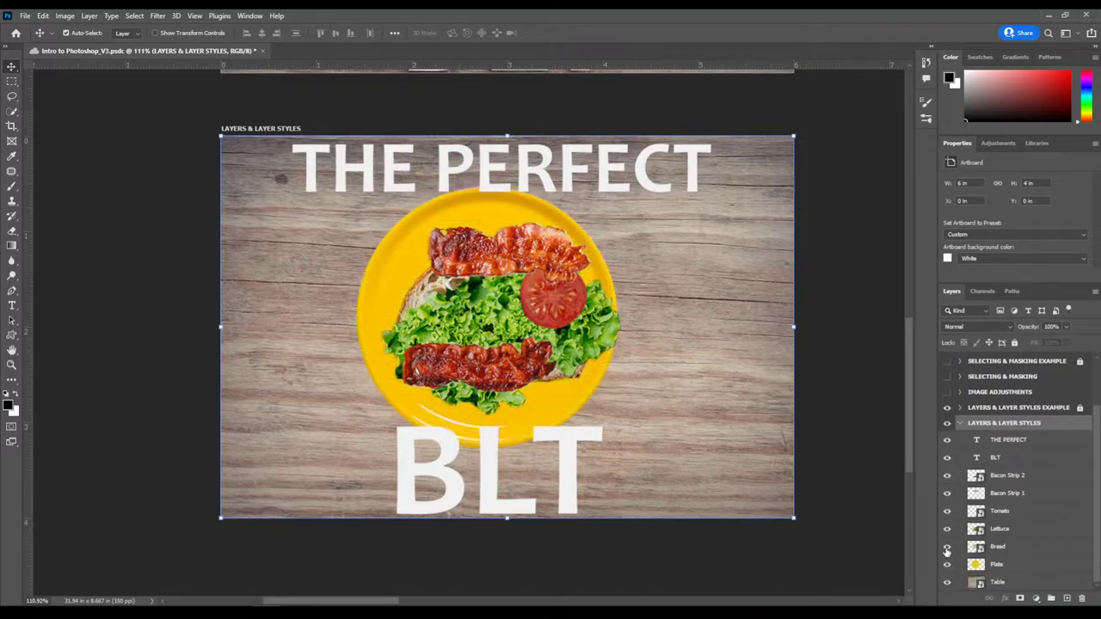
click(947, 548)
click(947, 547)
click(947, 529)
click(946, 529)
click(946, 512)
click(946, 512)
click(946, 493)
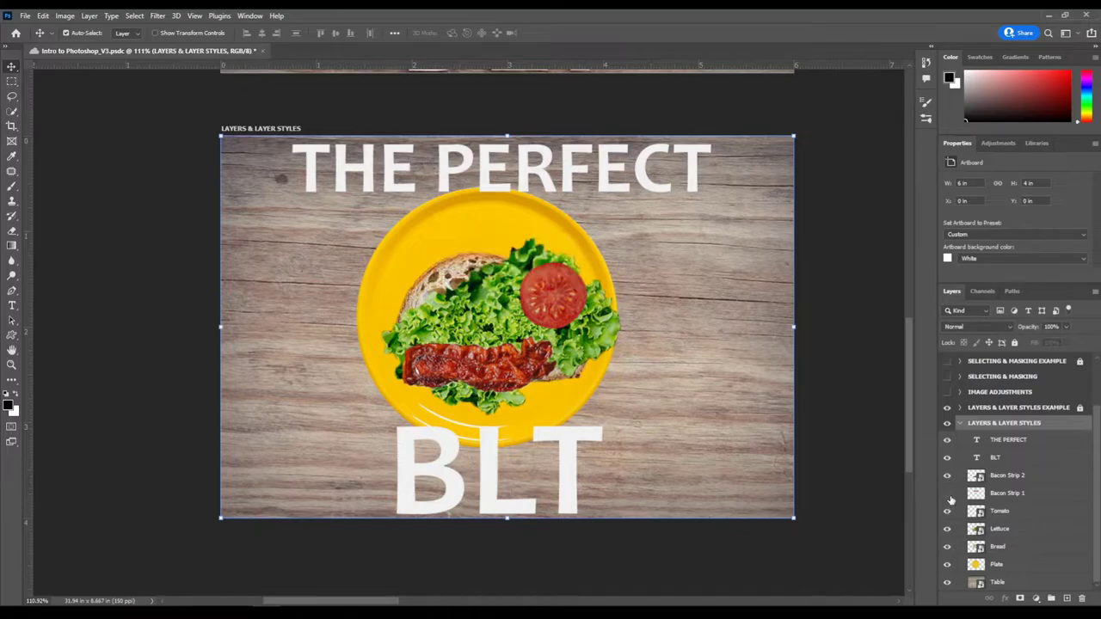
click(946, 493)
click(946, 476)
click(947, 476)
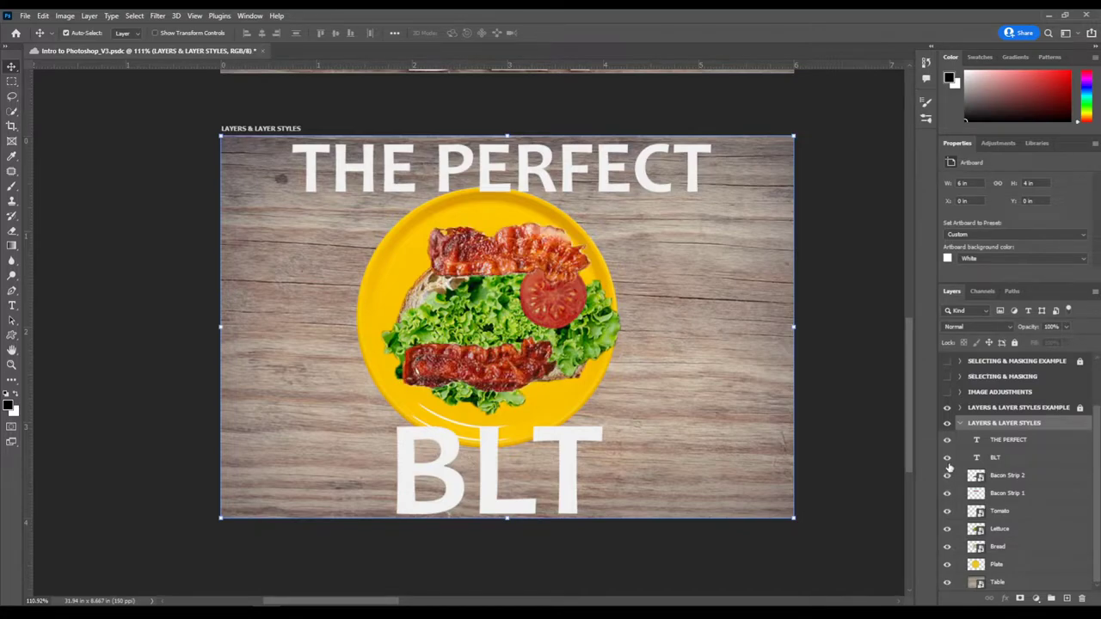
click(946, 458)
click(947, 457)
click(947, 440)
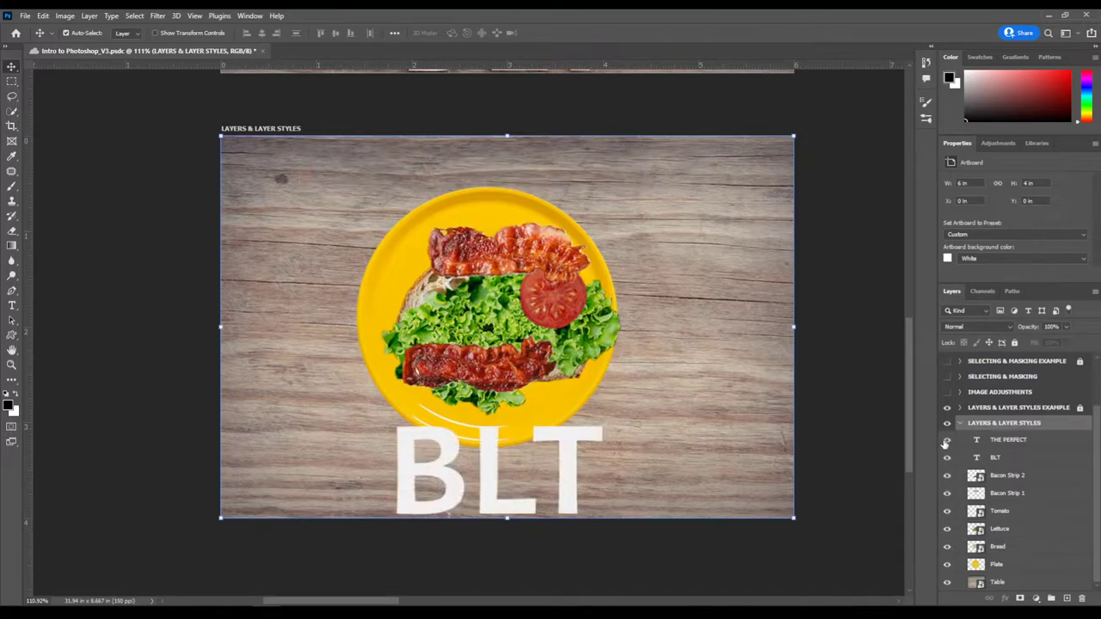
click(946, 440)
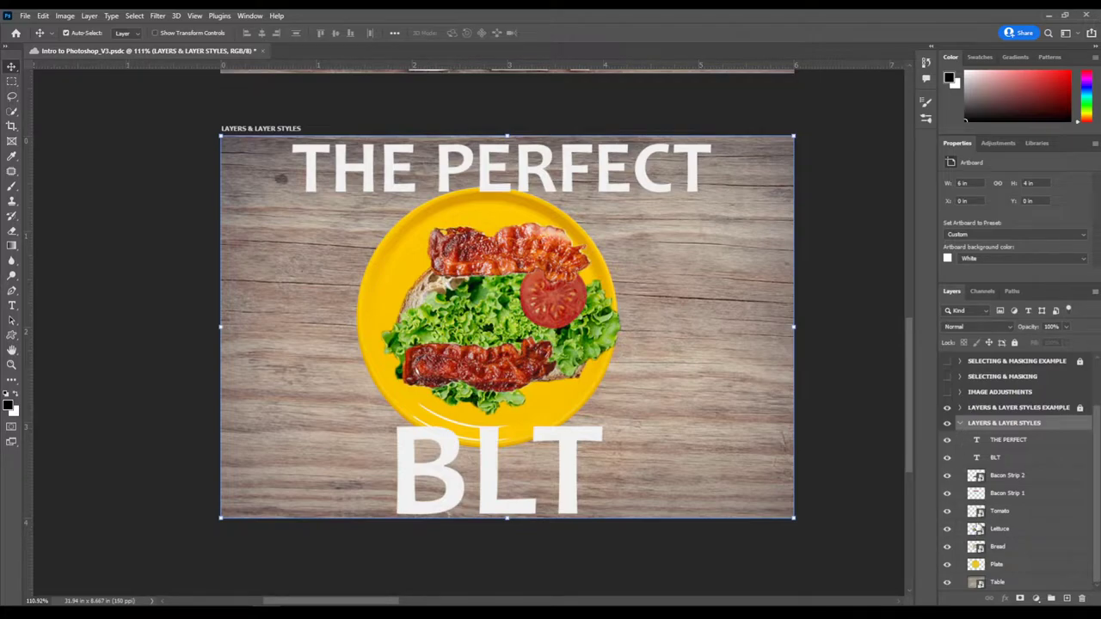
- Open the Bacon Strip 2 layer's name for editing, and leave it by selecting the BLT text layer
click(1011, 459)
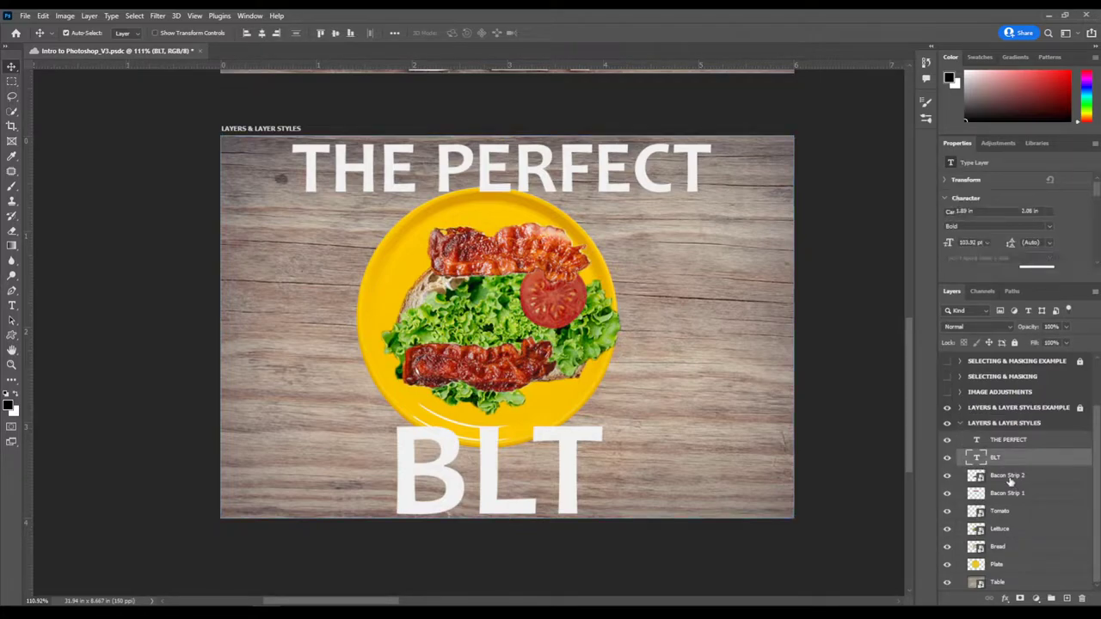
click(1011, 481)
double_click(1008, 476)
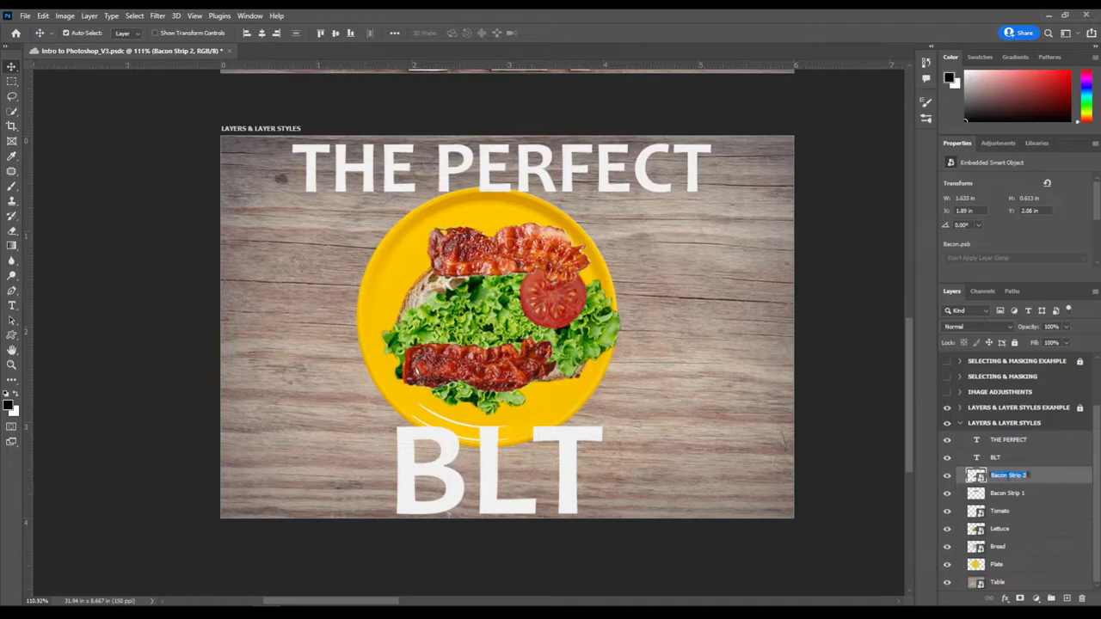
click(1029, 461)
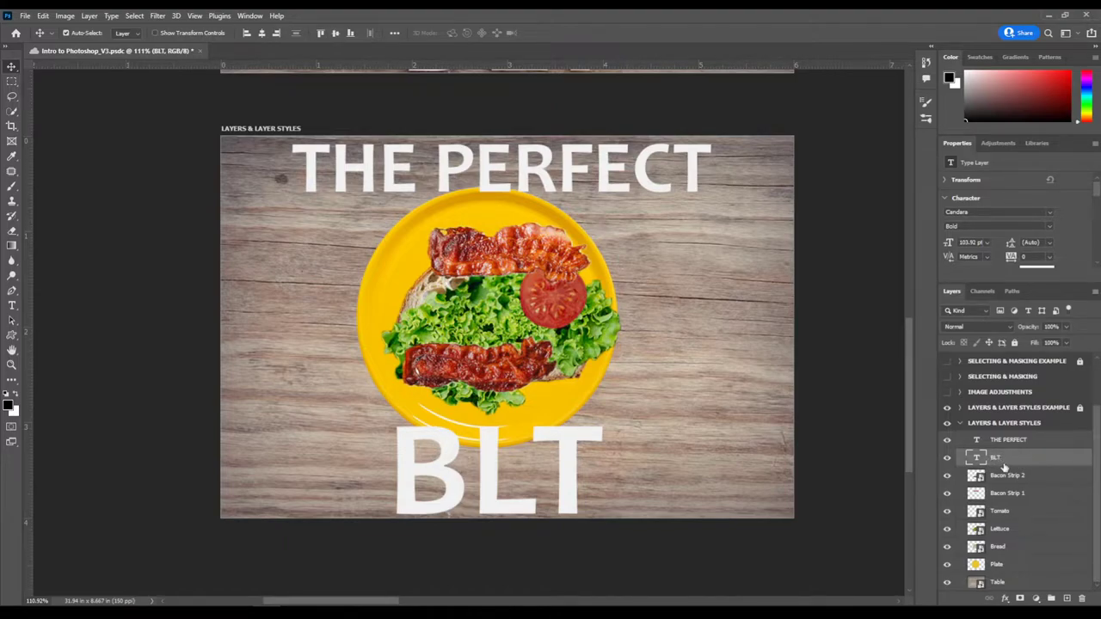
- Open the Bacon Strip 2 layer's name for editing and keep it, and select all layers from Bacon Strip 2 down to Plate
double_click(1006, 478)
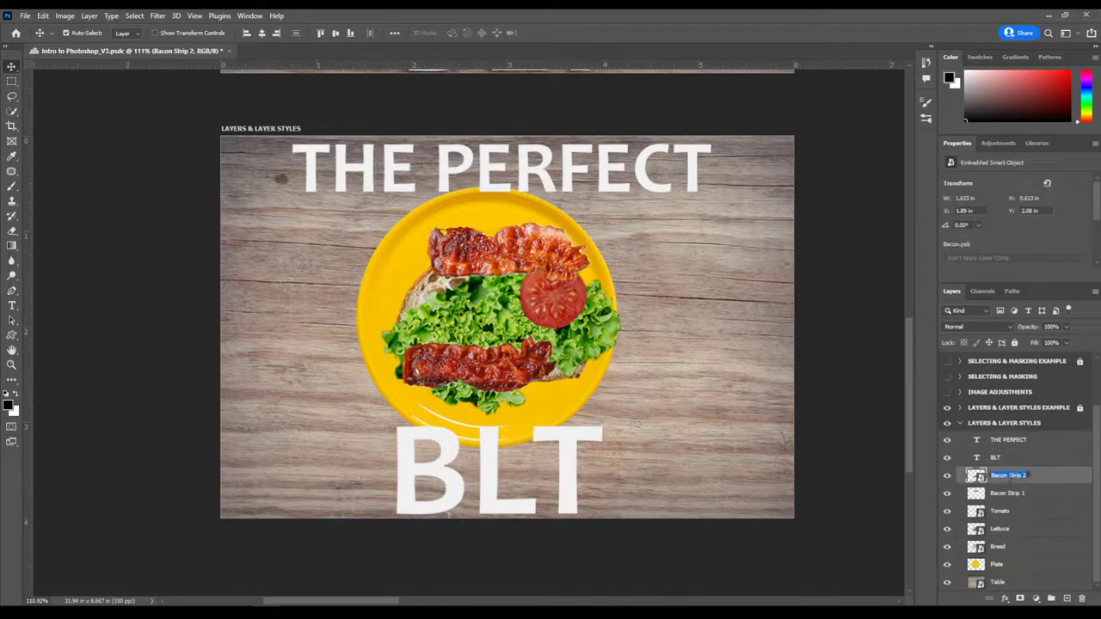
key(Return)
shift+click(1030, 493)
shift+click(1030, 512)
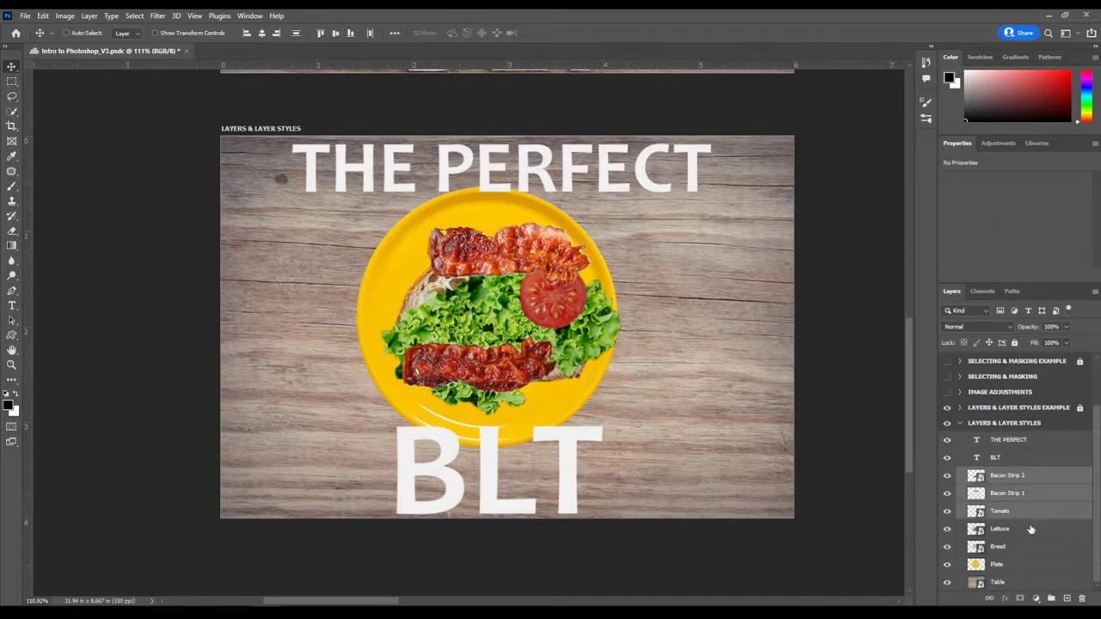
shift+click(1031, 529)
shift+click(1023, 548)
shift+click(1022, 565)
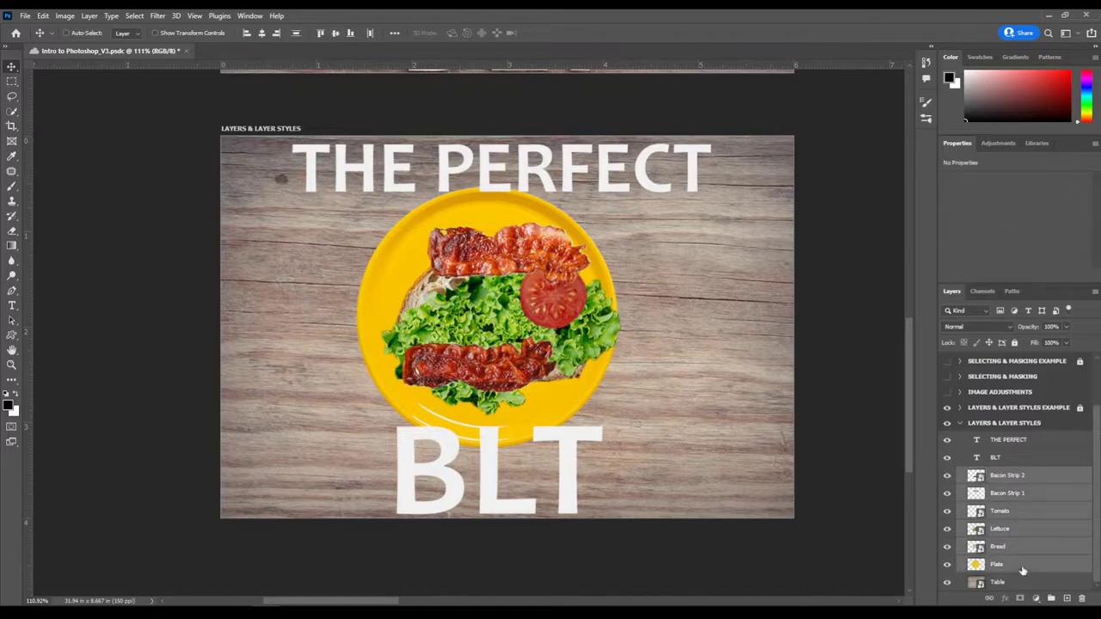
- Remove the layers from the selection one at a time, from Plate up to Bacon Strip 2, until none is selected
ctrl+click(1022, 565)
ctrl+click(1024, 548)
ctrl+click(1028, 529)
ctrl+click(1032, 511)
ctrl+click(1032, 495)
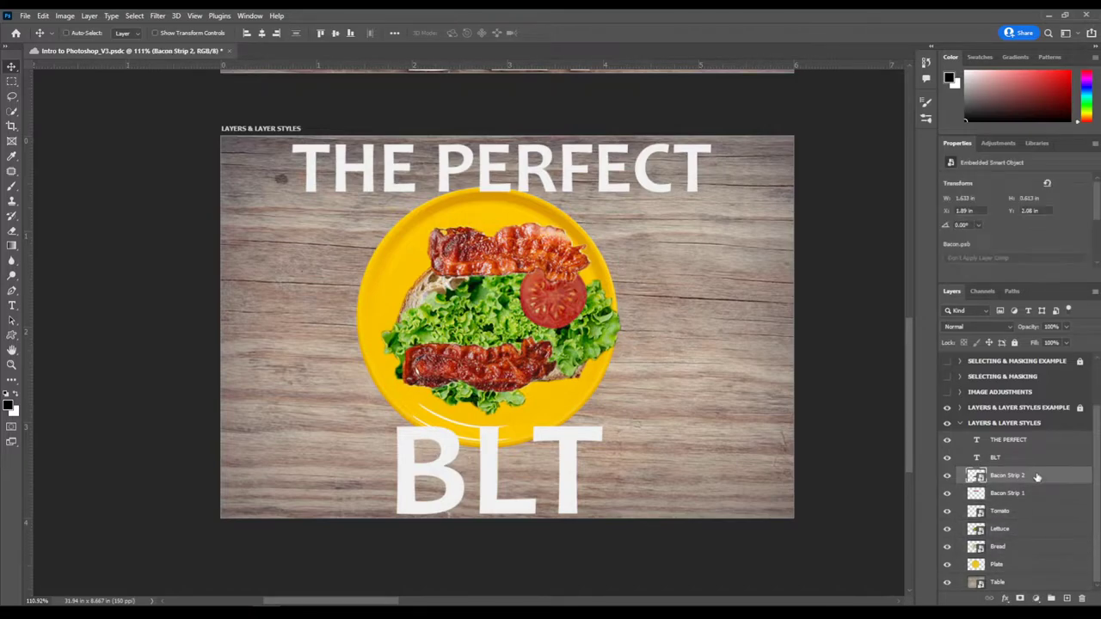
ctrl+click(1037, 477)
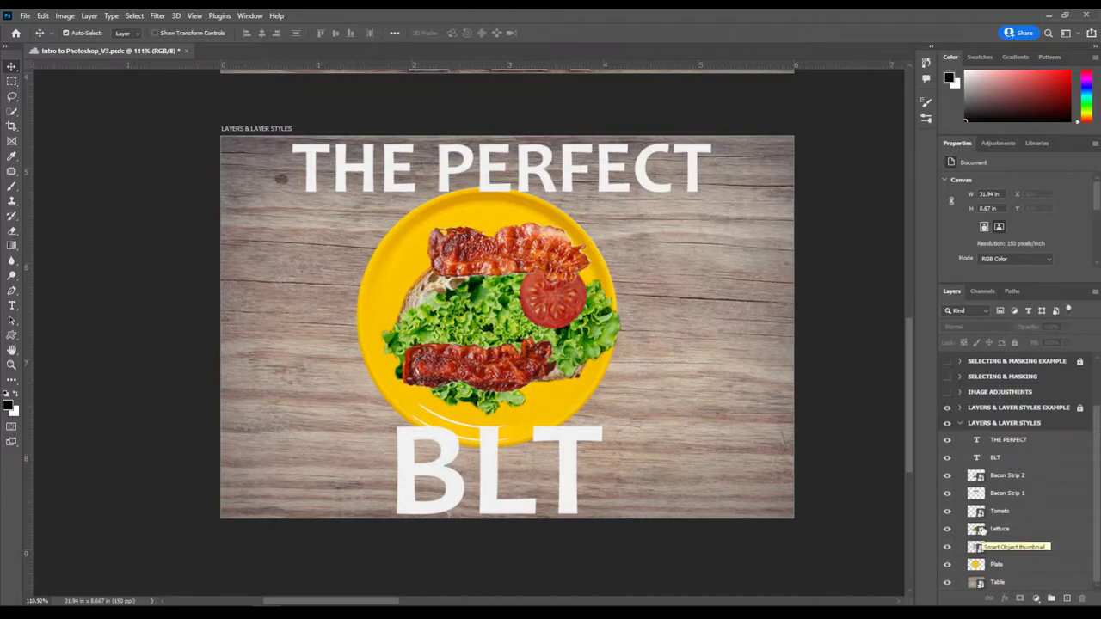
- Fully lock the THE PERFECT and BLT text layers
click(997, 456)
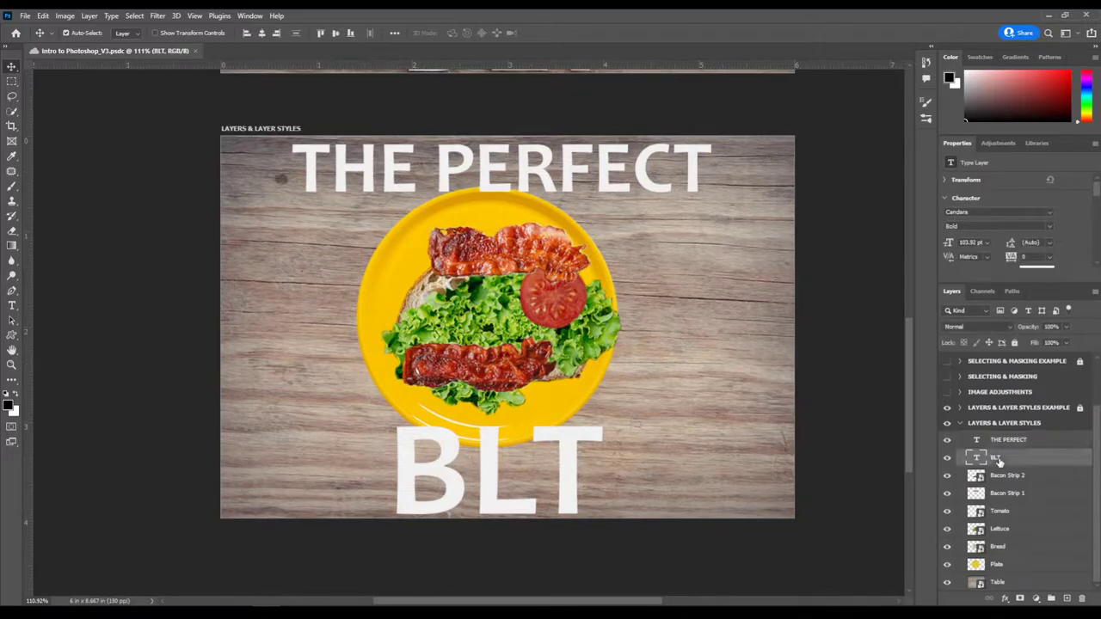
click(995, 445)
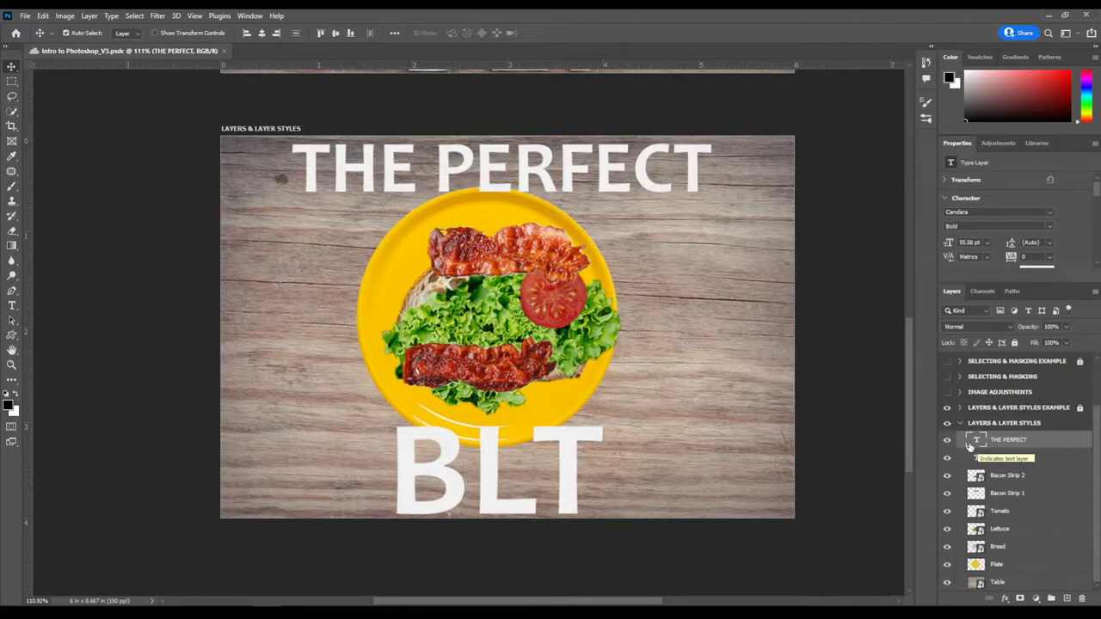
click(1016, 343)
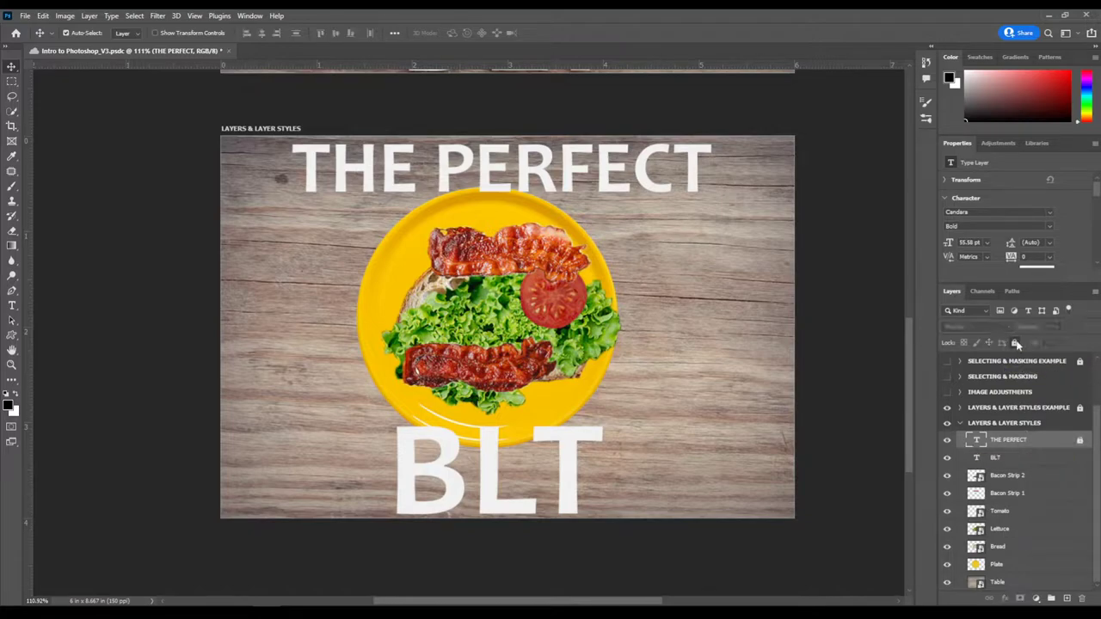
click(1012, 460)
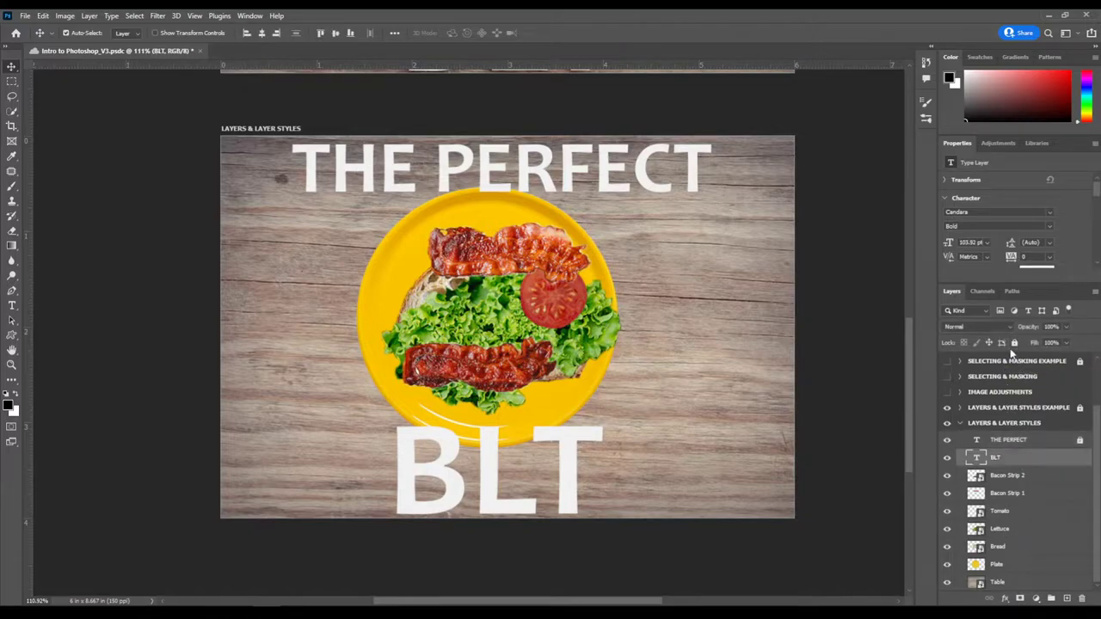
click(1016, 343)
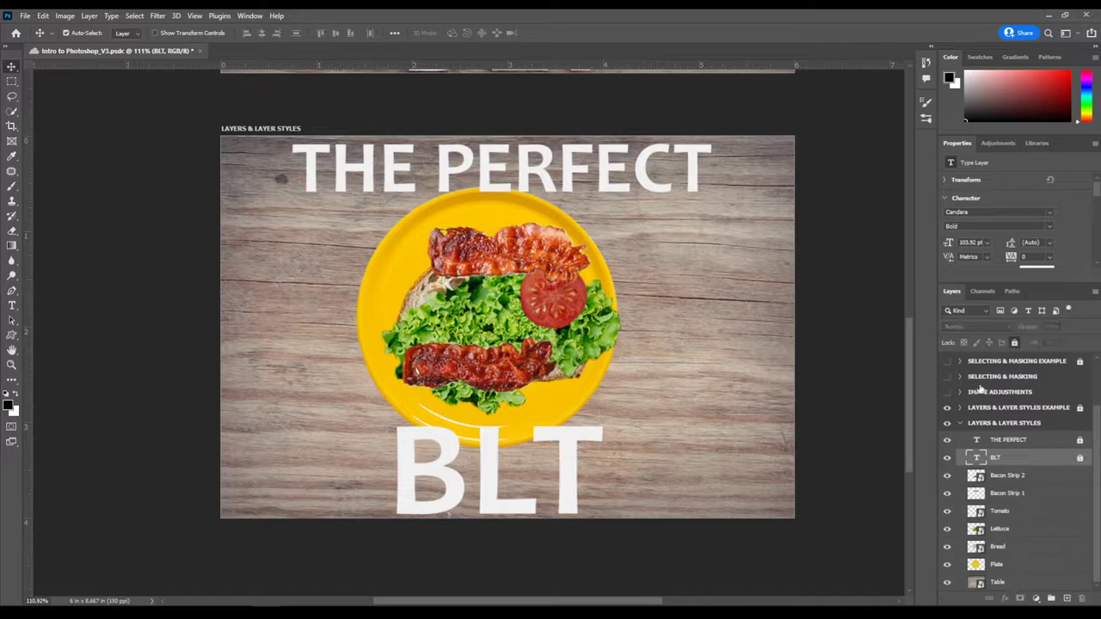
- Hide the THE PERFECT and BLT text layers and compare the artboard with the finished example above it
click(947, 440)
click(948, 459)
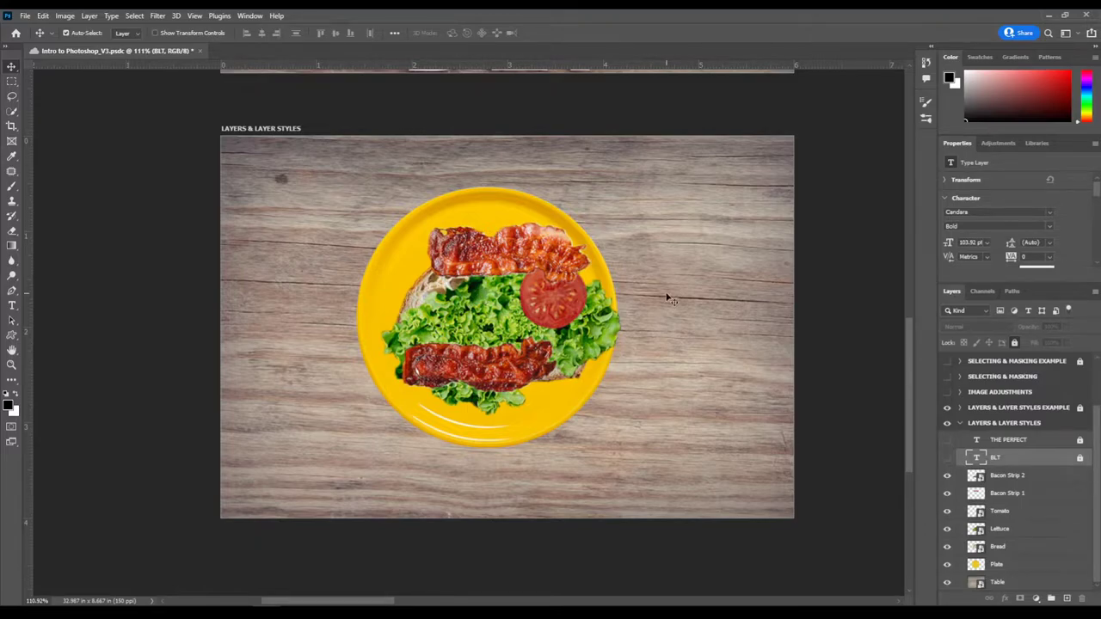
scroll(669, 298, up, 4)
scroll(576, 251, up, 4)
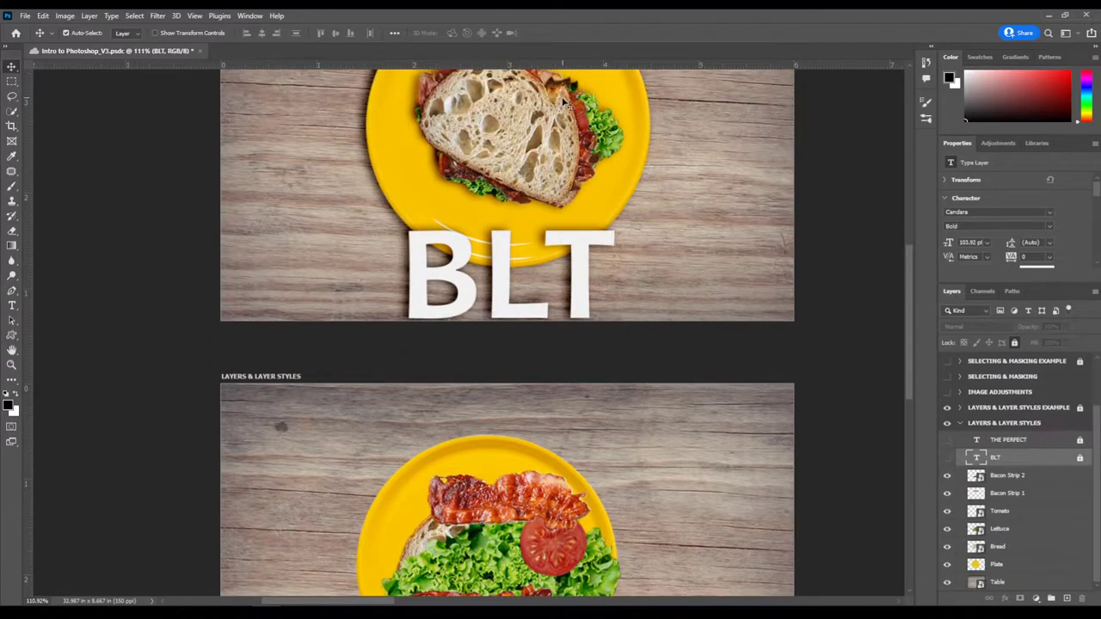
scroll(658, 253, down, 3)
scroll(637, 293, down, 5)
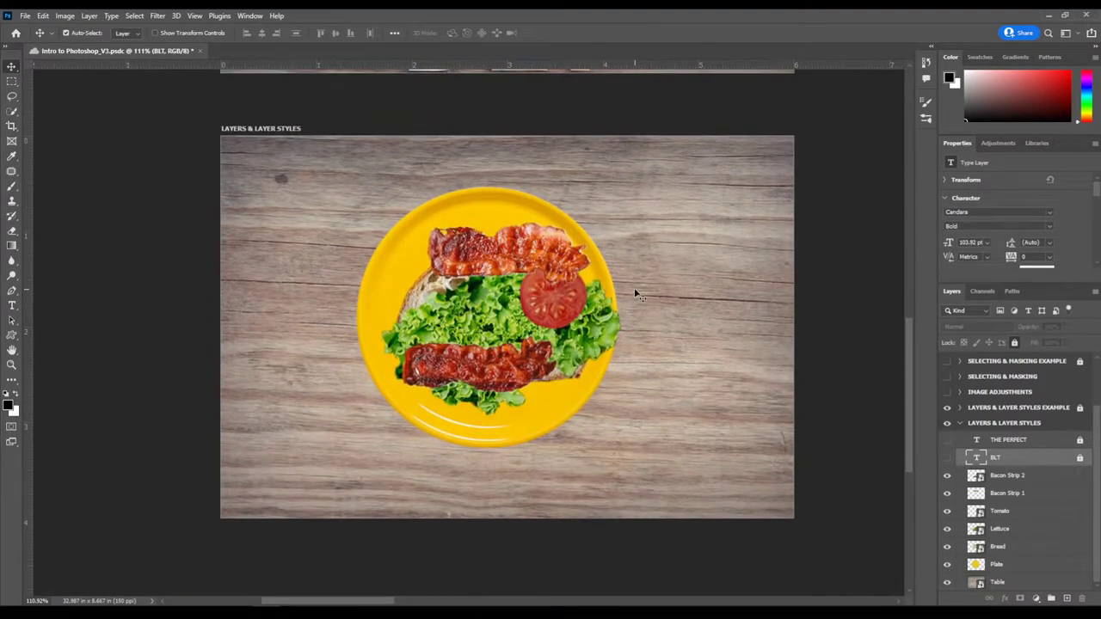
- Make the layer list taller and select the Plate, Bread and Lettuce layers in turn
drag(1063, 283, 1052, 259)
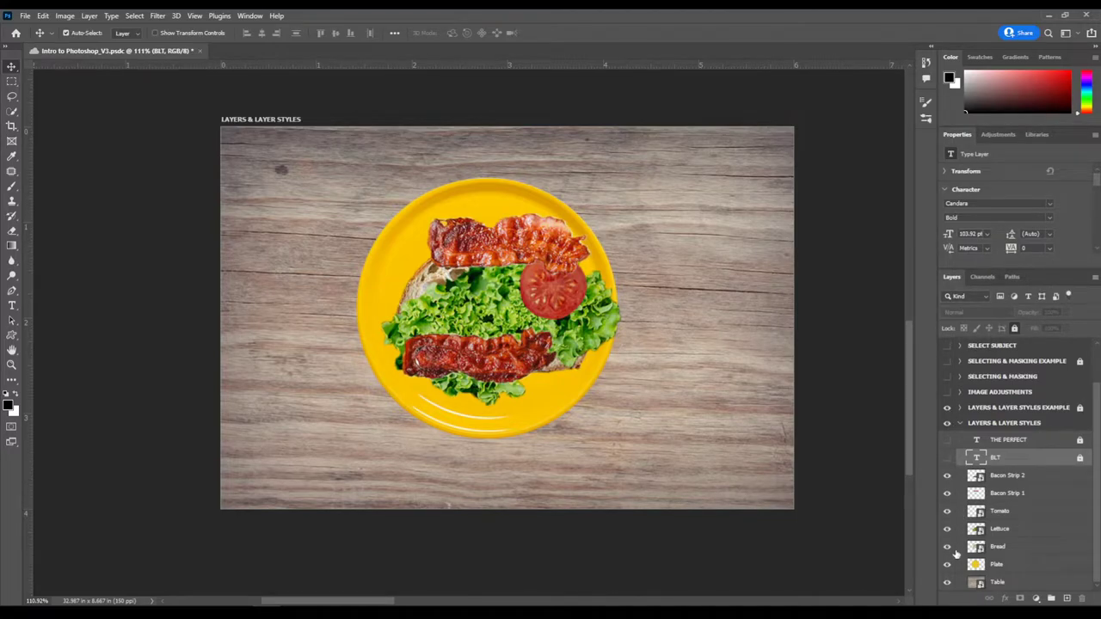
click(1000, 568)
click(1001, 552)
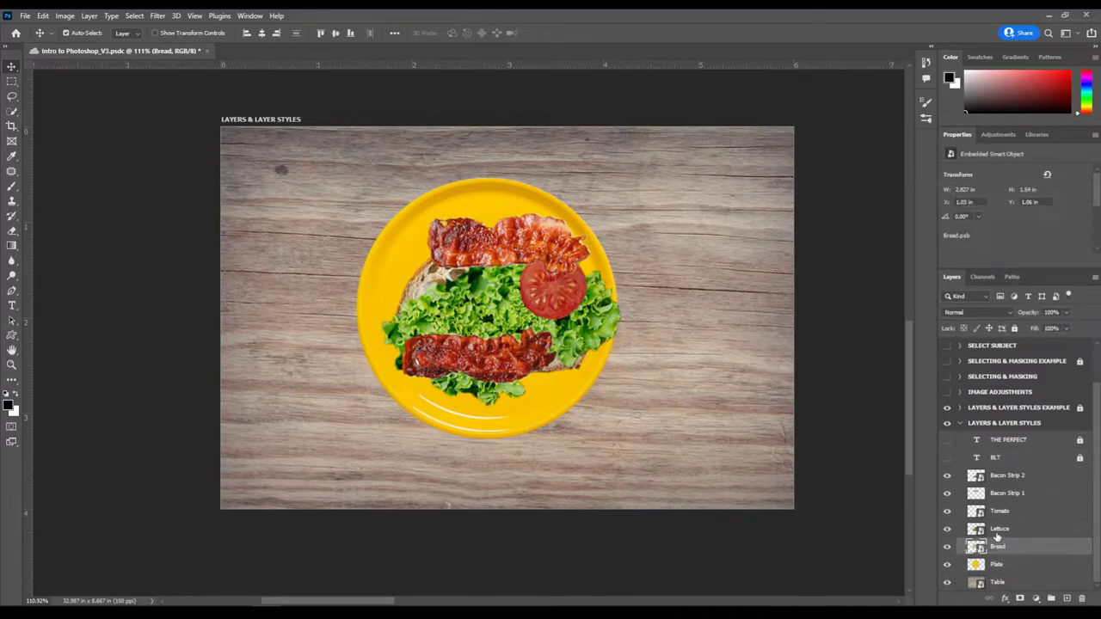
click(997, 532)
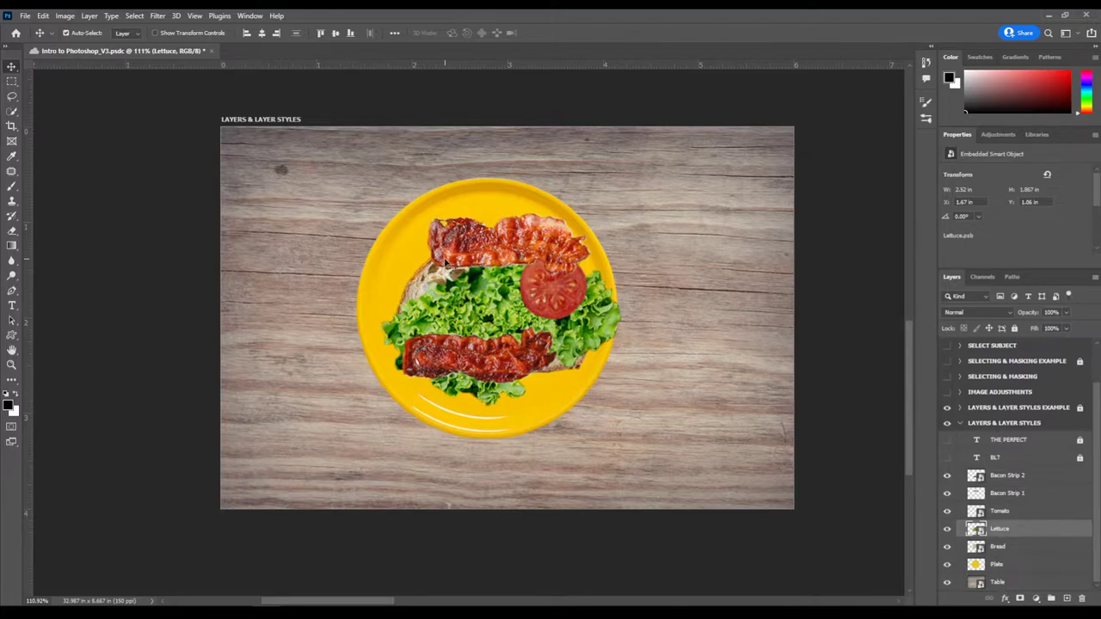
- Hide and show the Table layer, and move it above Bacon Strip 2 in the layer order
click(947, 583)
click(948, 583)
click(1012, 584)
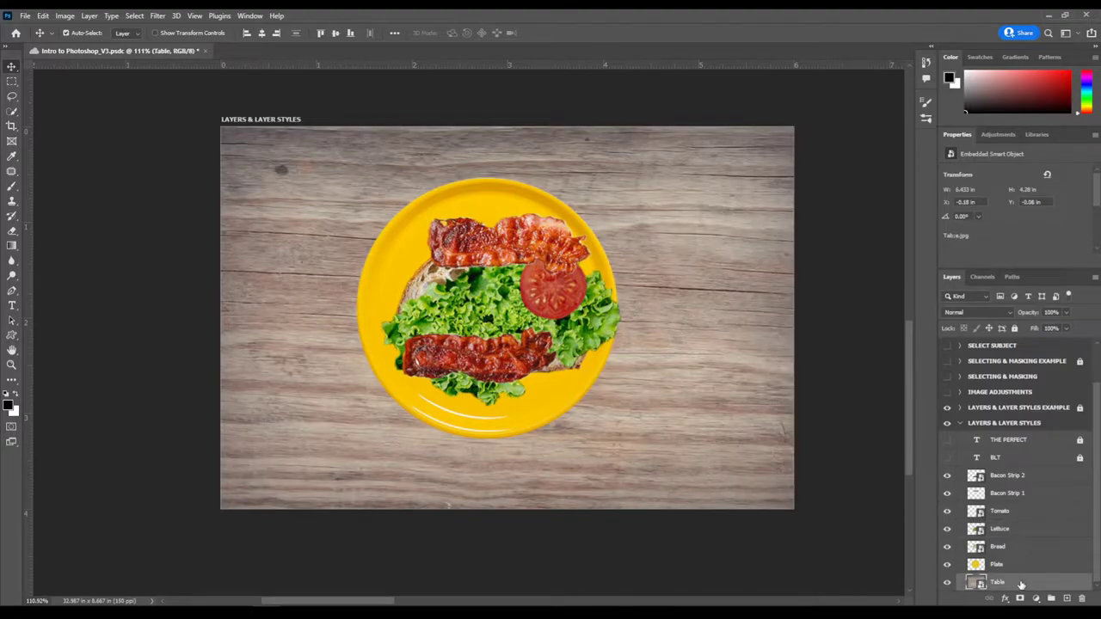
drag(1022, 585, 1000, 473)
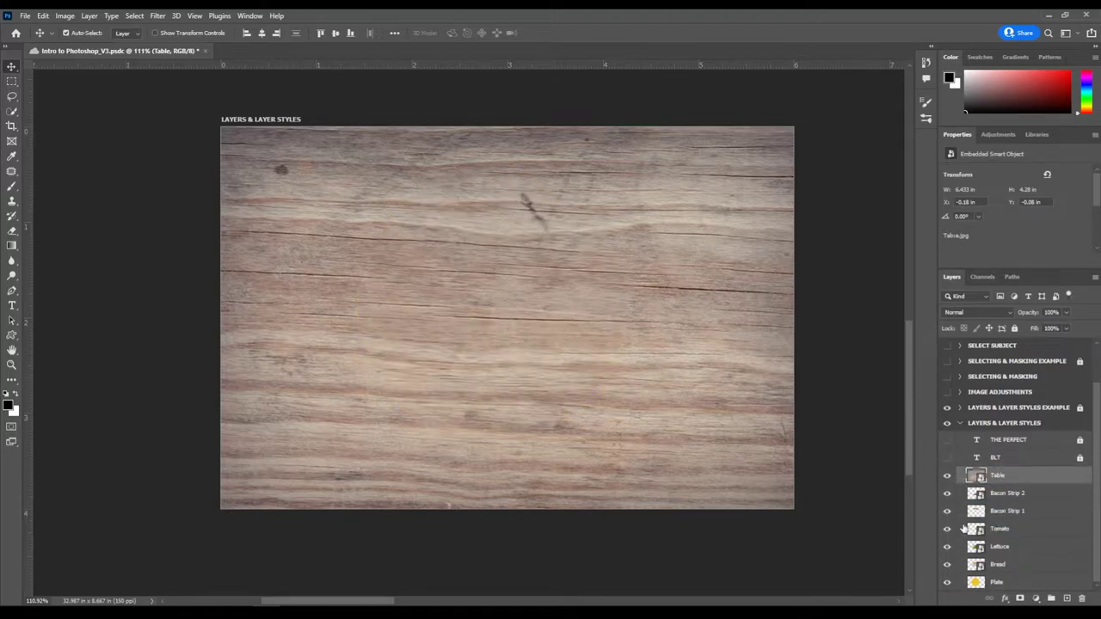
- Hide and show the Table layer over the other ingredients, and move it back below Plate in the layer order
click(947, 476)
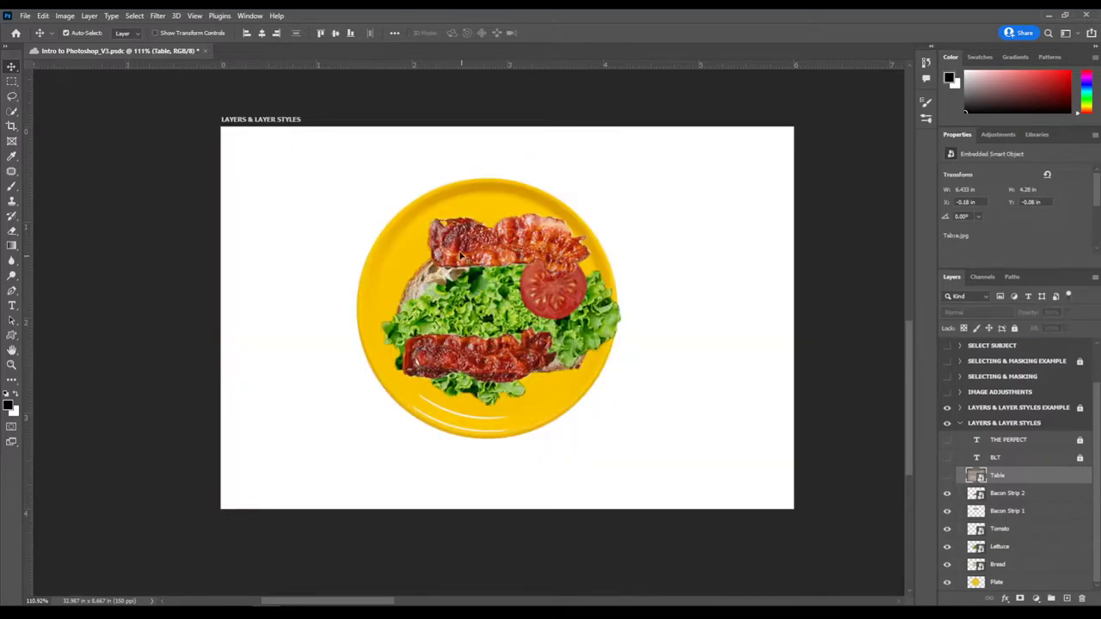
click(947, 476)
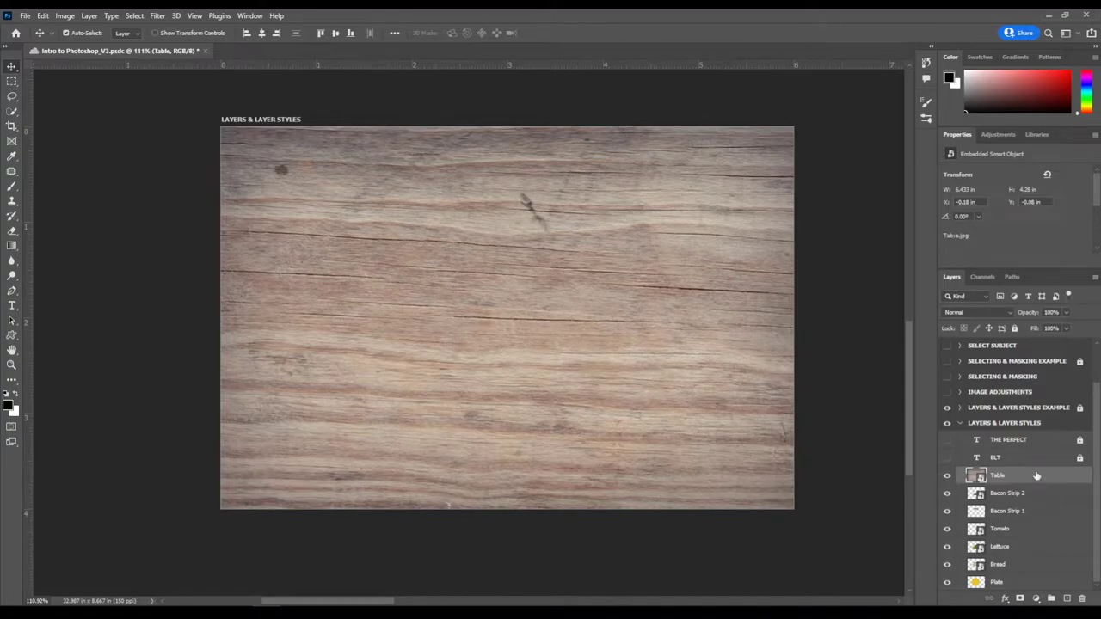
drag(1037, 475, 1029, 592)
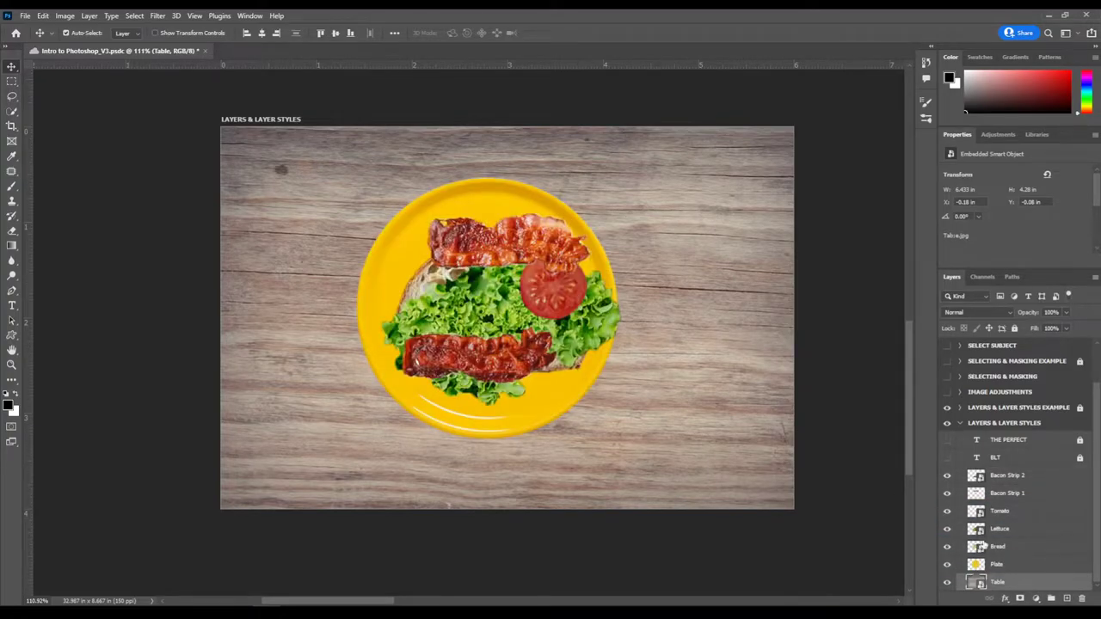
- Hide the Bacon Strip 2, Bacon Strip 1, Tomato, Lettuce and Bread layers, keeping only Plate and Table shown
scroll(654, 316, down, 1)
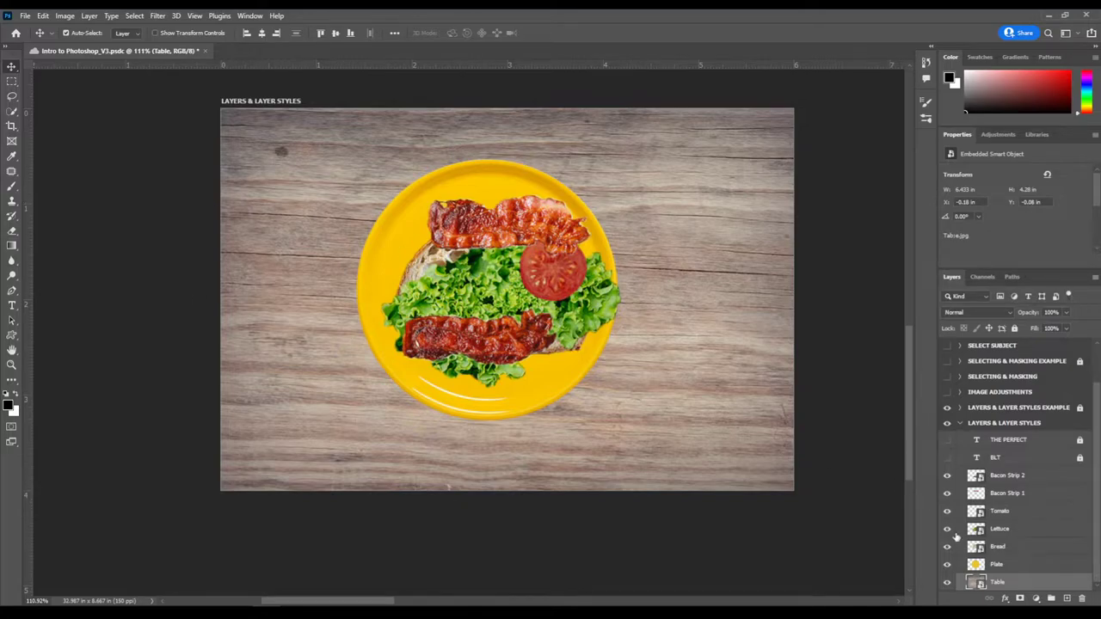
click(947, 475)
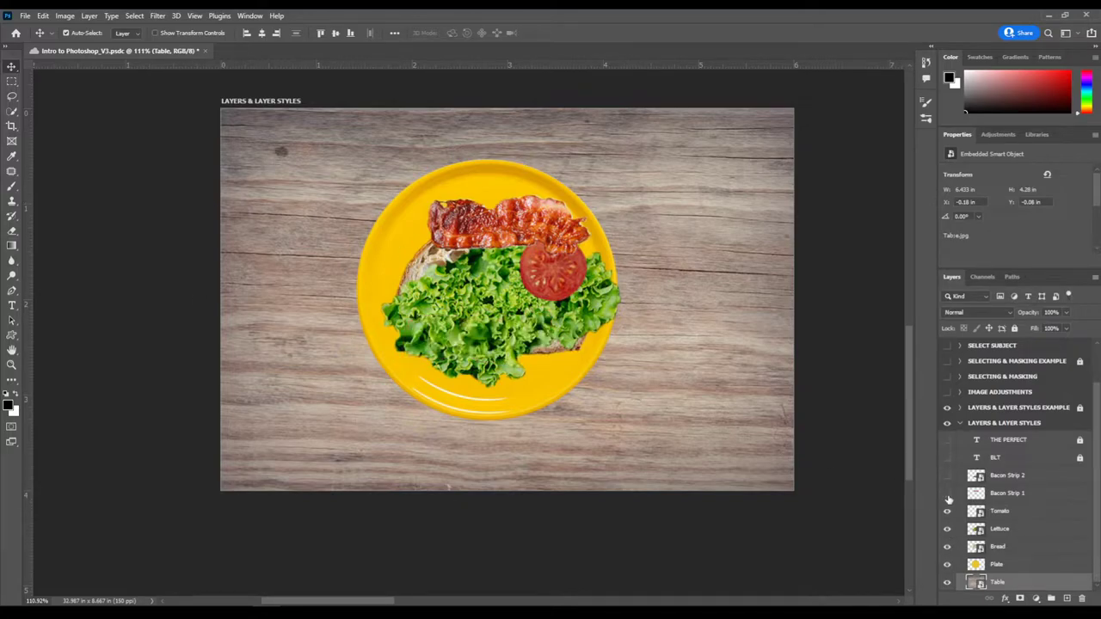
click(947, 495)
click(948, 512)
click(947, 529)
click(947, 547)
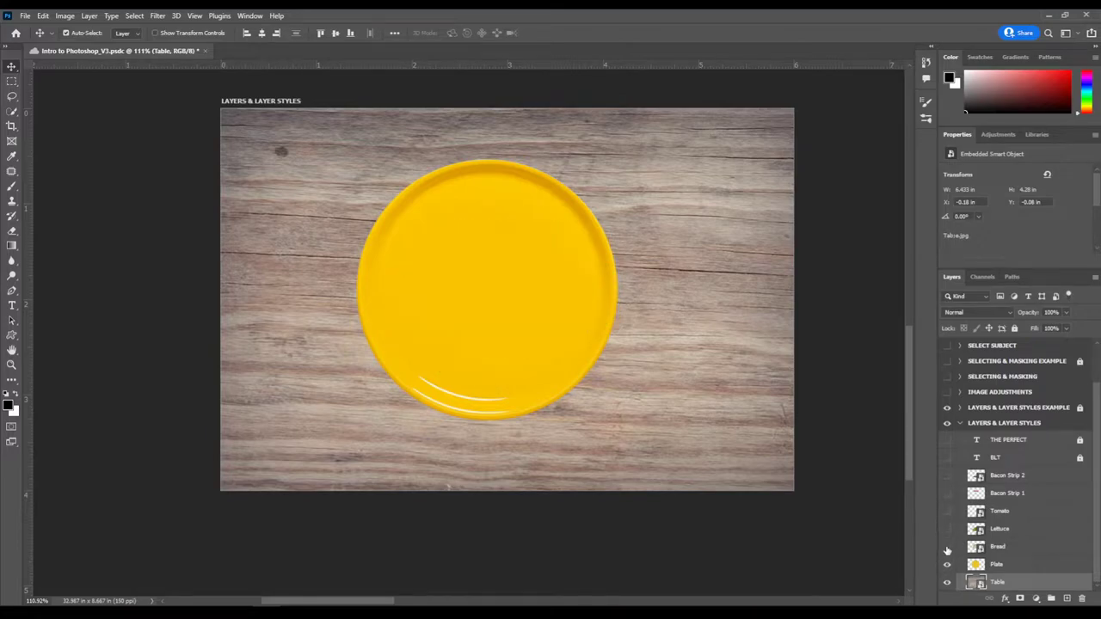
- Shift the wooden table slightly left and move the plate up and left to about X 1.12 in, Y 0.39 in
click(996, 566)
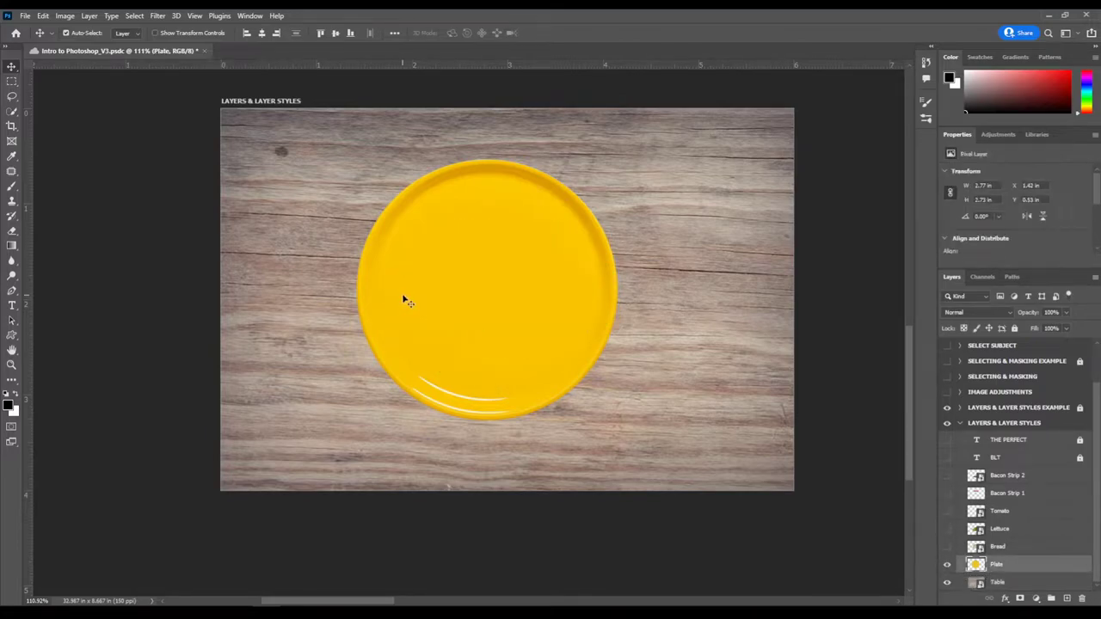
drag(442, 305, 472, 282)
drag(739, 311, 711, 315)
drag(515, 317, 450, 294)
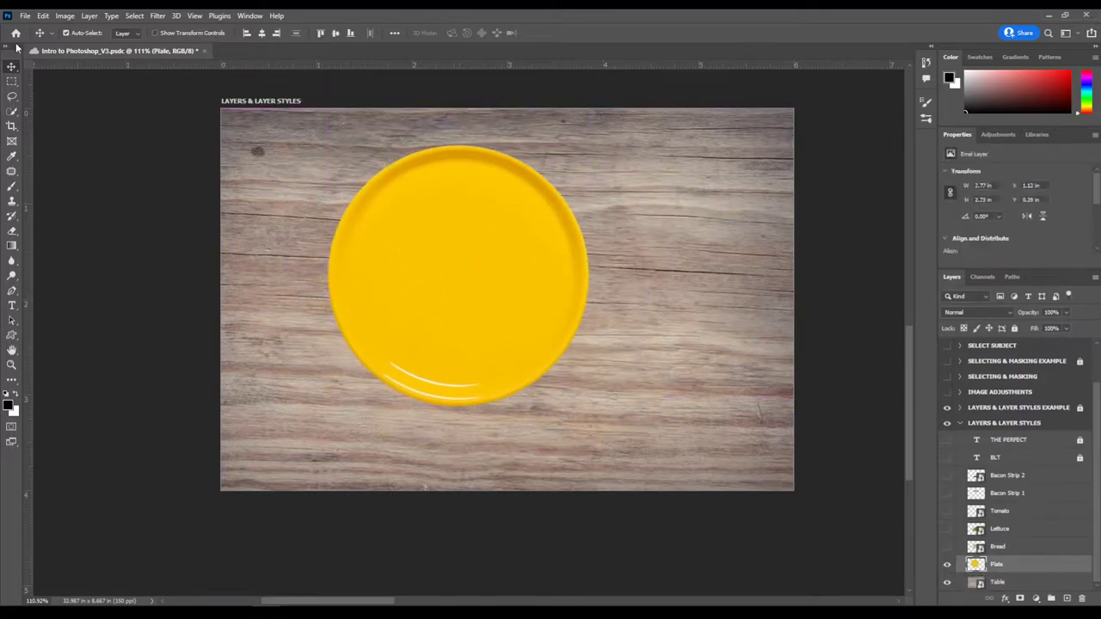
- Switch Auto-Select off and on again, and move the plate to the artboard's centre, about X 1.61 in, Y 0.63 in
click(66, 33)
click(66, 32)
drag(407, 288, 426, 312)
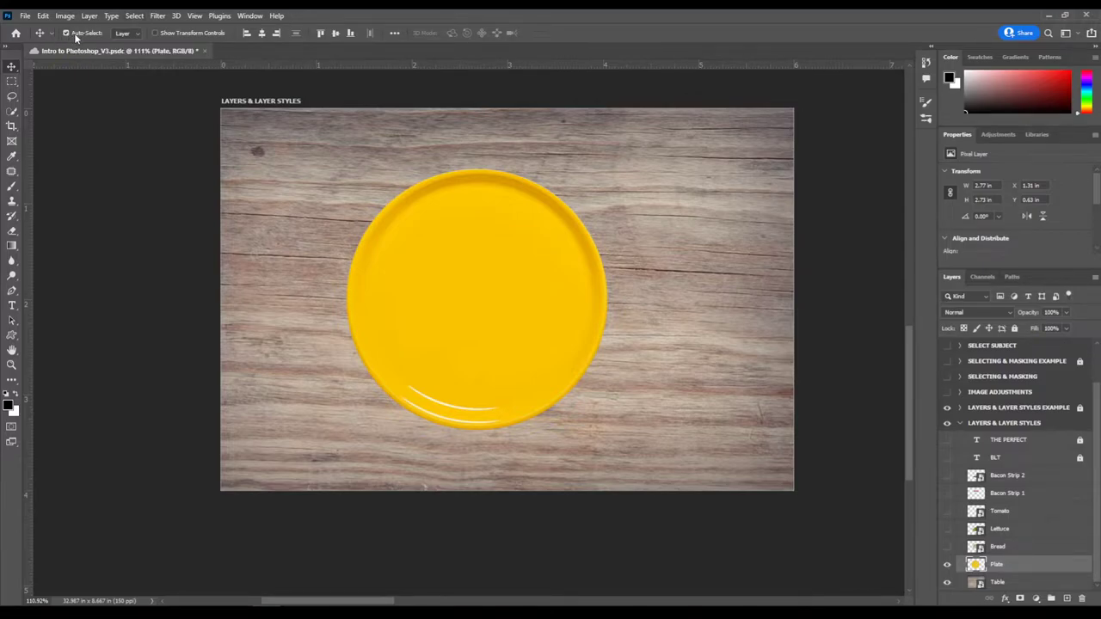
drag(470, 303, 503, 301)
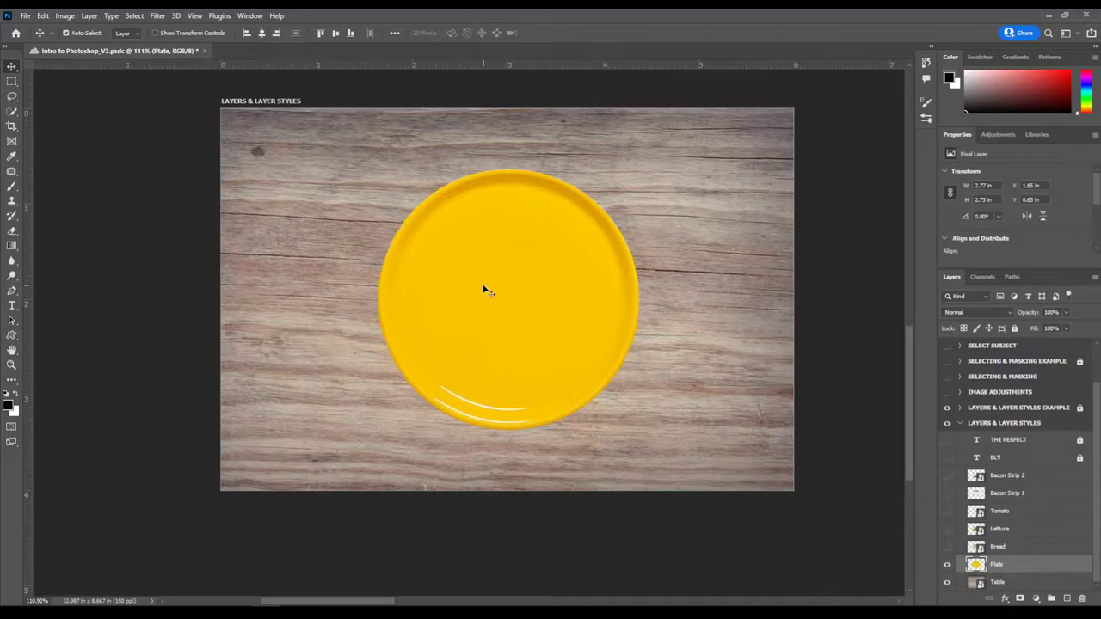
mouse_move(514, 291)
mouse_down()
mouse_move(490, 290)
mouse_move(511, 295)
mouse_up()
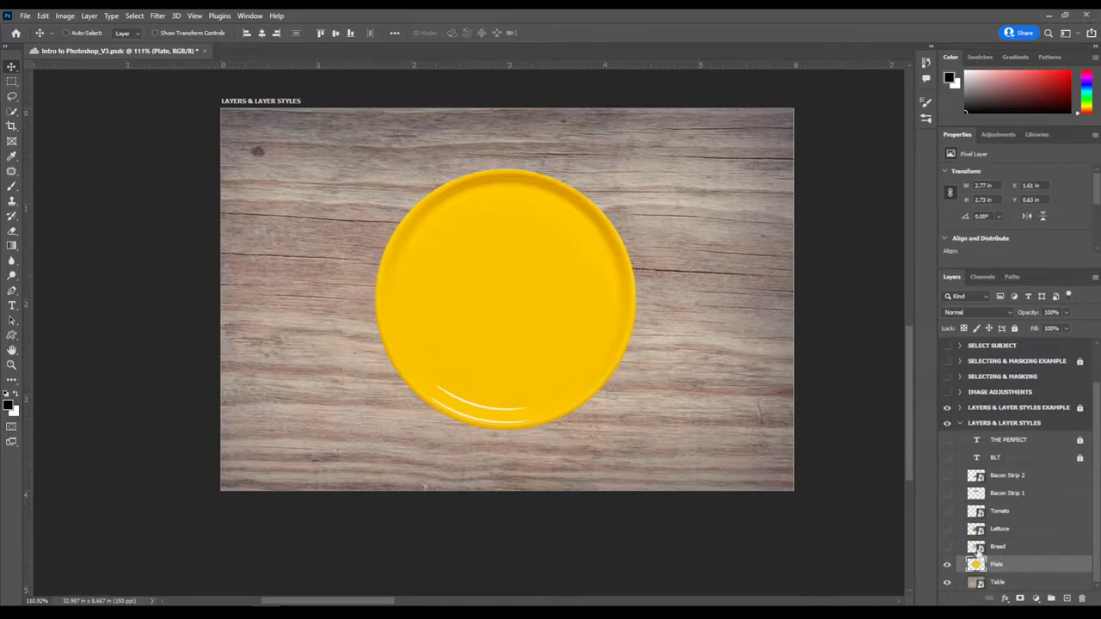
- Free Transform the plate, scaling it to about 97.82% and rotating it to about -154°, and apply the change
key(ctrl+t)
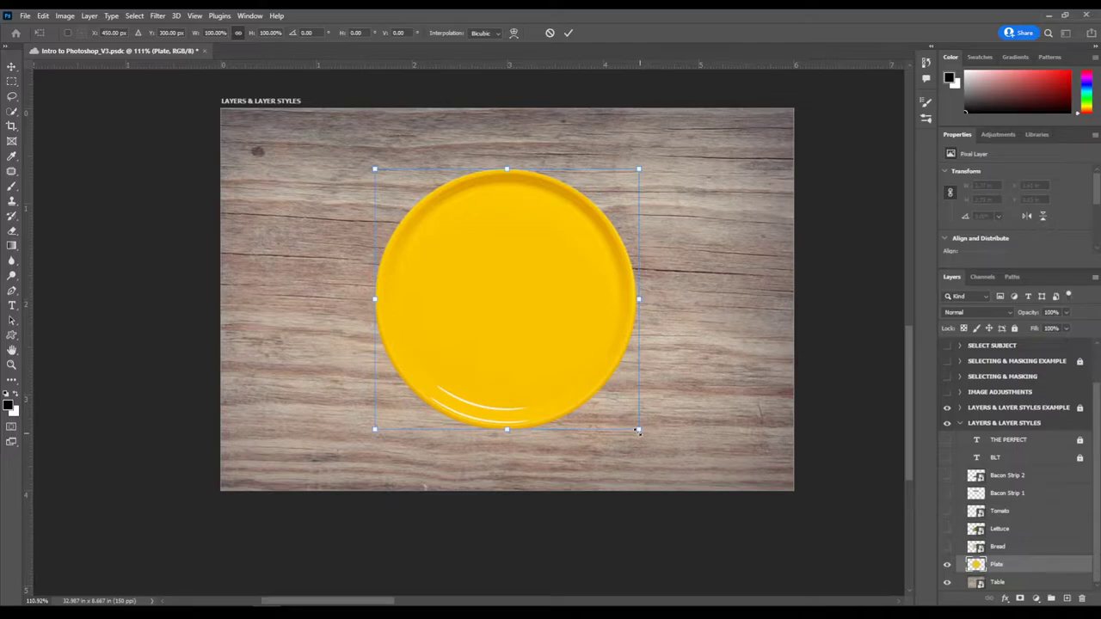
drag(638, 432, 514, 233)
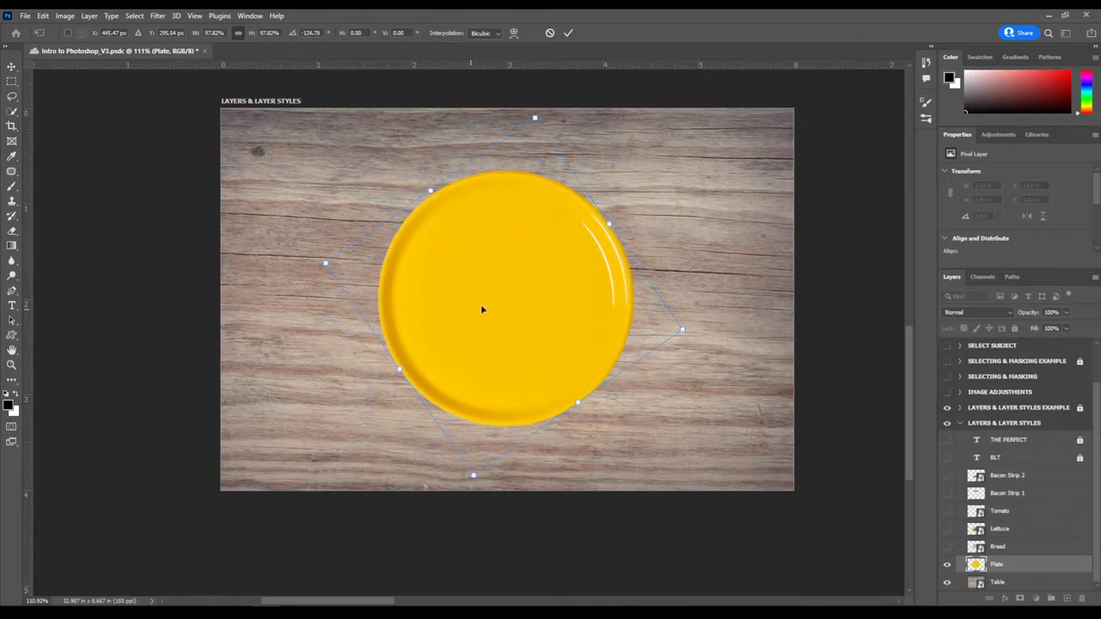
drag(544, 110, 464, 165)
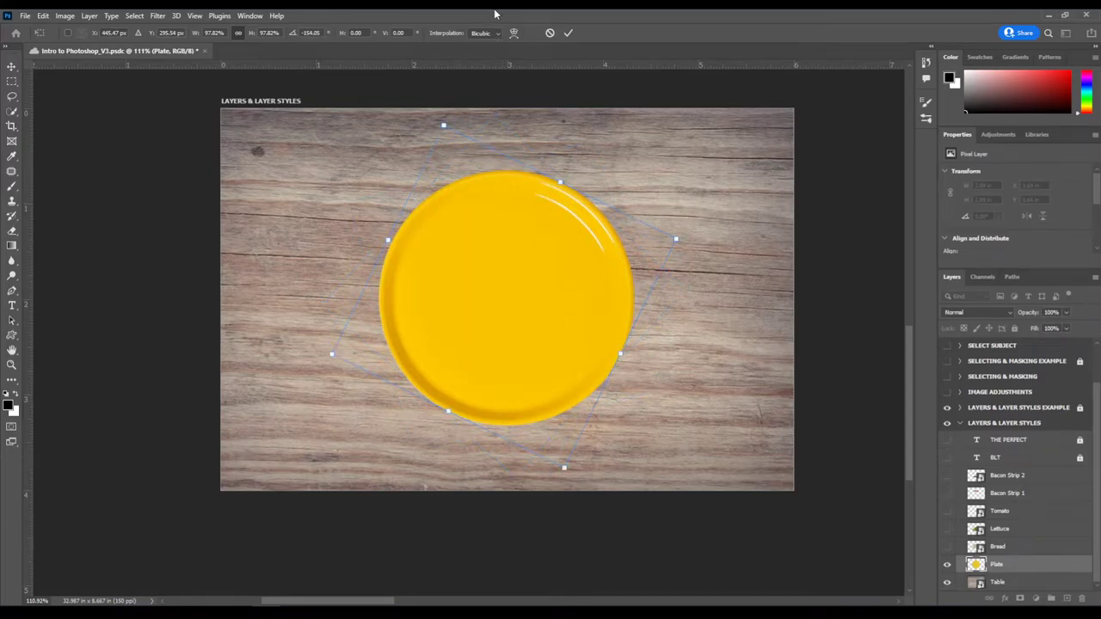
click(570, 34)
drag(543, 250, 523, 267)
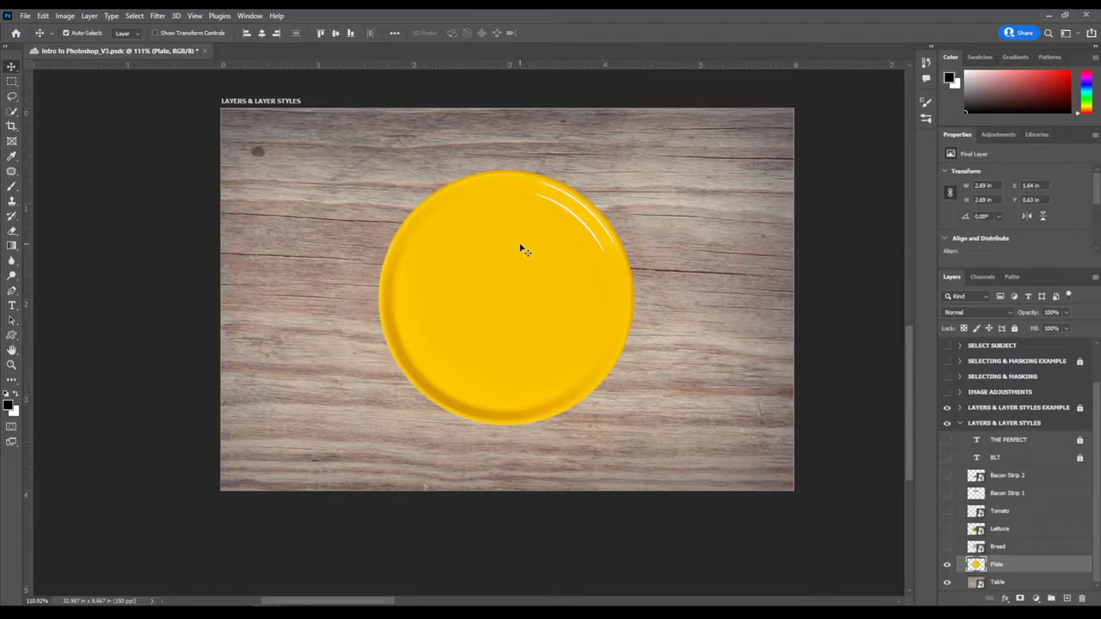
- Free Transform the plate, scaling it to about 85.16% and centring it on the artboard, apply the change and lock the Plate layer
click(42, 15)
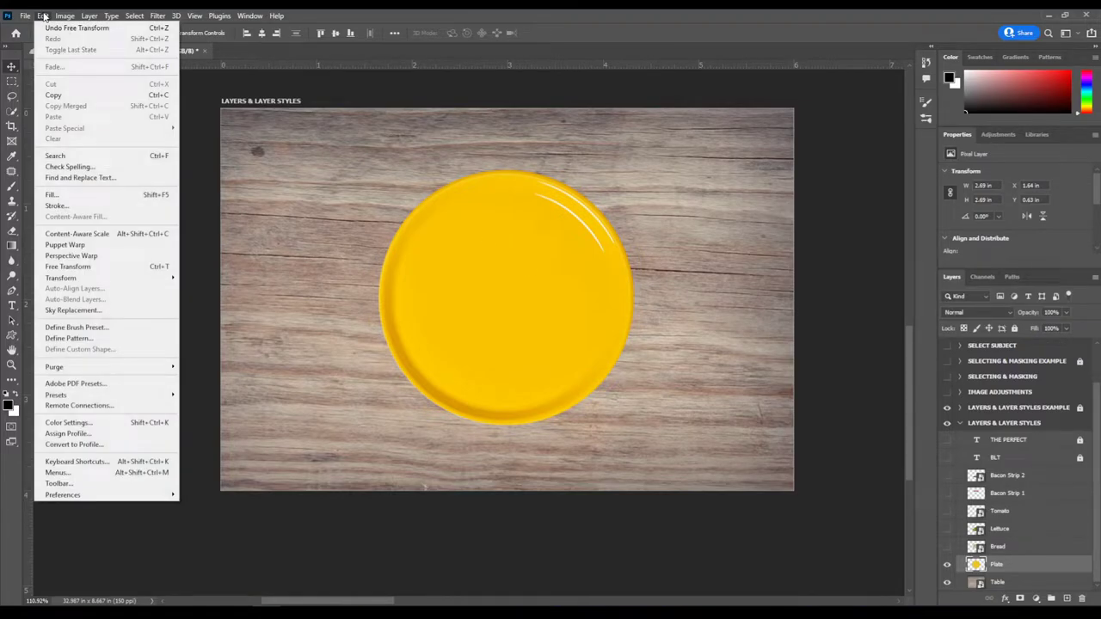
click(89, 270)
mouse_move(576, 333)
mouse_down()
mouse_move(521, 324)
mouse_move(590, 331)
mouse_up()
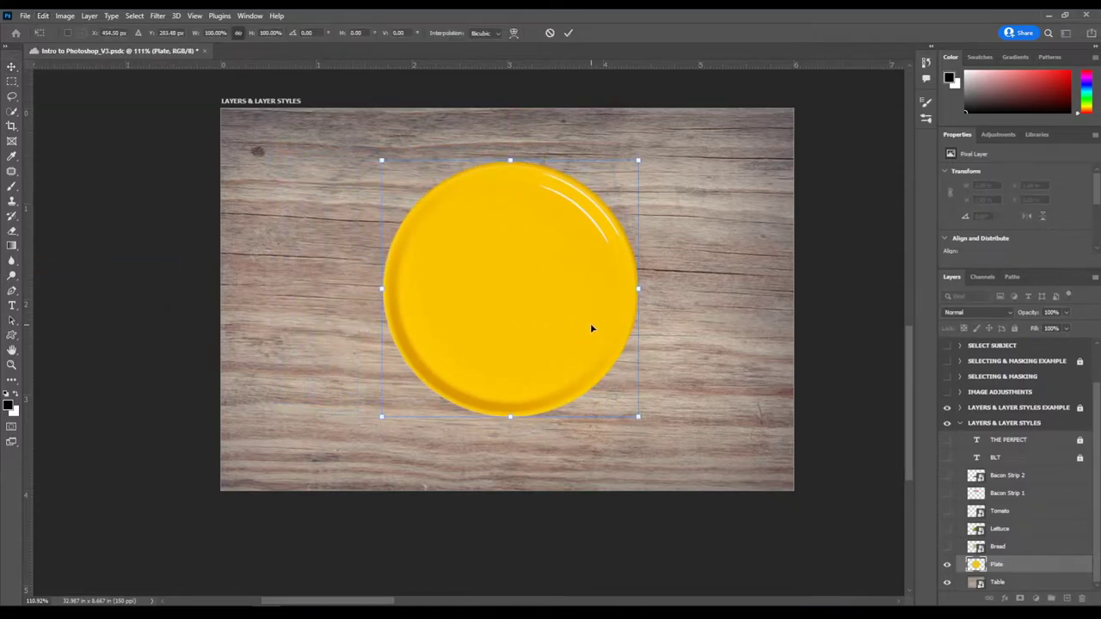
drag(638, 415, 602, 376)
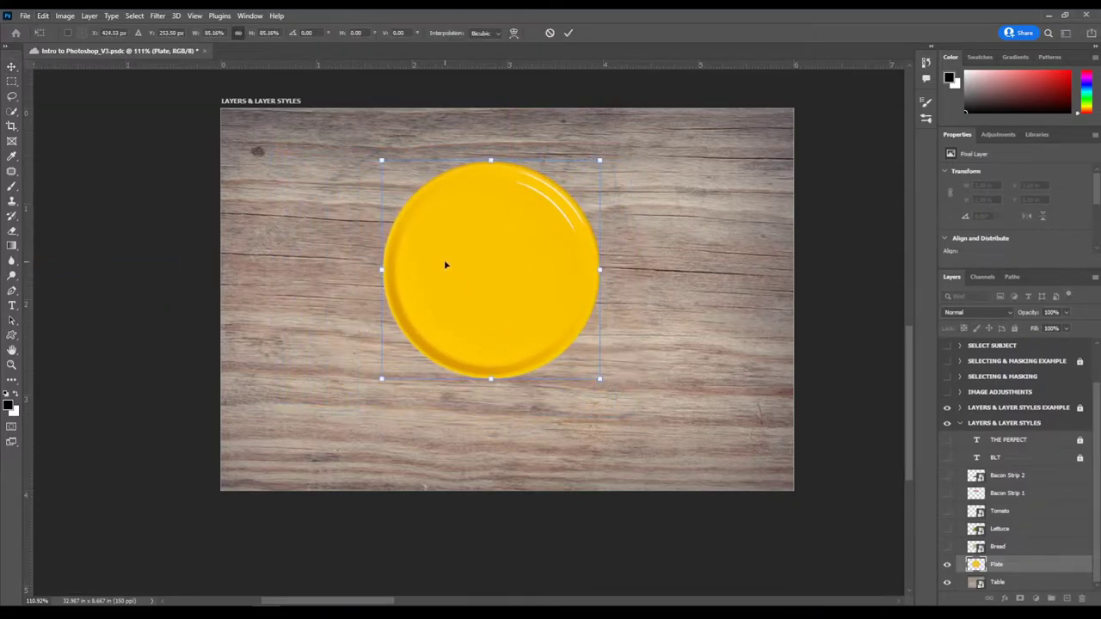
drag(445, 263, 452, 267)
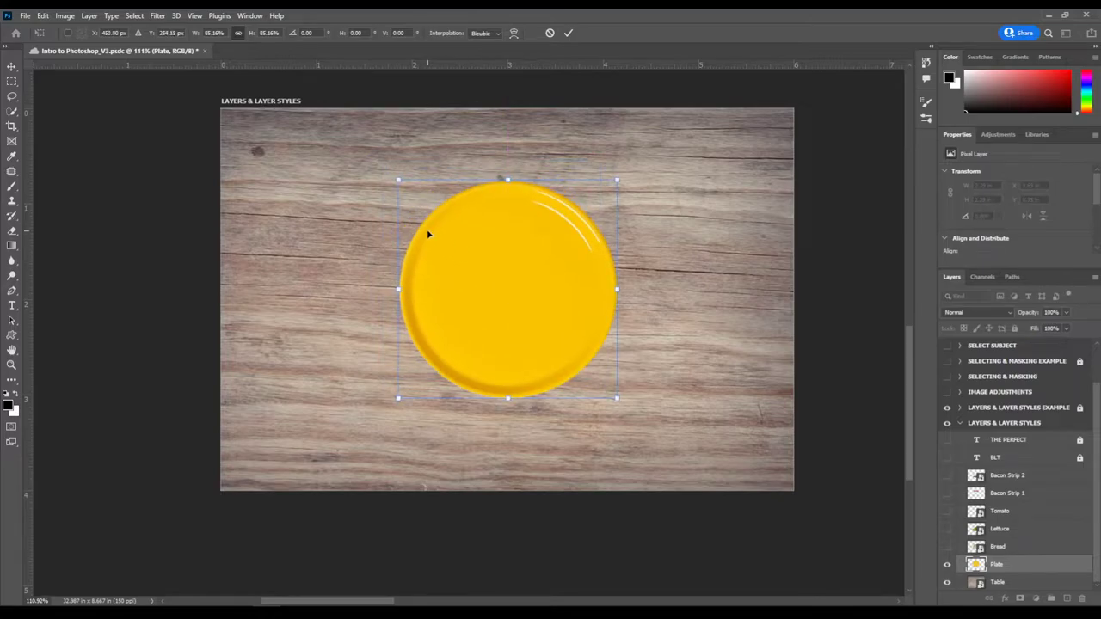
key(Return)
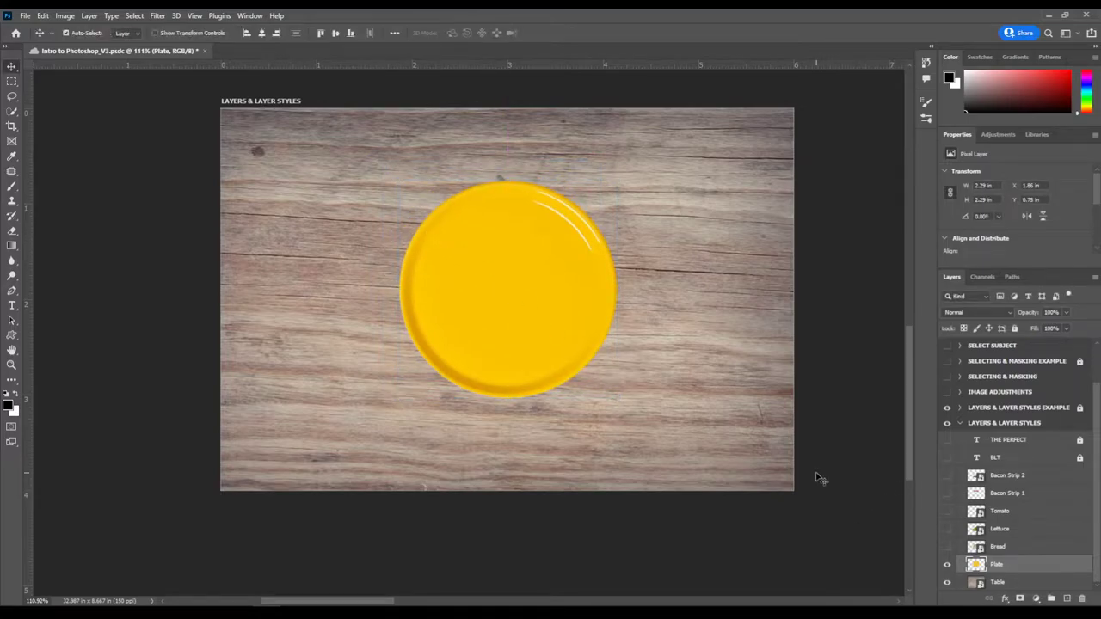
click(1015, 329)
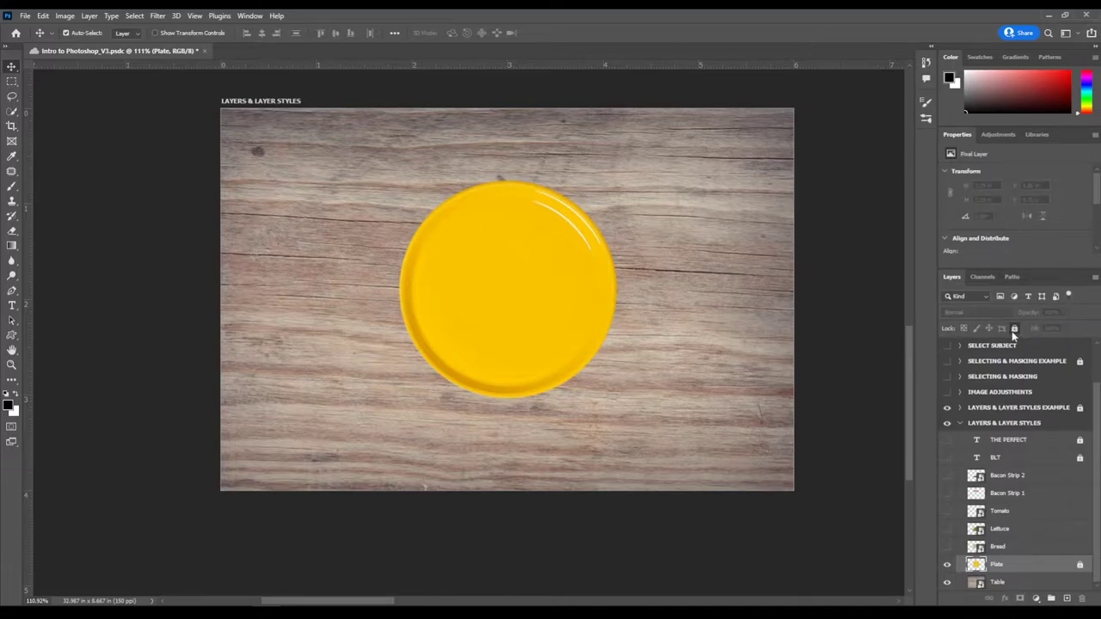
- Show the Bread layer, move the slice onto the plate at about X 1.19 in, Y 0.94 in, and compare with the example artboard
click(946, 547)
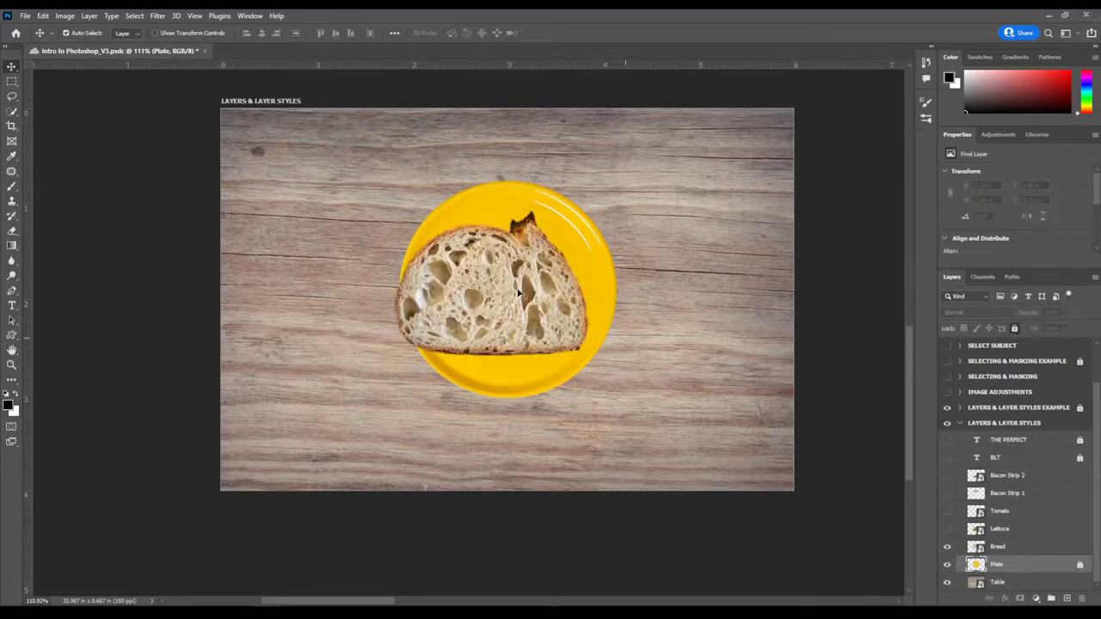
drag(524, 296, 563, 284)
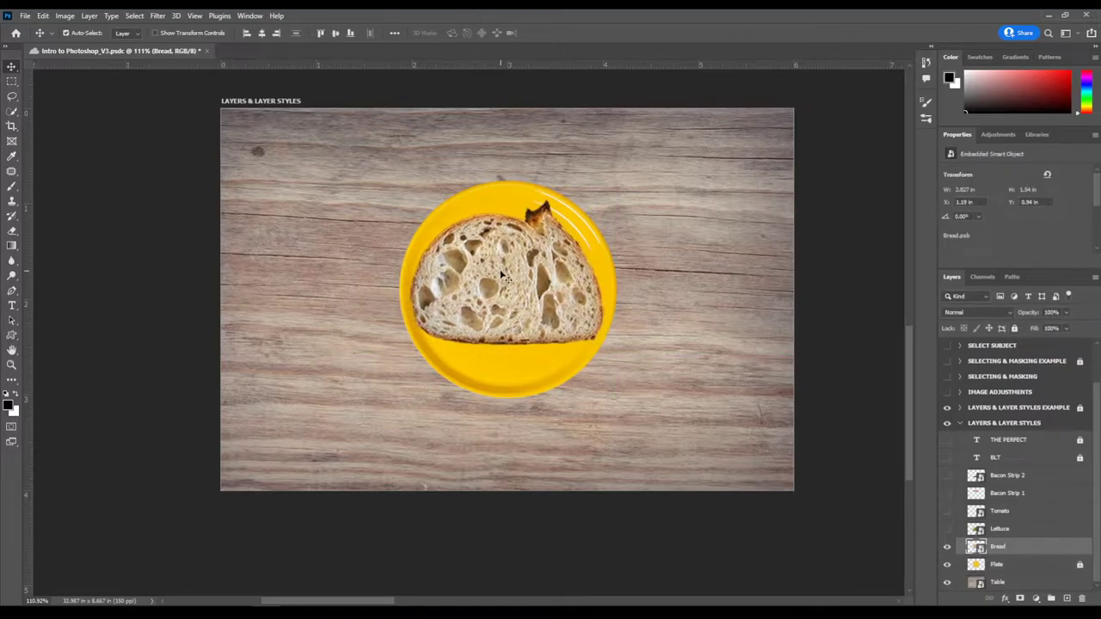
drag(499, 272, 514, 247)
scroll(508, 232, down, 1)
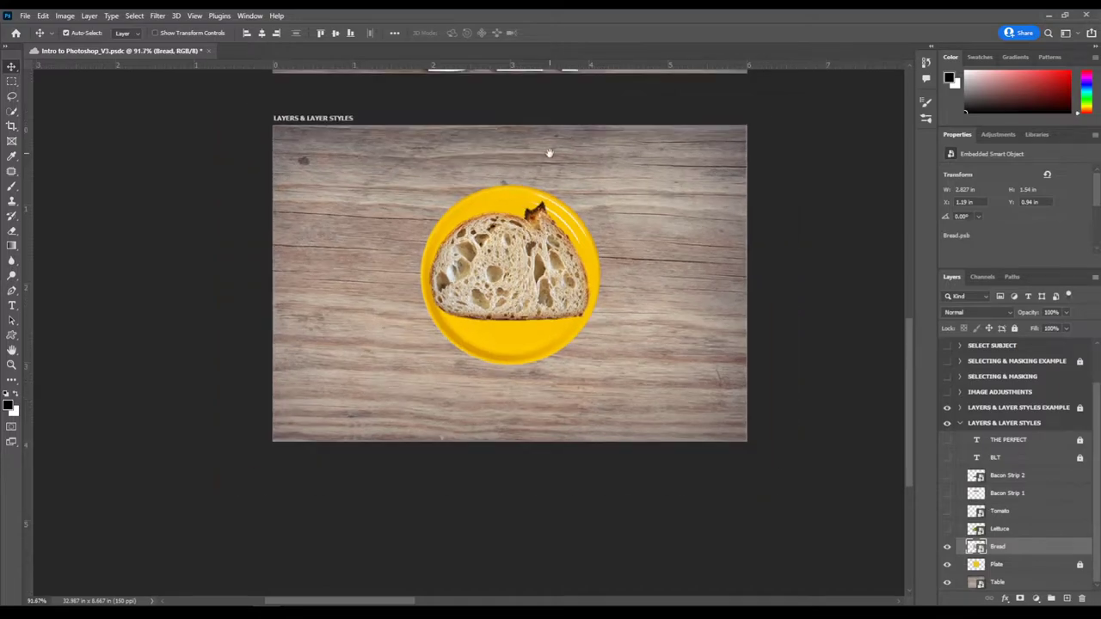
drag(546, 155, 506, 435)
scroll(445, 373, down, 3)
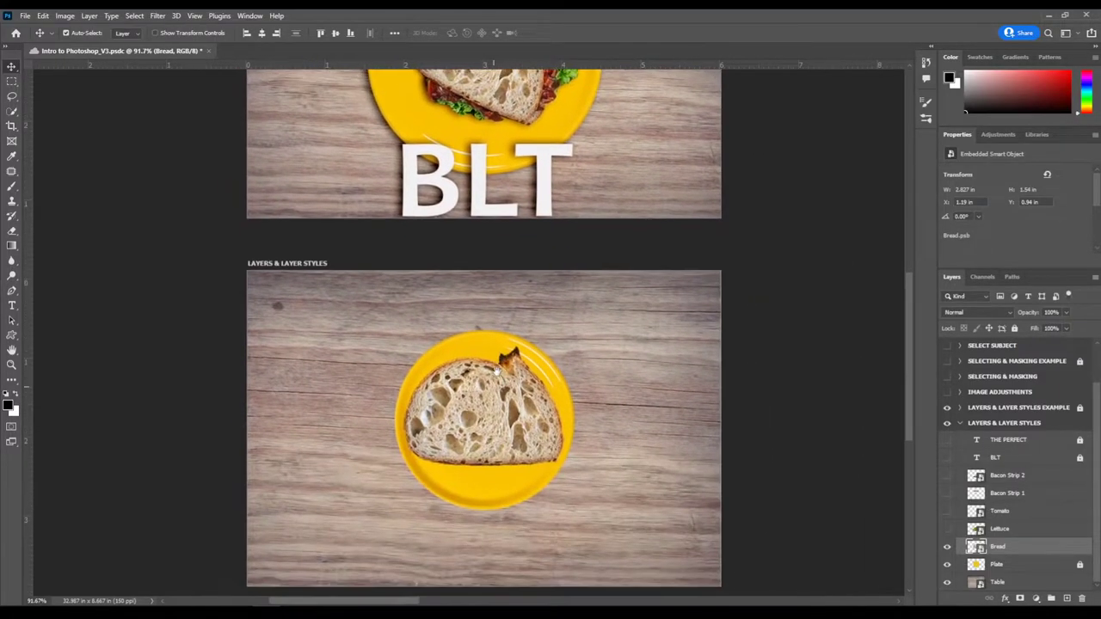
scroll(505, 423, up, 1)
scroll(503, 420, up, 1)
drag(586, 64, 557, 288)
scroll(557, 288, down, 5)
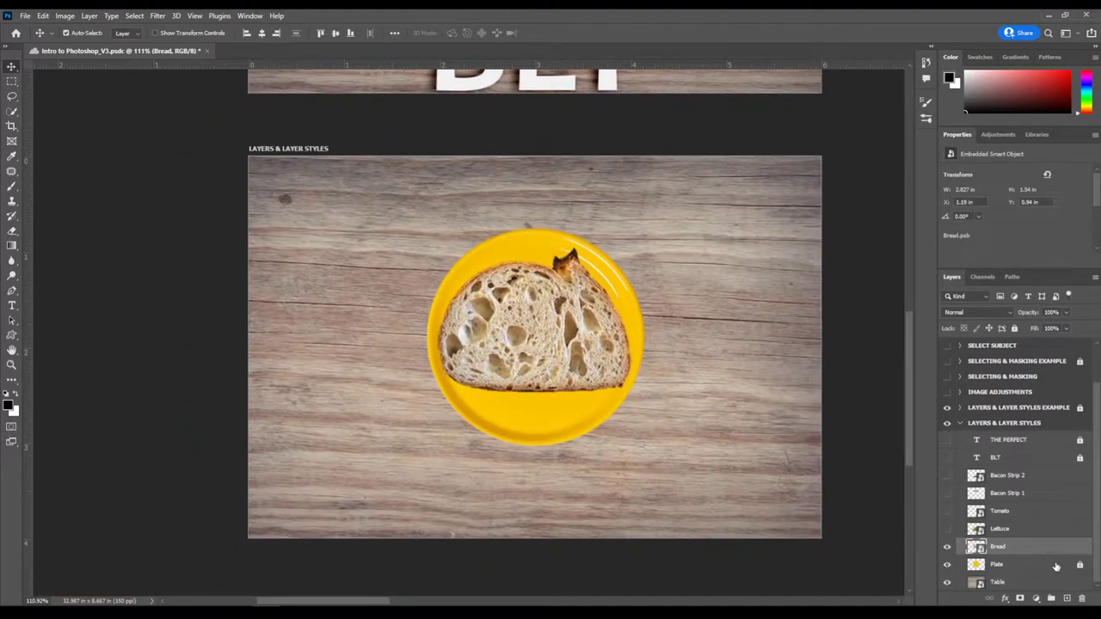
- Unlock the plate, enlarge it to about 138% with Free Transform, place it at about X 1.43 in, Y 0.42 in, and relock it
click(1046, 566)
key(ctrl+t)
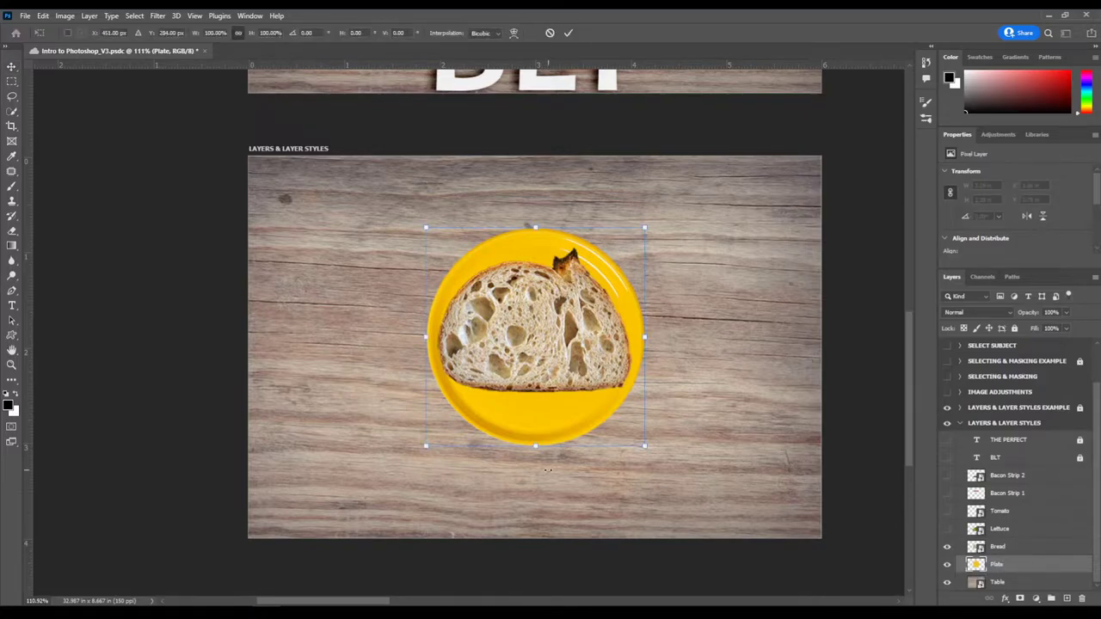
drag(644, 444, 686, 497)
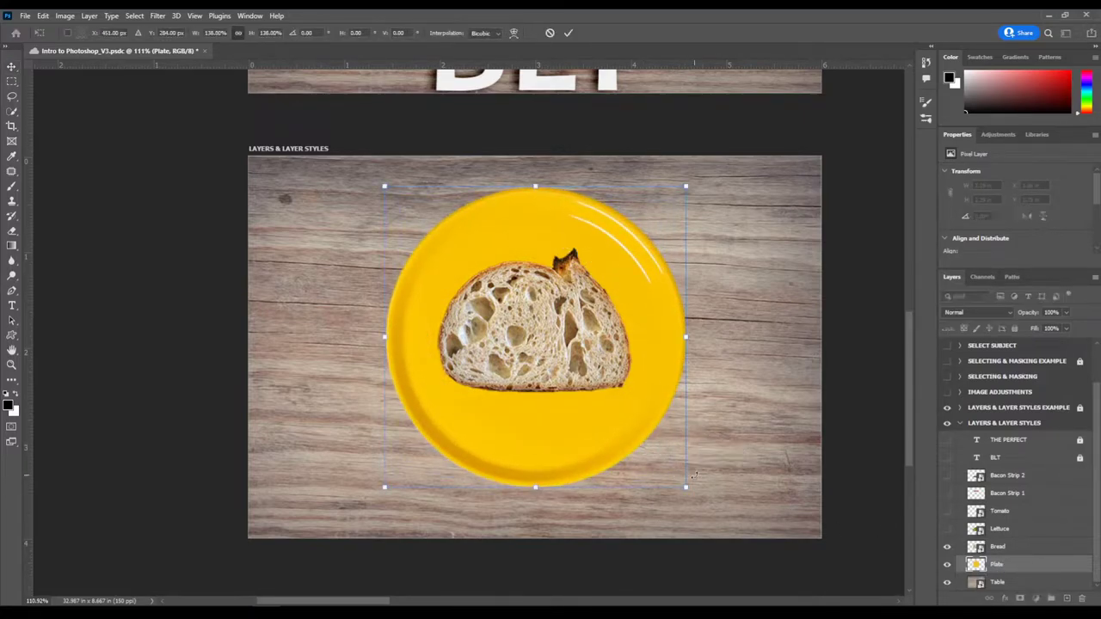
key(Right)
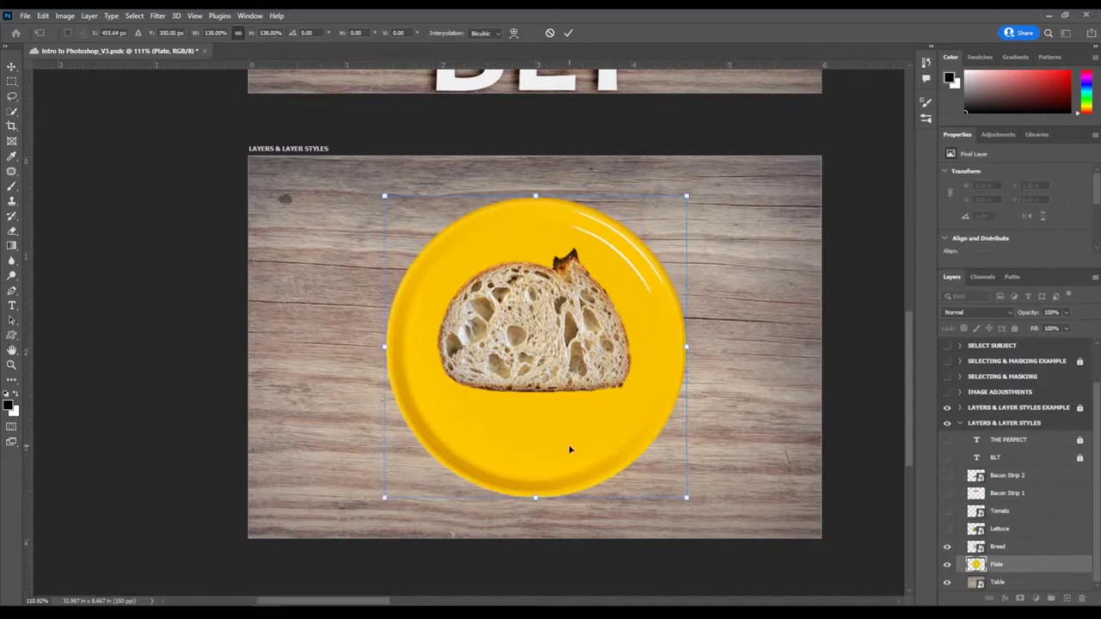
key(Return)
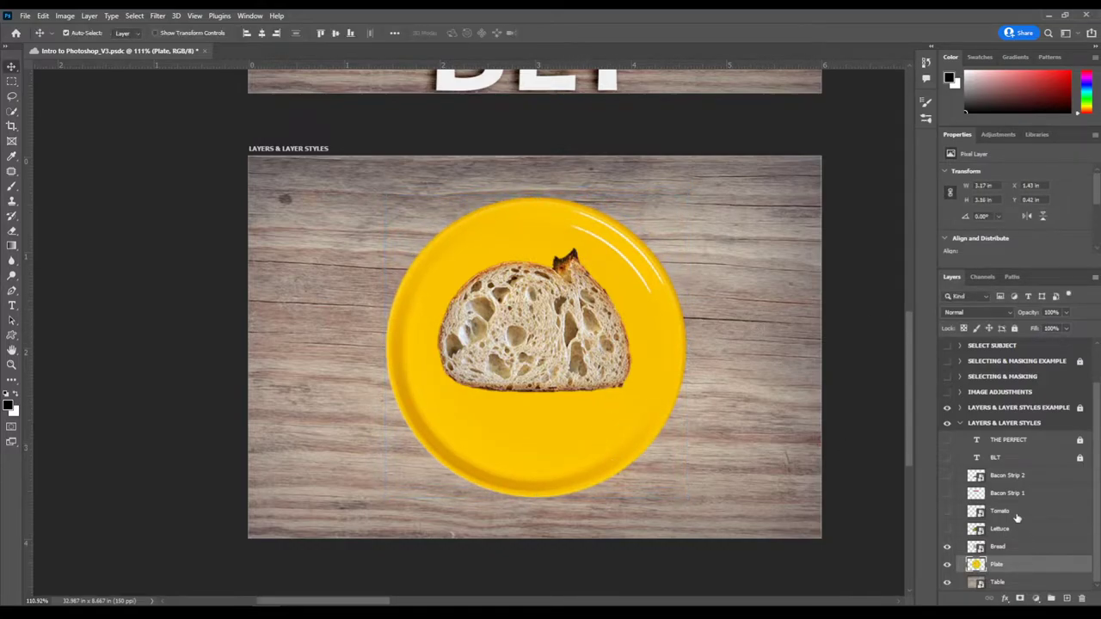
- Move the bread slice down towards the middle of the plate, to about X 1.19 in, Y 1.14 in
click(1015, 549)
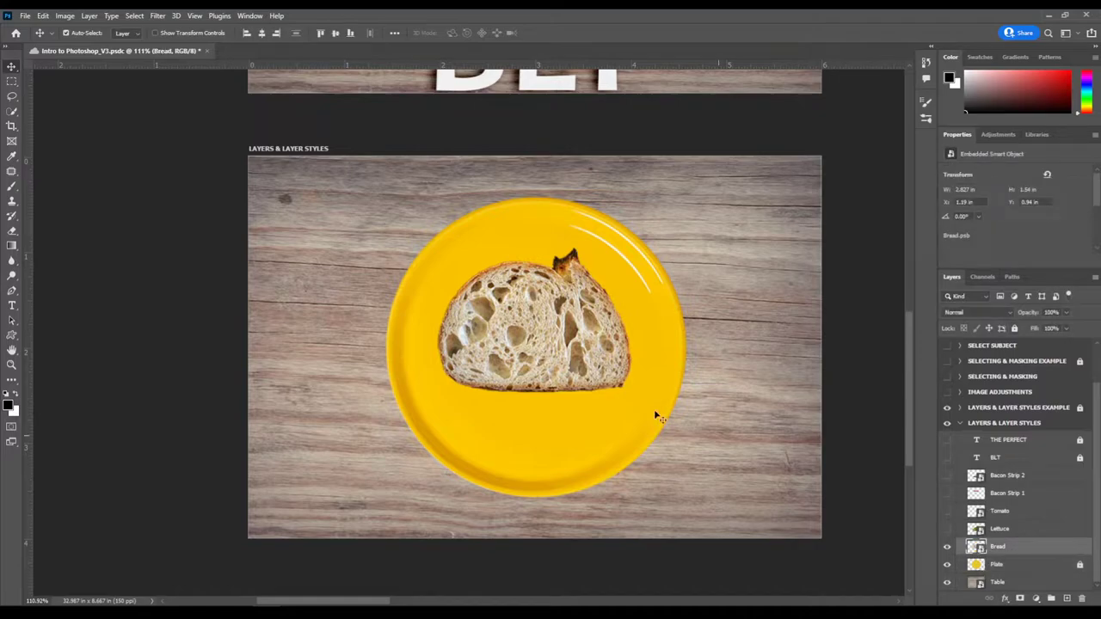
mouse_move(551, 348)
mouse_down()
mouse_move(560, 320)
mouse_move(565, 339)
mouse_up()
key(Down)
key(Down)
key(Down)
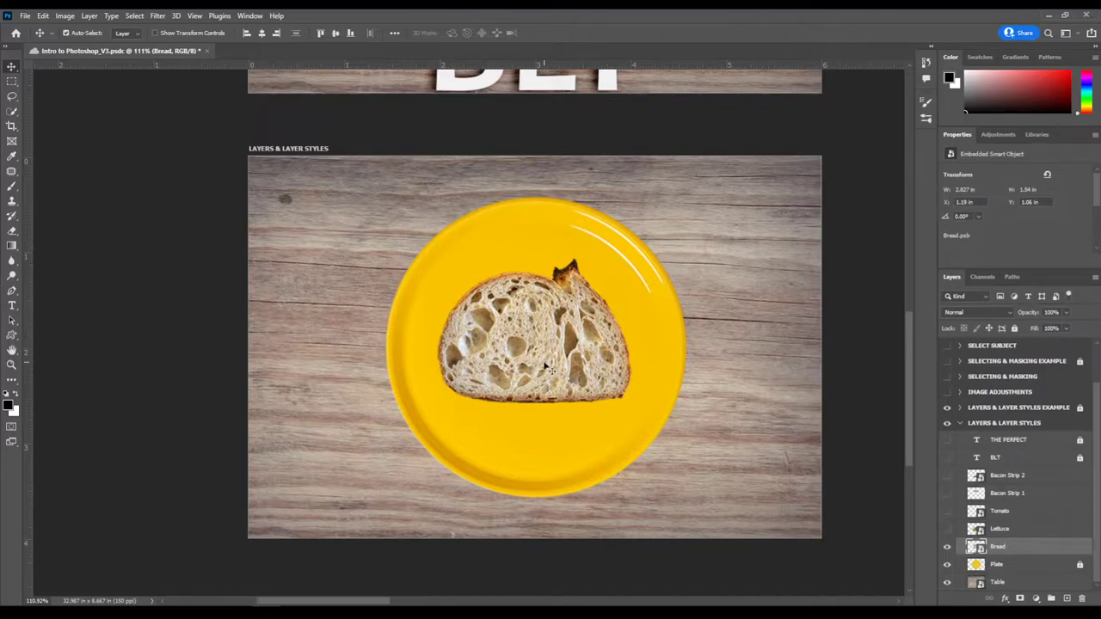
mouse_move(544, 366)
mouse_down()
mouse_move(529, 360)
mouse_move(545, 374)
mouse_up()
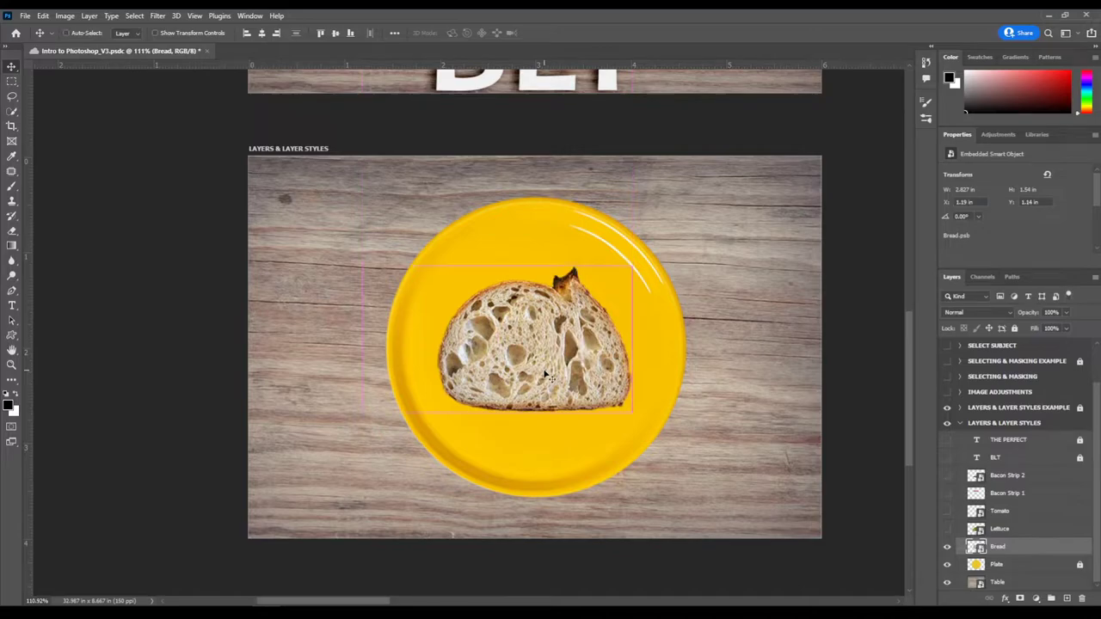
- Free Transform the bread to about 89.56% scale and 25.7° rotation, centre it on the plate, apply and lock the layer
key(ctrl+t)
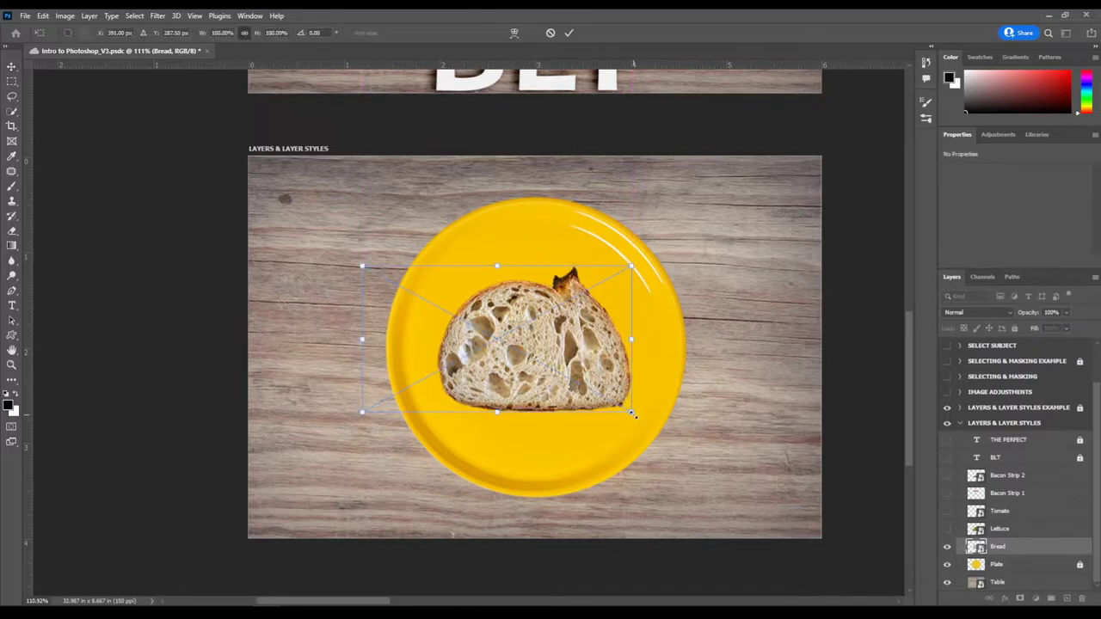
drag(632, 415, 594, 441)
drag(508, 364, 523, 379)
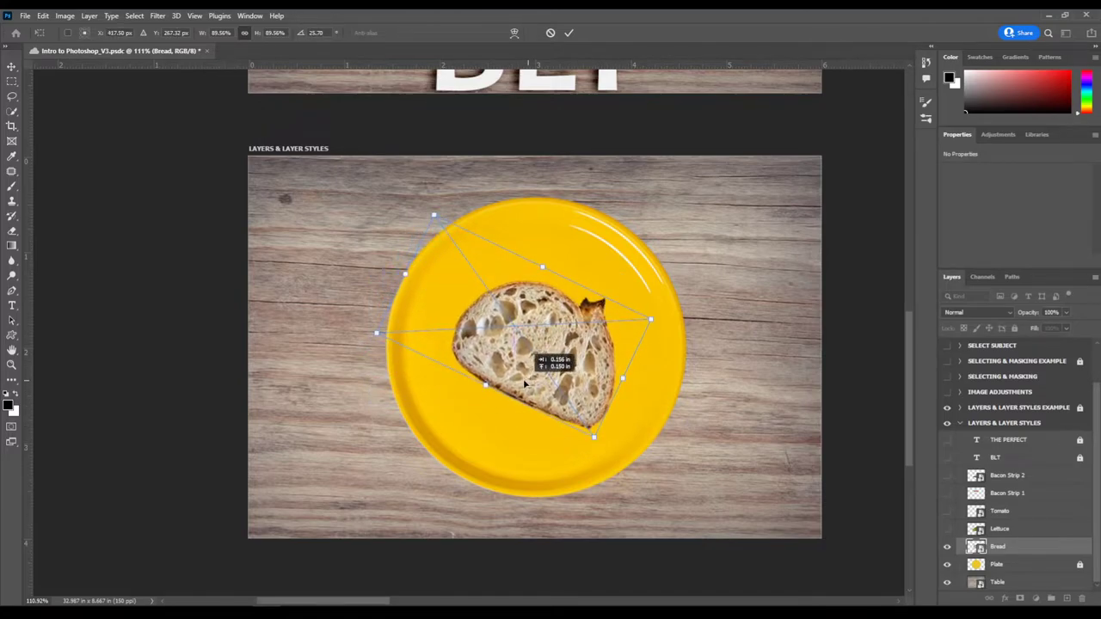
key(Return)
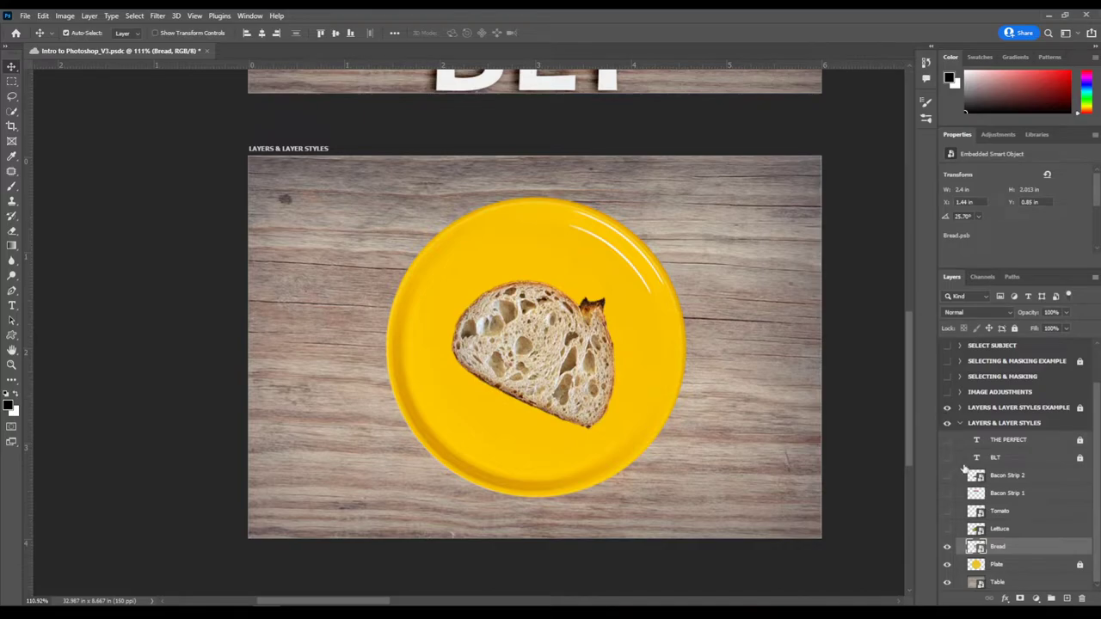
click(1014, 329)
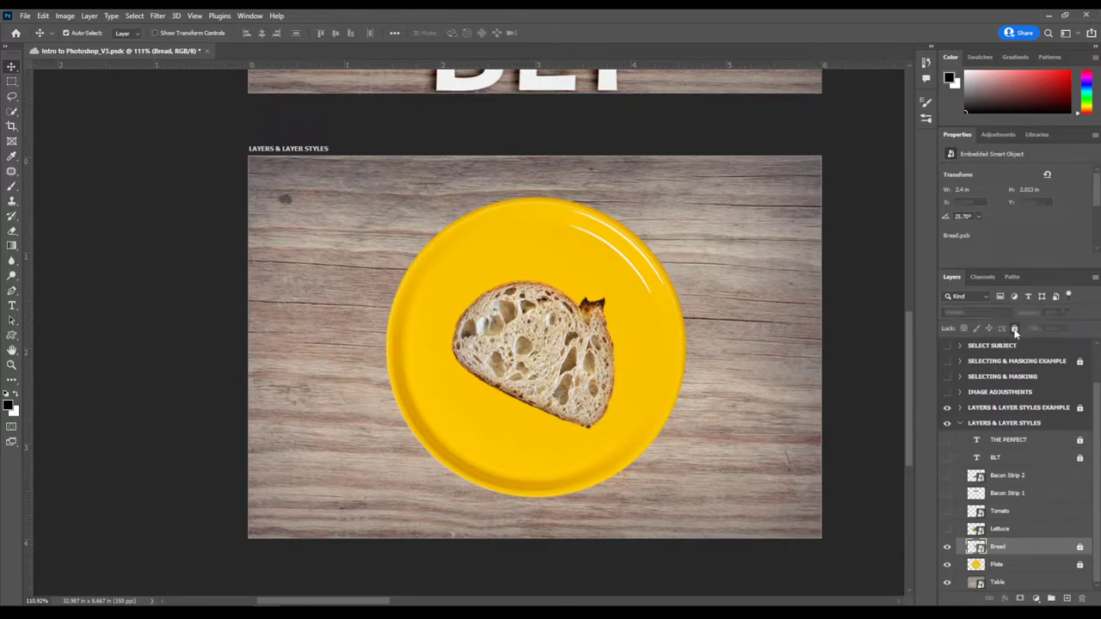
- Show and select the Lettuce layer, and position the lettuce over the bread slice
click(947, 529)
click(1024, 529)
drag(499, 346, 515, 349)
- Free Transform the lettuce to about 86.47% scale and 42.08° rotation to fit the bread, apply the change and lock the layer
key(ctrl+t)
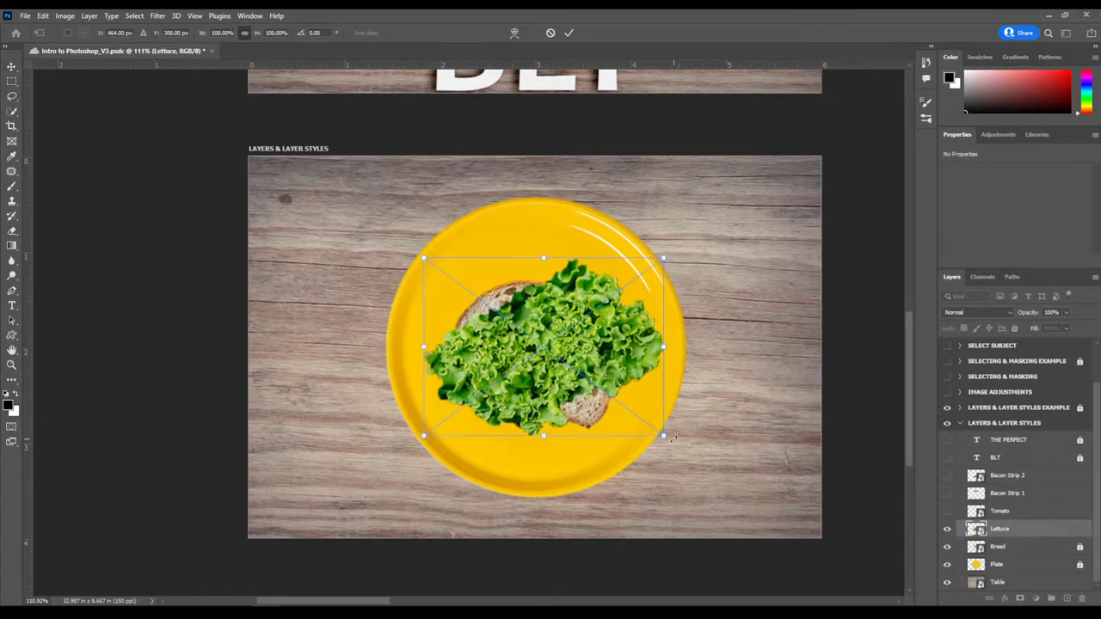
drag(673, 439, 561, 444)
mouse_move(561, 375)
mouse_down()
mouse_move(563, 396)
mouse_move(561, 388)
mouse_up()
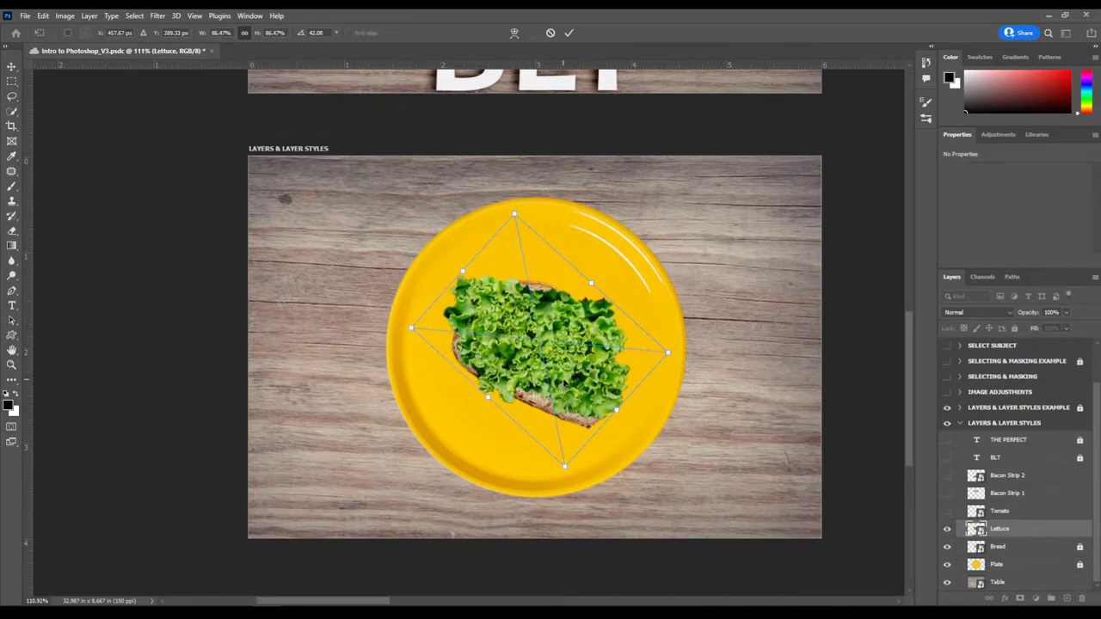
key(Return)
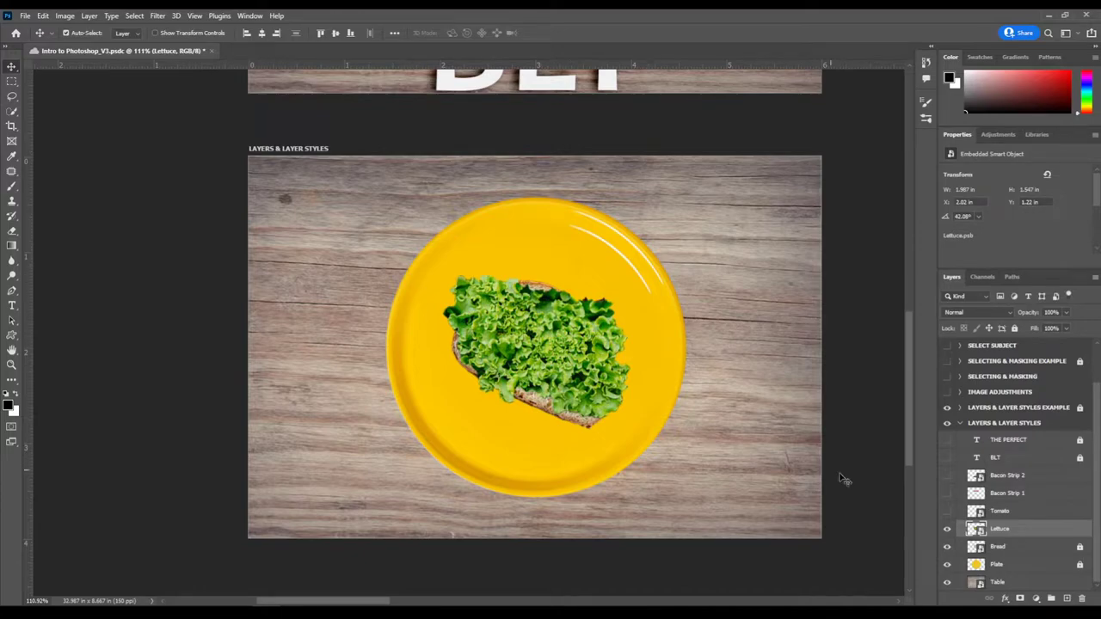
click(1019, 328)
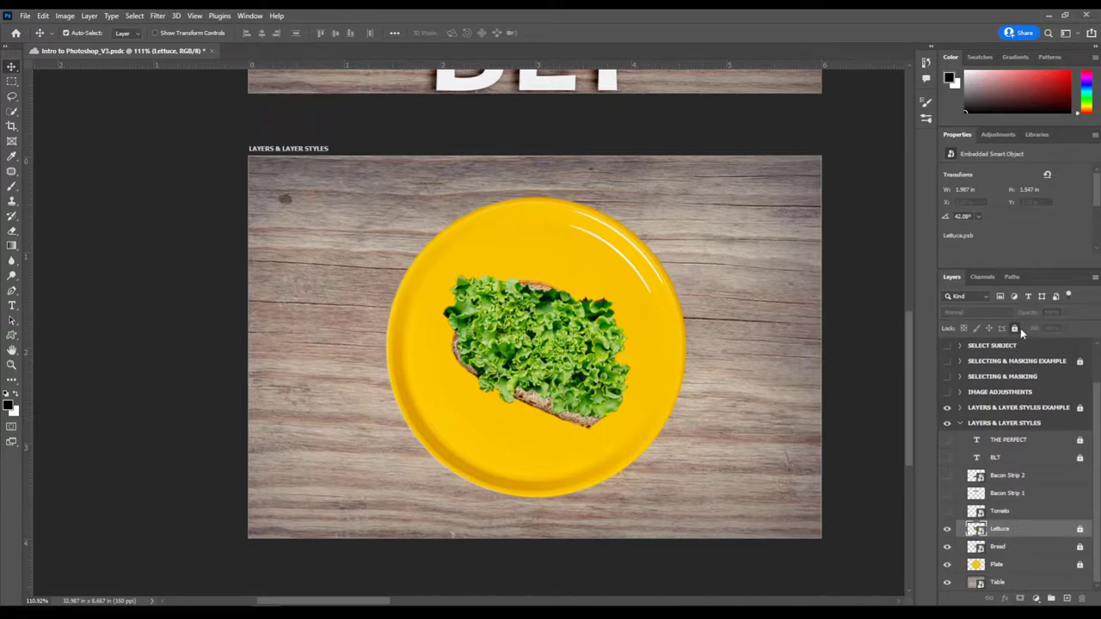
- Show the Tomato layer, move the slice to the lettuce's upper-left part at about X 2.29 in, Y 1.36 in, and lock the layer
scroll(688, 419, up, 3)
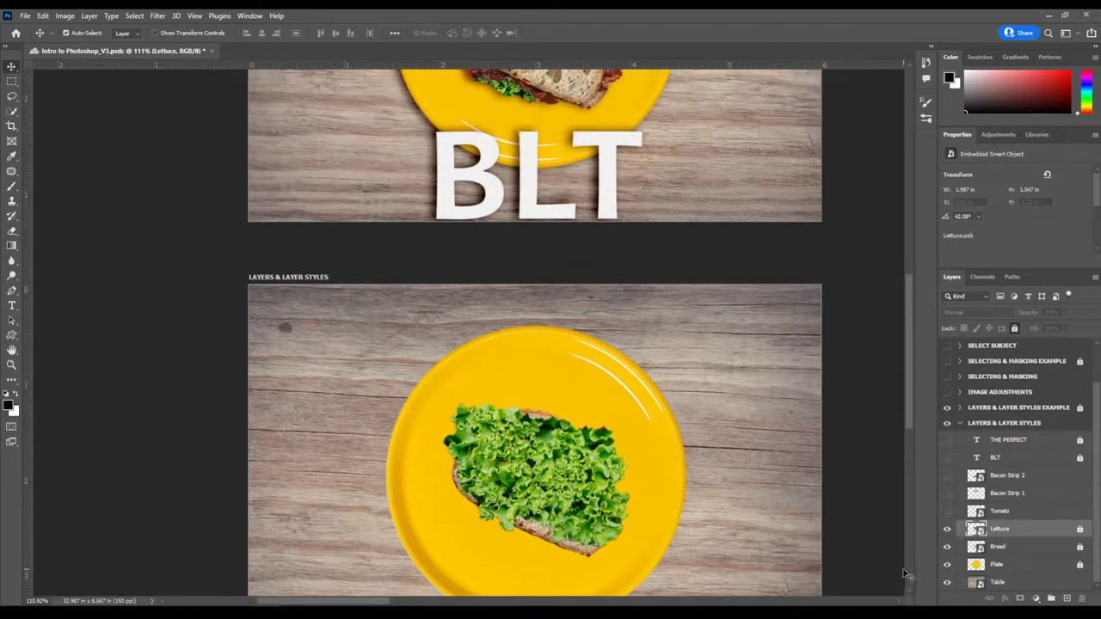
scroll(646, 479, down, 3)
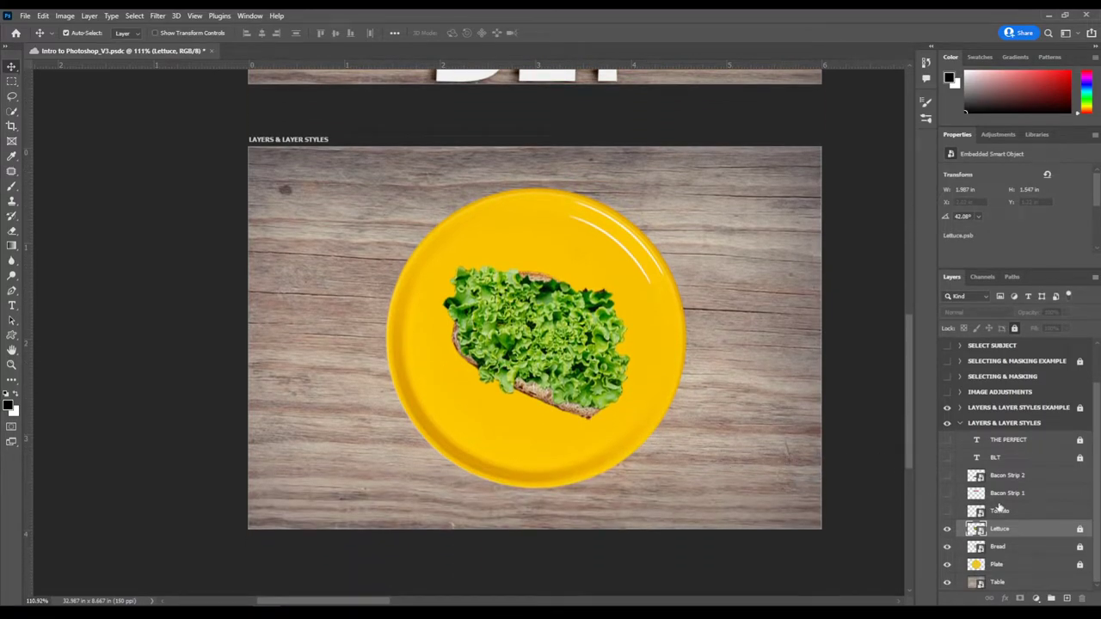
click(947, 511)
scroll(585, 344, up, 1)
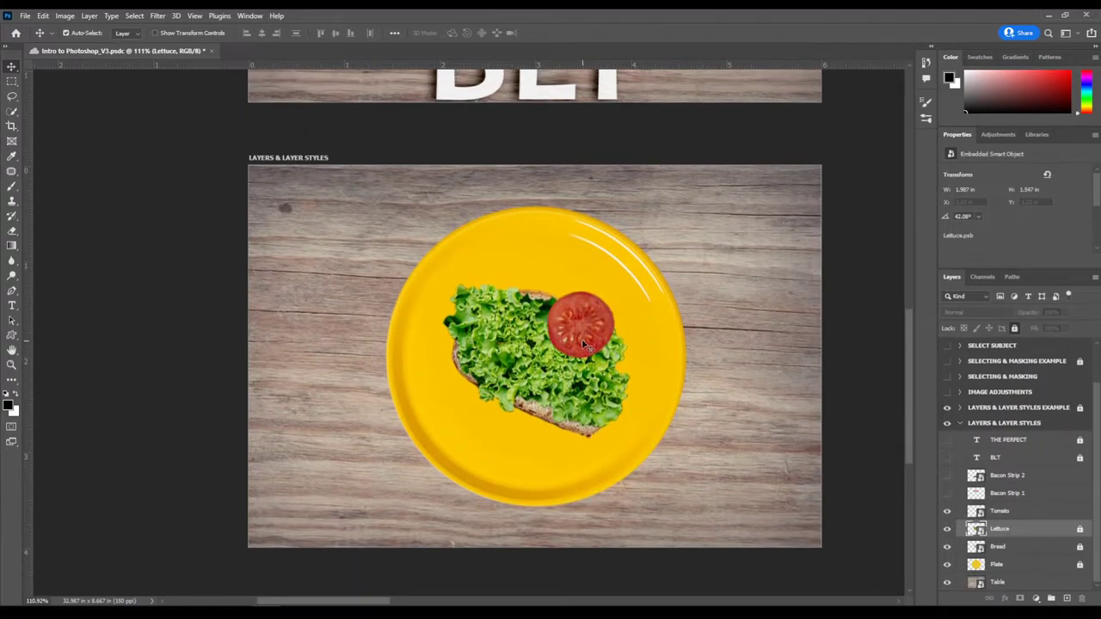
drag(585, 345, 505, 348)
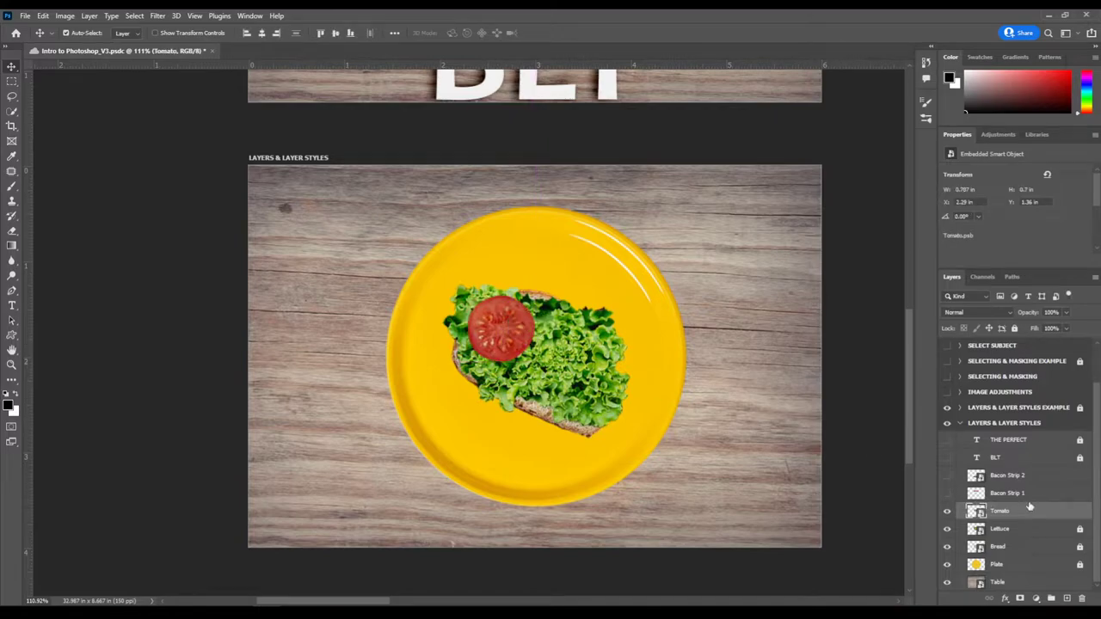
click(1019, 328)
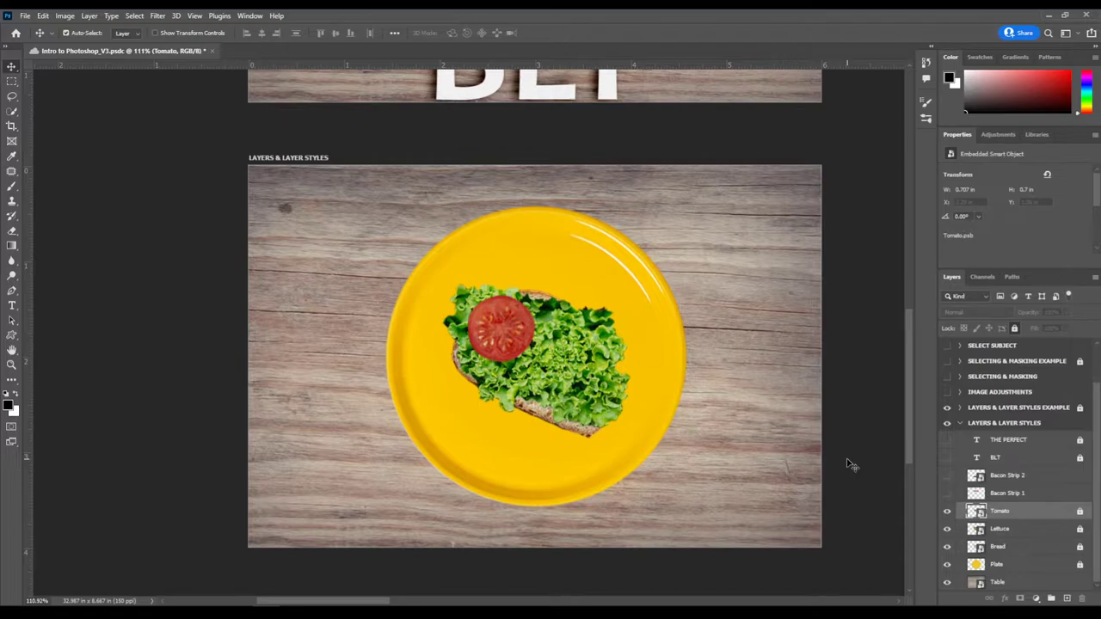
- Unlock and duplicate the Tomato layer, try moving the copy diagonally down beside the original slice, and undo that move
click(1047, 515)
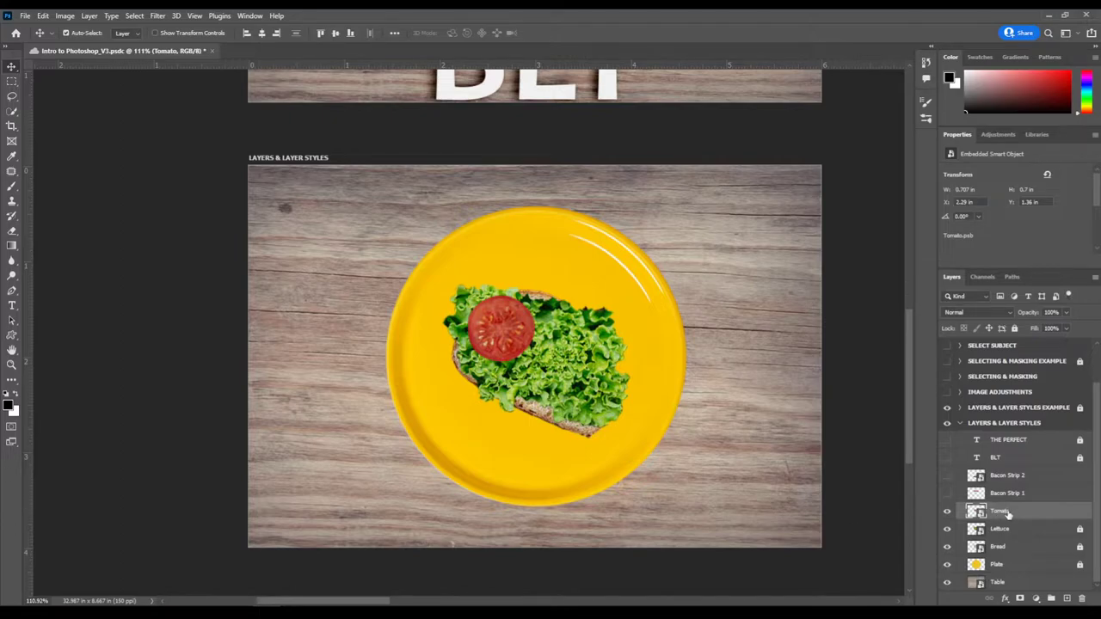
key(ctrl+j)
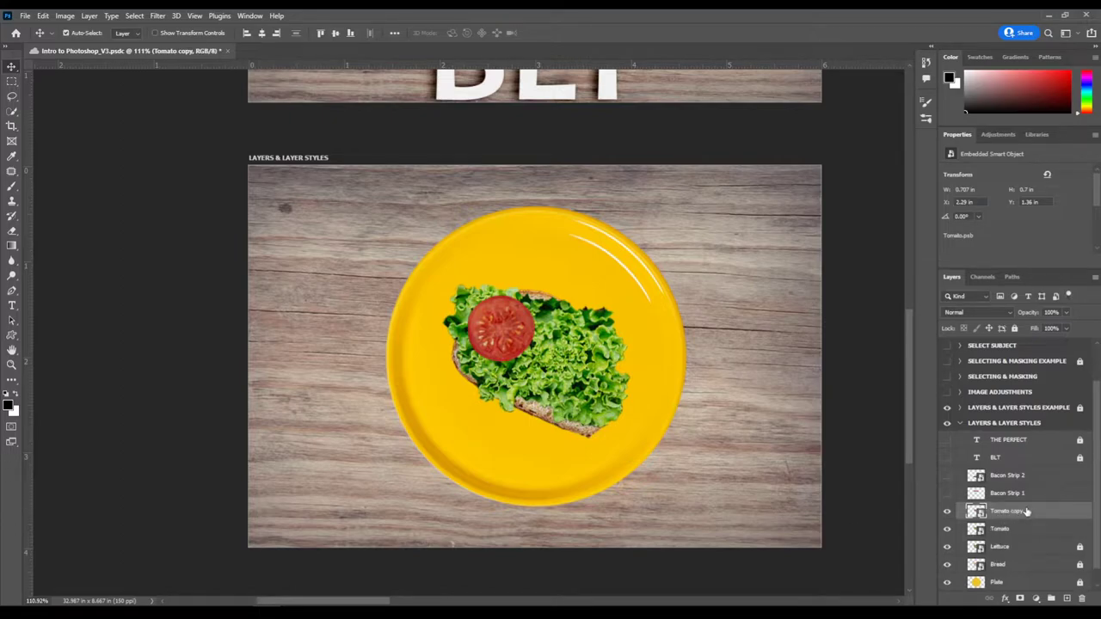
drag(506, 334, 559, 368)
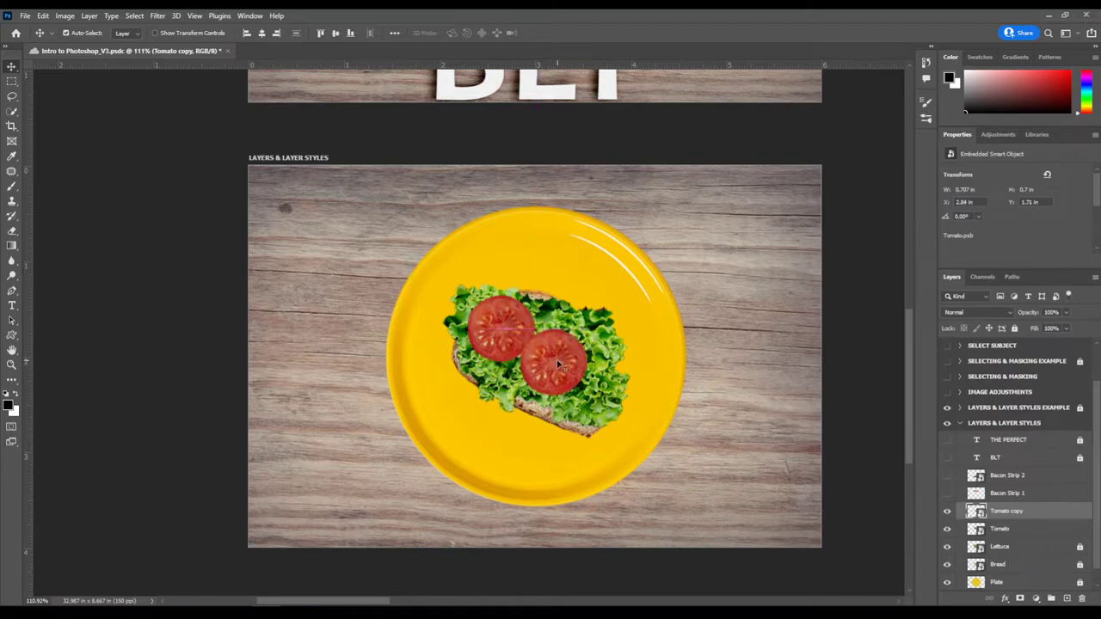
key(ctrl+z)
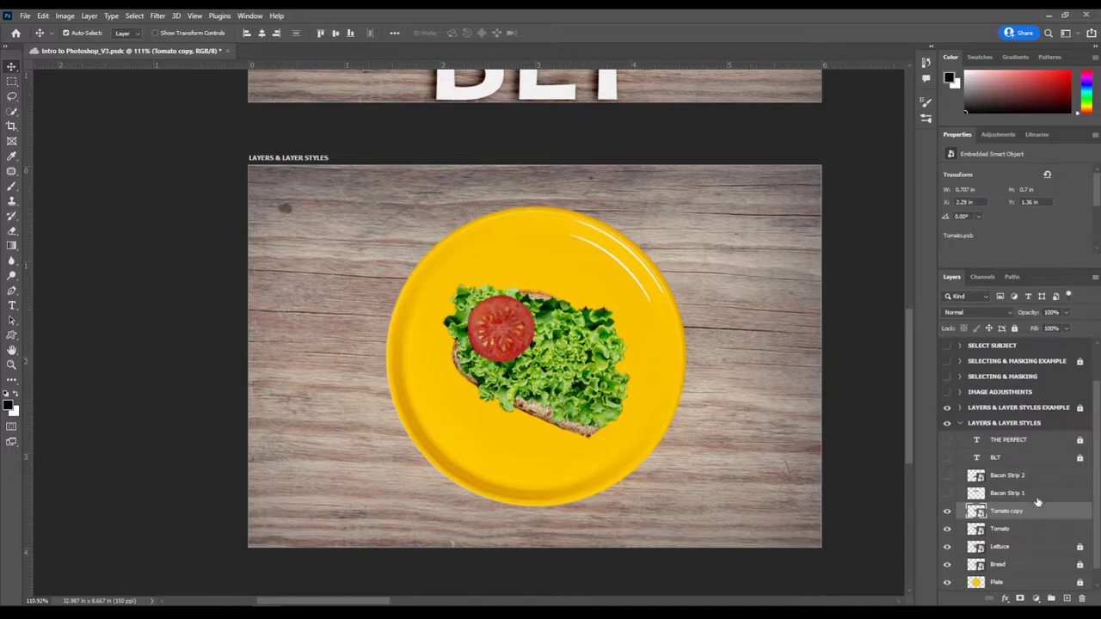
- Delete the Tomato copy layer and duplicate the Tomato layer again with Duplicate Layer
drag(1025, 513, 1083, 598)
right_click(1009, 514)
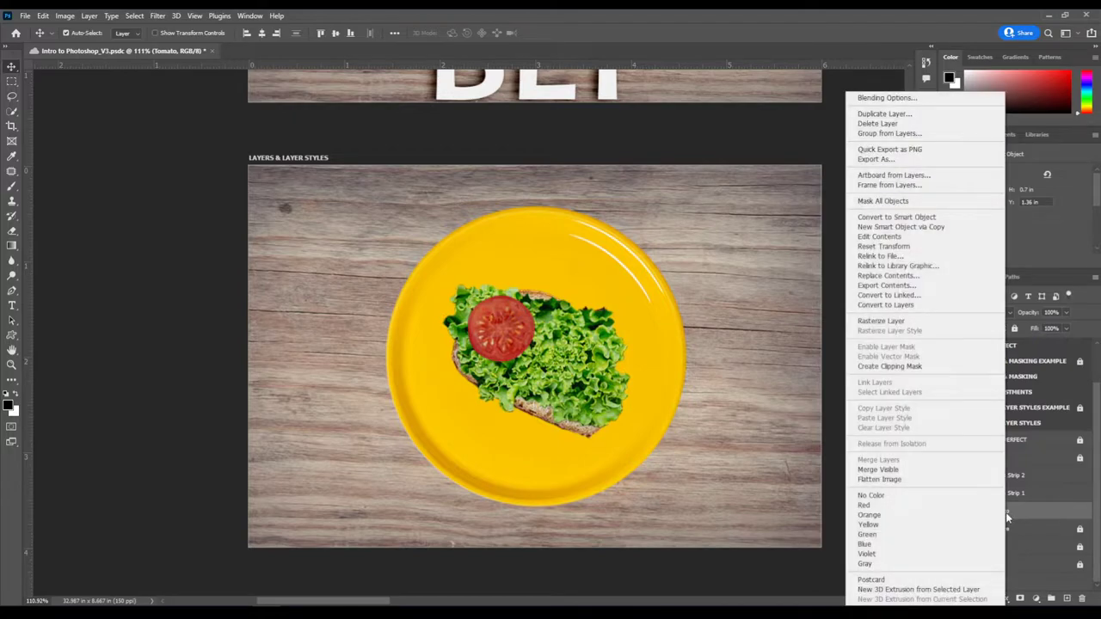
click(885, 113)
click(646, 179)
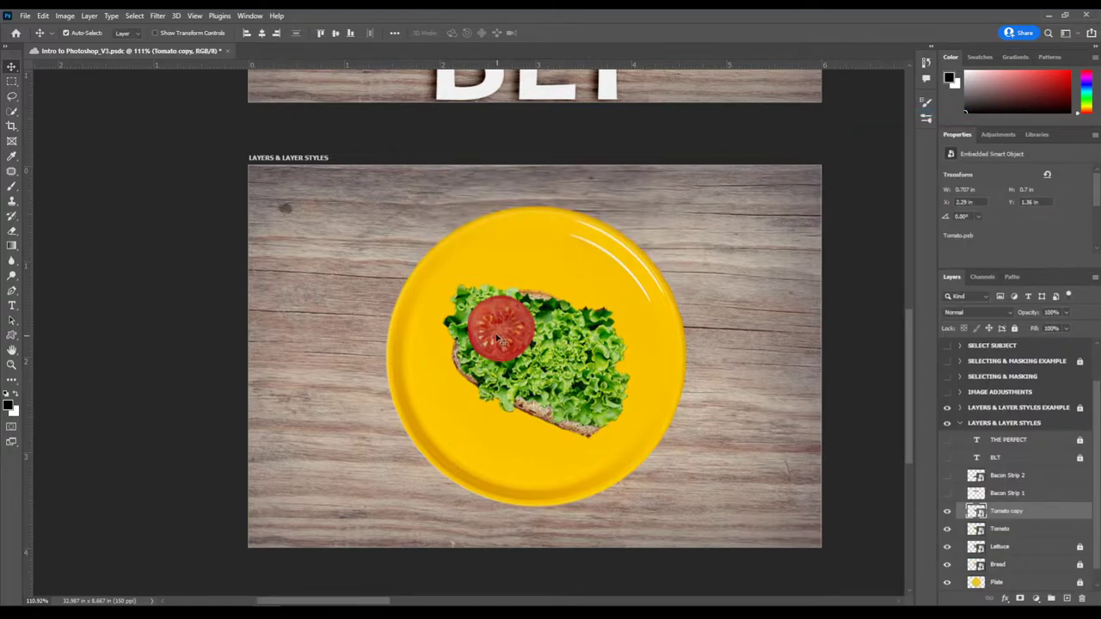
- Arrange the tomato copy and a second duplicate diagonally down the lettuce, at about X 2.73, Y 1.65 in and X 3.14, Y 1.94 in
drag(502, 340, 589, 400)
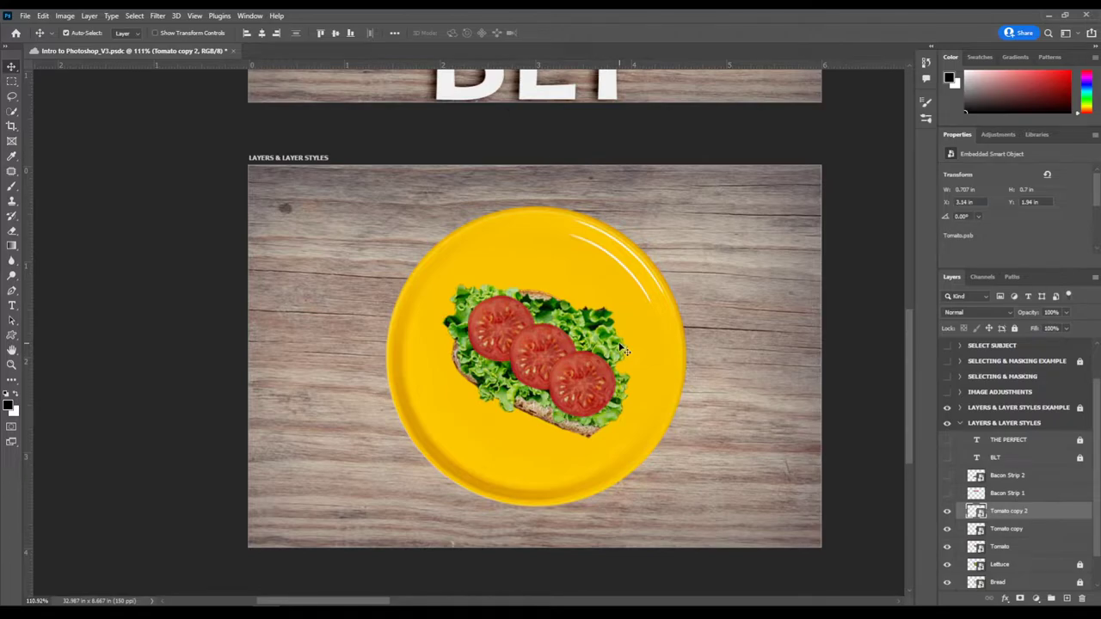
mouse_move(508, 349)
mouse_down()
mouse_move(473, 344)
mouse_move(527, 355)
mouse_up()
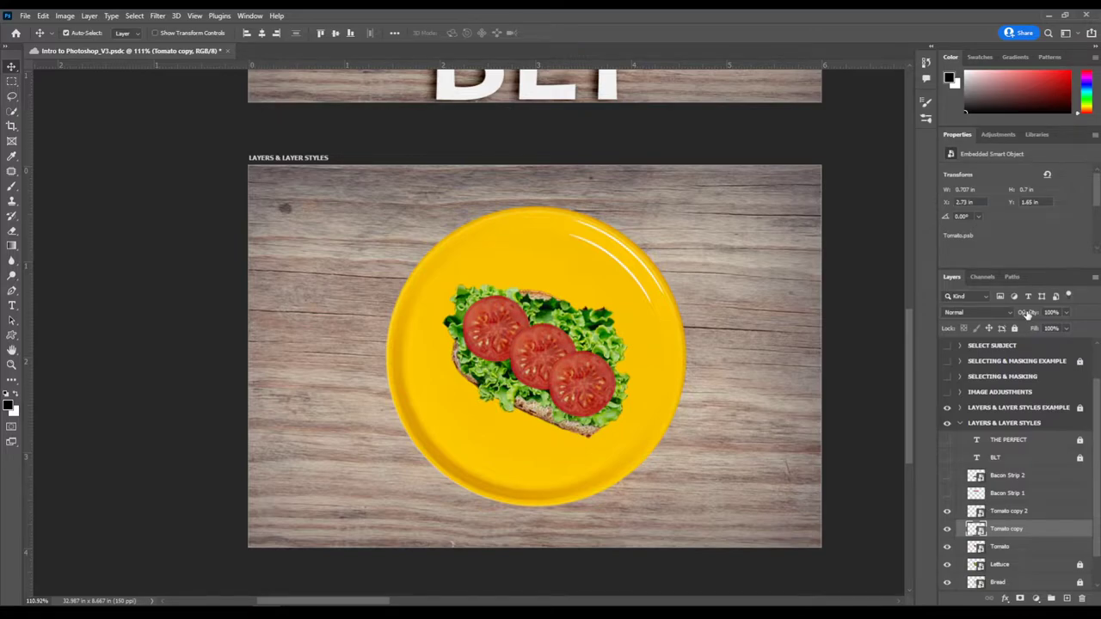
- Try the Tomato layer's opacity at 0%, 49% and 100%
click(1013, 547)
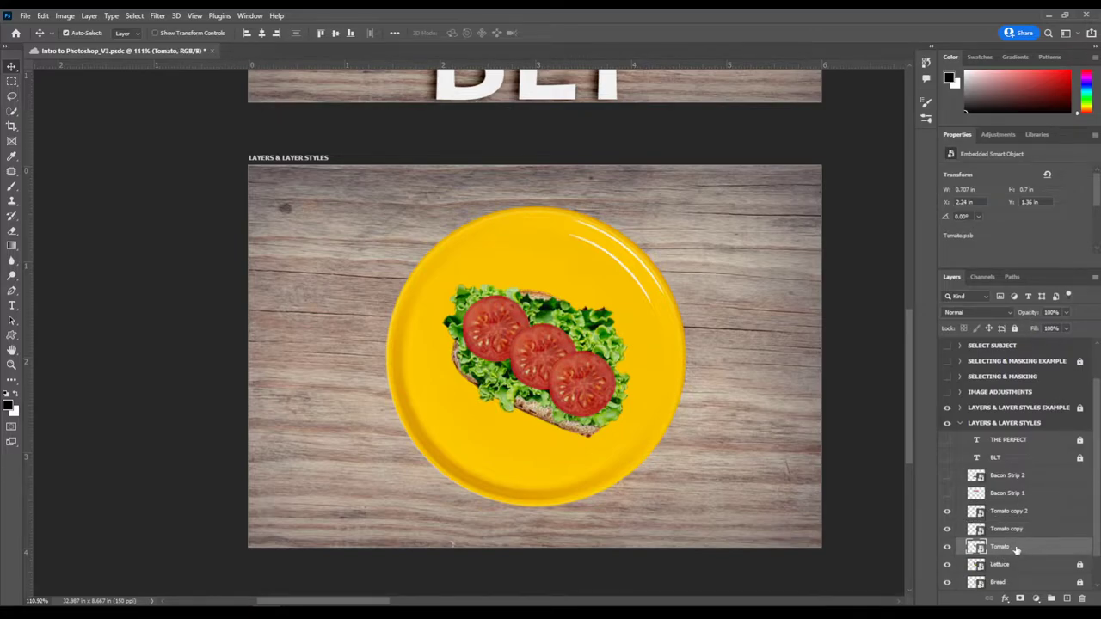
click(1067, 316)
drag(1068, 330, 1005, 332)
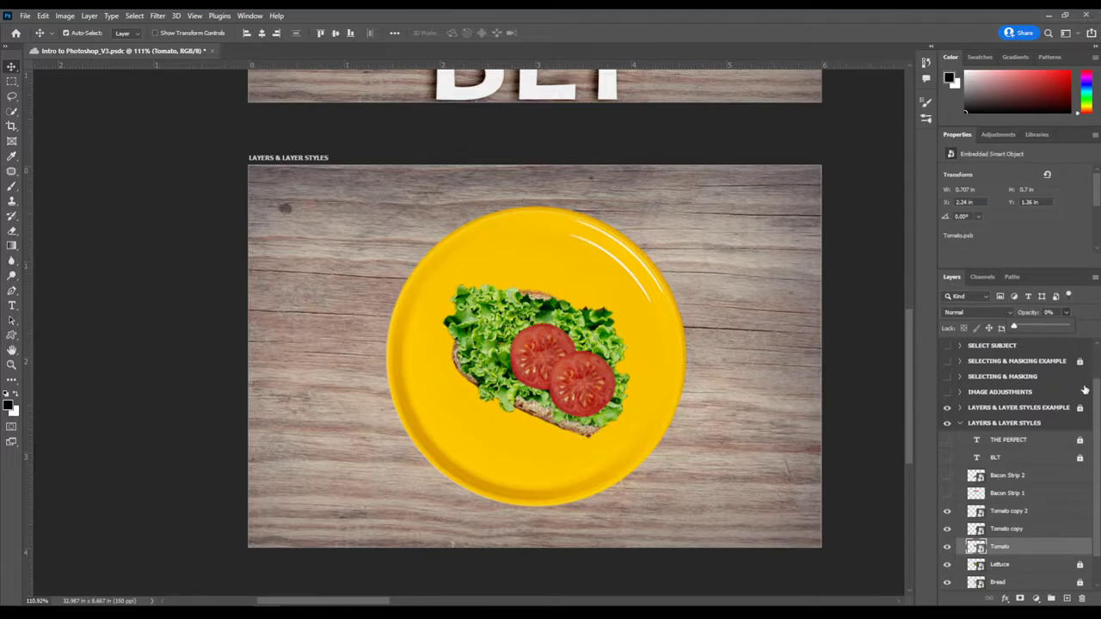
drag(1013, 330, 1041, 330)
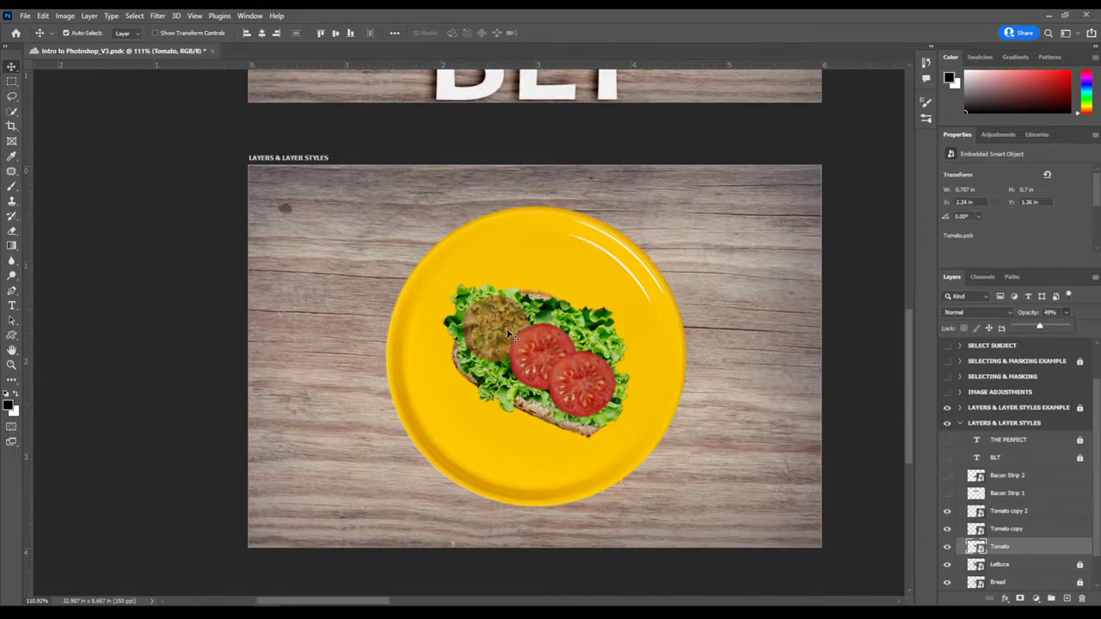
drag(1043, 330, 1069, 329)
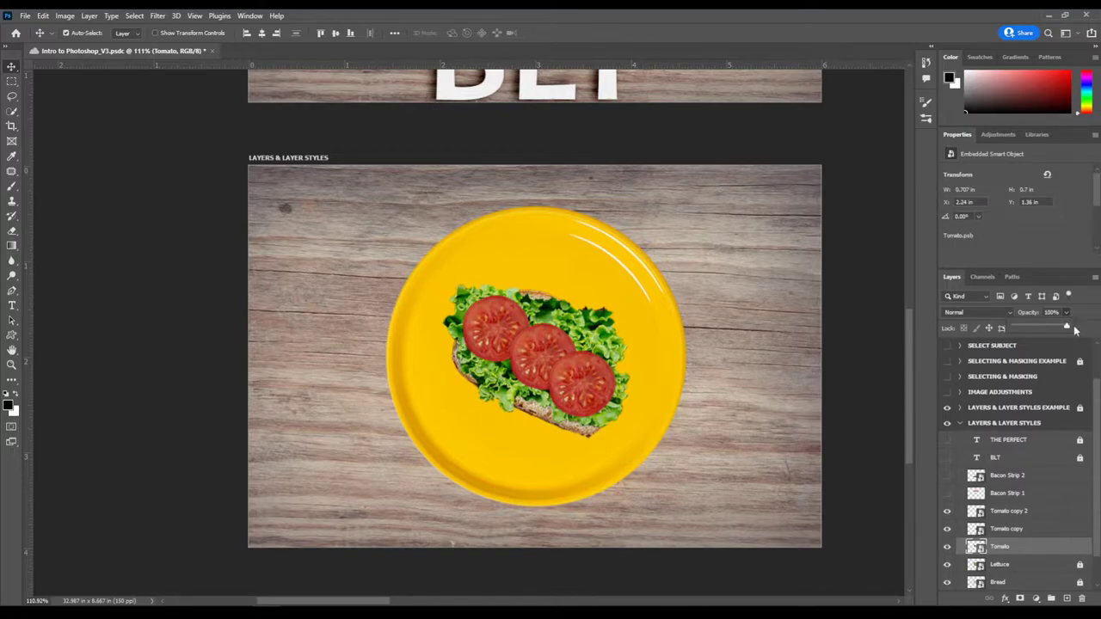
- Set the Tomato layer's opacity to 88% and nudge its slice to about X 2.29 in, Y 1.36 in
drag(1069, 329, 1062, 330)
click(502, 341)
mouse_move(493, 341)
mouse_down()
mouse_move(478, 355)
mouse_move(506, 336)
mouse_move(555, 333)
mouse_move(339, 269)
mouse_move(342, 291)
mouse_move(497, 331)
mouse_up()
- Set the opacity of the Tomato copy and Tomato copy 2 layers to 88%, matching the Tomato layer
click(1022, 531)
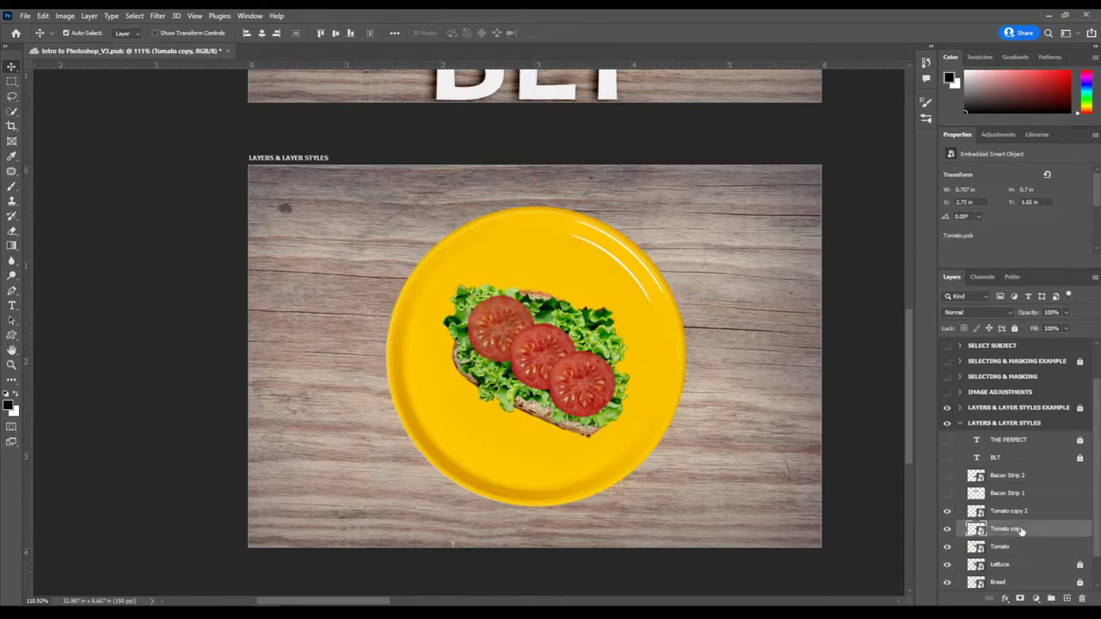
click(1017, 552)
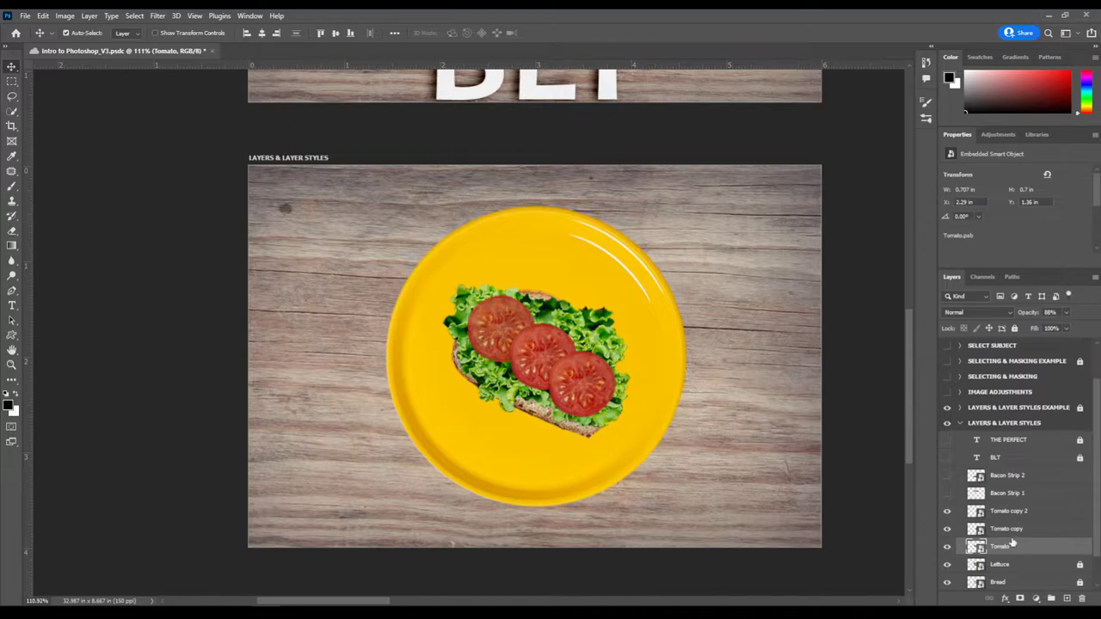
click(1017, 531)
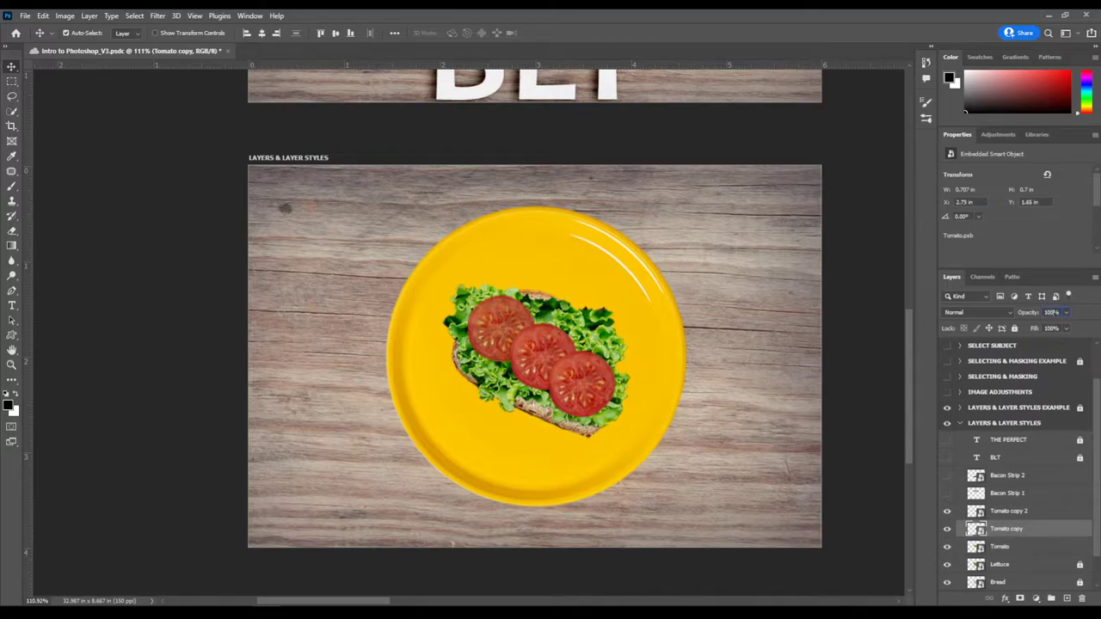
click(1051, 312)
text(88)
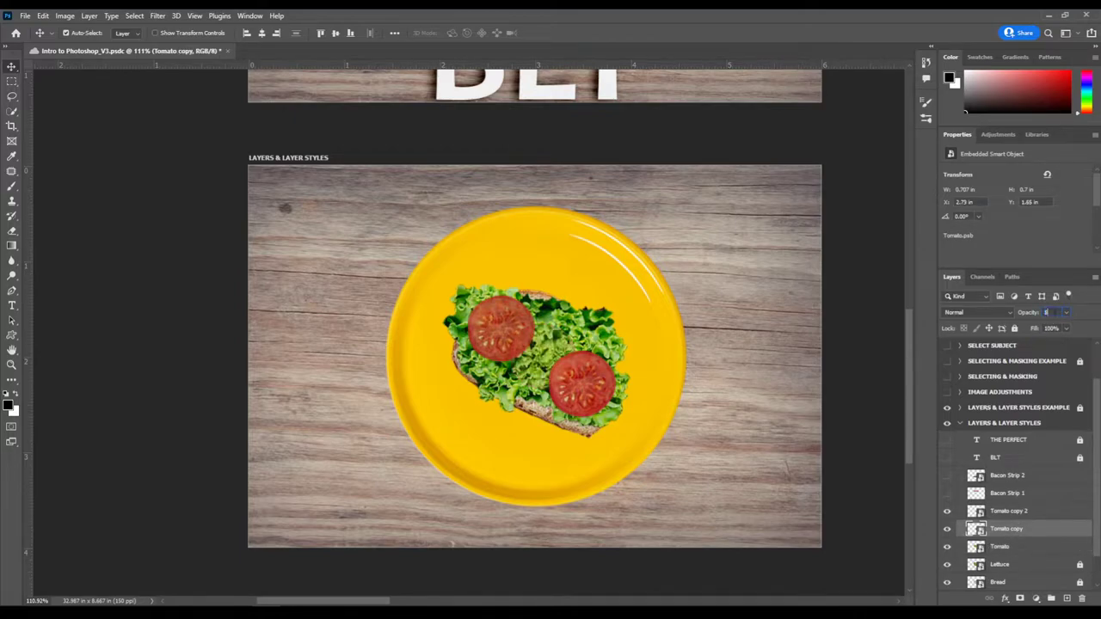
click(1011, 514)
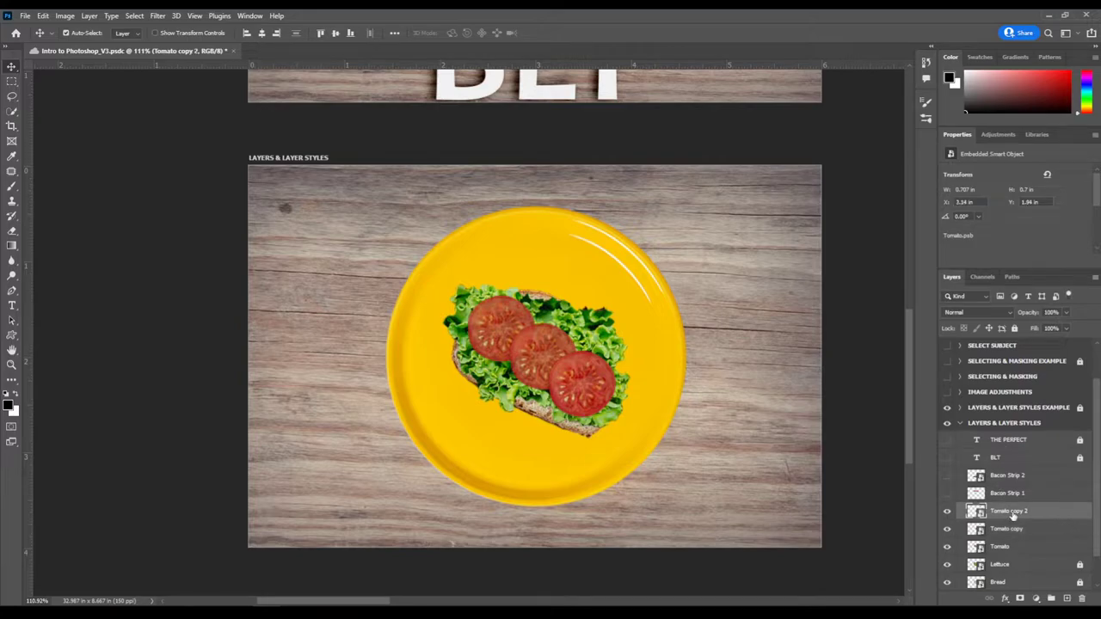
click(1051, 312)
text(88)
- Lock the Tomato, Tomato copy and Tomato copy 2 layers
click(970, 548)
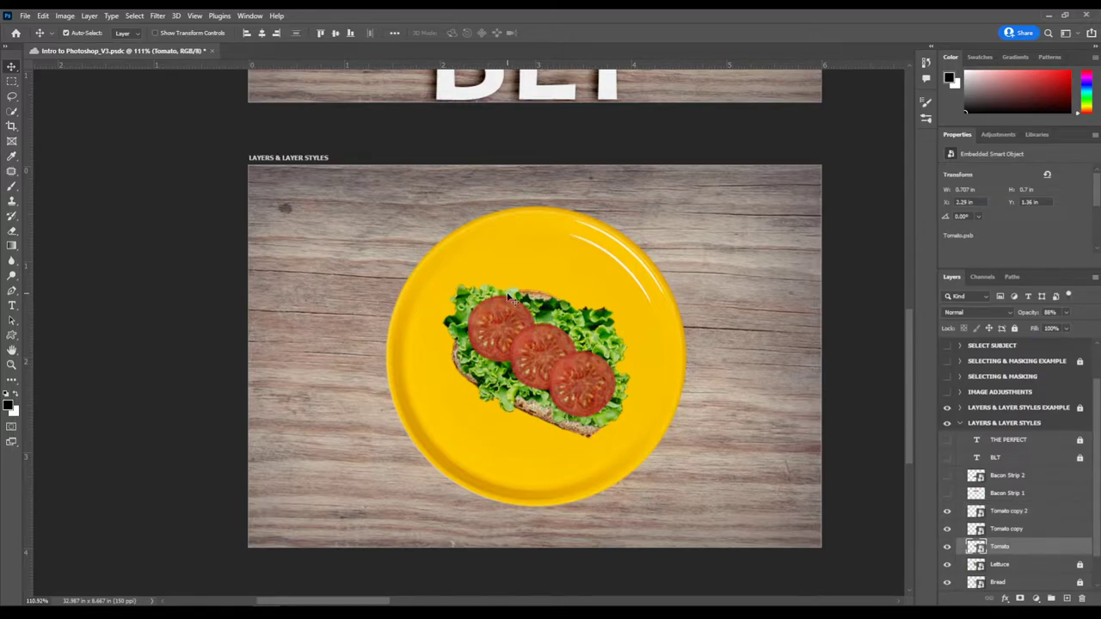
click(1016, 329)
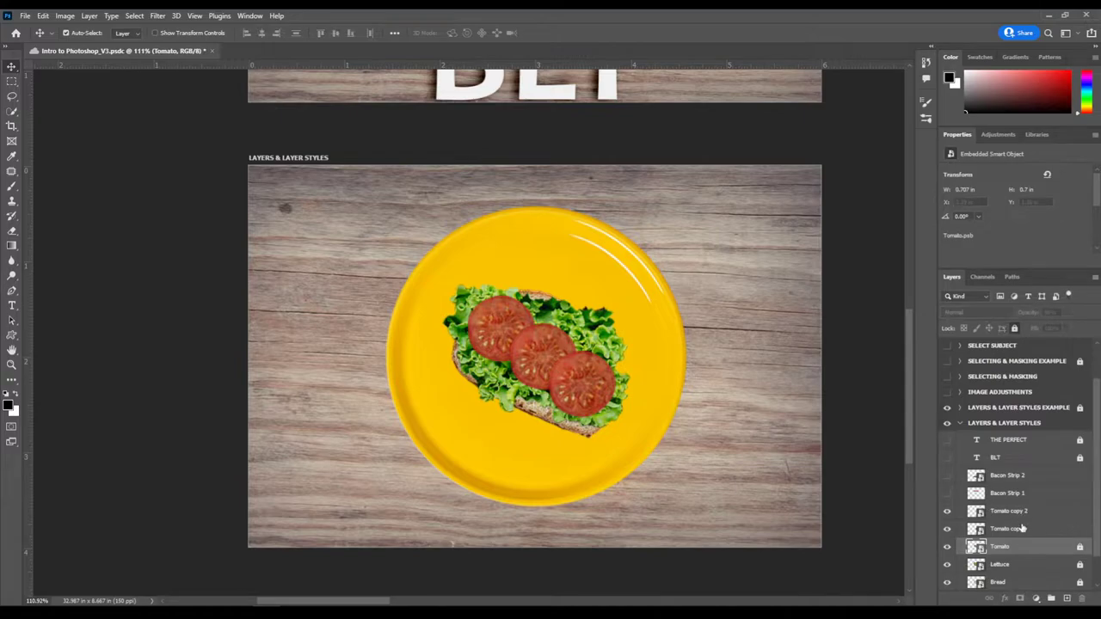
key(alt+bracketright)
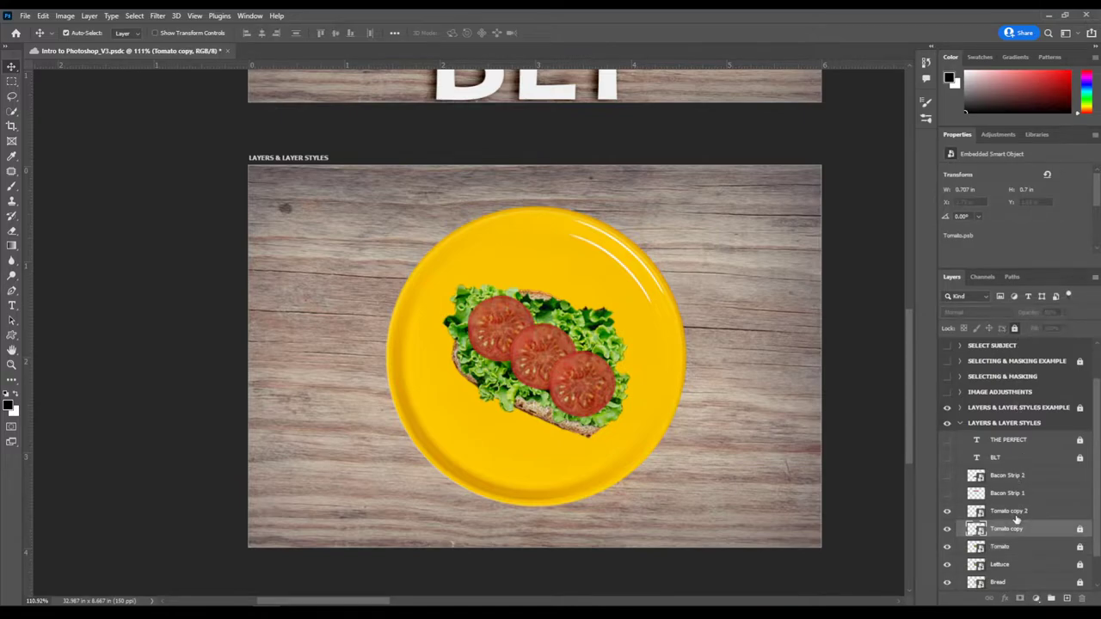
key(alt+bracketright)
click(1015, 329)
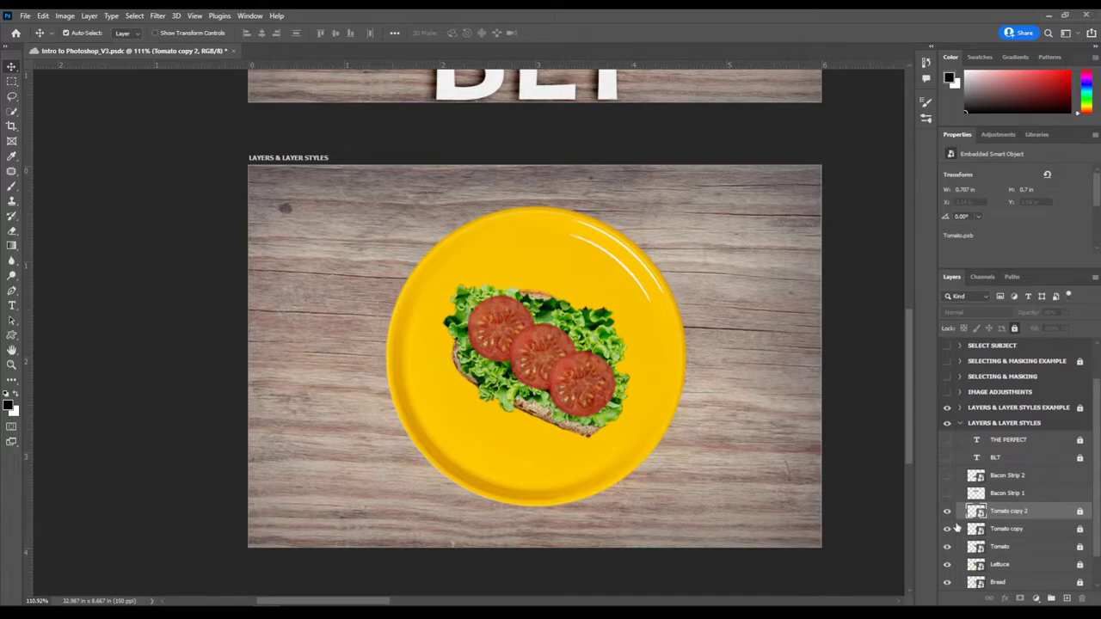
- Show both bacon layers, and Free Transform Bacon Strip 2 over the lower tomato slices at 77.22% scale and 24.08° rotation
click(948, 494)
click(947, 476)
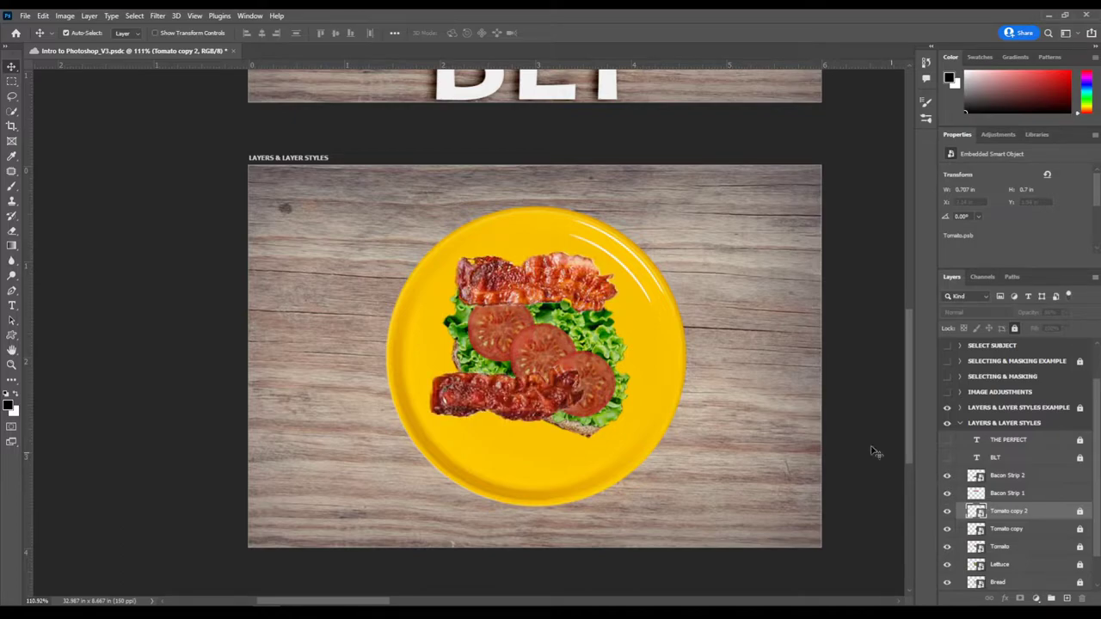
drag(502, 402, 533, 377)
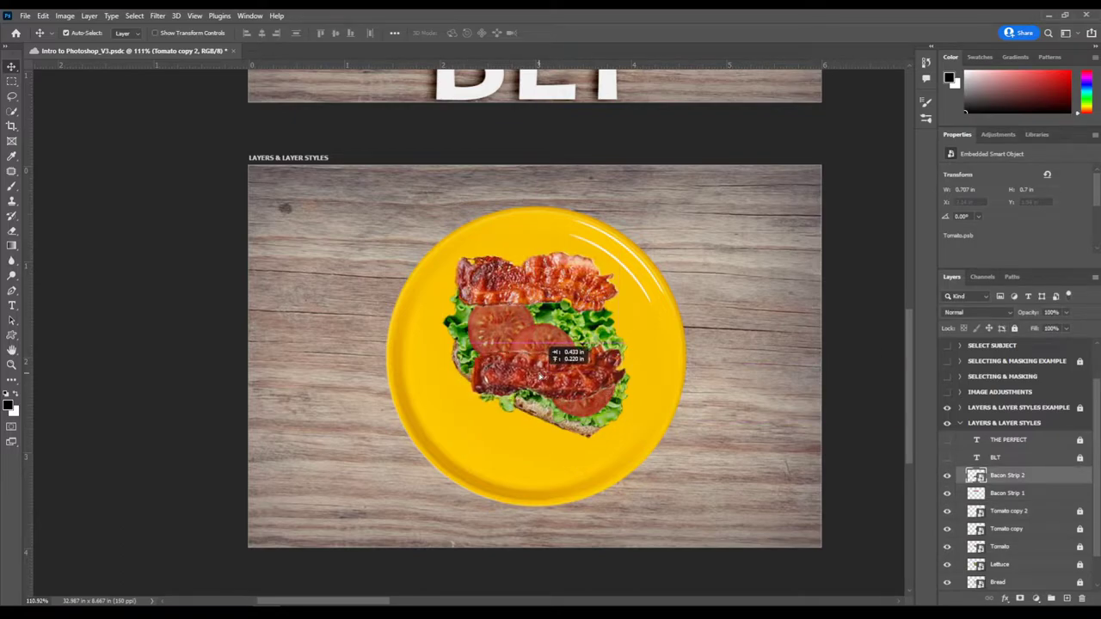
key(ctrl+t)
drag(627, 403, 607, 440)
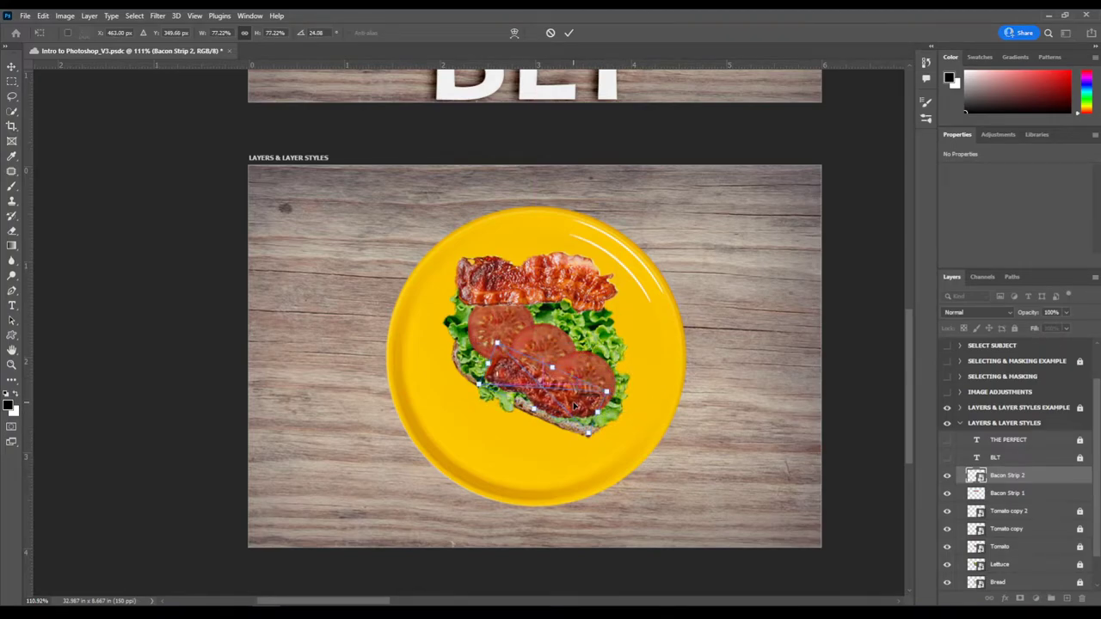
key(Return)
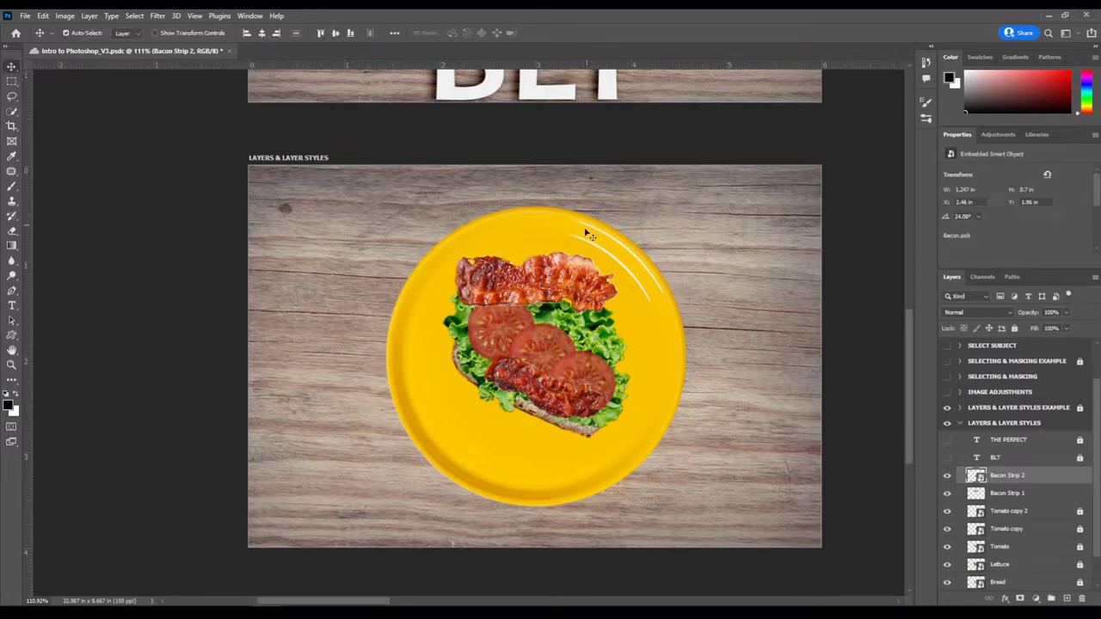
- Move Bacon Strip 1 onto the tomatoes and rotate it diagonally along the bread, at about X 2.4 in, Y 1.36 in
drag(591, 245, 582, 284)
key(ctrl+t)
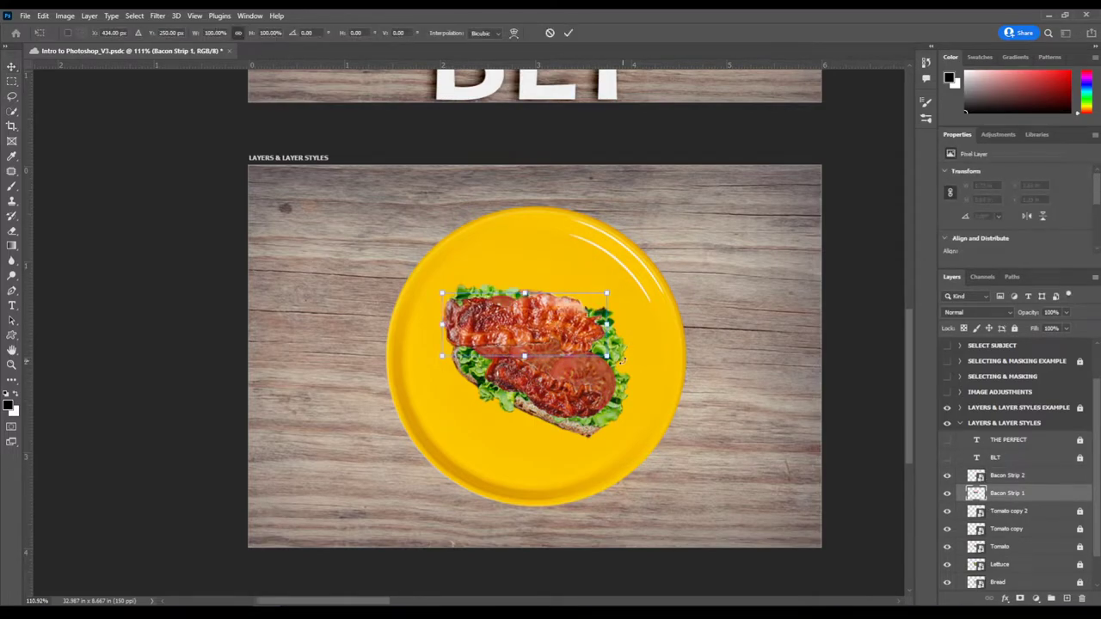
drag(621, 360, 587, 365)
key(Return)
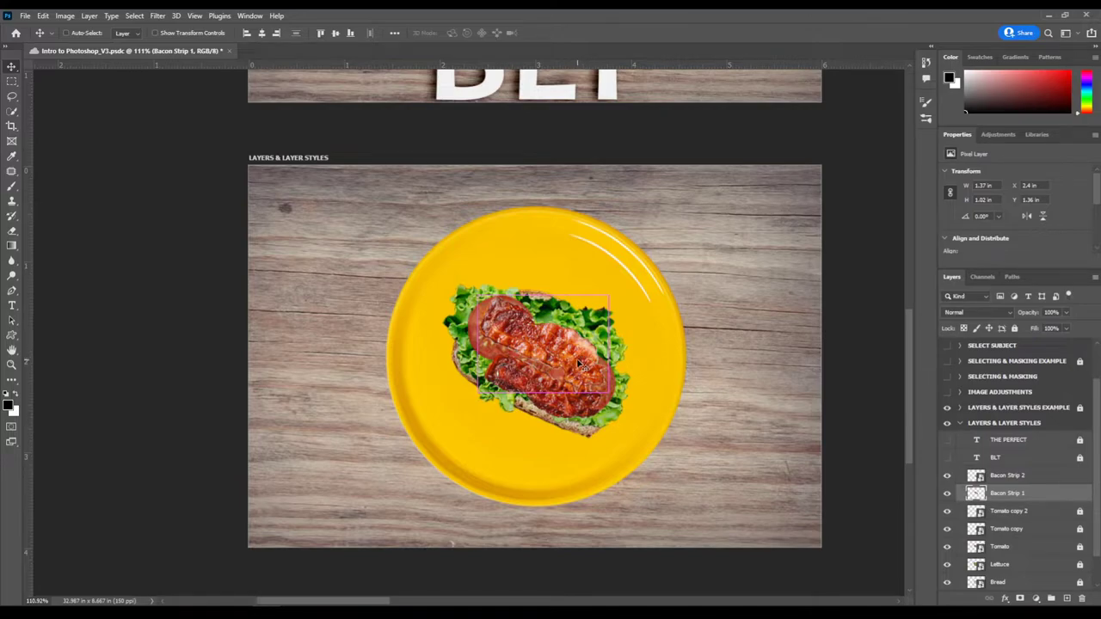
- Duplicate Bacon Strip 1 twice, with the copies rotated more steeply and placed side by side, the second at about X 2.8 in, Y 1.16 in
key(ctrl+j)
drag(581, 366, 532, 425)
key(ctrl+t)
key(Return)
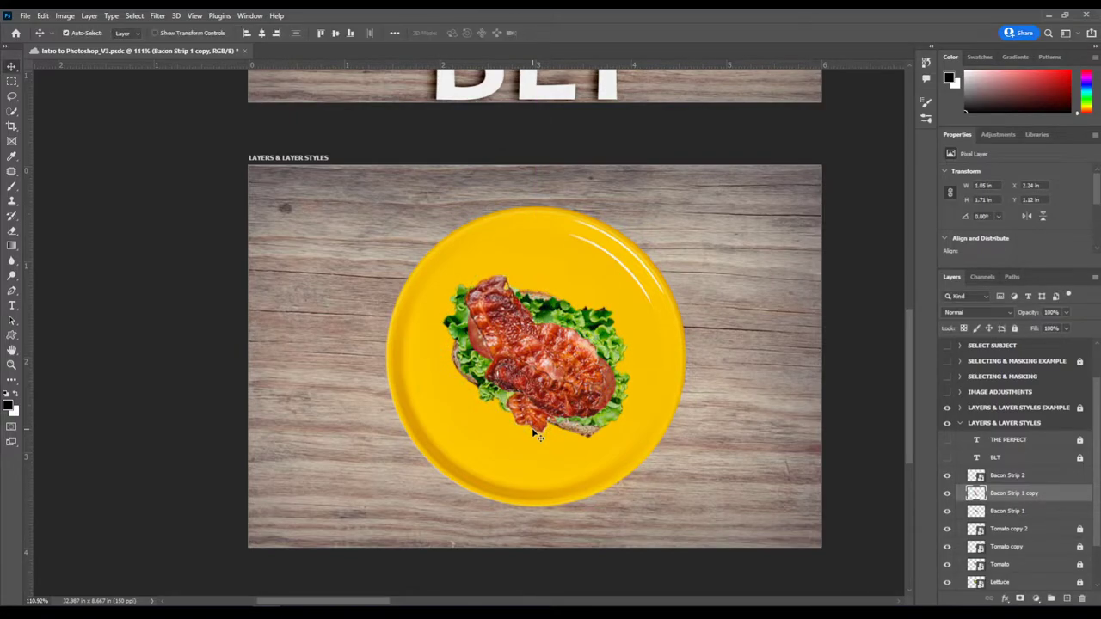
drag(518, 352, 571, 355)
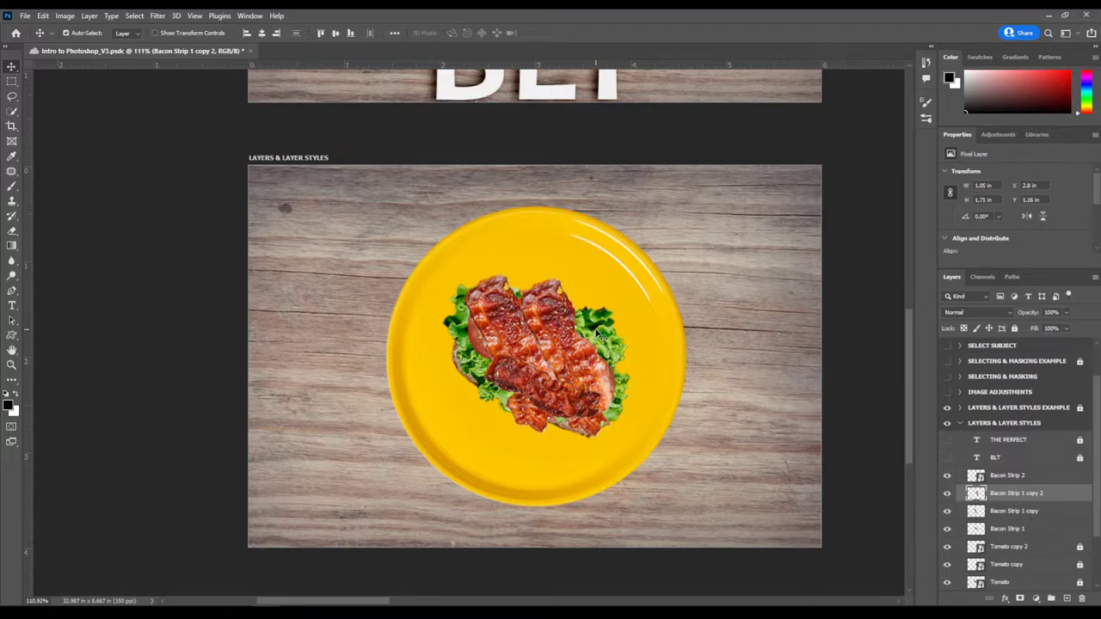
- Unlock and duplicate the Bread layer, stack the copy above Bacon Strip 2, and shift it to about X 1.26 in, Y 0.75 in
scroll(594, 322, up, 10)
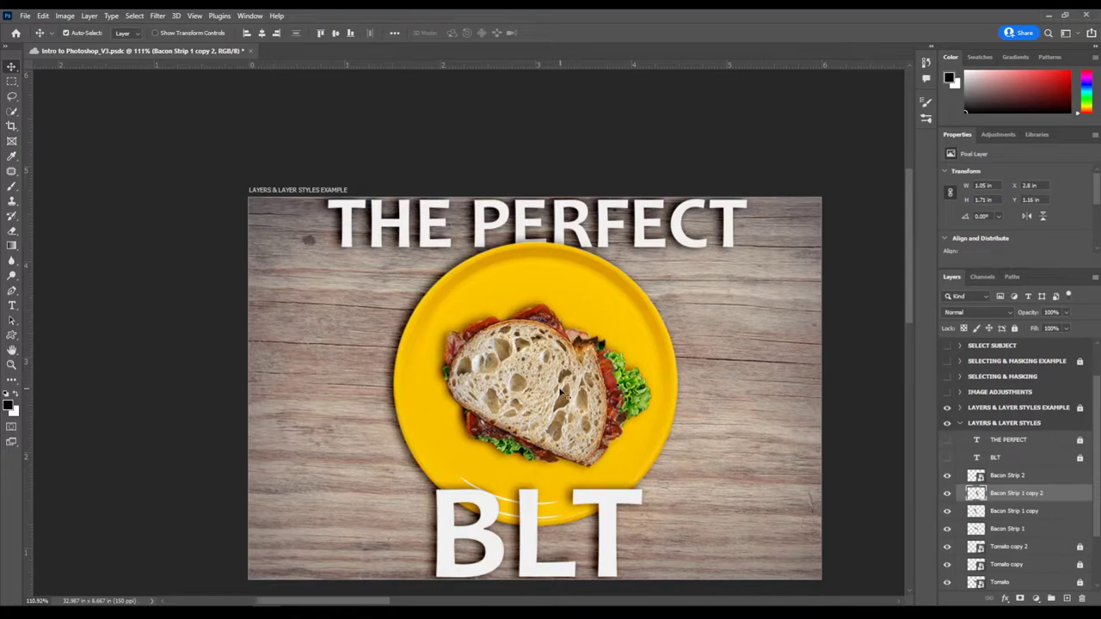
scroll(560, 393, down, 1)
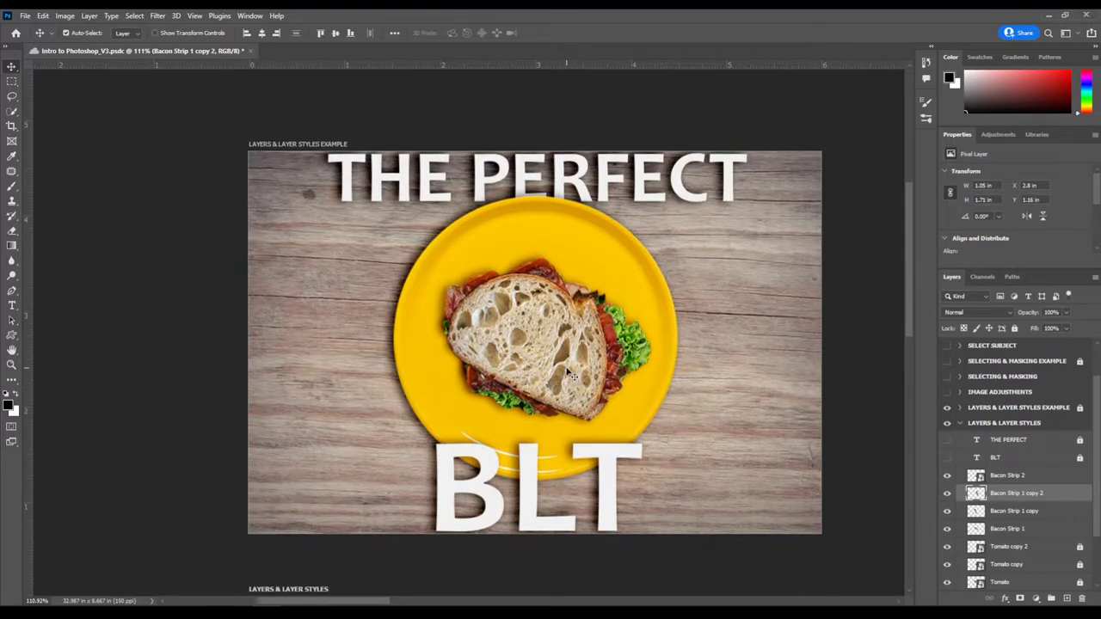
scroll(568, 375, down, 5)
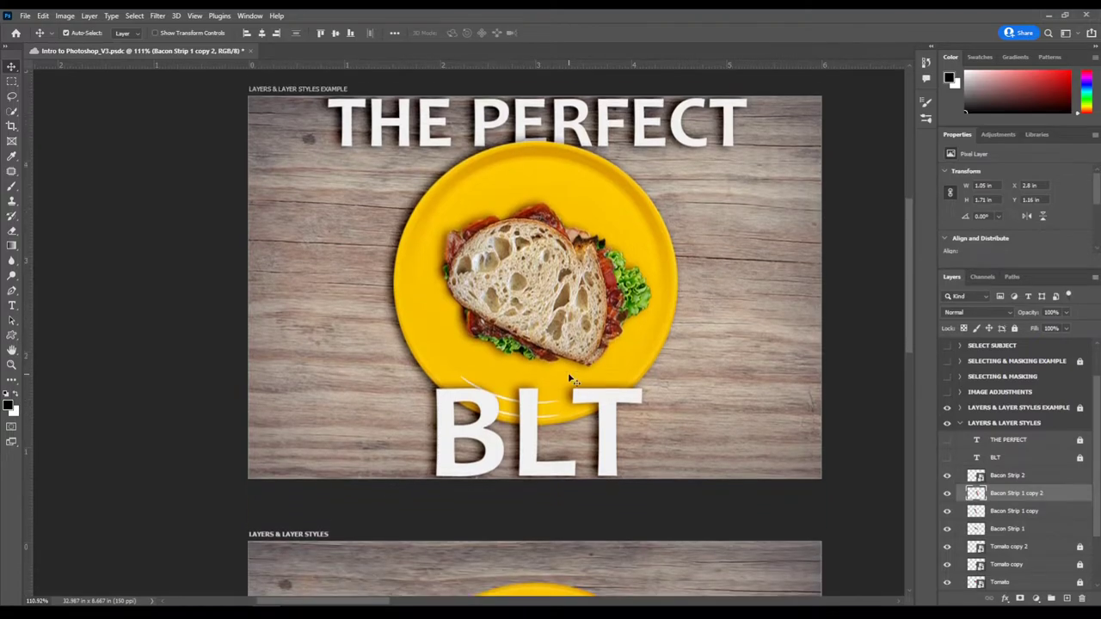
scroll(568, 373, down, 2)
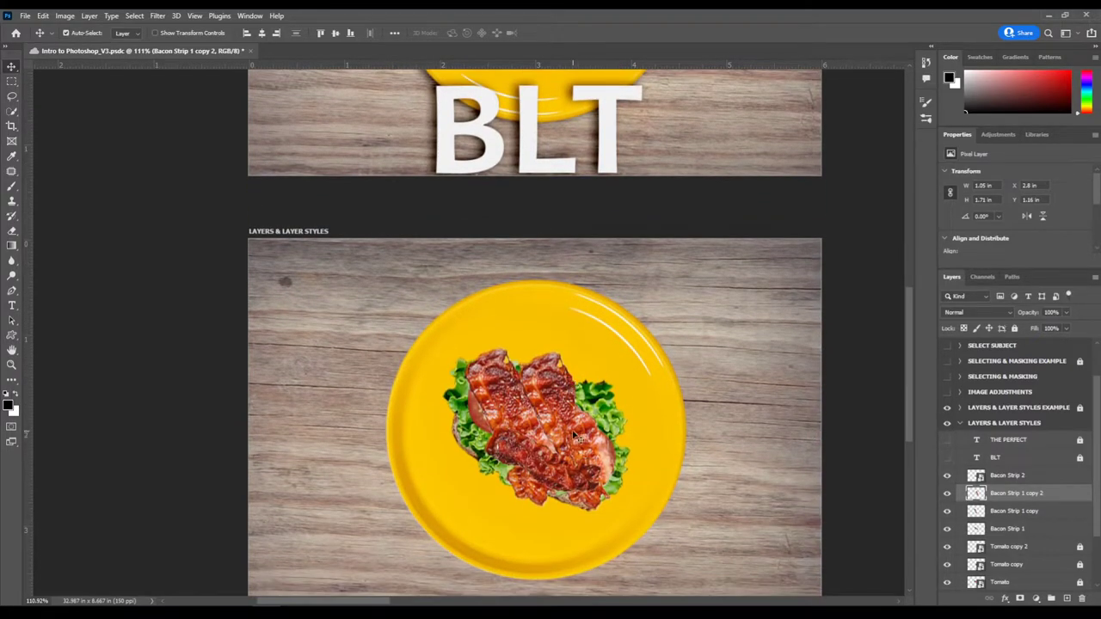
scroll(963, 501, down, 2)
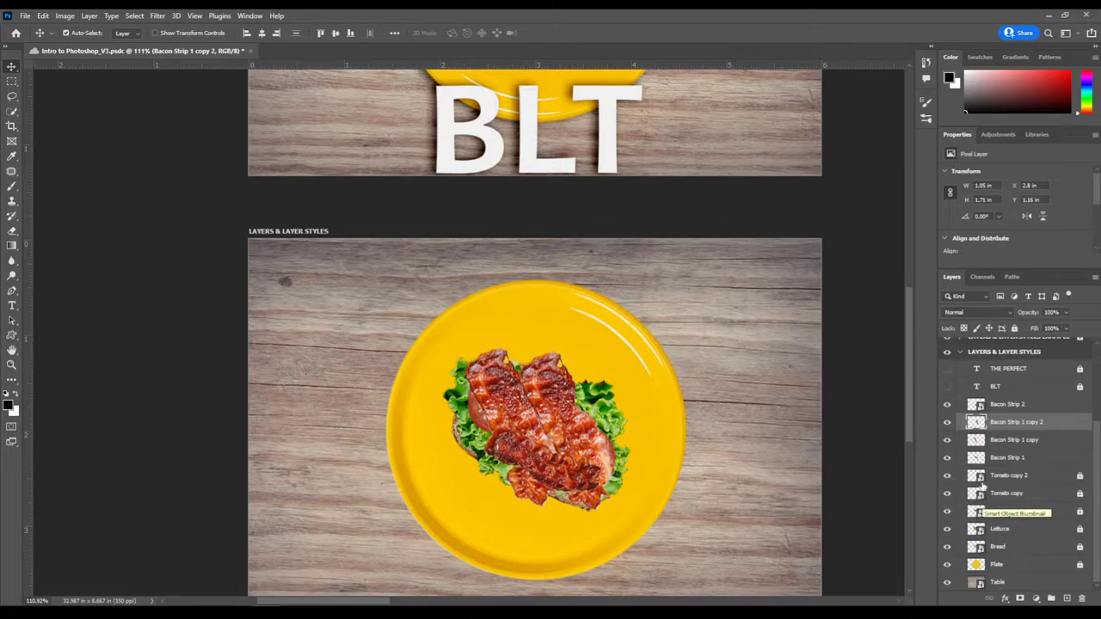
click(1058, 549)
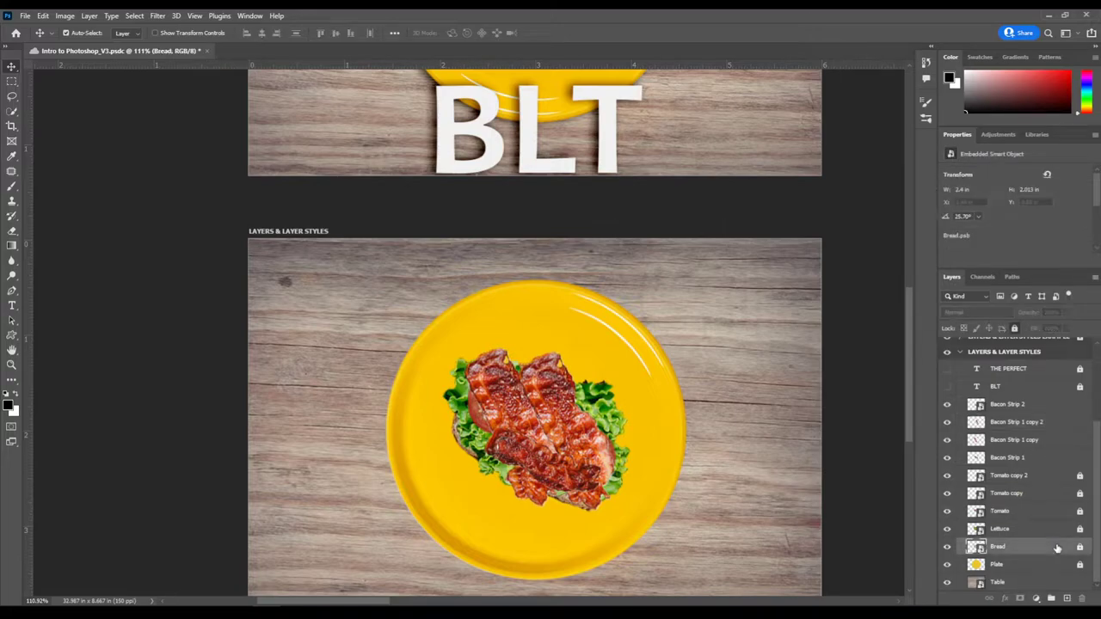
click(1079, 548)
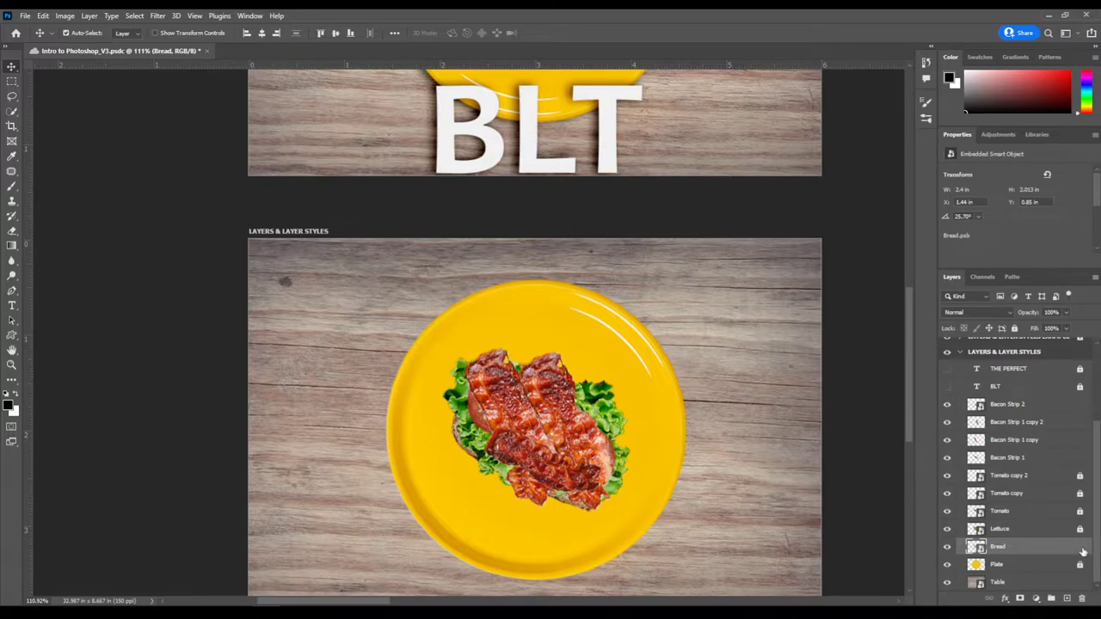
key(ctrl+j)
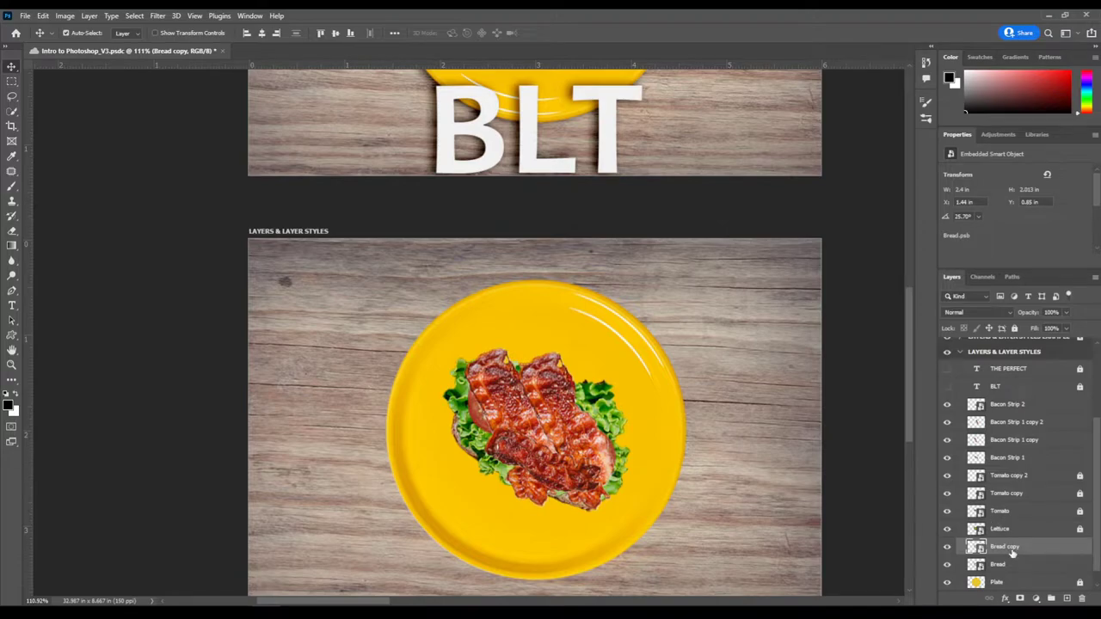
drag(1011, 549, 1000, 404)
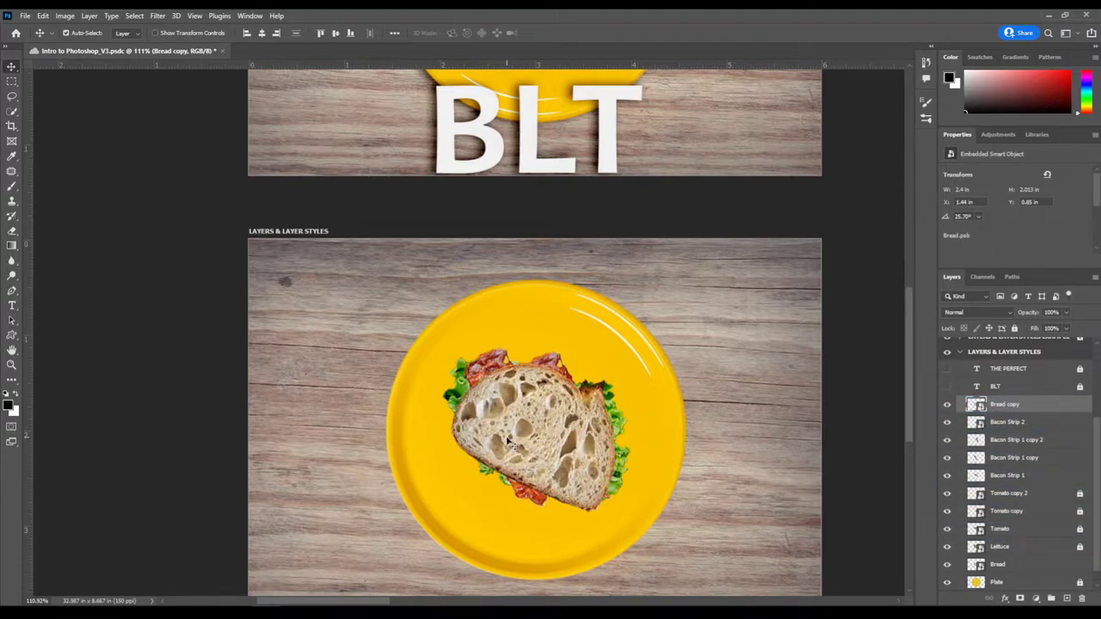
drag(508, 441, 499, 389)
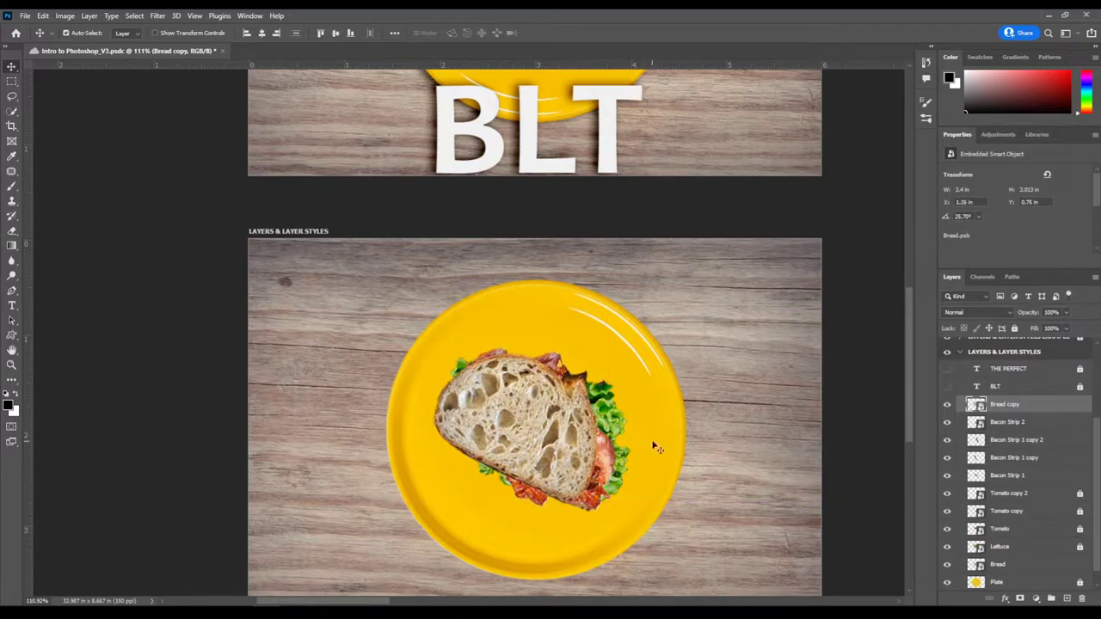
- Shift the Bread copy to about X 1.3 in, Y 0.81 in, and toggle its visibility and lock off and on
drag(514, 441, 545, 435)
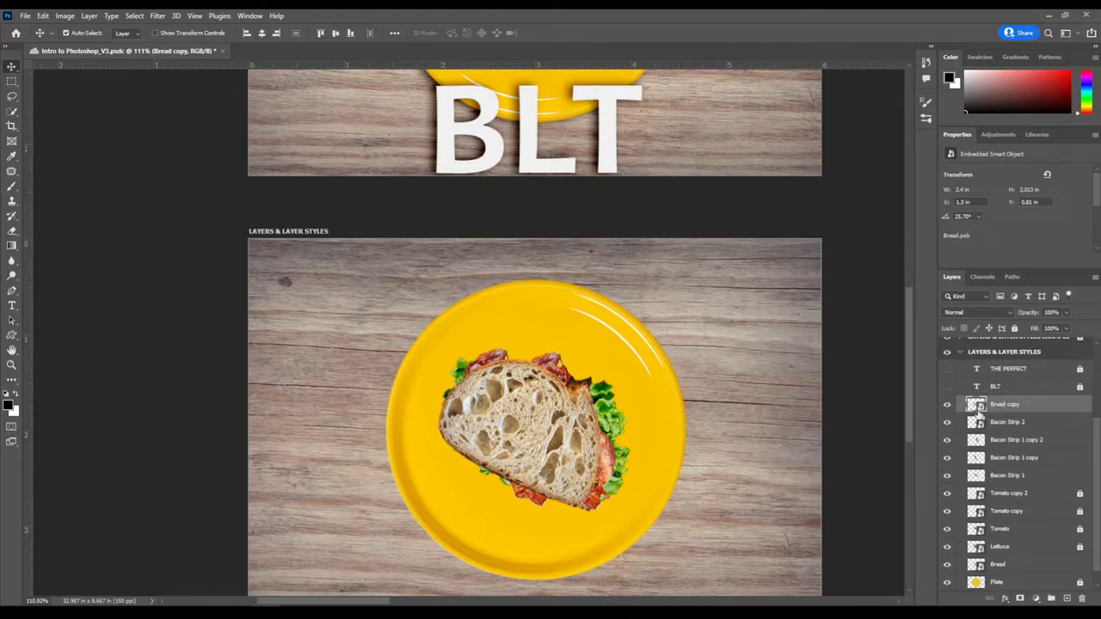
click(946, 405)
click(946, 406)
click(1016, 328)
click(1016, 328)
- Show the BLT and THE PERFECT text layers, and stack THE PERFECT beneath the Plate layer as in the example artboard
click(948, 387)
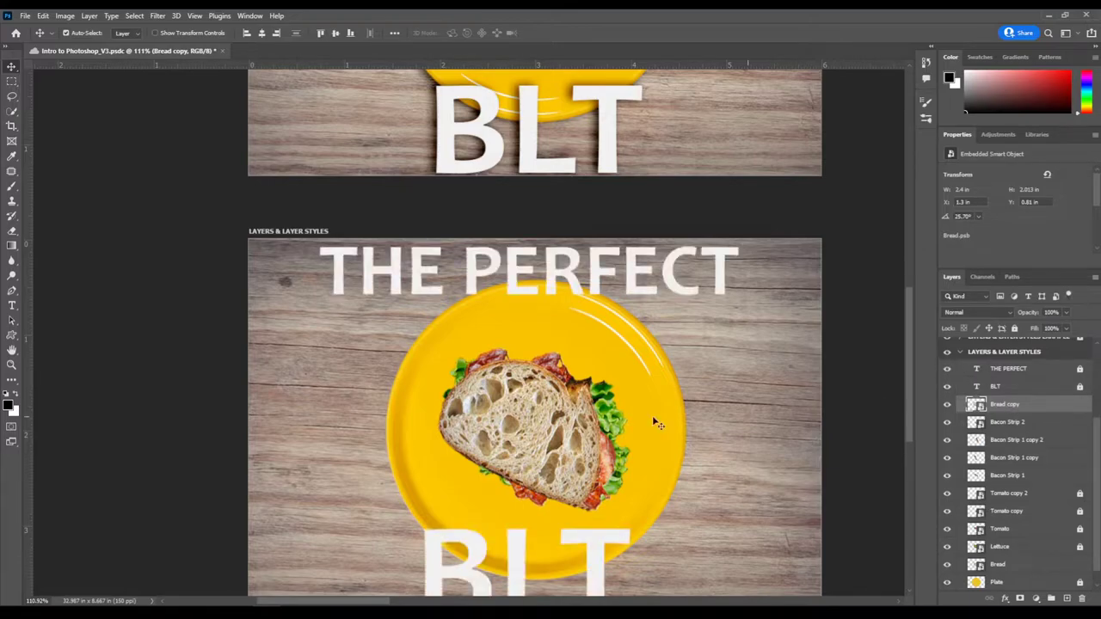
scroll(560, 435, up, 3)
scroll(559, 435, up, 5)
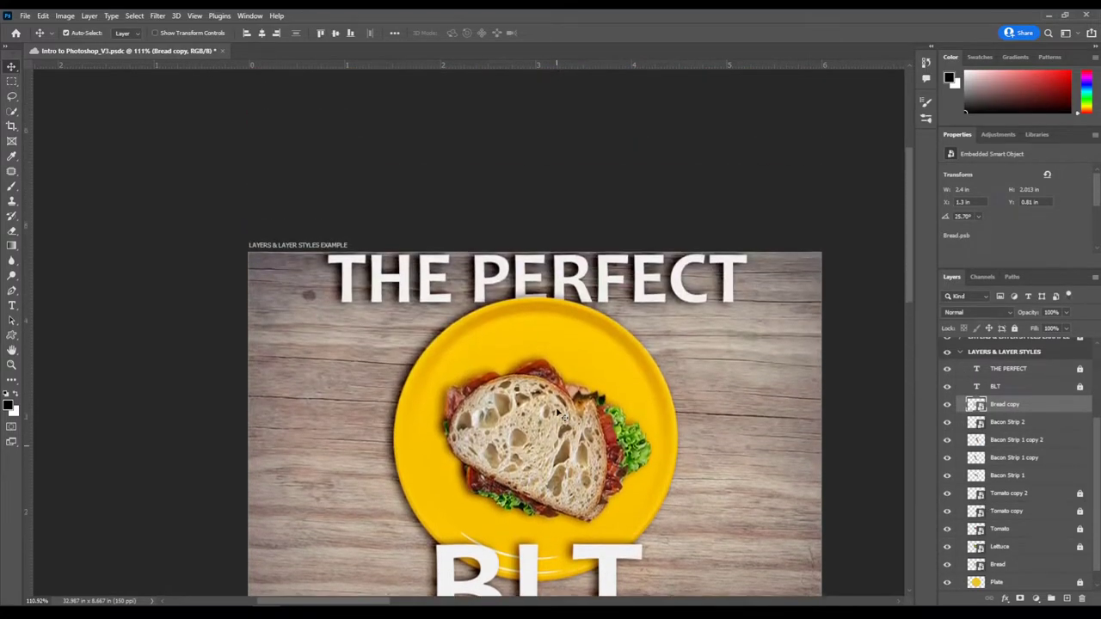
scroll(544, 397, down, 12)
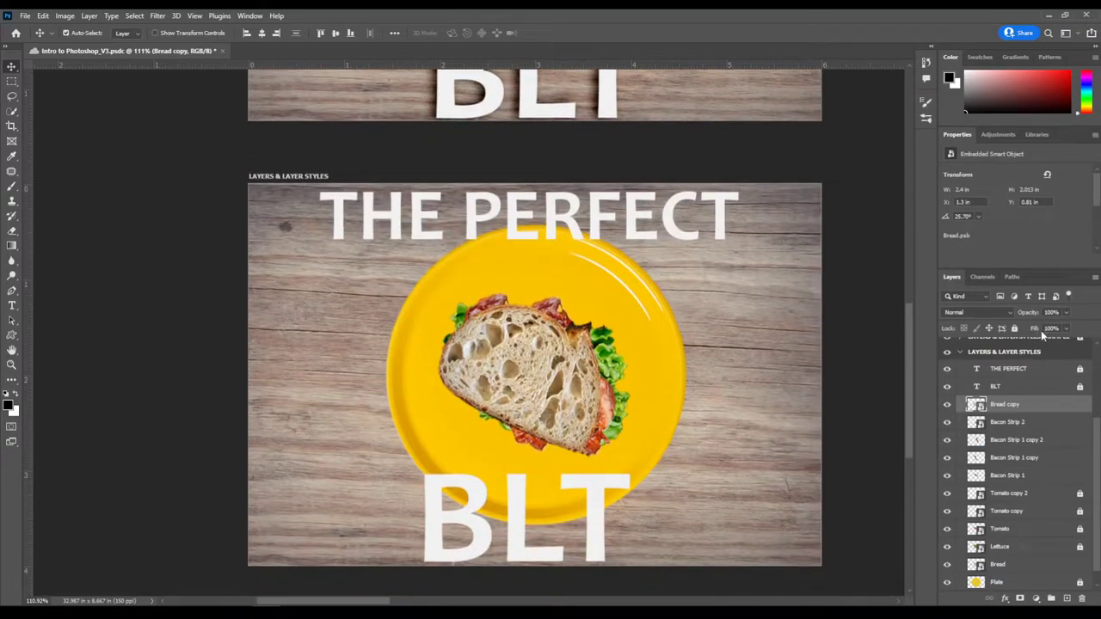
mouse_move(1020, 371)
mouse_down()
mouse_move(992, 515)
mouse_move(1002, 573)
mouse_move(990, 571)
mouse_move(1008, 542)
mouse_move(1005, 572)
mouse_up()
drag(527, 533, 538, 538)
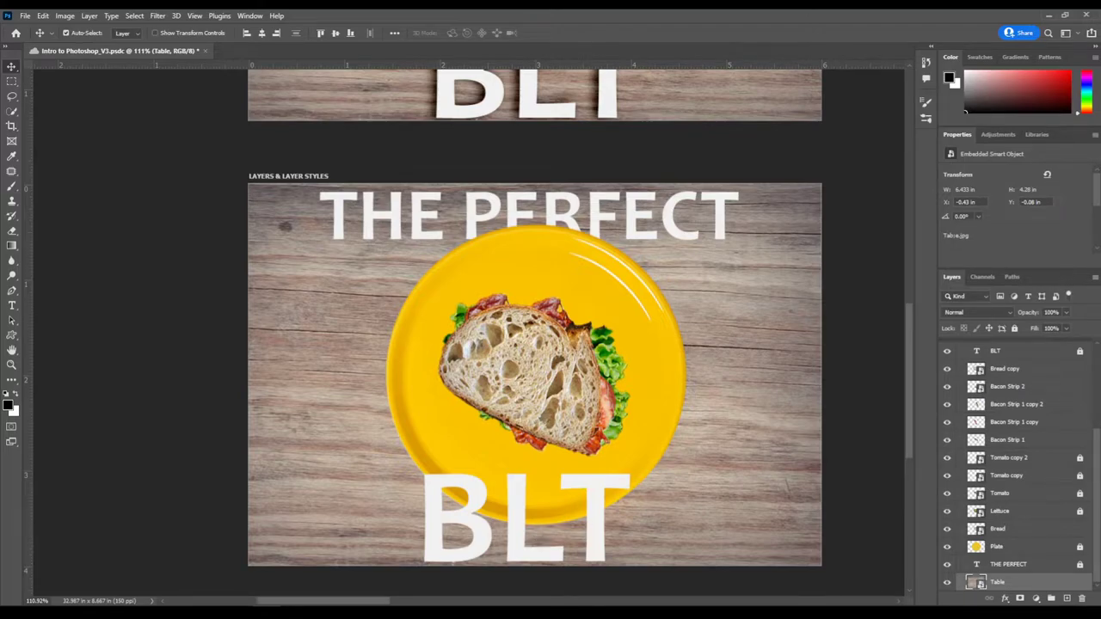
- Compare the example artboard with the assembled one, examining the shadows around the plate, sandwich and lettering
scroll(1015, 499, up, 5)
scroll(533, 334, up, 3)
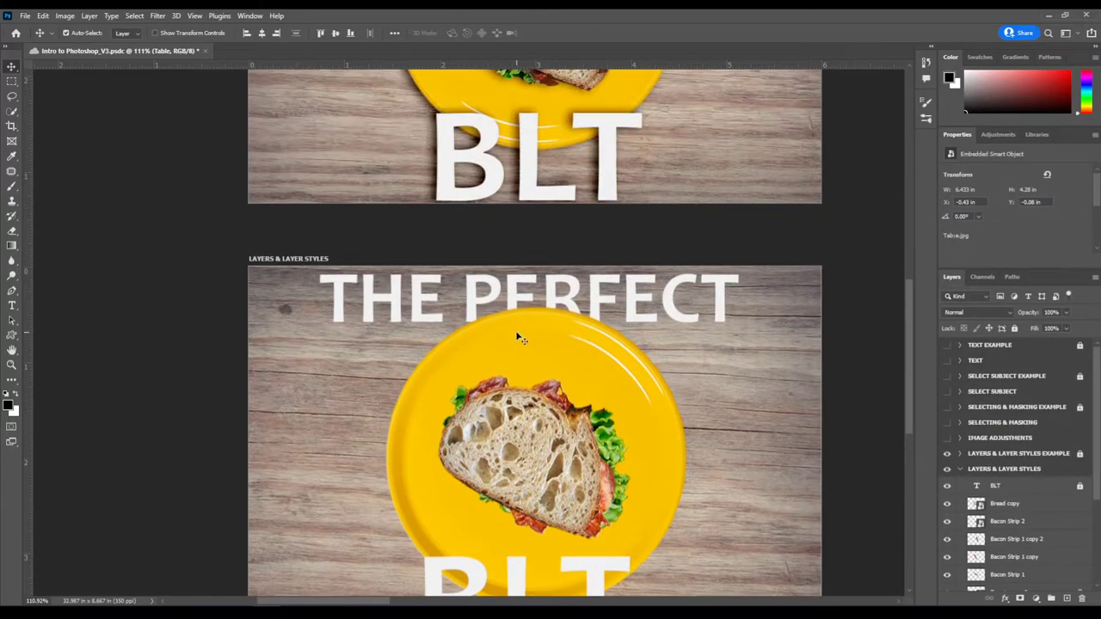
scroll(520, 335, down, 3)
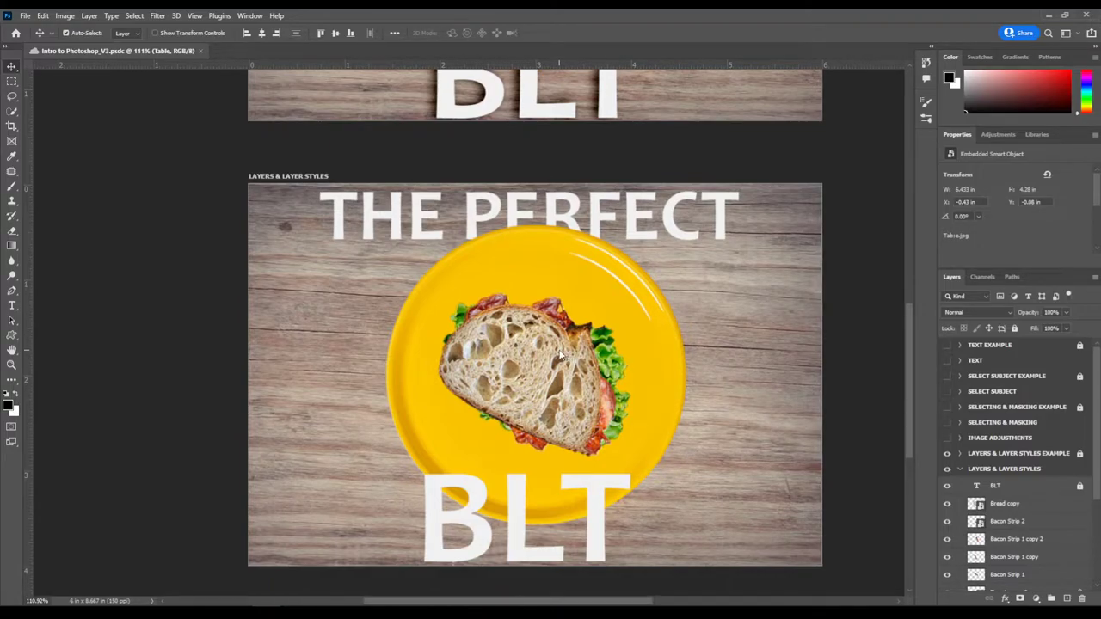
scroll(559, 353, up, 5)
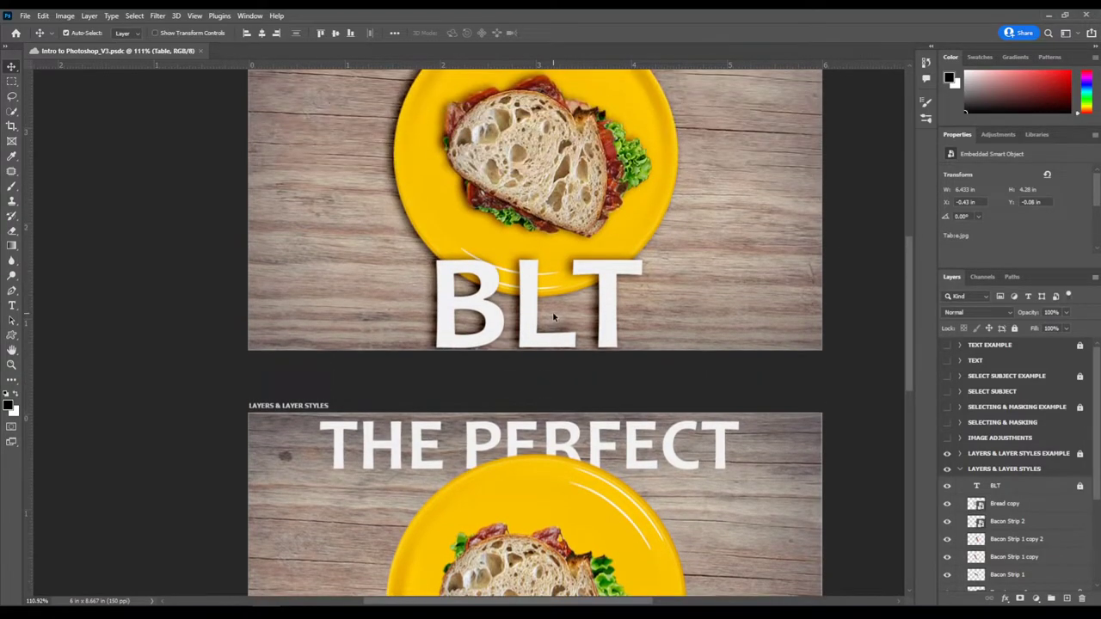
scroll(555, 319, up, 2)
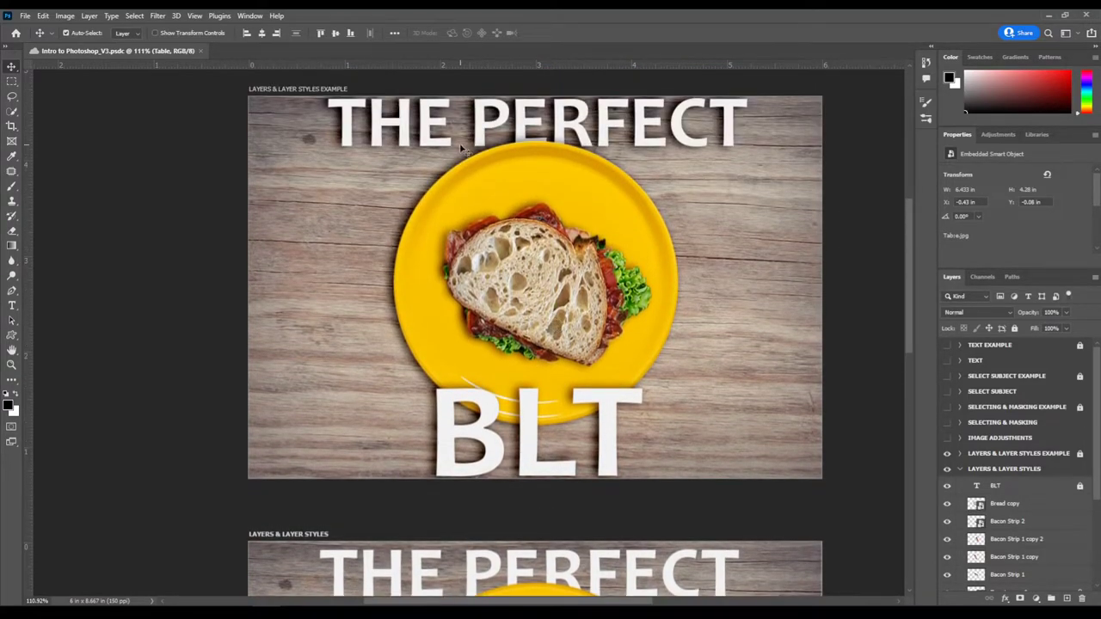
scroll(507, 328, down, 4)
scroll(506, 329, up, 2)
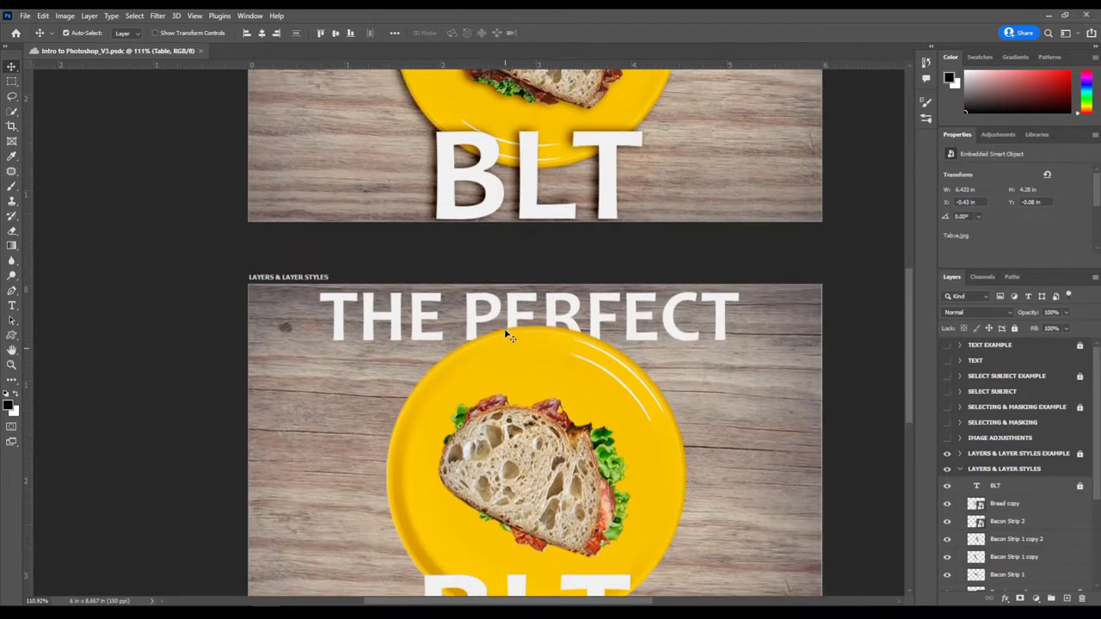
scroll(507, 336, up, 2)
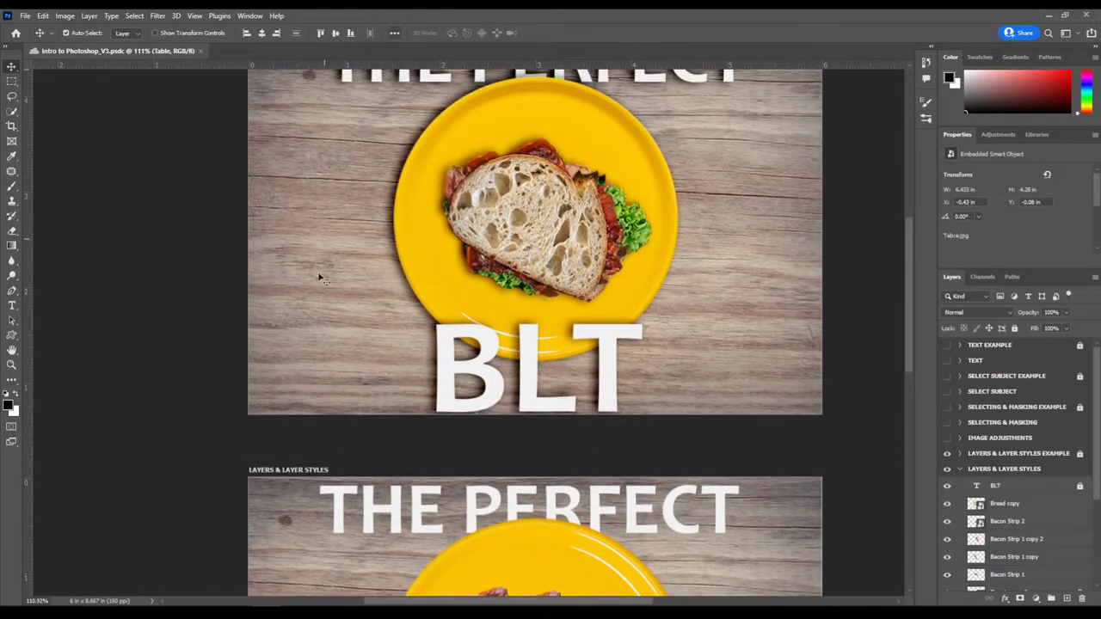
scroll(535, 465, down, 3)
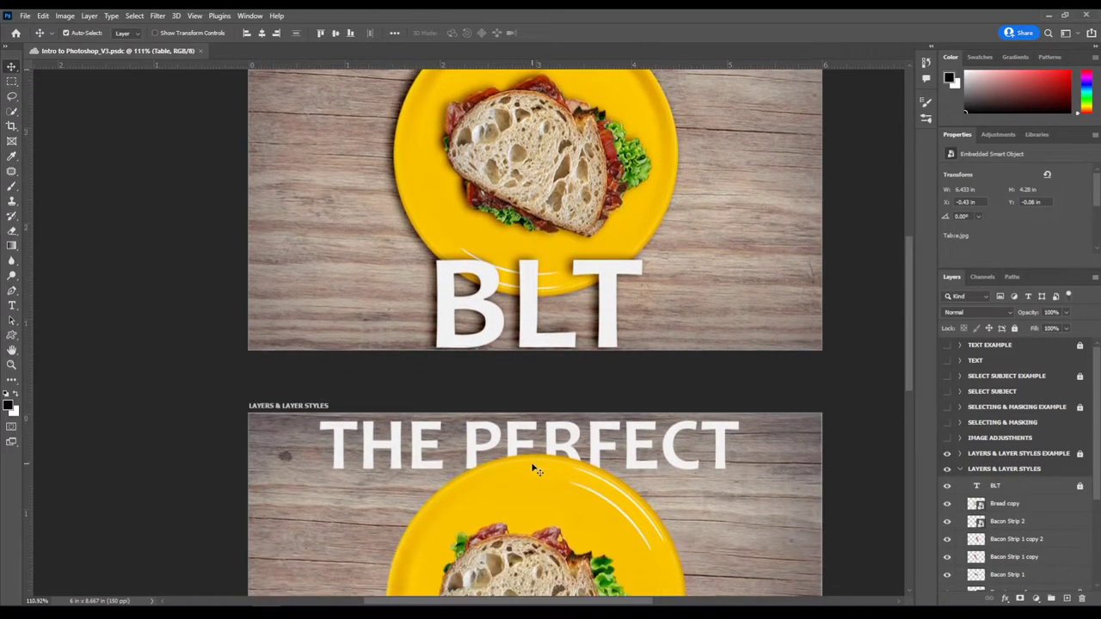
scroll(534, 469, down, 4)
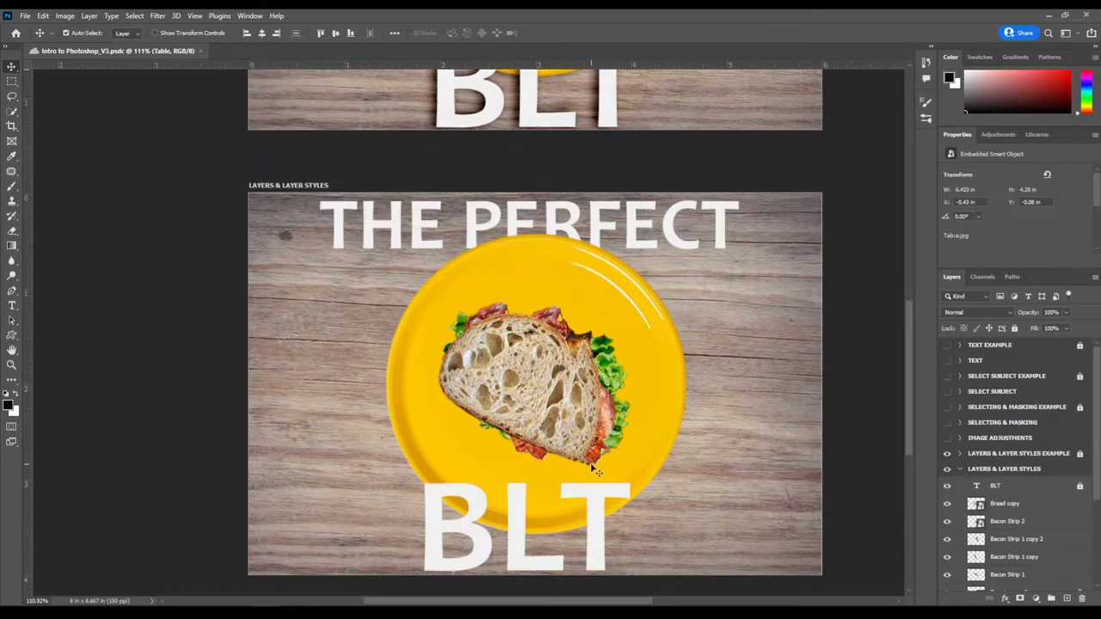
scroll(596, 471, down, 1)
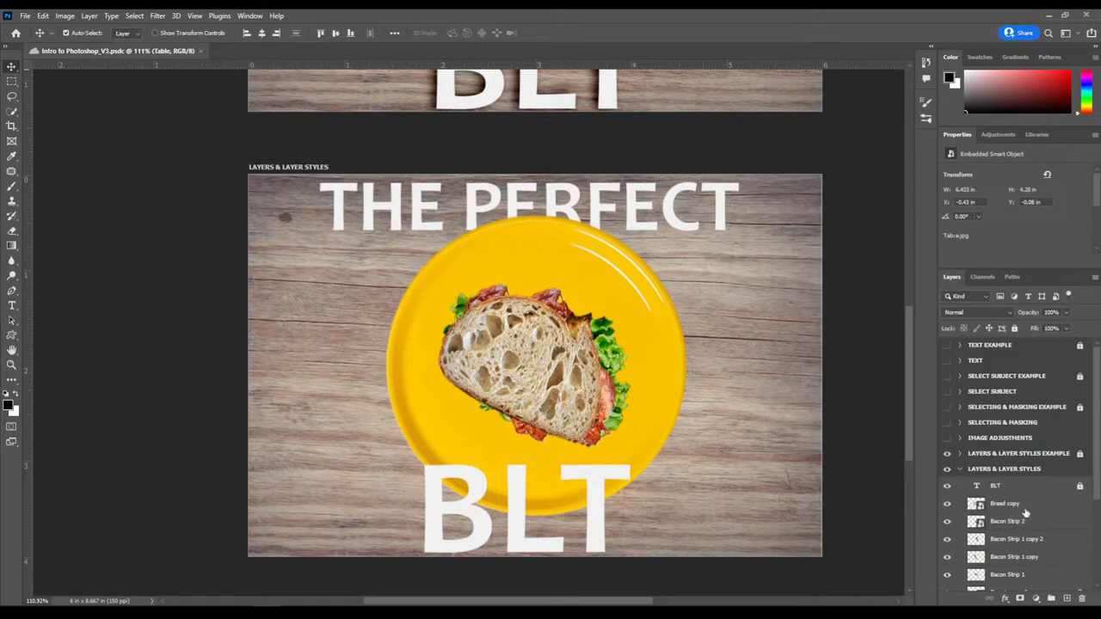
- Unlock the Plate layer and add a Drop Shadow layer style, keeping its settings dialog clear of the plate
scroll(1011, 515, down, 5)
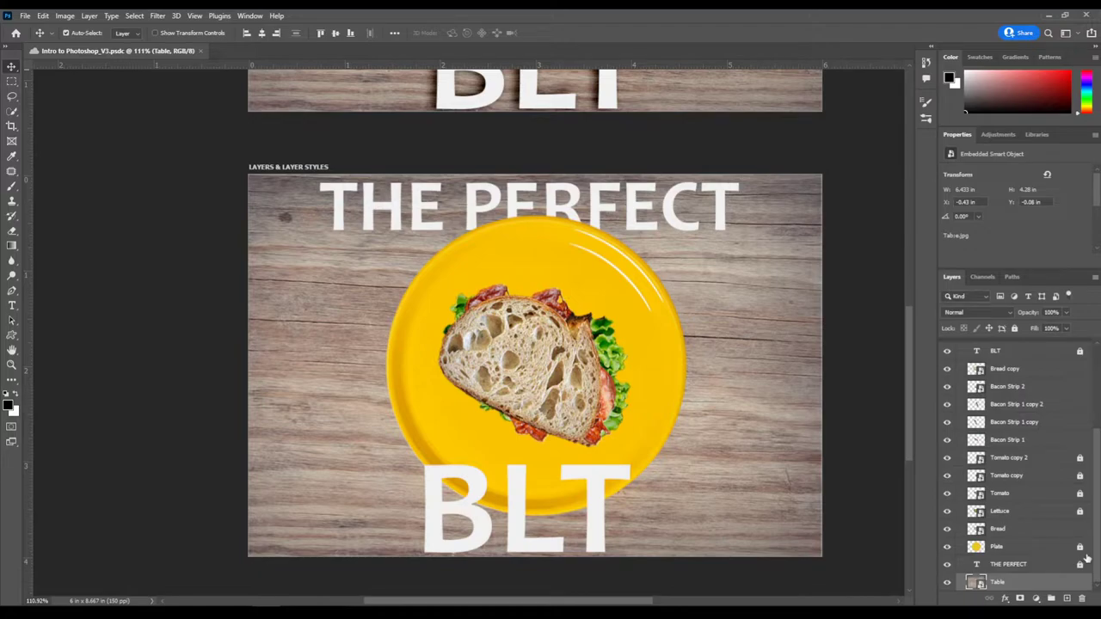
click(1050, 553)
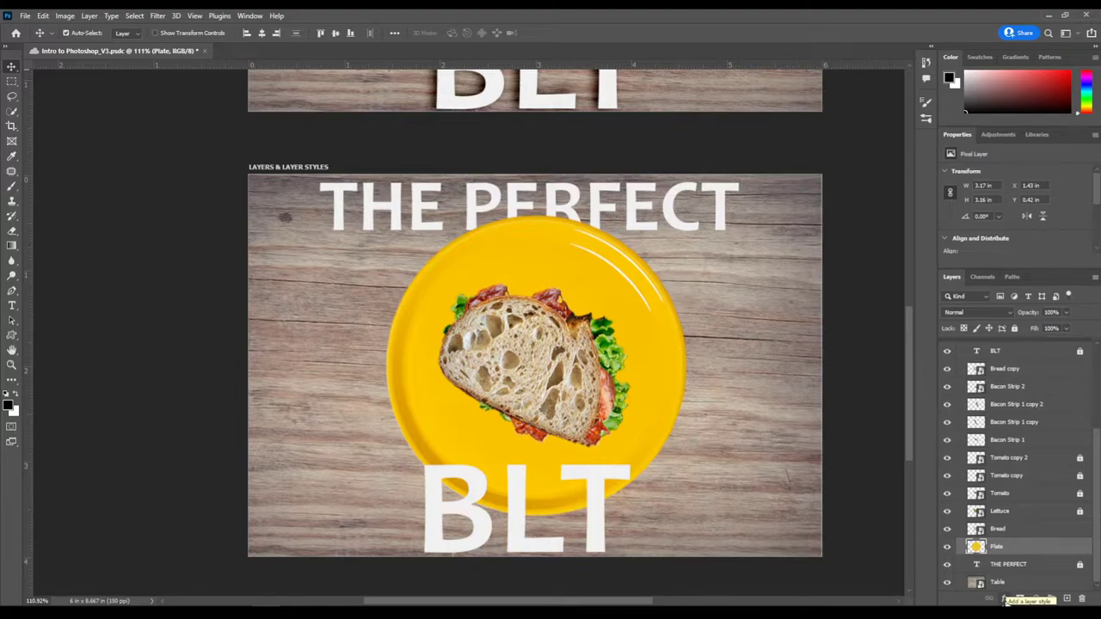
click(90, 16)
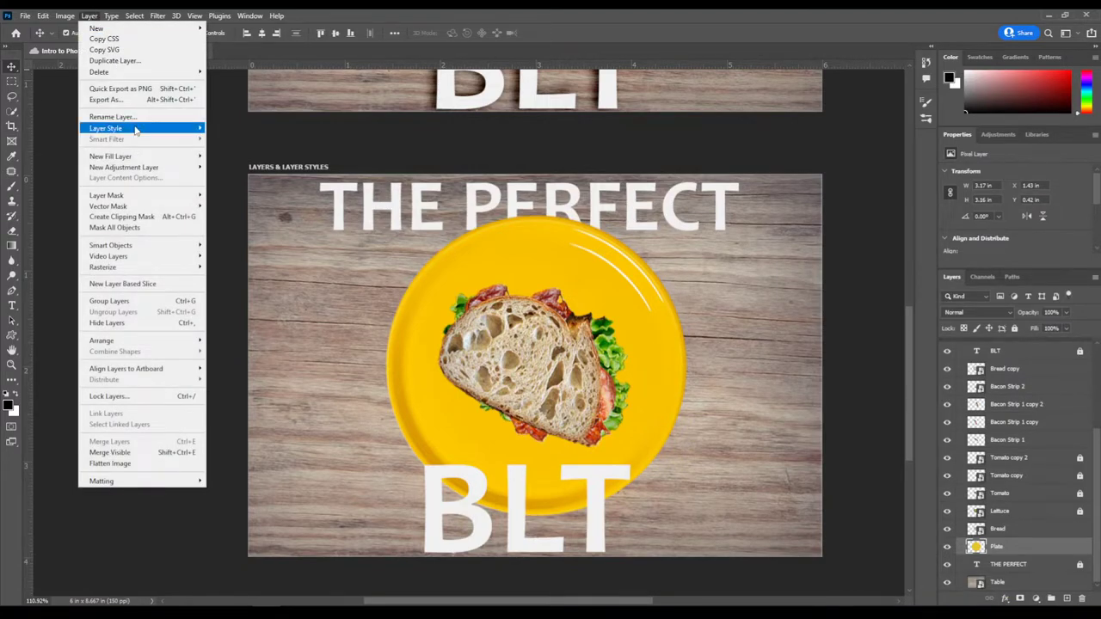
mouse_move(137, 128)
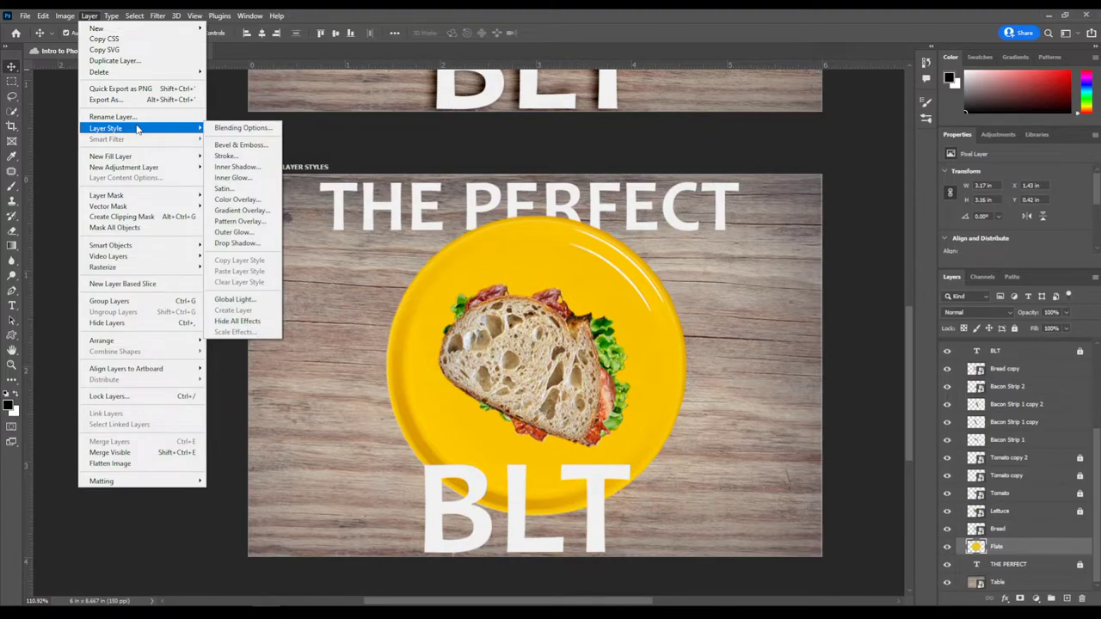
click(955, 605)
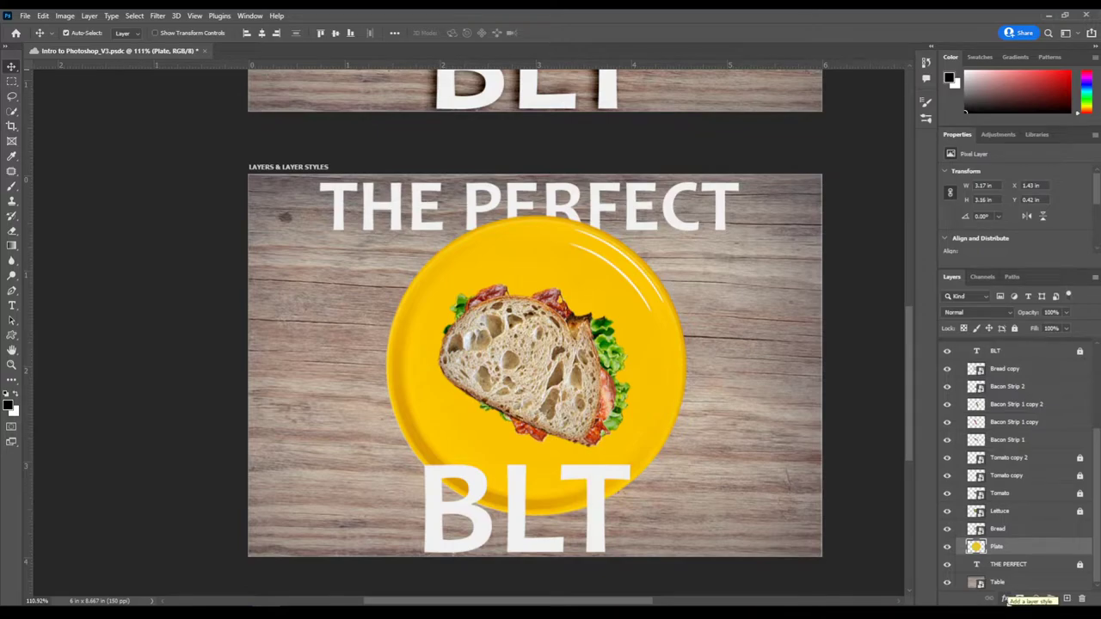
click(1009, 600)
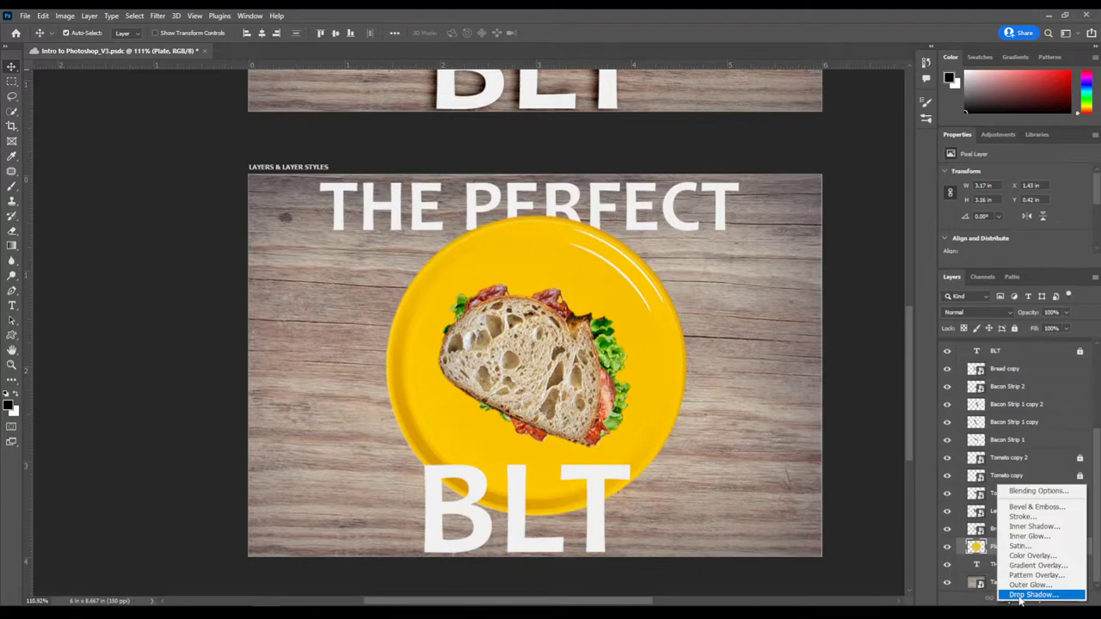
click(1020, 599)
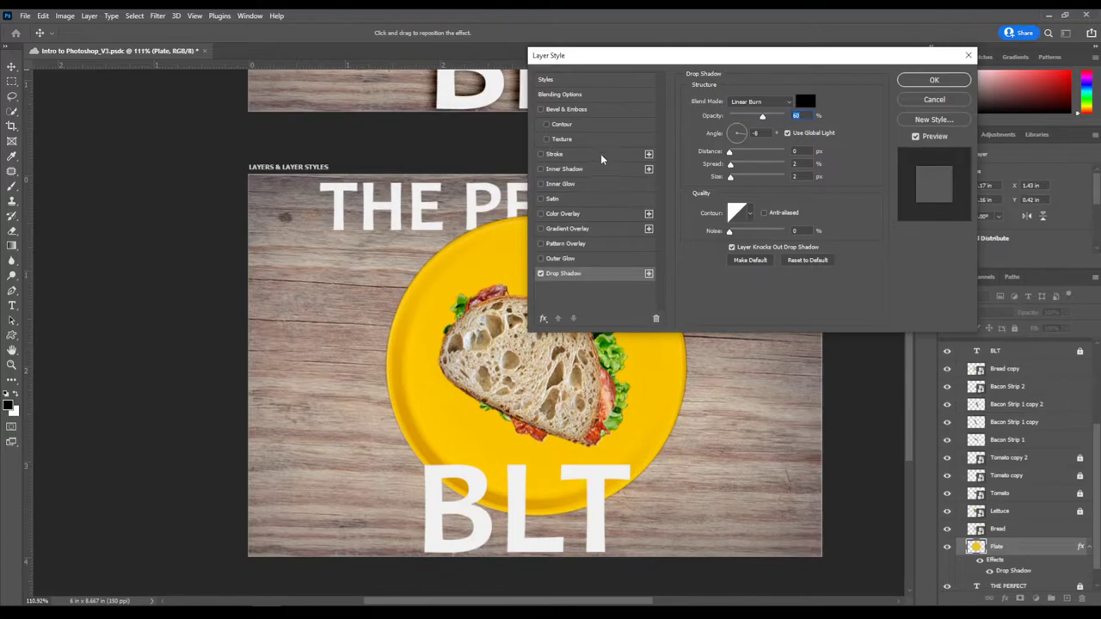
drag(665, 57, 757, 41)
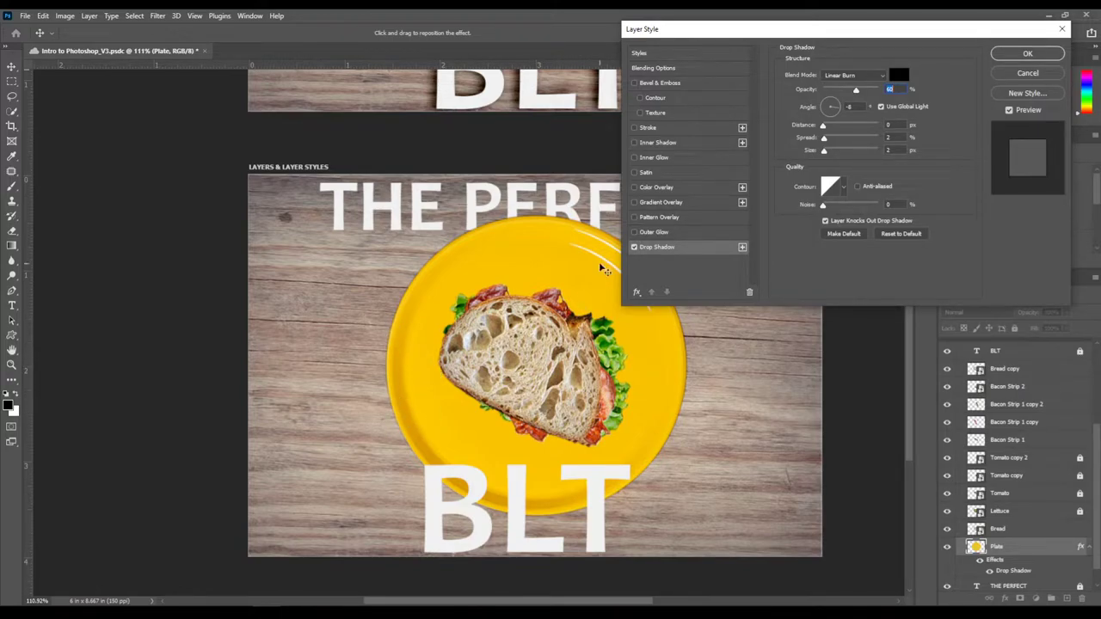
- Toggle the Plate's drop shadow off and on to compare the plate's edge with and without it
click(635, 248)
click(635, 248)
click(635, 248)
click(635, 247)
click(635, 248)
click(635, 248)
click(635, 248)
- Set the Plate's drop shadow to 41% opacity, 42° angle, 5 px distance, 8% spread and 9 px size
mouse_move(857, 92)
mouse_down()
mouse_move(895, 91)
mouse_move(852, 93)
mouse_move(869, 91)
mouse_up()
click(897, 78)
click(869, 91)
drag(871, 93, 868, 92)
mouse_move(430, 327)
mouse_down()
mouse_move(387, 310)
mouse_move(315, 352)
mouse_move(438, 393)
mouse_move(461, 305)
mouse_move(375, 340)
mouse_move(427, 336)
mouse_move(416, 342)
mouse_move(428, 327)
mouse_up()
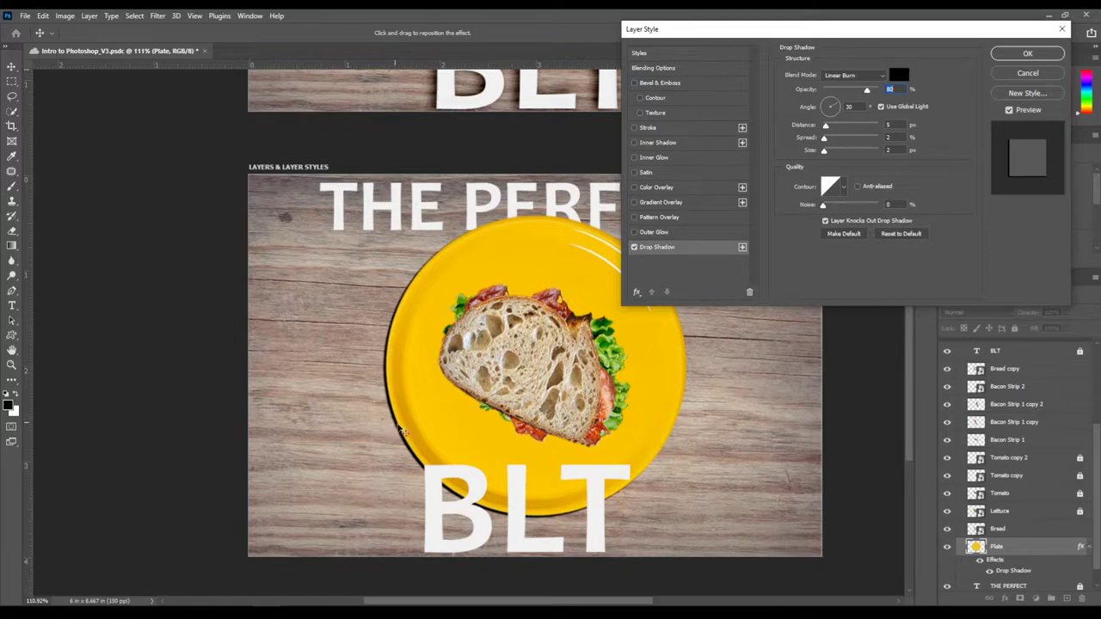
drag(869, 91, 846, 93)
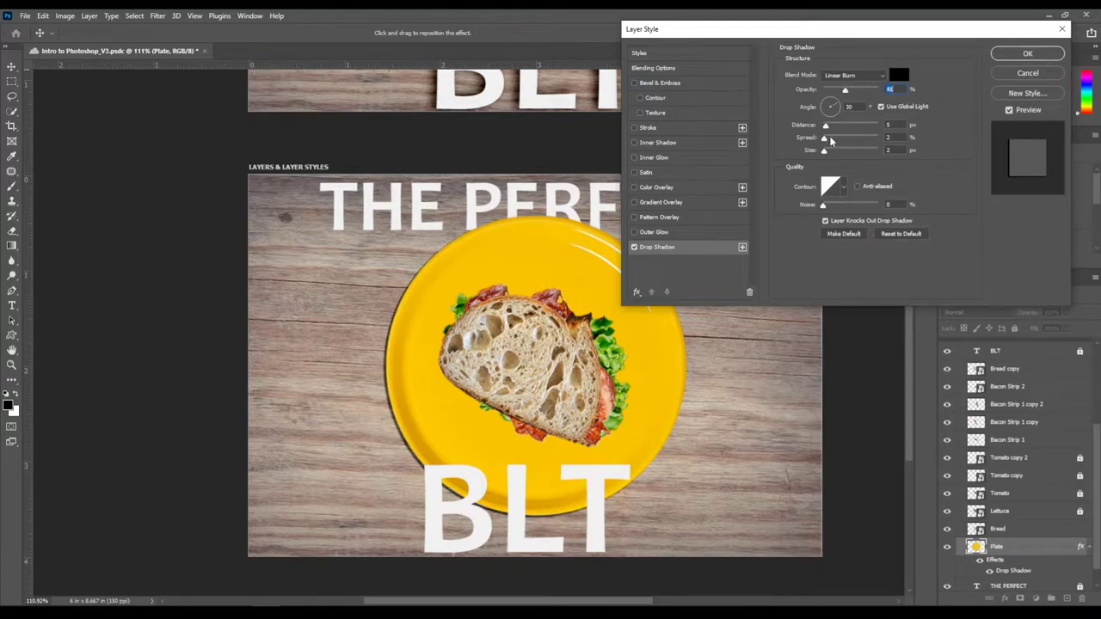
drag(824, 152, 873, 127)
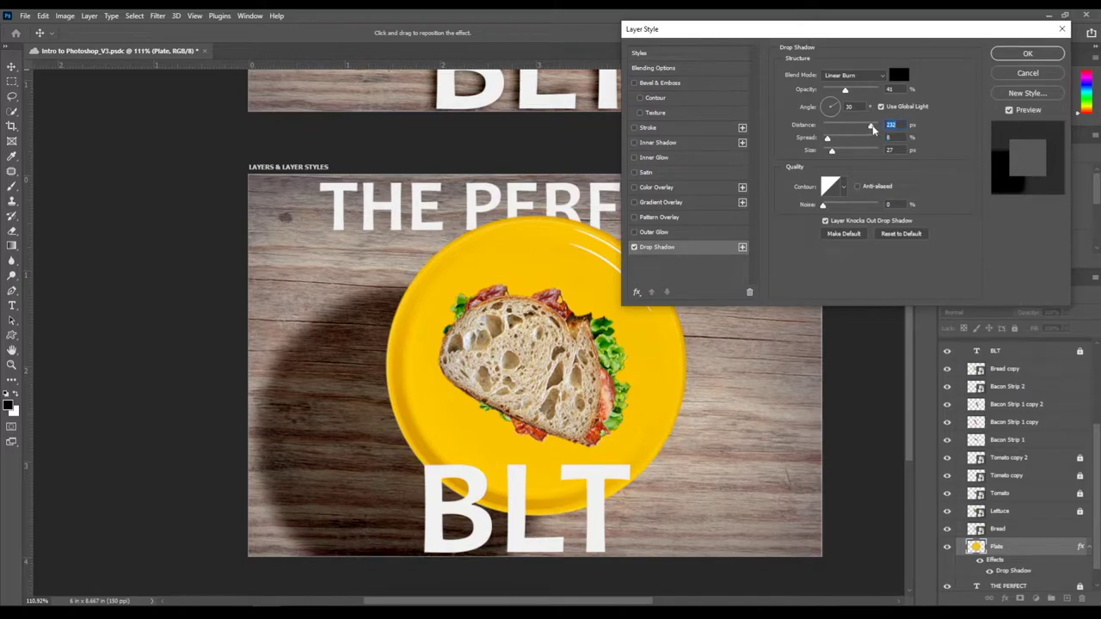
drag(328, 431, 446, 401)
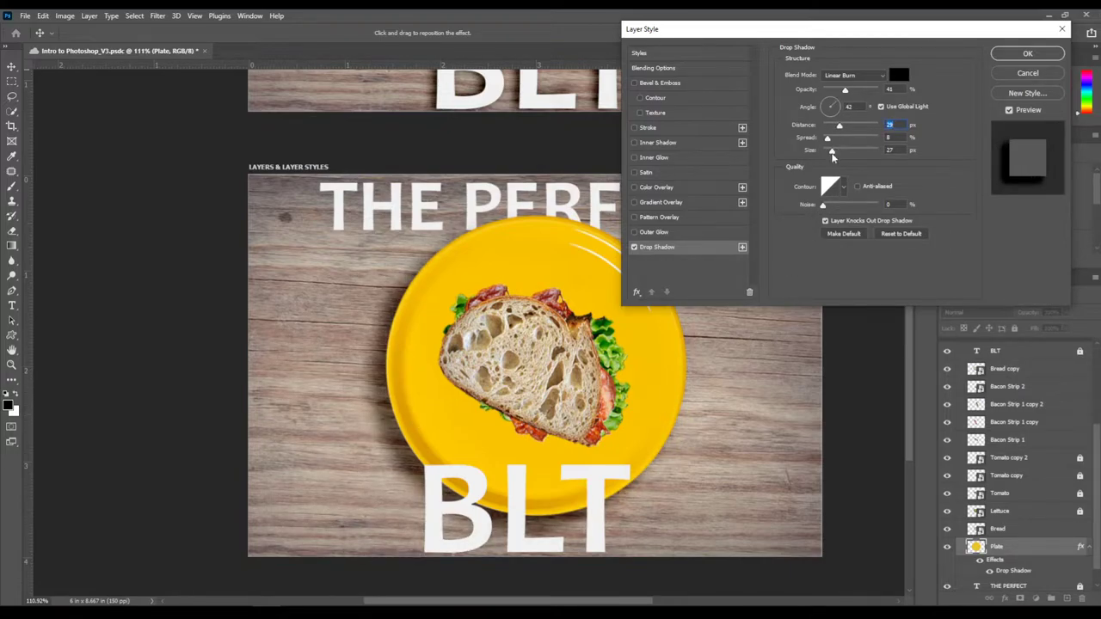
drag(832, 151, 827, 130)
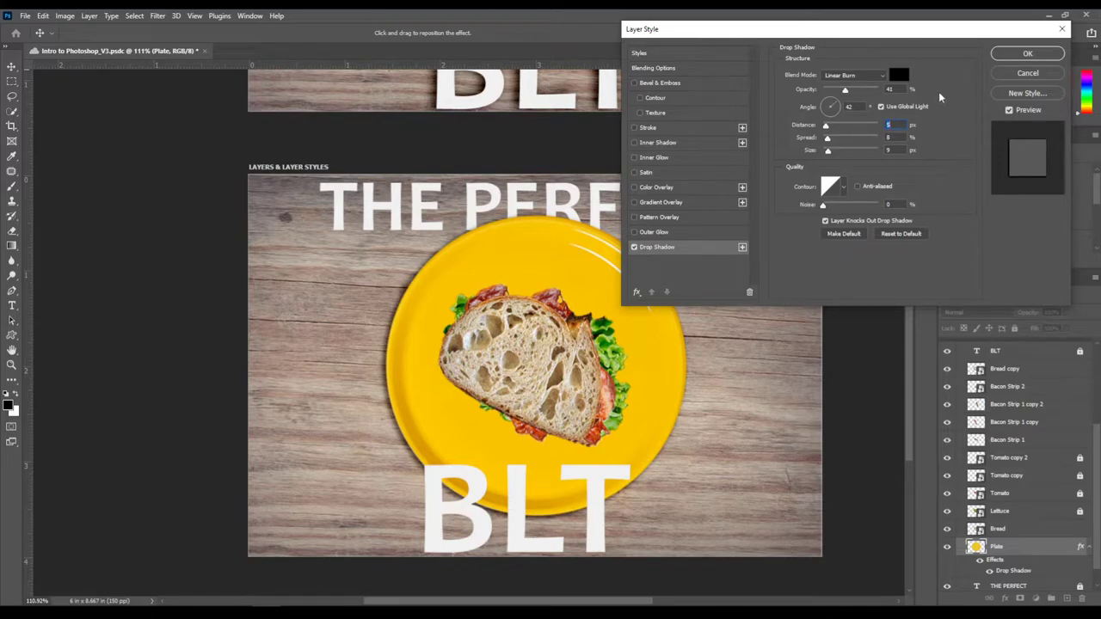
click(1026, 54)
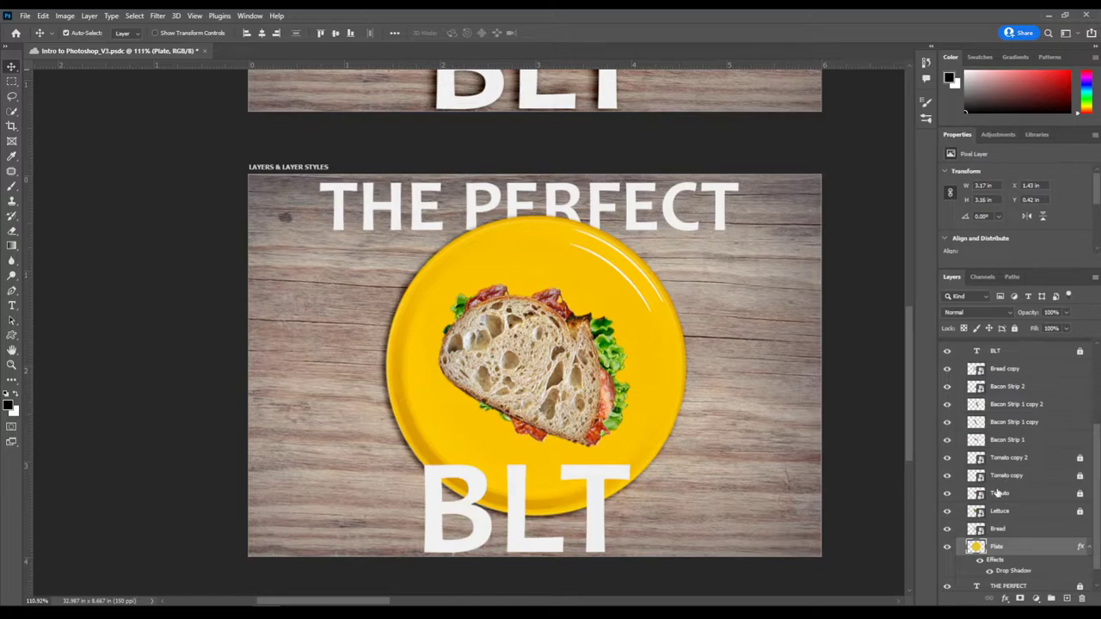
click(1000, 529)
click(1005, 599)
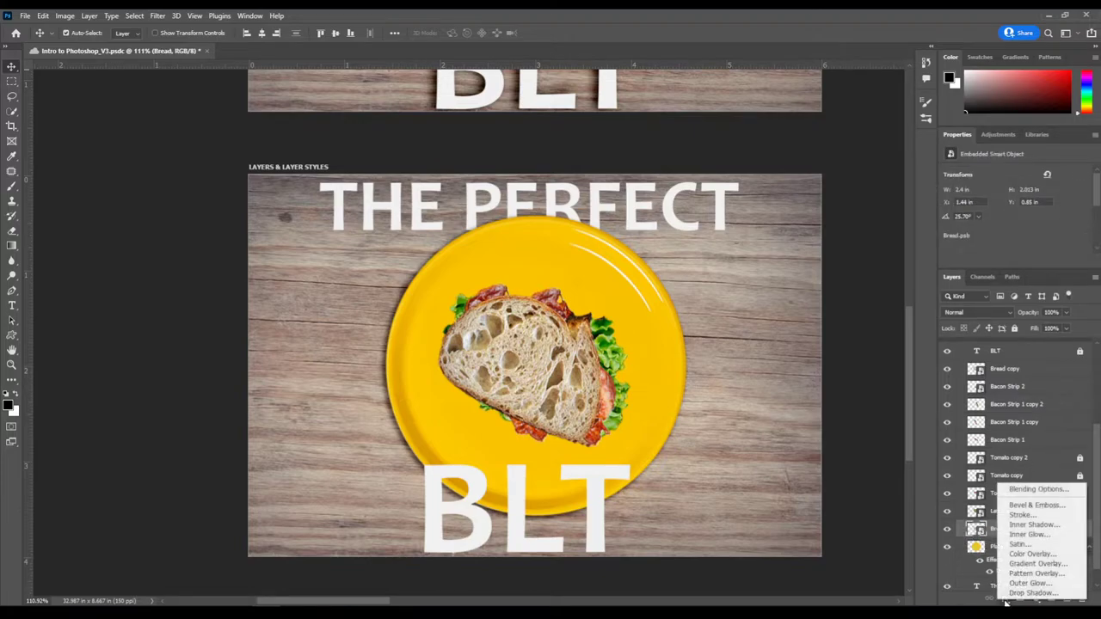
click(1024, 594)
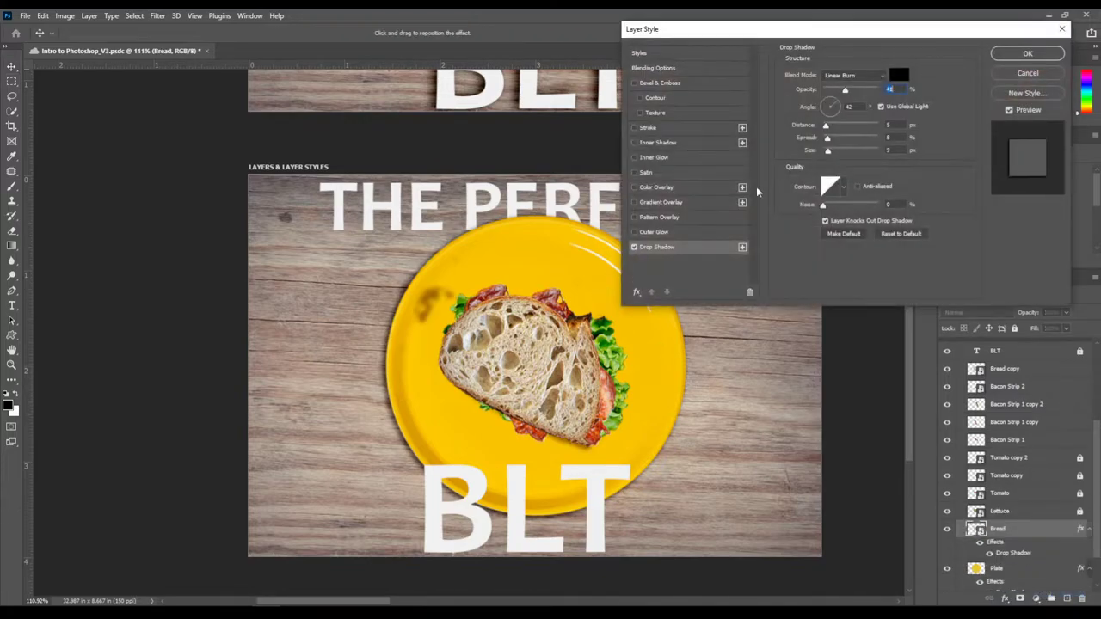
click(1027, 73)
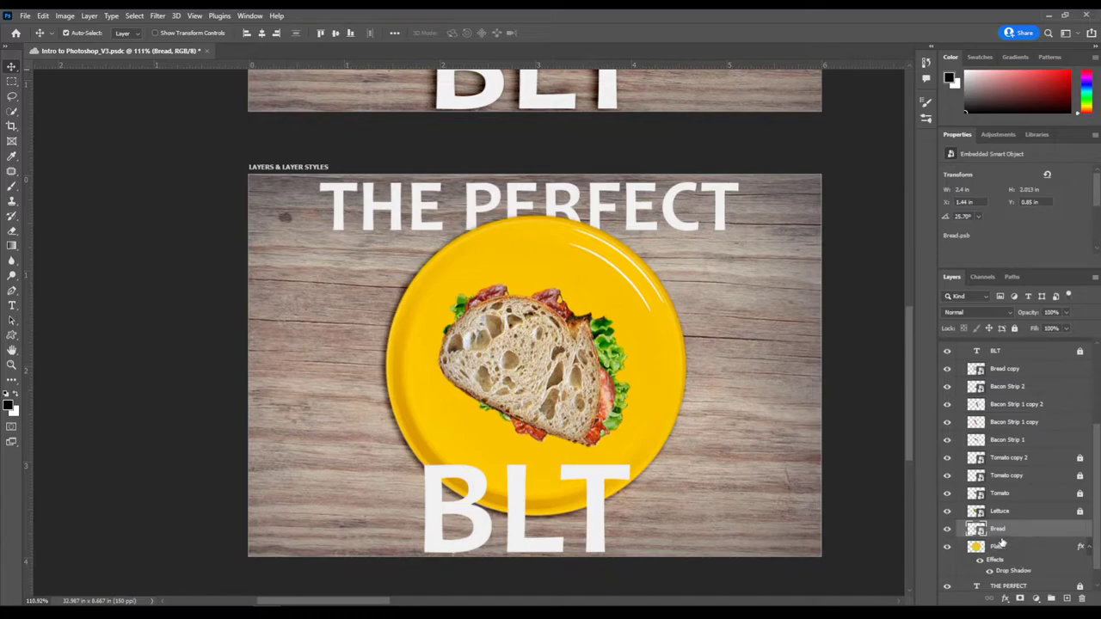
- Unlock the Lettuce layer, the three Tomato layers, and the BLT and THE PERFECT text layers
click(1080, 511)
click(1080, 493)
click(1079, 458)
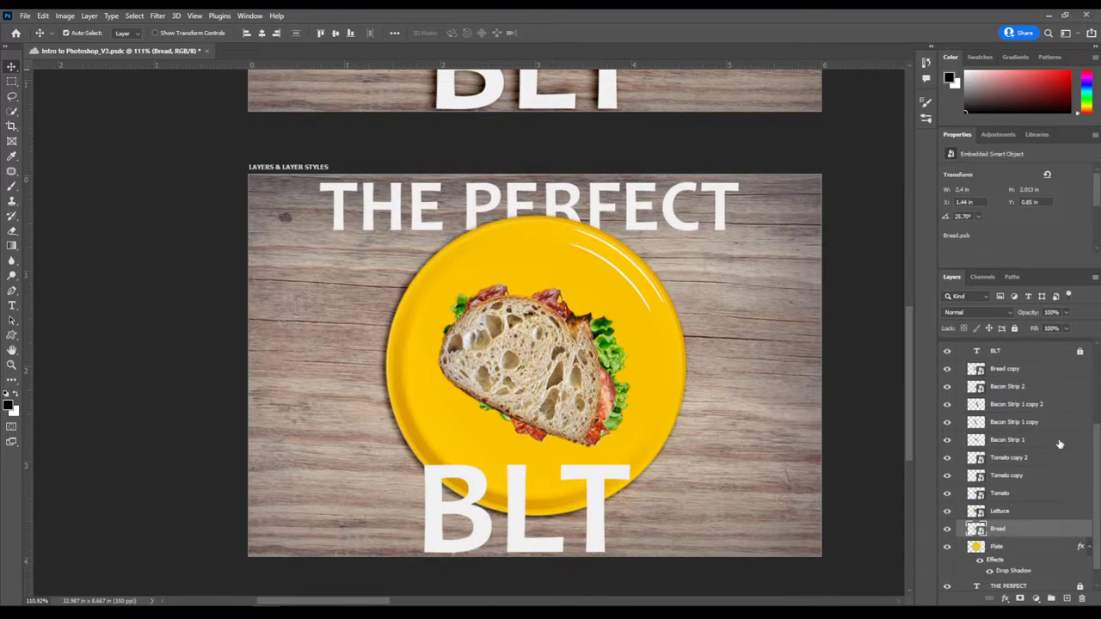
click(1080, 351)
scroll(1023, 534, down, 1)
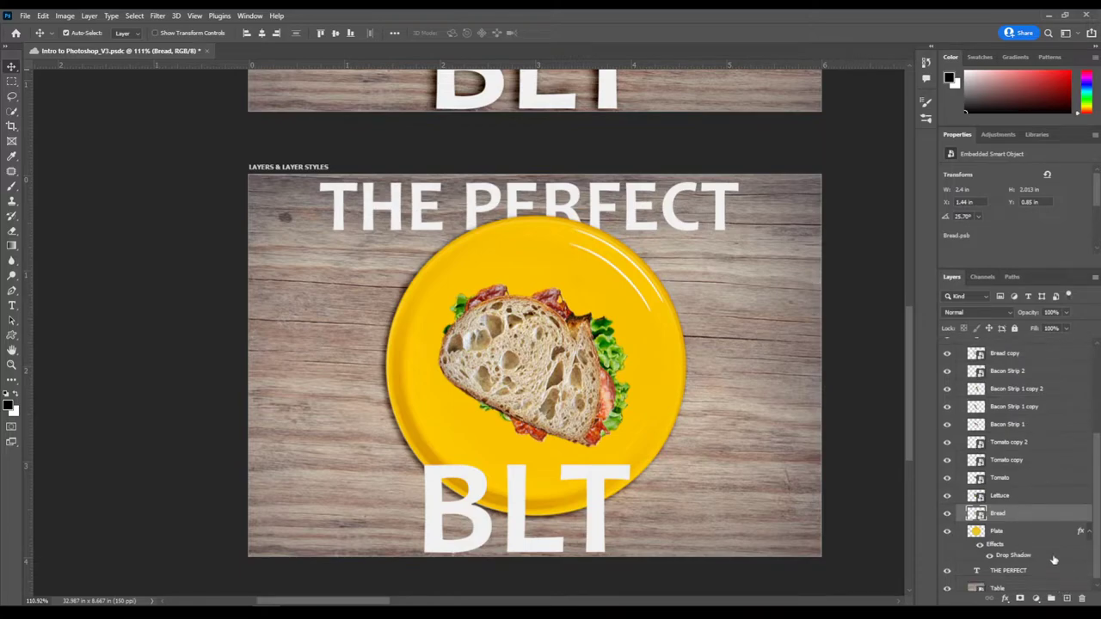
- Copy the Plate layer's drop shadow style and paste it onto the Lettuce layer
click(1019, 533)
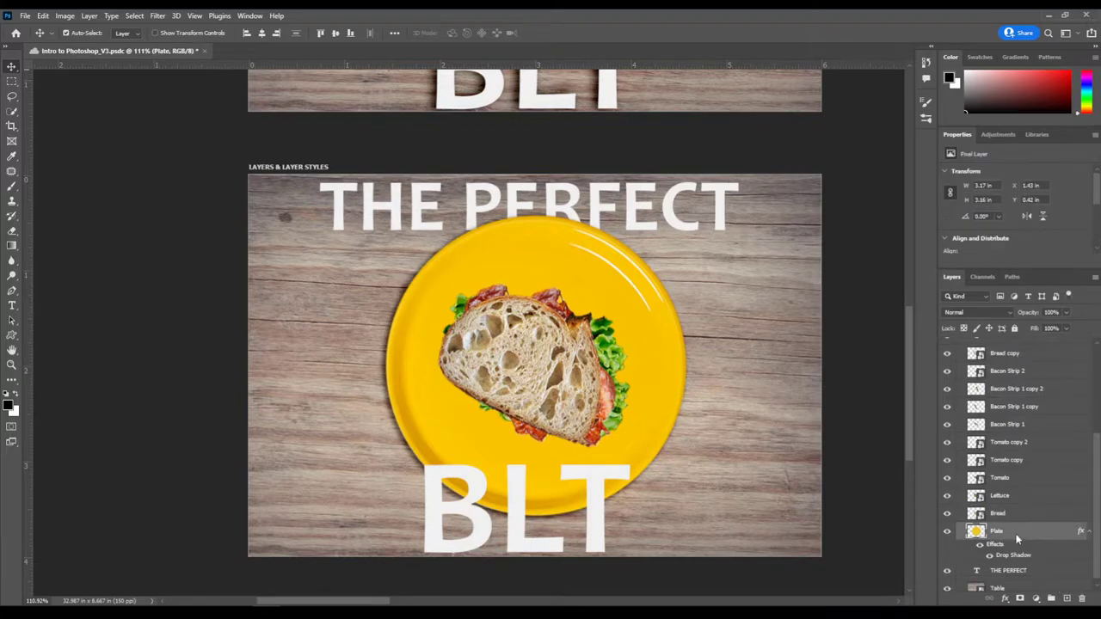
right_click(1017, 538)
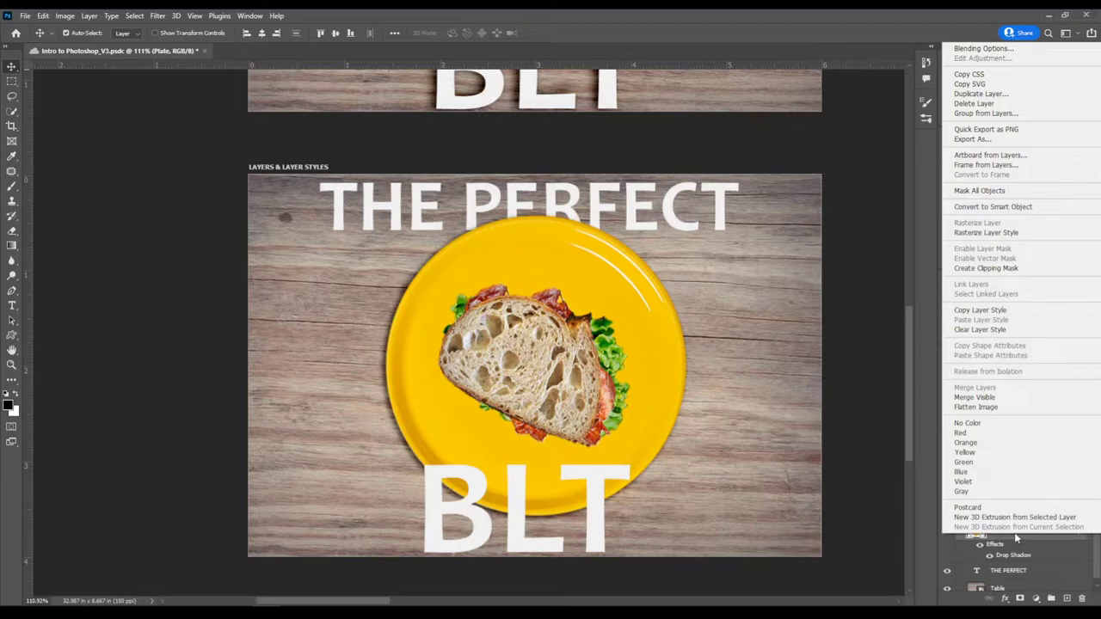
click(979, 312)
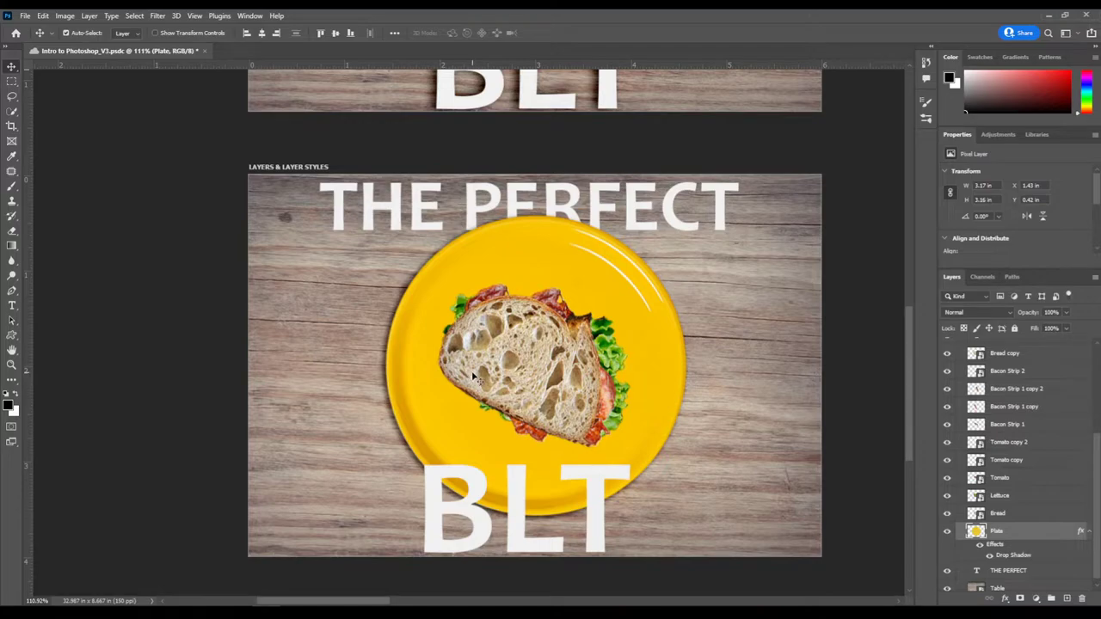
click(1037, 503)
right_click(1037, 505)
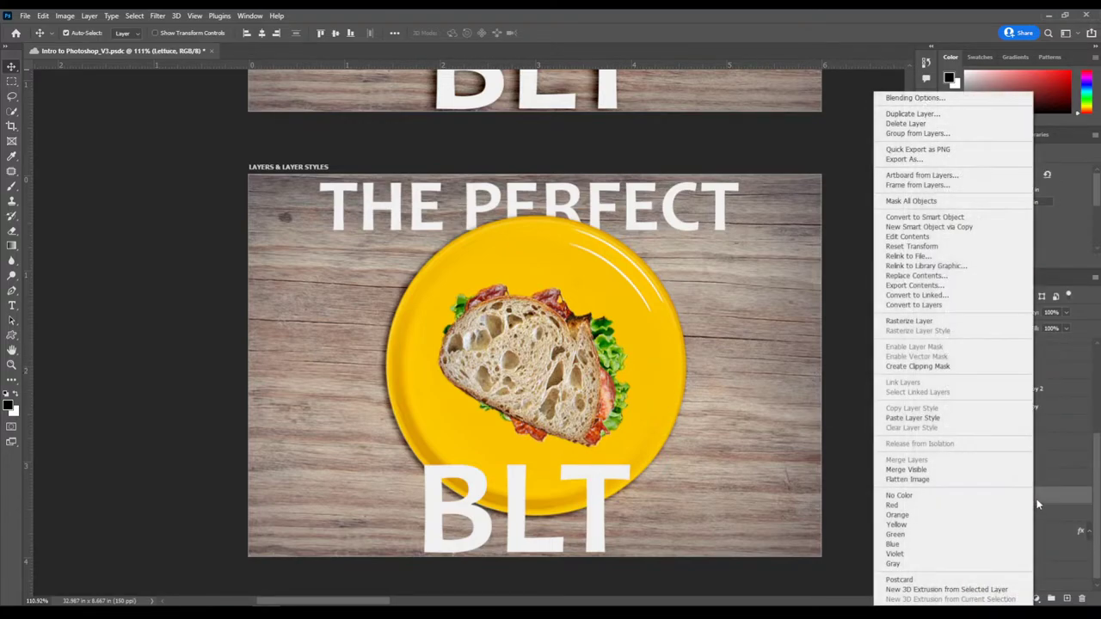
click(942, 419)
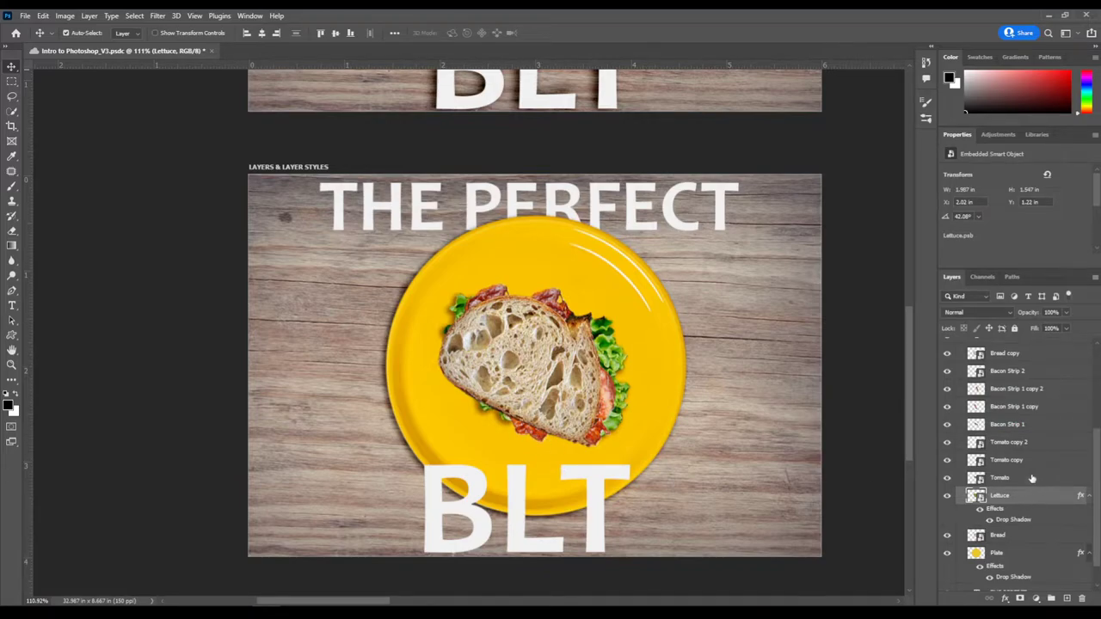
- Paste the copied drop shadow style onto the Bacon Strip 2, Bacon Strip 1 copy 2 and Bacon Strip 1 copy layers
right_click(1034, 373)
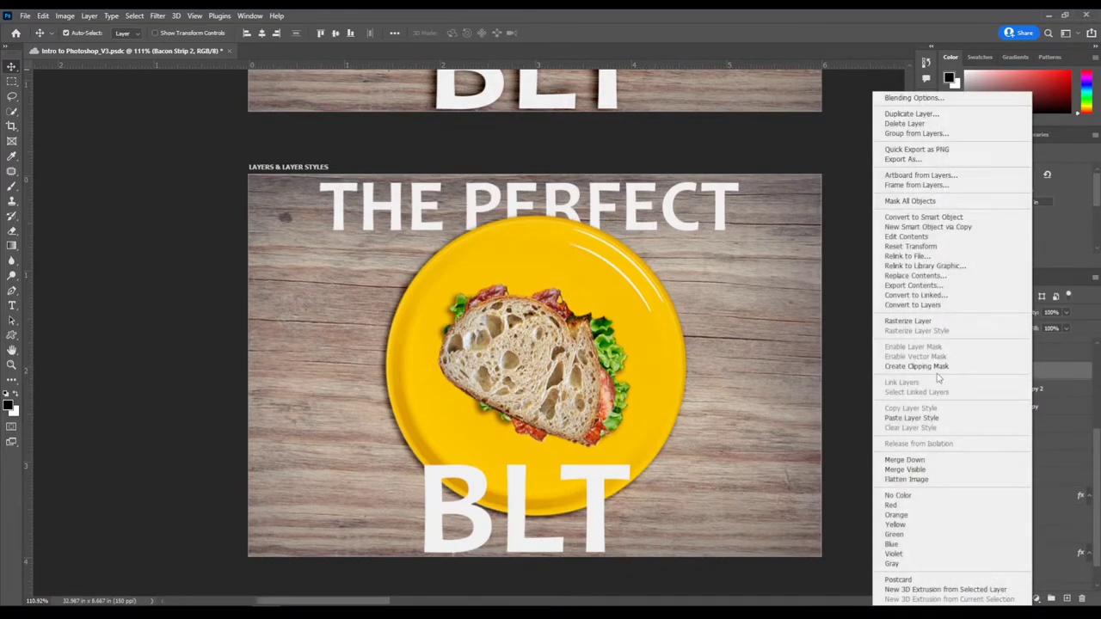
click(908, 418)
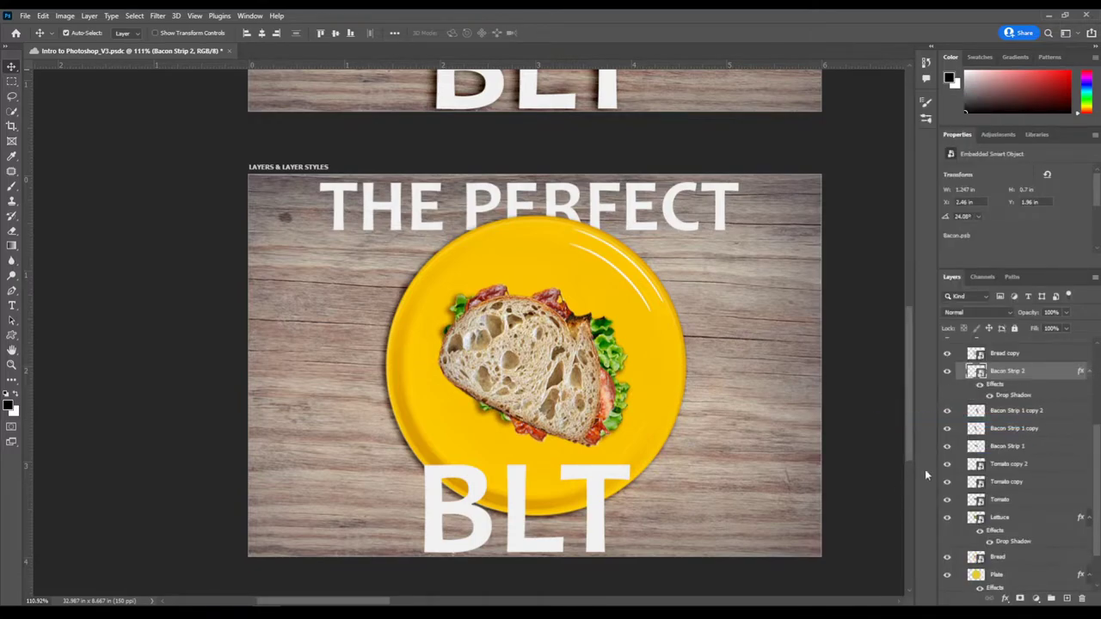
right_click(1029, 414)
click(906, 392)
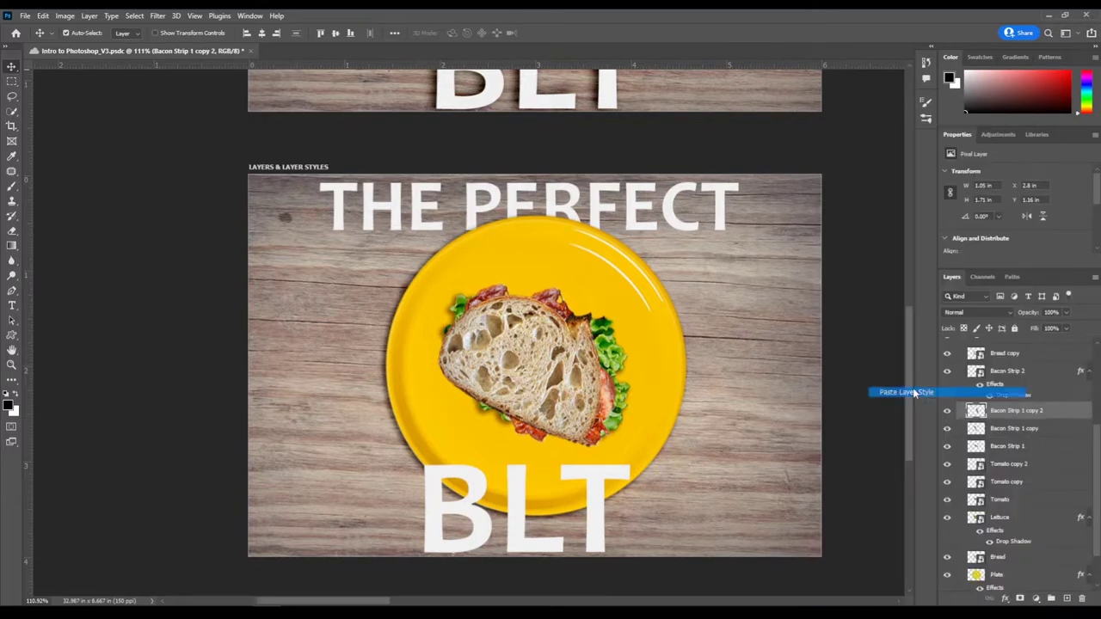
right_click(1017, 451)
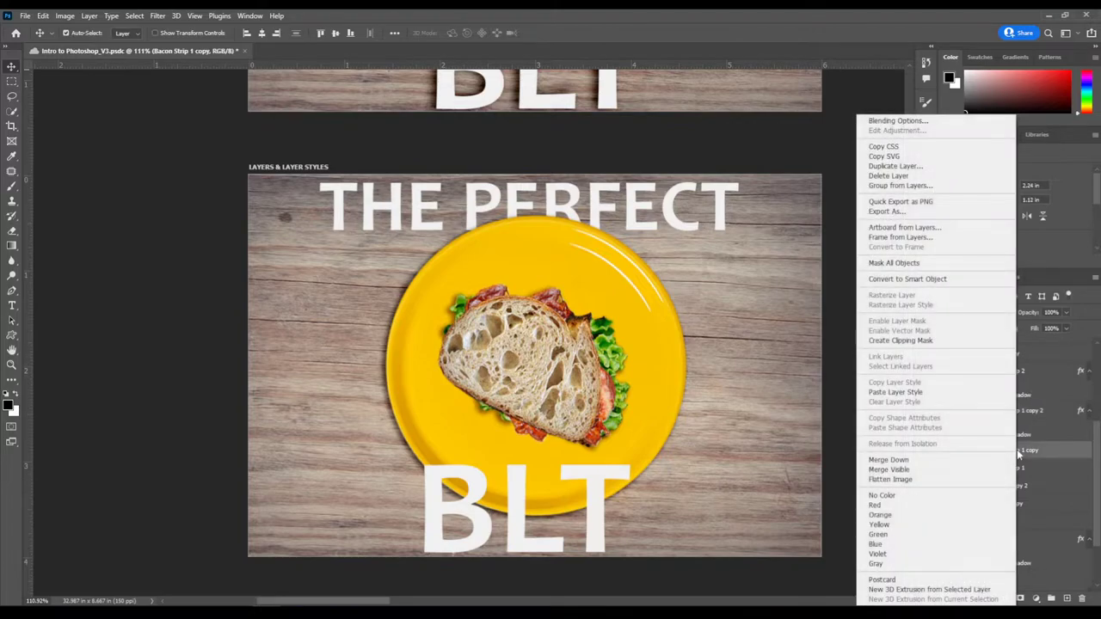
click(908, 392)
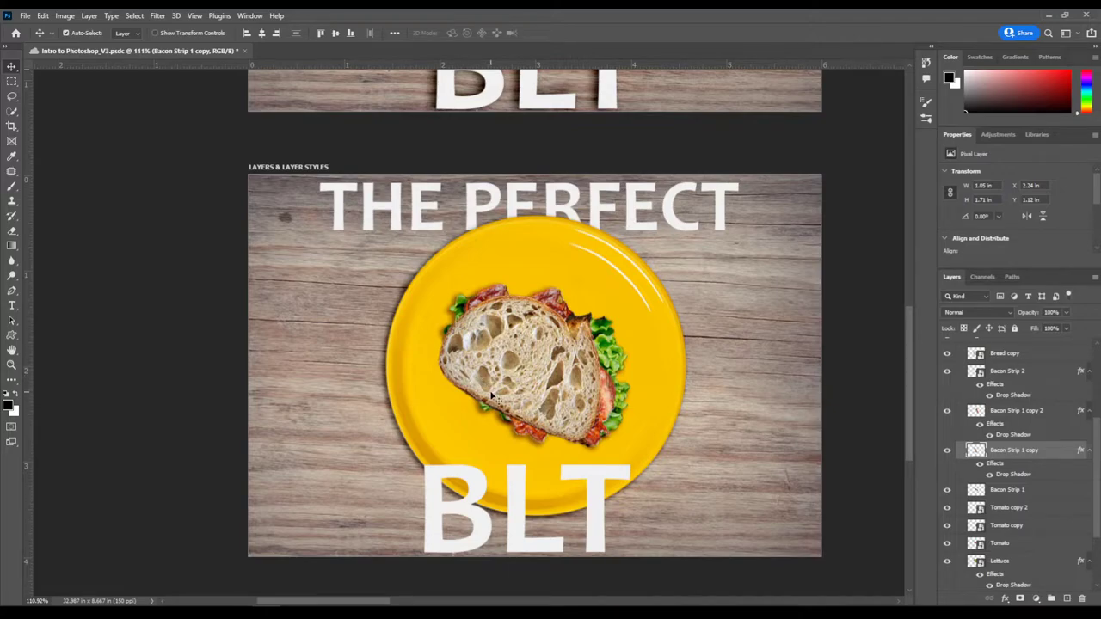
- Paste the copied layer style onto the Bread copy layer and turn off that layer's Drop Shadow effect
scroll(1021, 409, up, 1)
click(1005, 384)
right_click(1005, 384)
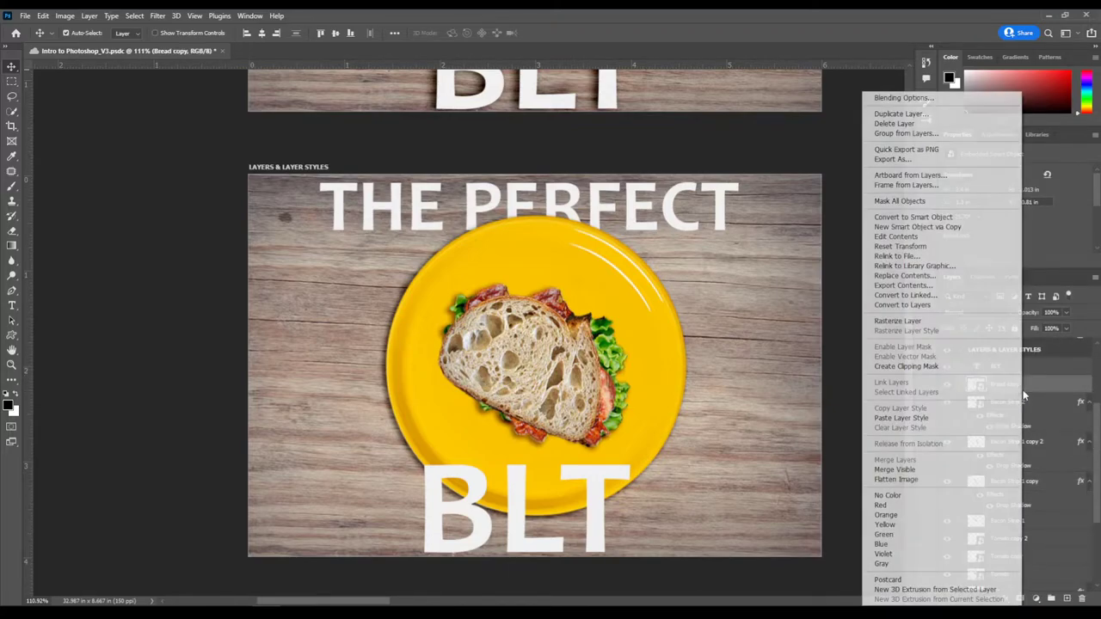
click(911, 418)
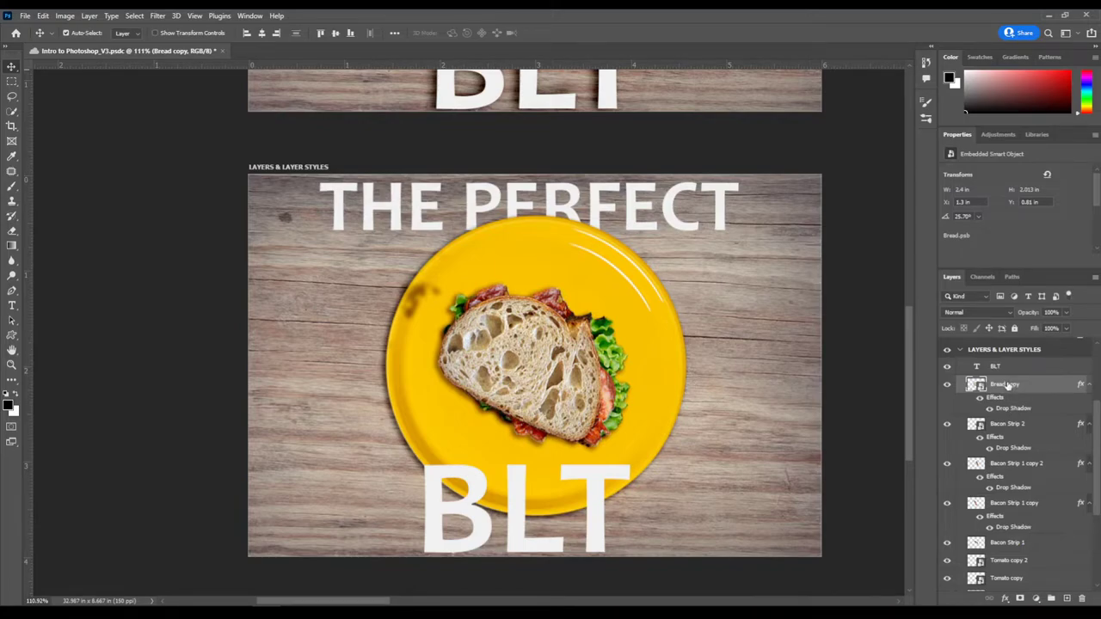
click(991, 410)
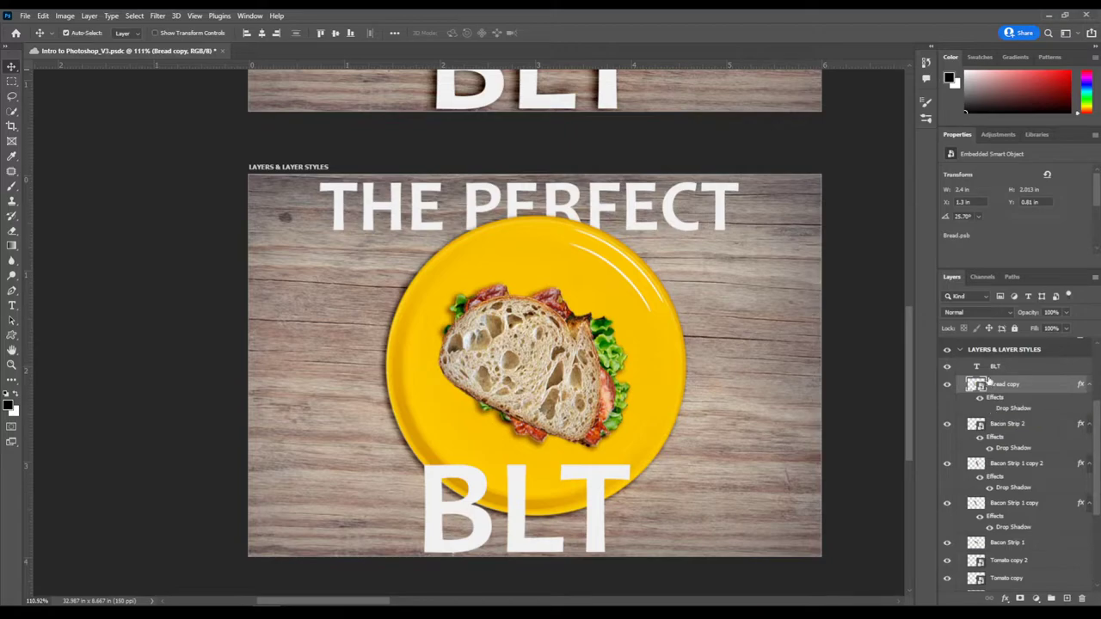
- Paste the copied drop shadow style onto the BLT and THE PERFECT text layers
click(1015, 369)
right_click(1015, 369)
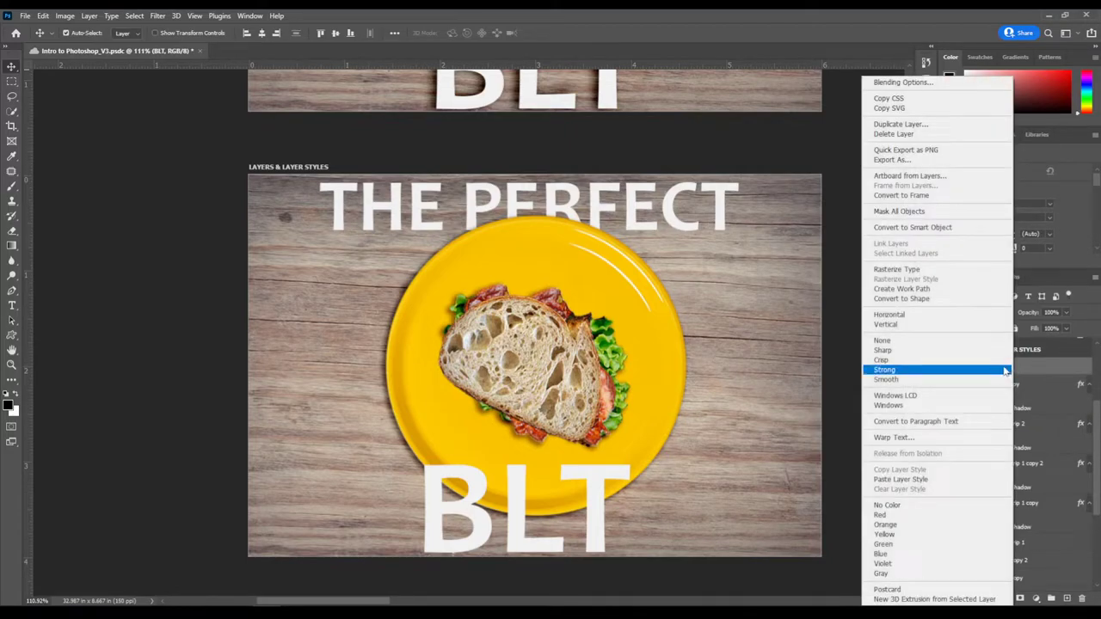
click(910, 483)
scroll(1041, 559, down, 2)
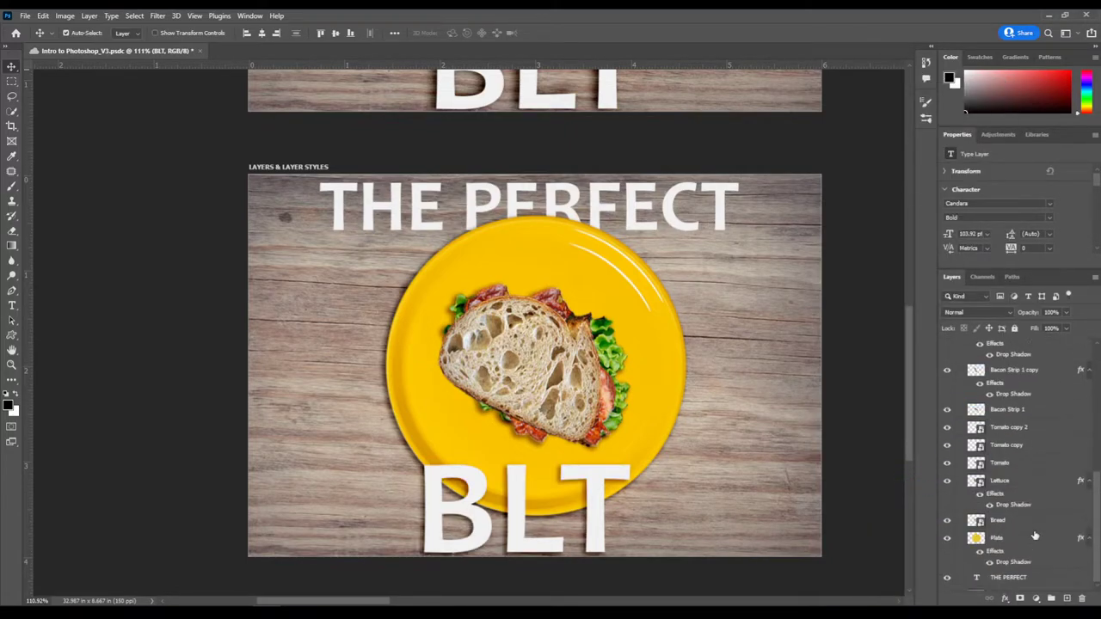
right_click(1030, 567)
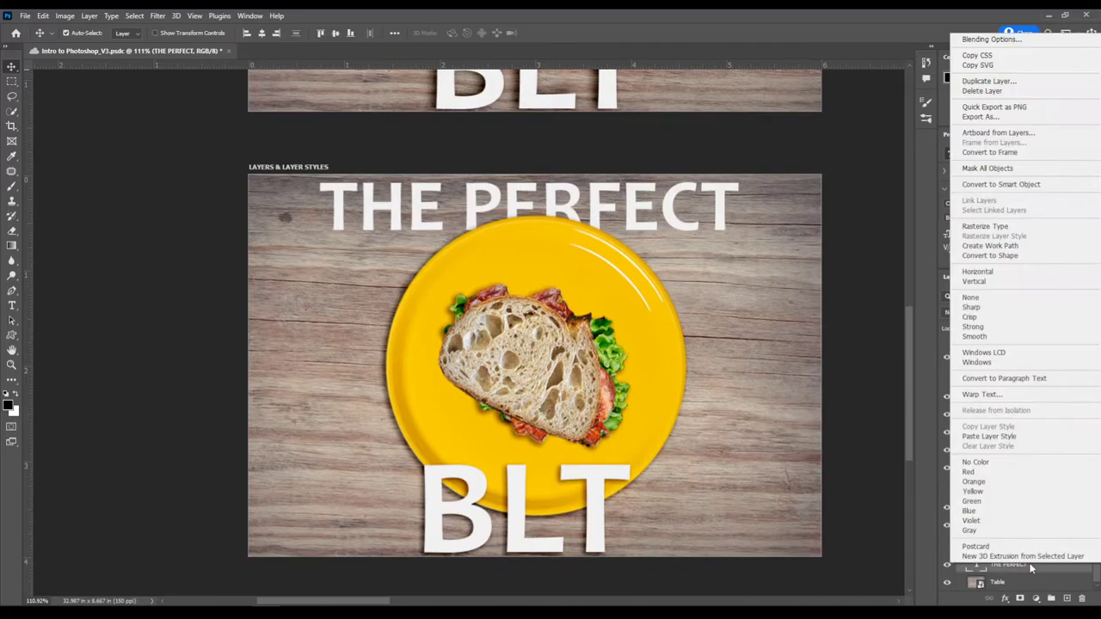
click(1001, 434)
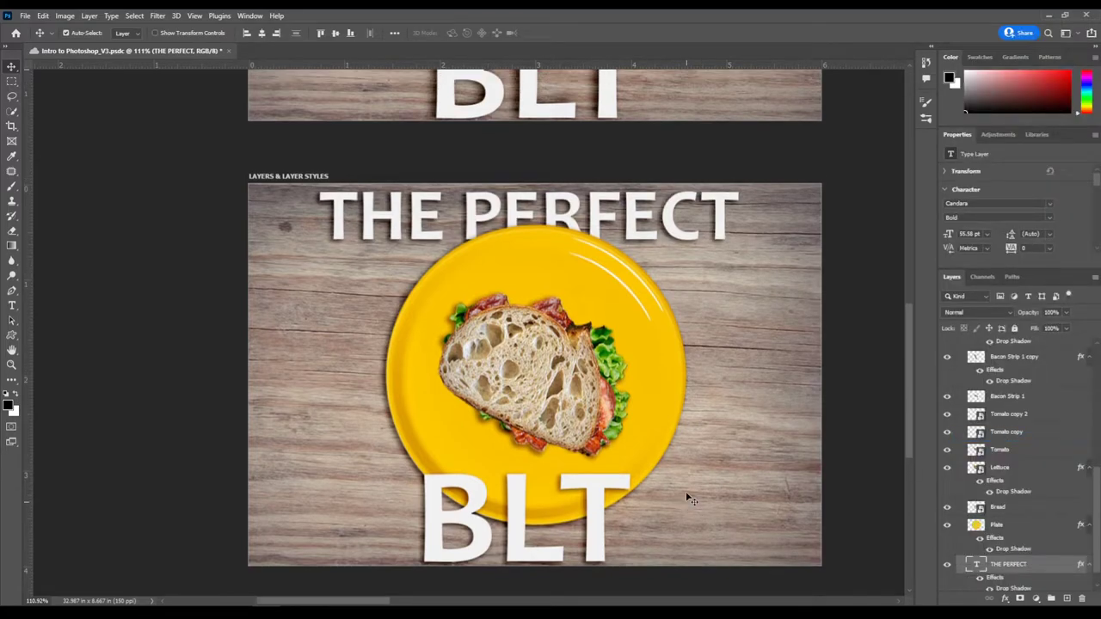
- Compare the artboard's shadows with the example artboard and review the effects listed on its layers
scroll(686, 493, up, 3)
scroll(685, 491, up, 5)
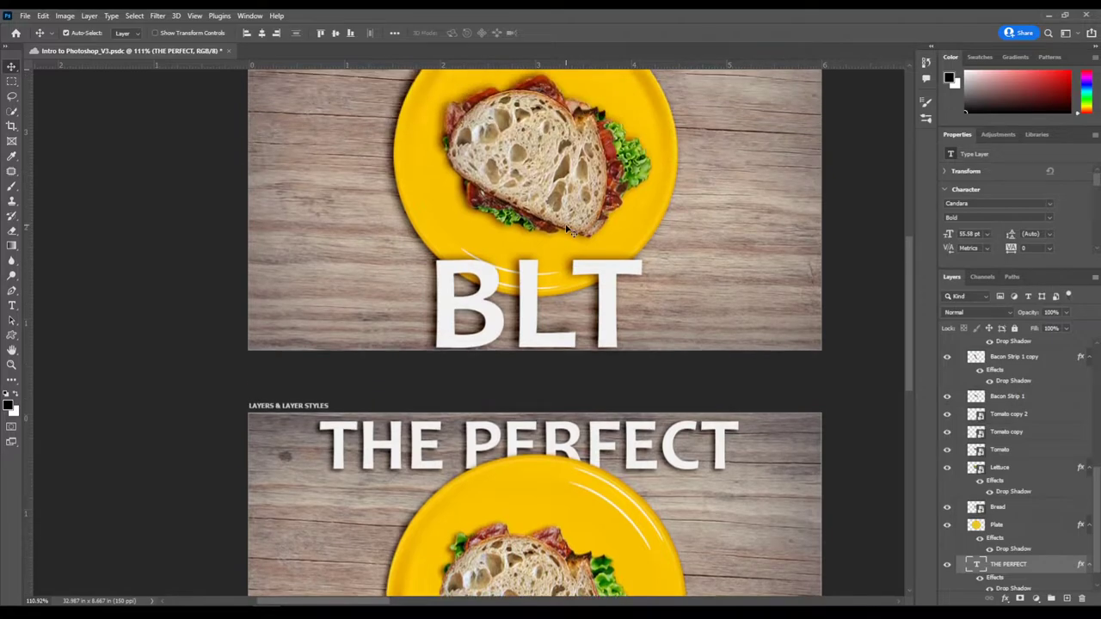
scroll(532, 273, down, 5)
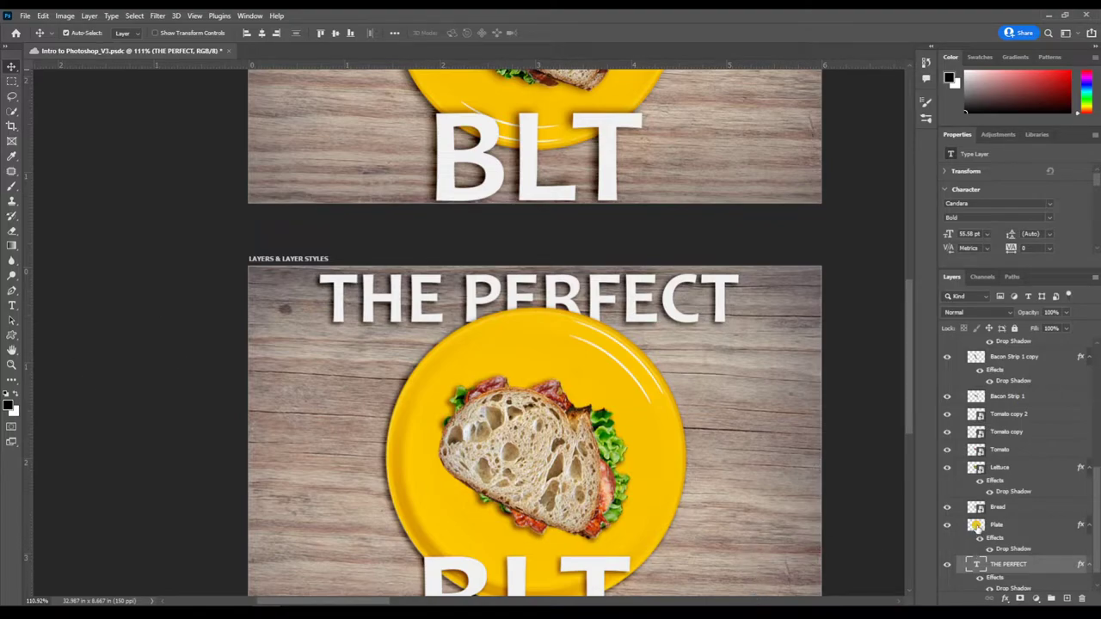
scroll(950, 370, up, 1)
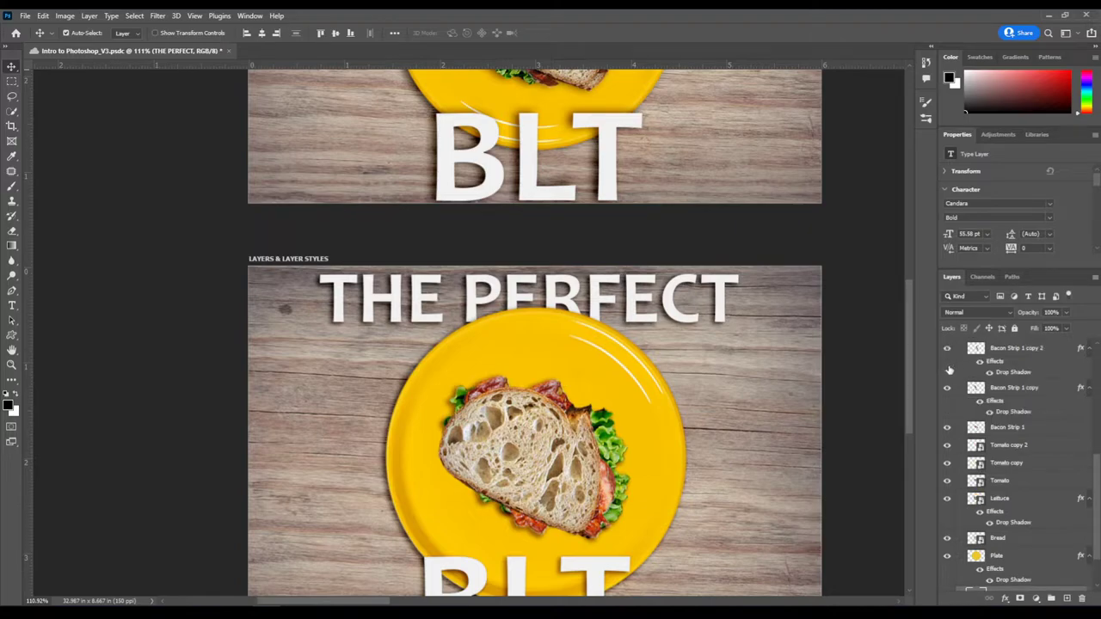
scroll(950, 370, up, 1)
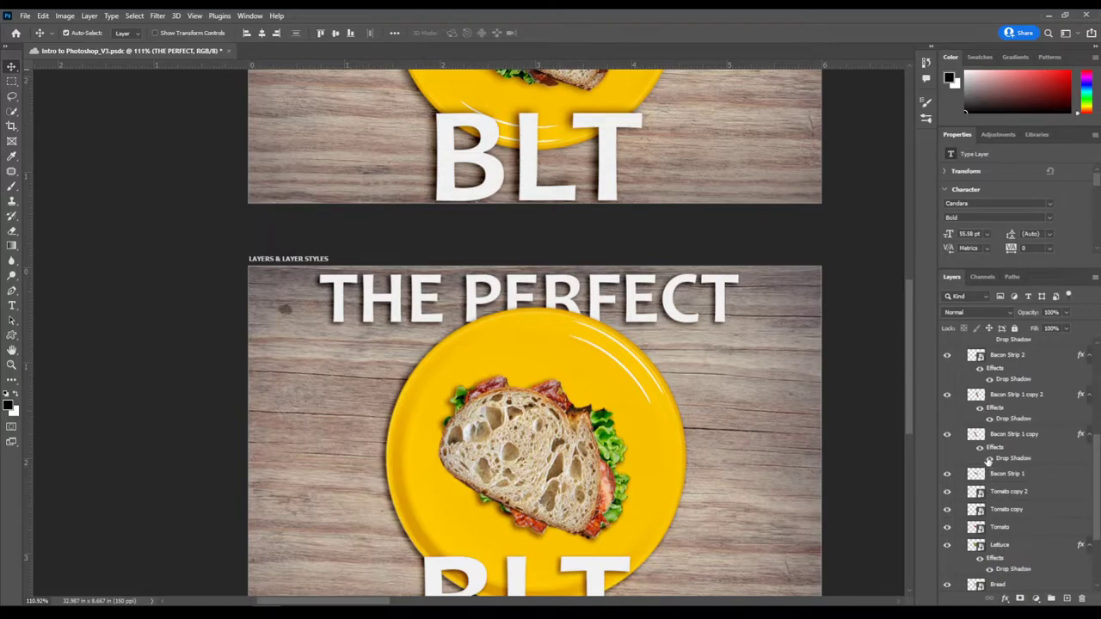
scroll(990, 465, up, 3)
scroll(553, 376, down, 4)
scroll(553, 376, down, 1)
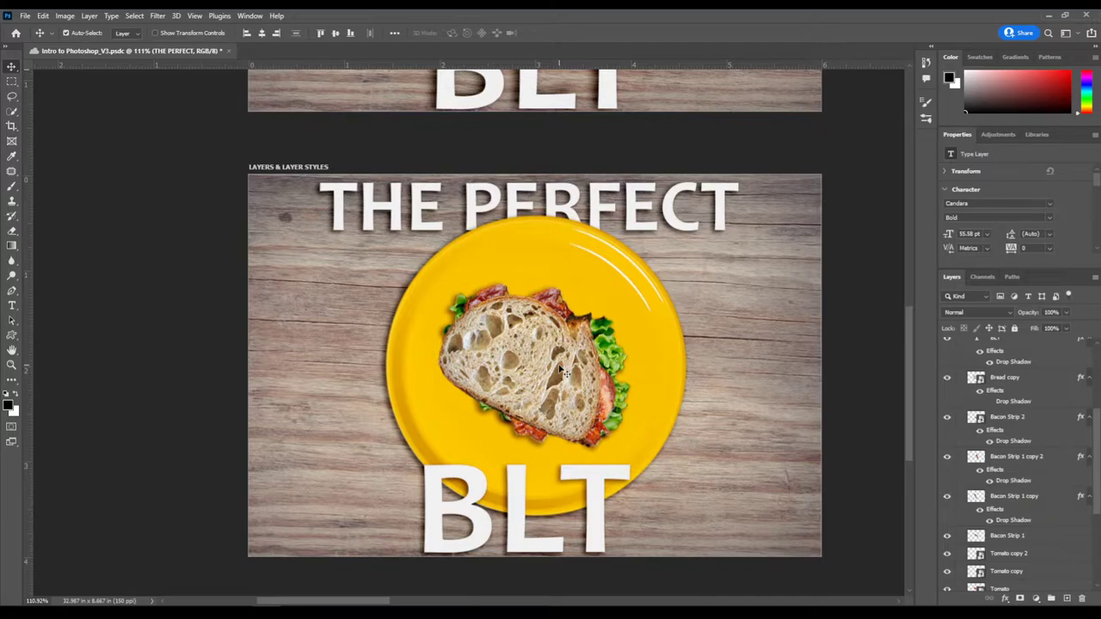
- Collapse the LAYERS & LAYER STYLES artboard's layer list and lock the whole artboard
scroll(1005, 432, up, 4)
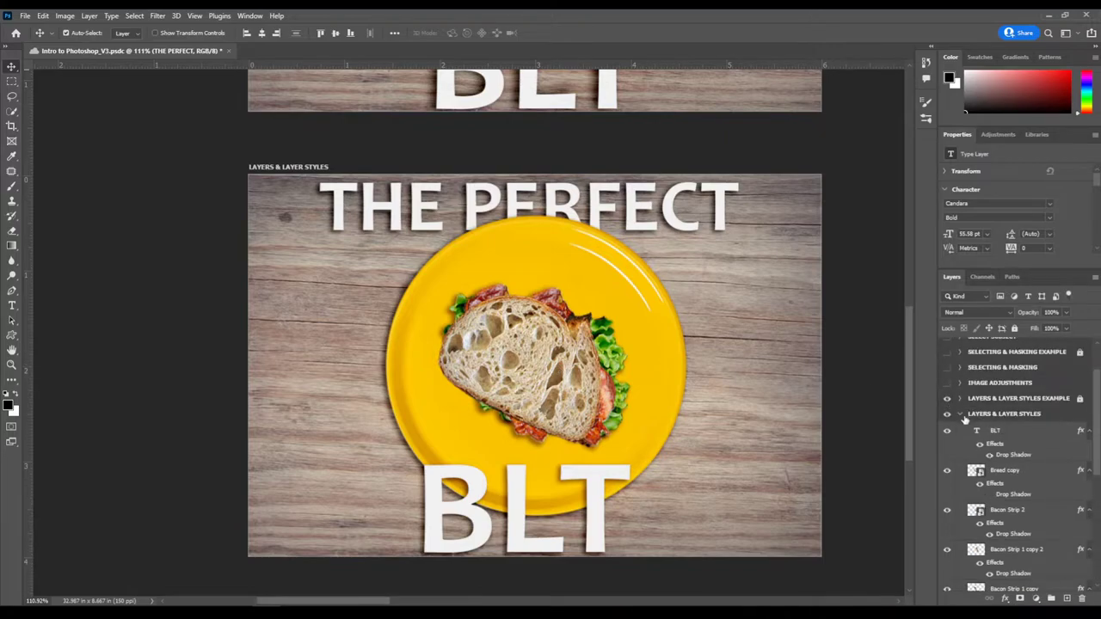
click(963, 416)
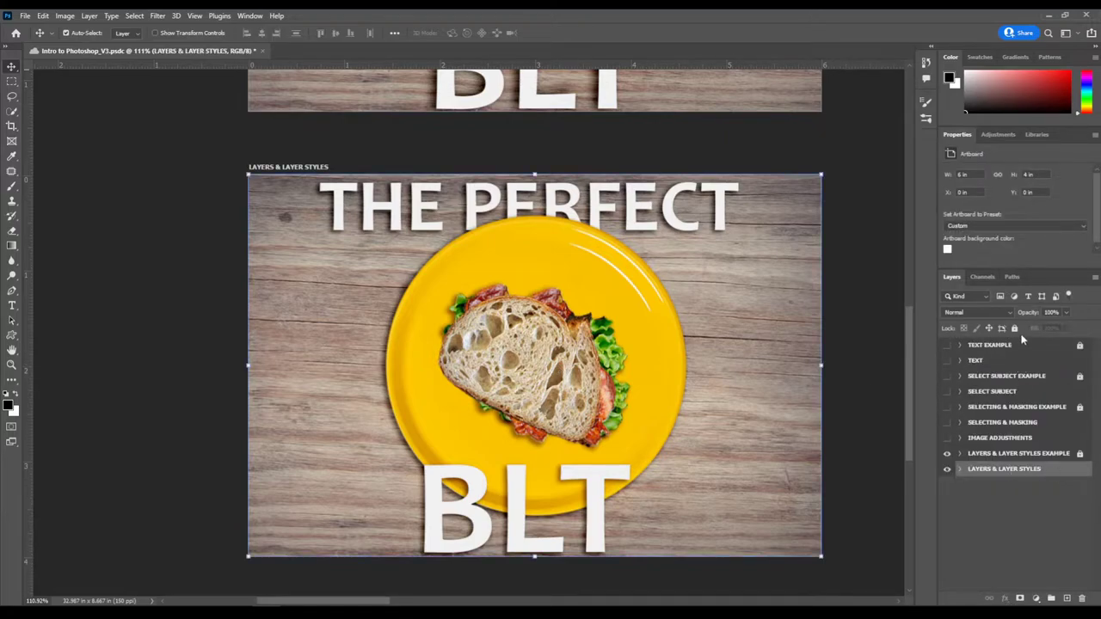
click(1015, 329)
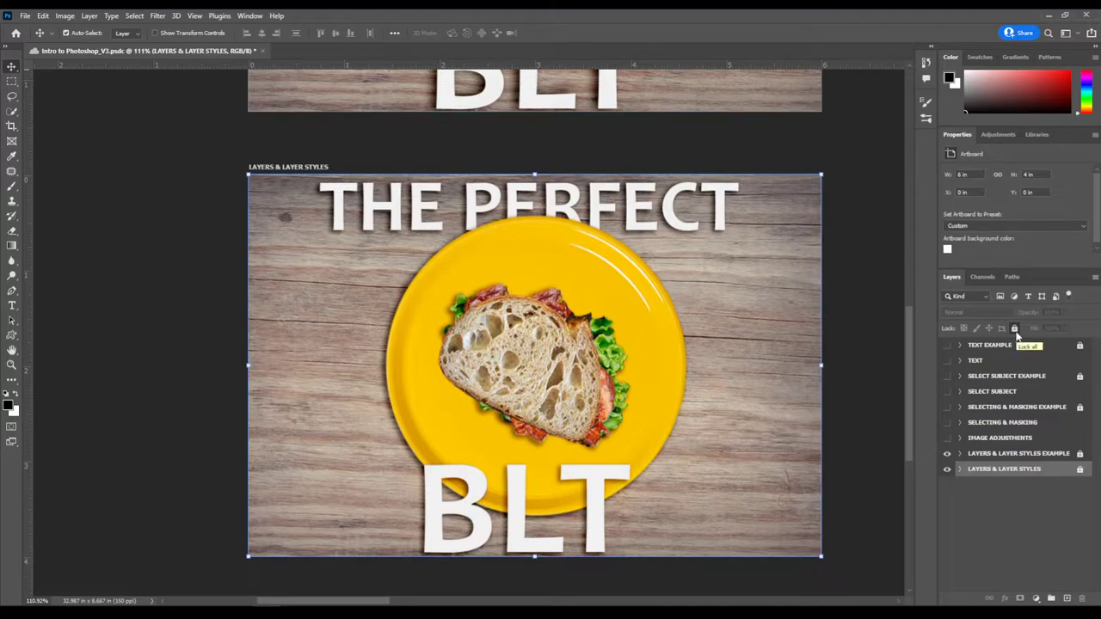
- Show the IMAGE ADJUSTMENTS artboard and hide the LAYERS & LAYER STYLES artboard and its example
scroll(711, 418, down, 2)
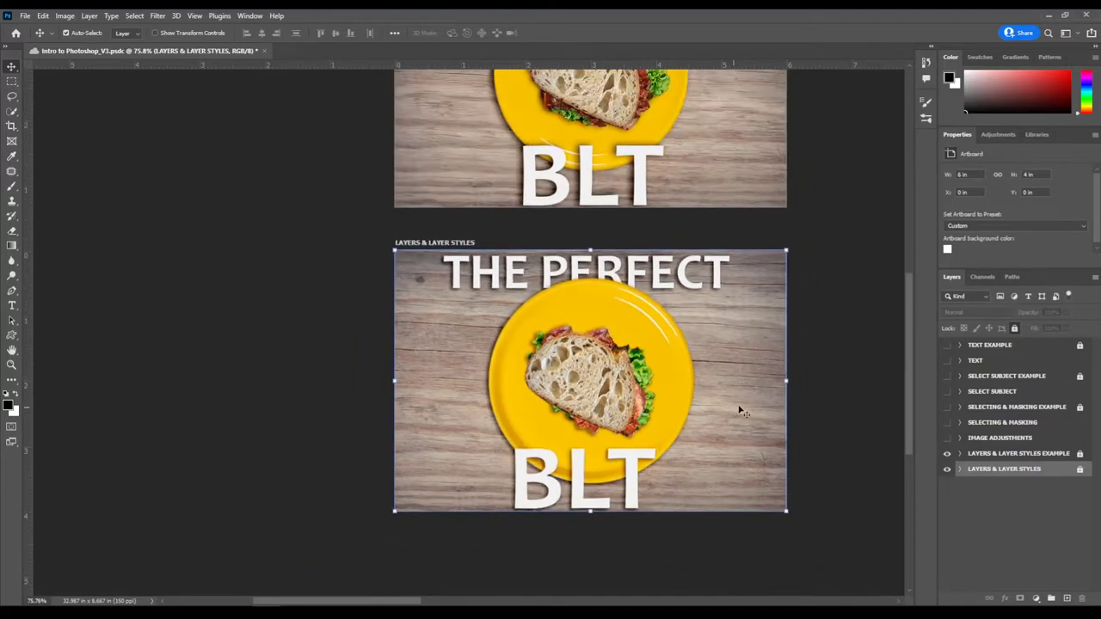
scroll(740, 412, right, 3)
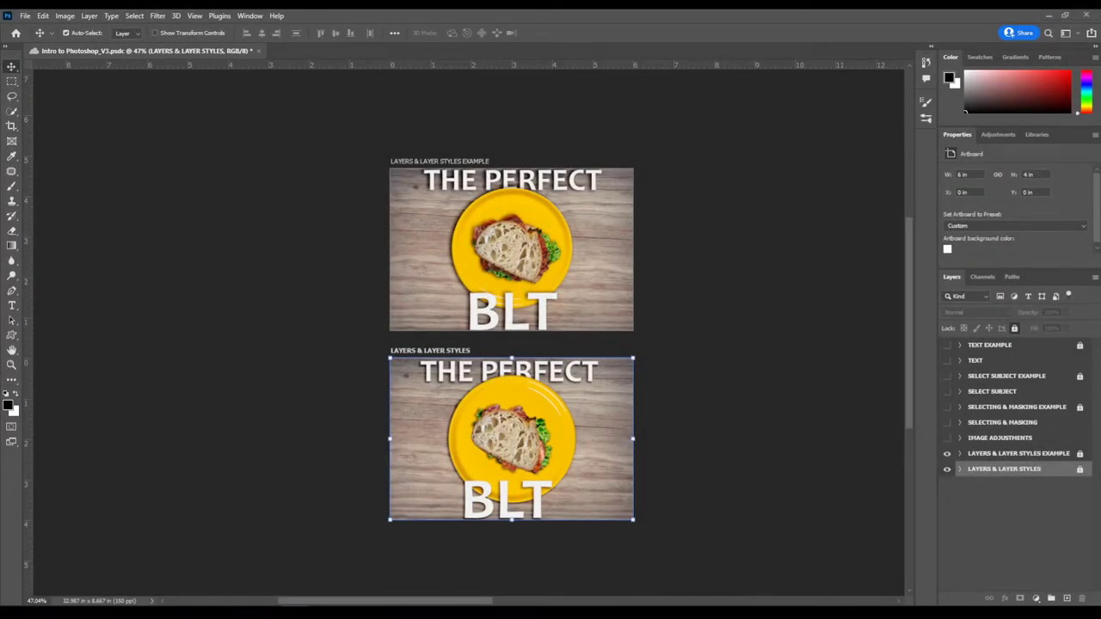
click(947, 439)
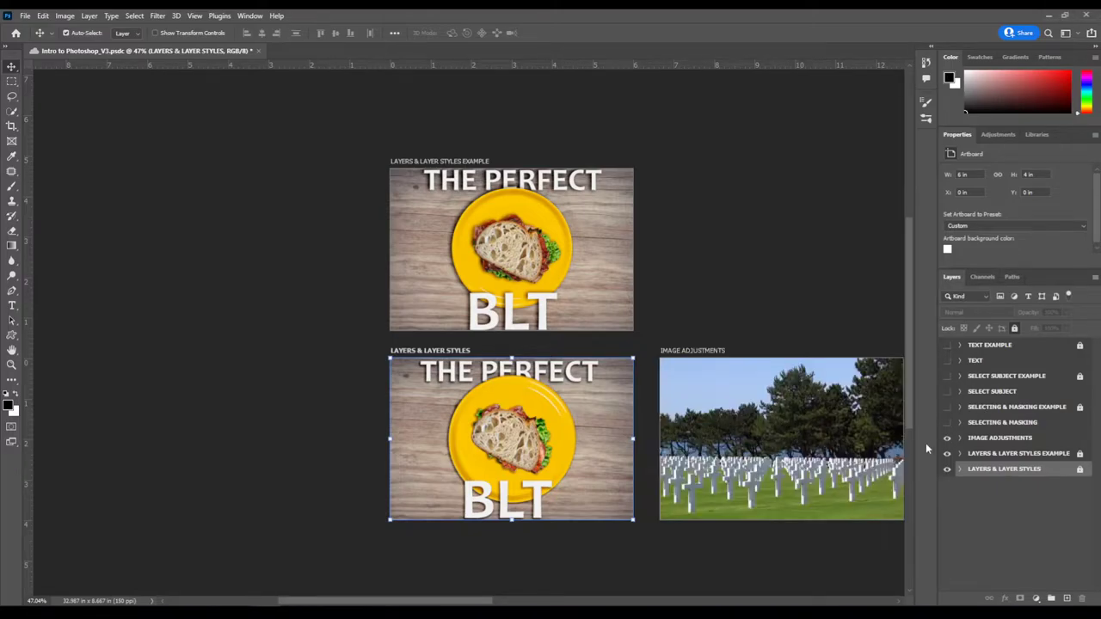
drag(796, 453, 588, 472)
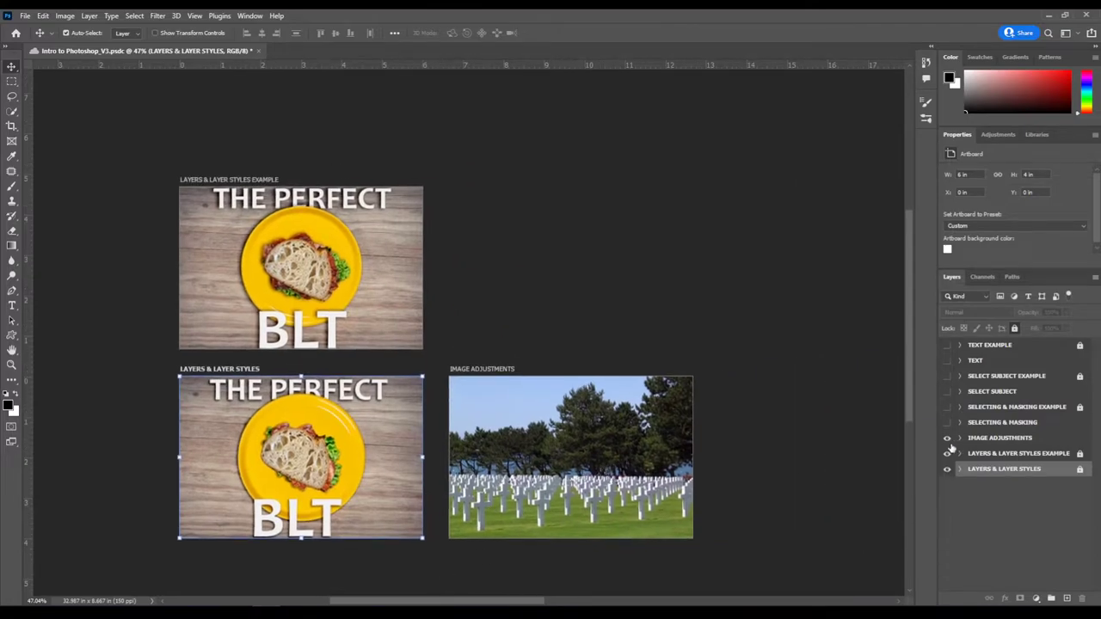
drag(947, 455, 947, 476)
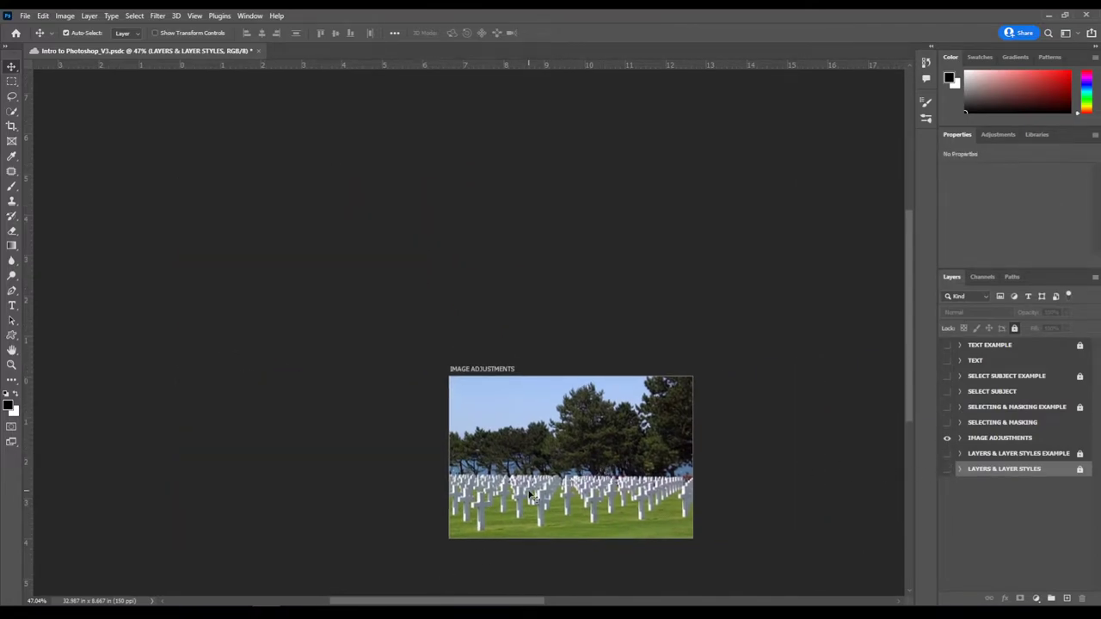
- Select the IMAGE ADJUSTMENTS artboard and frame it completely in the view
click(990, 438)
key(ctrl+0)
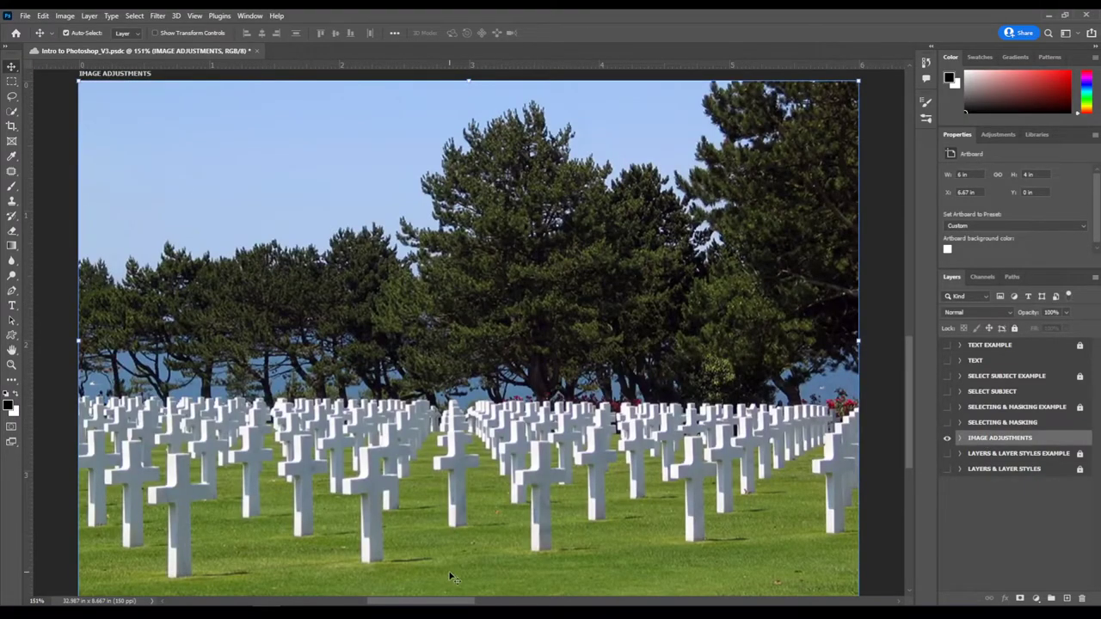
scroll(416, 537, down, 2)
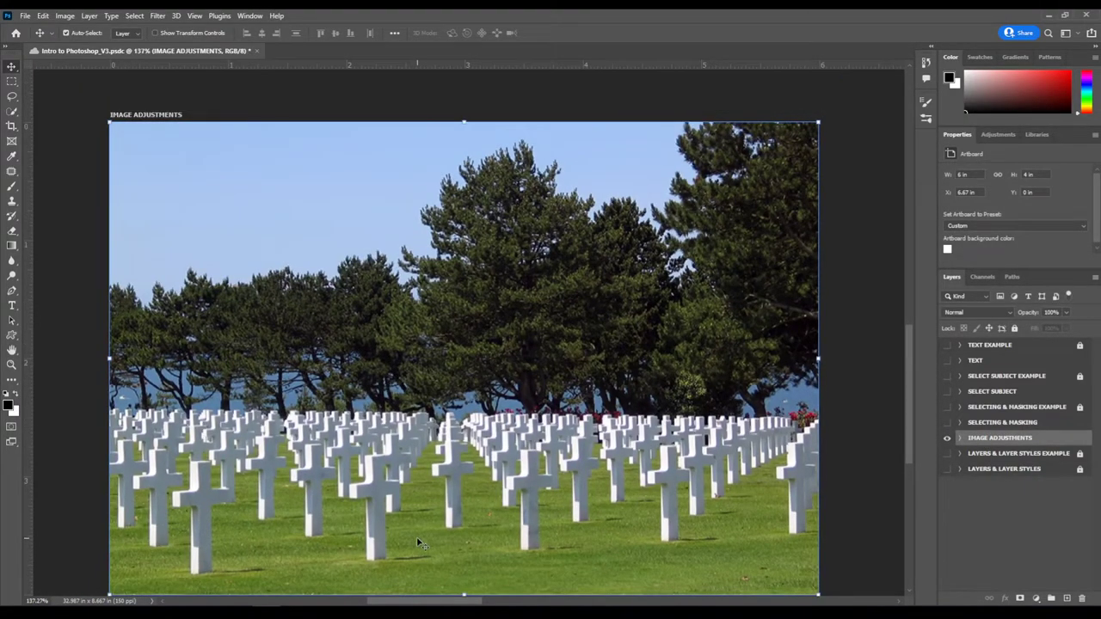
drag(408, 542, 411, 561)
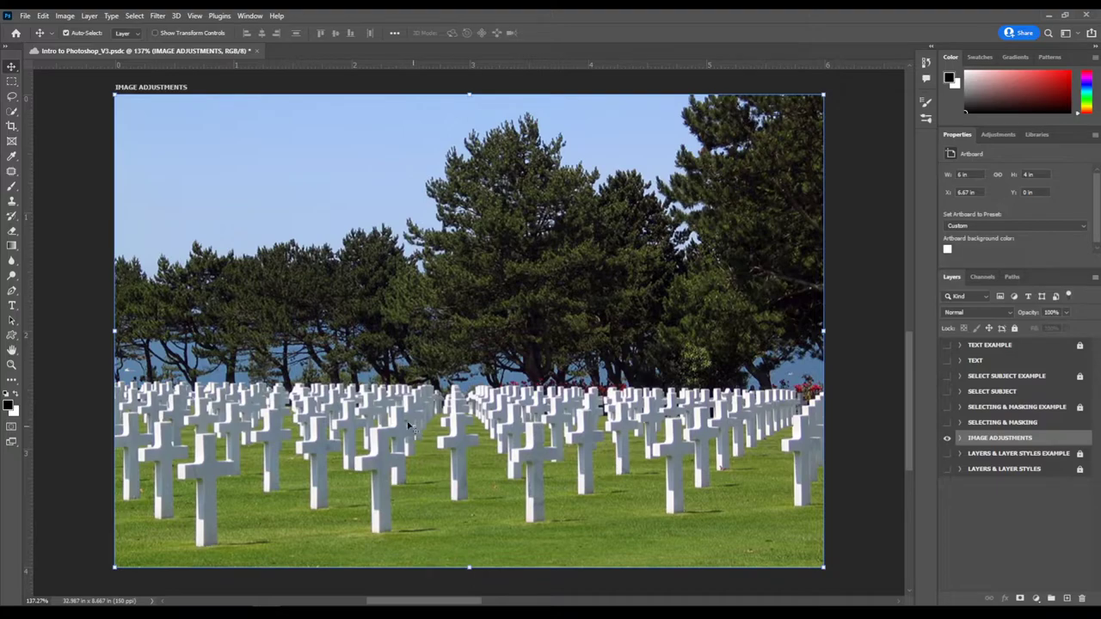
- Expand the IMAGE ADJUSTMENTS artboard and go through its Black and White, Hue Saturation, Levels and Brightness Contrast layers
click(960, 437)
click(1016, 456)
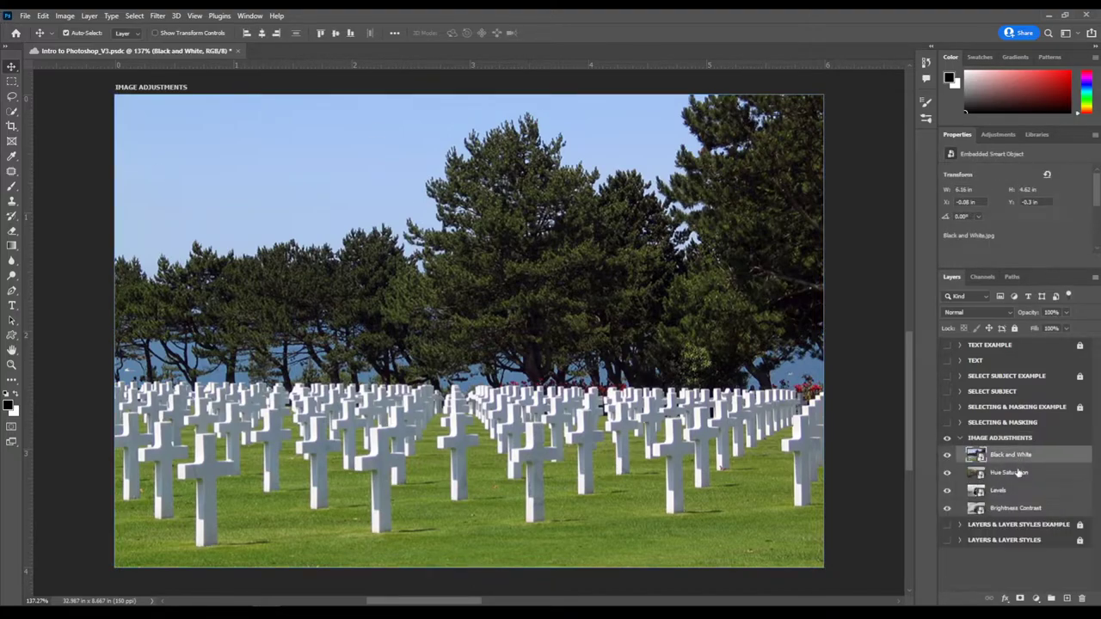
click(1013, 474)
click(1011, 492)
click(1015, 510)
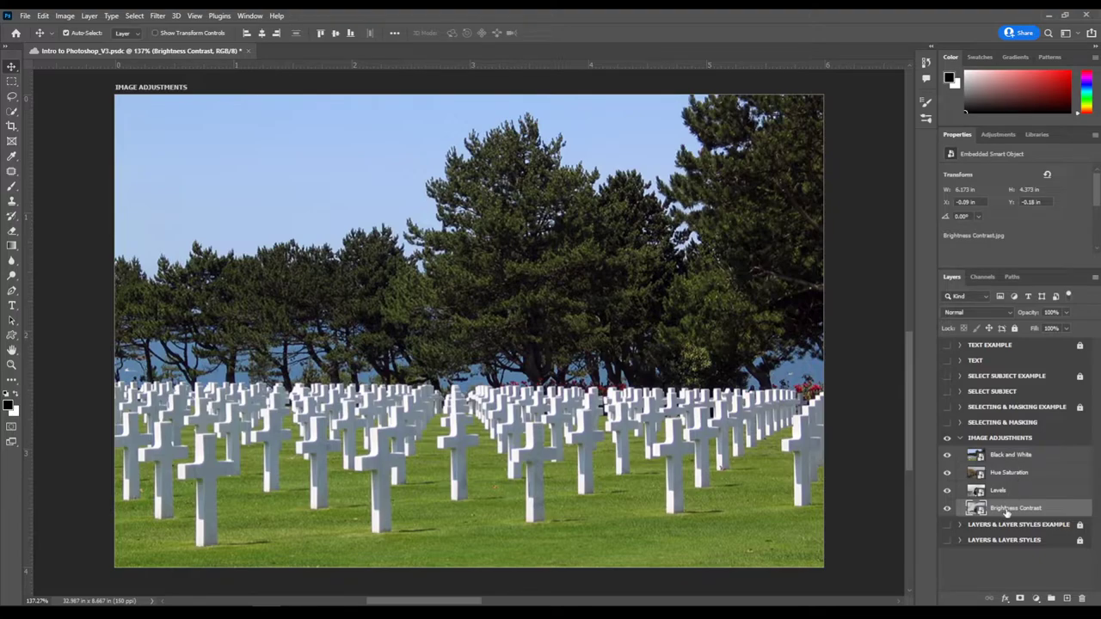
- Hide the Black and White, Hue Saturation and Levels layers, leaving only the Brightness Contrast photo showing on the artboard
click(947, 456)
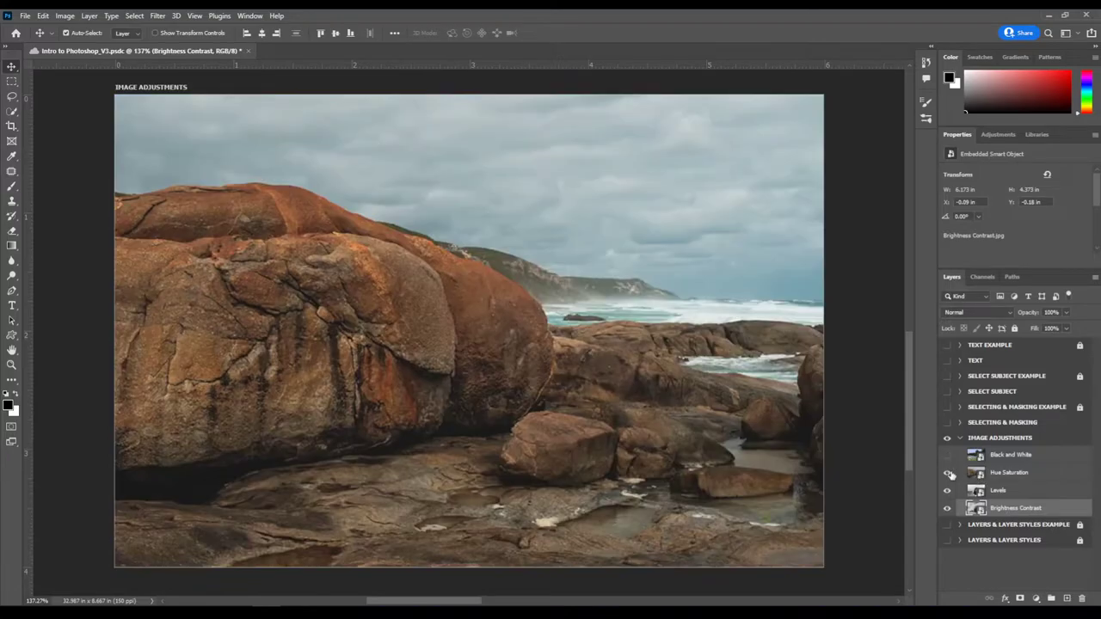
click(947, 474)
click(947, 490)
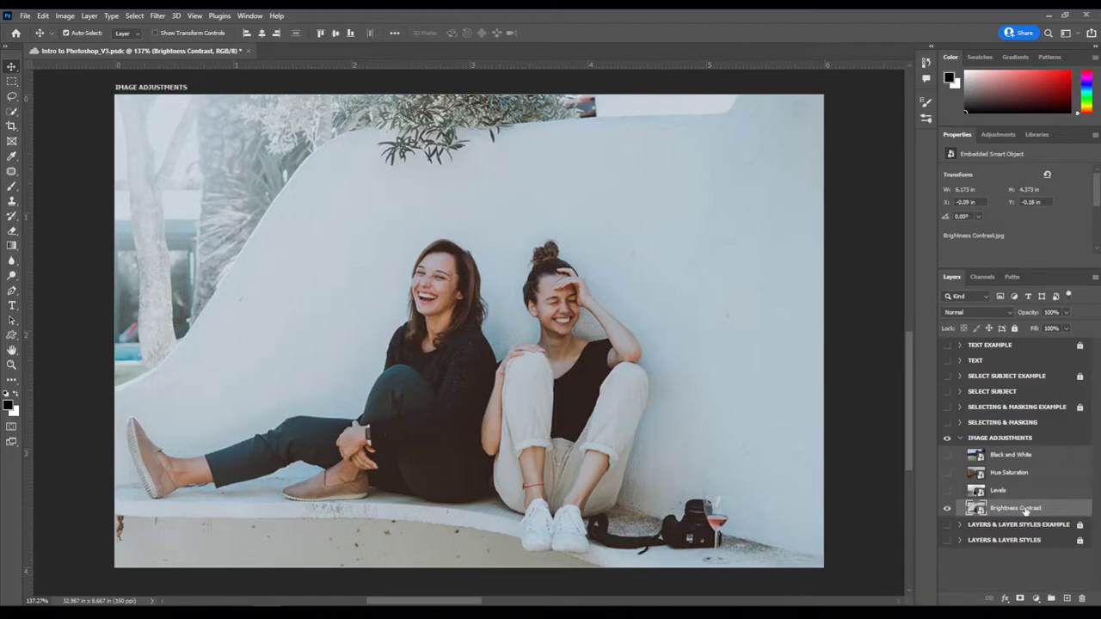
- Apply an Invert adjustment to the Brightness Contrast photo layer
click(66, 15)
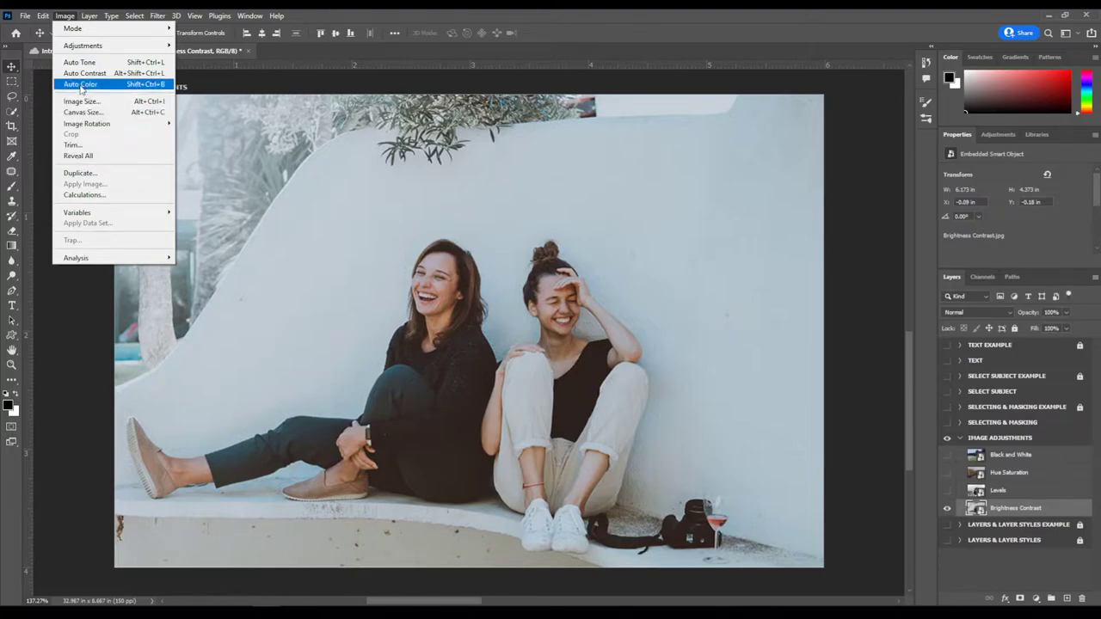
mouse_move(83, 54)
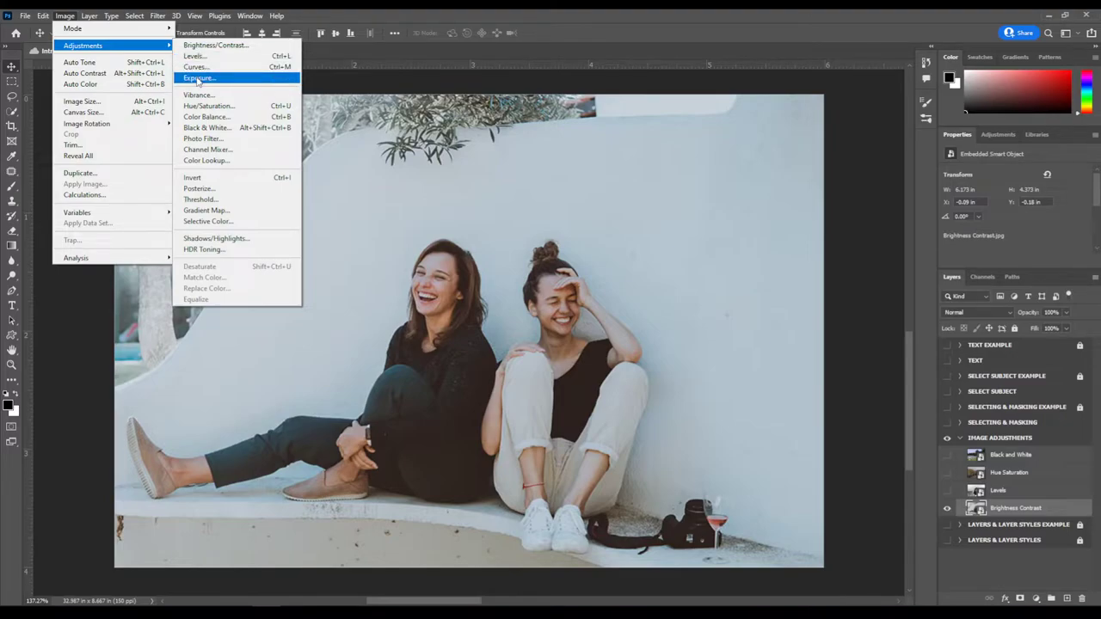
click(202, 179)
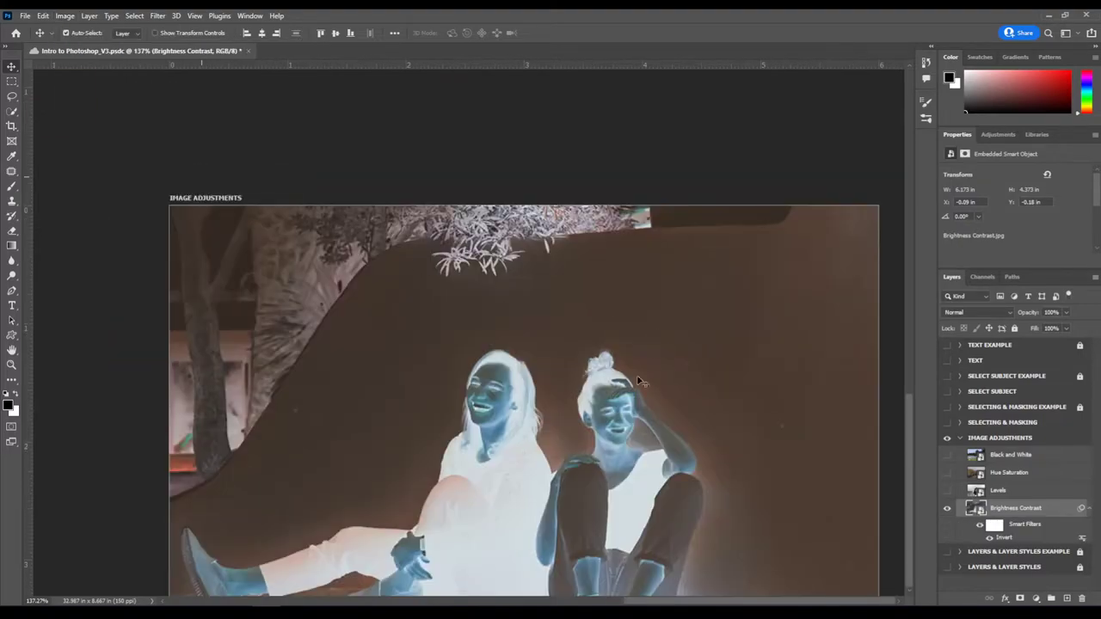
scroll(527, 390, down, 2)
scroll(527, 390, down, 2)
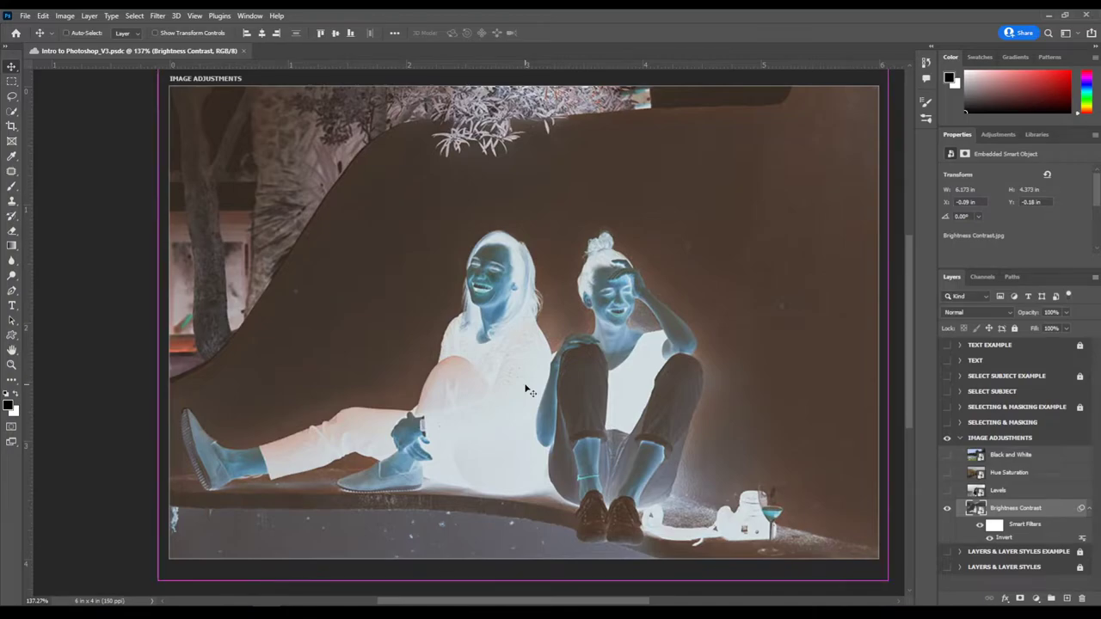
- Toggle the visibility of the Invert smart filter to compare the photo, and delete the filter from the layer
click(989, 539)
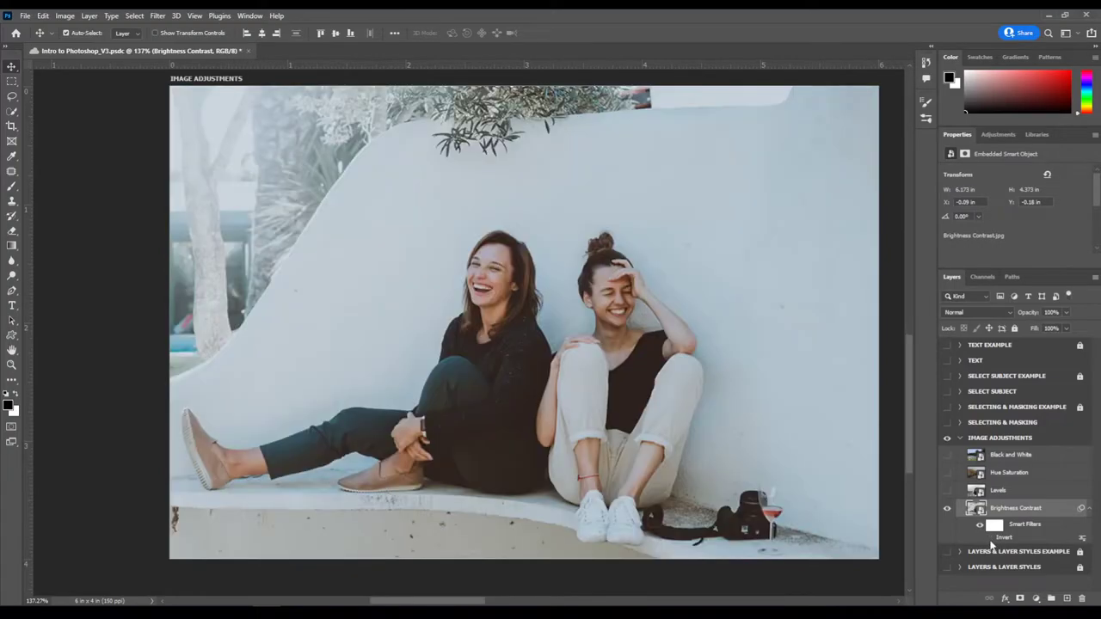
click(989, 539)
click(990, 539)
drag(990, 545, 1082, 598)
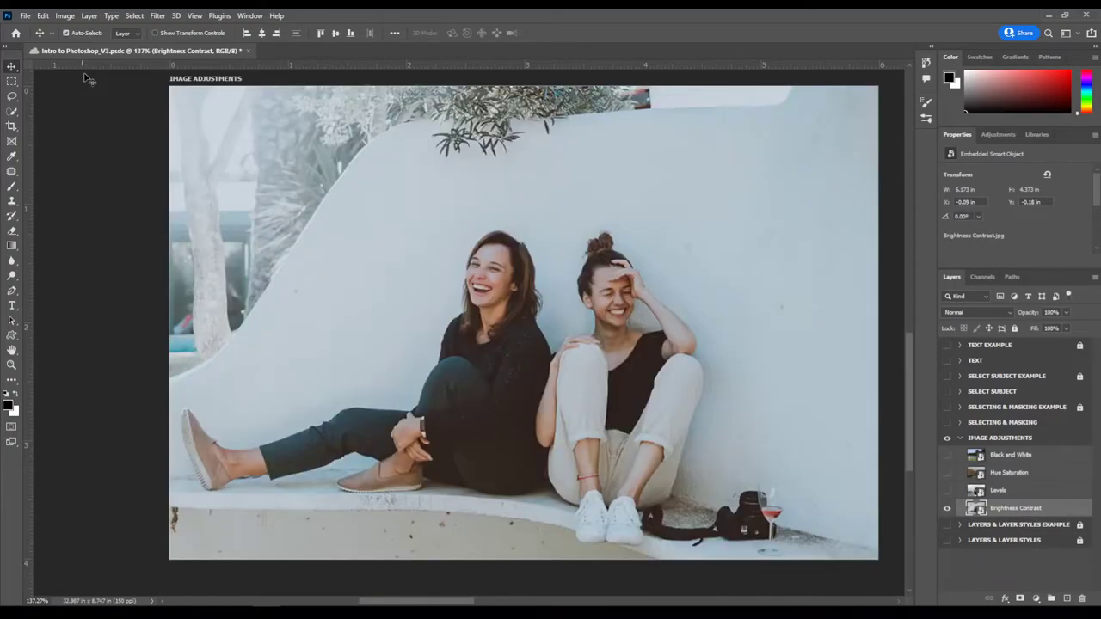
- Start a Brightness/Contrast adjustment on the photo, try a brightness of 75, and set brightness to 0 and contrast to 100
click(66, 16)
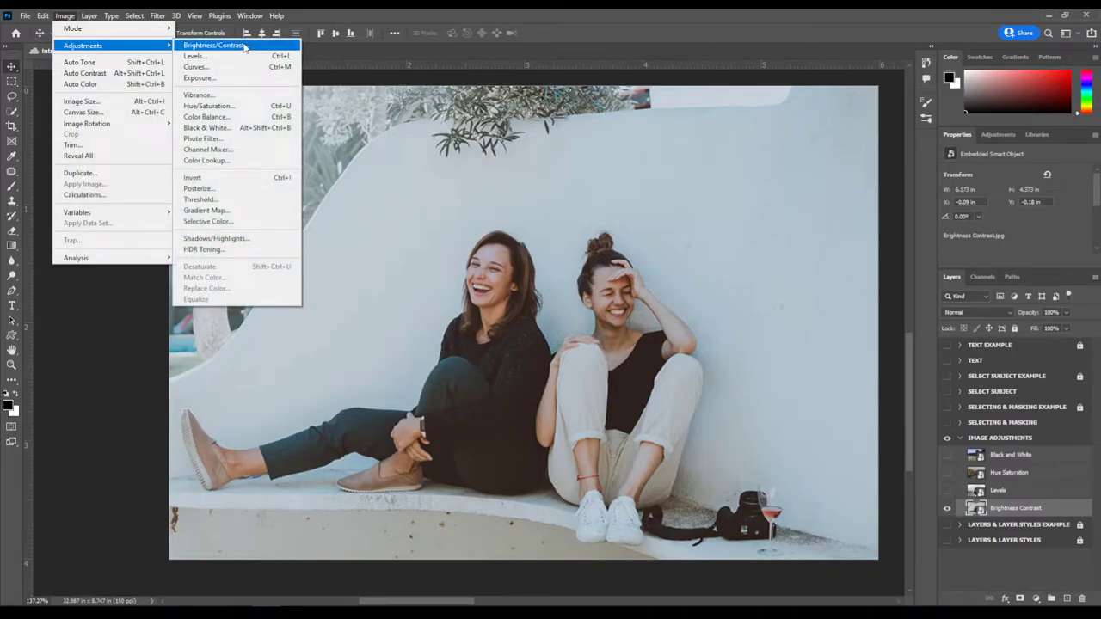
click(215, 45)
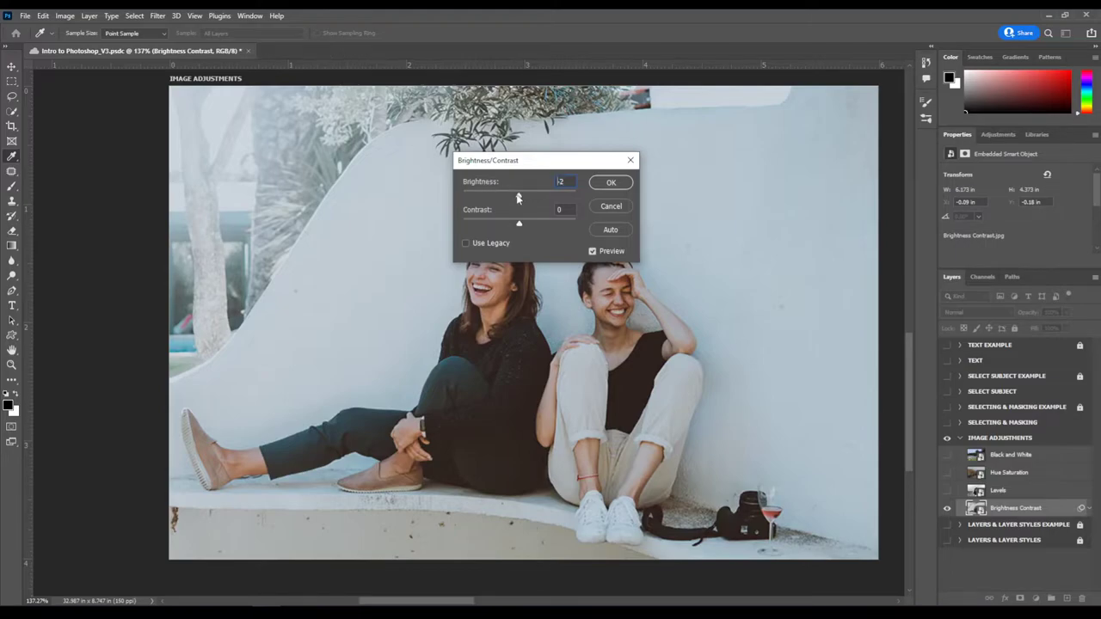
drag(525, 199, 555, 197)
drag(488, 211, 548, 200)
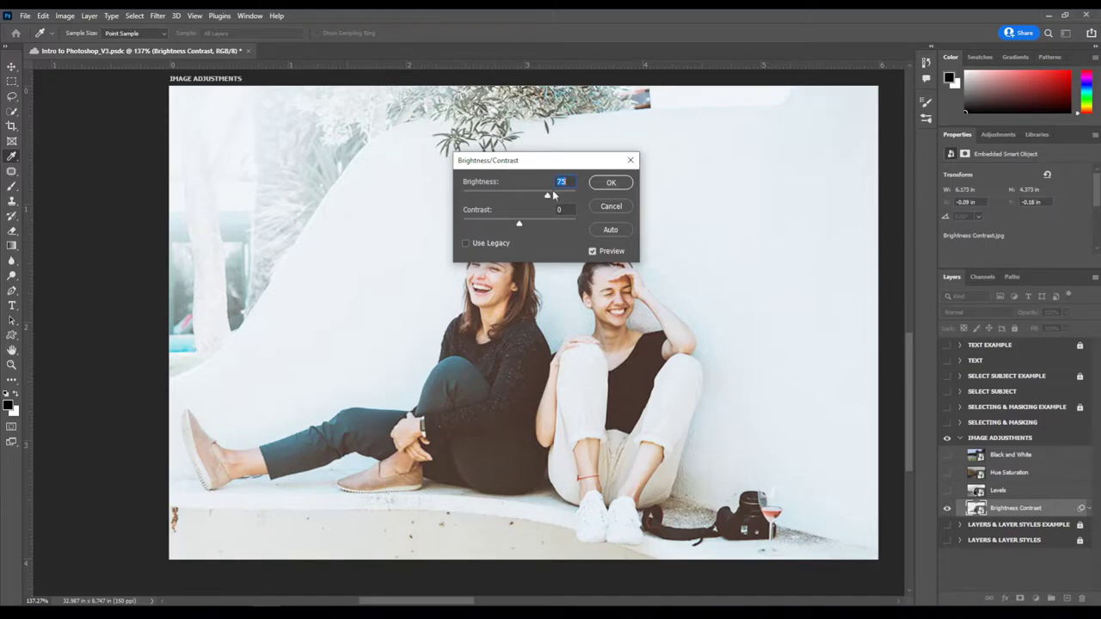
drag(553, 194, 581, 254)
key(Tab)
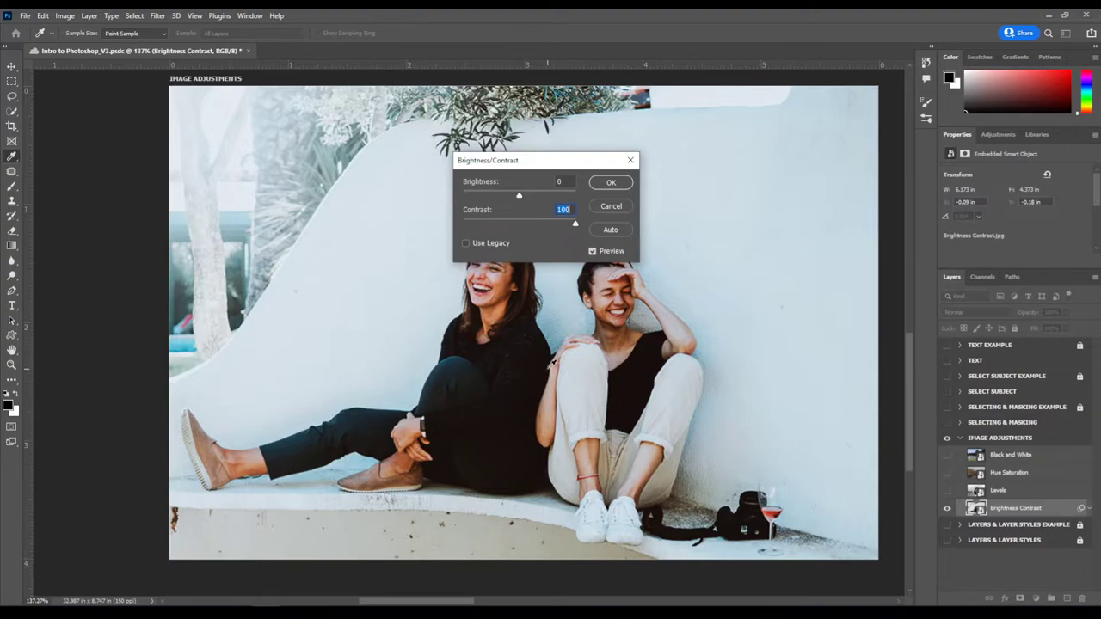
- Set both brightness and contrast to 18 for the photo of the two women and apply the adjustment
drag(576, 225, 534, 225)
key(shift+Tab)
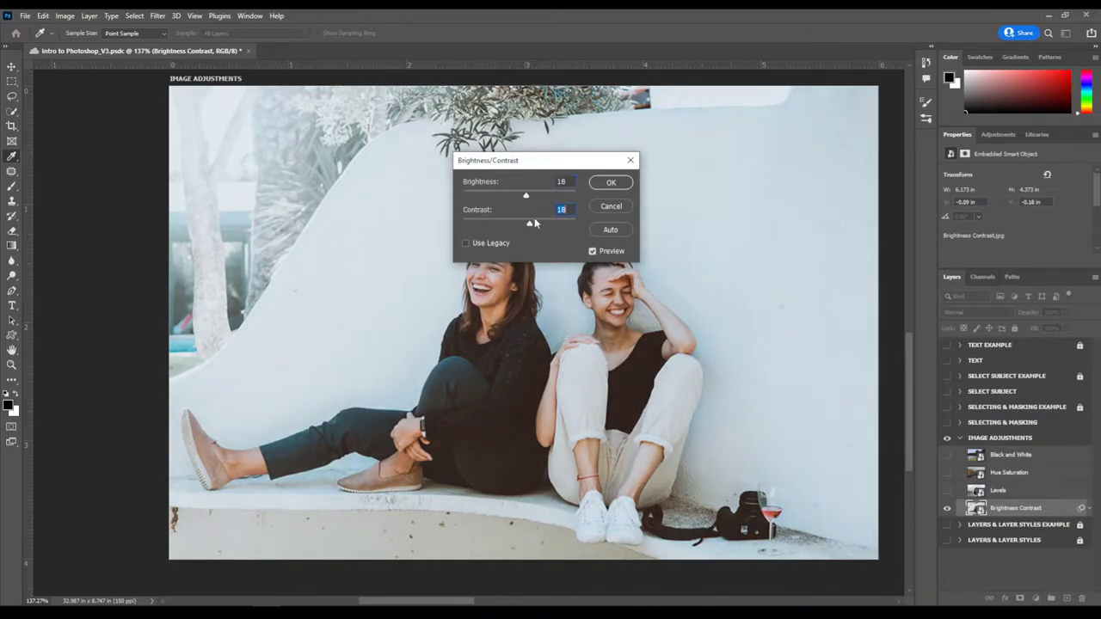
click(611, 183)
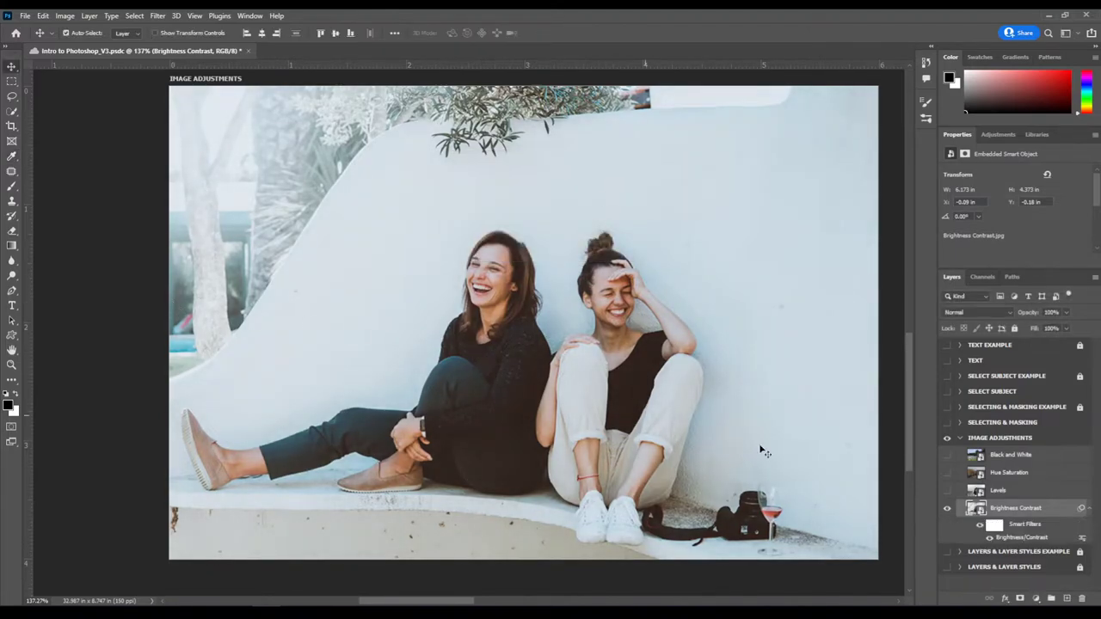
- Toggle the Brightness/Contrast smart filter off and on to compare the photo before and after the adjustment
click(990, 538)
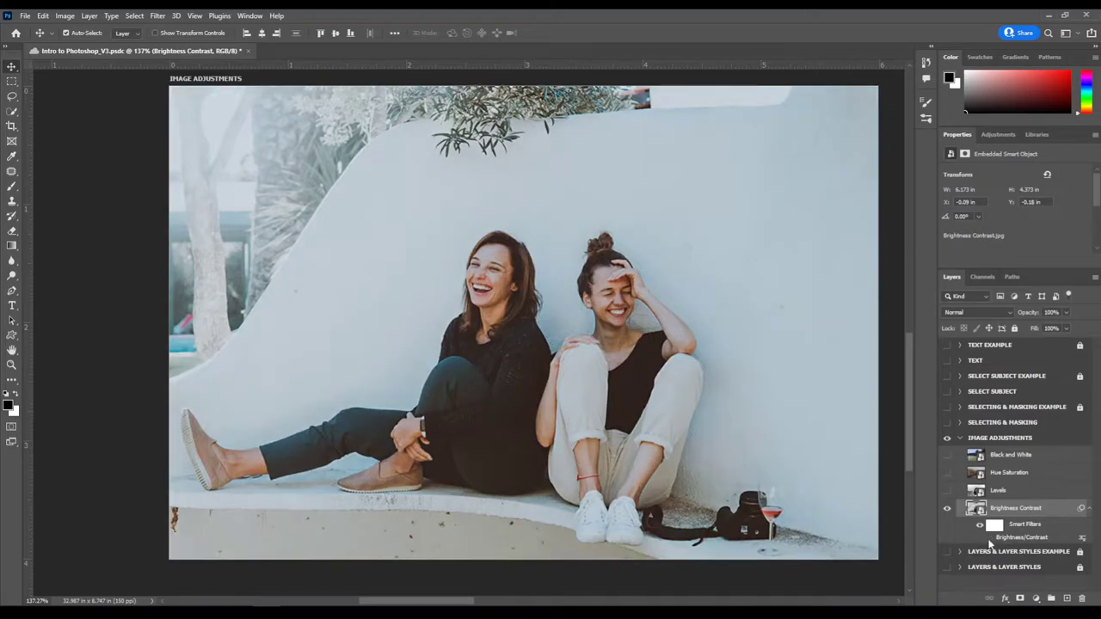
click(989, 539)
click(989, 538)
click(990, 538)
click(989, 539)
click(990, 539)
click(991, 538)
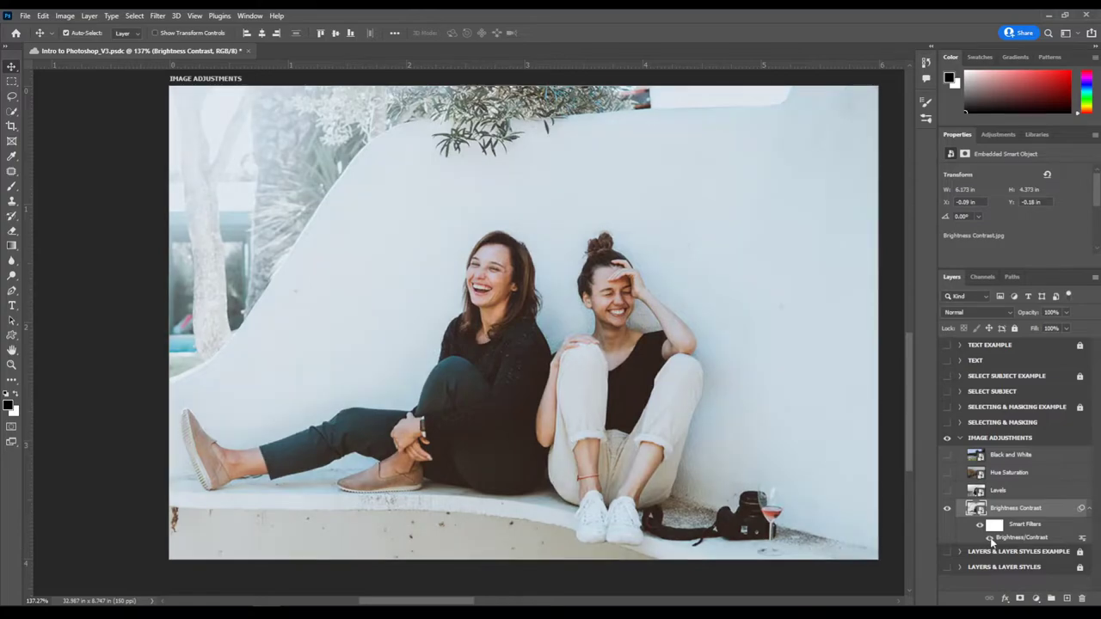
click(990, 538)
click(990, 539)
- Show and select the Levels layer and open a Levels adjustment for it
click(948, 490)
click(1022, 497)
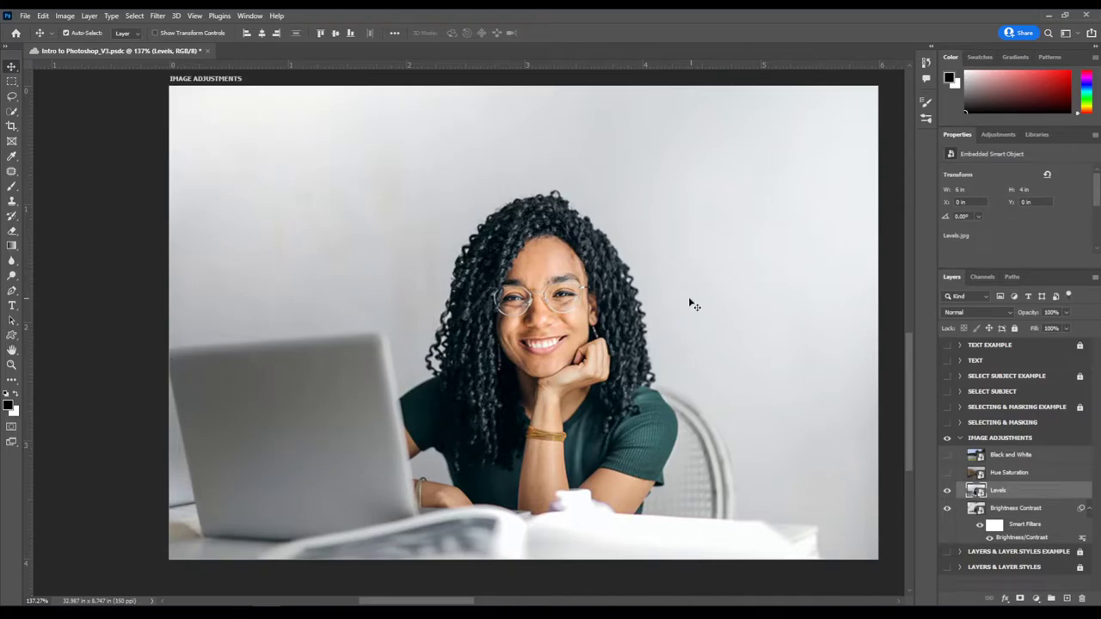
drag(611, 260, 576, 269)
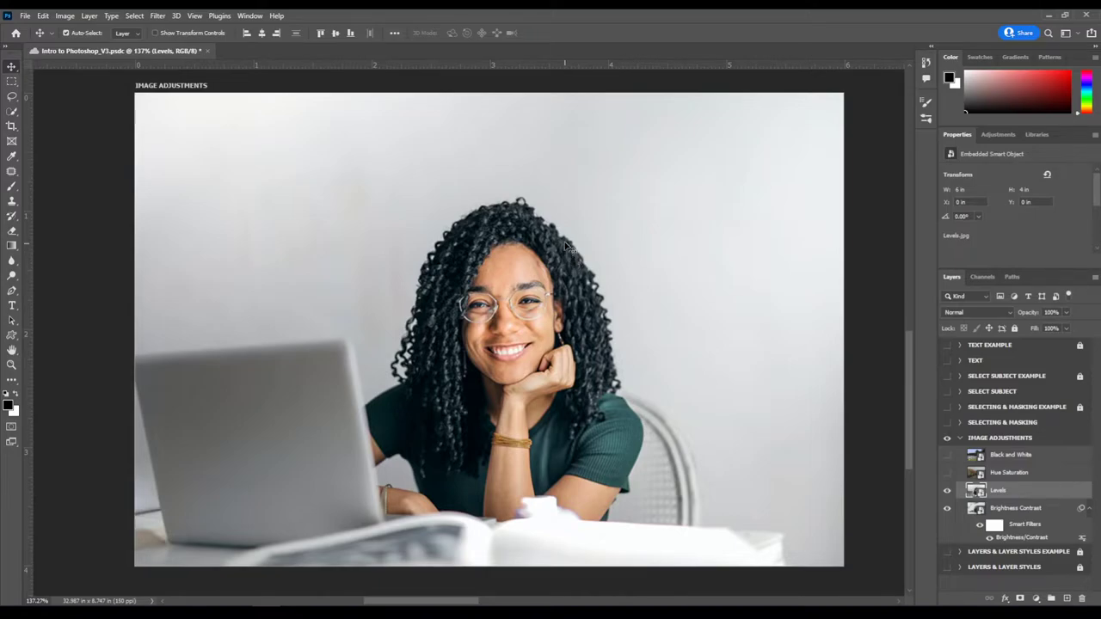
click(61, 15)
mouse_move(94, 47)
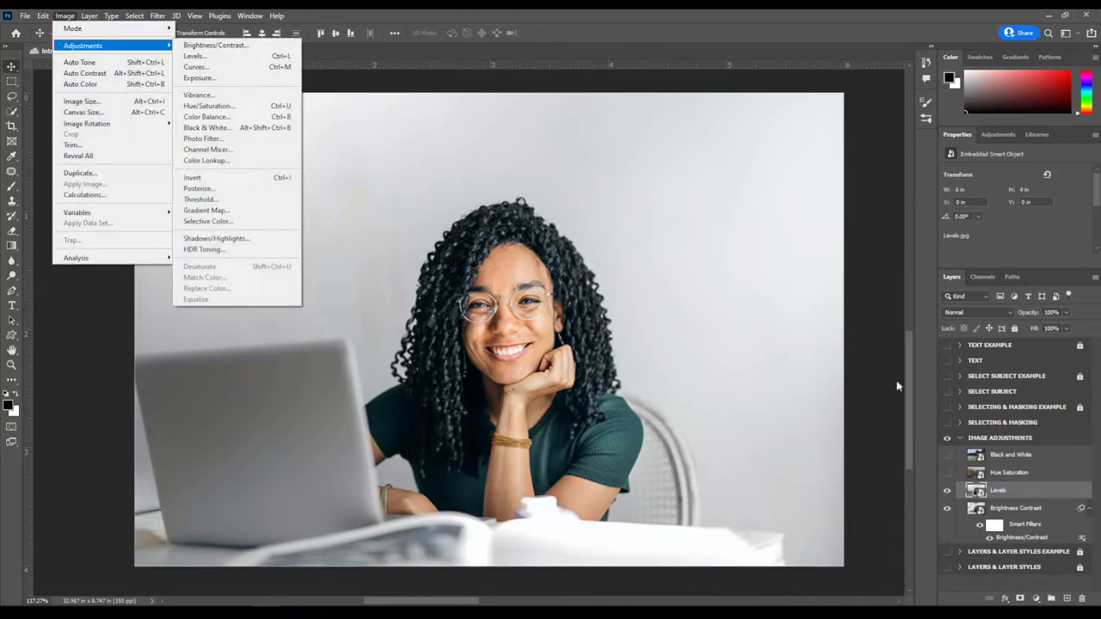
click(2, 137)
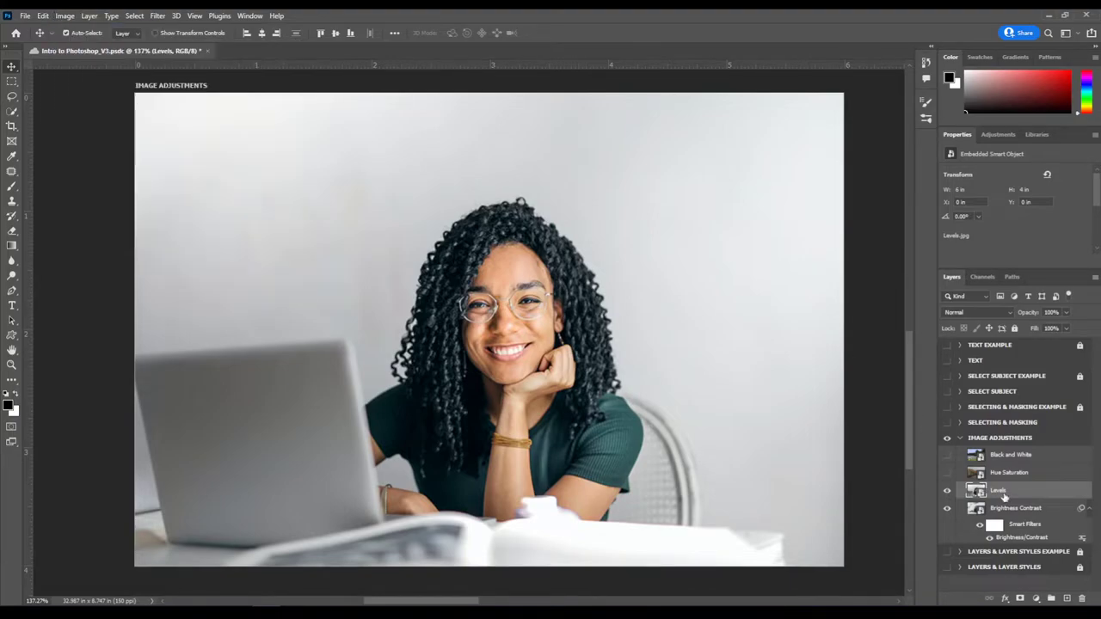
click(65, 16)
mouse_move(76, 49)
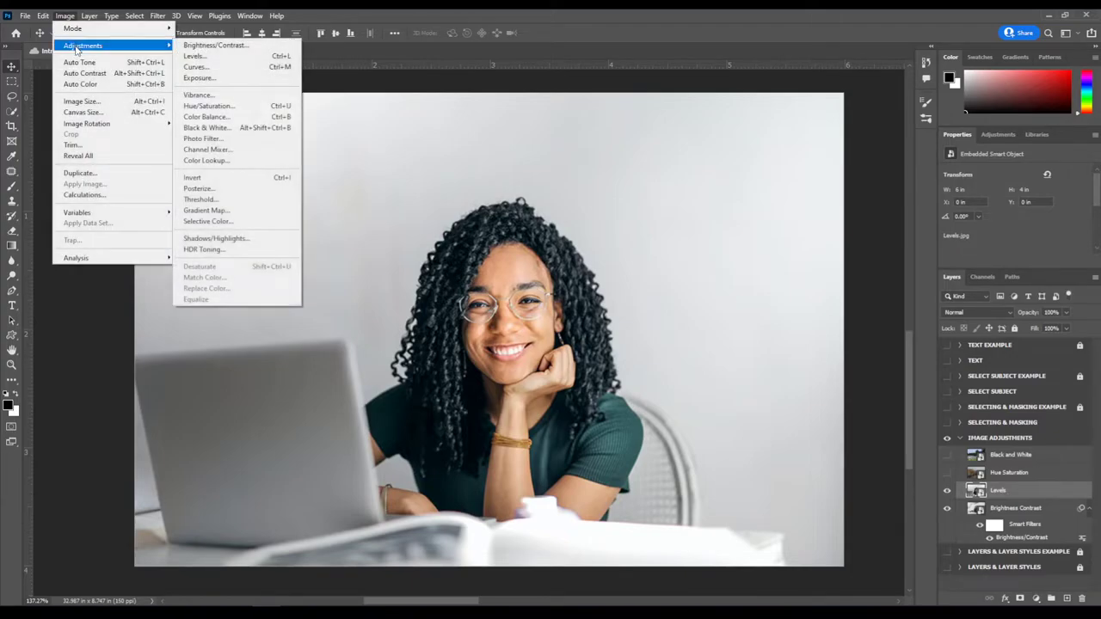
click(198, 57)
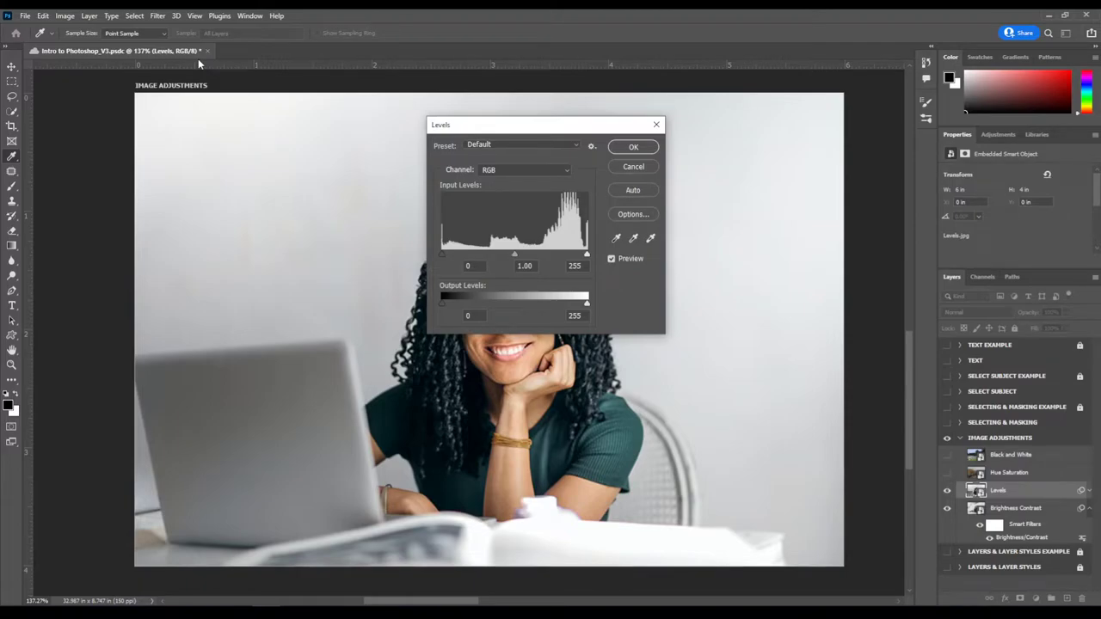
click(506, 167)
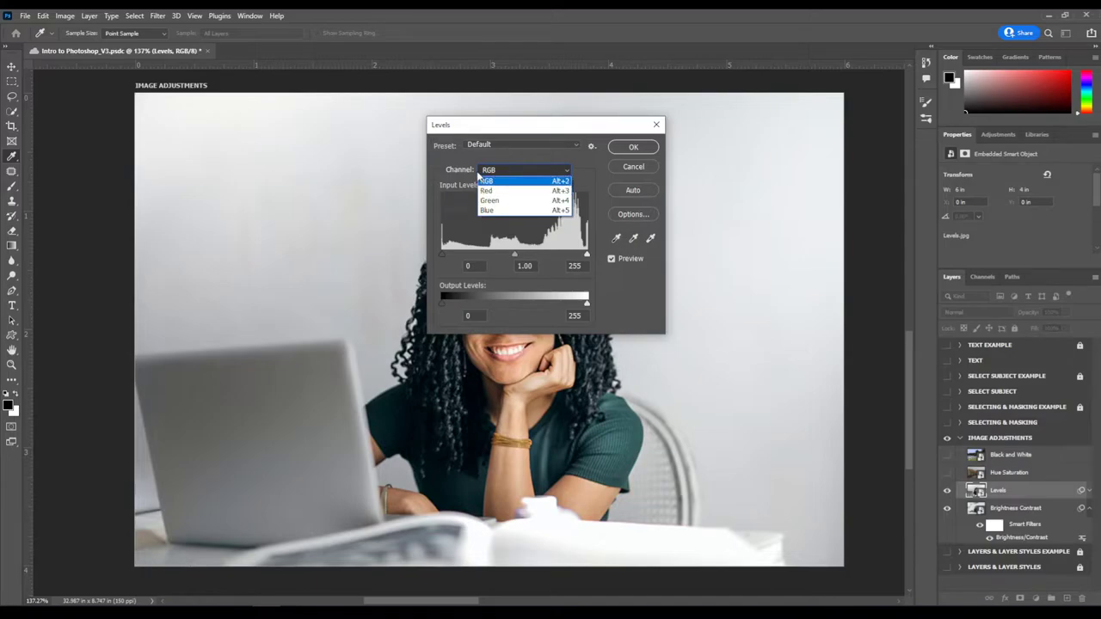
click(465, 148)
click(493, 145)
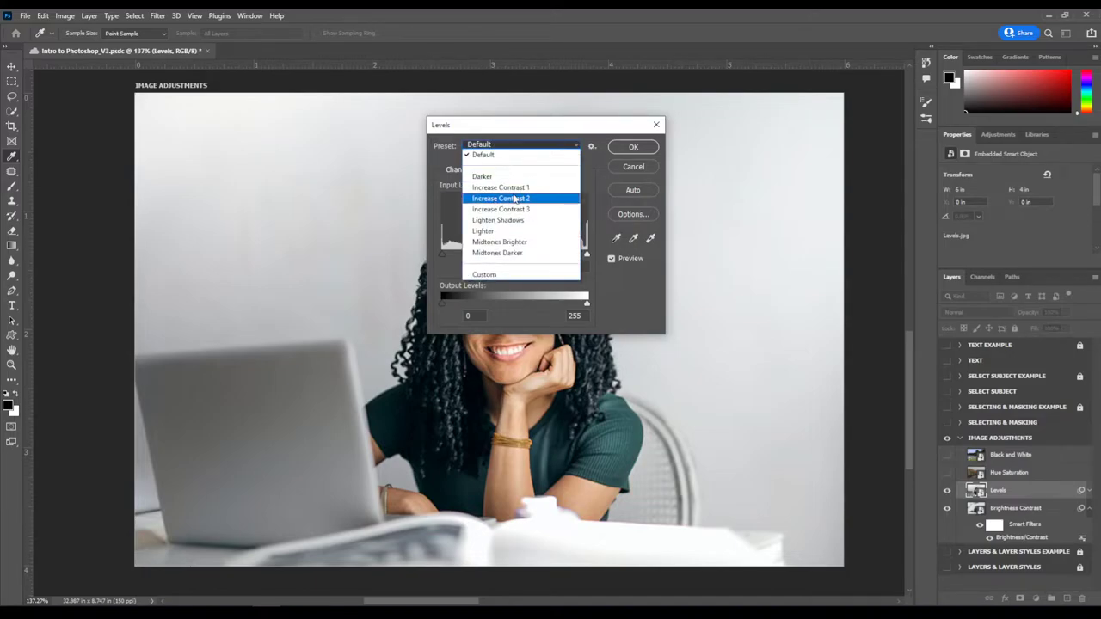
click(648, 312)
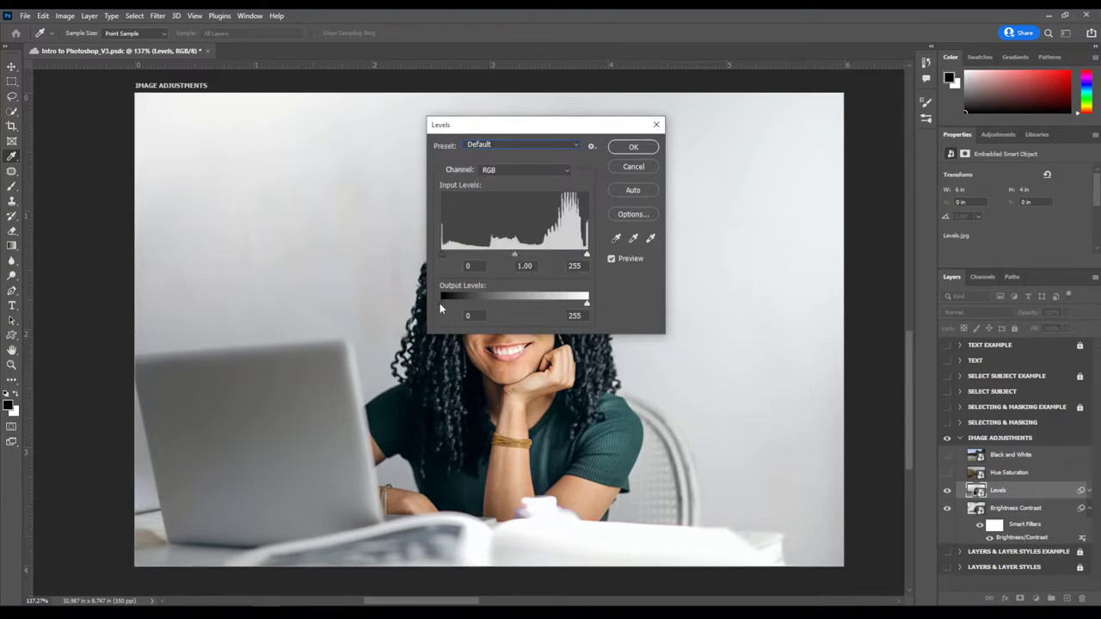
- Try shifting the black and white output levels, then restore them to 0 and 255
drag(441, 303, 495, 305)
key(ctrl+z)
mouse_move(572, 305)
mouse_down()
mouse_move(504, 307)
mouse_move(592, 301)
mouse_up()
text(6)
key(Tab)
drag(449, 307, 423, 307)
- Try brightening the portrait's highlights with an input black level of 1 and an input white level of 225
drag(528, 122, 735, 113)
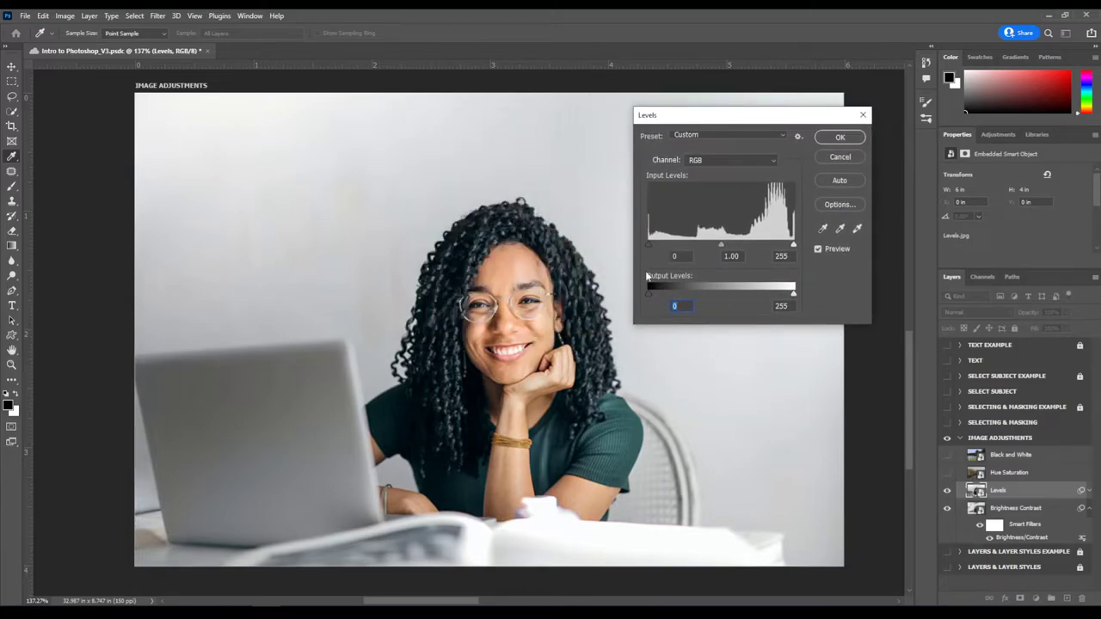
click(650, 248)
click(722, 243)
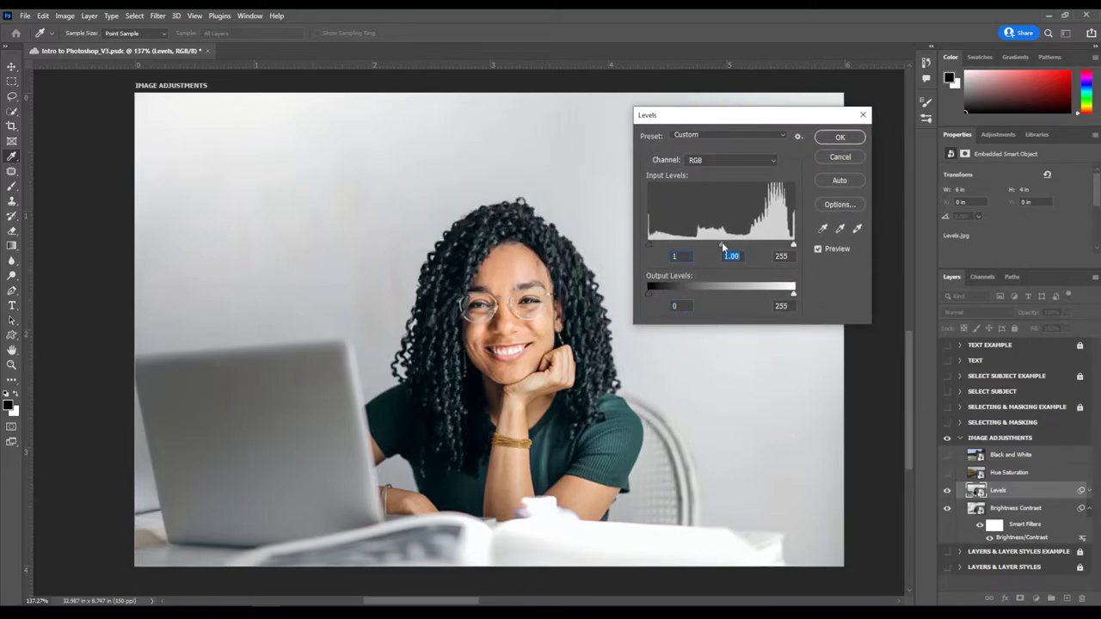
click(648, 248)
drag(649, 247, 651, 252)
drag(794, 248, 770, 254)
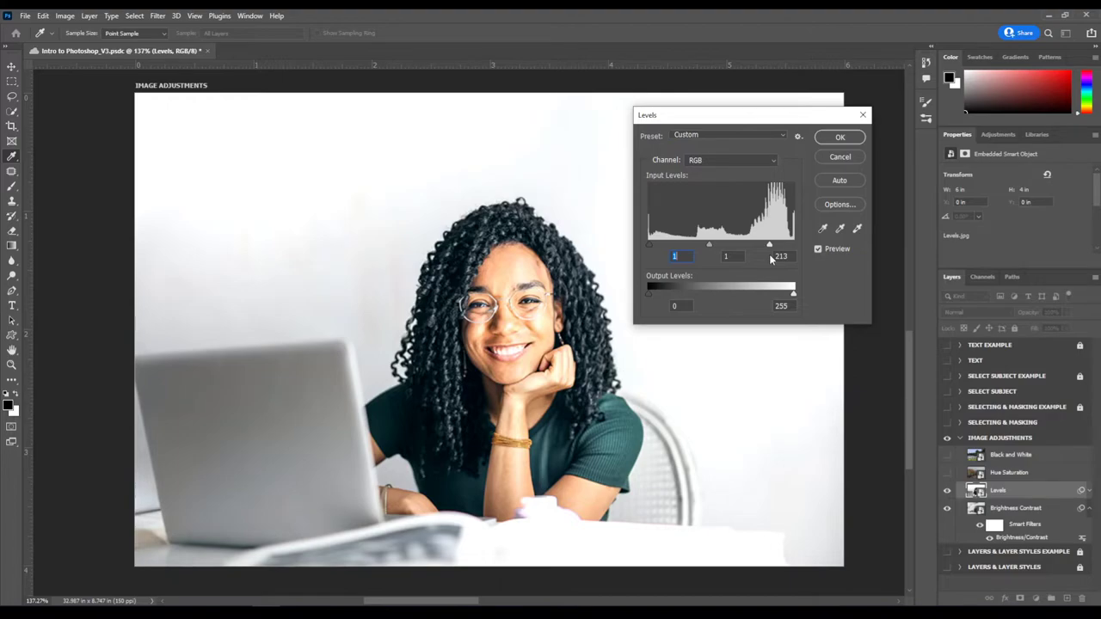
mouse_move(770, 255)
mouse_down()
mouse_move(799, 250)
mouse_move(779, 254)
mouse_up()
click(779, 256)
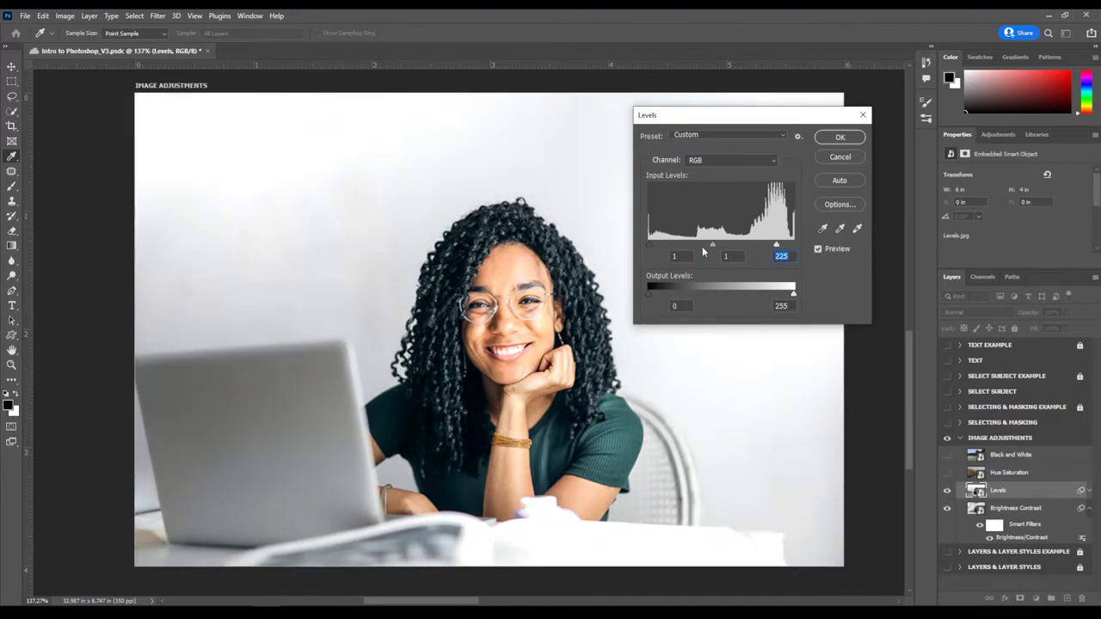
- Try extreme input levels on the portrait: black 80, midtones 3.34 and white 82
drag(715, 243, 727, 246)
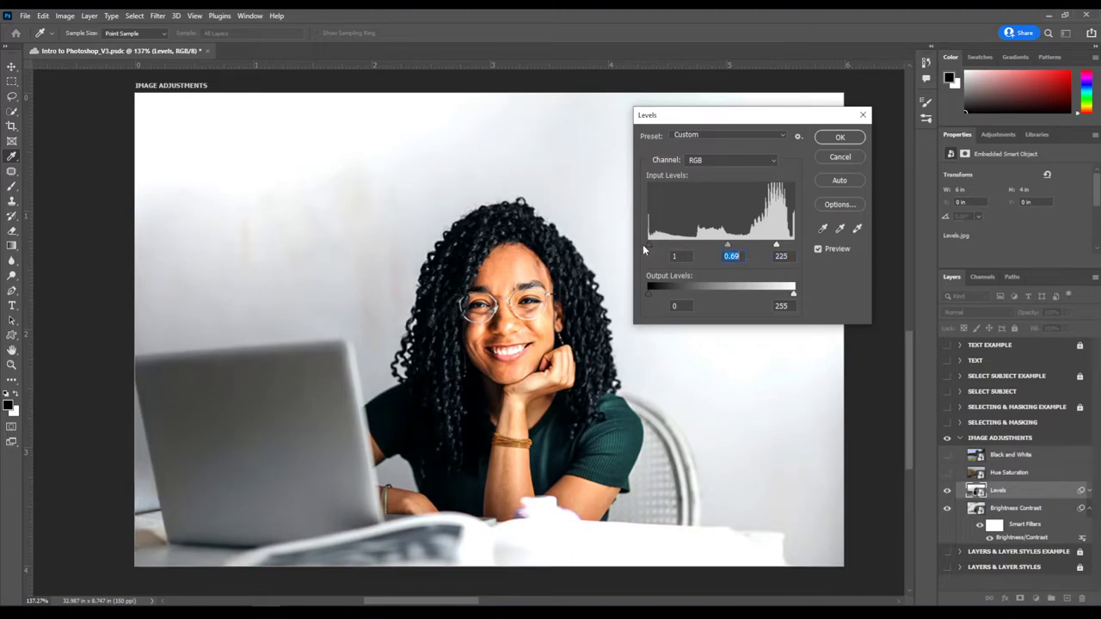
drag(647, 245, 701, 246)
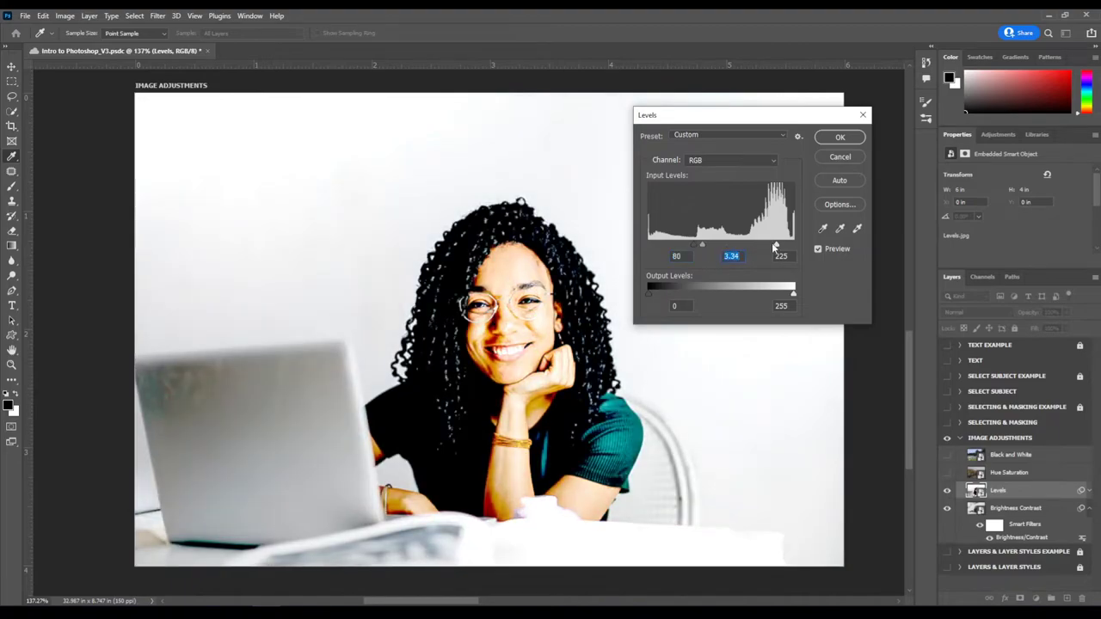
drag(777, 246, 694, 248)
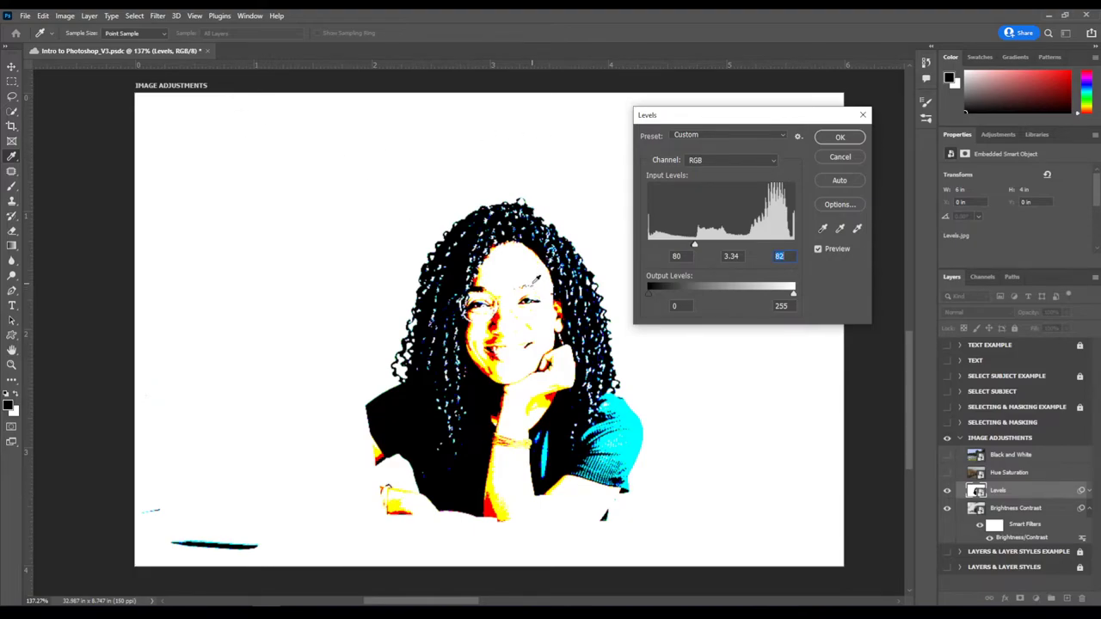
- Set the input levels to 0 black and 255 white with slightly darkened midtones, and apply the Levels adjustment
drag(697, 247, 797, 255)
drag(702, 246, 733, 247)
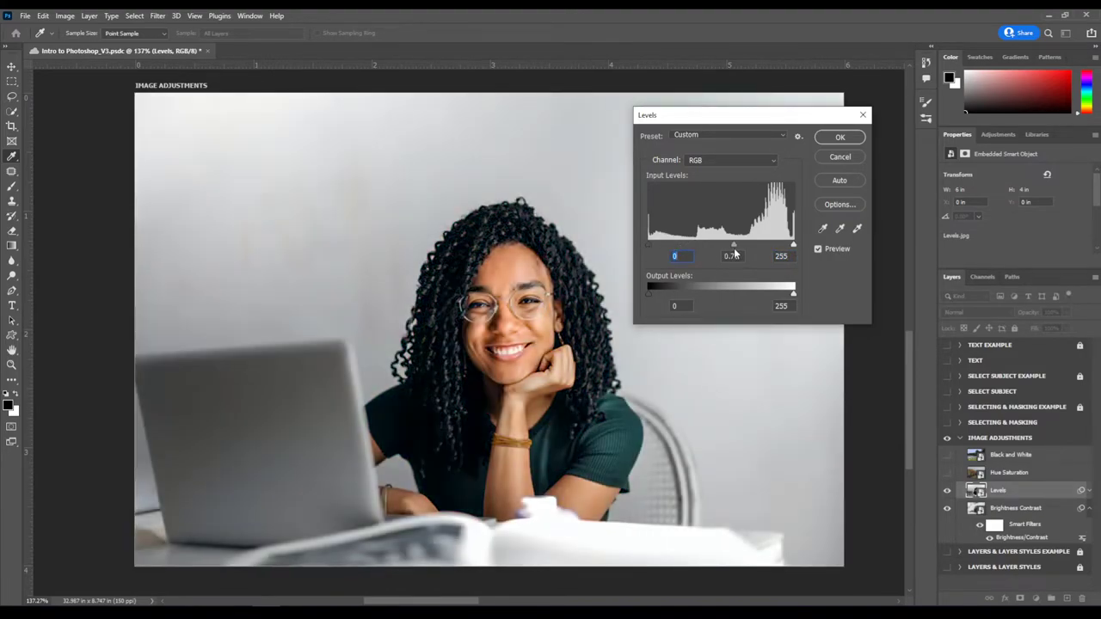
click(792, 247)
mouse_move(731, 246)
mouse_down()
mouse_move(719, 247)
mouse_move(734, 247)
mouse_up()
click(732, 244)
click(840, 137)
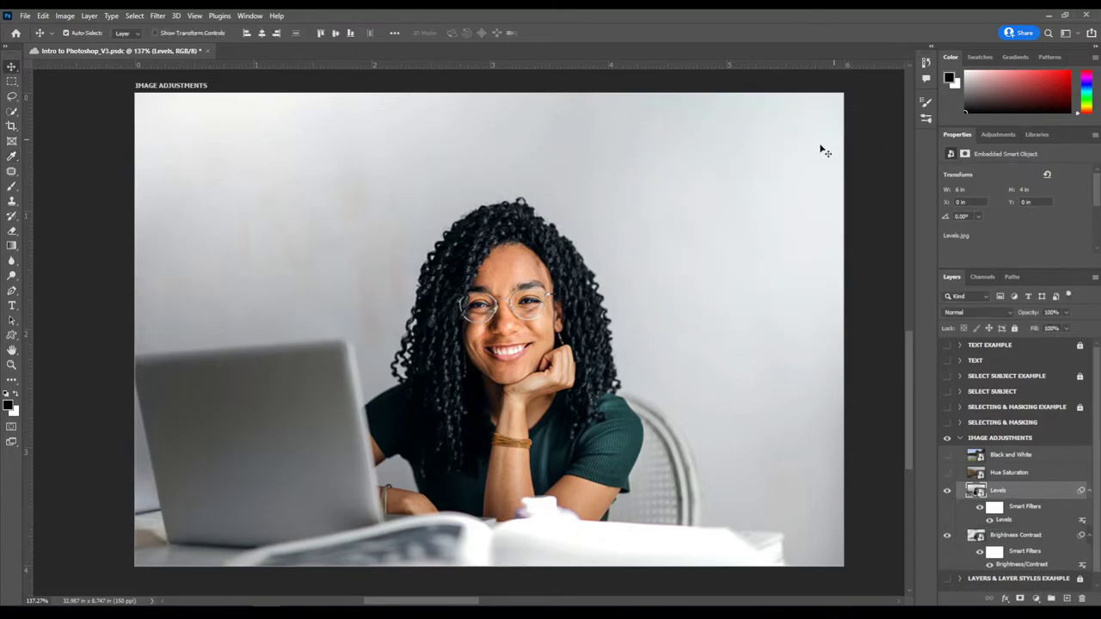
- Toggle the Levels smart filter off and on to compare the portrait before and after the adjustment
click(991, 521)
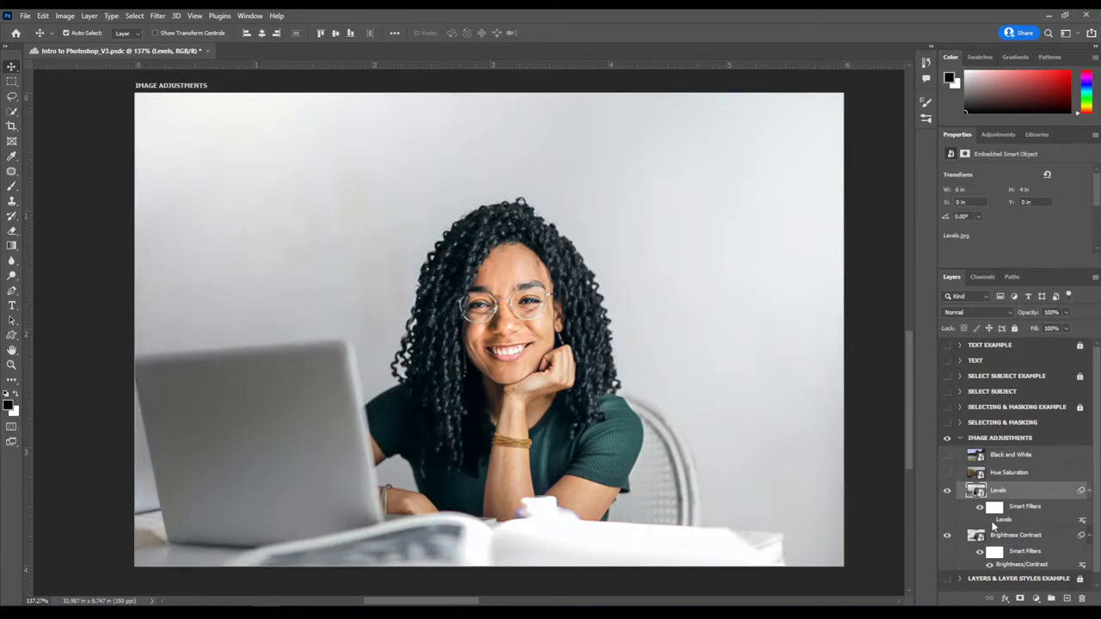
click(991, 522)
click(990, 521)
click(990, 521)
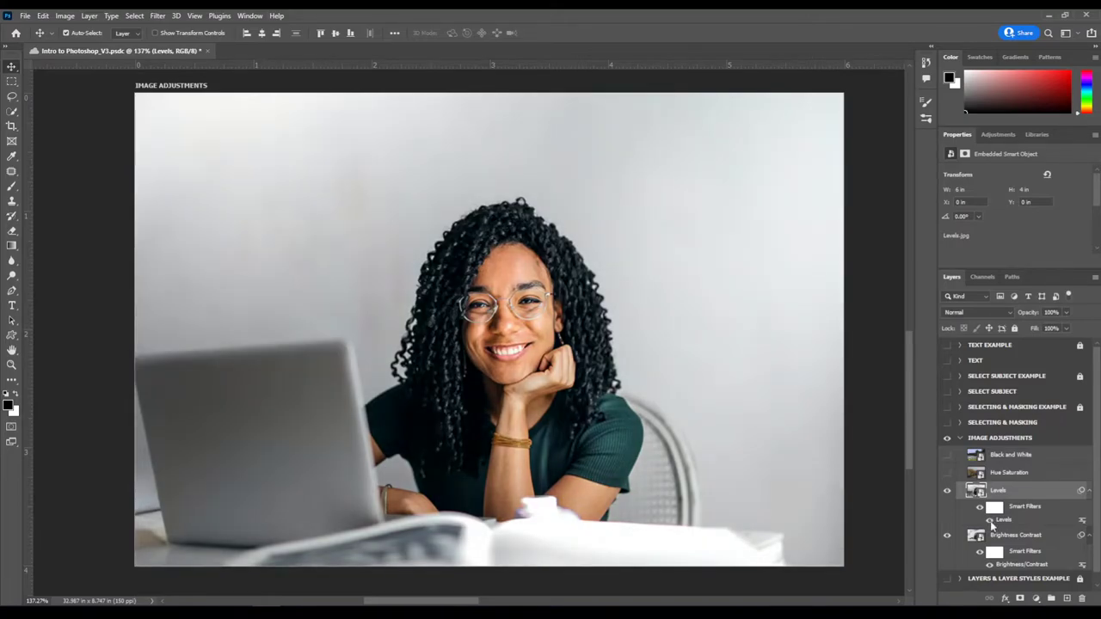
click(990, 522)
click(990, 522)
click(990, 519)
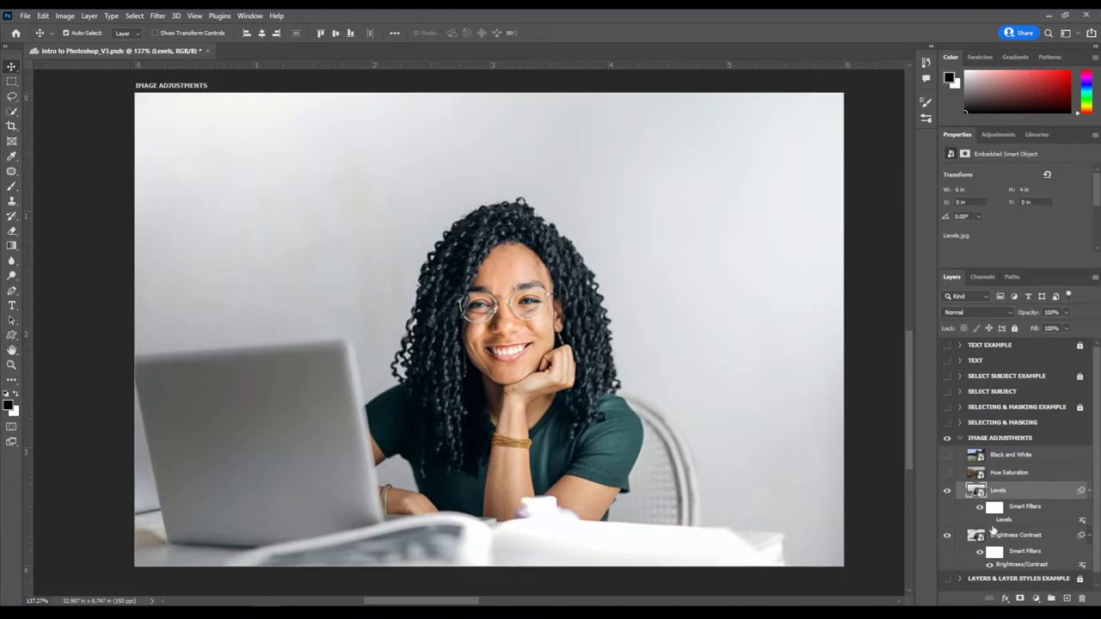
click(990, 521)
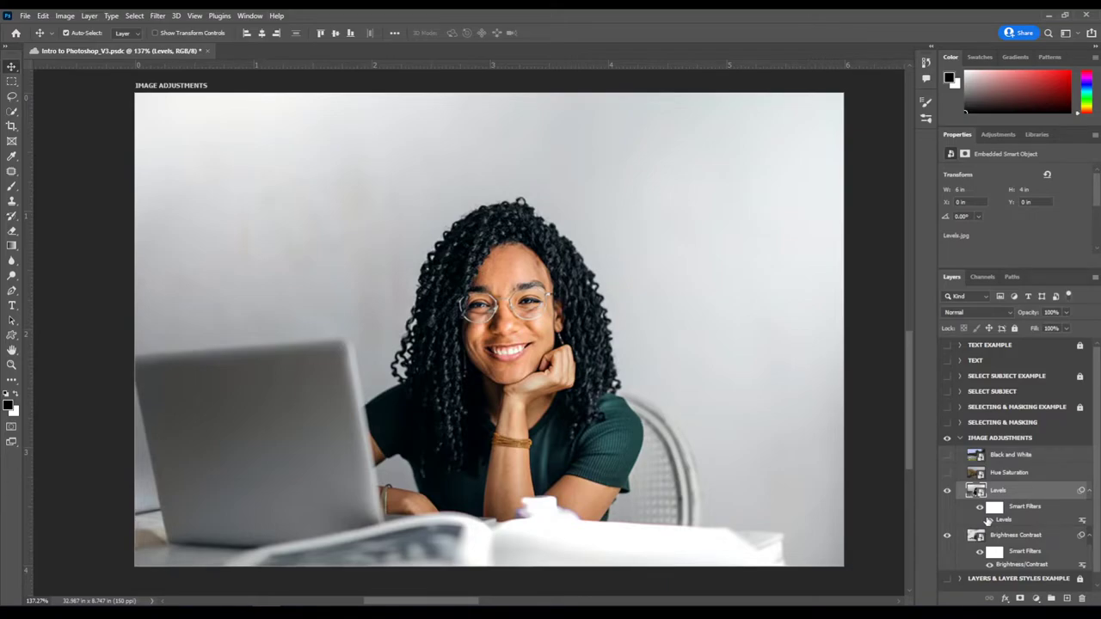
- Show and select the Hue Saturation layer and open a Hue/Saturation adjustment clear of the large rock
click(947, 474)
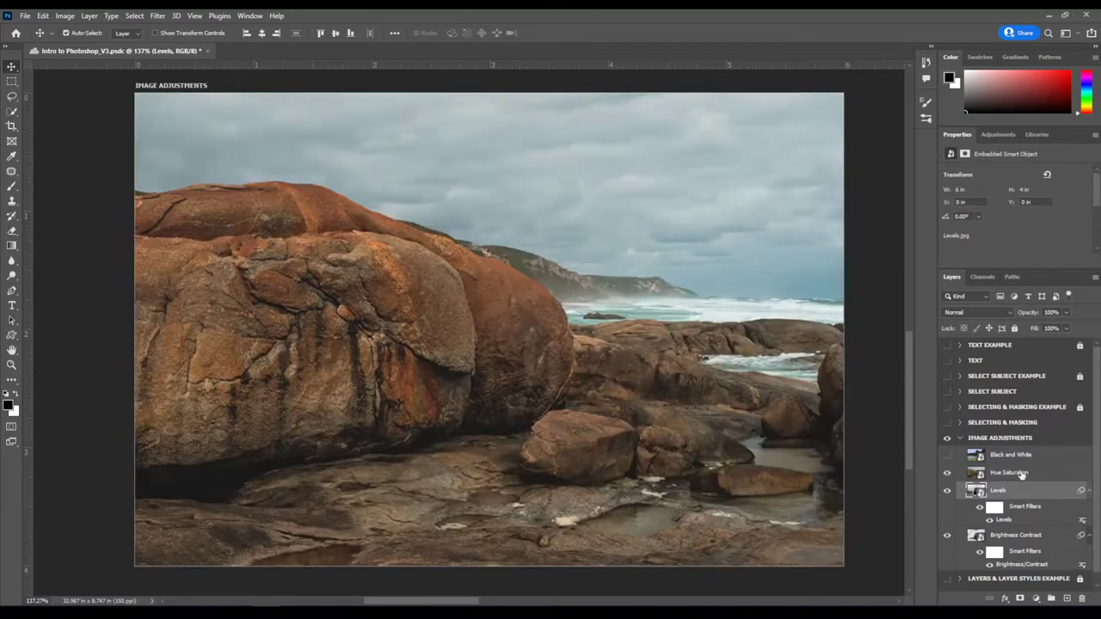
click(1022, 474)
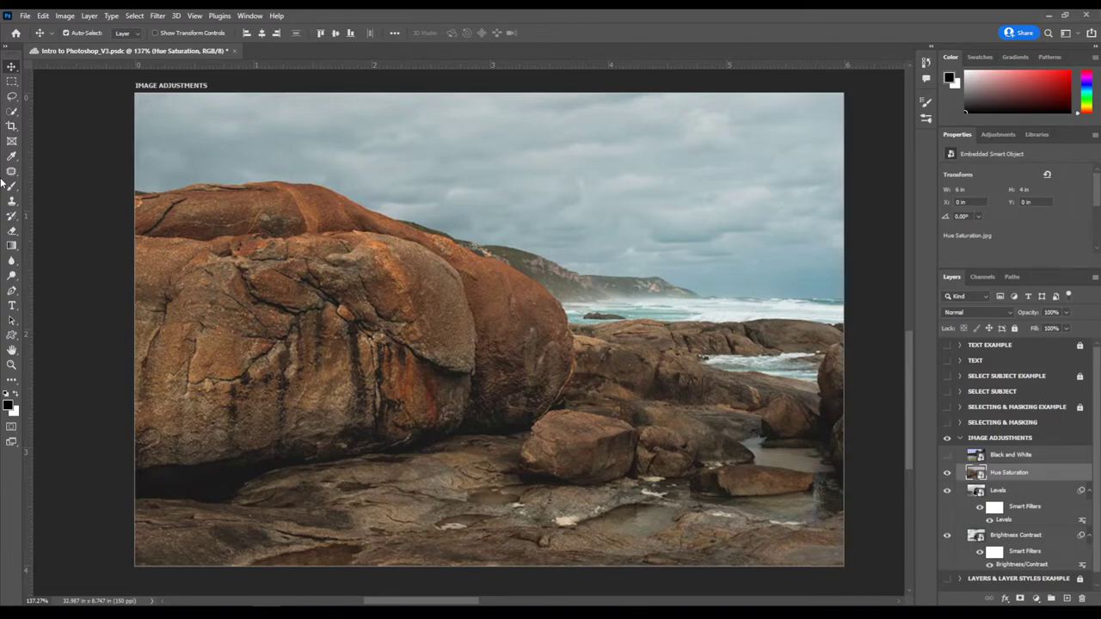
click(65, 15)
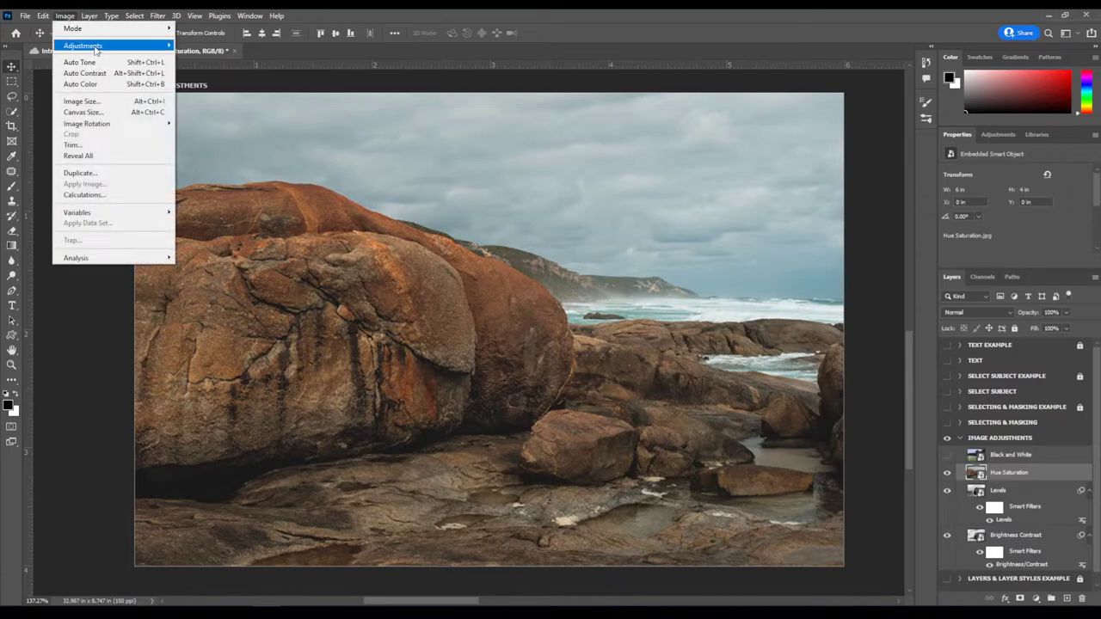
mouse_move(95, 49)
click(280, 109)
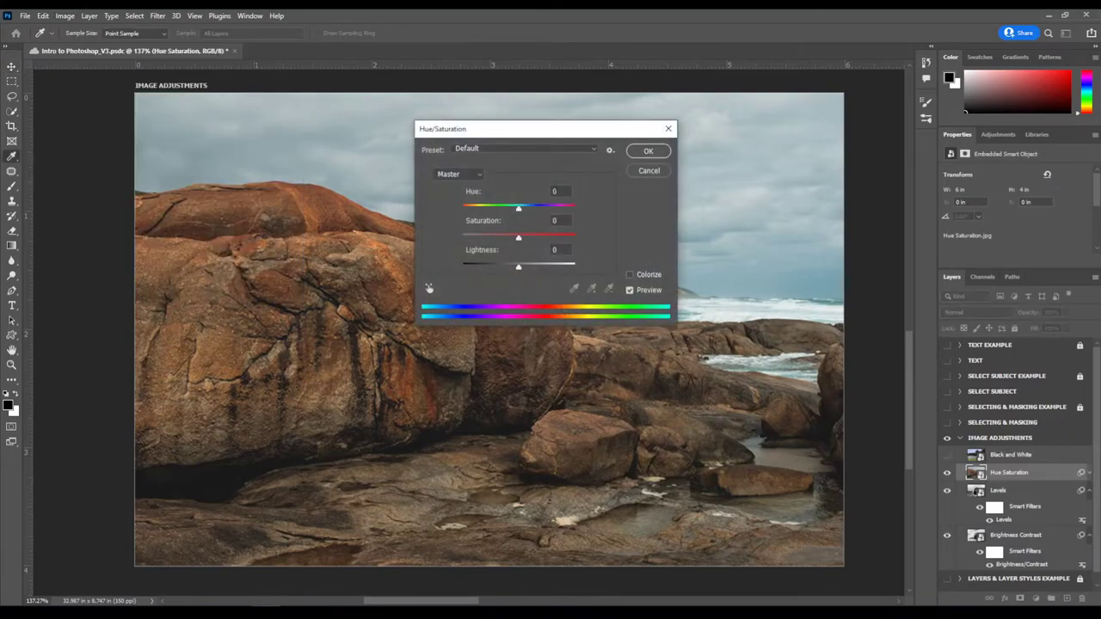
drag(533, 134, 725, 186)
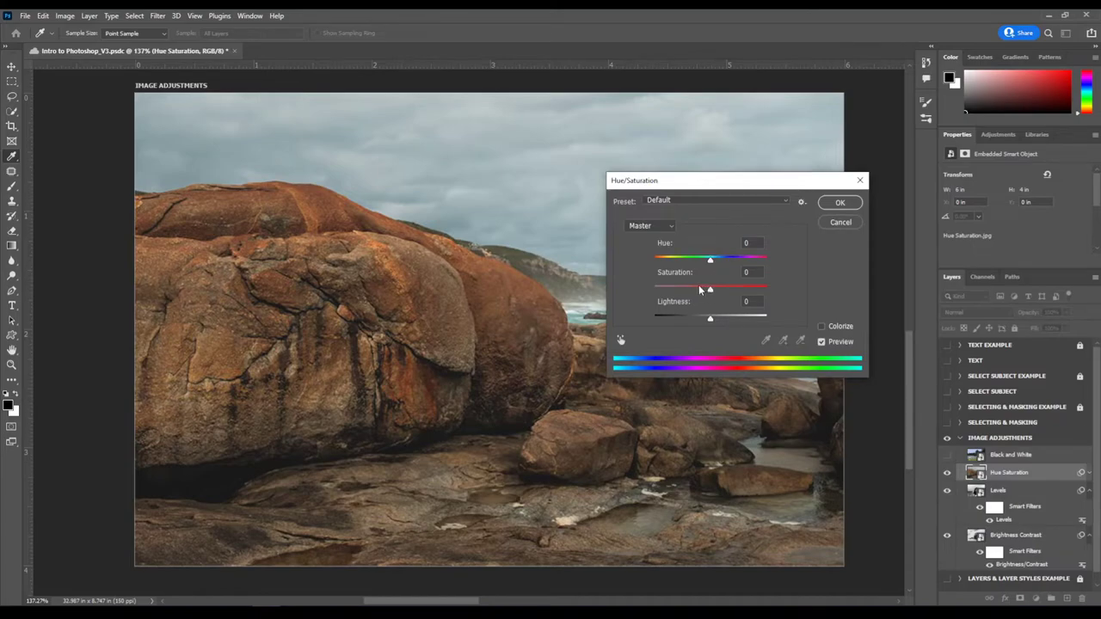
- Try strong Hue/Saturation shifts on the rock photo: hue -125 and -40, saturation +100 and -100
drag(711, 259, 668, 260)
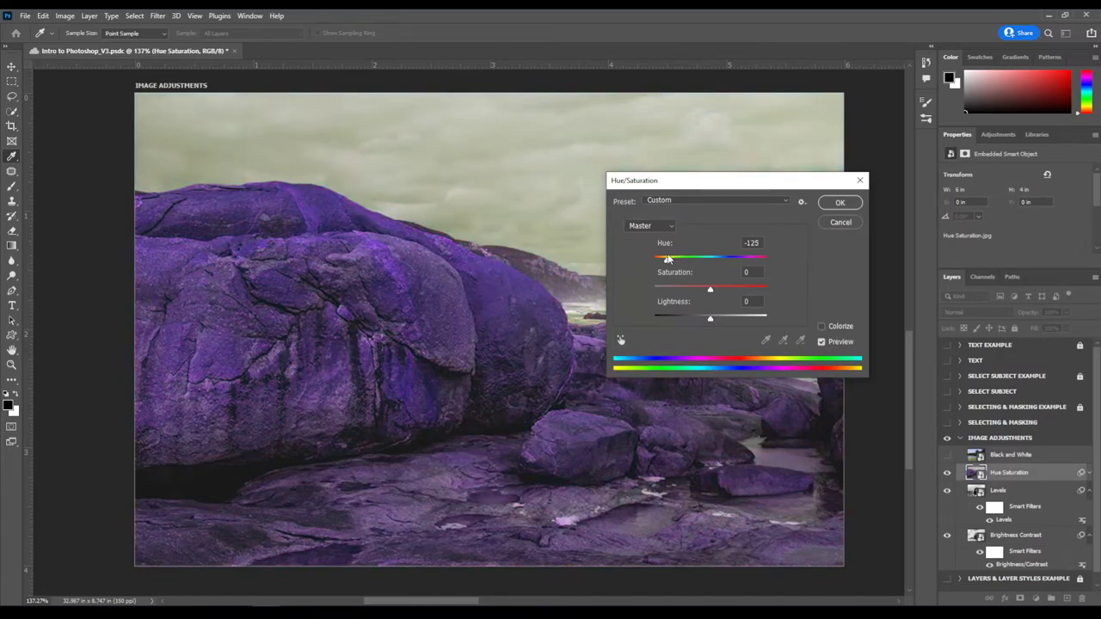
drag(709, 290, 825, 294)
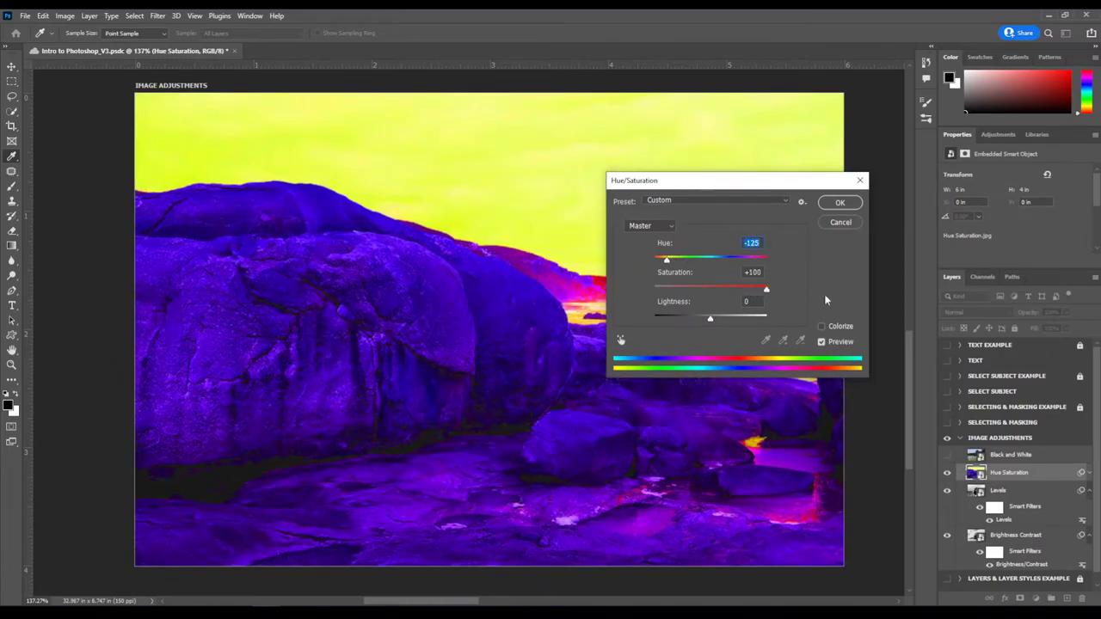
drag(756, 180, 994, 288)
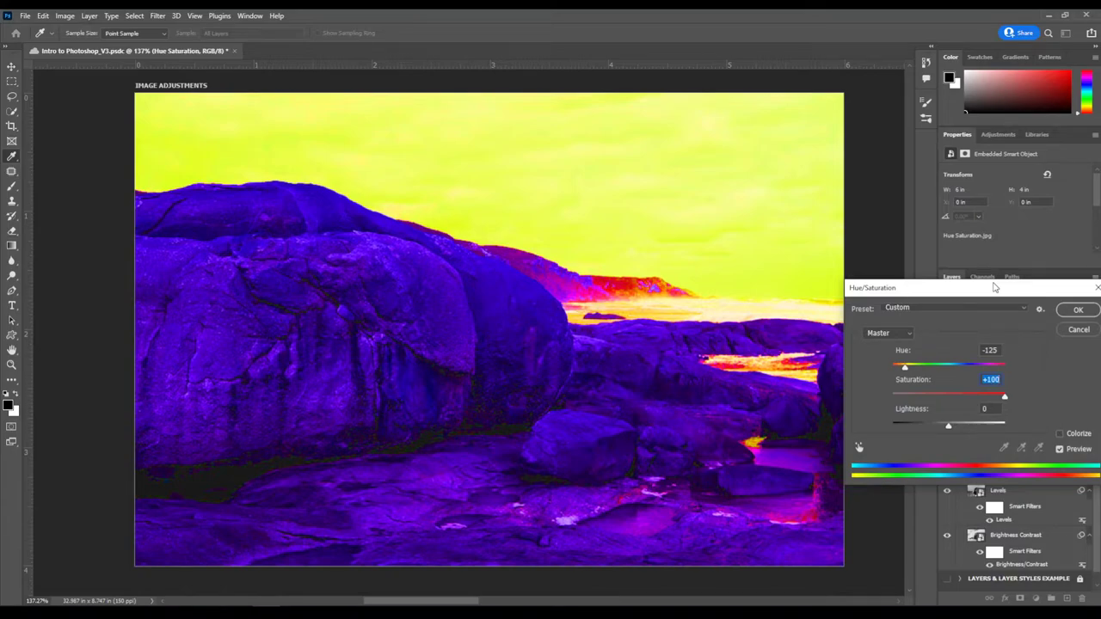
drag(995, 288, 823, 250)
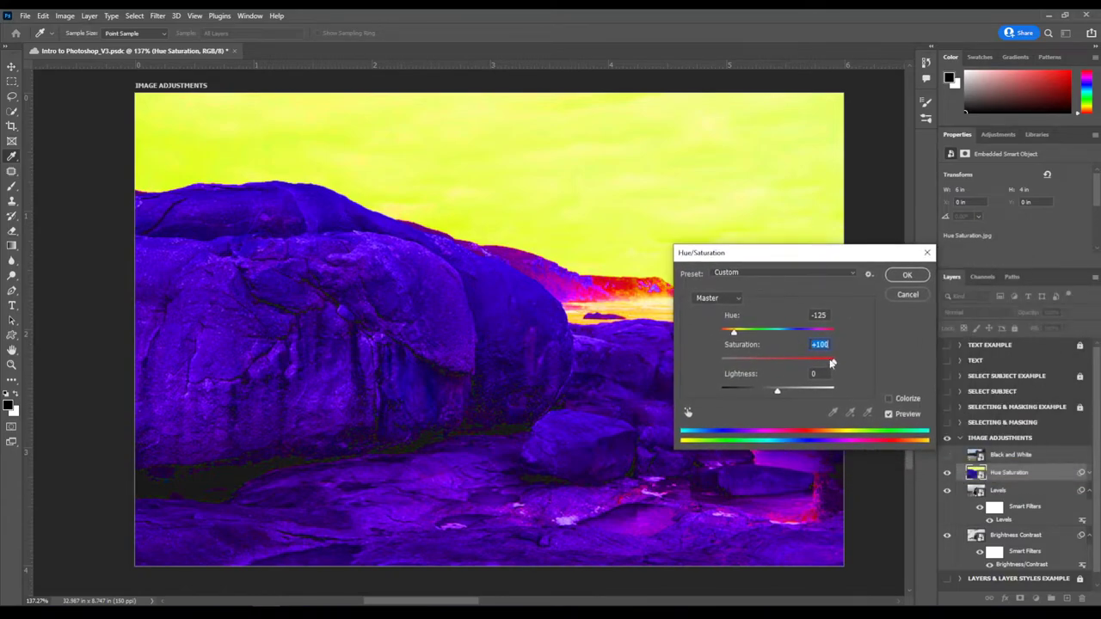
drag(831, 362, 682, 357)
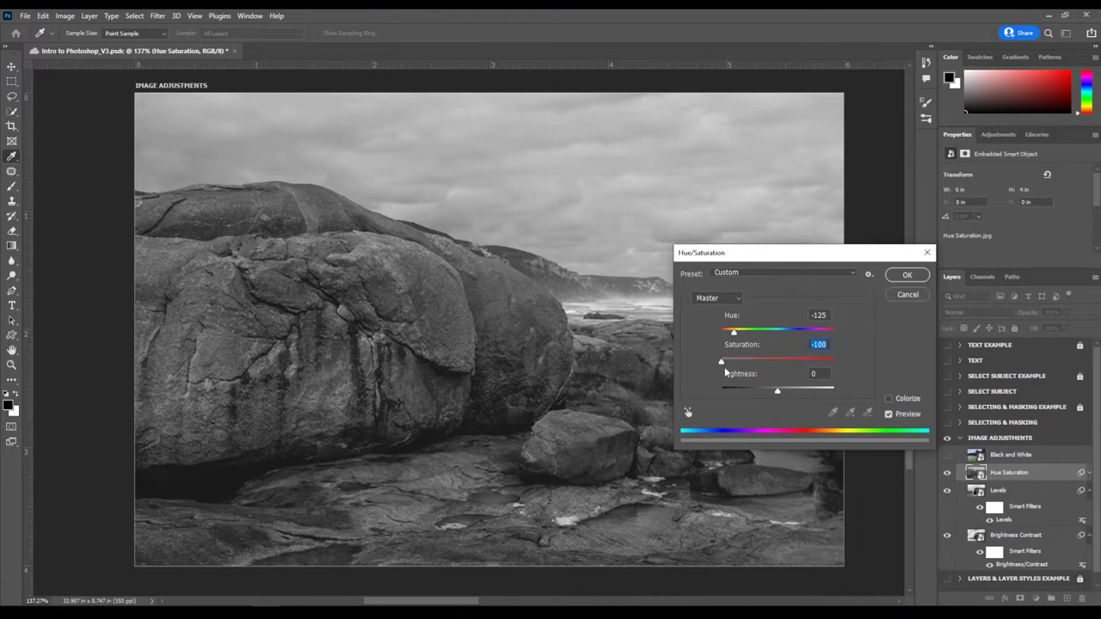
drag(722, 363, 778, 362)
drag(734, 333, 755, 336)
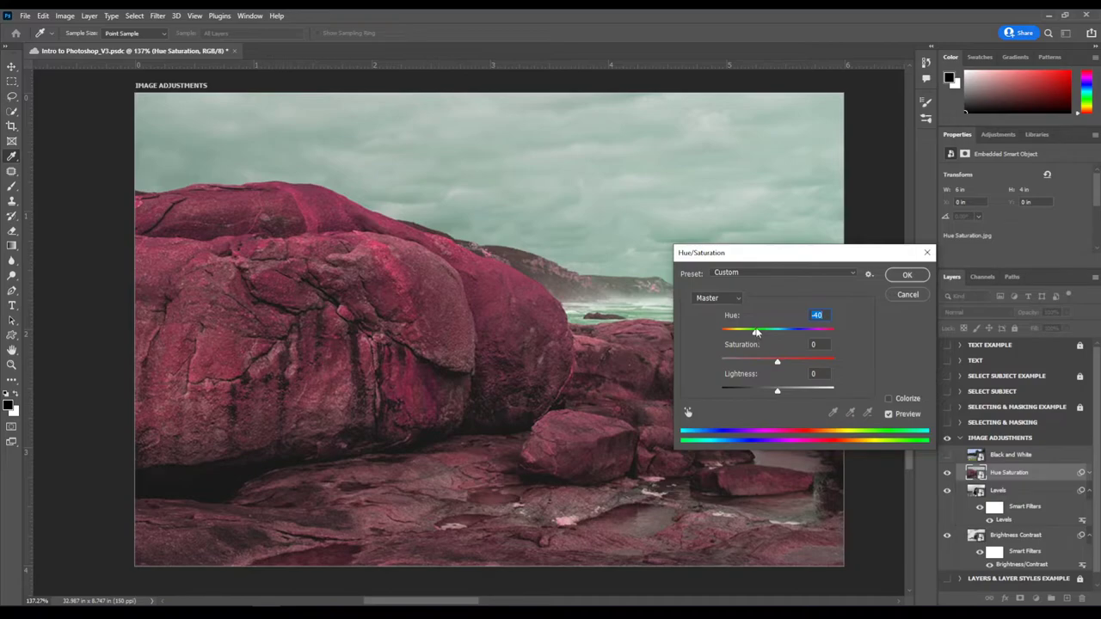
- Set the hue to about +7 and the saturation to +42, and apply the Hue/Saturation adjustment to the rock photo
drag(756, 333, 803, 368)
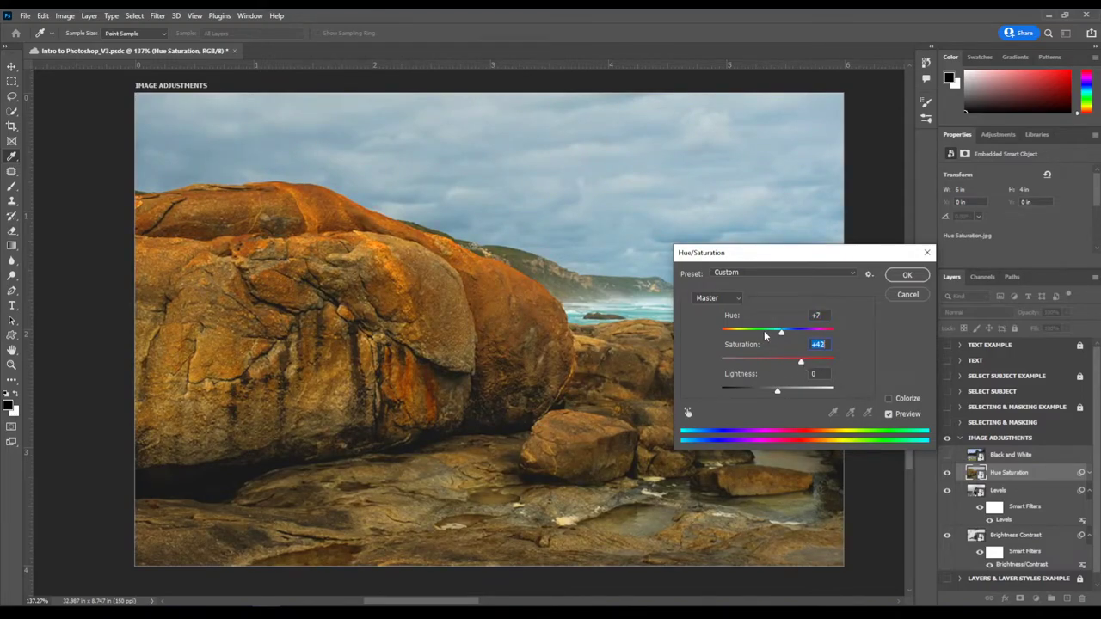
drag(781, 333, 784, 336)
click(780, 336)
click(890, 277)
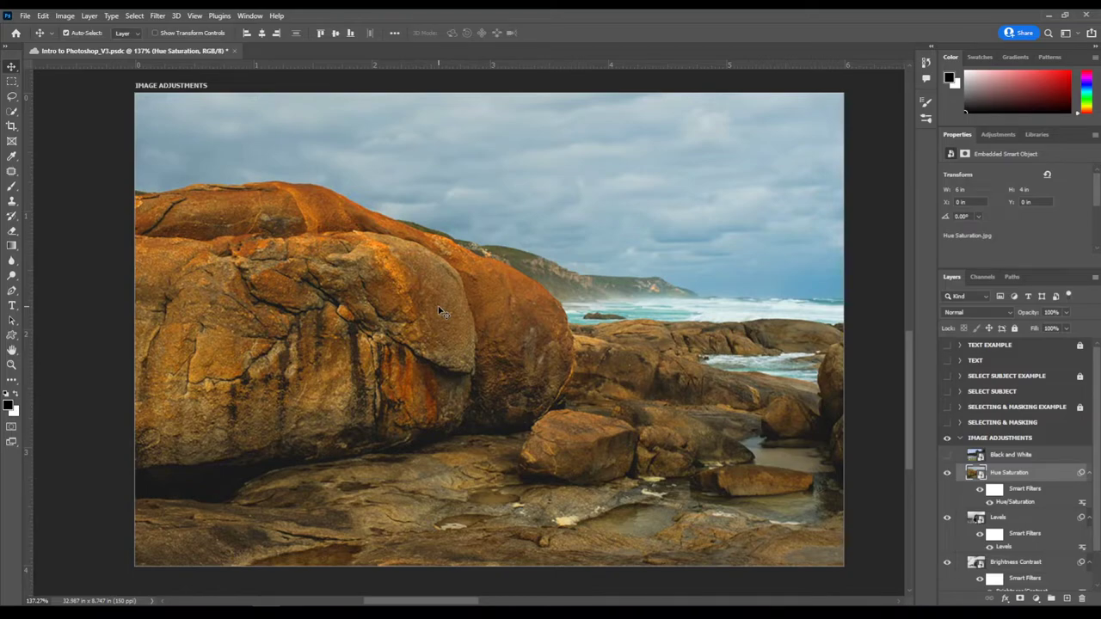
- Add a Levels adjustment to the rock photo that deepens the shadows and slightly brightens the highlights
click(77, 15)
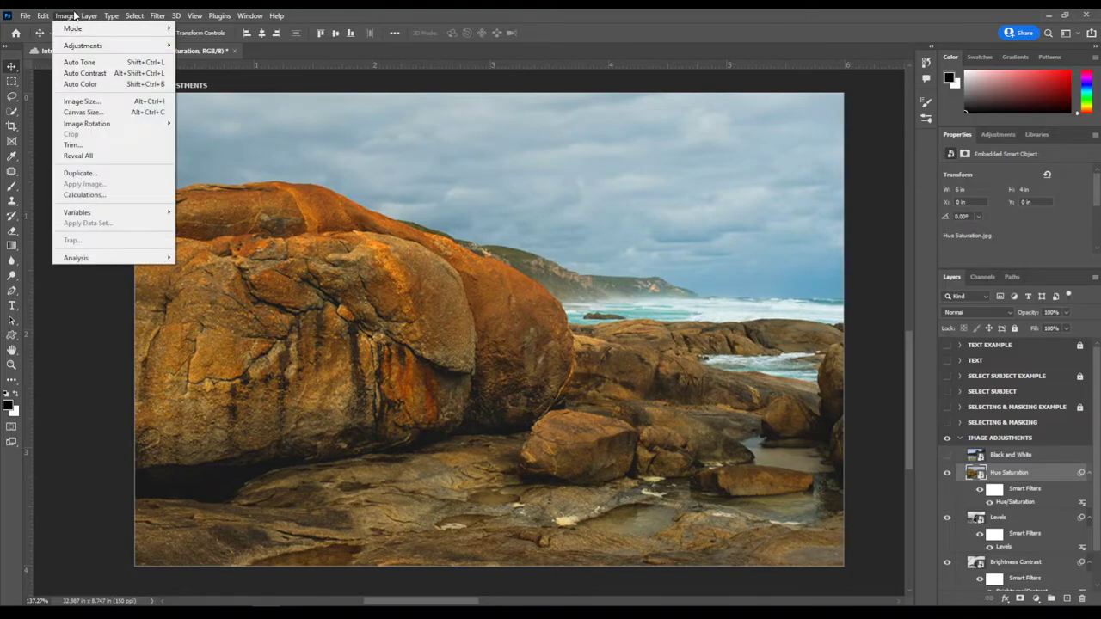
mouse_move(75, 46)
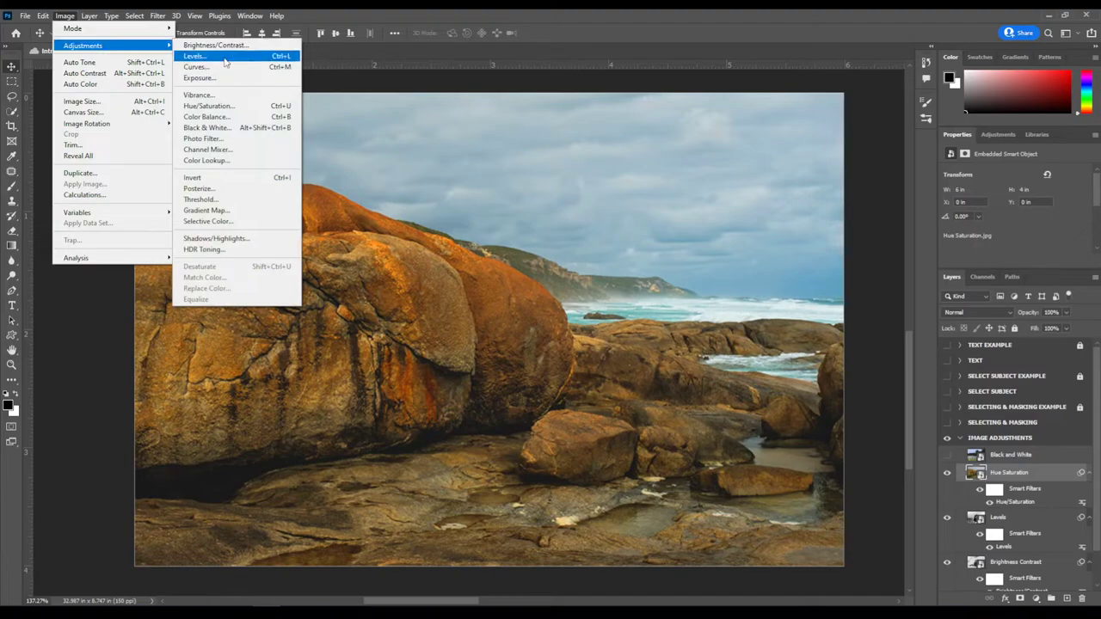
click(196, 56)
drag(652, 249, 722, 246)
drag(793, 245, 787, 246)
click(839, 139)
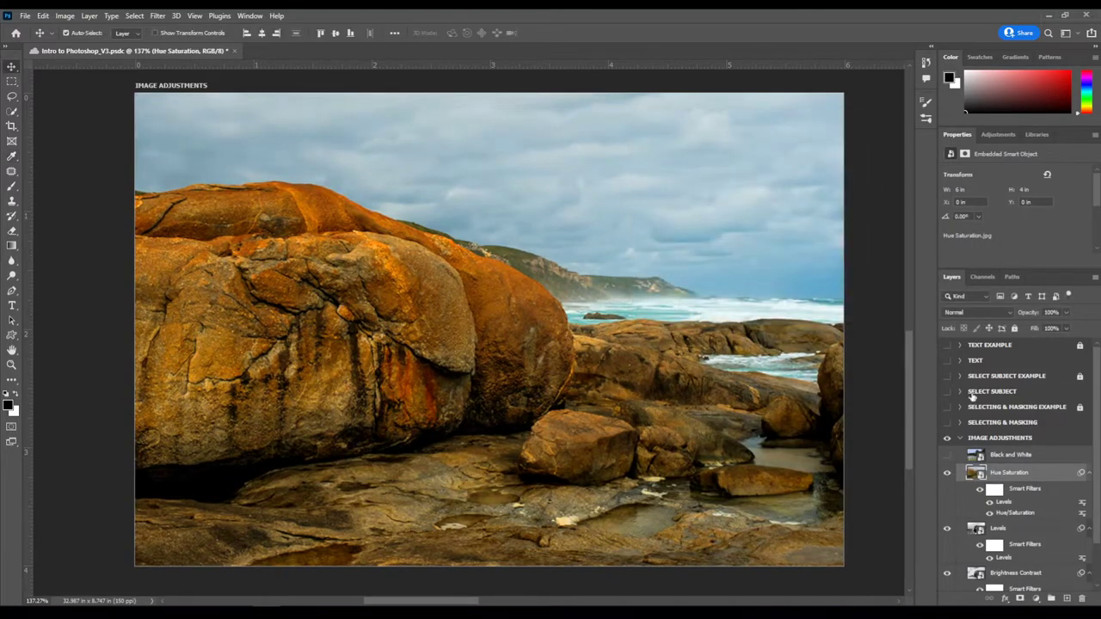
- Toggle the Hue Saturation layer's smart filters off and on to compare the rock photo before and after
click(979, 489)
click(979, 489)
click(979, 491)
click(978, 491)
click(980, 490)
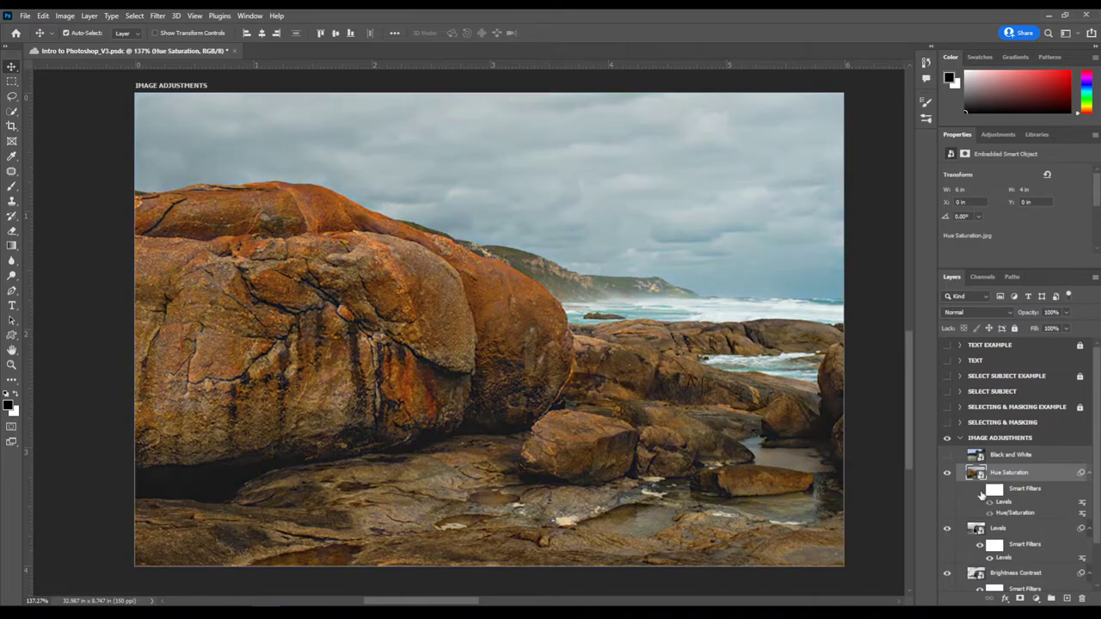
click(980, 490)
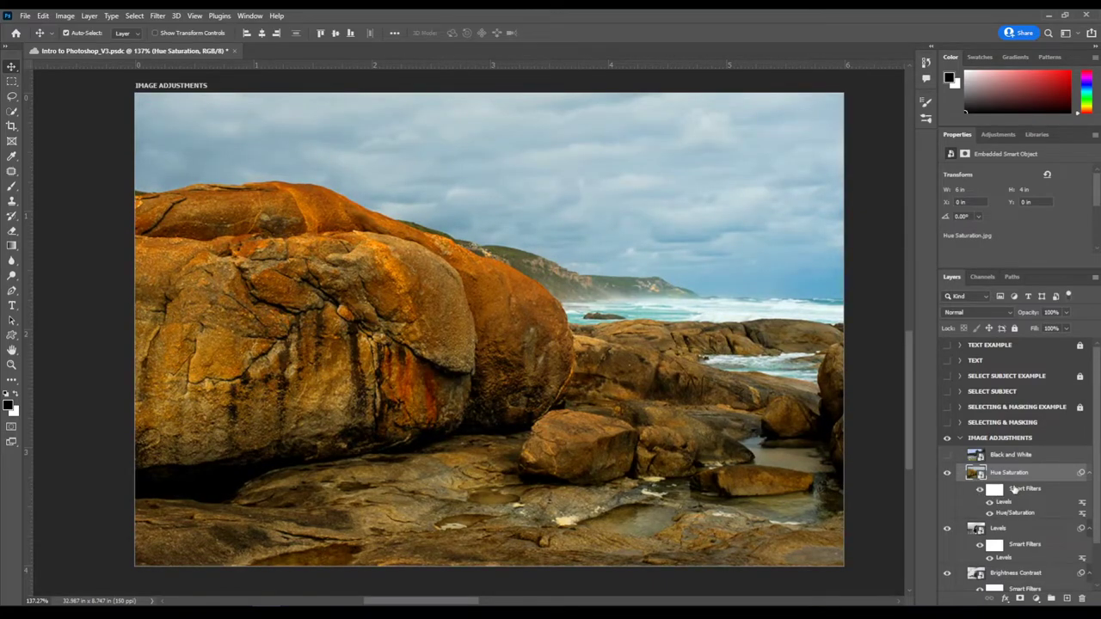
- Show and select the Black and White layer and apply a Black & White adjustment with the Default preset
click(947, 454)
click(1005, 459)
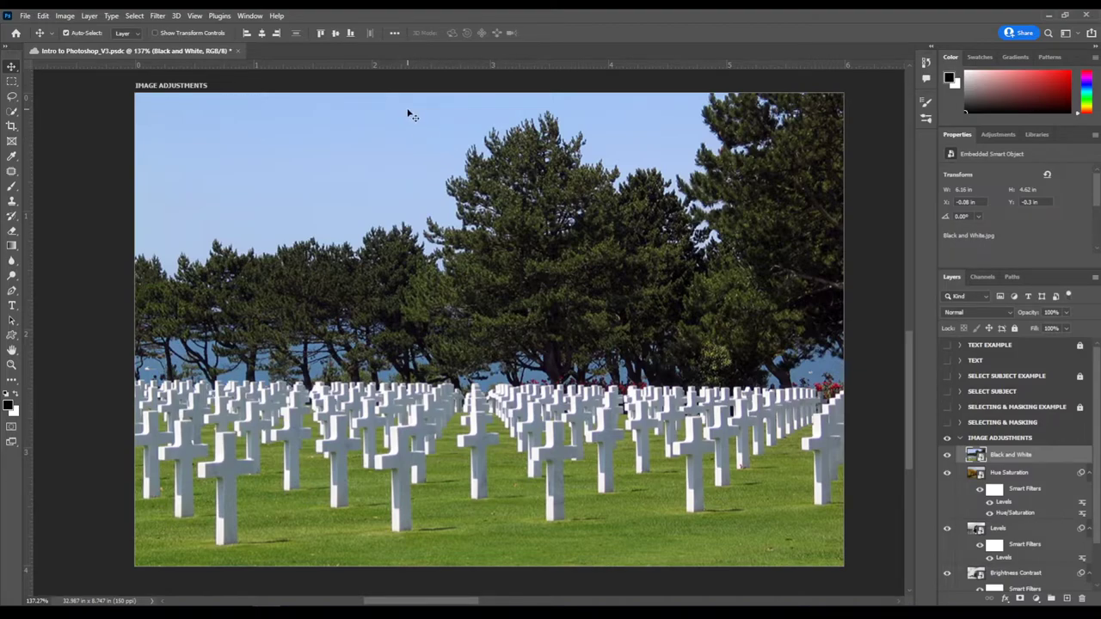
click(65, 16)
mouse_move(81, 47)
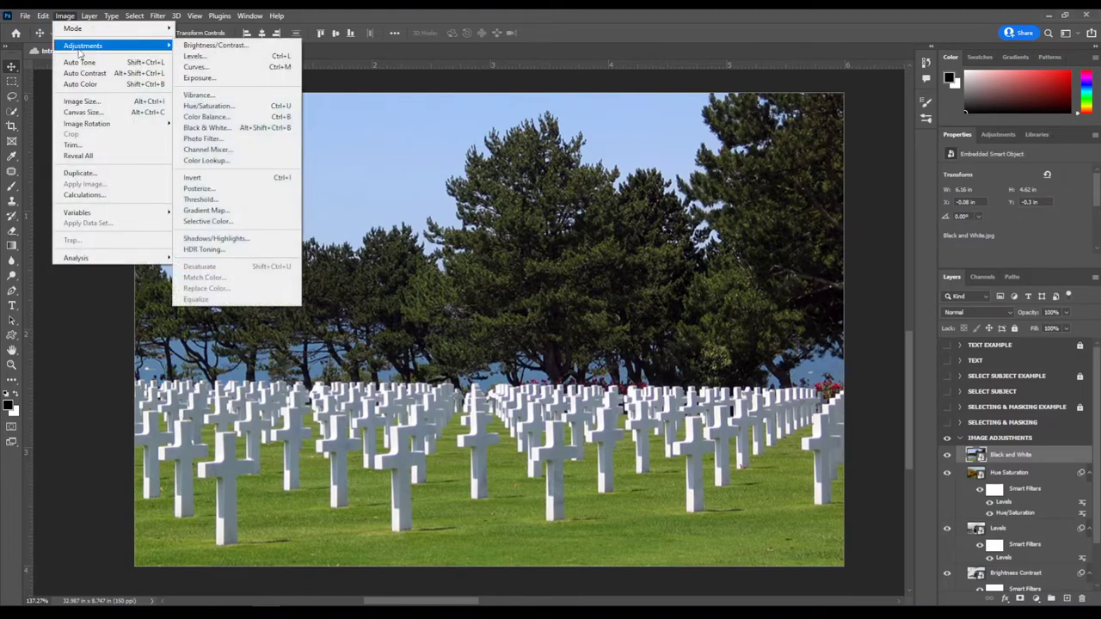
click(225, 128)
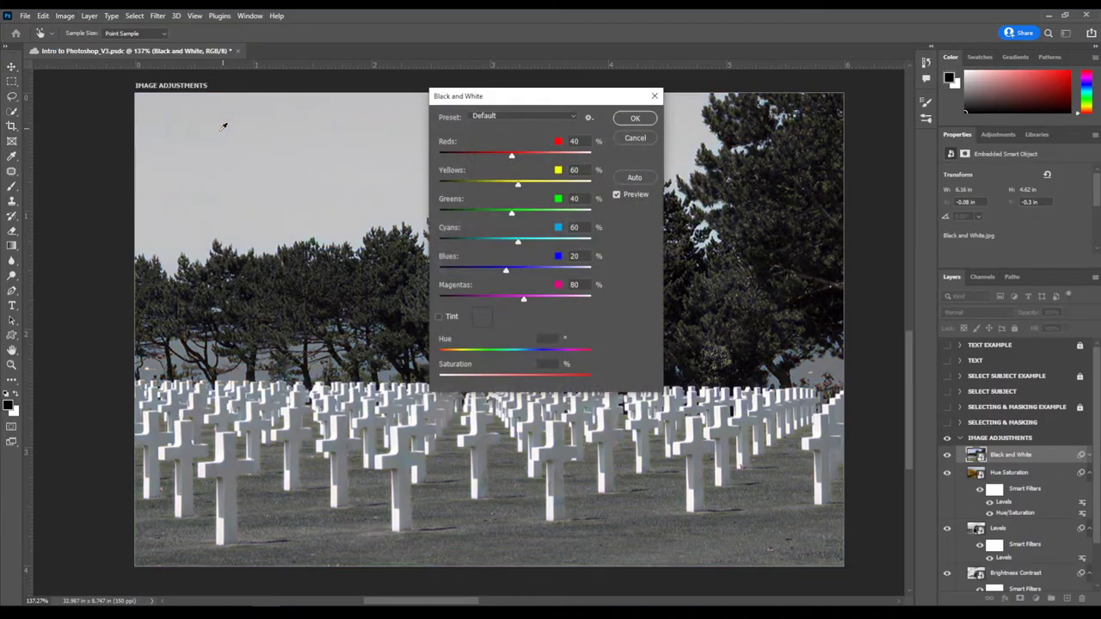
drag(577, 103, 744, 105)
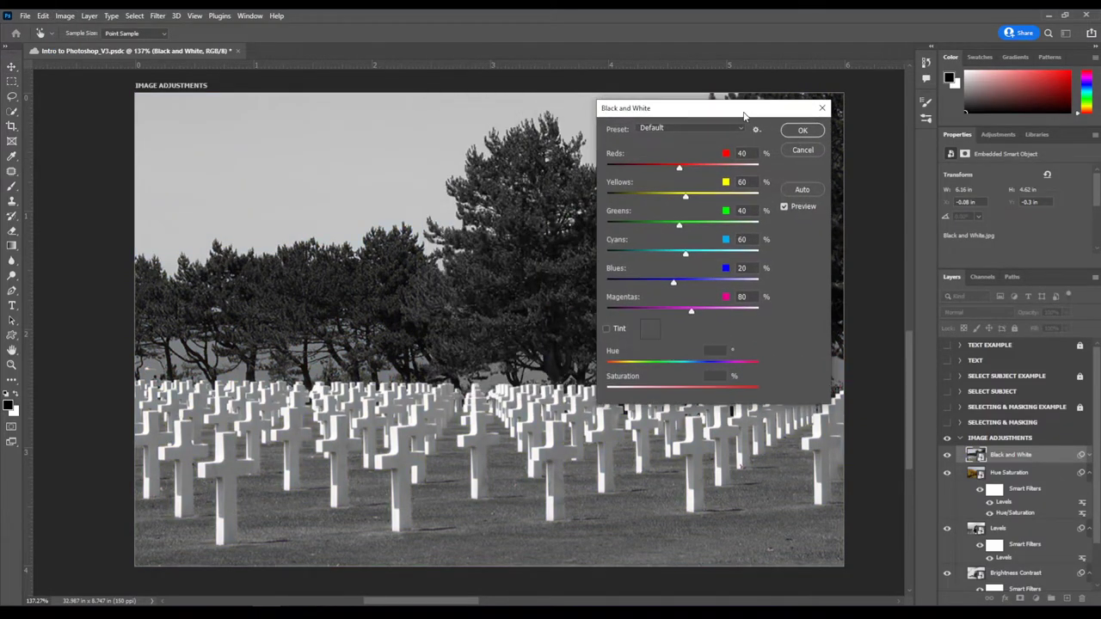
click(803, 118)
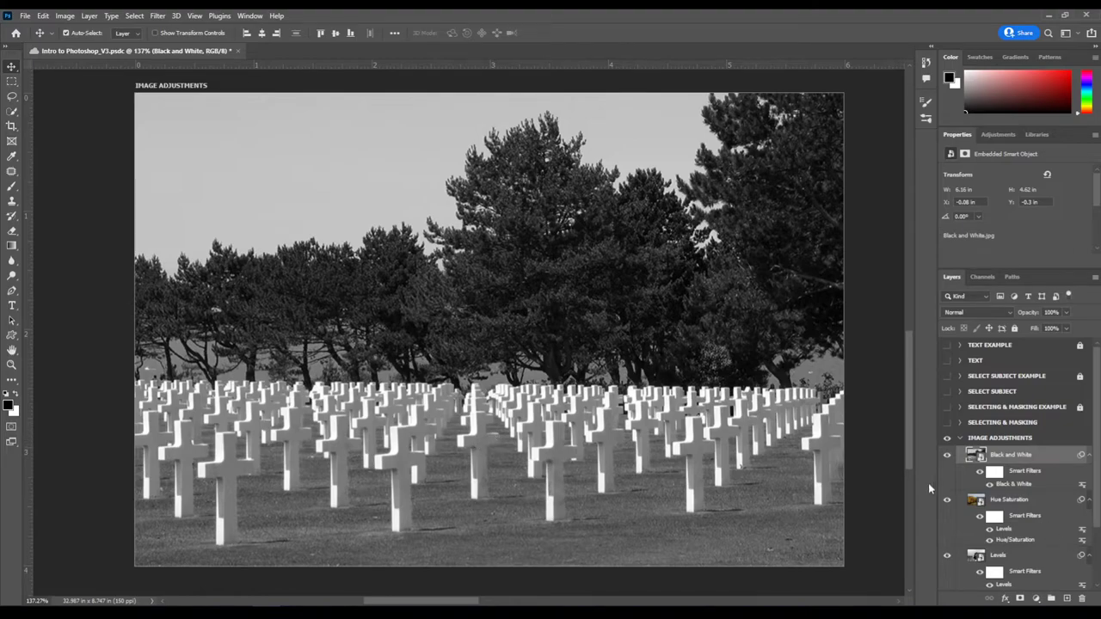
- Show the SELECTING & MASKING and SELECTING & MASKING EXAMPLE artboards and hide the IMAGE ADJUSTMENTS artboard
scroll(1071, 512, down, 1)
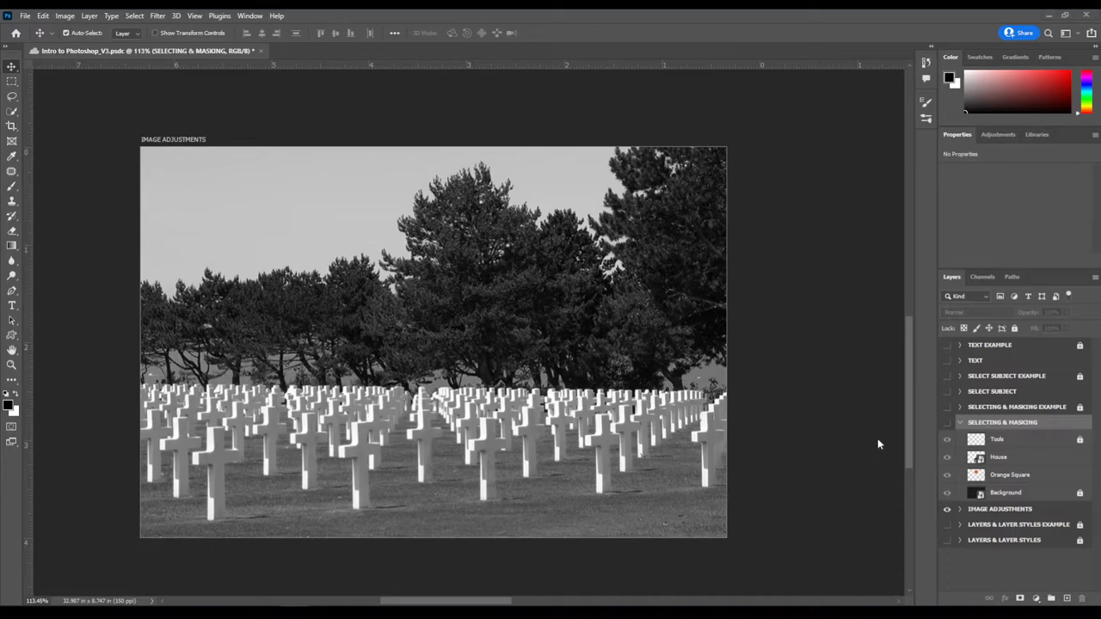
click(948, 422)
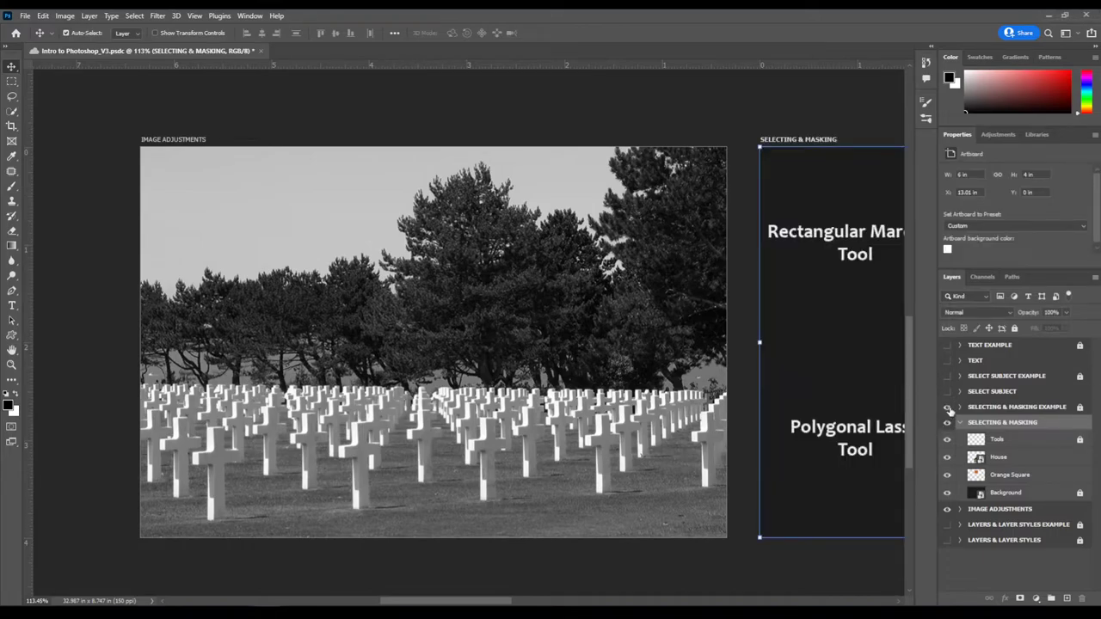
click(947, 509)
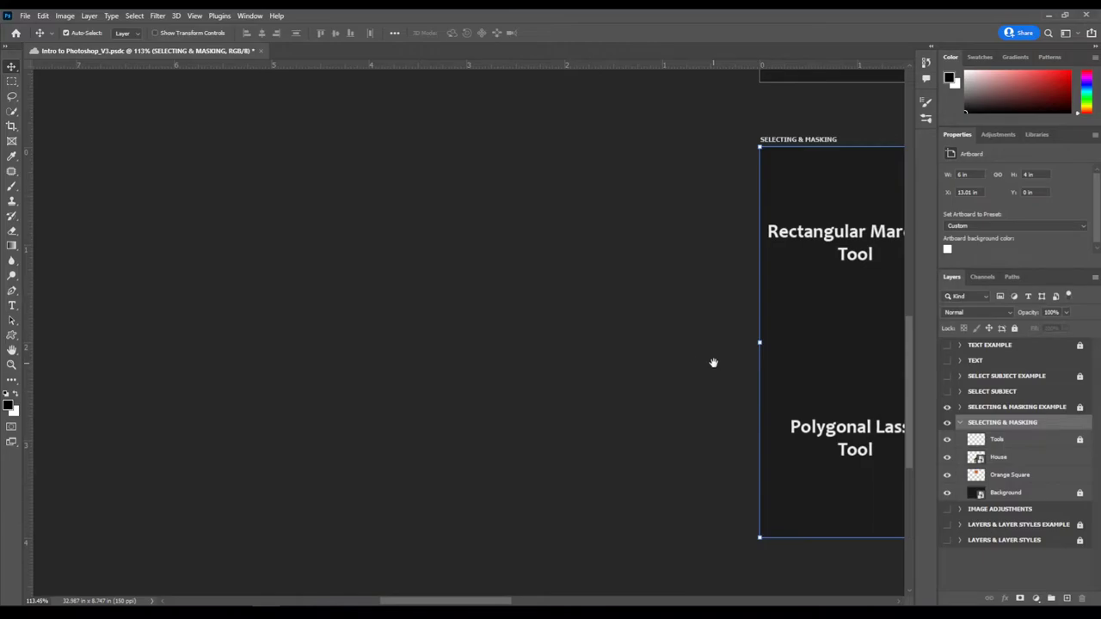
drag(713, 361, 91, 369)
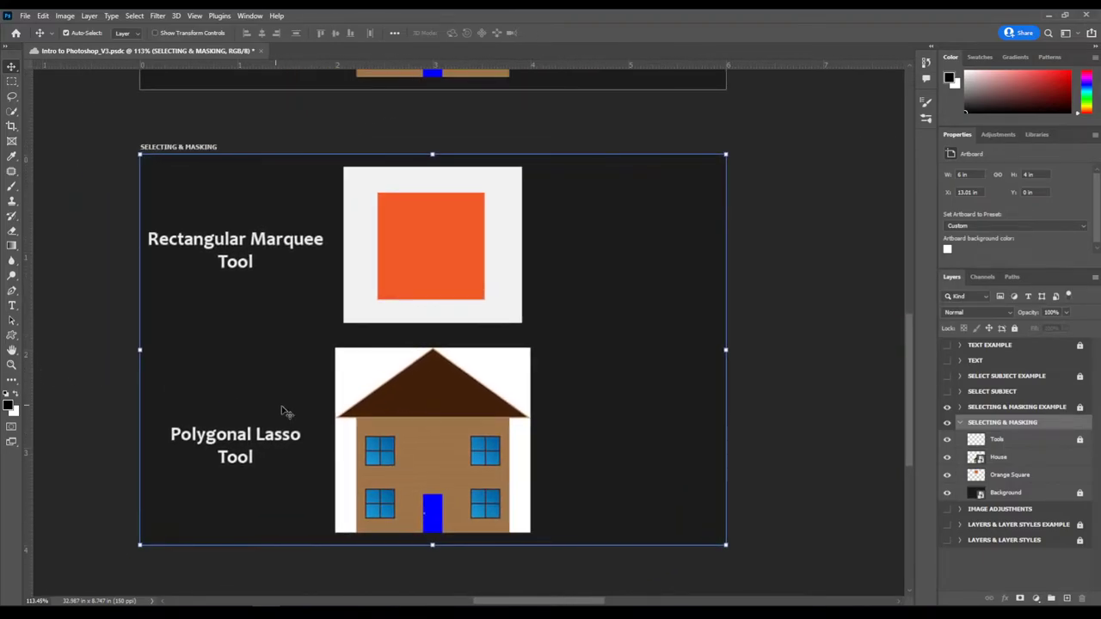
scroll(326, 413, up, 1)
drag(433, 276, 482, 361)
scroll(487, 359, down, 3)
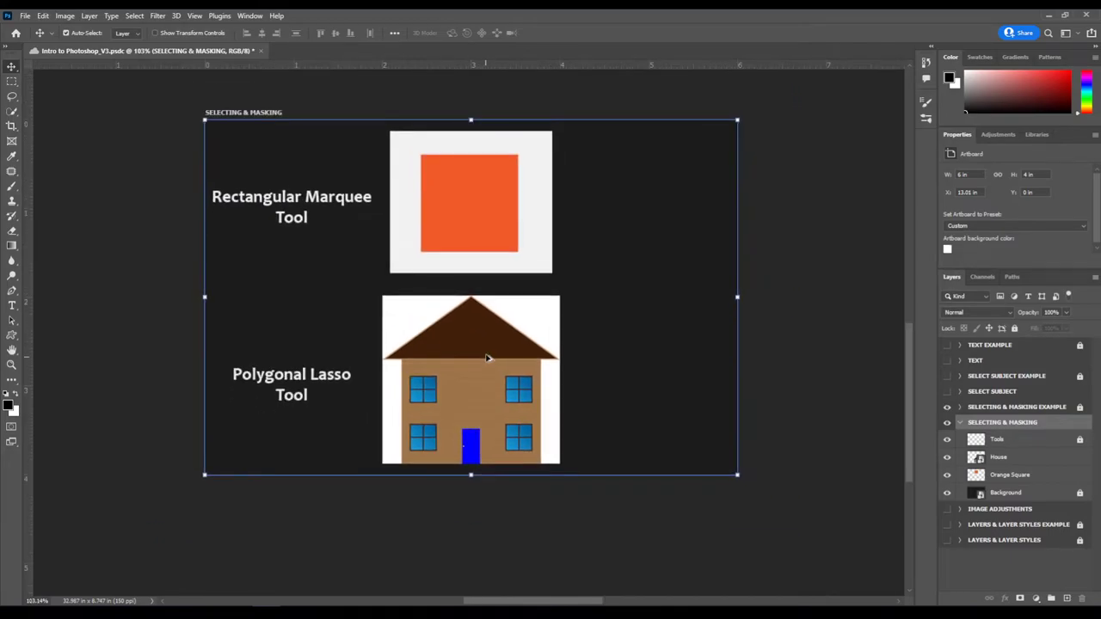
drag(517, 300, 587, 208)
drag(589, 362, 548, 366)
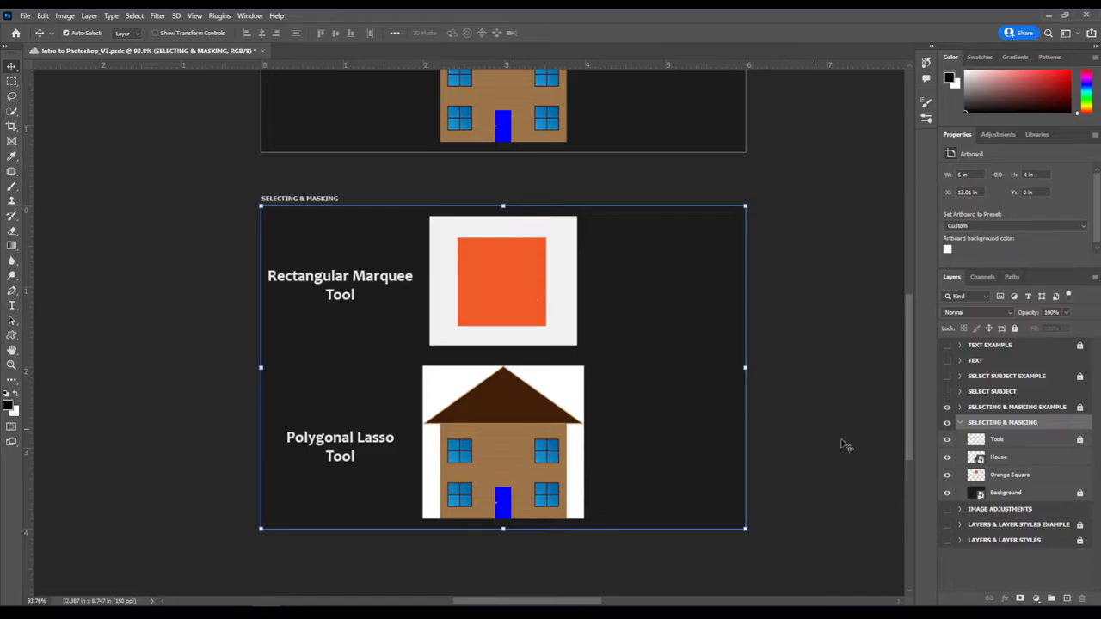
- Select the Orange Square layer and set up the Eraser tool with a brush size of 70
click(1013, 474)
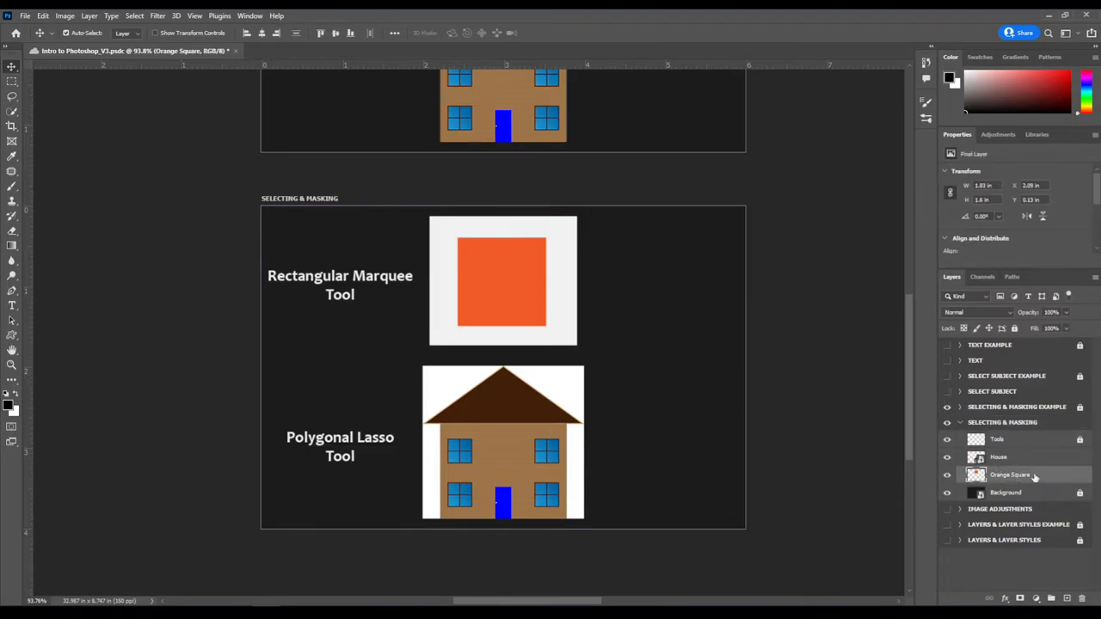
click(12, 231)
scroll(421, 236, up, 3)
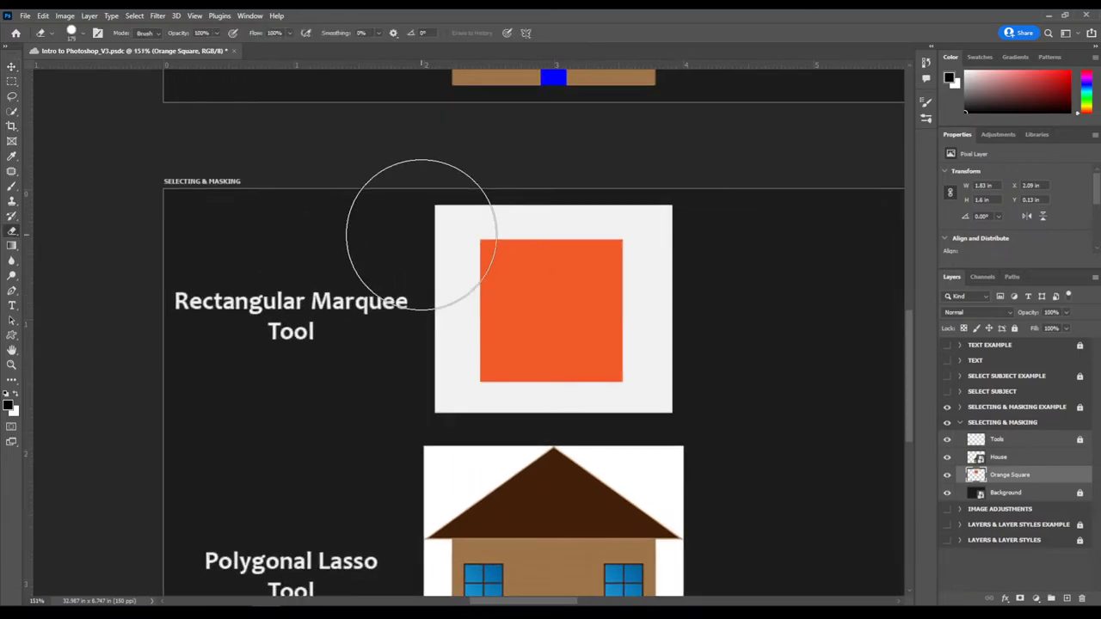
key(bracketleft)
key(bracketleft)
key(bracketleft)
key(bracketleft)
key(bracketleft)
- Try erasing the light border beside the orange square freehand, undo the eraser strokes and return to the Move tool
mouse_move(441, 215)
mouse_down()
mouse_move(439, 392)
mouse_move(445, 410)
mouse_move(478, 415)
mouse_move(657, 419)
mouse_move(657, 244)
mouse_move(649, 200)
mouse_move(494, 195)
mouse_move(457, 206)
mouse_move(447, 390)
mouse_move(492, 413)
mouse_up()
key(ctrl+z)
key(ctrl+z)
key(ctrl+z)
key(ctrl+z)
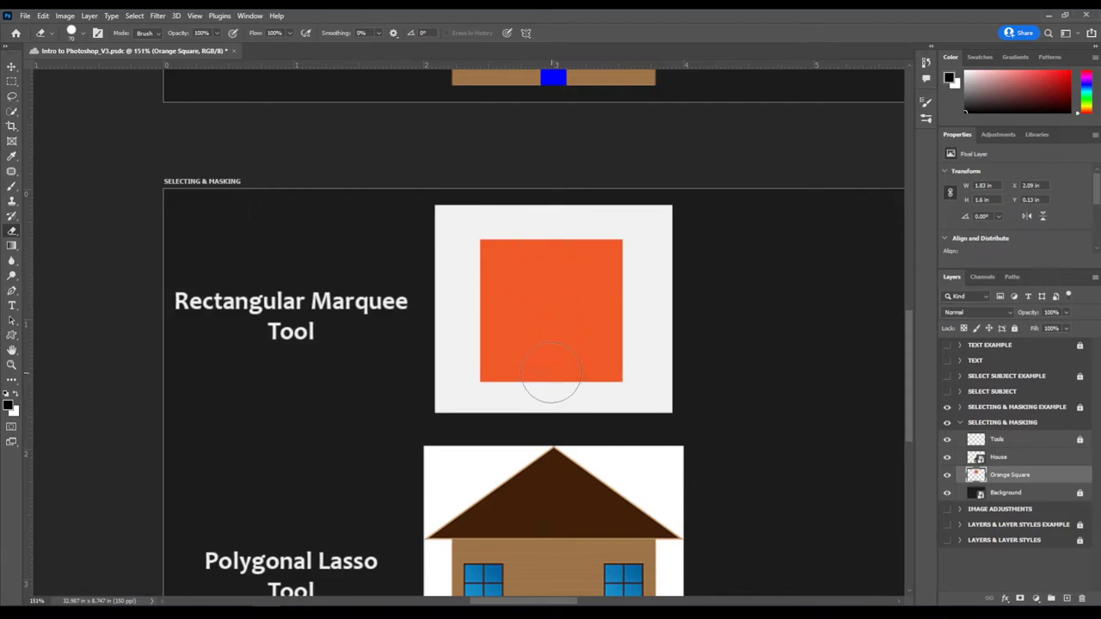
key(v)
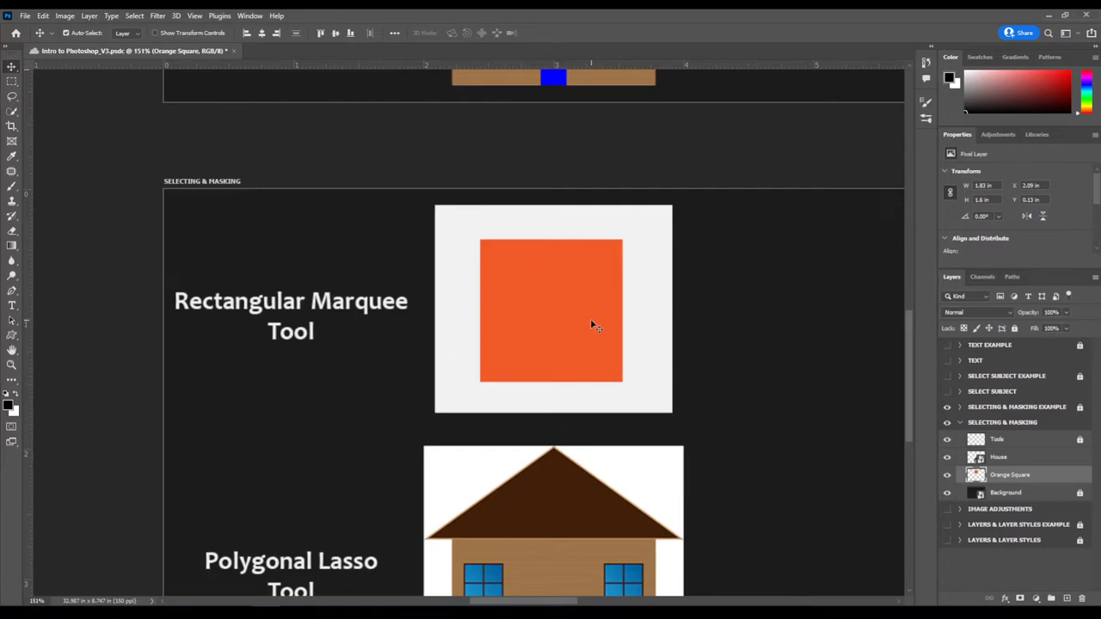
- Activate the Rectangular Marquee tool and practise framing the orange square with several selections from corner to corner
click(11, 83)
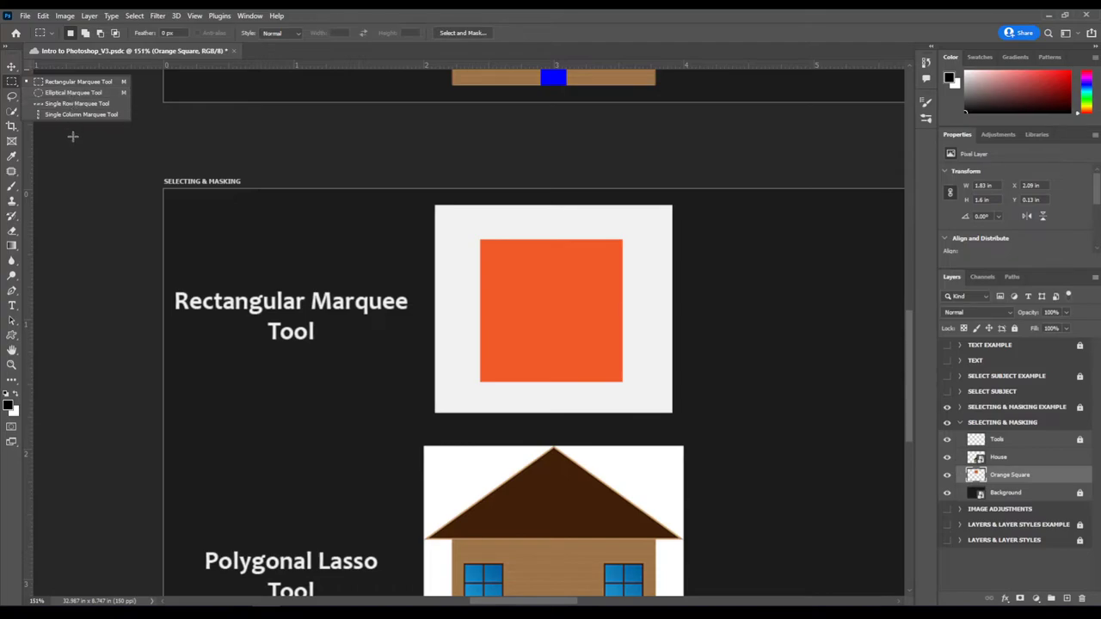
click(78, 83)
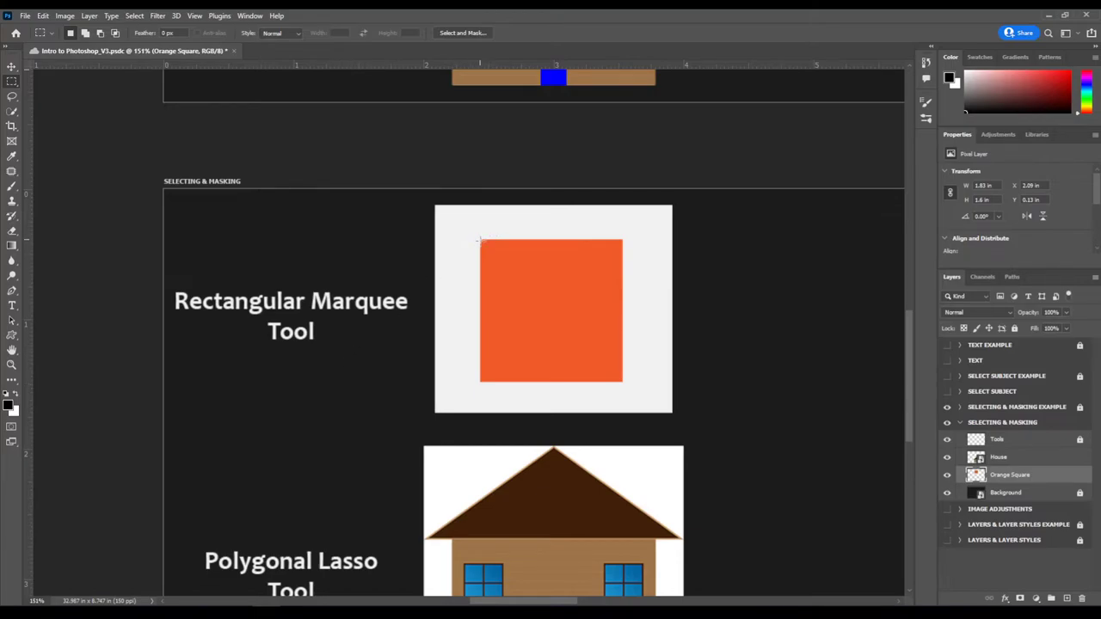
drag(479, 240, 623, 382)
click(469, 250)
drag(463, 225, 625, 383)
click(448, 237)
drag(467, 229, 623, 381)
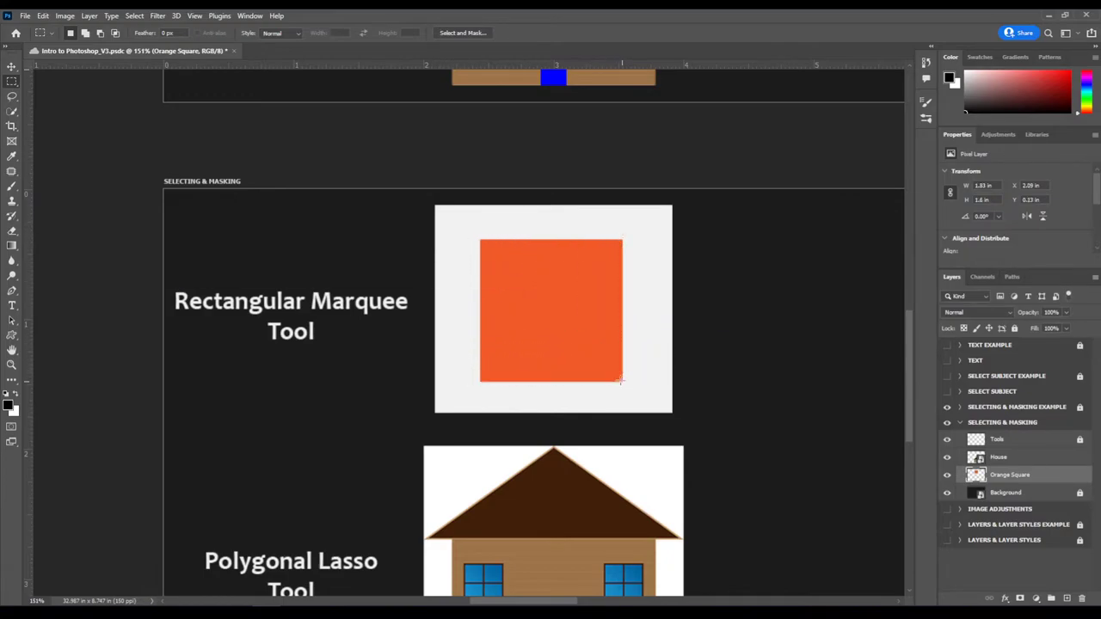
- Deselect the loose marquee, then try another selection slightly larger than the orange square and drop it
right_click(525, 287)
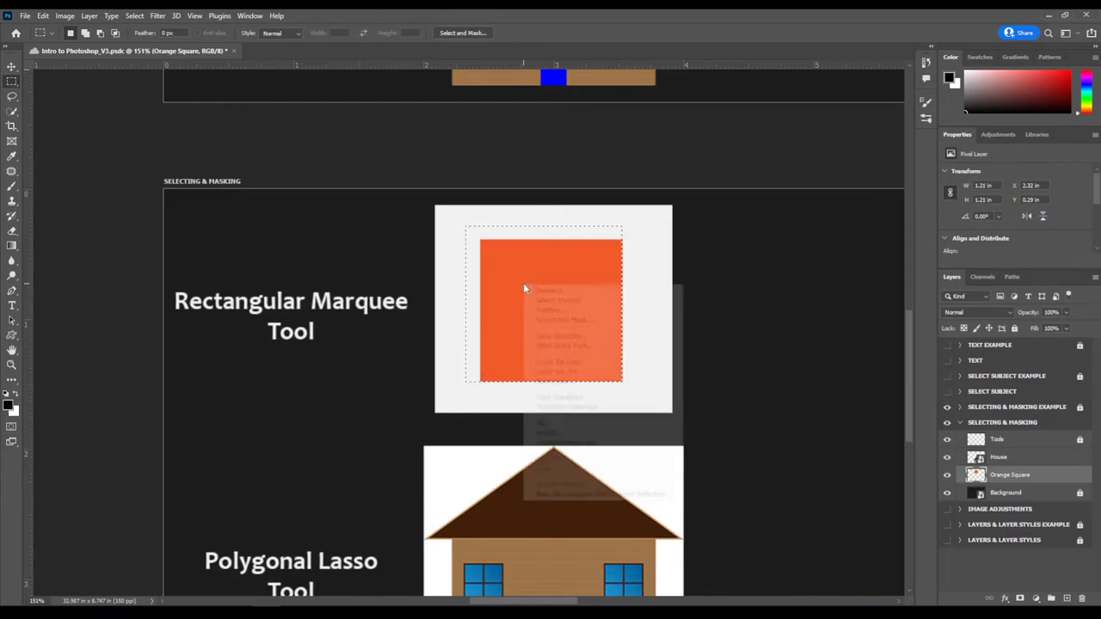
click(544, 293)
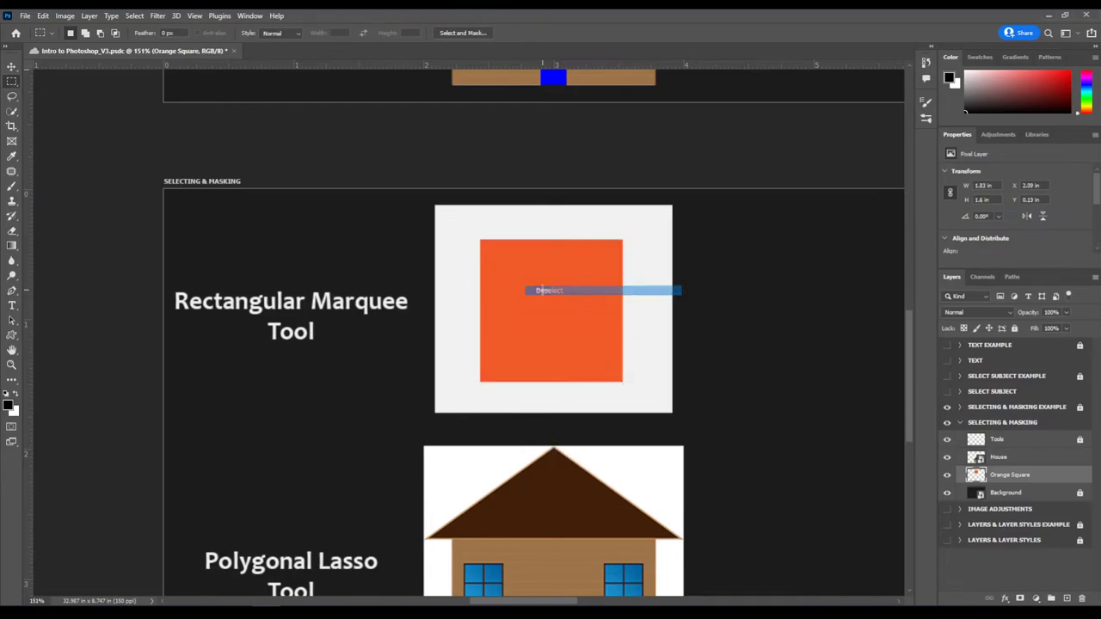
drag(473, 238, 636, 390)
click(623, 381)
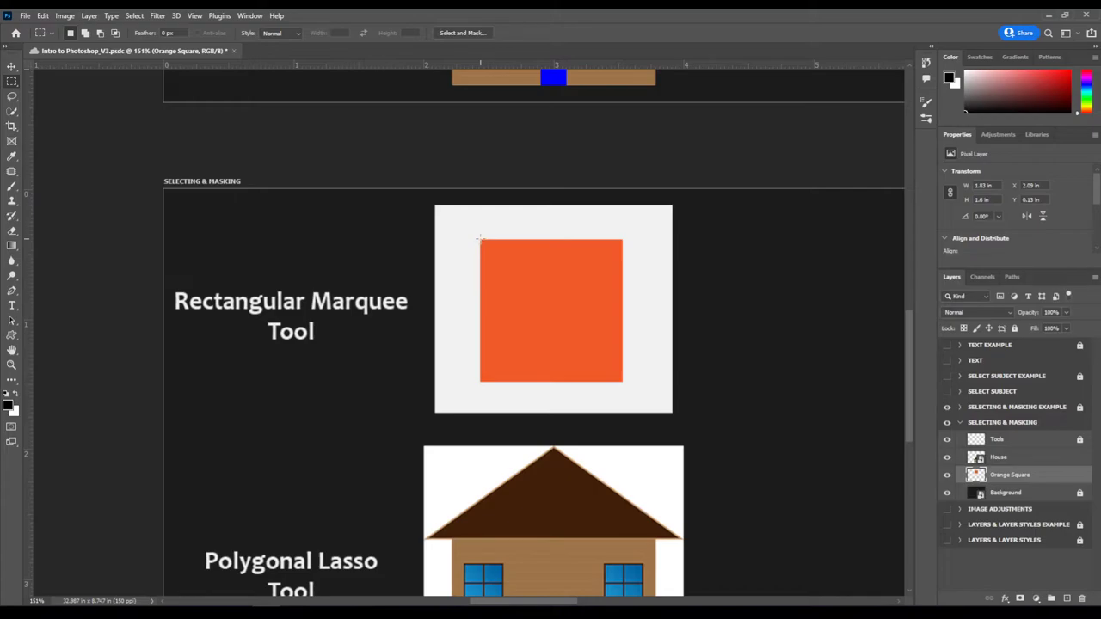
- Draw a rectangular marquee selection tightly around the orange square and inspect its upper-left corner up close
drag(481, 238, 623, 382)
scroll(559, 283, up, 8)
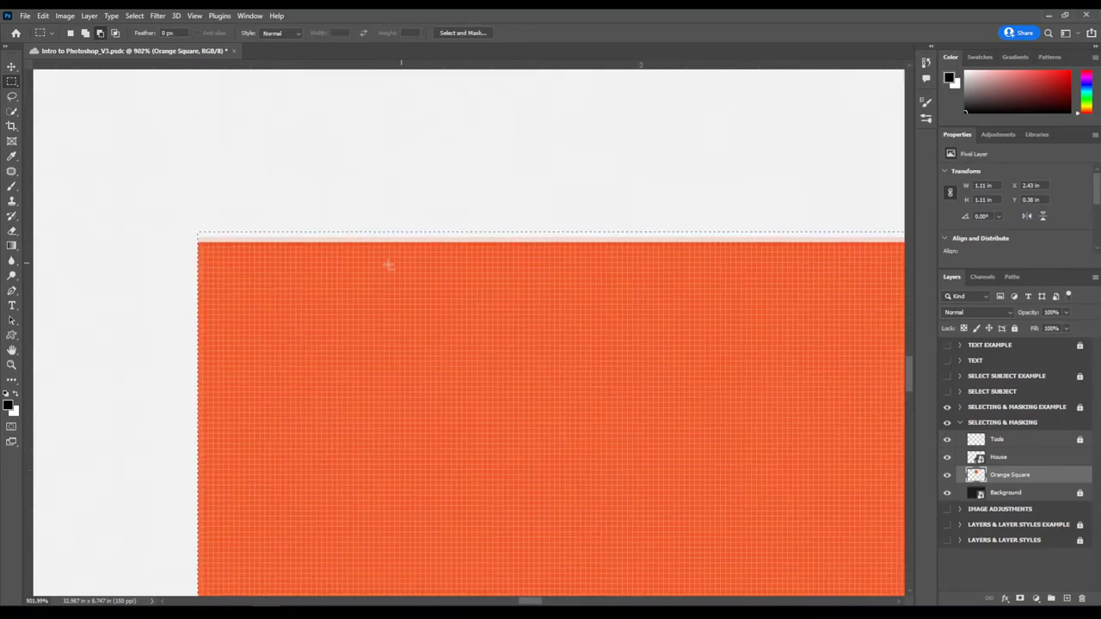
- Check the marquee's fit around the whole orange square and deselect it
scroll(389, 265, down, 5)
scroll(450, 288, up, 1)
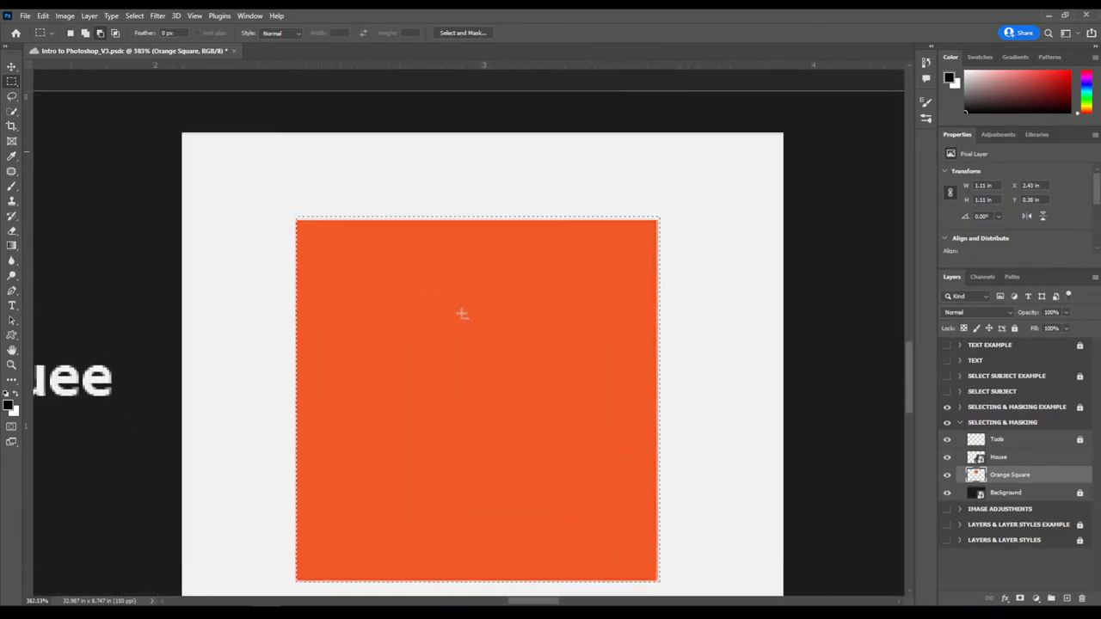
scroll(462, 314, up, 1)
drag(467, 310, 484, 226)
click(485, 227)
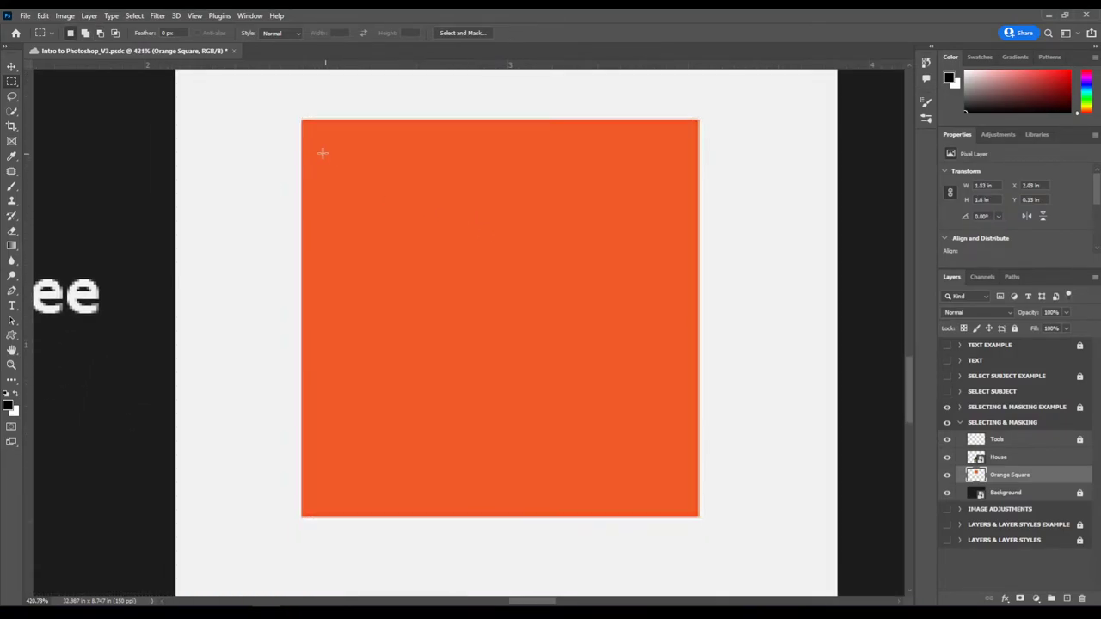
- Try a marquee from corner to corner of the orange square, about 1.09 by 1.1 in, and inspect its right edge
drag(301, 119, 698, 517)
scroll(593, 427, up, 5)
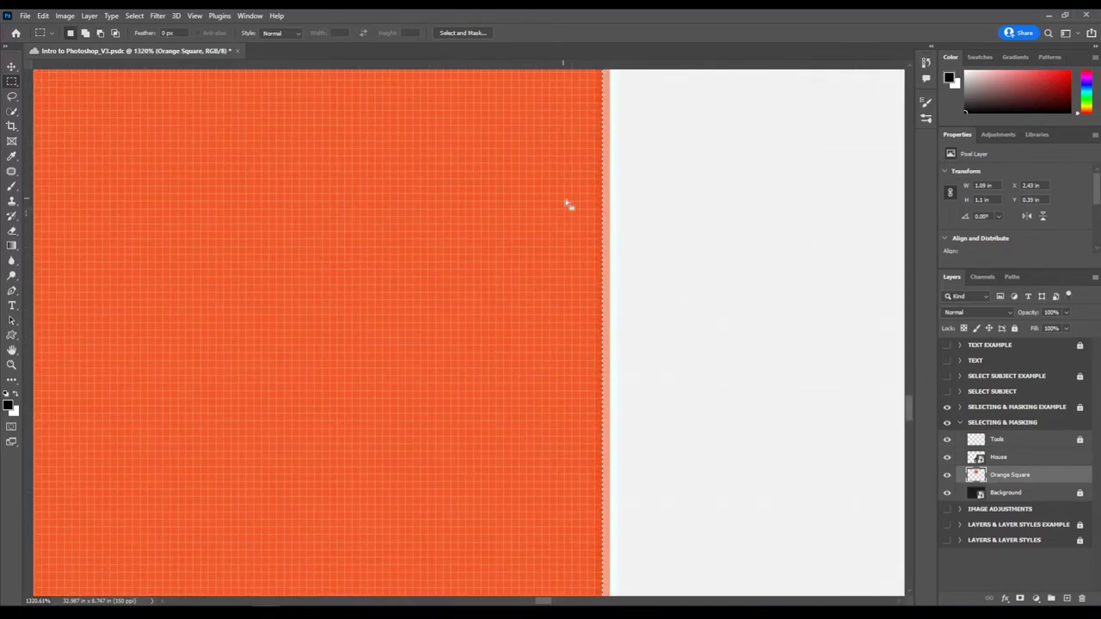
scroll(605, 256, down, 5)
scroll(604, 256, down, 1)
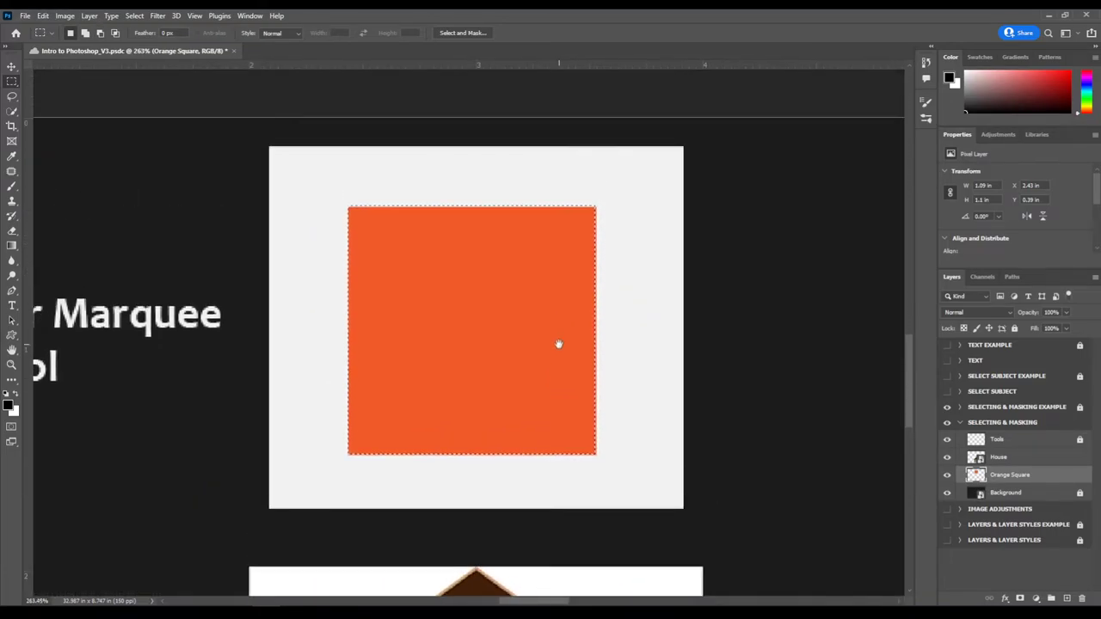
- Replace the selection with a rectangular marquee just inside the orange square's edges, about 1.08 by 1.09 in
key(ctrl+d)
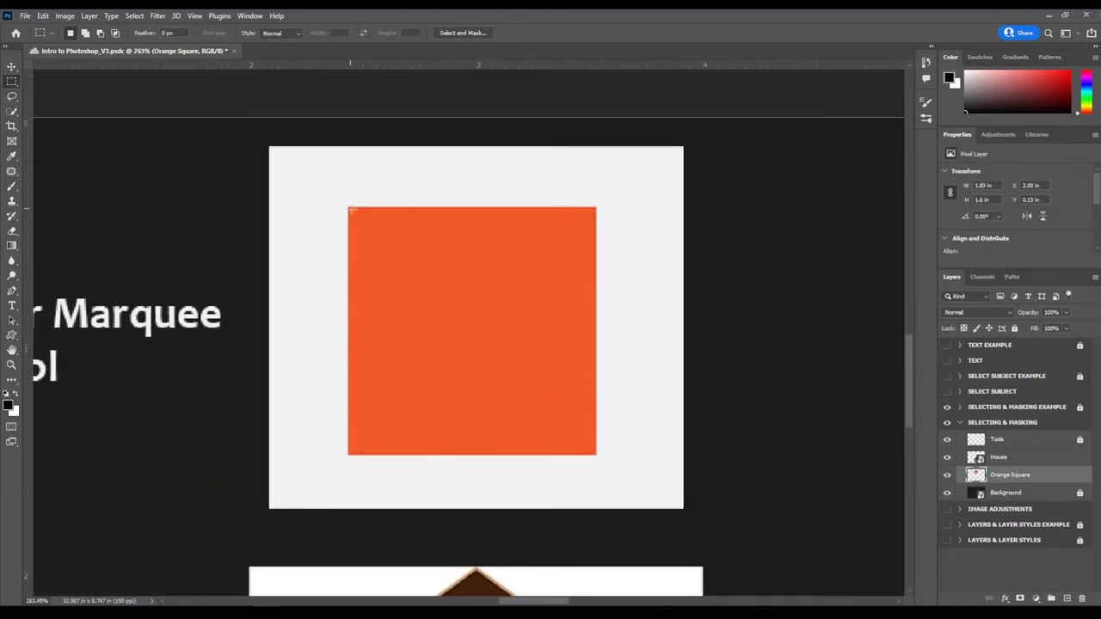
drag(351, 209, 594, 453)
scroll(417, 293, down, 2)
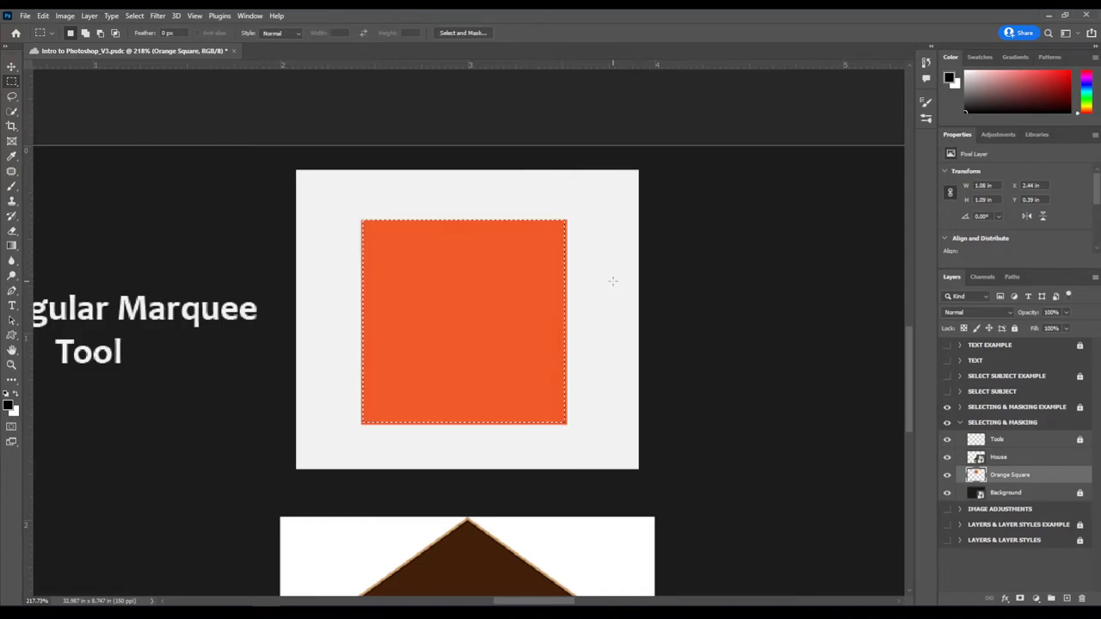
- Test the selection by painting across the orange square with a large soft blue brush, undoing each stroke
key(b)
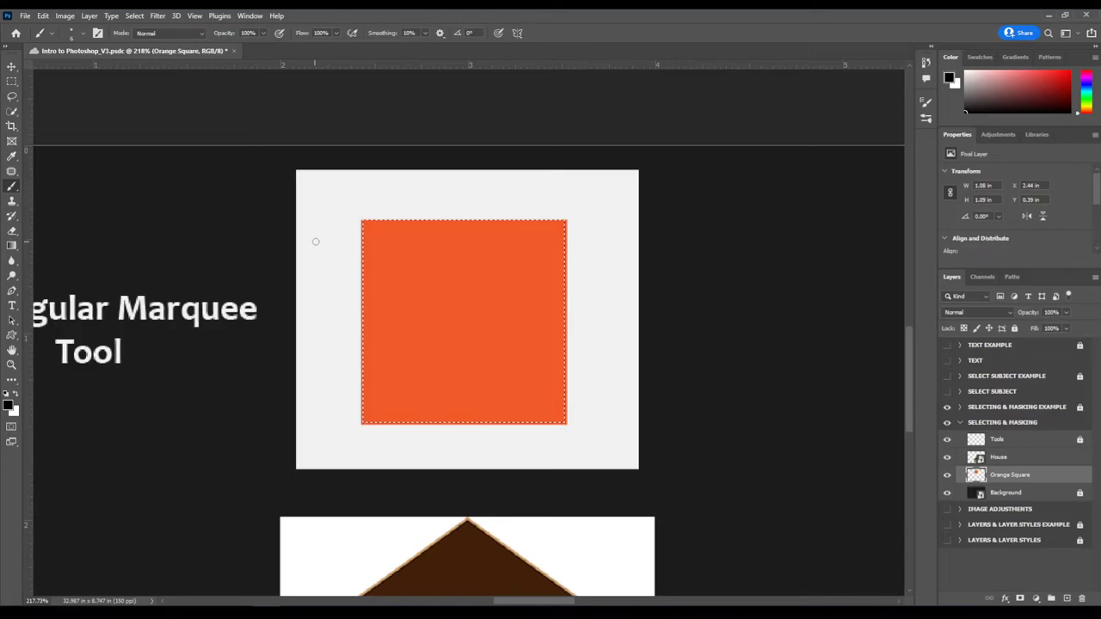
alt+right_click(317, 241)
click(1041, 80)
click(1088, 90)
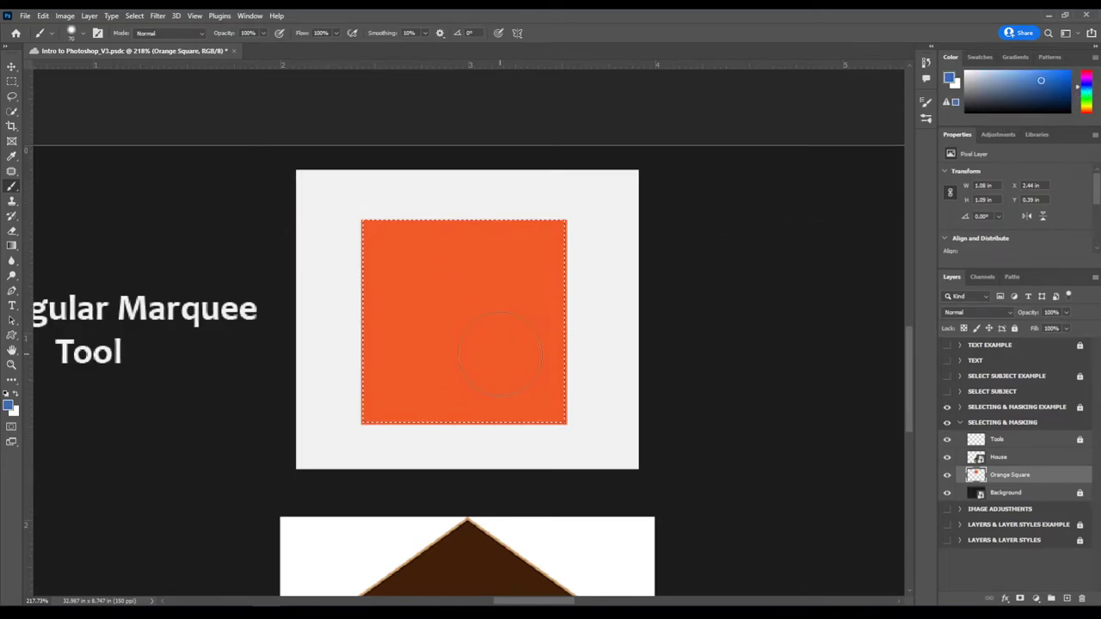
mouse_move(501, 354)
mouse_down()
mouse_move(396, 441)
mouse_move(725, 397)
mouse_move(285, 339)
mouse_move(649, 304)
mouse_move(759, 268)
mouse_move(834, 217)
mouse_up()
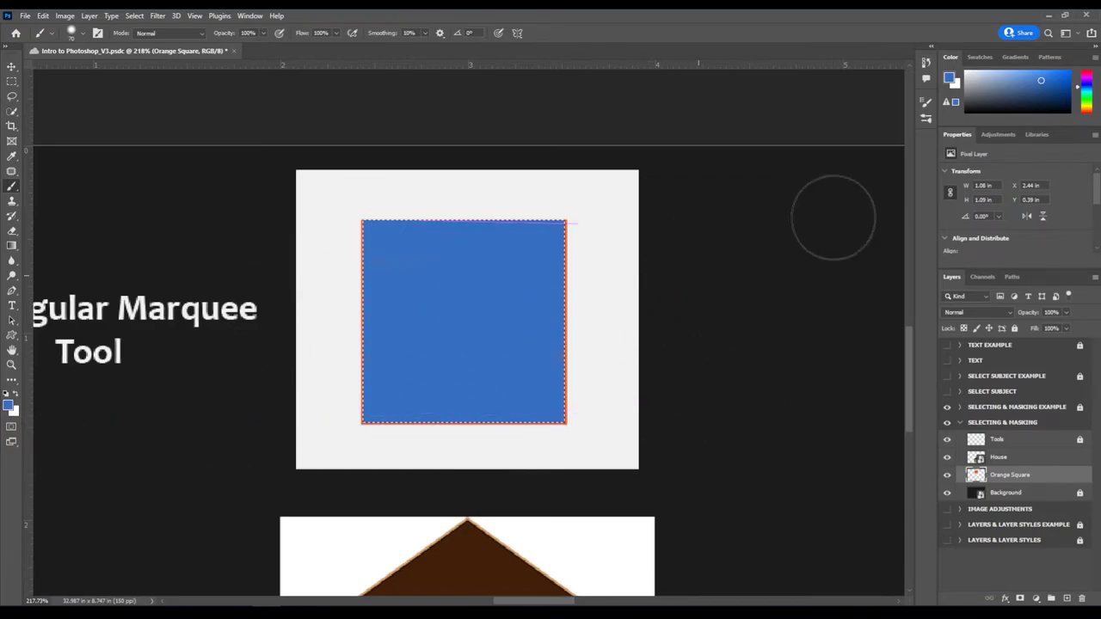
key(ctrl+z)
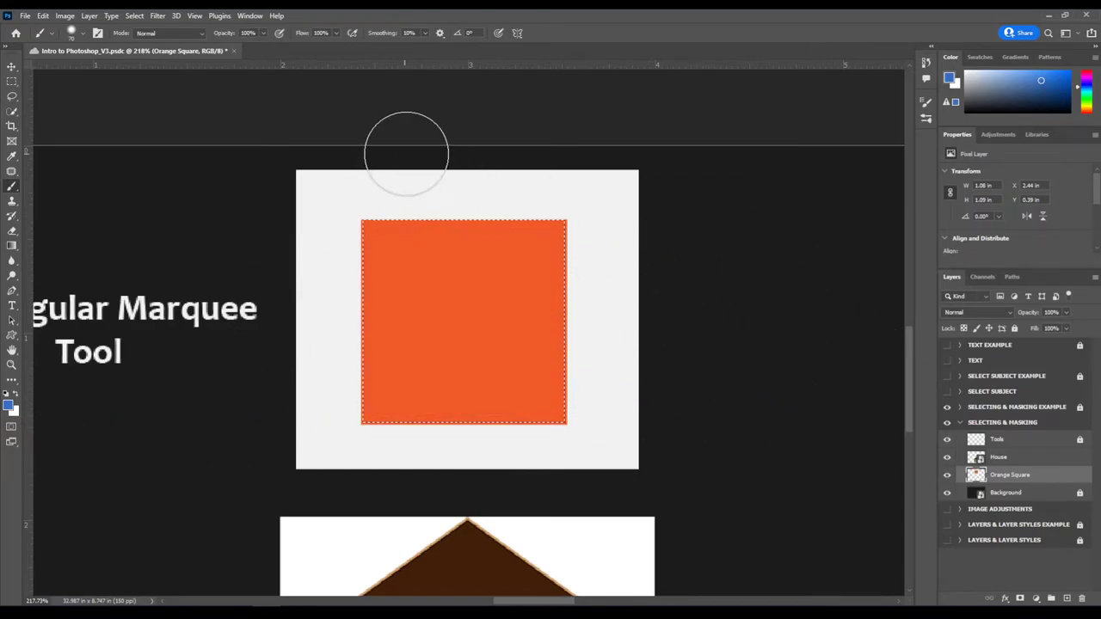
mouse_move(413, 172)
mouse_down()
mouse_move(404, 452)
mouse_move(443, 385)
mouse_move(495, 340)
mouse_move(540, 311)
mouse_move(638, 293)
mouse_move(630, 276)
mouse_move(542, 237)
mouse_move(407, 228)
mouse_move(376, 251)
mouse_move(347, 362)
mouse_move(550, 415)
mouse_move(575, 391)
mouse_move(442, 278)
mouse_up()
key(ctrl+z)
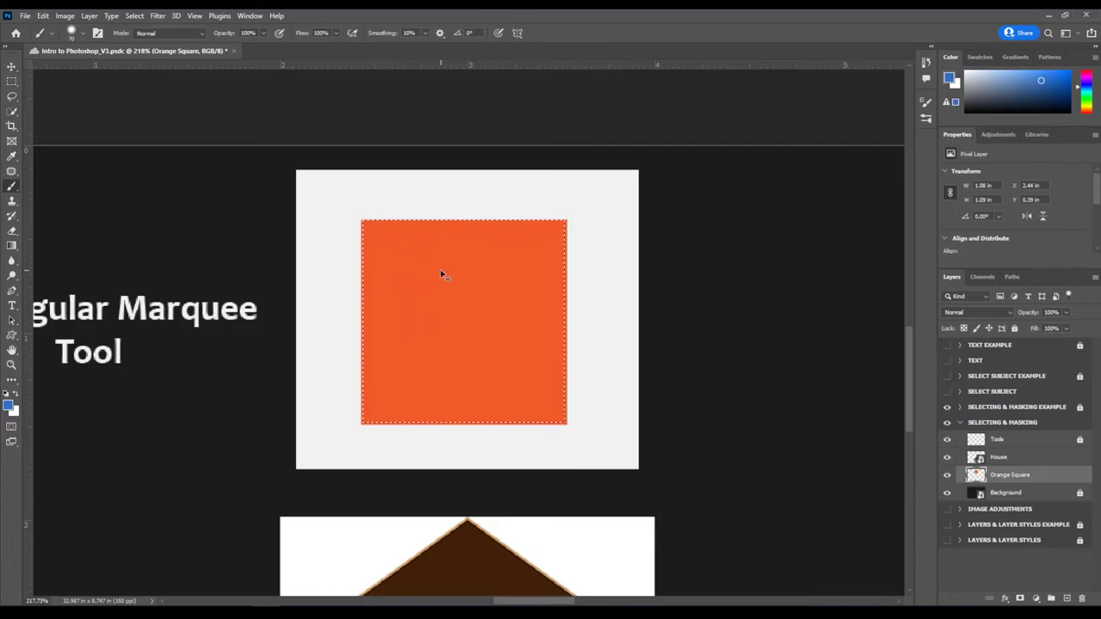
- Drop and restore the square's selection, and try moving the selected pixels slightly with the Move tool
key(ctrl+d)
key(ctrl+shift+d)
key(v)
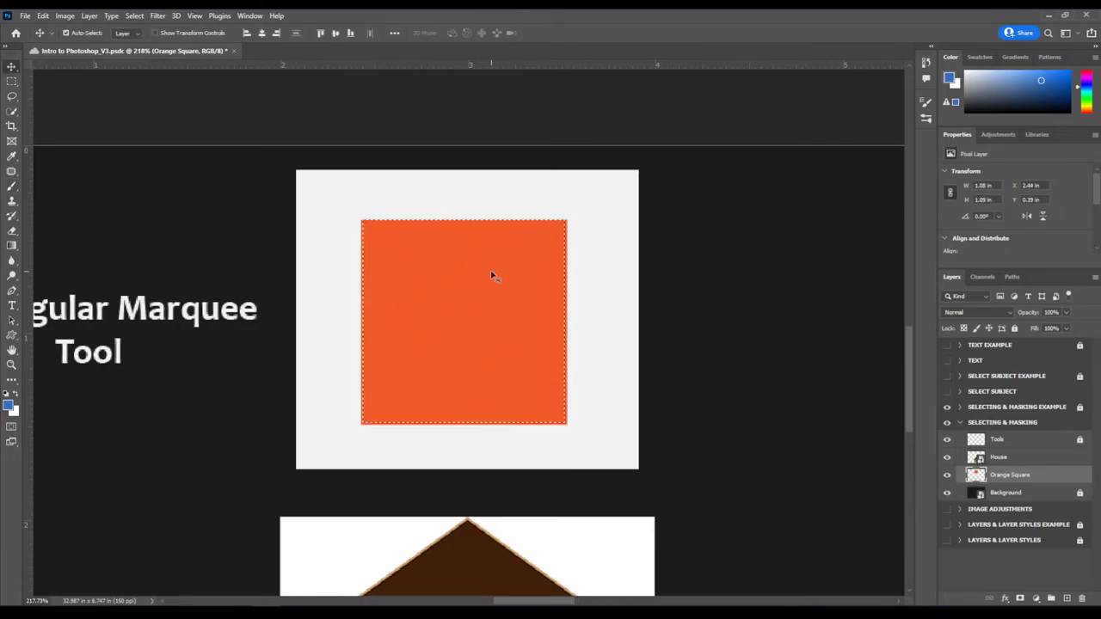
drag(494, 275, 488, 276)
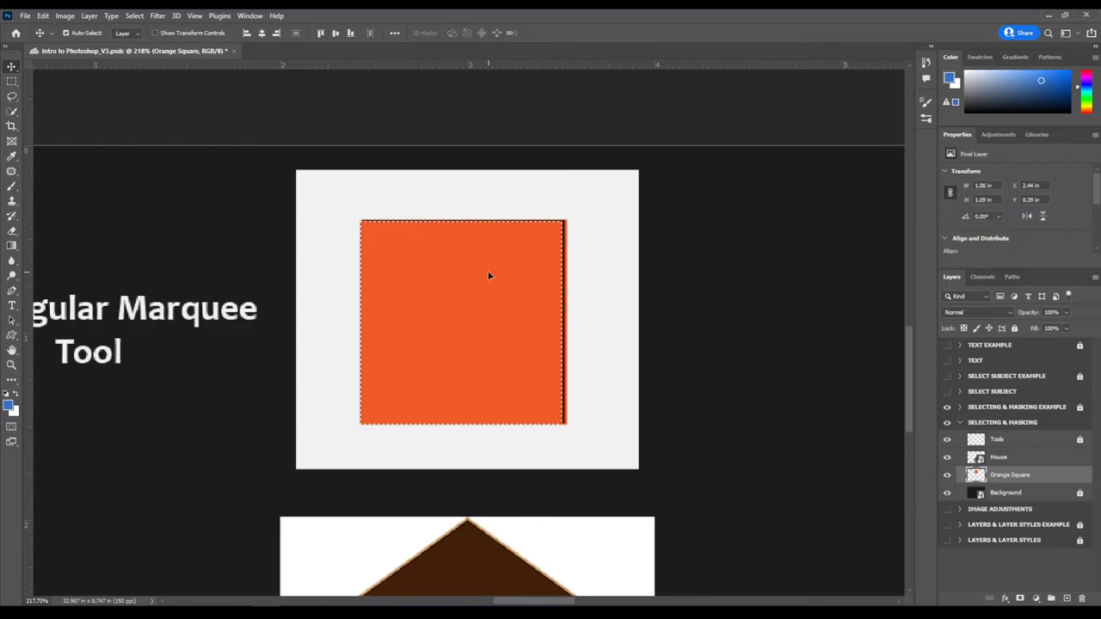
- Shift the marquee outline slightly to X 2.45 in and turn the selection into a layer mask on Orange Square
click(11, 81)
drag(435, 324, 442, 324)
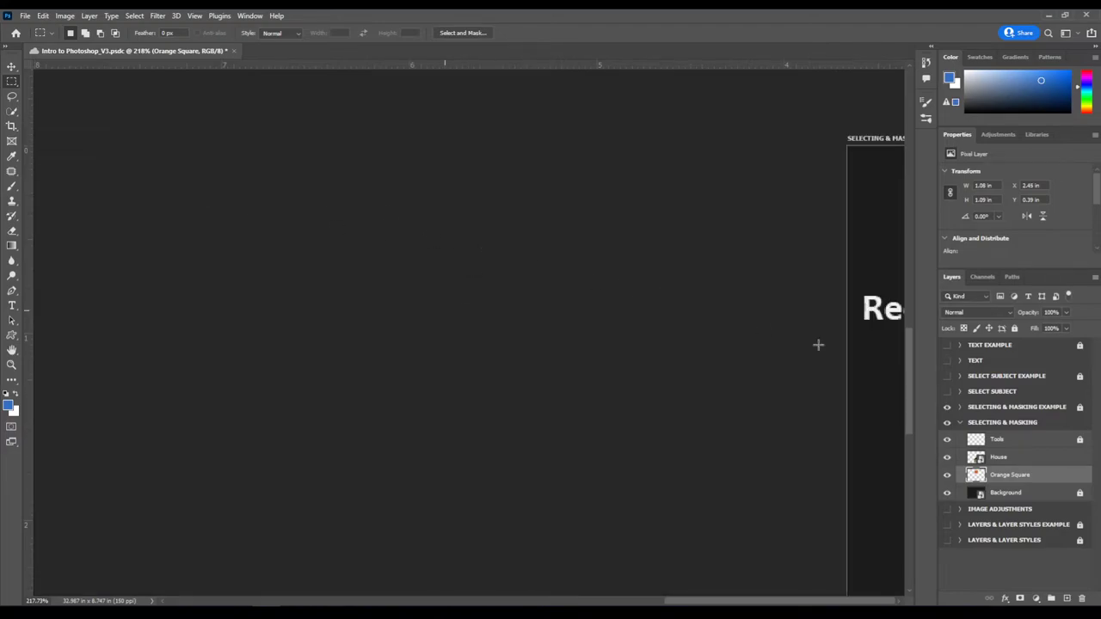
scroll(772, 390, down, 5)
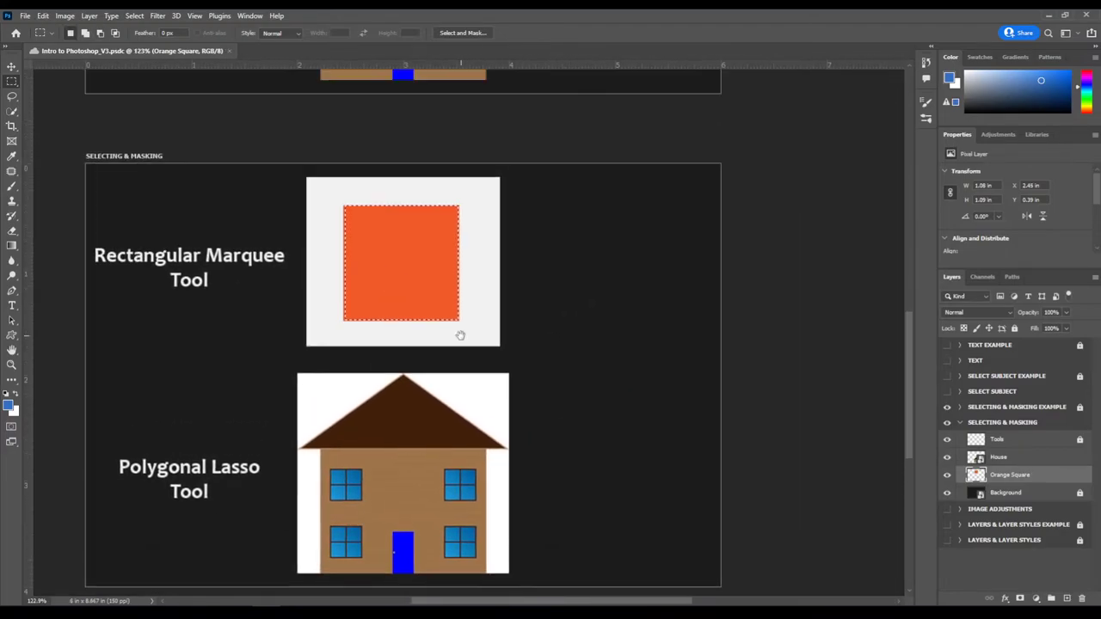
scroll(406, 234, up, 5)
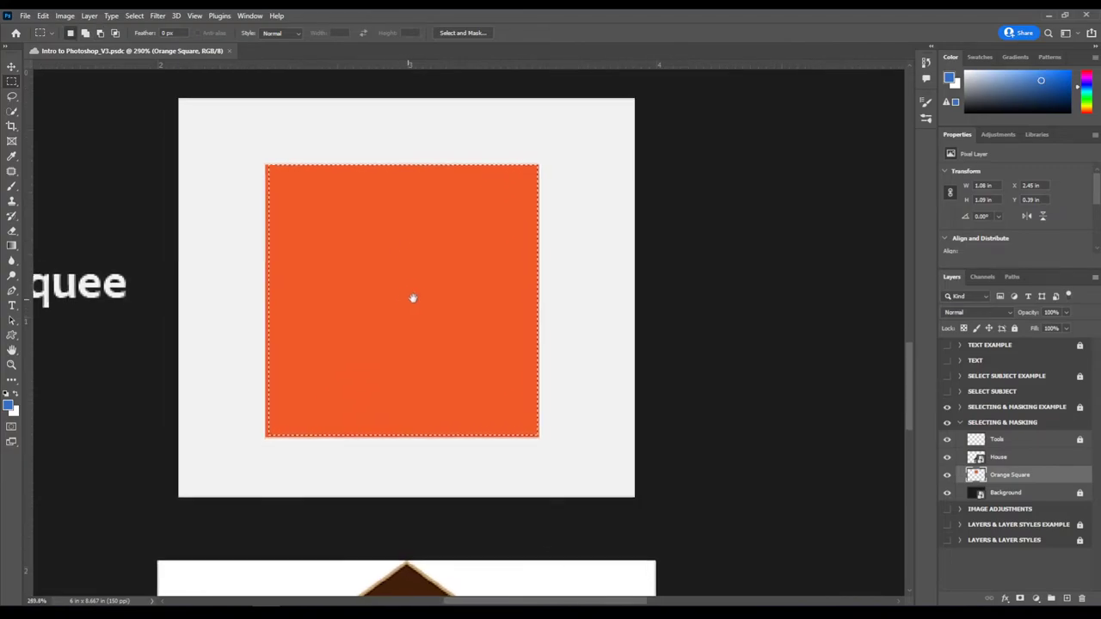
scroll(422, 303, up, 1)
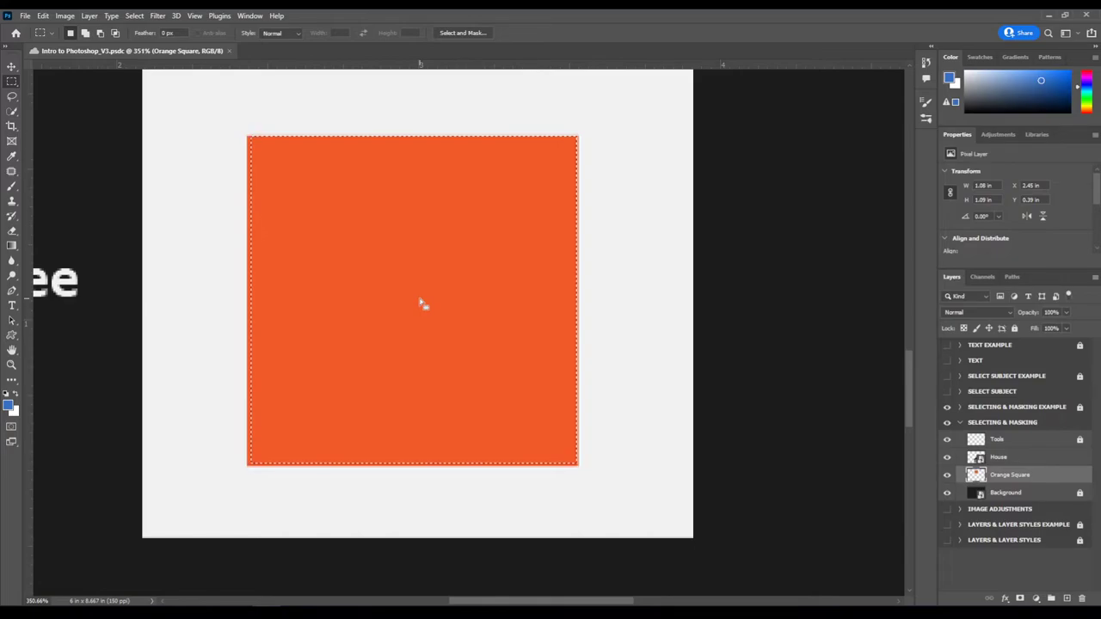
click(1022, 599)
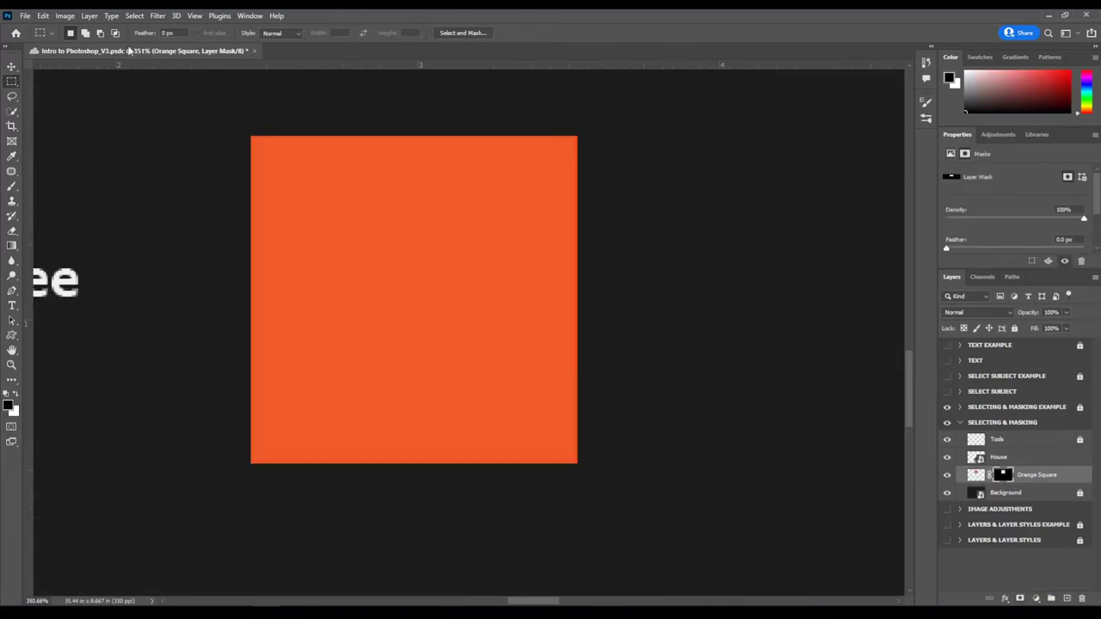
- Examine the masked orange square, switching between the layer's image thumbnail and its mask thumbnail
scroll(232, 281, down, 2)
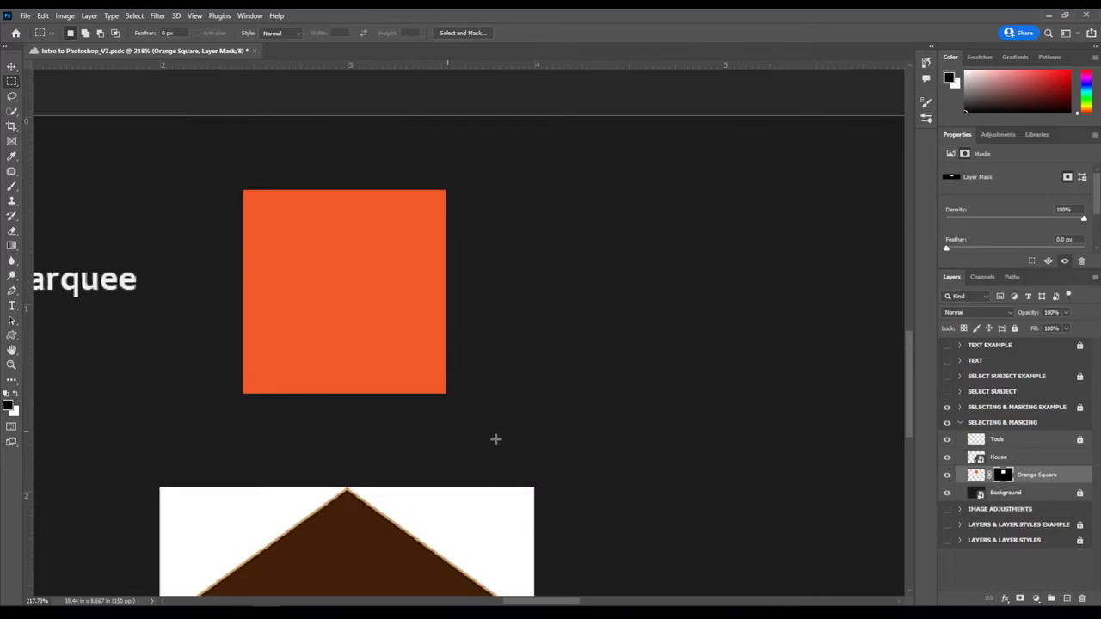
scroll(289, 352, up, 3)
scroll(344, 334, up, 1)
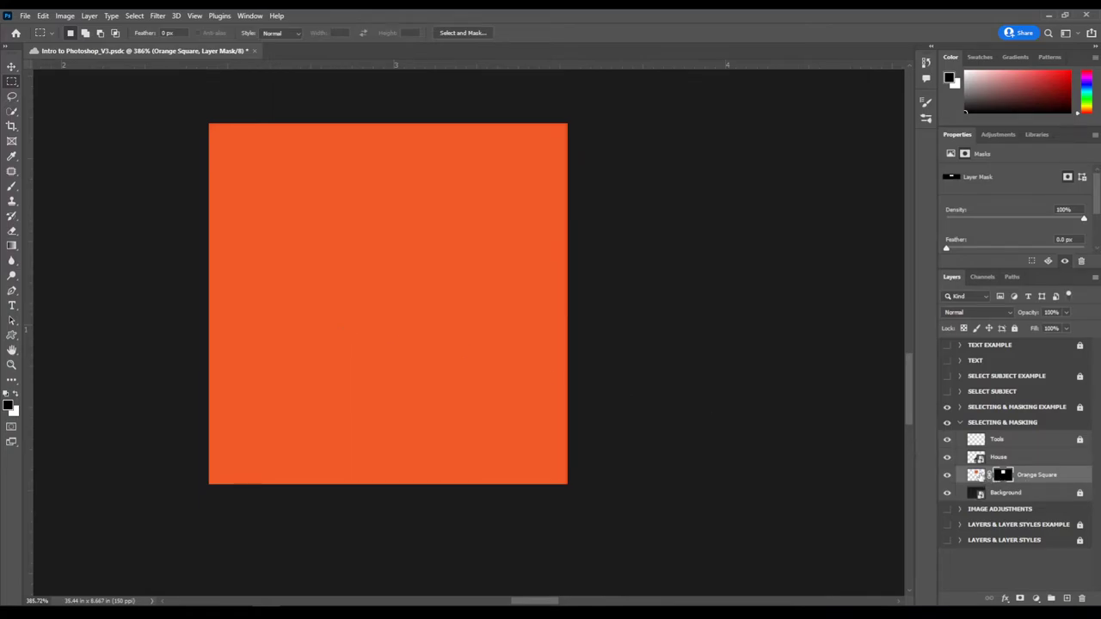
click(977, 476)
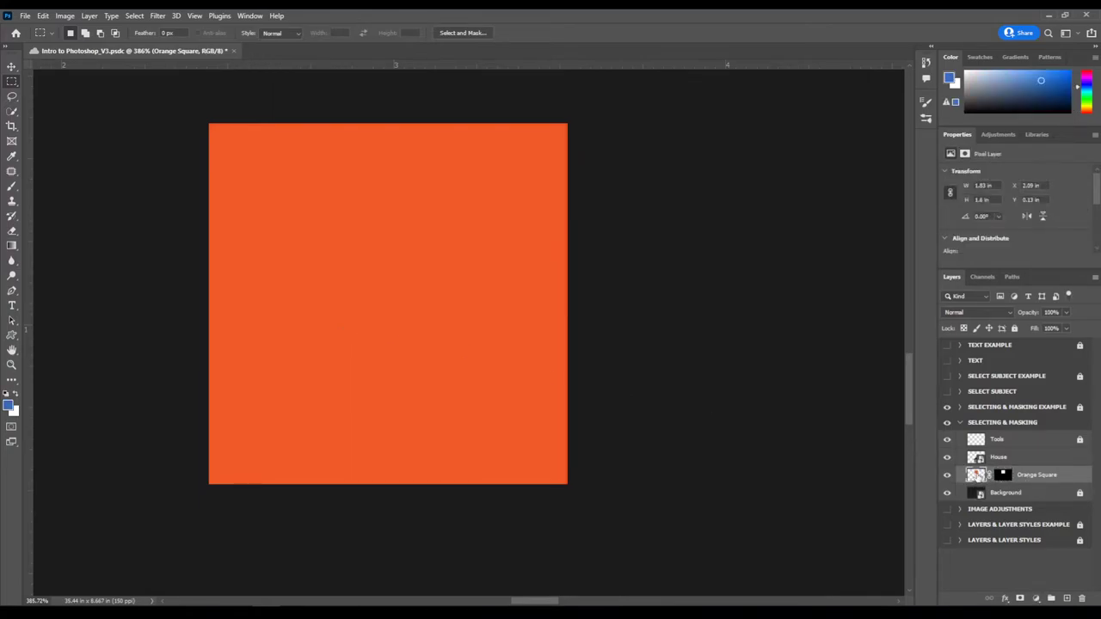
click(1002, 478)
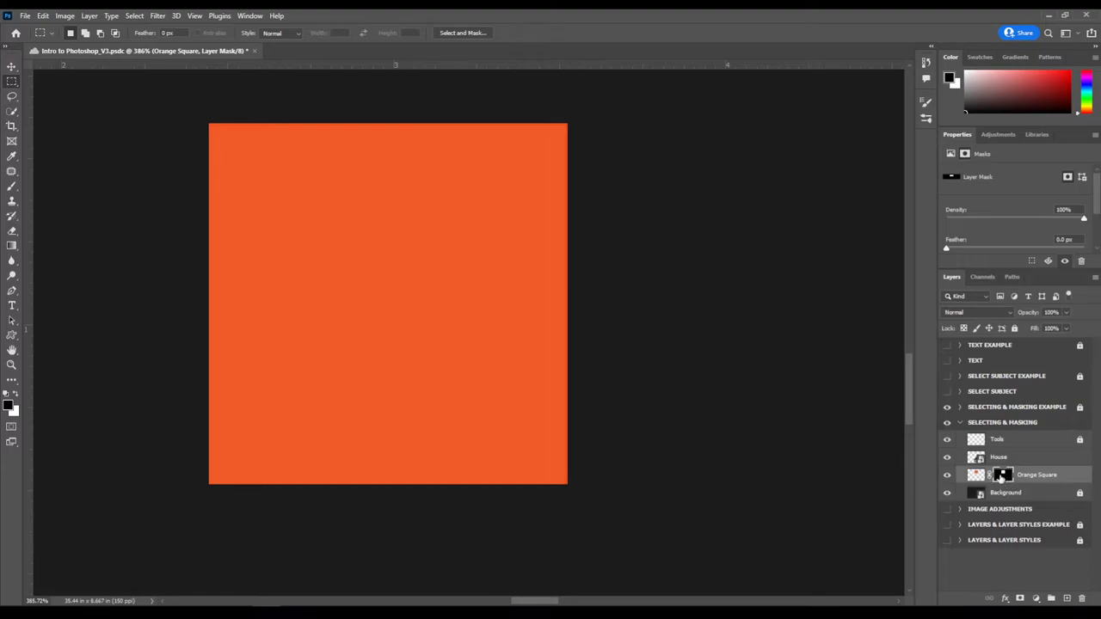
- Display the Orange Square layer mask alone in black and white, and return to the normal artwork view
alt+click(1004, 476)
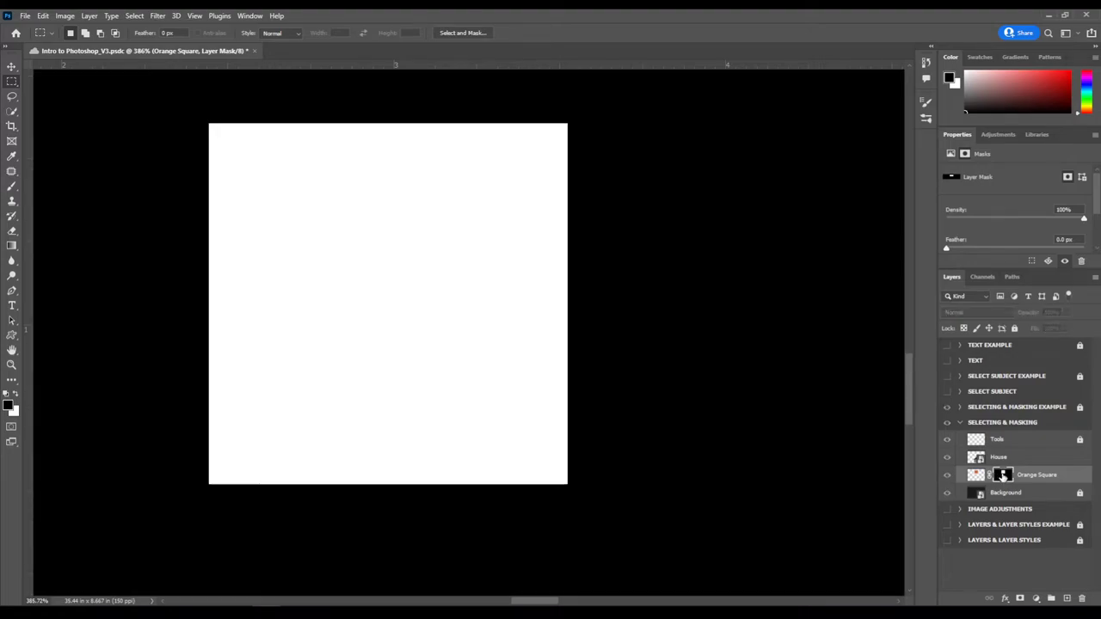
scroll(431, 329, down, 2)
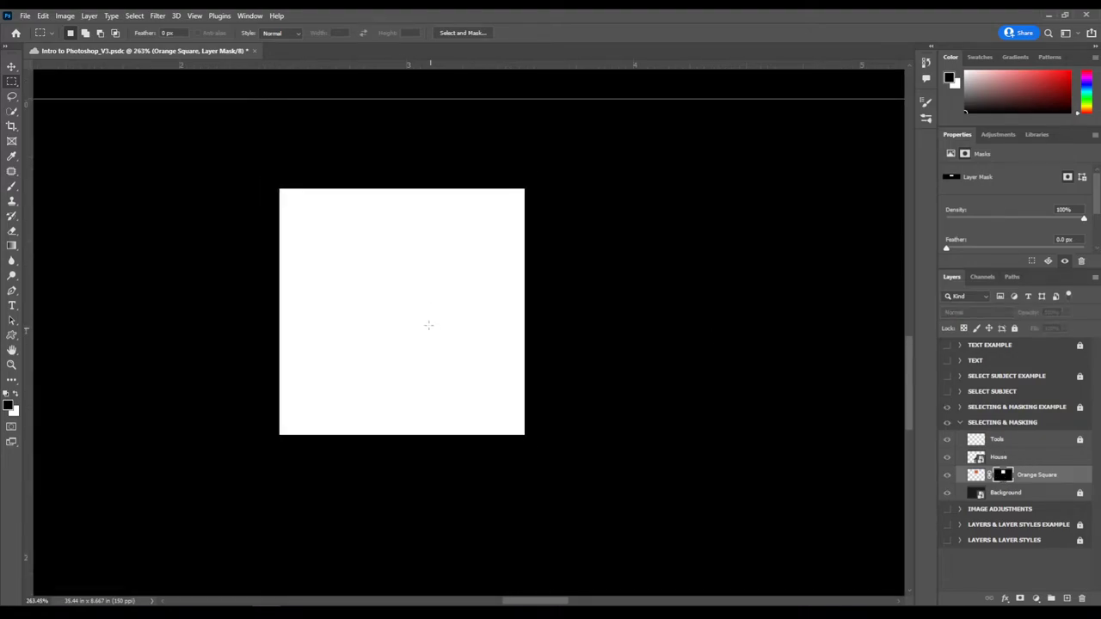
scroll(378, 358, down, 2)
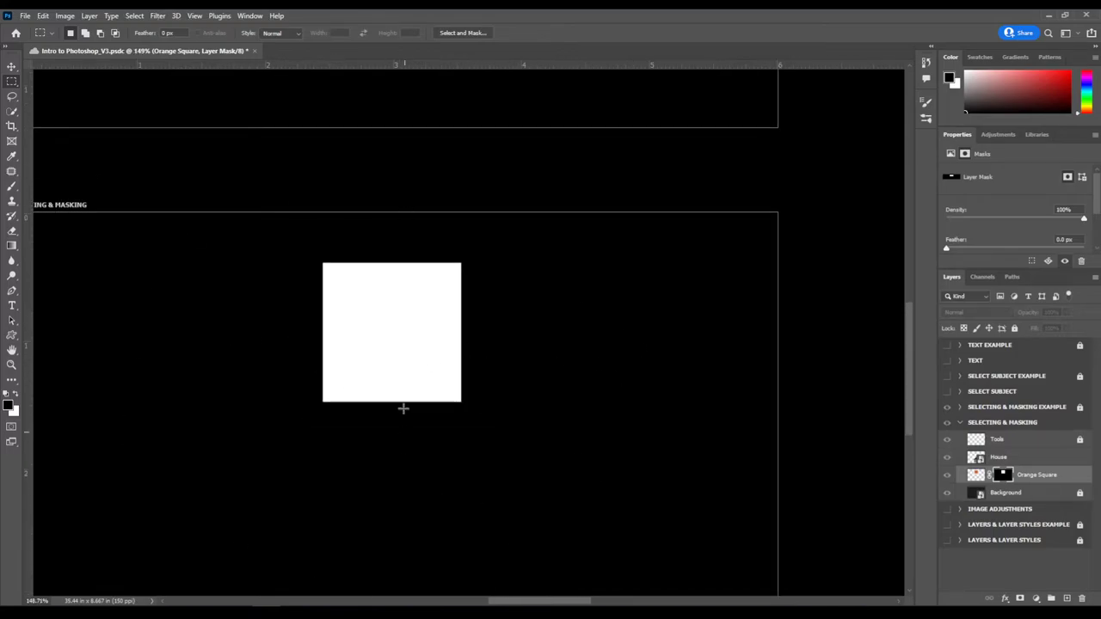
alt+click(1004, 475)
scroll(324, 405, up, 2)
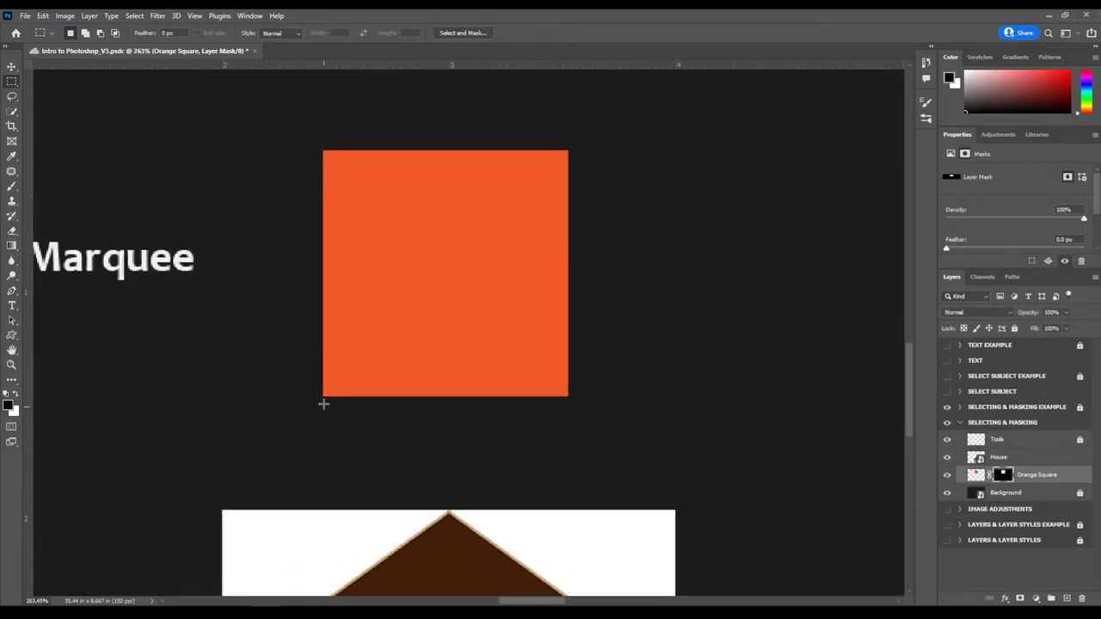
scroll(422, 368, up, 2)
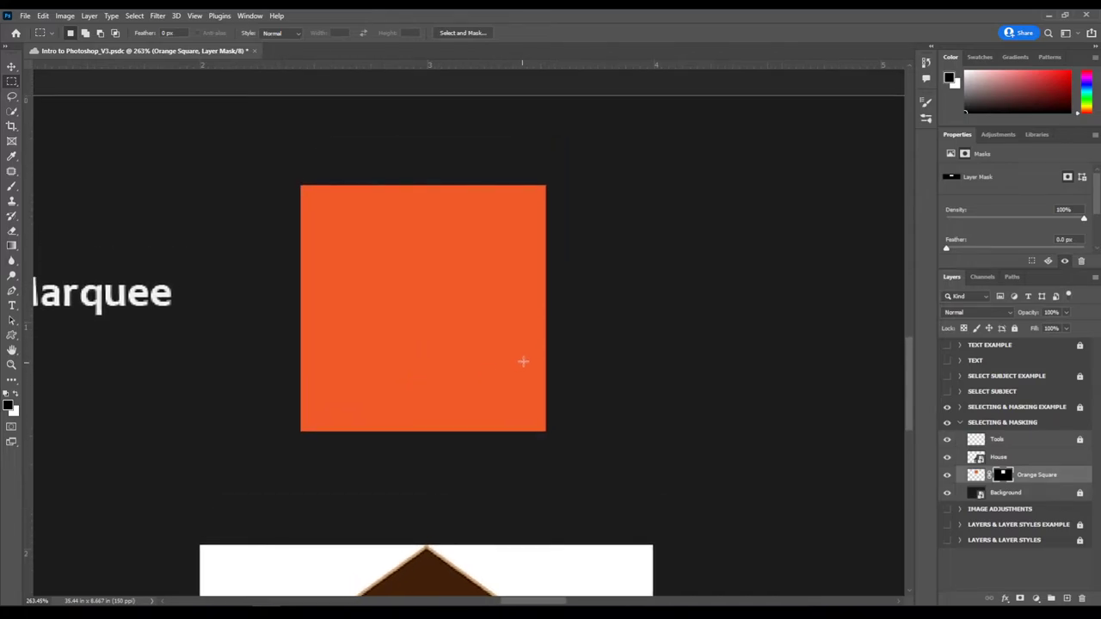
- Disable the Orange Square layer mask to compare the unmasked image, and enable the mask again
right_click(1008, 479)
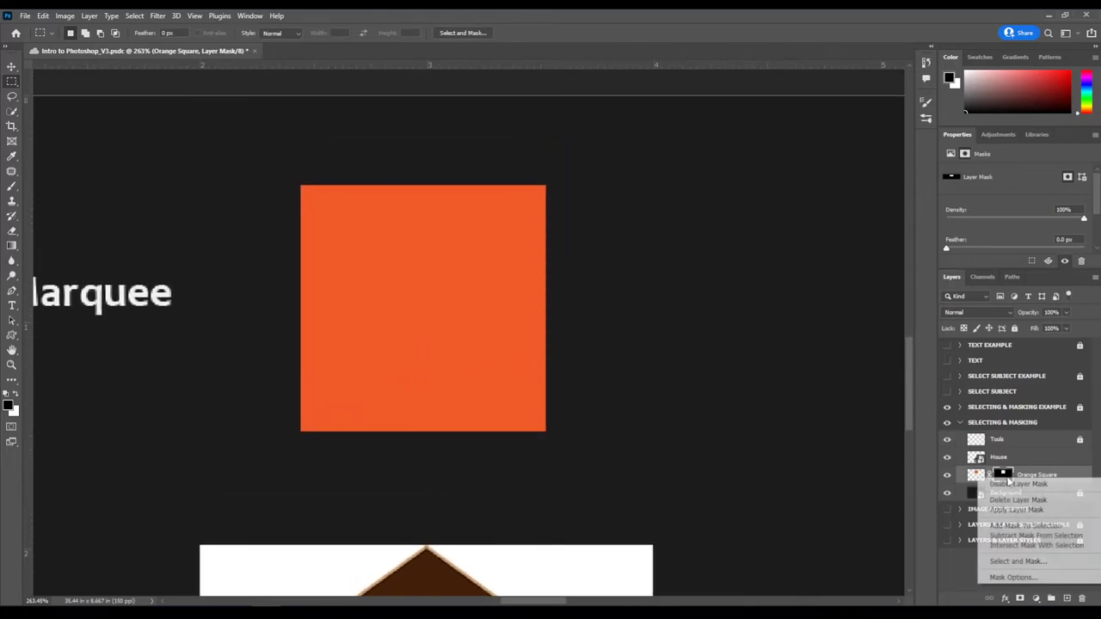
click(1031, 486)
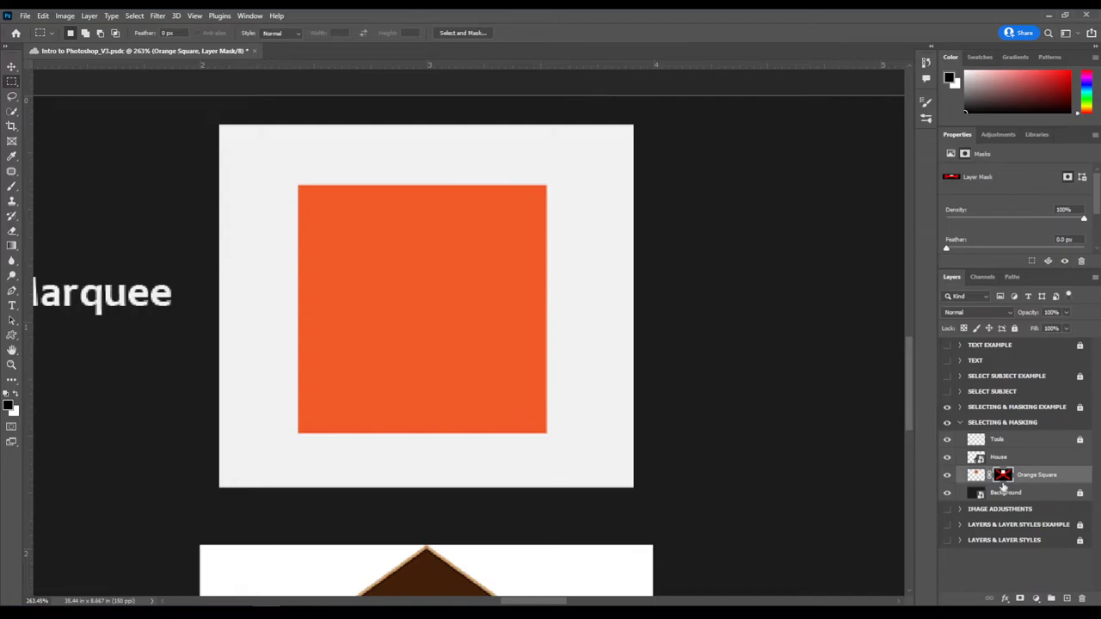
right_click(1001, 480)
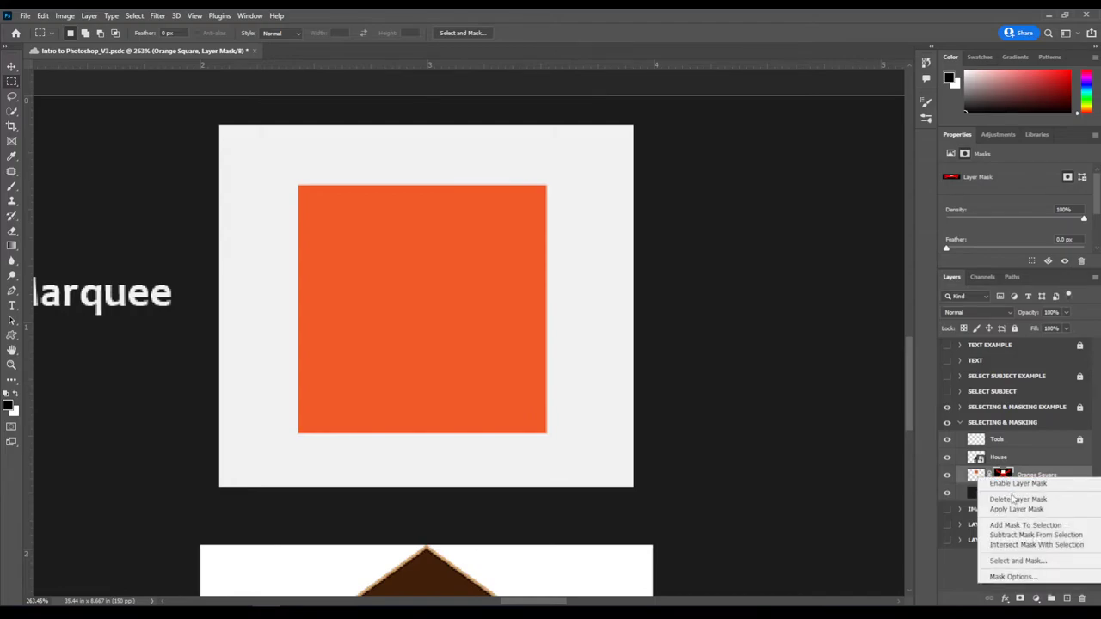
click(1005, 476)
shift+click(1003, 479)
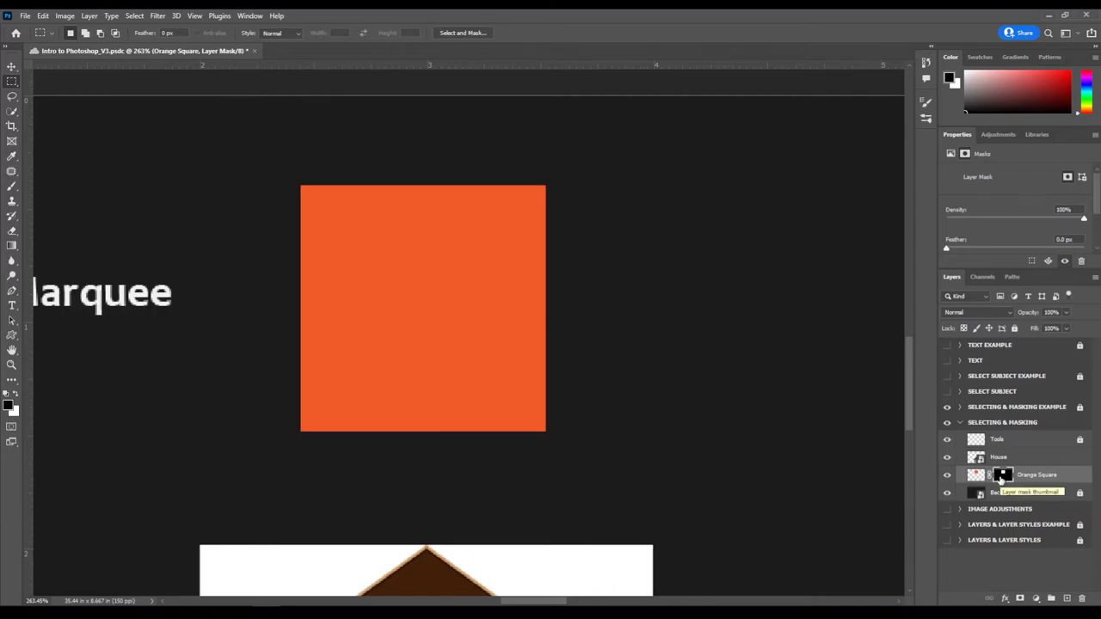
- Make the House layer active and frame the house's walls below the roof with a rectangular marquee
drag(335, 479, 415, 80)
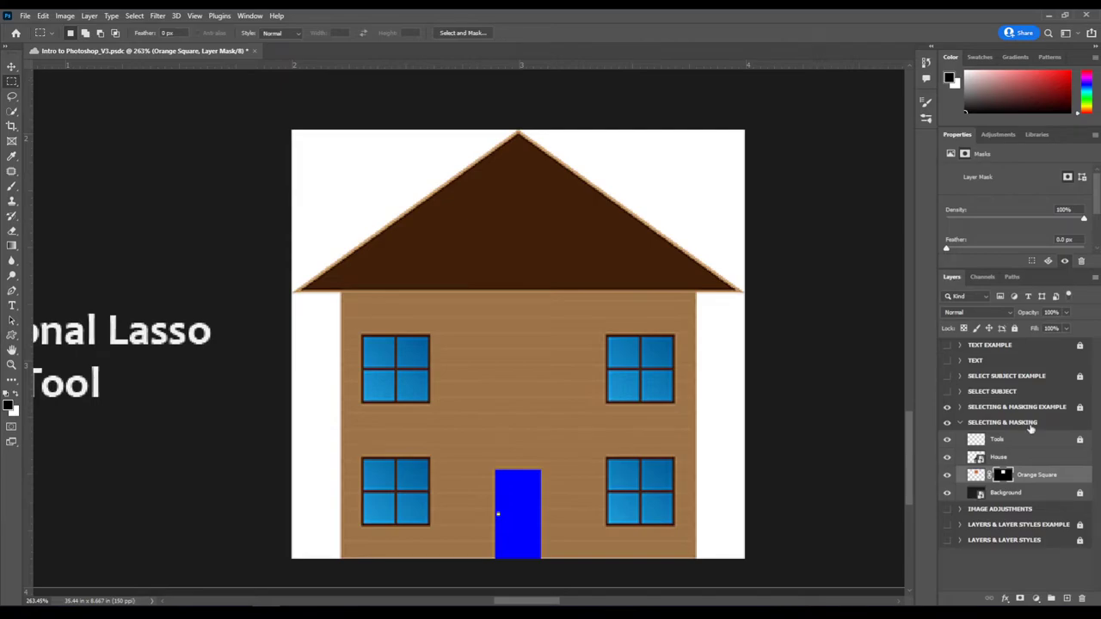
click(1014, 459)
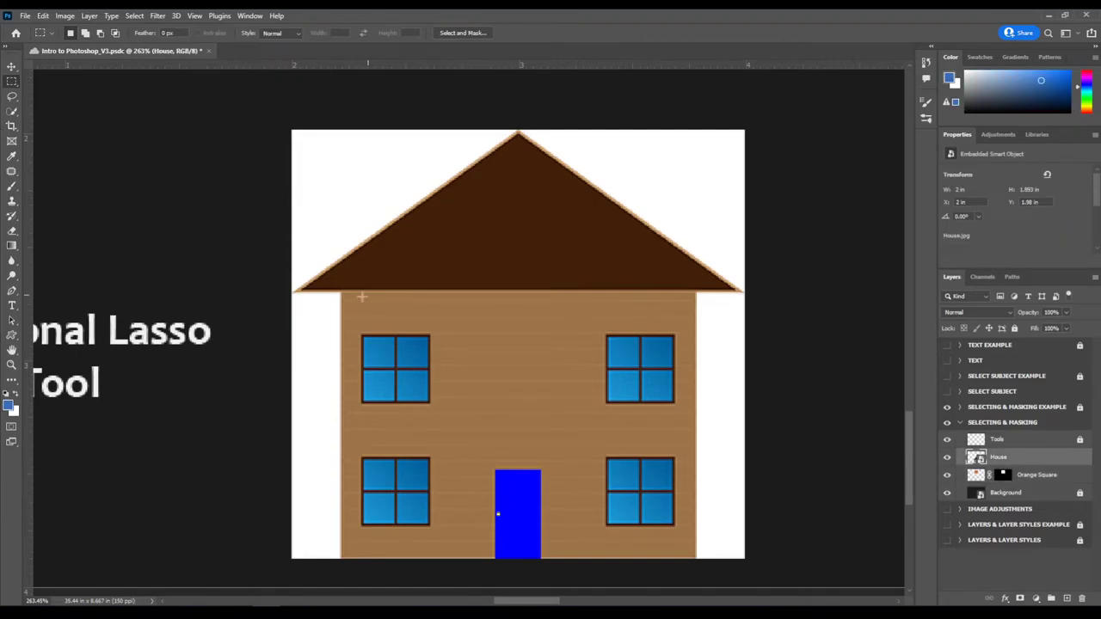
drag(342, 292, 695, 557)
- Try to extend the wall selection over the triangular roof with a series of added rectangular marquees, and discard the selection
drag(448, 215, 532, 290)
drag(494, 188, 586, 291)
drag(586, 207, 654, 290)
drag(611, 234, 683, 290)
drag(683, 264, 702, 292)
drag(448, 238, 375, 291)
scroll(371, 261, up, 8)
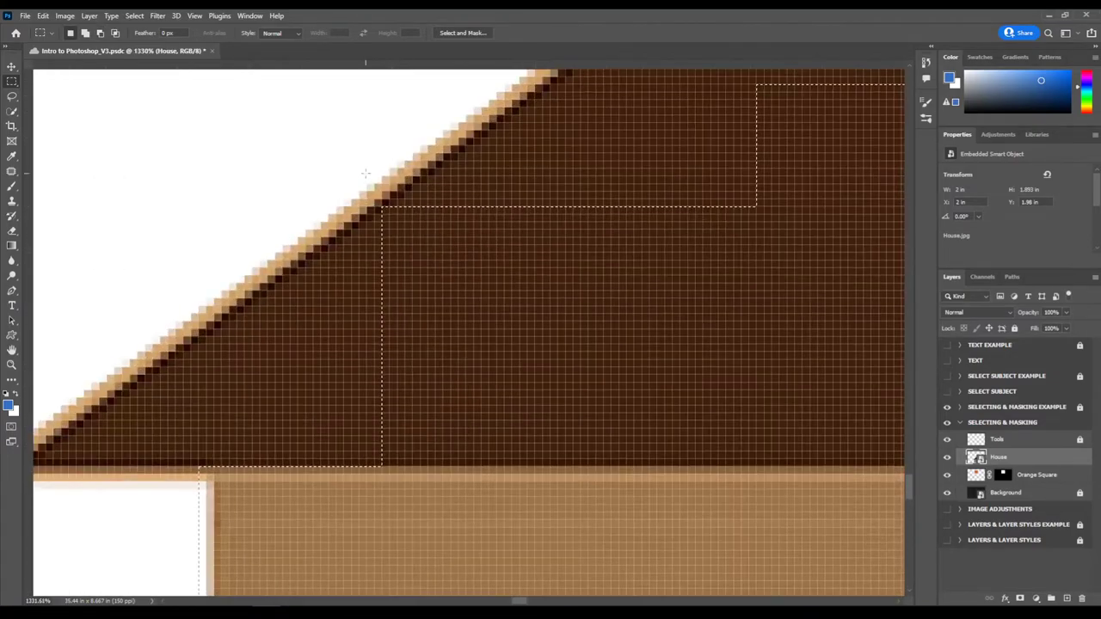
drag(389, 191, 397, 465)
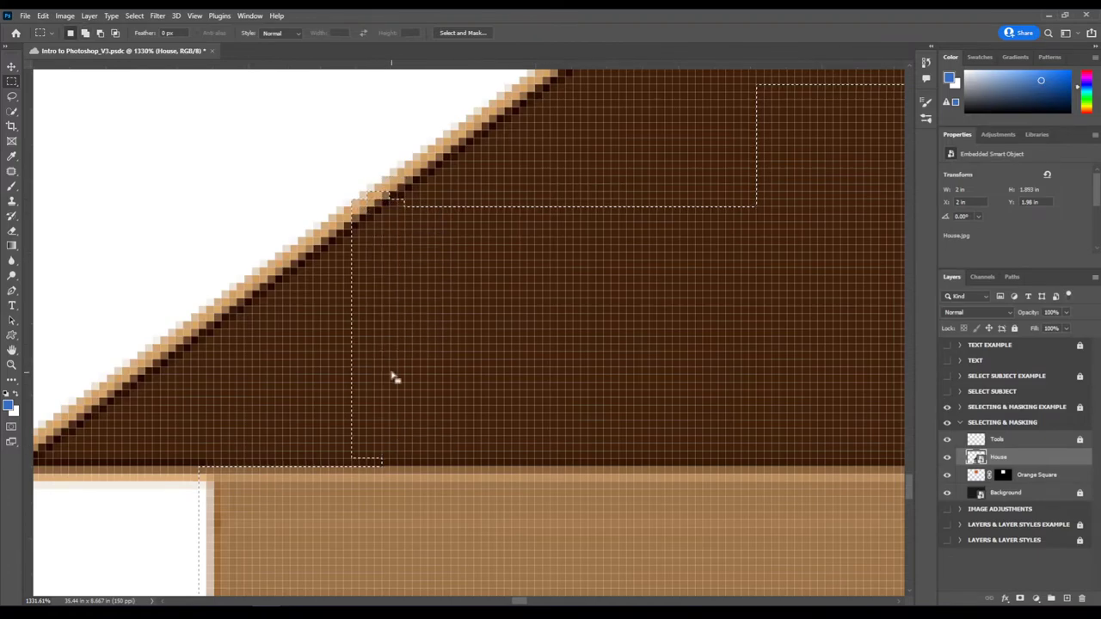
scroll(388, 381, down, 6)
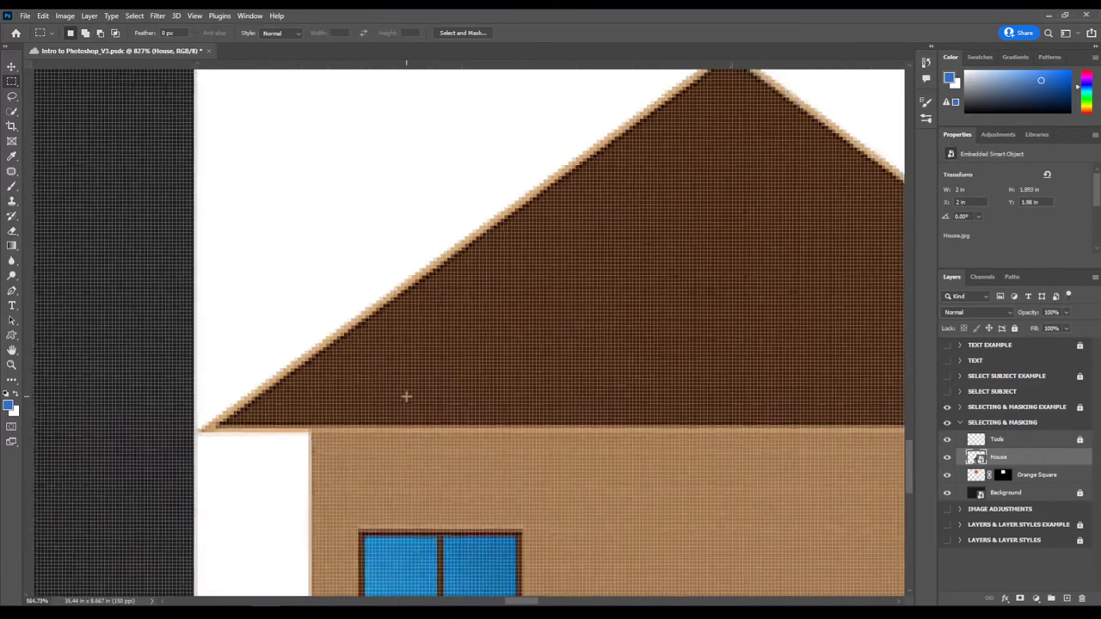
scroll(498, 454, down, 3)
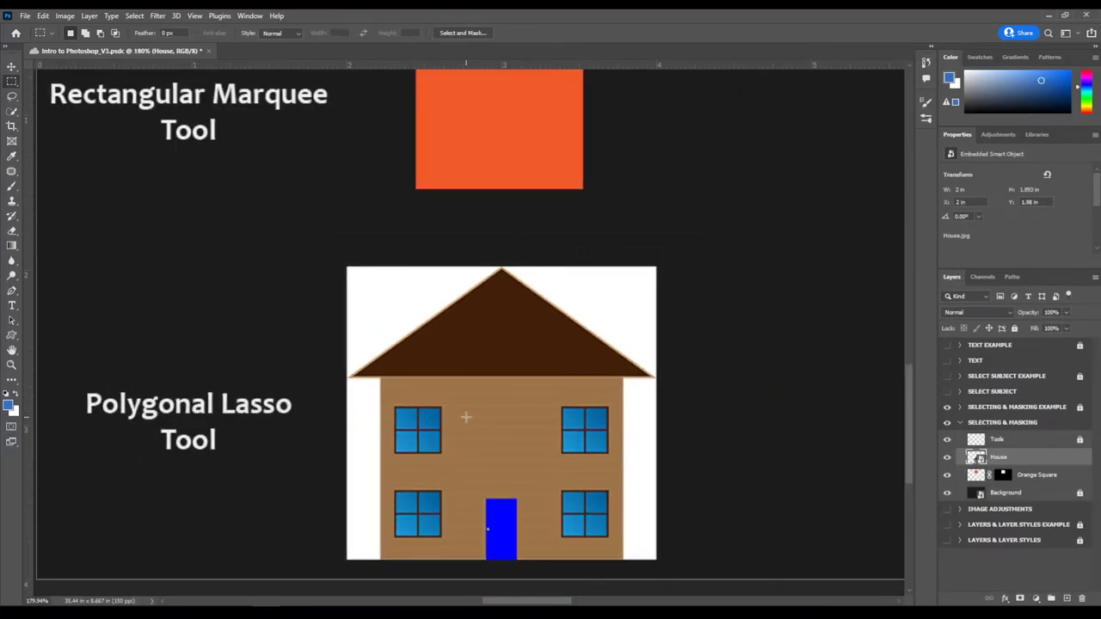
- Switch from the marquee to the Polygonal Lasso tool for selecting the straight-edged house
scroll(467, 418, right, 1)
click(12, 101)
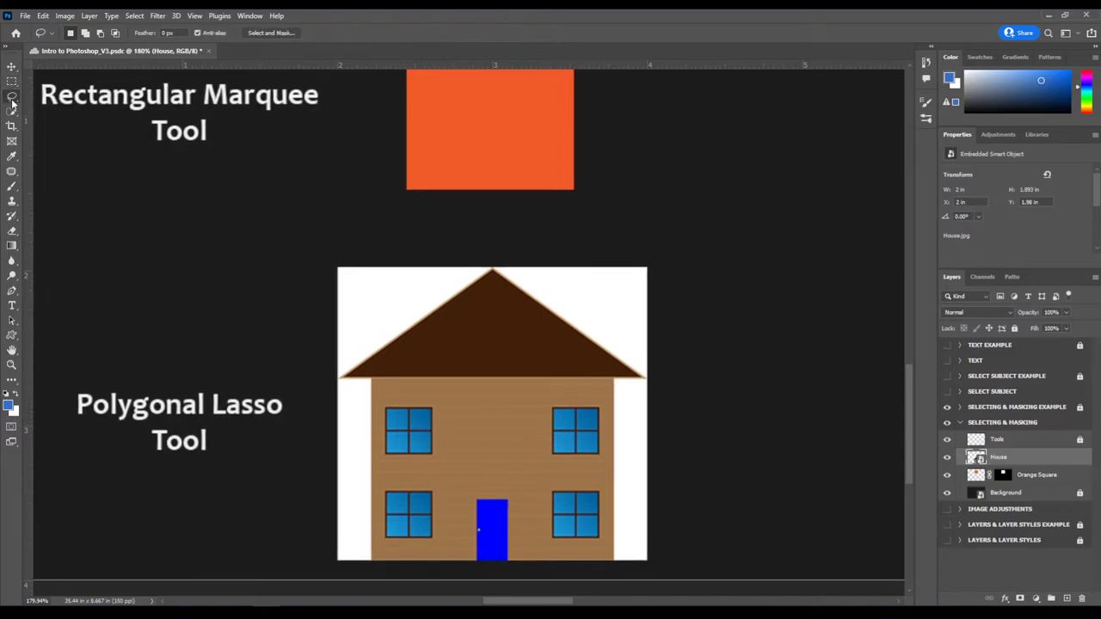
right_click(12, 99)
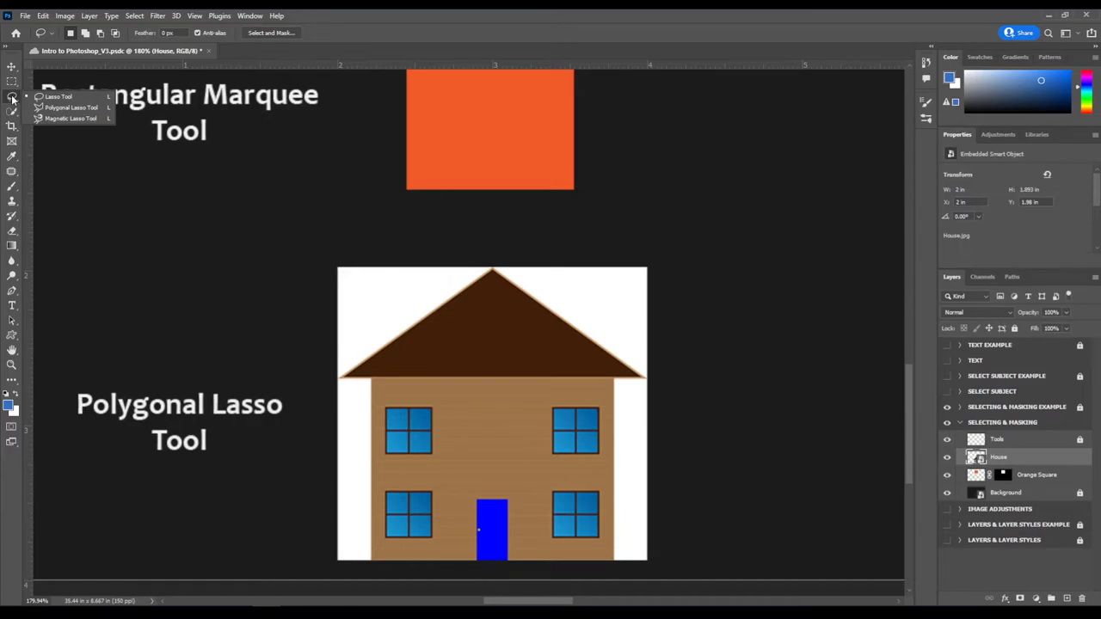
click(70, 111)
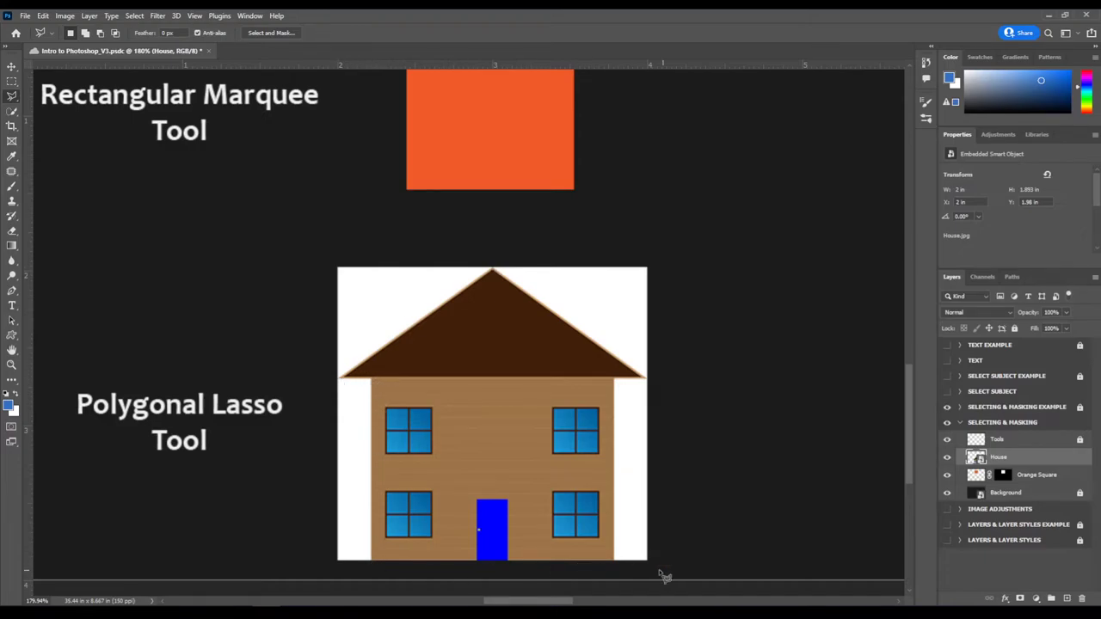
- Trace the house roughly from corner to corner with the Polygonal Lasso, starting at the roof peak, and mask the House layer with it
click(494, 272)
click(340, 379)
click(371, 379)
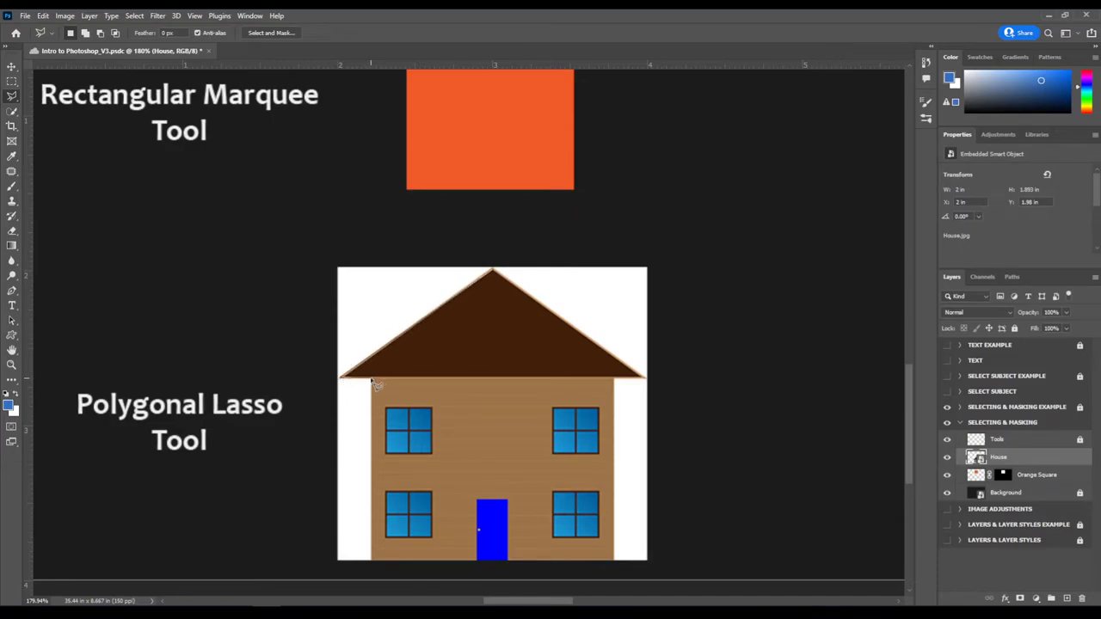
click(373, 559)
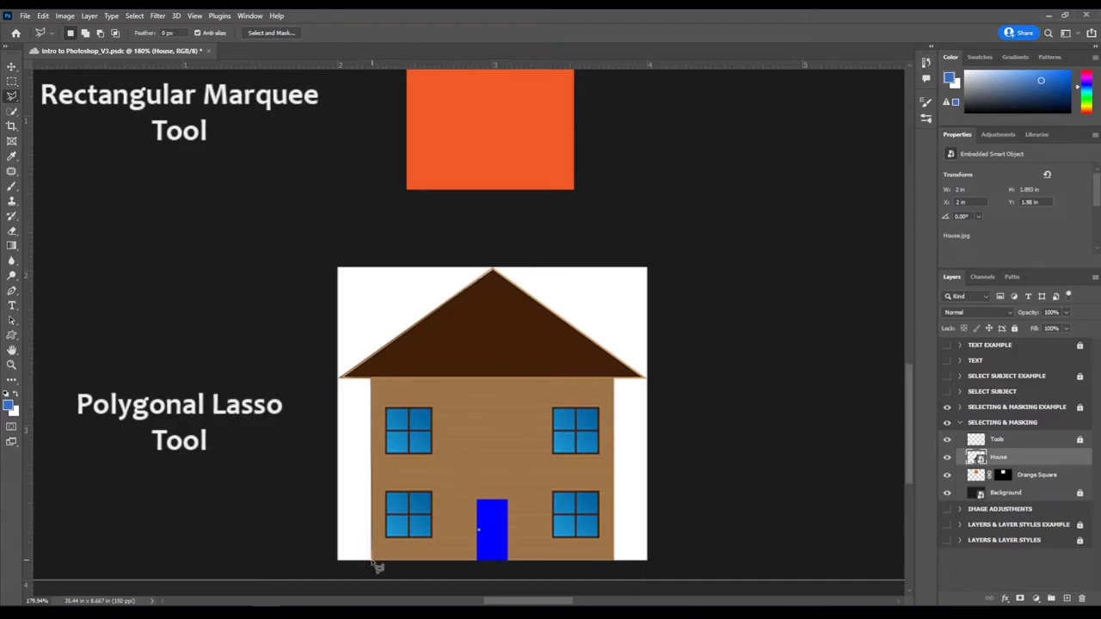
click(614, 559)
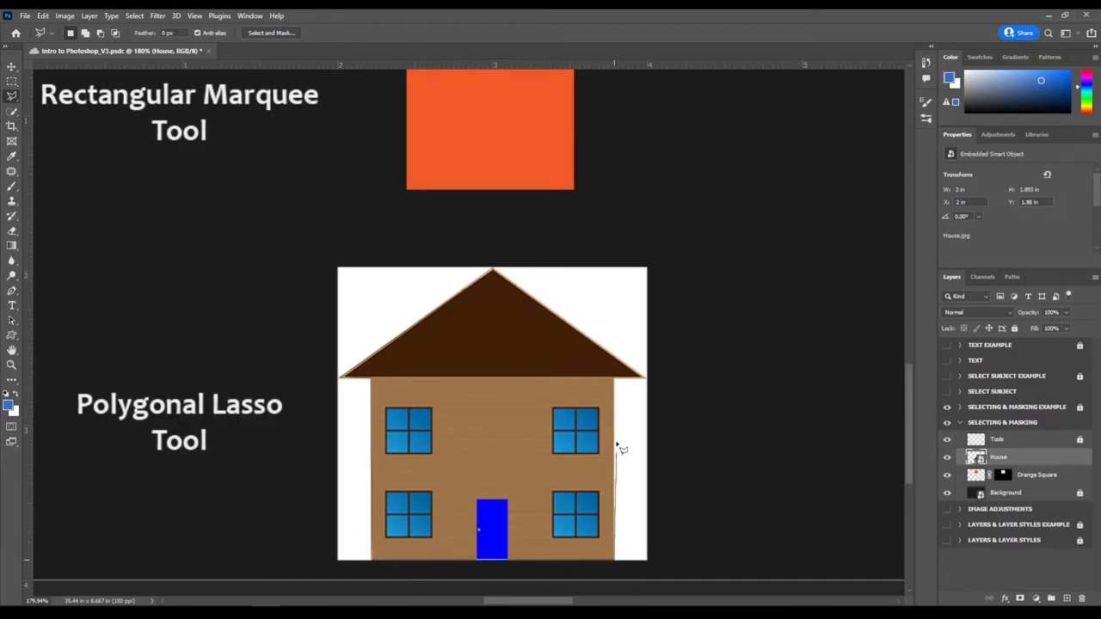
click(614, 380)
click(645, 379)
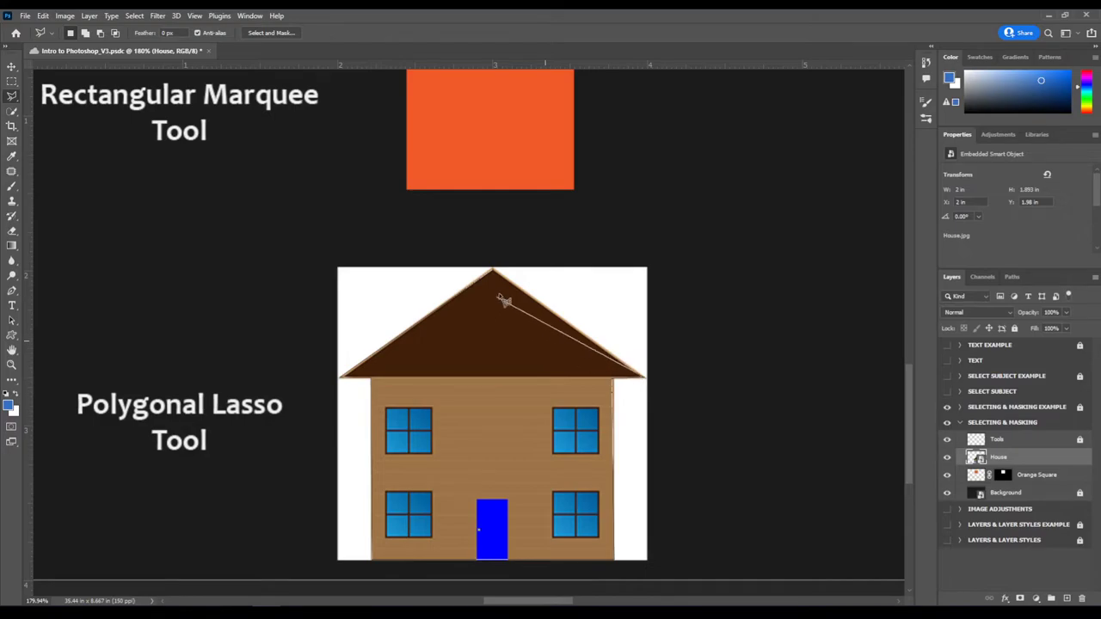
click(496, 274)
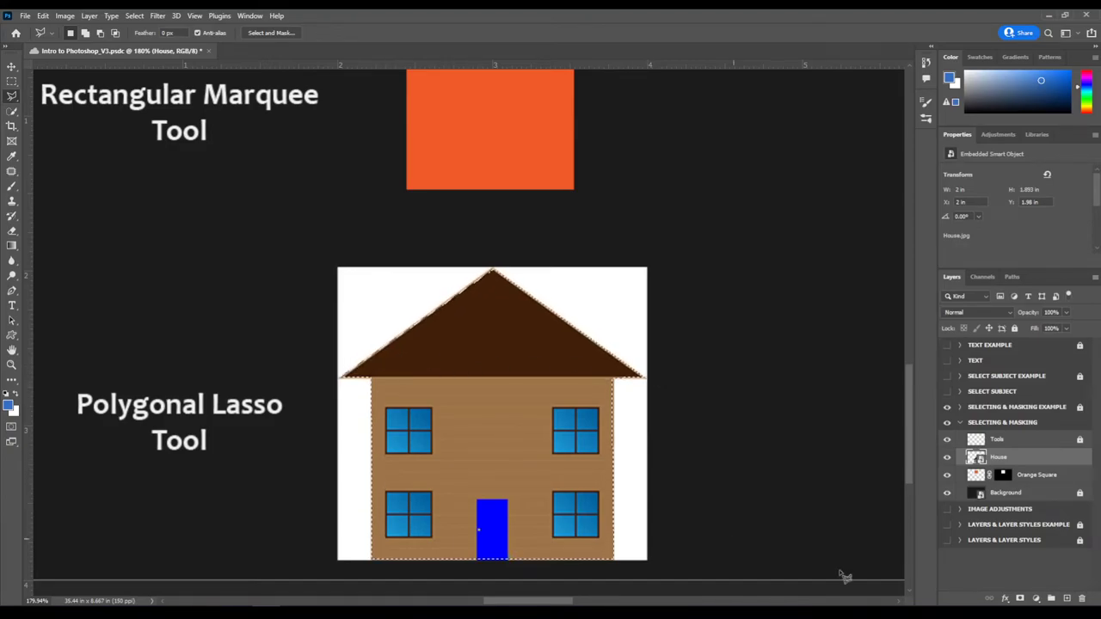
click(1022, 599)
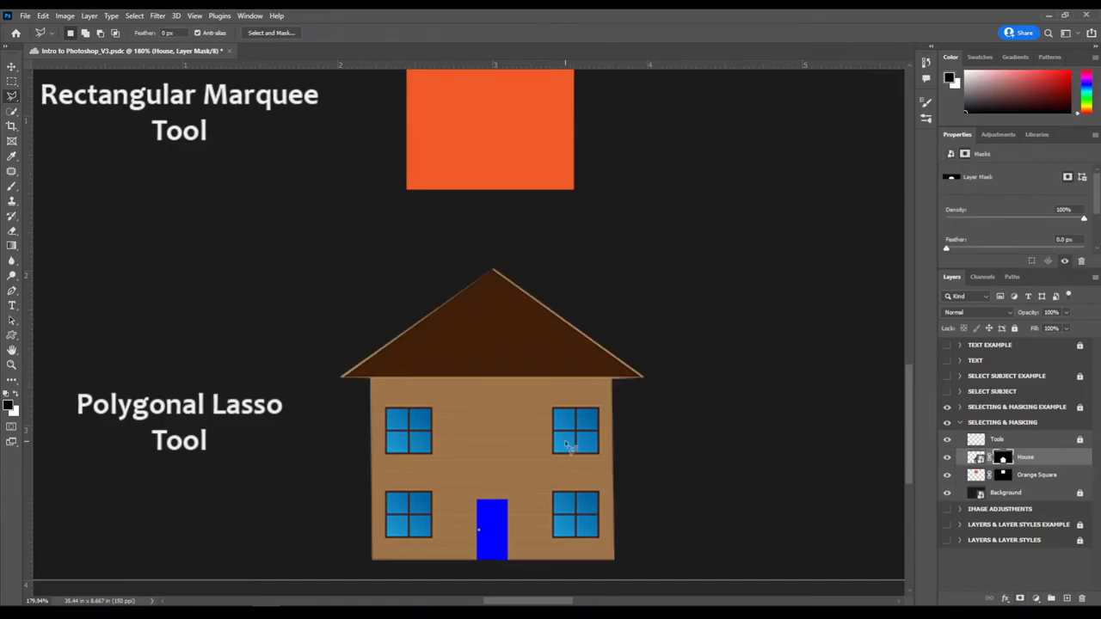
- Compare the masked house's edges with the example artboard, and delete the House layer mask
scroll(565, 441, down, 2)
scroll(551, 379, up, 3)
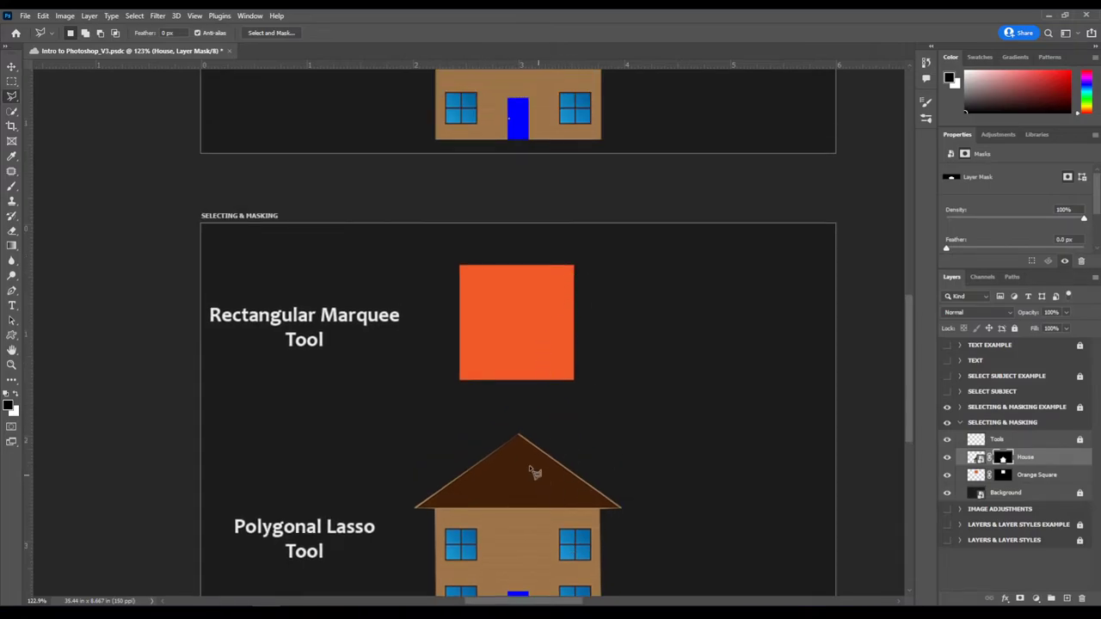
scroll(576, 468, up, 3)
scroll(576, 468, right, 1)
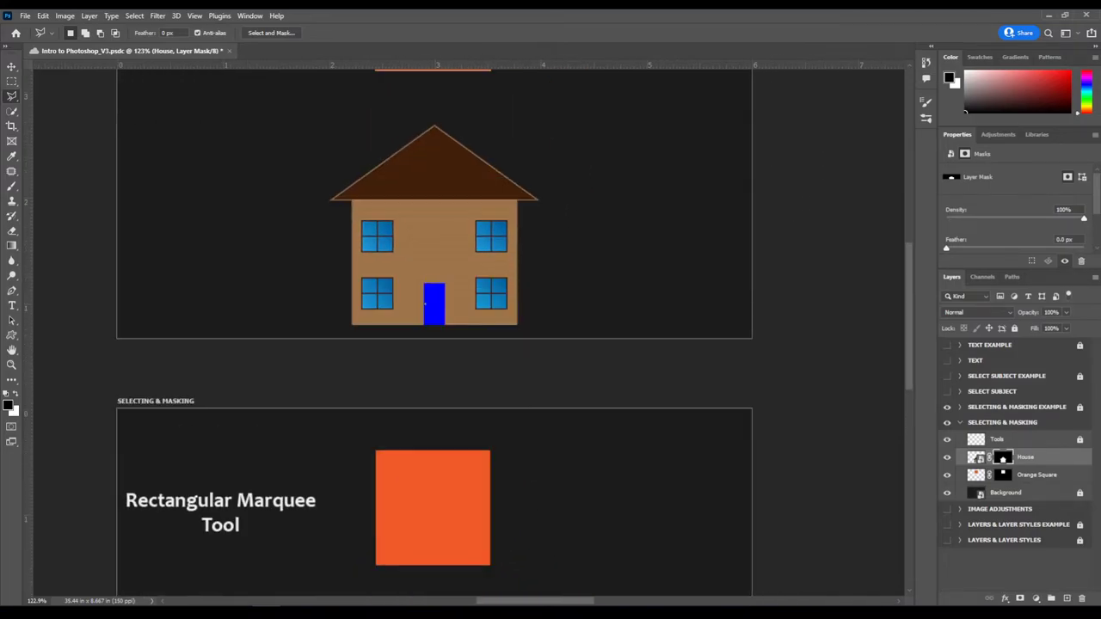
scroll(563, 287, down, 4)
scroll(562, 288, left, 2)
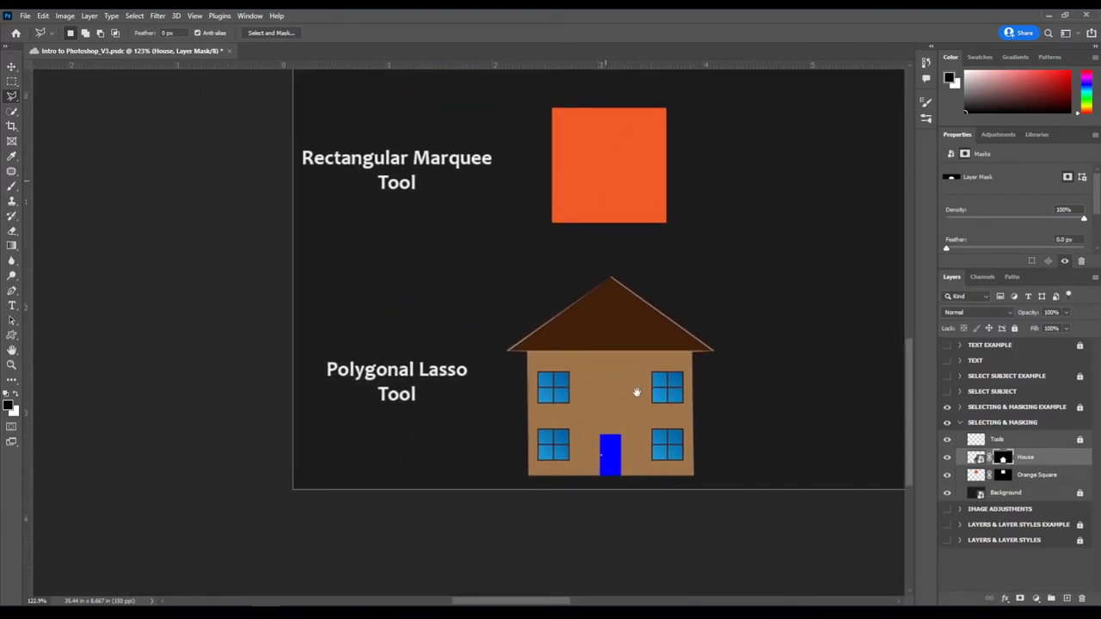
scroll(637, 393, up, 5)
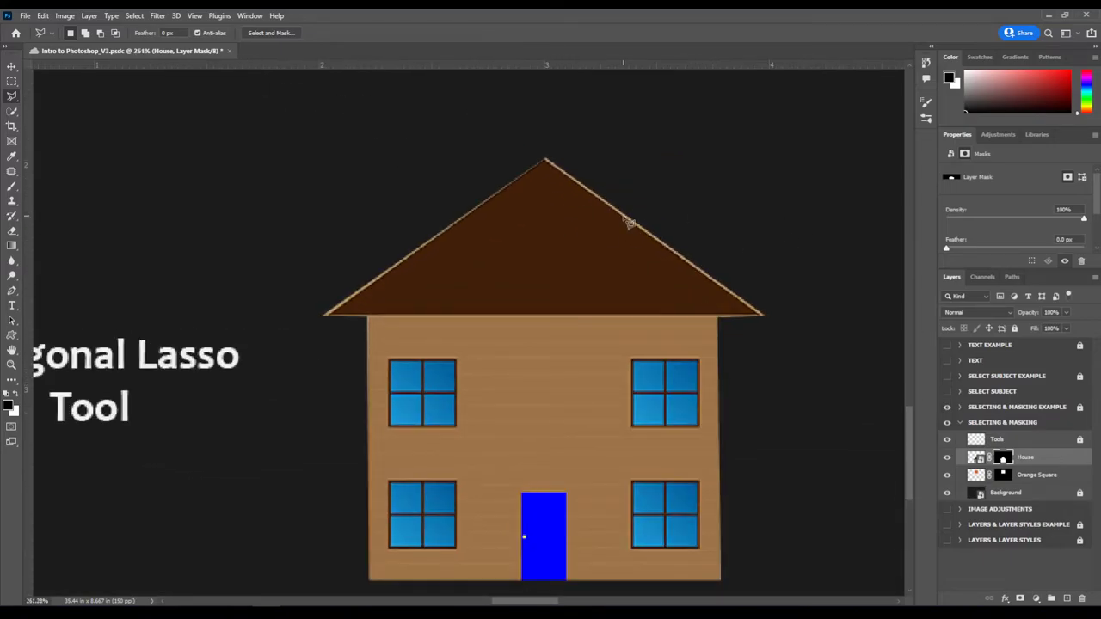
right_click(1004, 462)
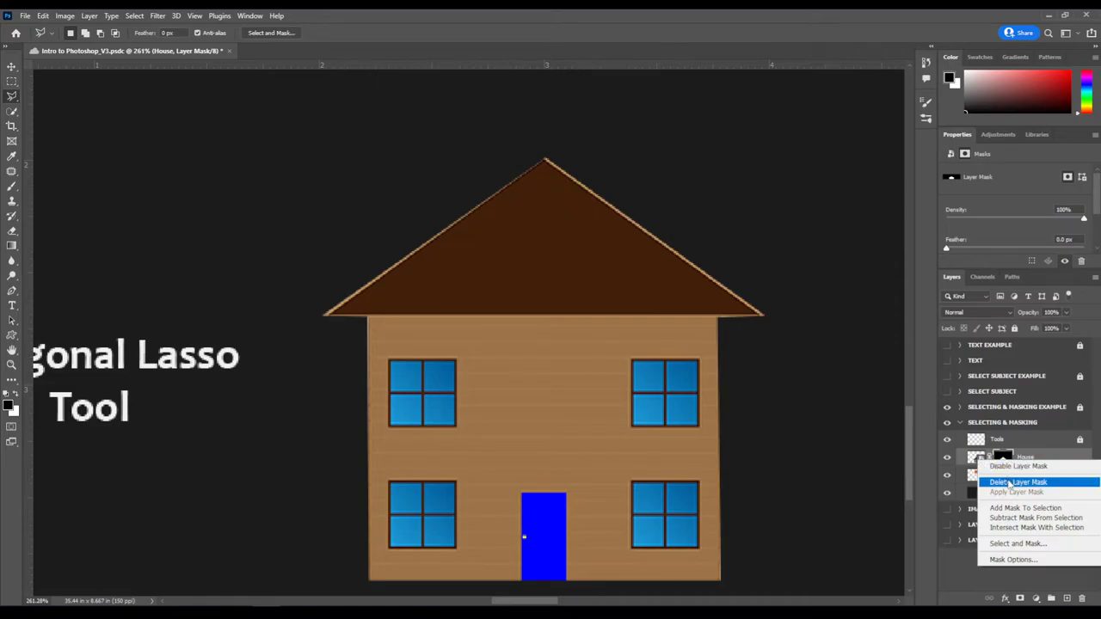
click(1018, 482)
- Start a precise Polygonal Lasso outline at the roof peak, going around the left eave and down the left wall to its base corner
scroll(545, 162, up, 5)
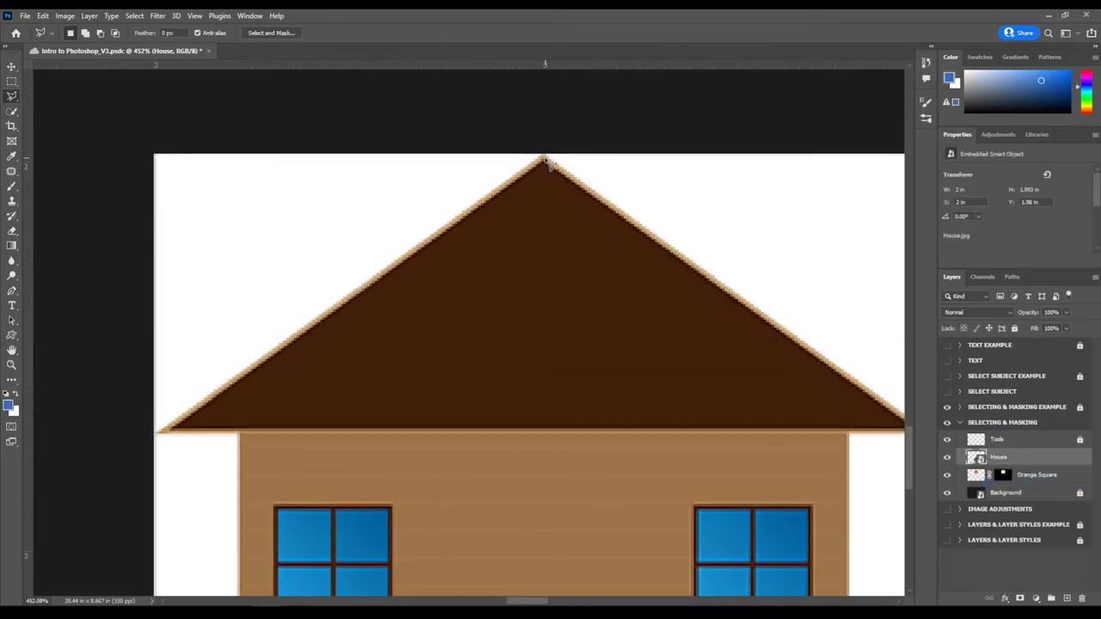
click(544, 161)
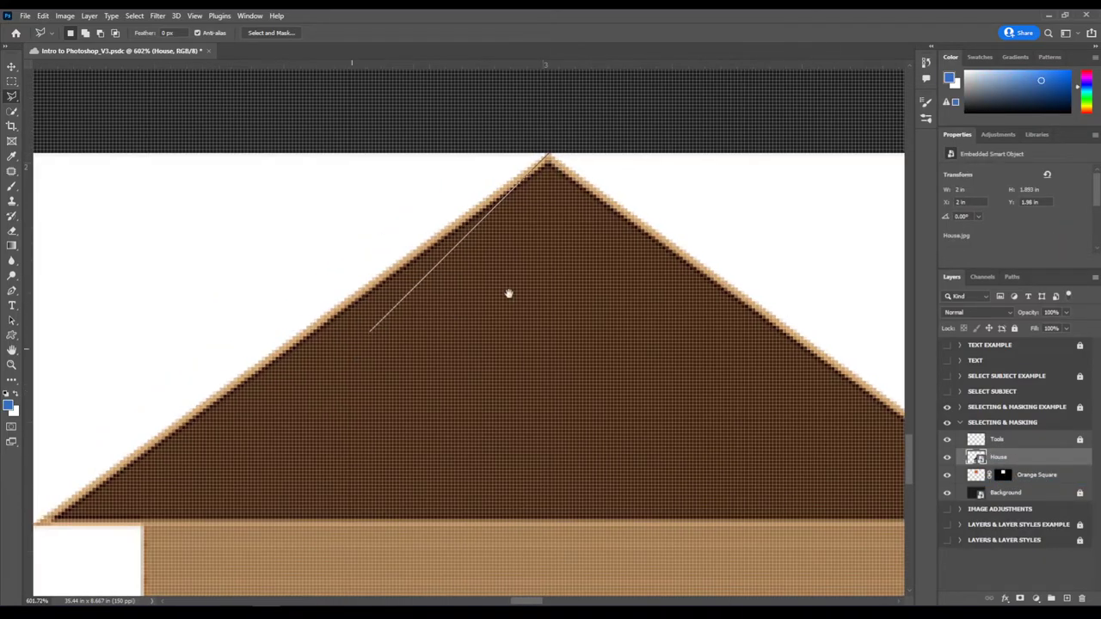
click(278, 420)
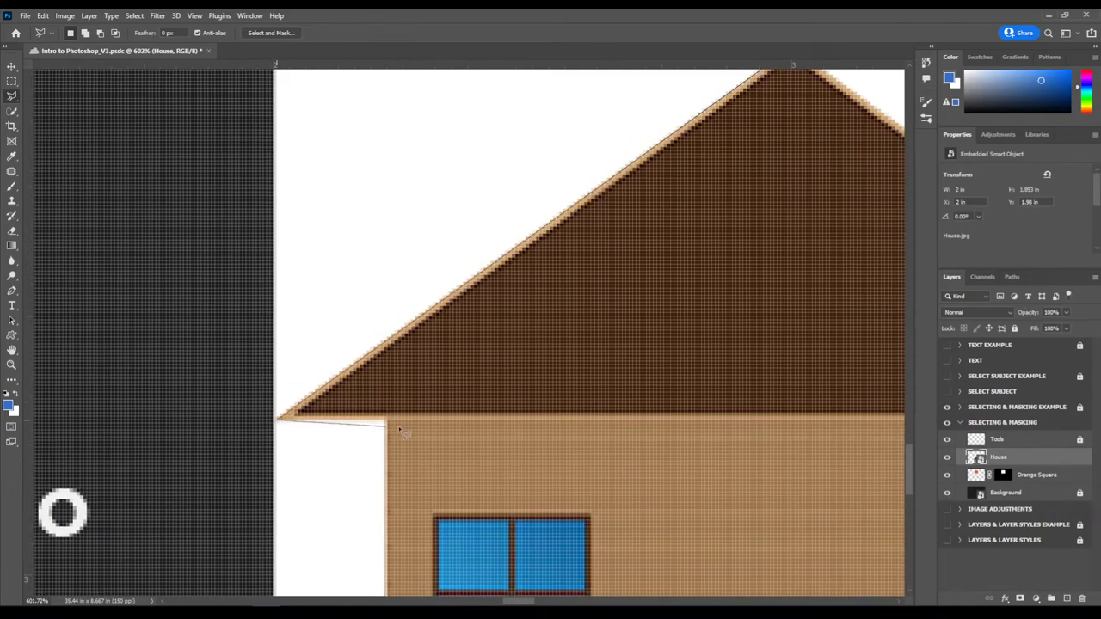
click(386, 421)
drag(378, 317, 369, 255)
scroll(383, 263, down, 6)
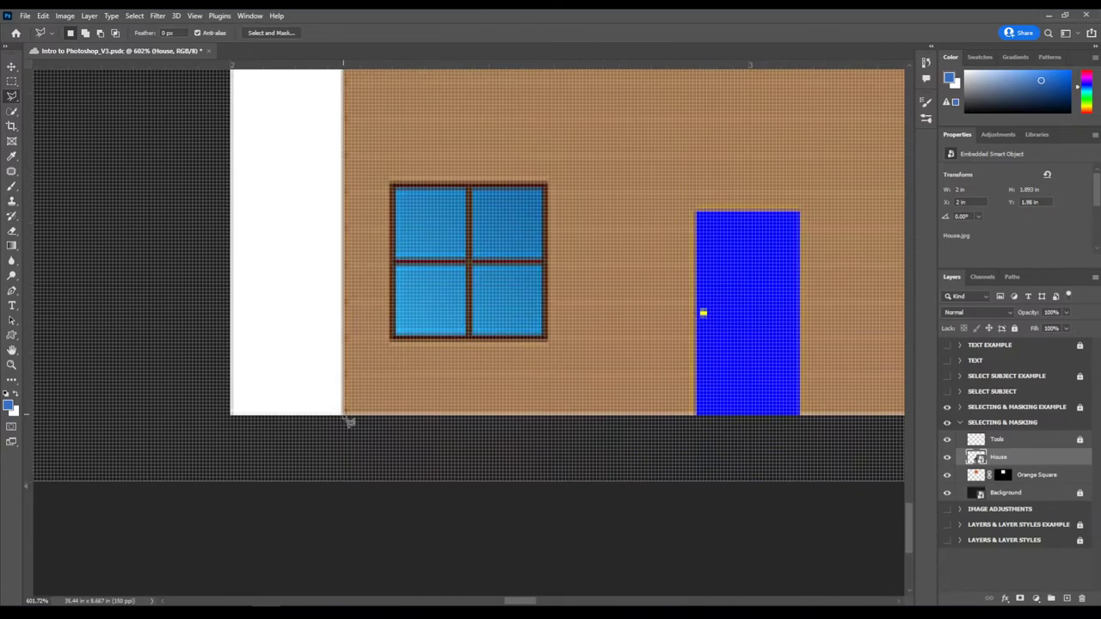
click(349, 421)
- Continue the lasso outline along the house's base, up the right wall and around the right eave, closing it at the roof peak
drag(720, 381, 206, 373)
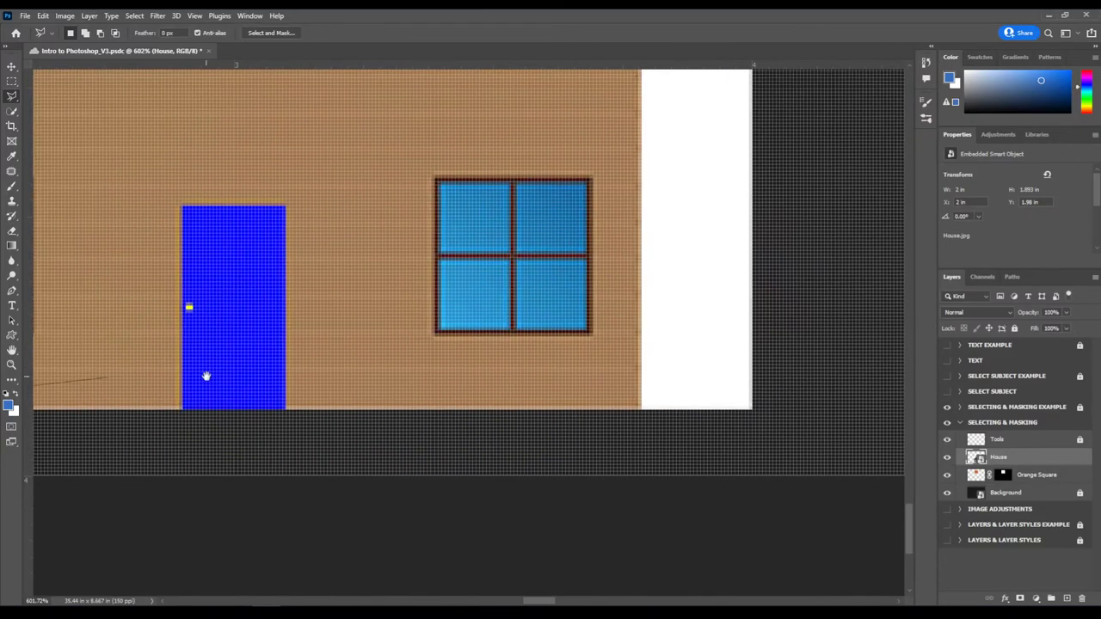
click(647, 416)
scroll(555, 430, up, 3)
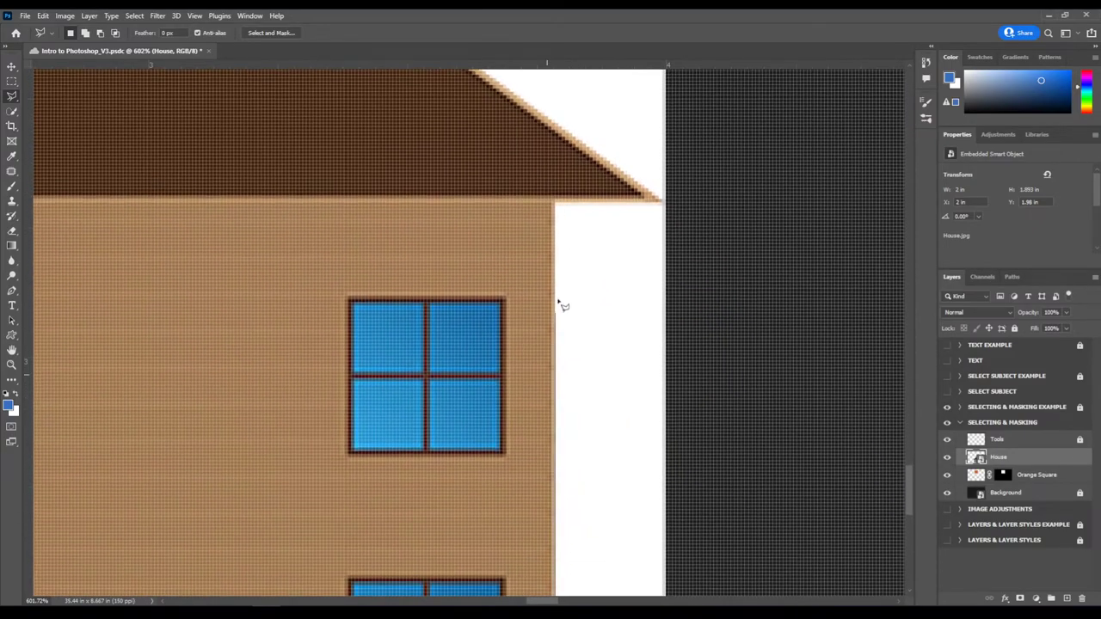
click(556, 203)
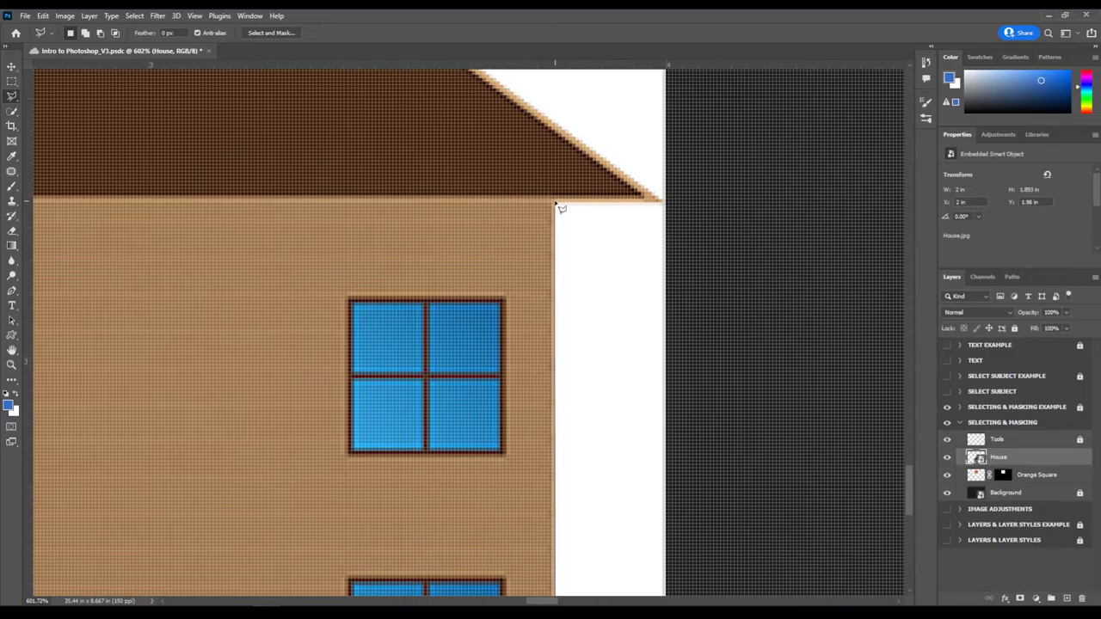
click(663, 203)
mouse_move(548, 154)
mouse_down()
mouse_move(973, 318)
mouse_move(858, 350)
mouse_up()
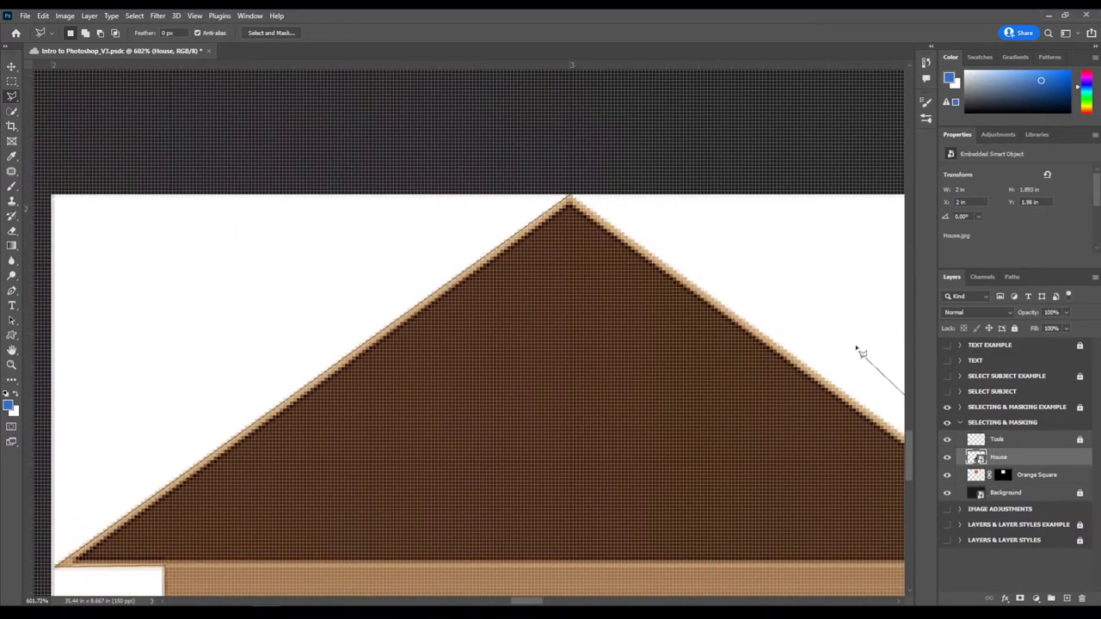
click(571, 201)
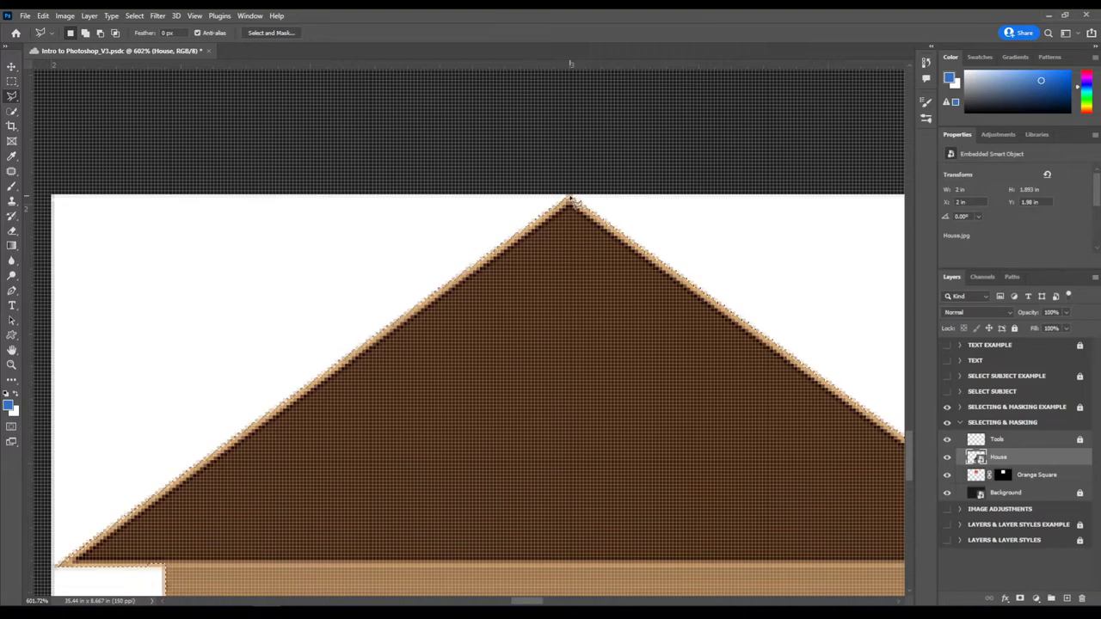
- Add a layer mask to the House layer from the closed outline, and check the cut-out against the example artboard
click(1020, 598)
scroll(639, 438, down, 10)
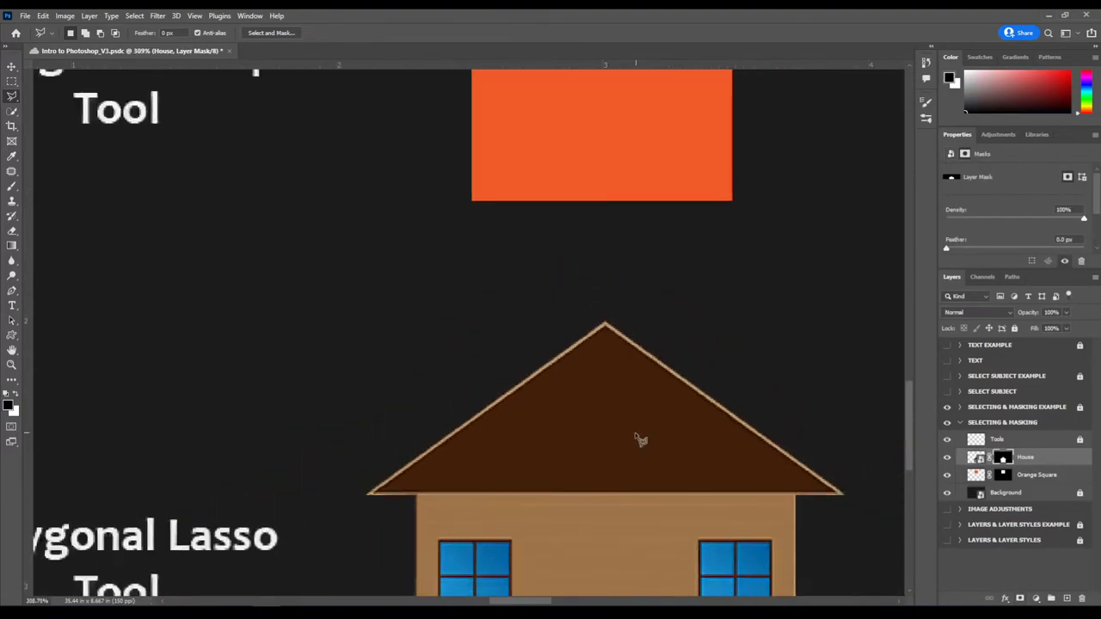
scroll(651, 379, down, 5)
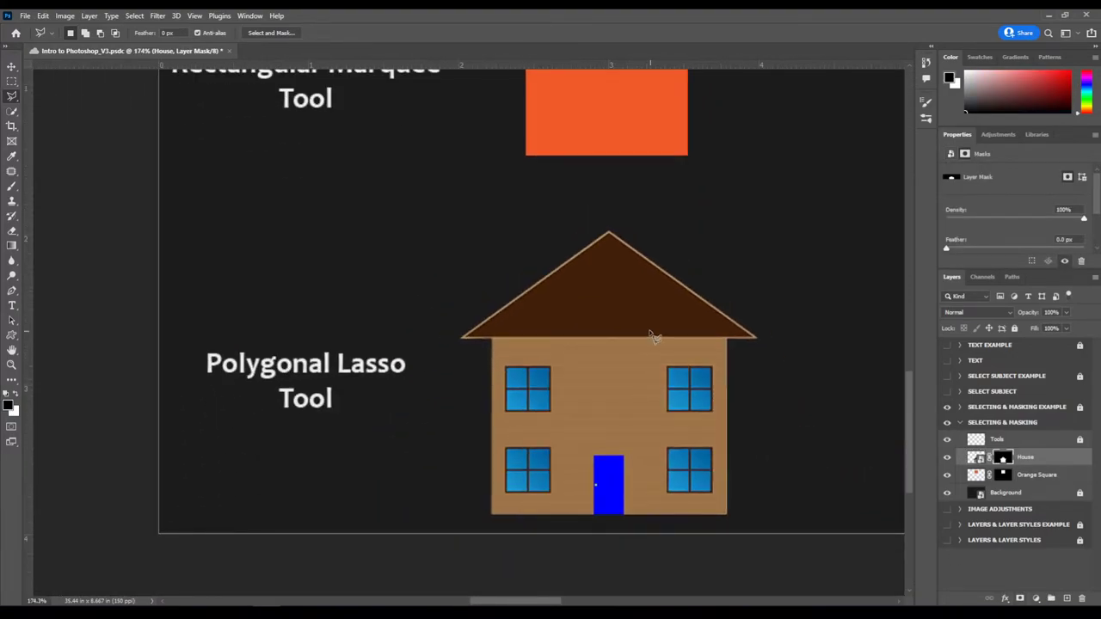
drag(646, 290, 629, 443)
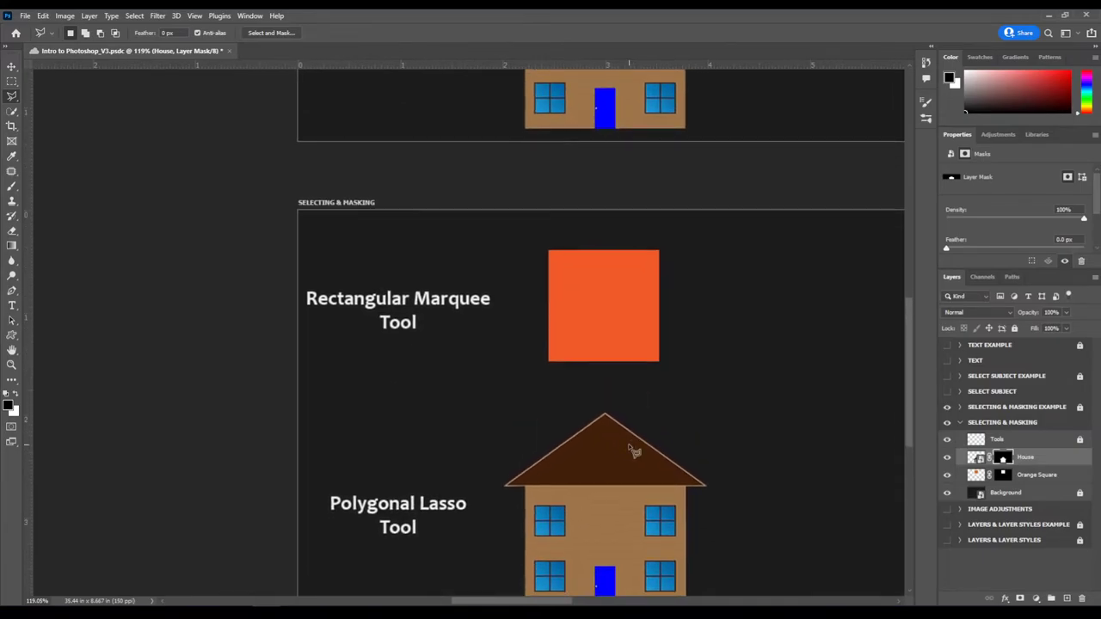
scroll(634, 450, down, 2)
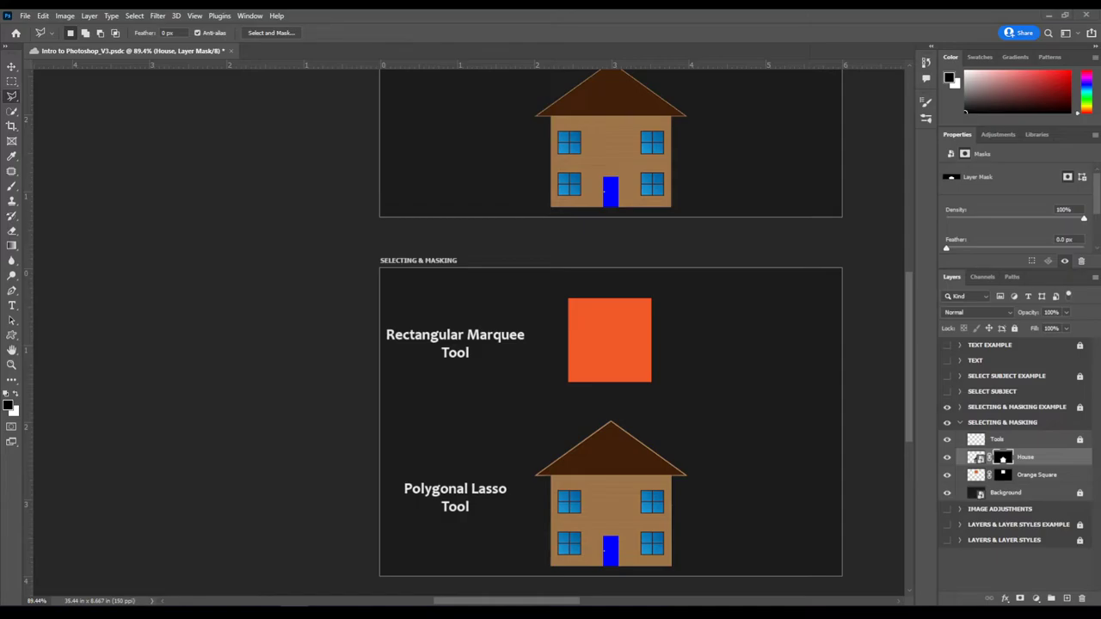
- Collapse and hide the SELECTING & MASKING artboard, hide its example, and show the SELECT SUBJECT and SELECT SUBJECT EXAMPLE artboards
click(961, 423)
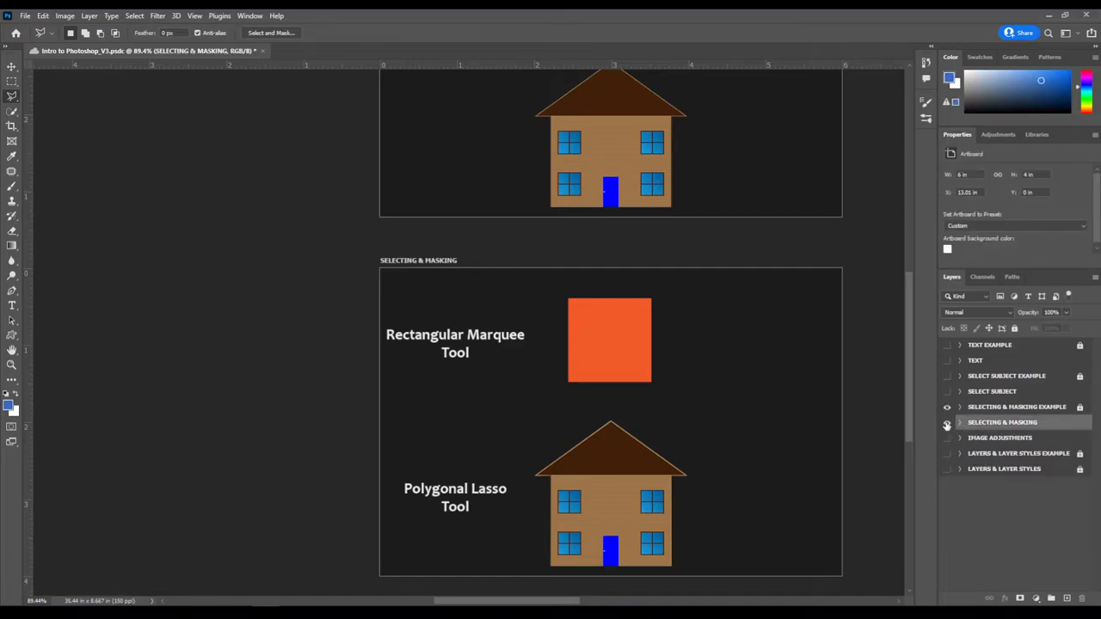
click(947, 423)
click(947, 409)
click(946, 391)
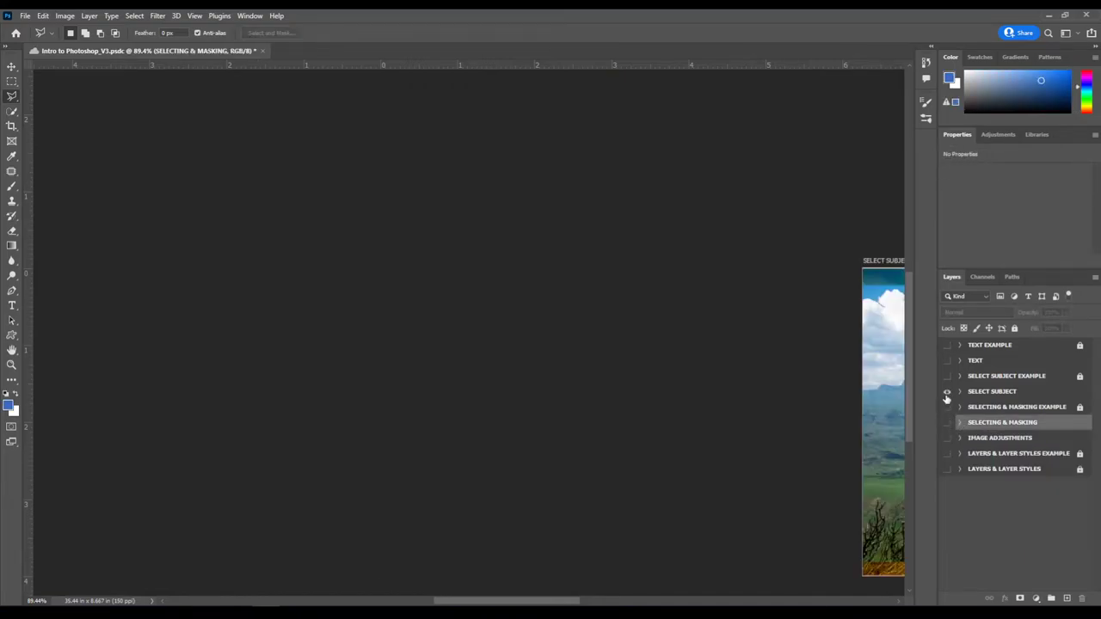
click(946, 376)
- Expand the SELECT SUBJECT artboard to list its Person, Land and Sky layers
scroll(824, 402, down, 2)
drag(824, 401, 285, 430)
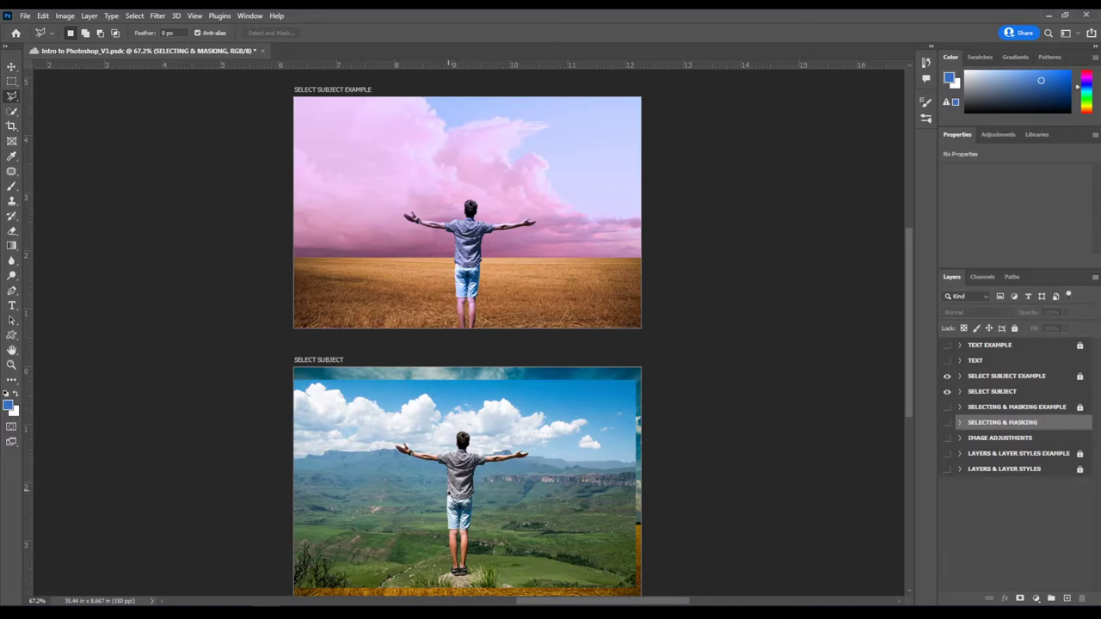
click(960, 392)
scroll(774, 344, up, 4)
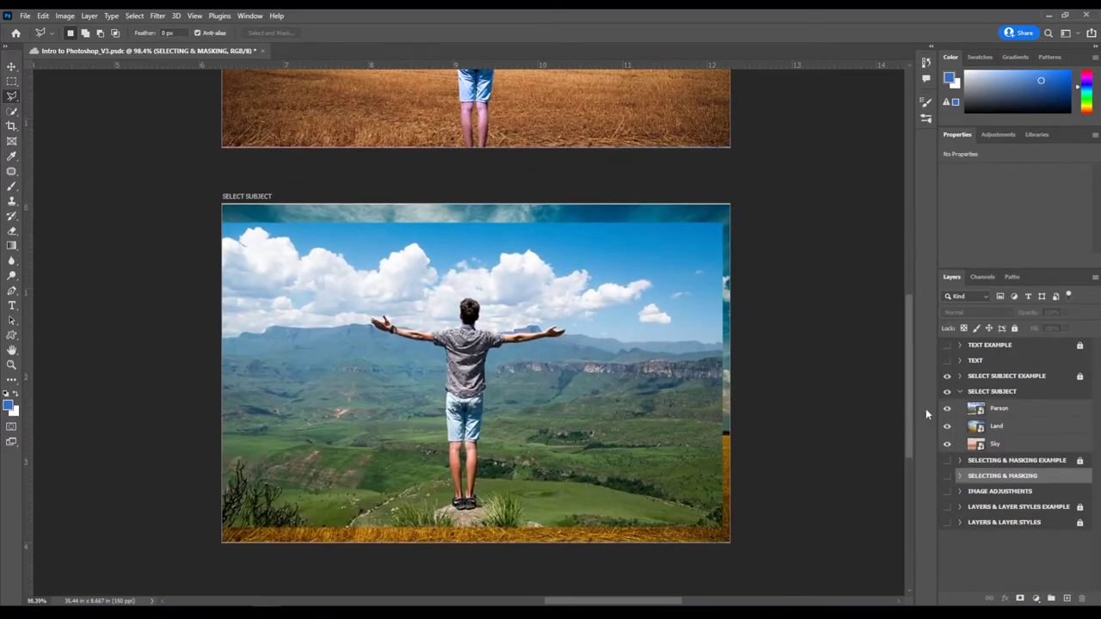
- Move the Person photo to about X 0.02 in, Y 0.2 in on the SELECT SUBJECT artboard
click(947, 410)
click(947, 409)
key(v)
mouse_move(534, 427)
mouse_down()
mouse_move(617, 404)
mouse_move(548, 420)
mouse_up()
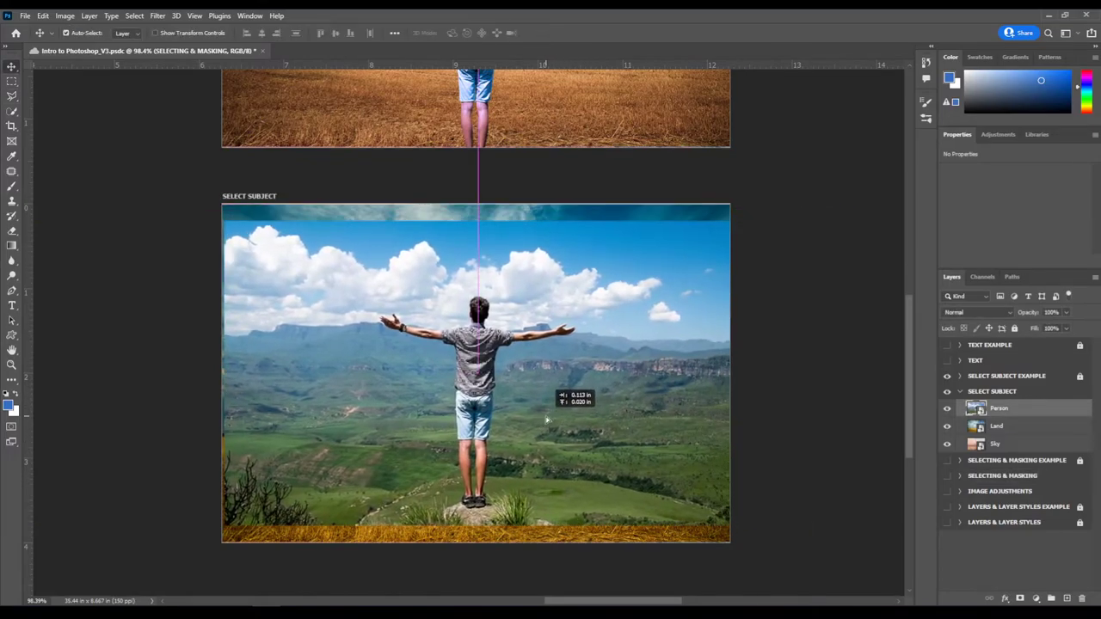
- Examine what the Person and Land layers contribute by hiding and showing them, and compare with the SELECT SUBJECT EXAMPLE artboard
click(948, 410)
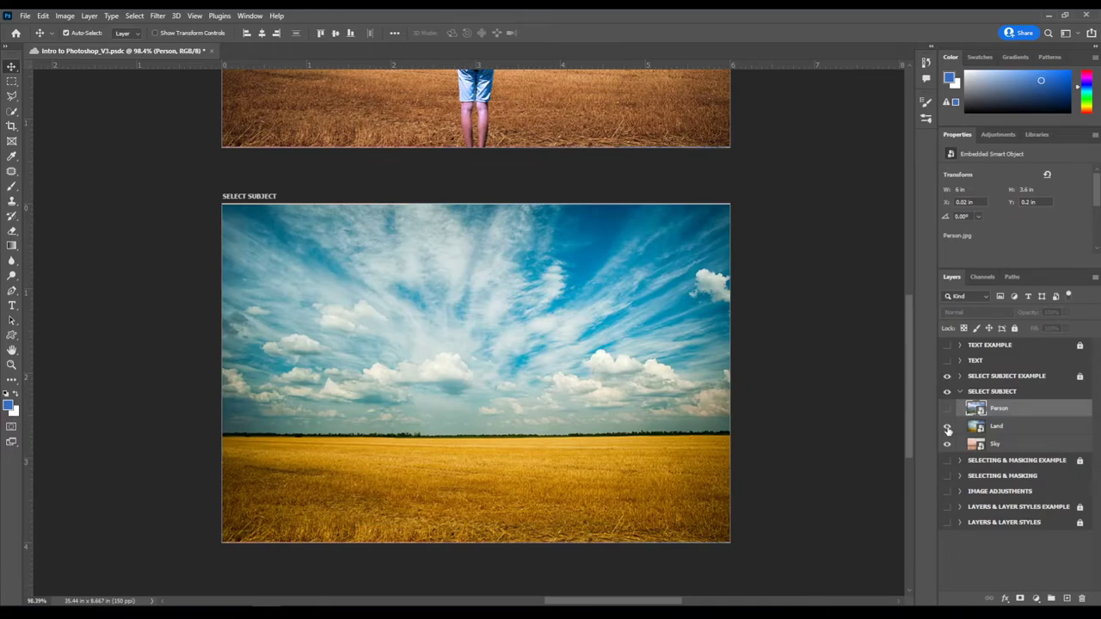
click(948, 428)
click(947, 427)
click(947, 410)
drag(581, 196, 628, 495)
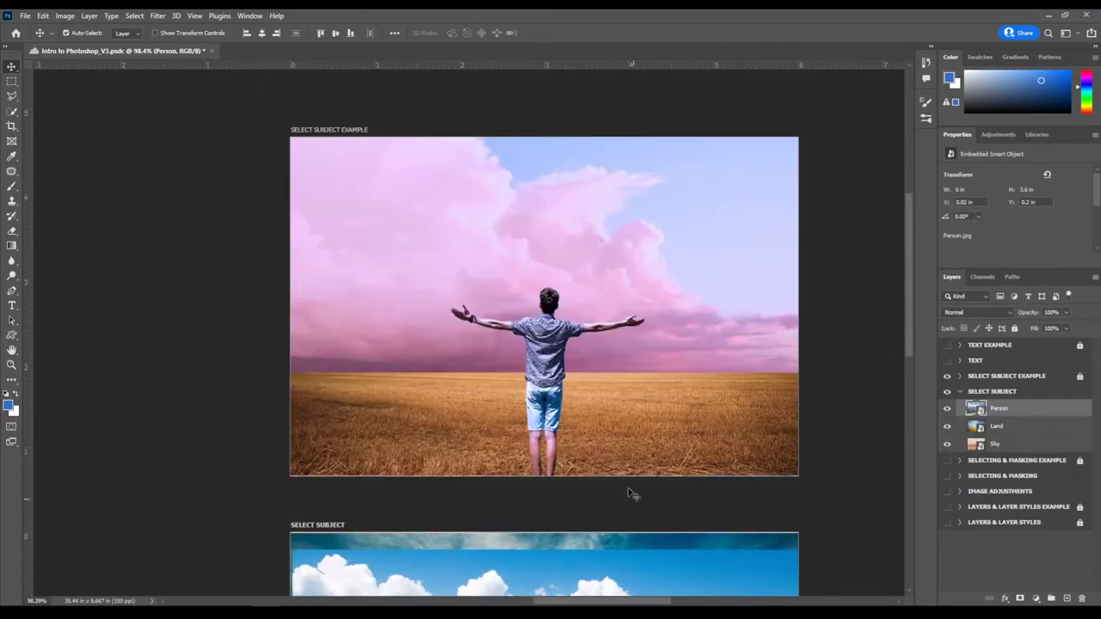
drag(514, 506, 478, 198)
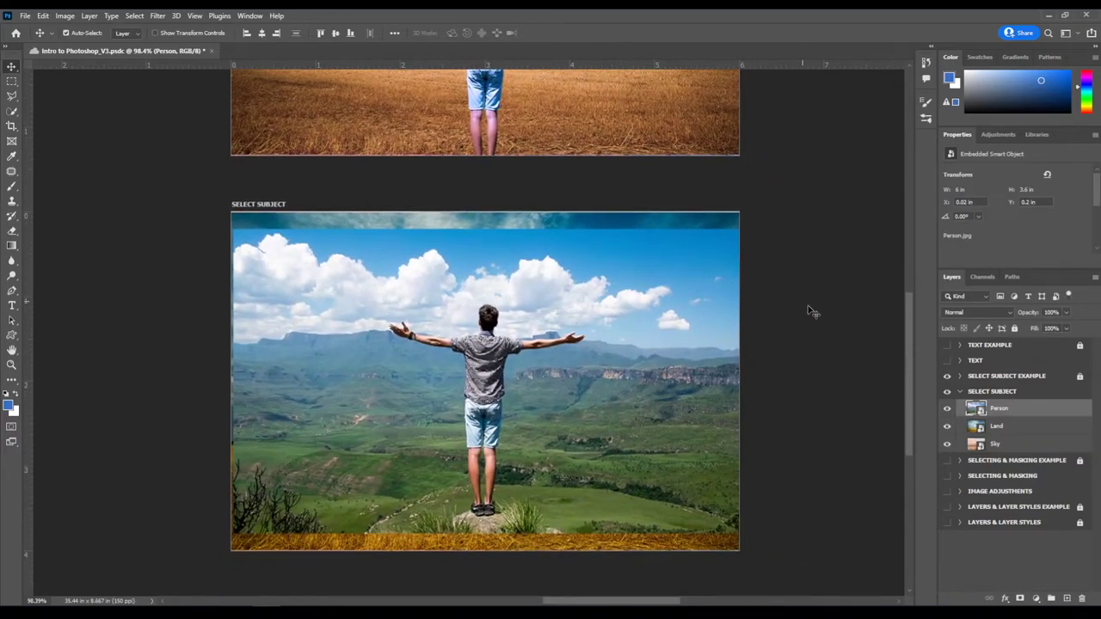
- Hide the Person layer and add a layer mask to the Land layer from a rectangular selection of the field below the horizon
drag(948, 409, 945, 425)
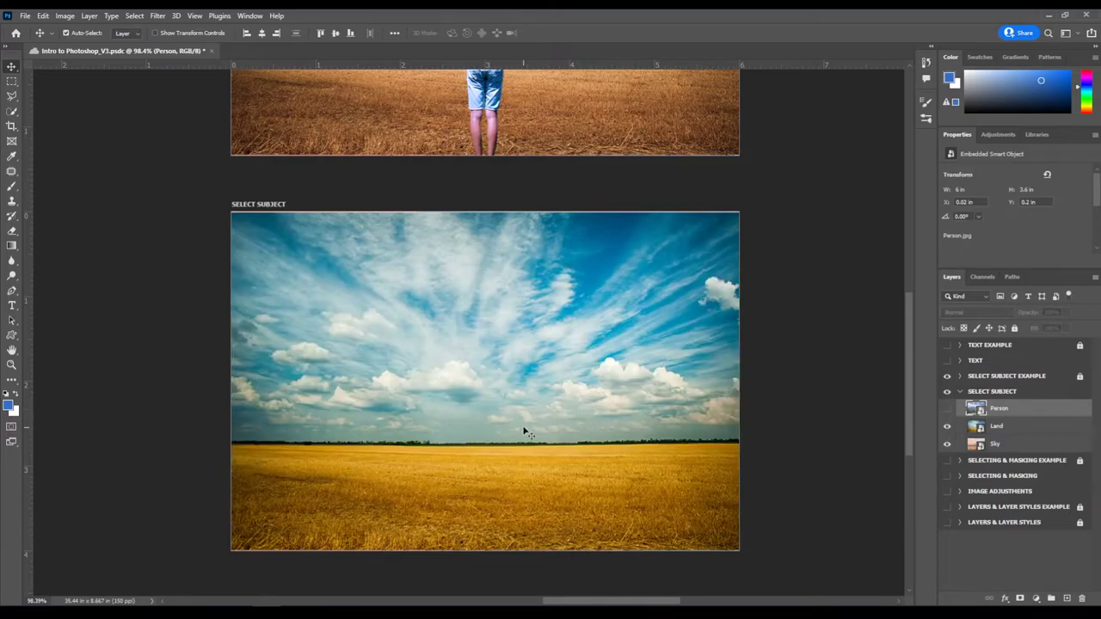
mouse_move(523, 430)
mouse_down()
mouse_move(455, 423)
mouse_move(507, 438)
mouse_move(265, 571)
mouse_move(526, 568)
mouse_move(527, 379)
mouse_move(521, 420)
mouse_move(249, 308)
mouse_move(522, 426)
mouse_up()
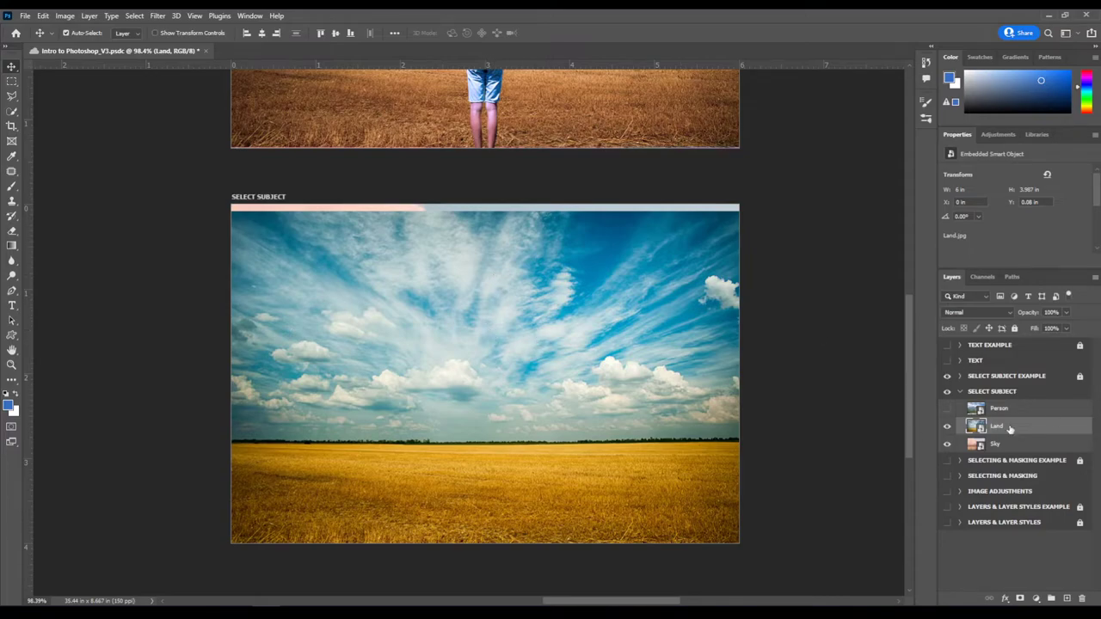
click(9, 86)
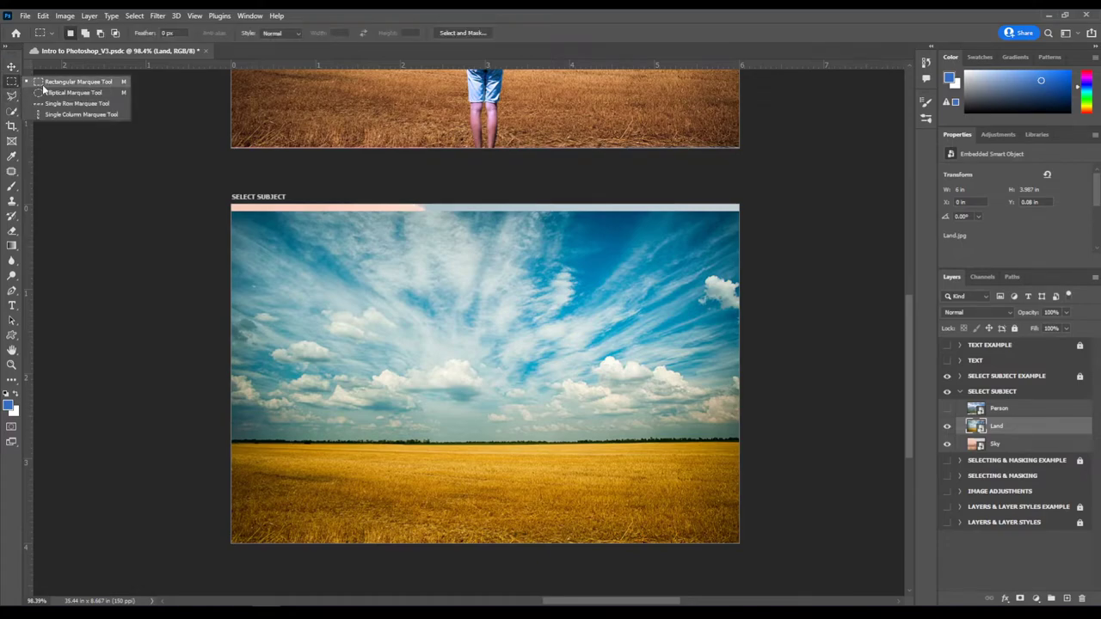
click(43, 83)
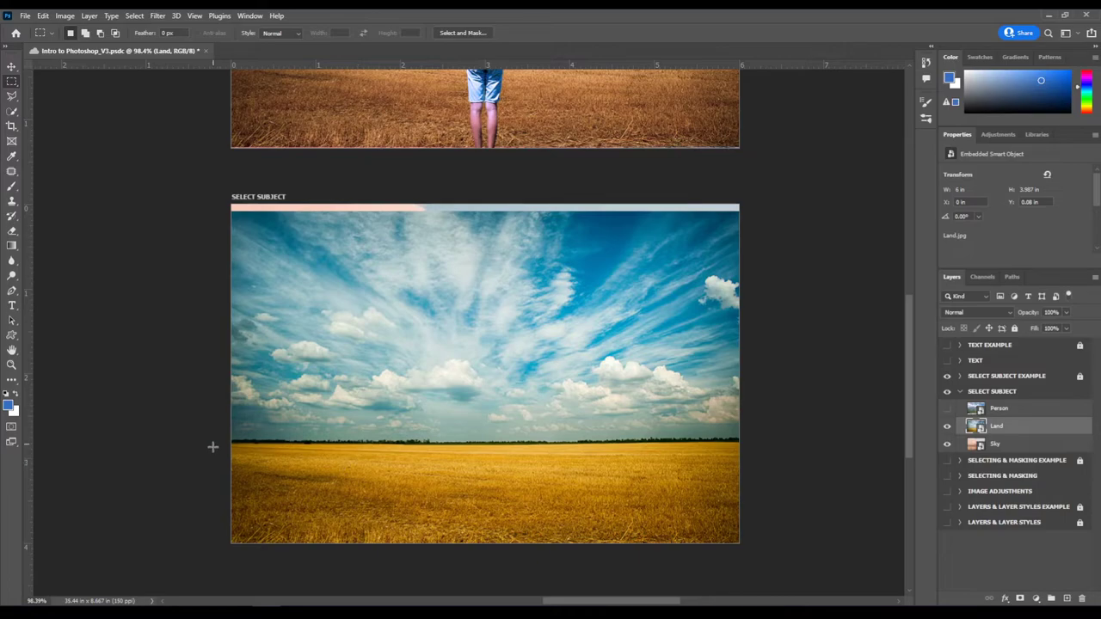
drag(215, 449, 795, 551)
click(1020, 600)
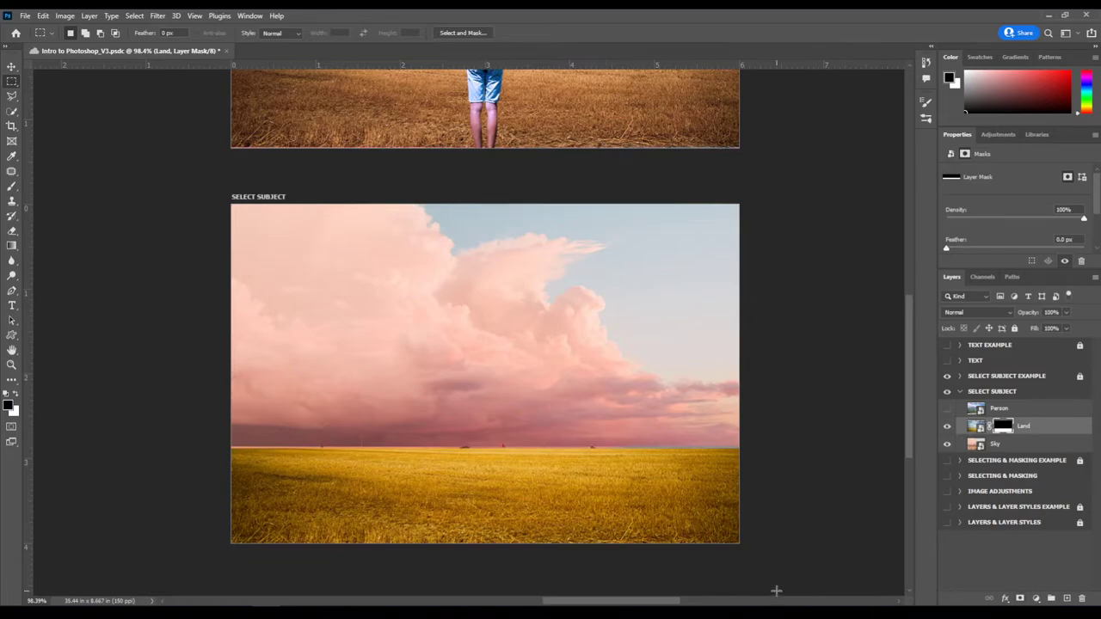
- Inspect the horizon edge where the masked Land layer meets the Sky layer
key(v)
mouse_move(556, 486)
mouse_down()
mouse_move(529, 487)
mouse_move(555, 487)
mouse_up()
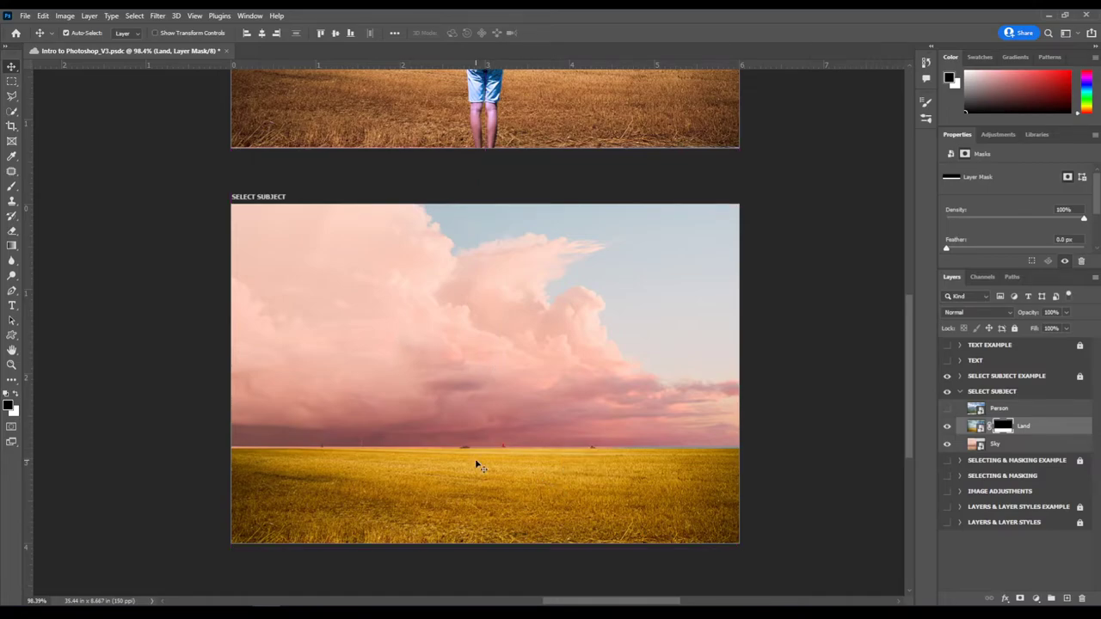
scroll(476, 463, up, 8)
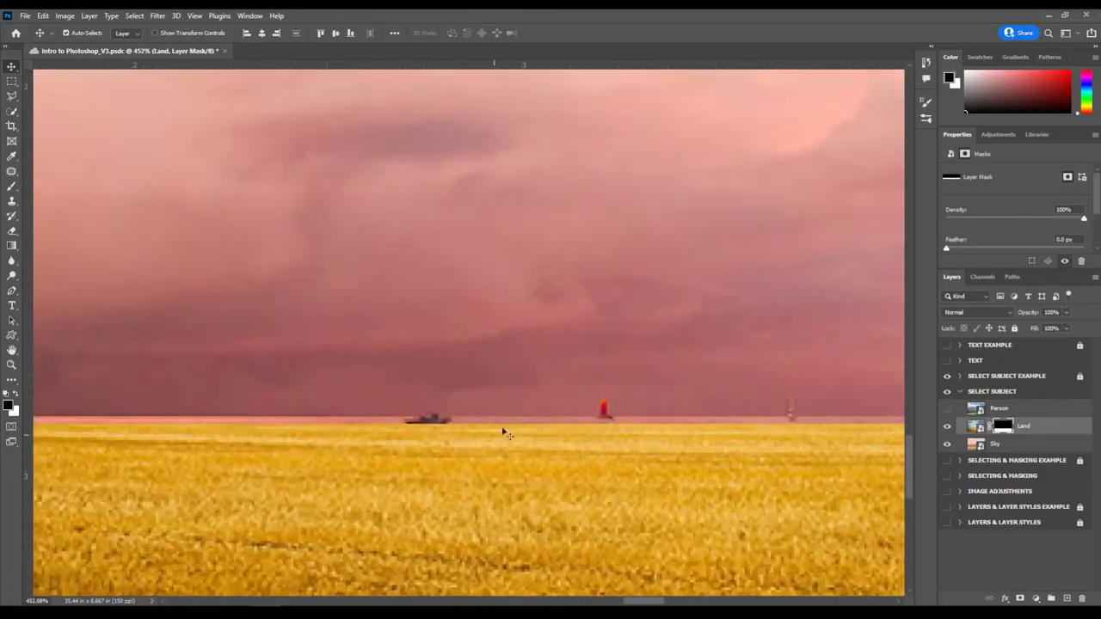
scroll(533, 447, down, 6)
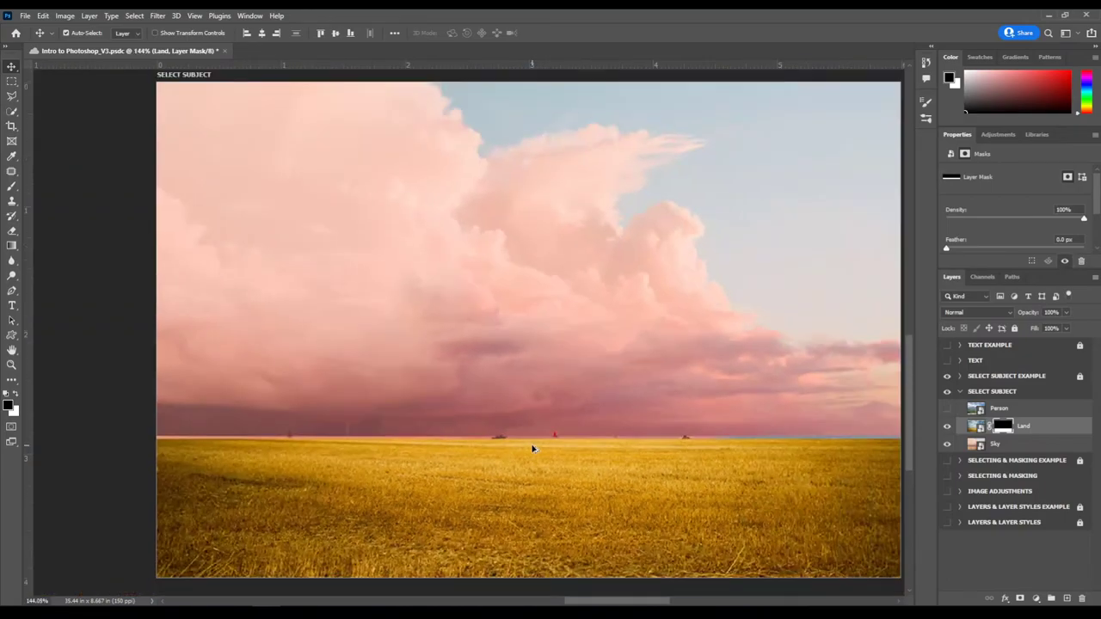
drag(779, 476, 752, 465)
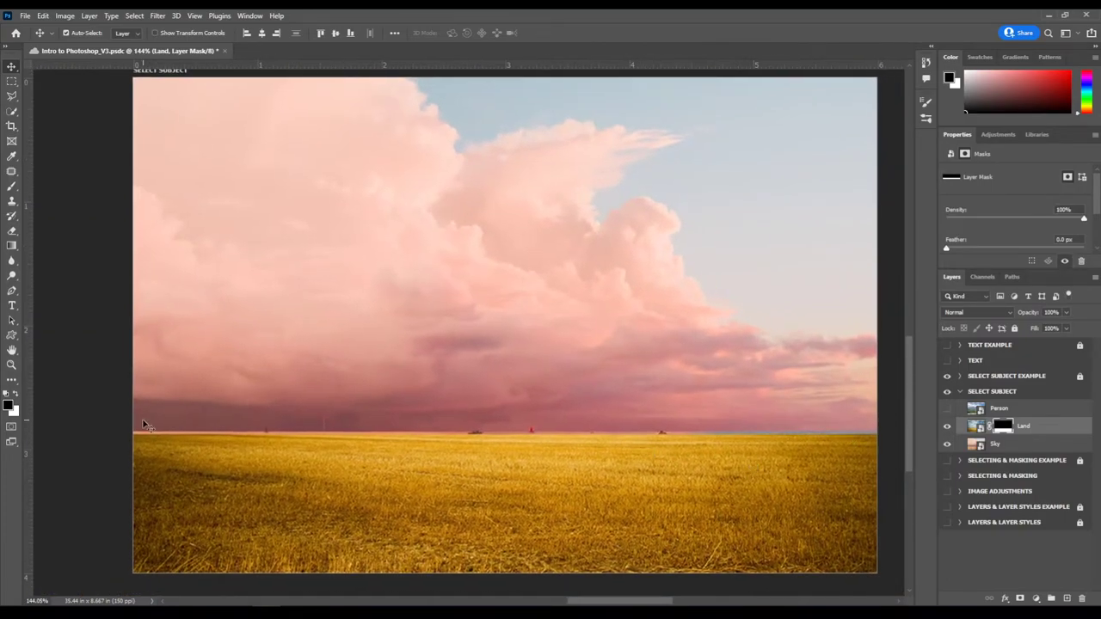
scroll(576, 391, down, 2)
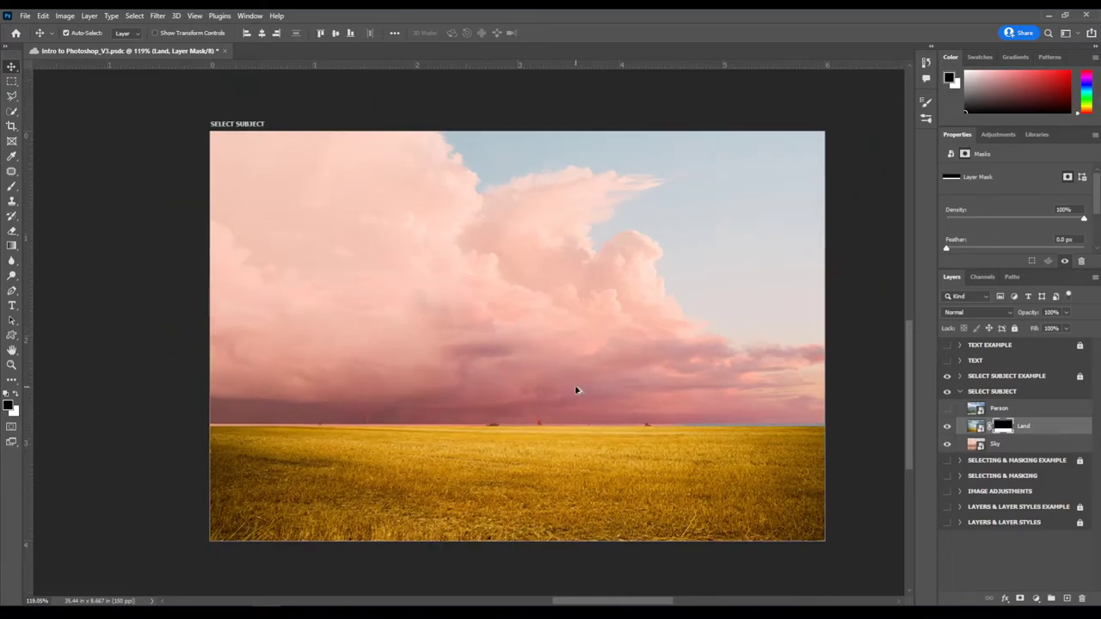
scroll(577, 391, up, 1)
- Reposition the Sky photo slightly upward behind the masked field
click(998, 444)
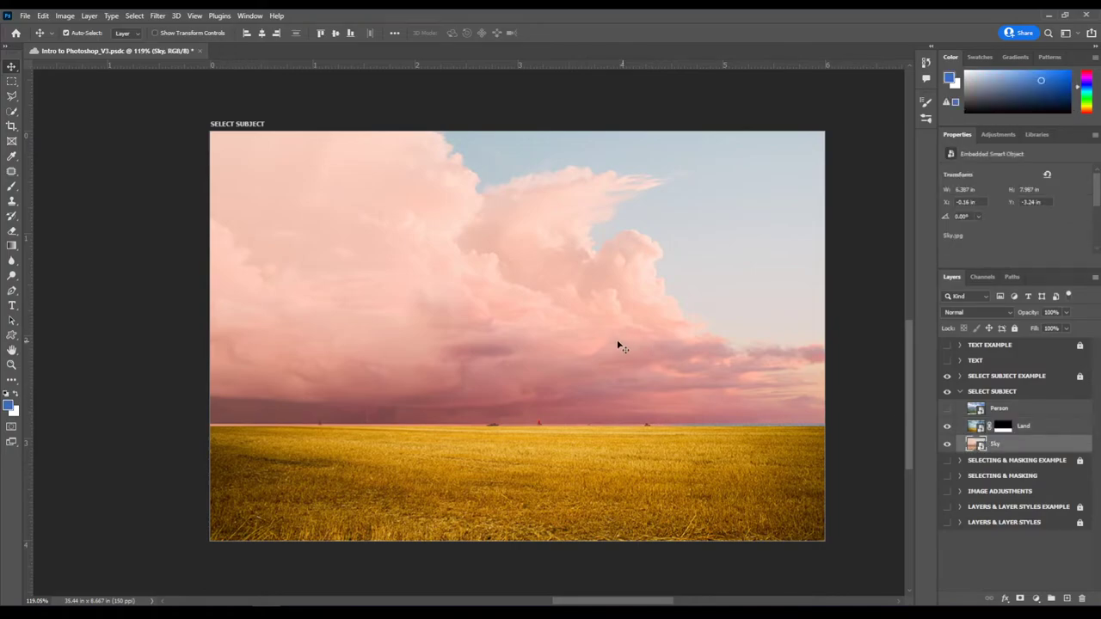
mouse_move(617, 344)
mouse_down()
mouse_move(611, 424)
mouse_move(616, 342)
mouse_up()
scroll(543, 398, up, 3)
mouse_move(538, 394)
mouse_down()
mouse_move(520, 399)
mouse_move(540, 380)
mouse_up()
scroll(538, 387, down, 3)
- Scale the Land layer up from its bottom edge to about 111%, covering the strip of sea along the horizon
click(573, 465)
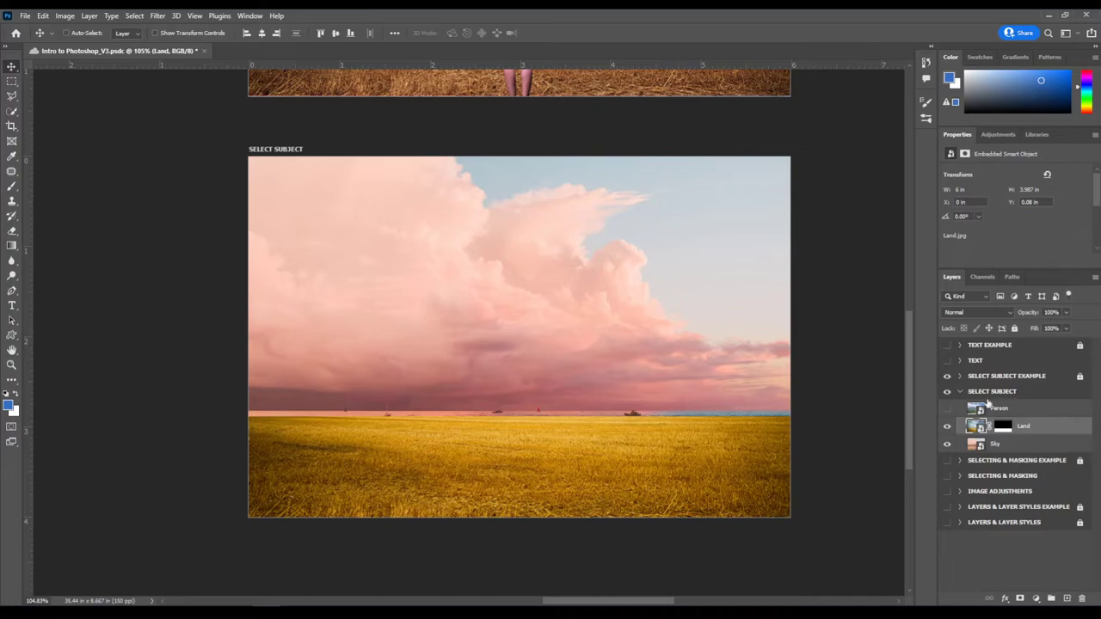
key(ctrl+t)
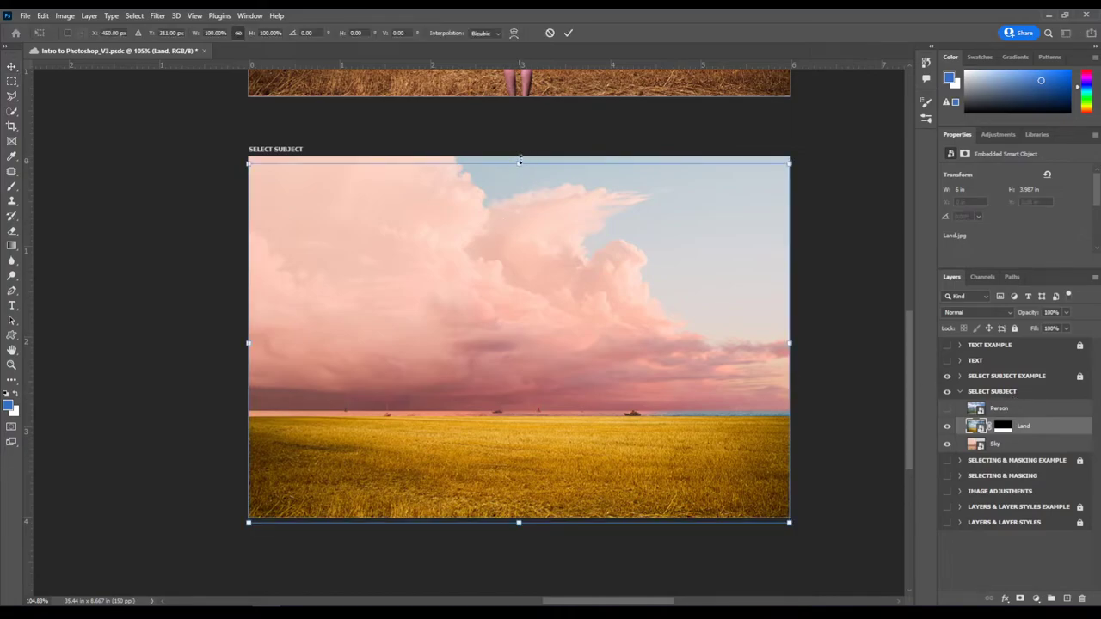
drag(520, 161, 523, 120)
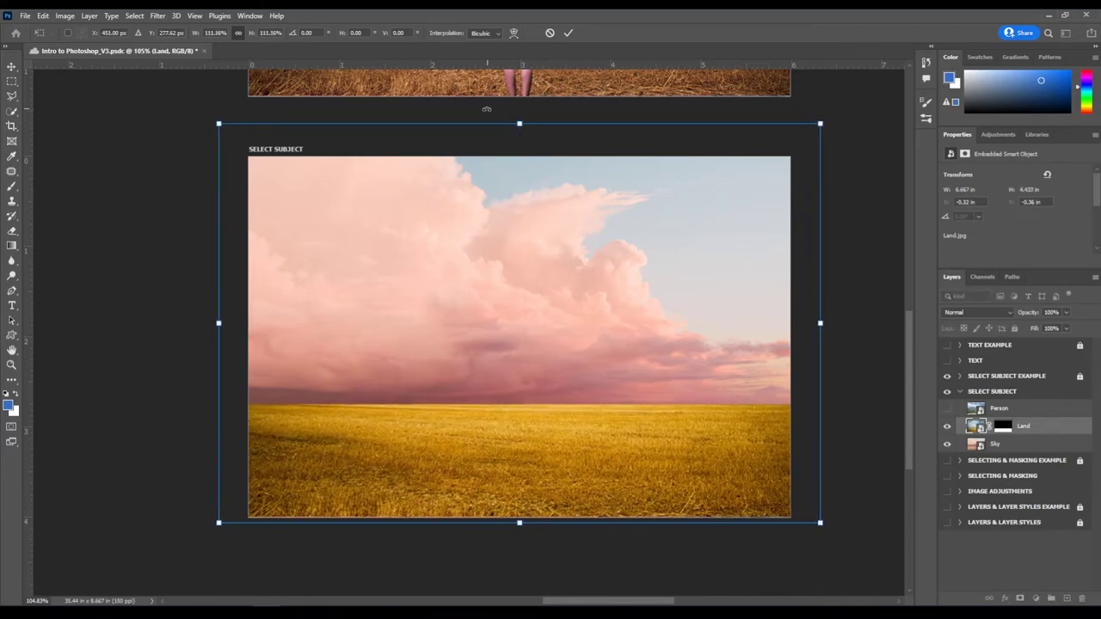
key(Return)
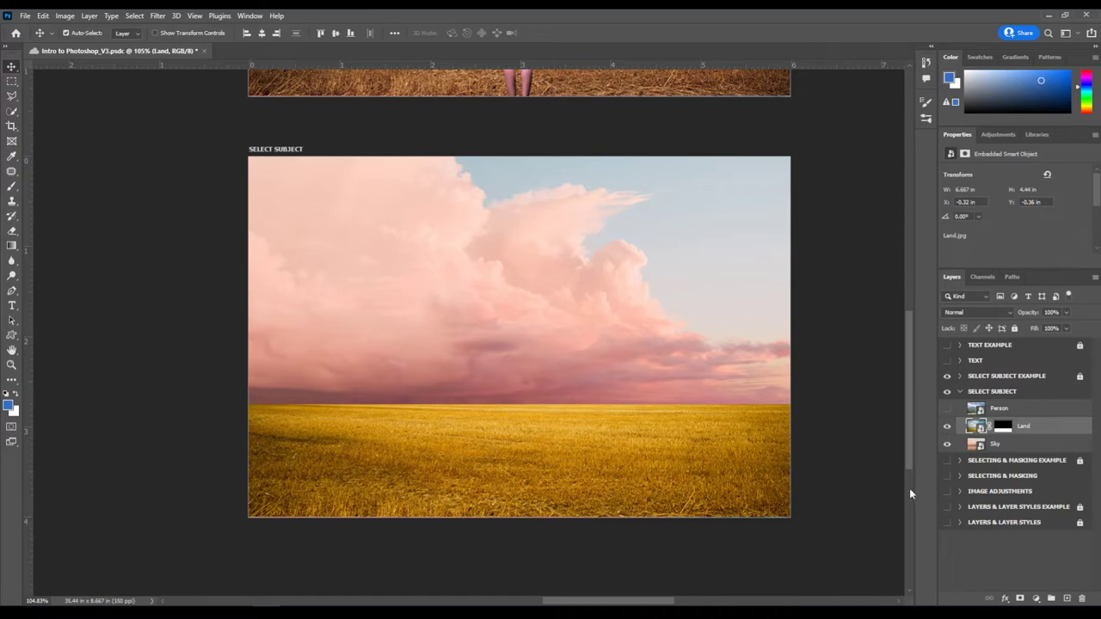
- Check the Sky and Land layers separately by hiding and showing each one
click(948, 444)
click(948, 444)
click(947, 428)
click(948, 428)
- With the Sky layer hidden, enlarge Land to about 102.6% to fill the artboard's bottom edge, and show Sky and Person again
click(948, 444)
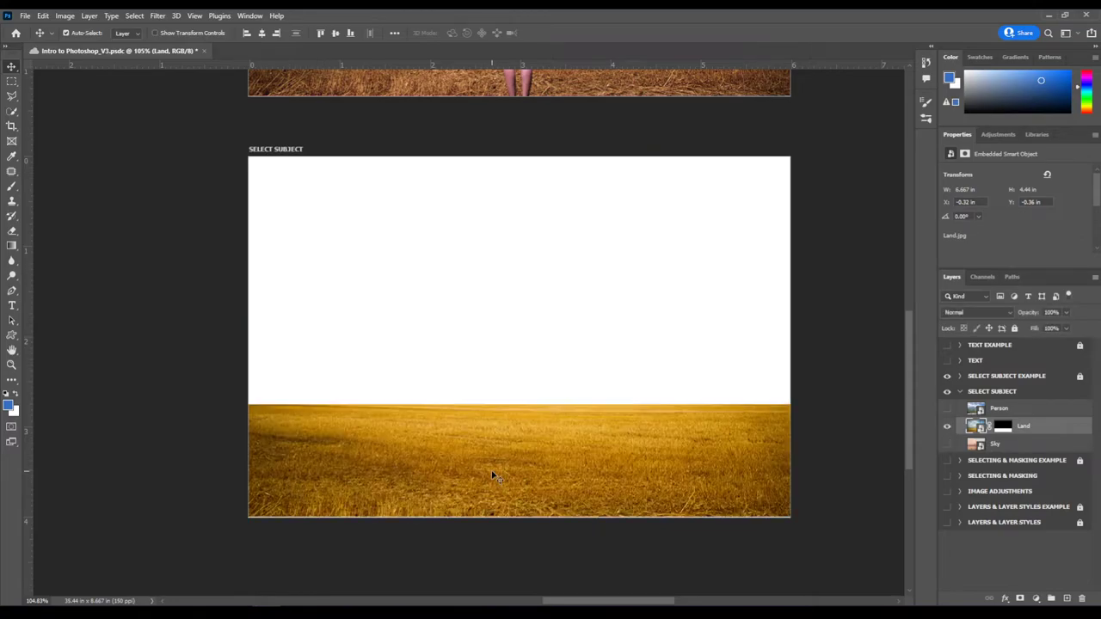
key(ctrl+t)
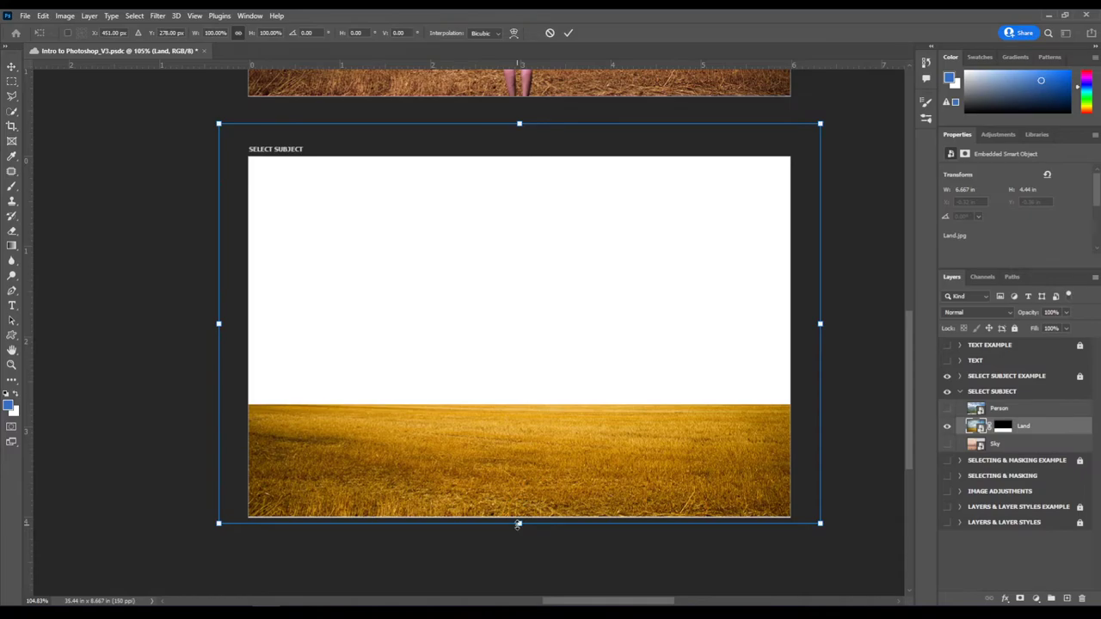
drag(519, 524, 521, 480)
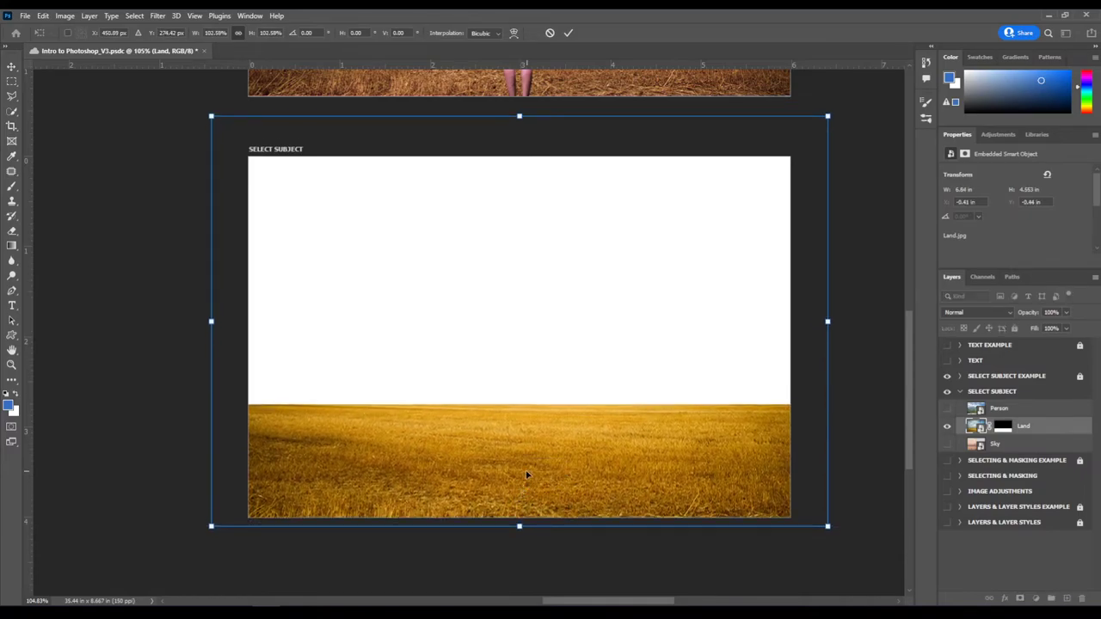
key(Return)
click(946, 444)
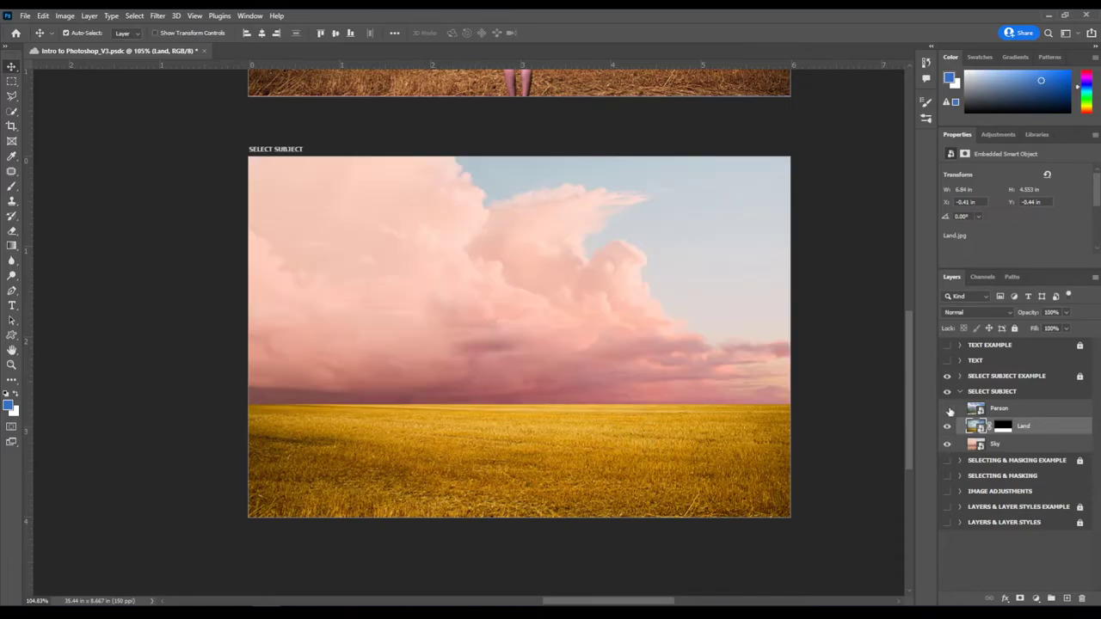
click(947, 410)
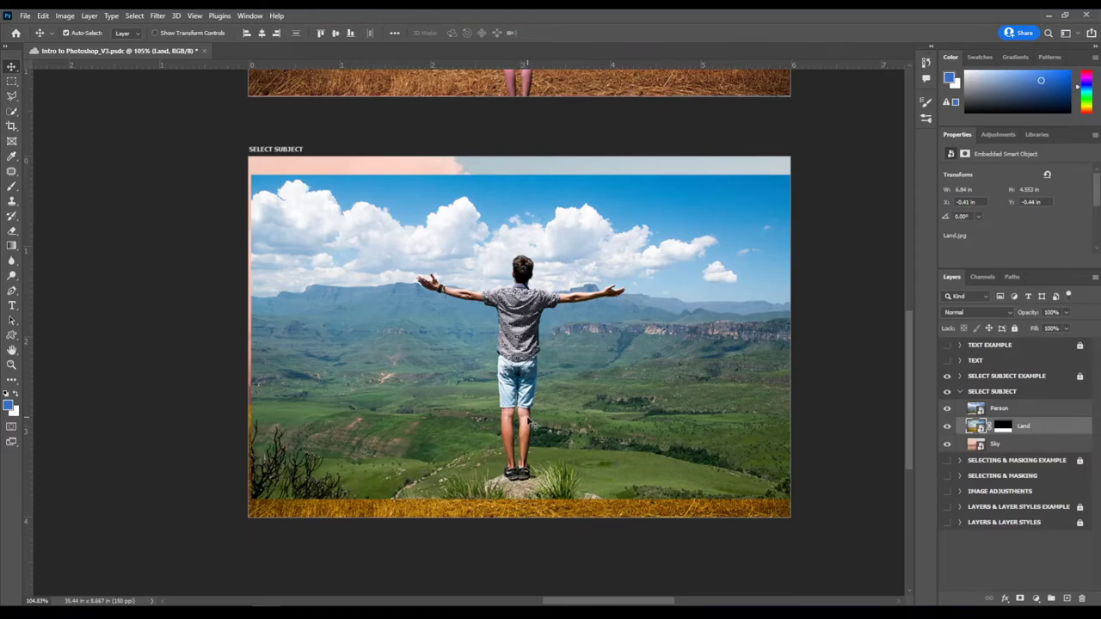
- Try masking the Person layer with a freehand Lasso outline around the man, and undo the mask
click(5, 85)
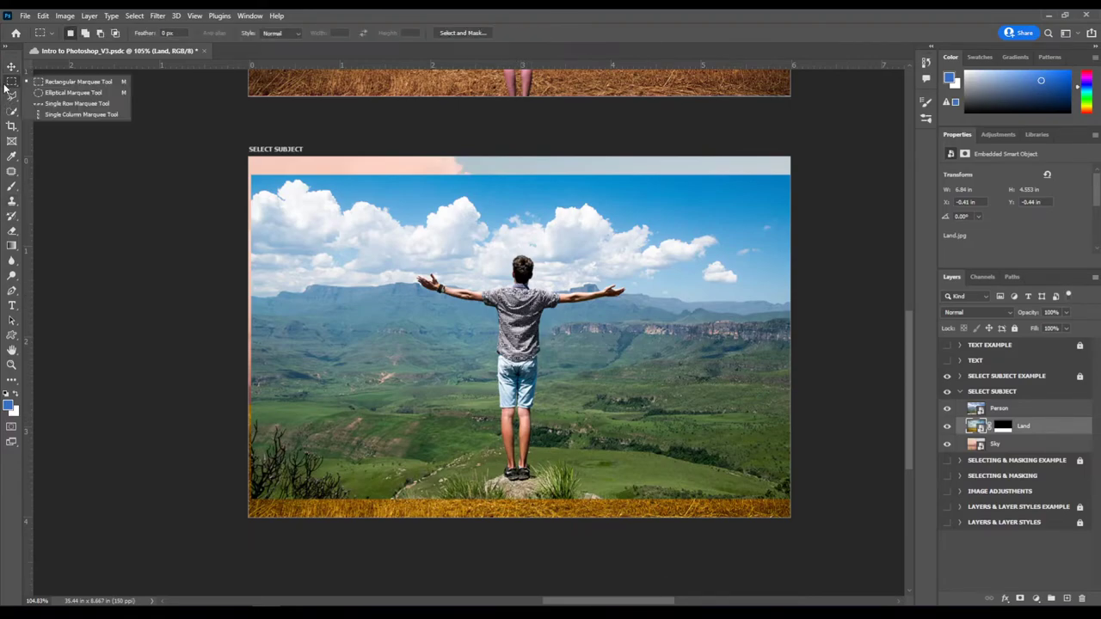
click(11, 96)
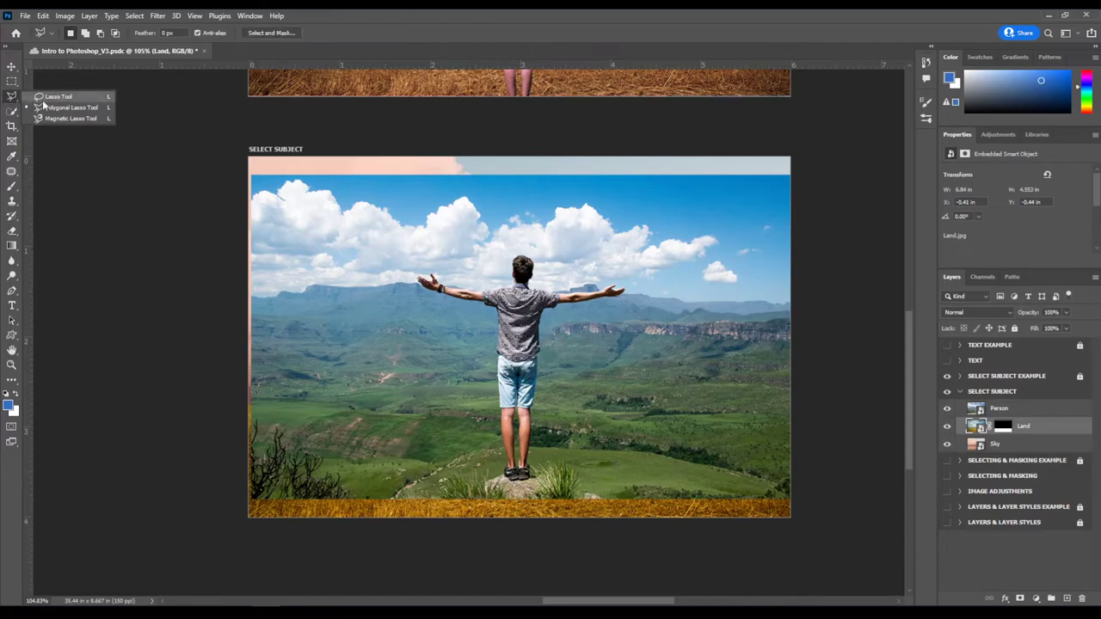
click(42, 98)
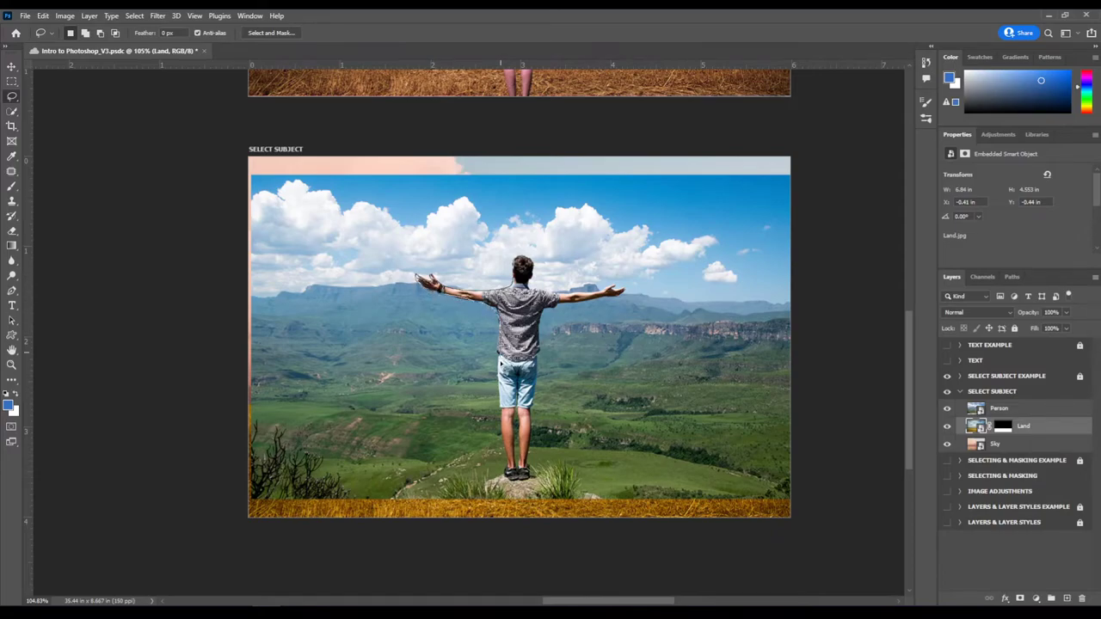
mouse_move(496, 416)
mouse_down()
mouse_move(505, 470)
mouse_move(529, 466)
mouse_move(545, 321)
mouse_up()
mouse_move(574, 315)
mouse_down()
mouse_move(628, 304)
mouse_move(630, 292)
mouse_move(565, 281)
mouse_move(514, 258)
mouse_up()
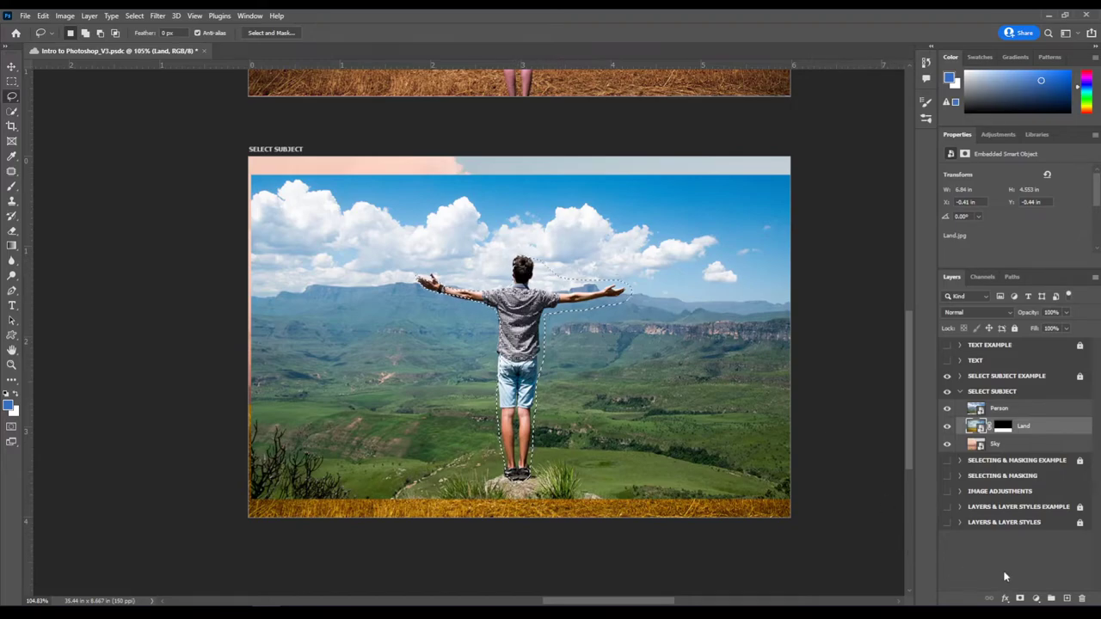
click(1017, 410)
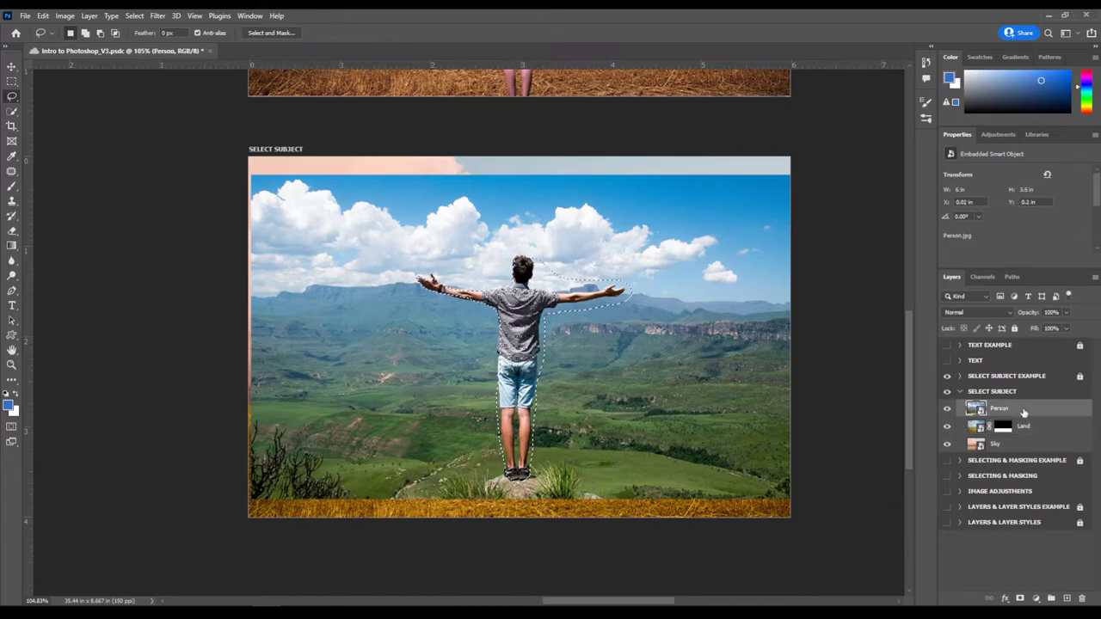
click(1020, 599)
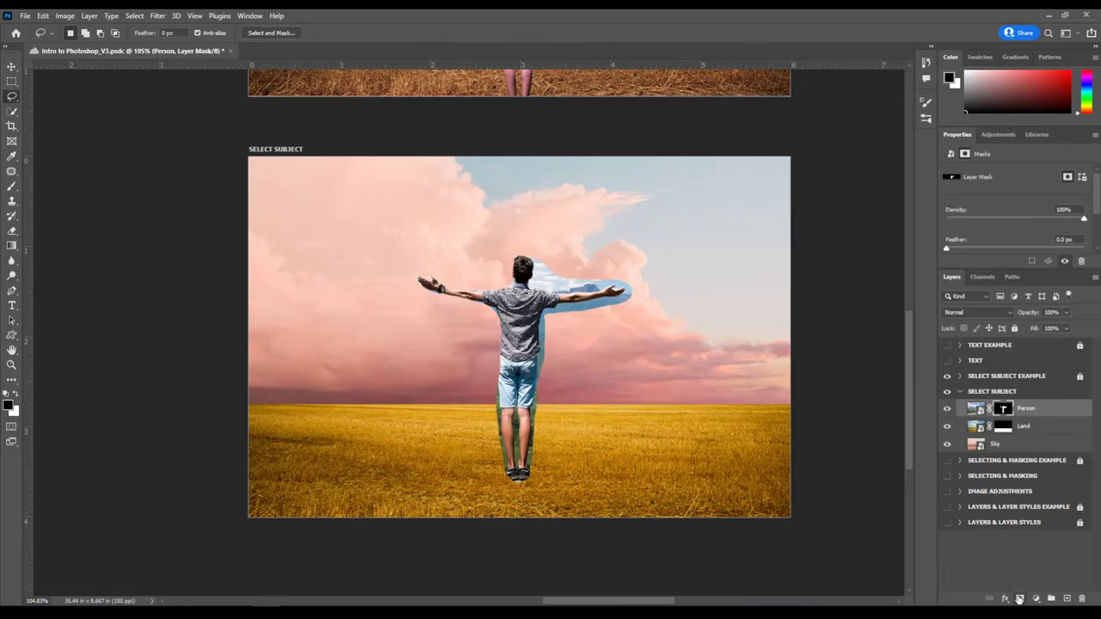
key(ctrl+z)
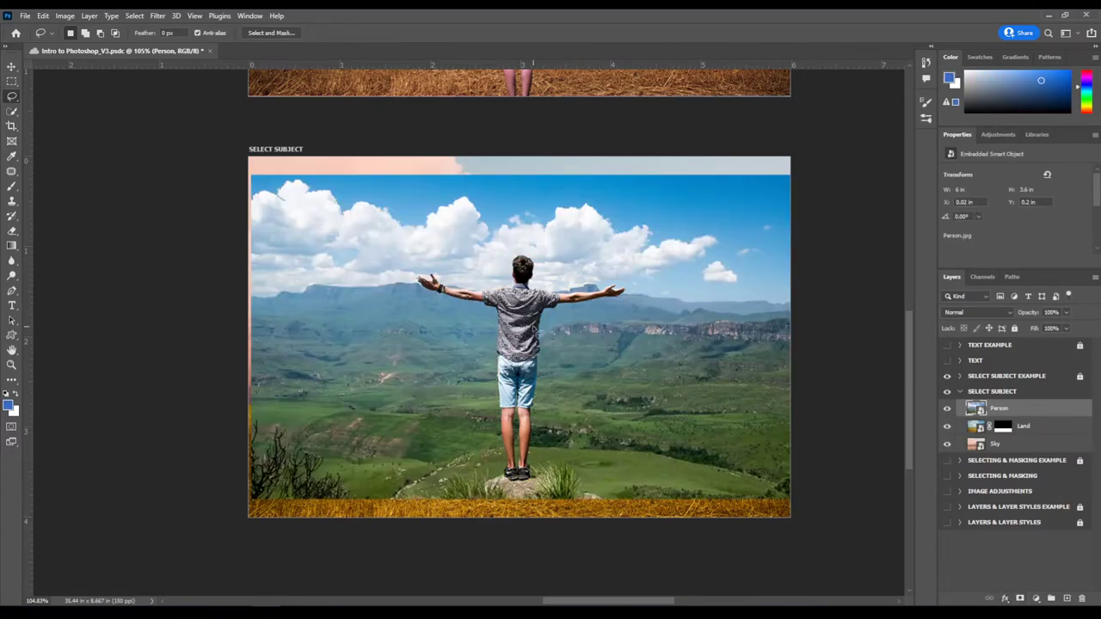
- Move the Person photo down to about Y 0.3 in on the artboard
key(v)
drag(534, 329, 535, 338)
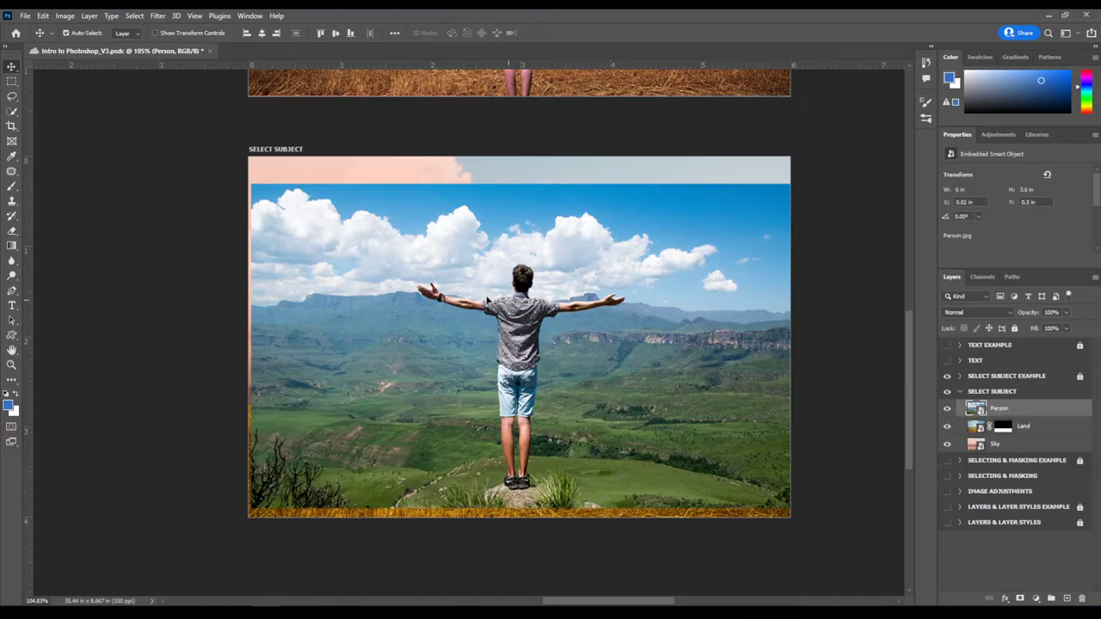
- Try selecting the man on the Person layer with the Object Selection tool, and clear the selection
click(18, 96)
click(11, 113)
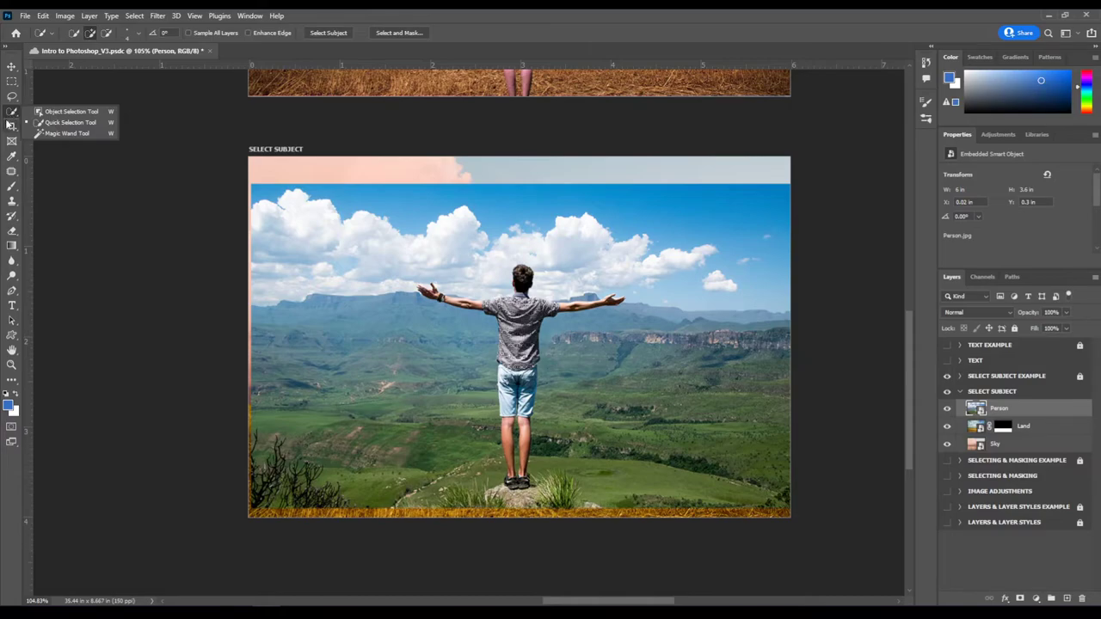
click(69, 112)
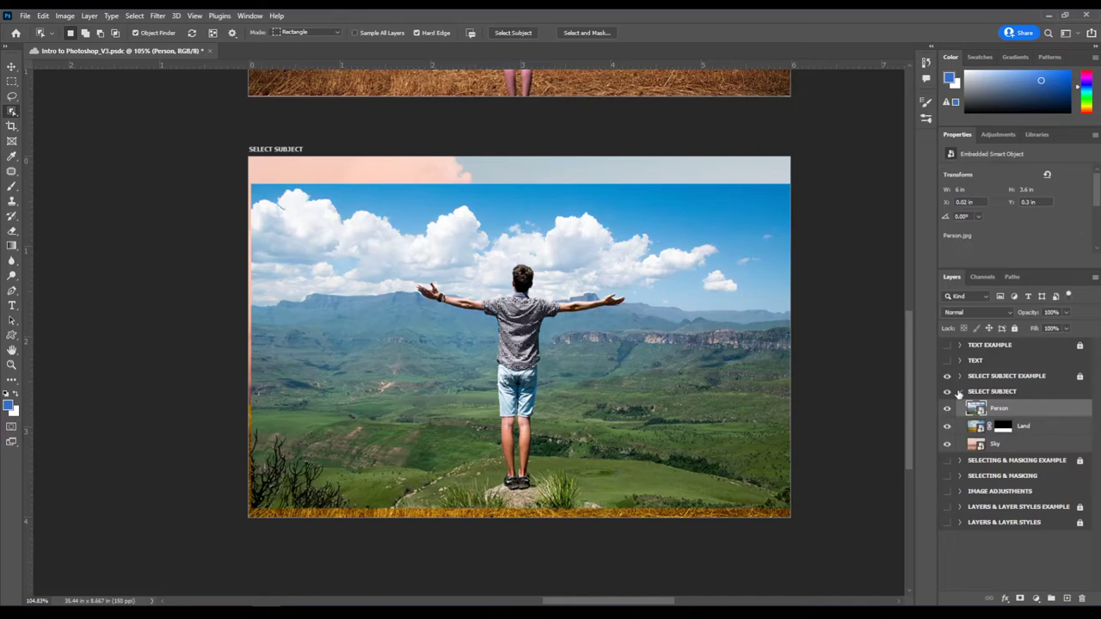
scroll(959, 393, left, 10)
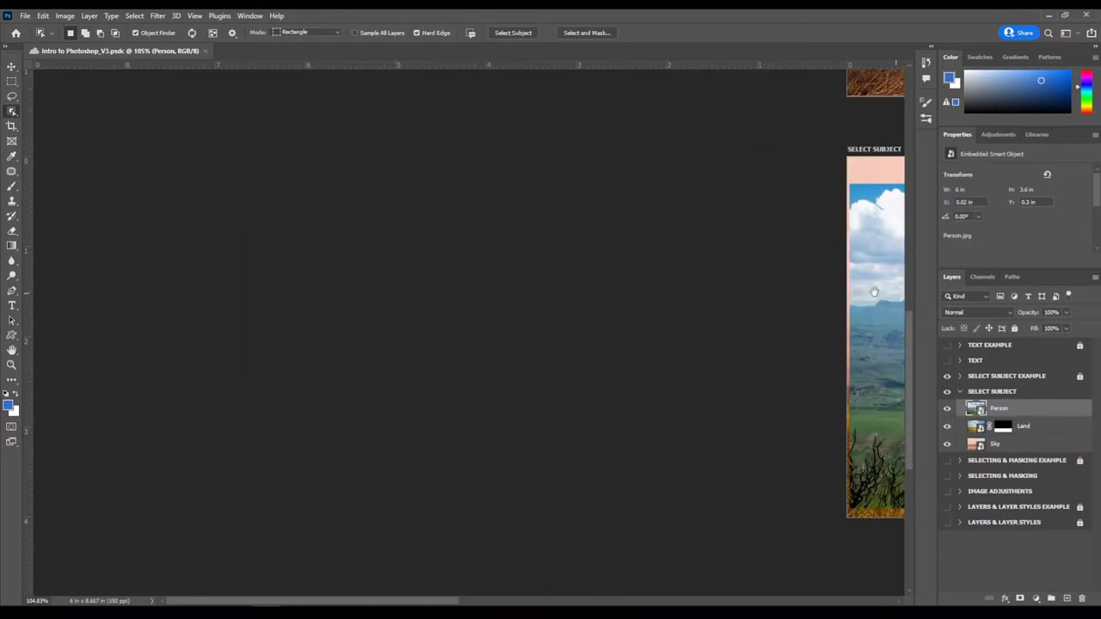
drag(872, 290, 156, 315)
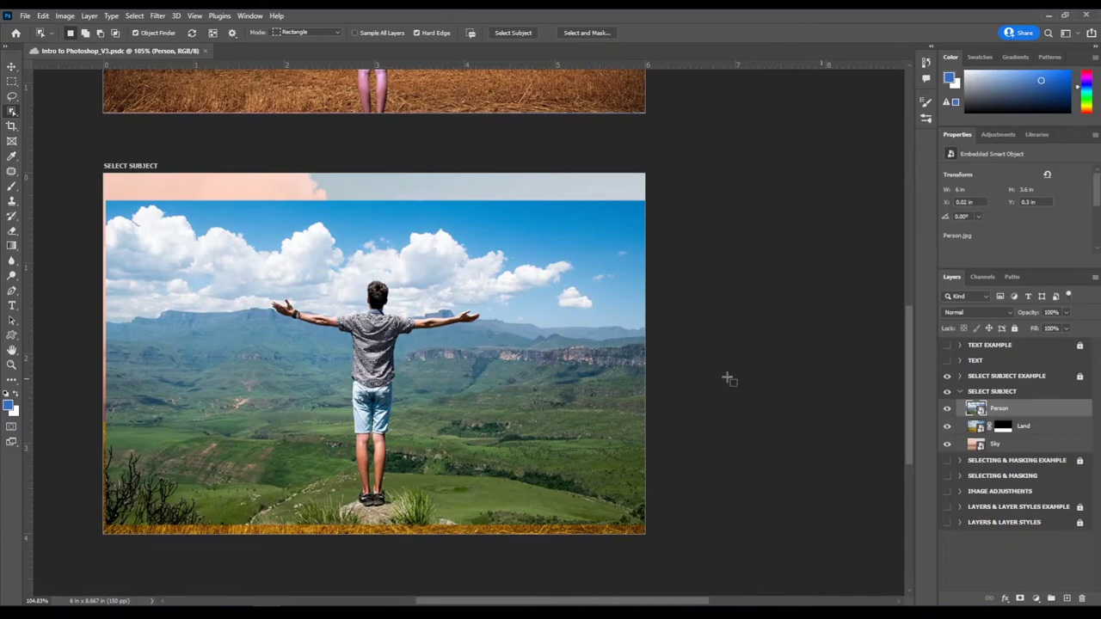
drag(407, 372, 437, 368)
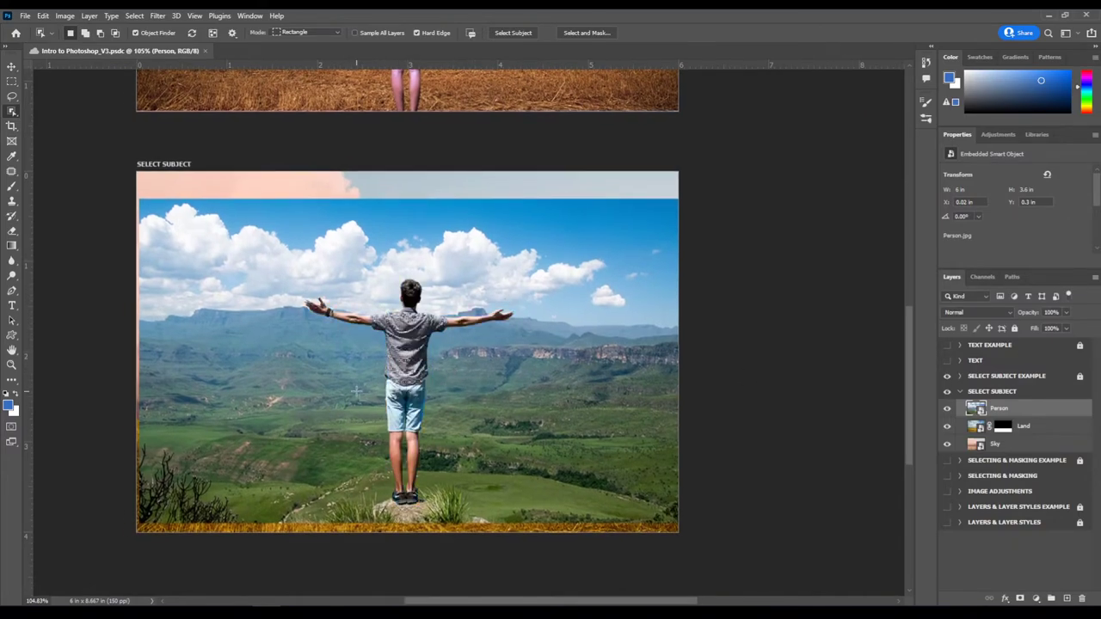
scroll(357, 392, up, 1)
scroll(379, 398, up, 2)
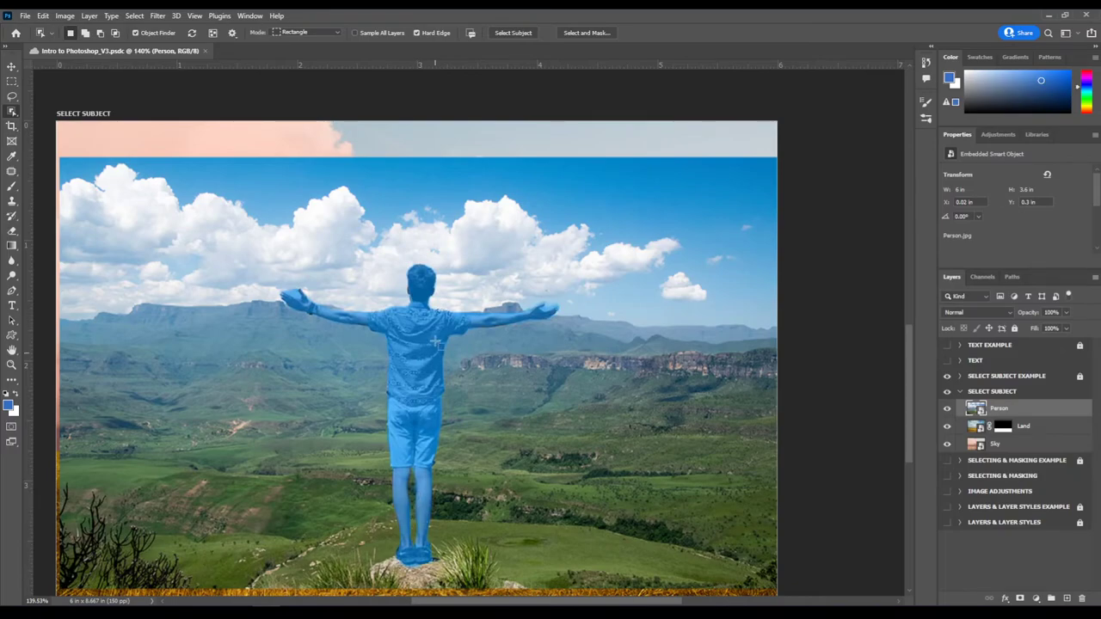
scroll(427, 297, up, 4)
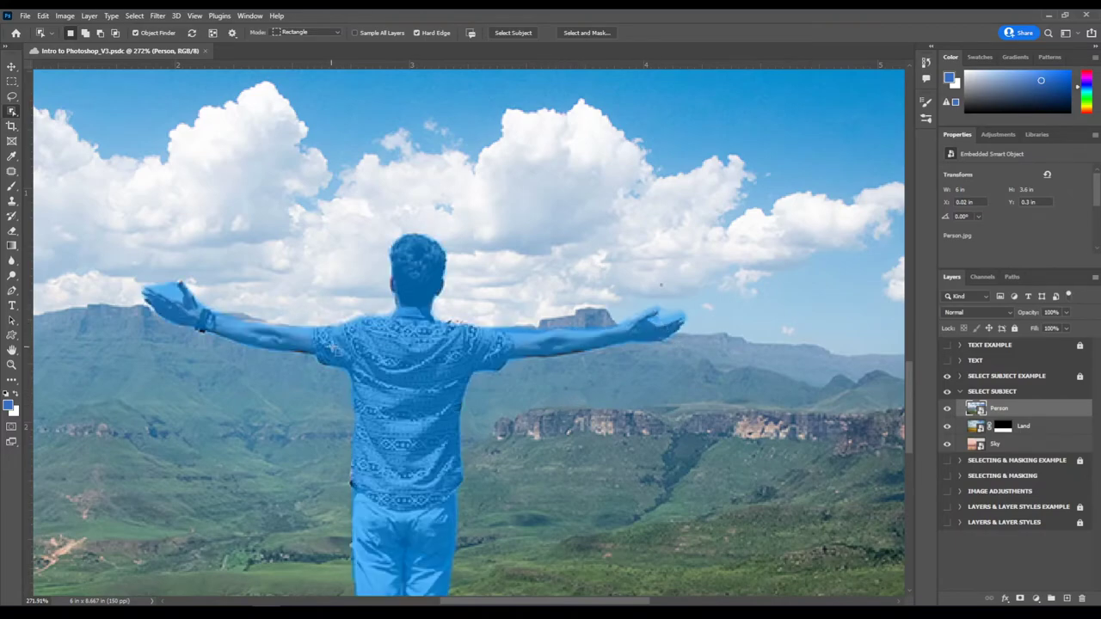
scroll(381, 361, down, 5)
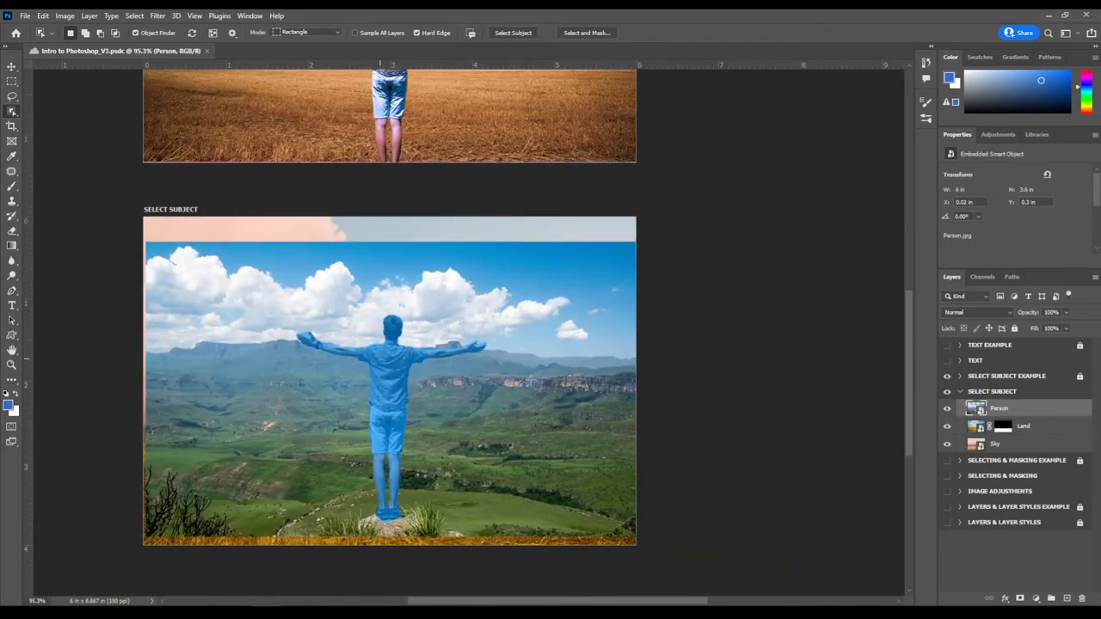
click(378, 362)
scroll(413, 361, up, 3)
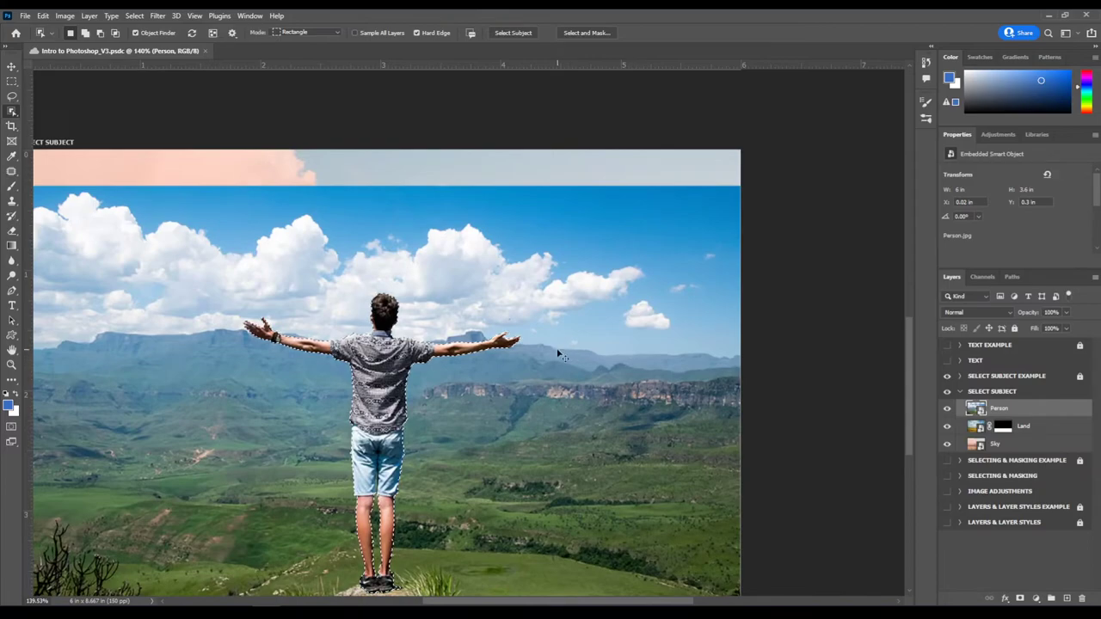
scroll(408, 387, down, 3)
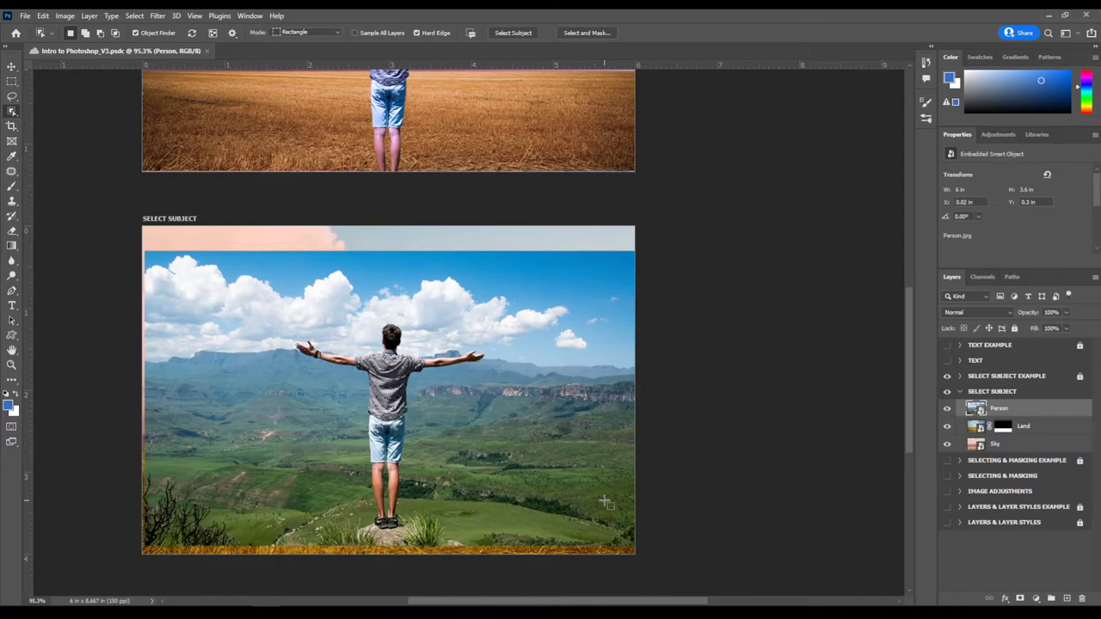
- Select the man automatically with Select Subject, check the outline around his legs, shoes and arms, and mask the Person layer with it
click(515, 33)
scroll(401, 524, up, 4)
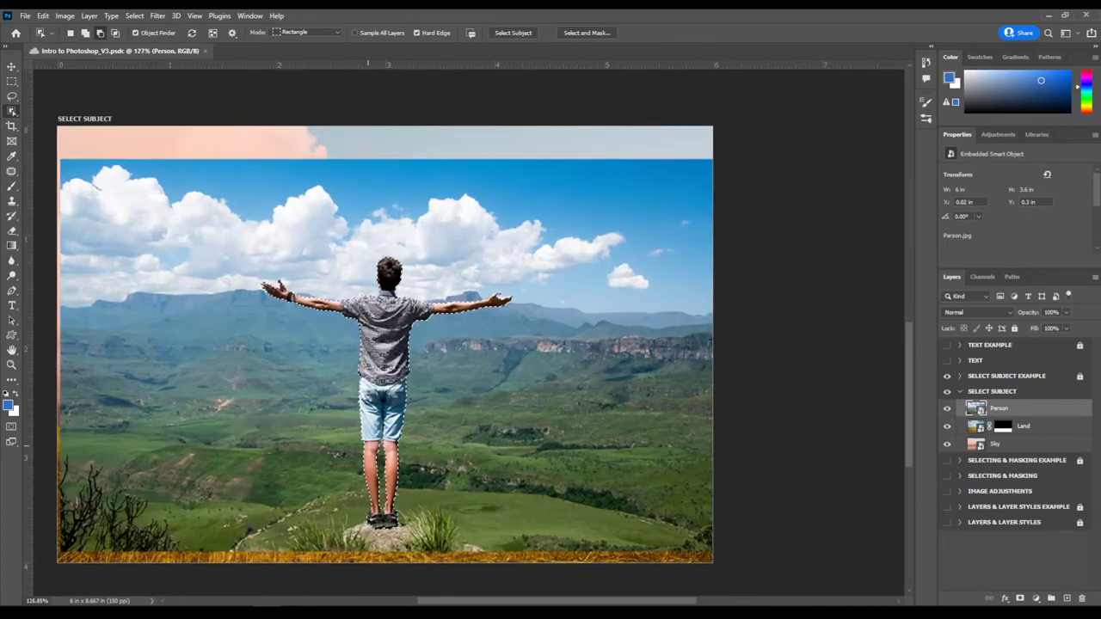
scroll(404, 521, up, 4)
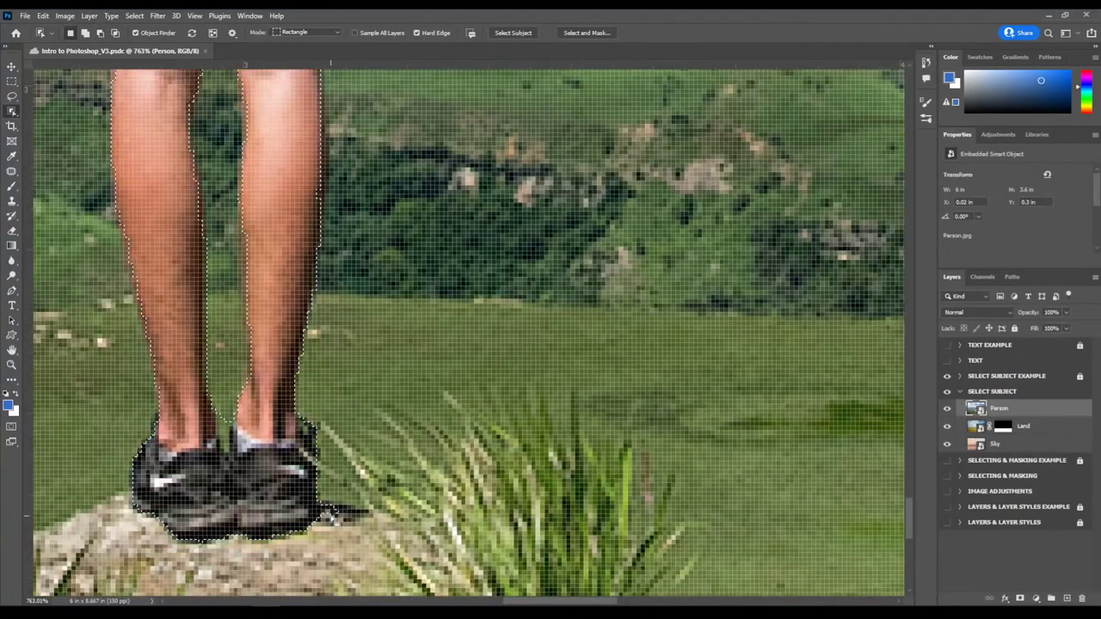
scroll(333, 516, up, 2)
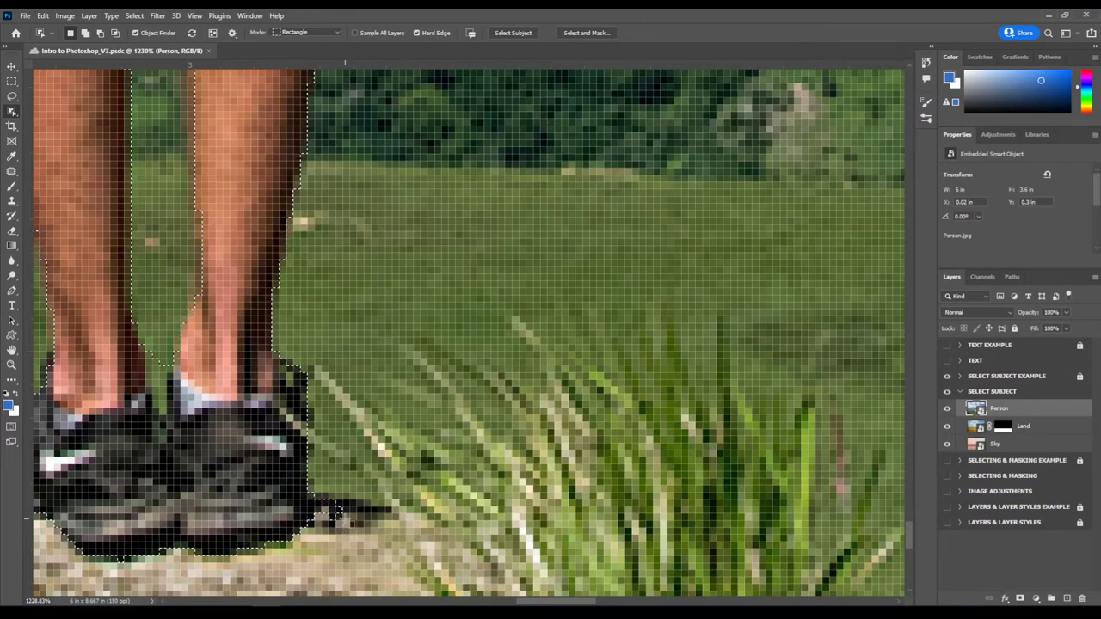
drag(209, 351, 339, 437)
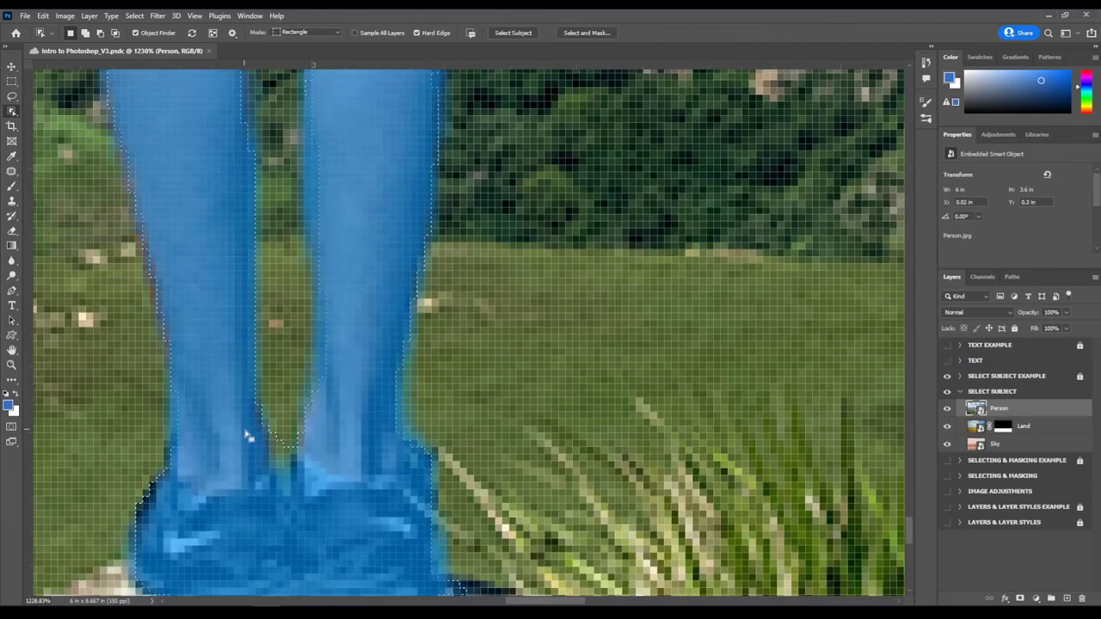
scroll(292, 477, down, 8)
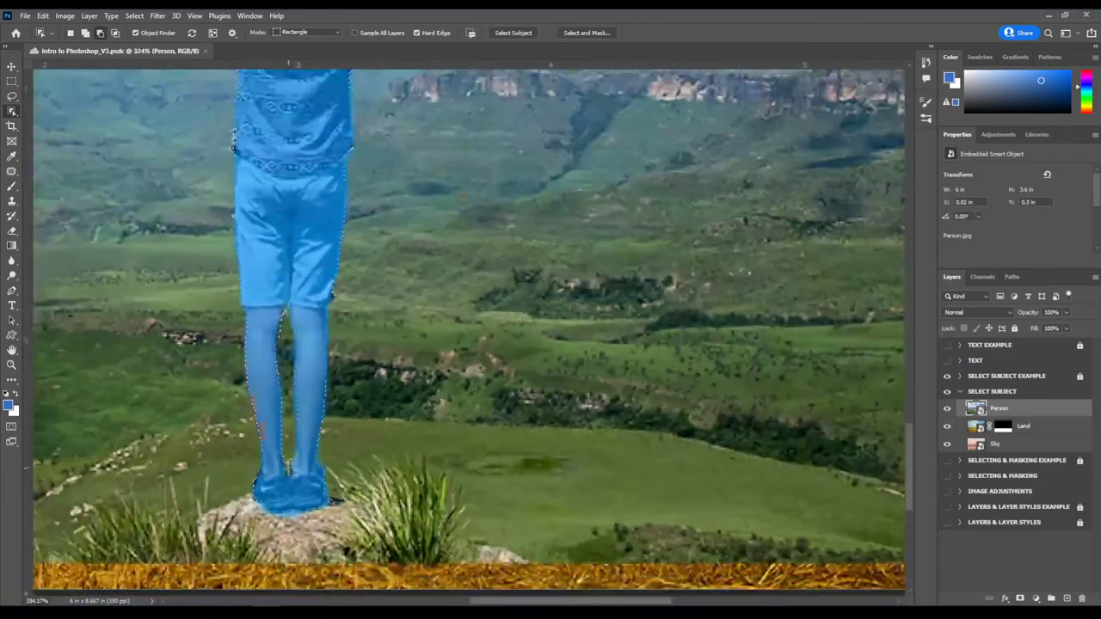
scroll(331, 314, up, 5)
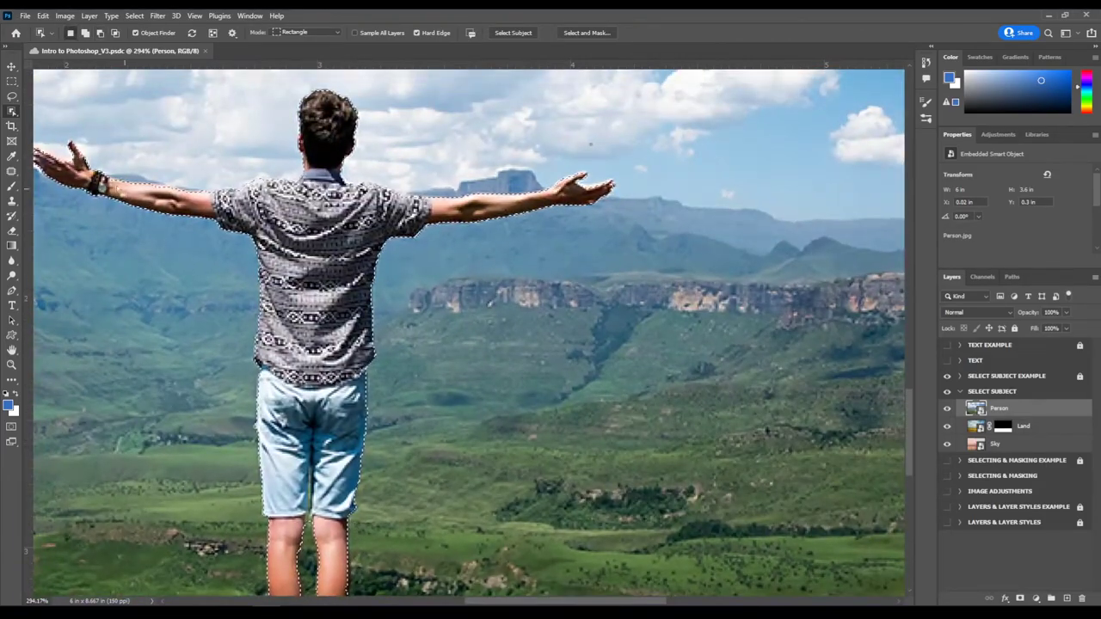
scroll(559, 409, down, 4)
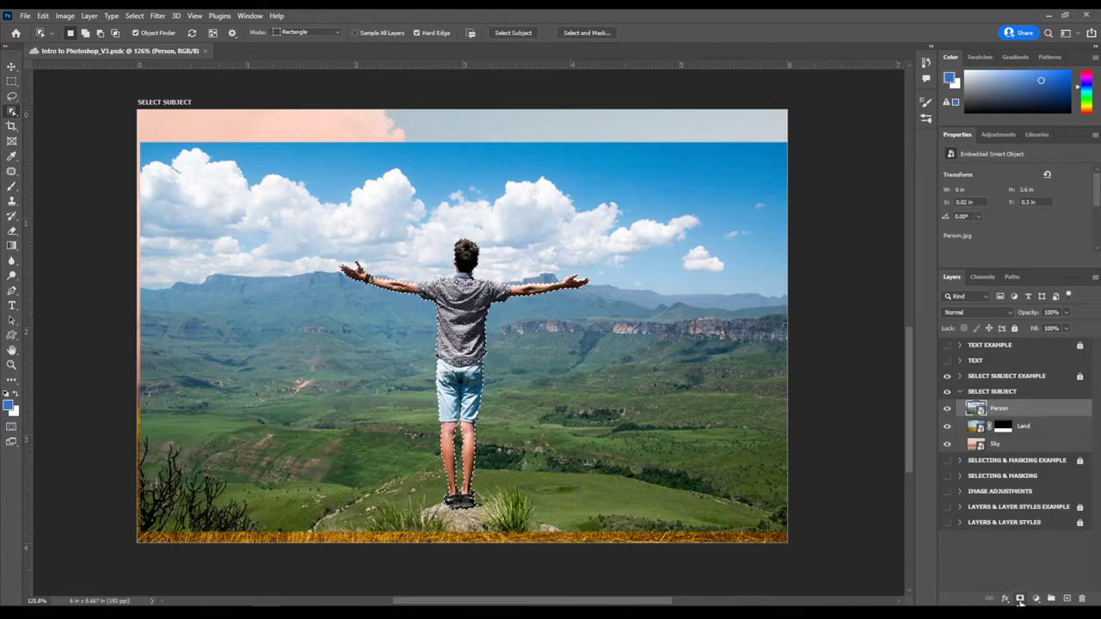
click(1020, 599)
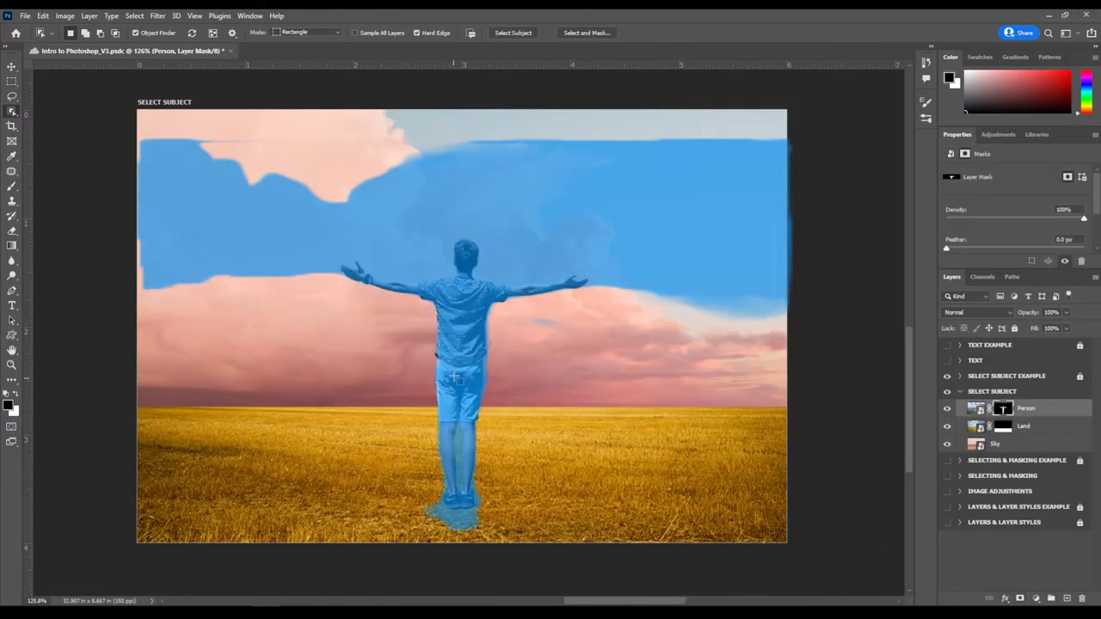
- Move the cut-out man down with the Move tool so his feet extend past the artboard's lower edge
key(v)
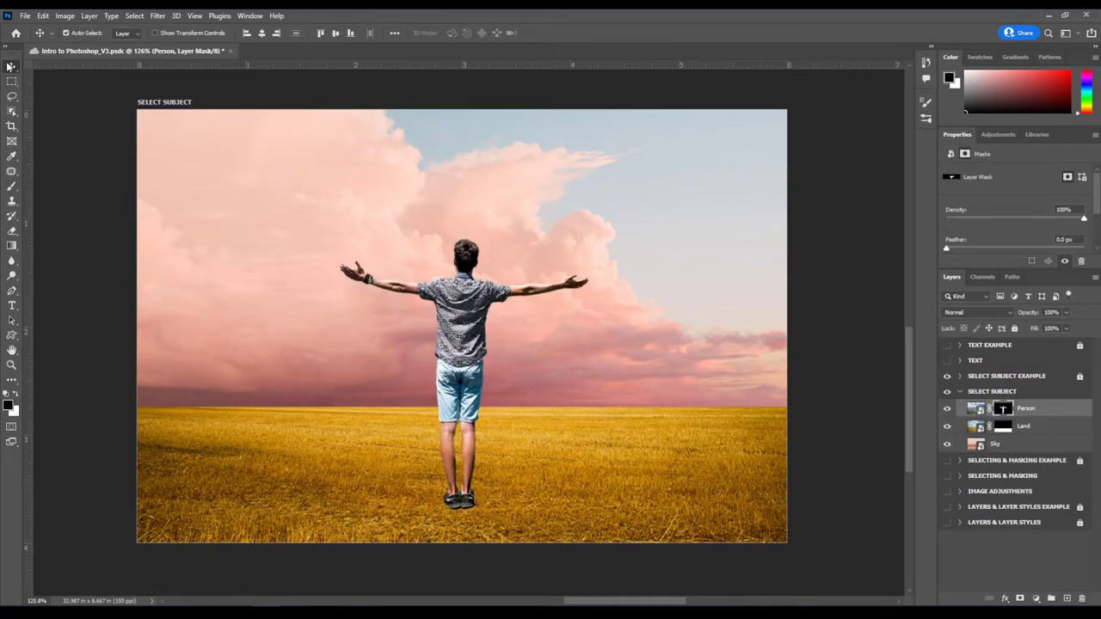
drag(465, 299, 473, 358)
scroll(473, 358, down, 3)
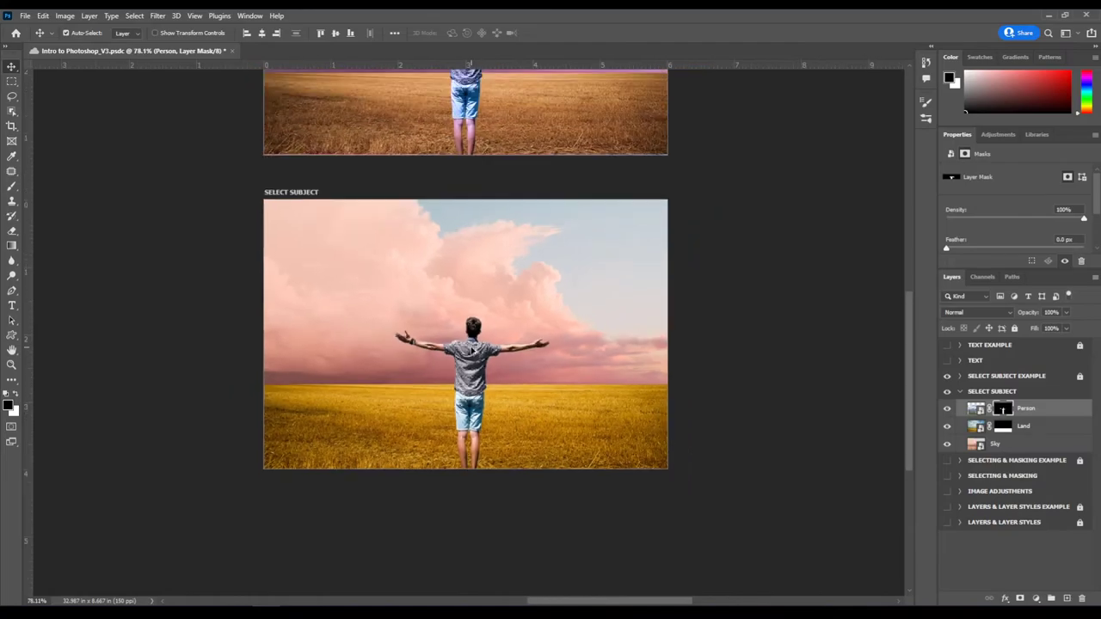
drag(524, 256, 574, 321)
scroll(610, 445, up, 2)
scroll(609, 460, down, 3)
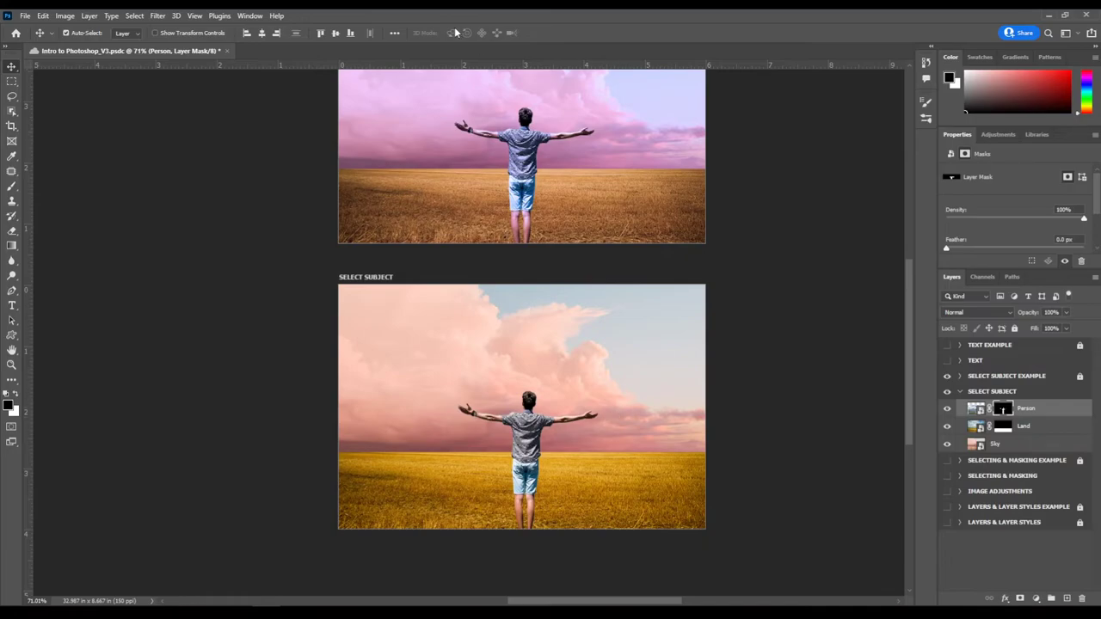
scroll(501, 152, up, 1)
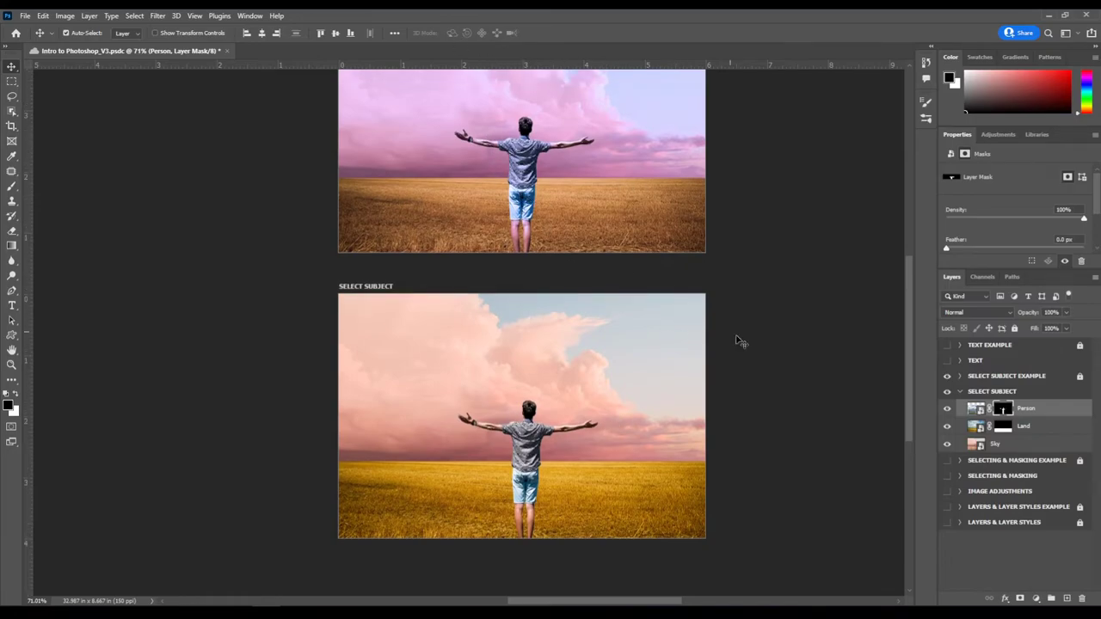
click(69, 16)
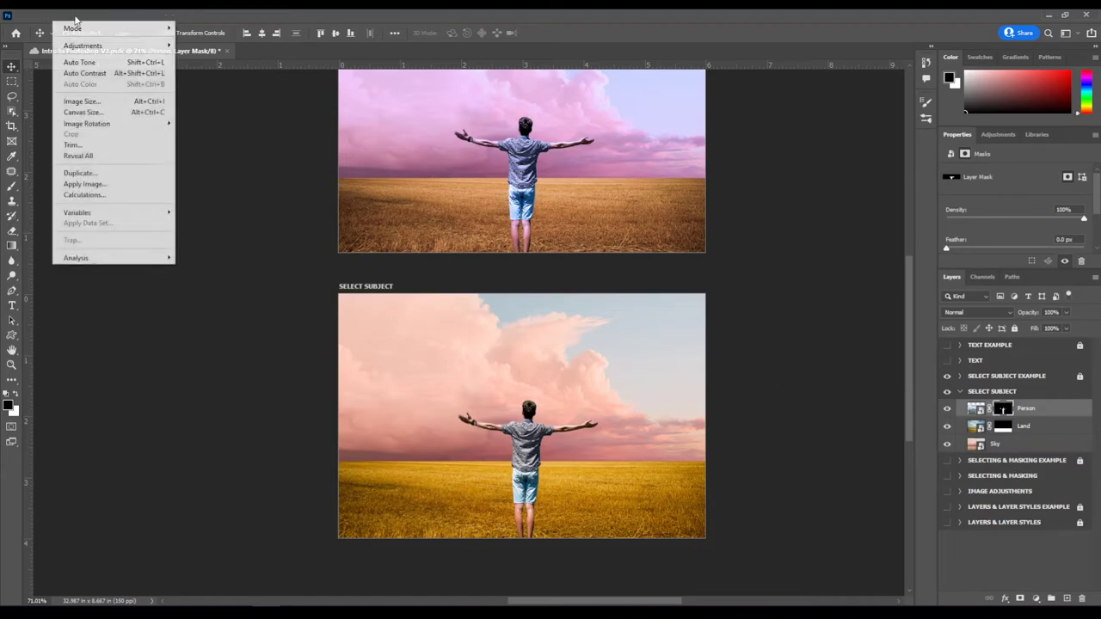
mouse_move(83, 48)
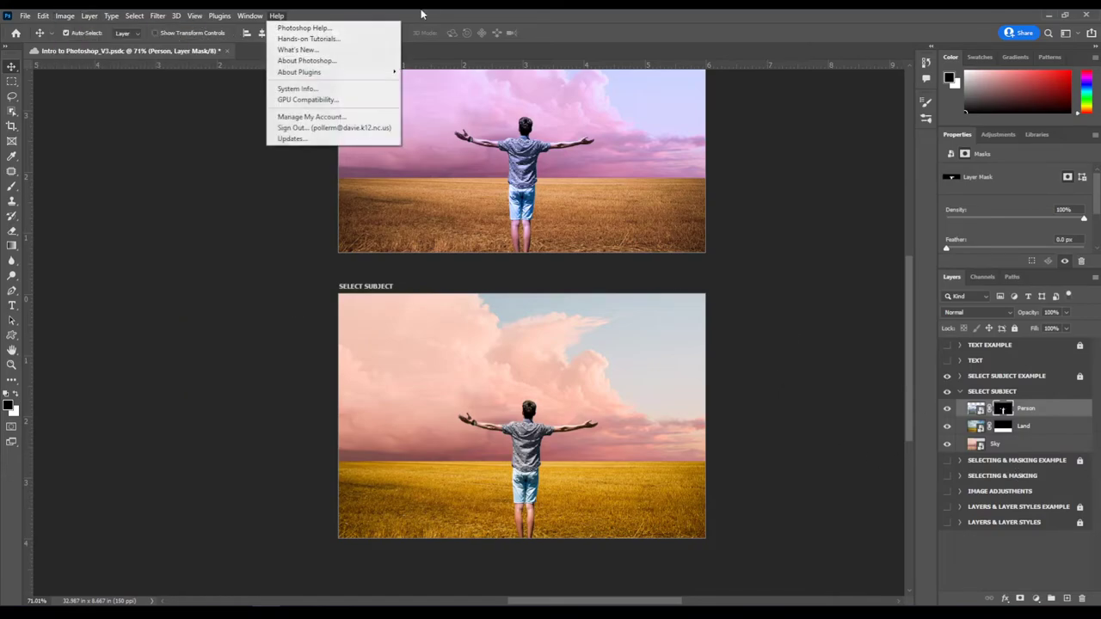
click(412, 15)
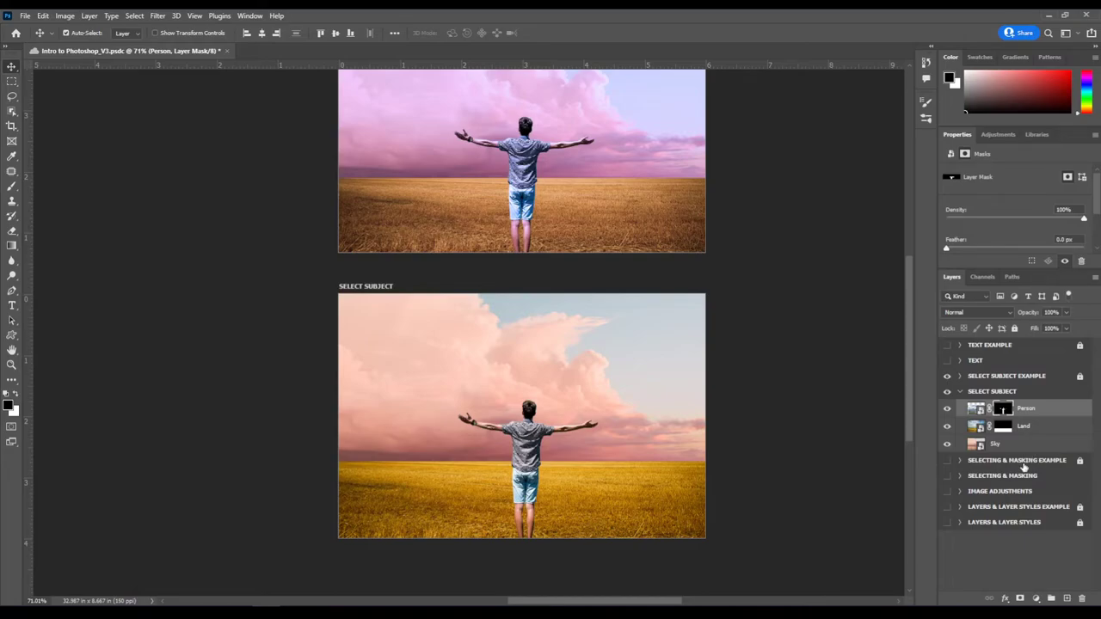
- Add a Brightness/Contrast adjustment layer above Person, with brightness -49 and contrast 27
click(89, 16)
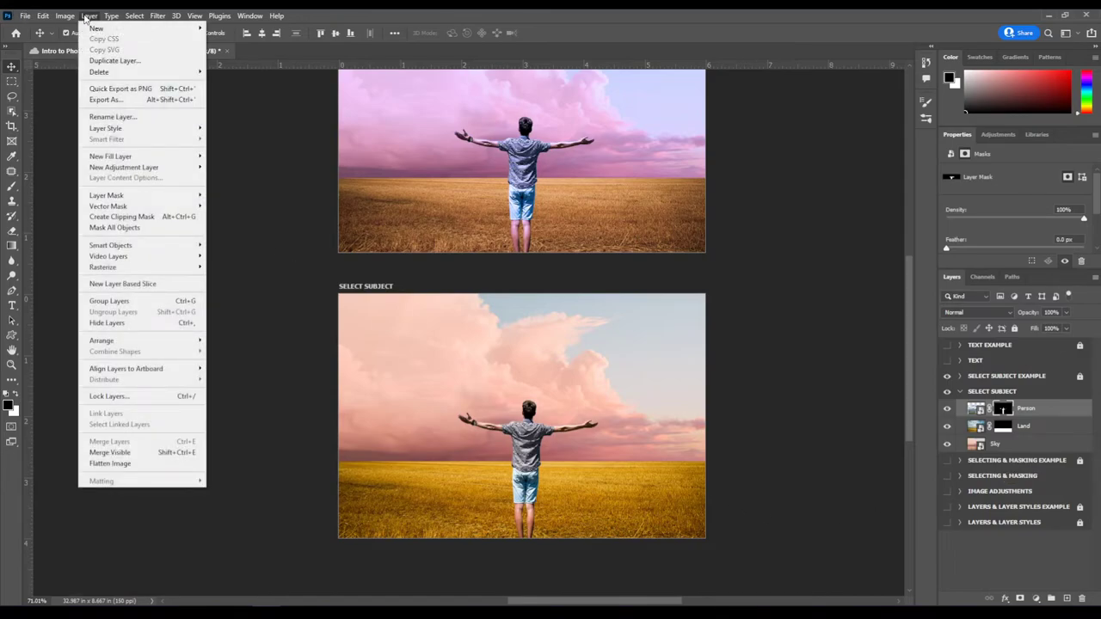
mouse_move(146, 171)
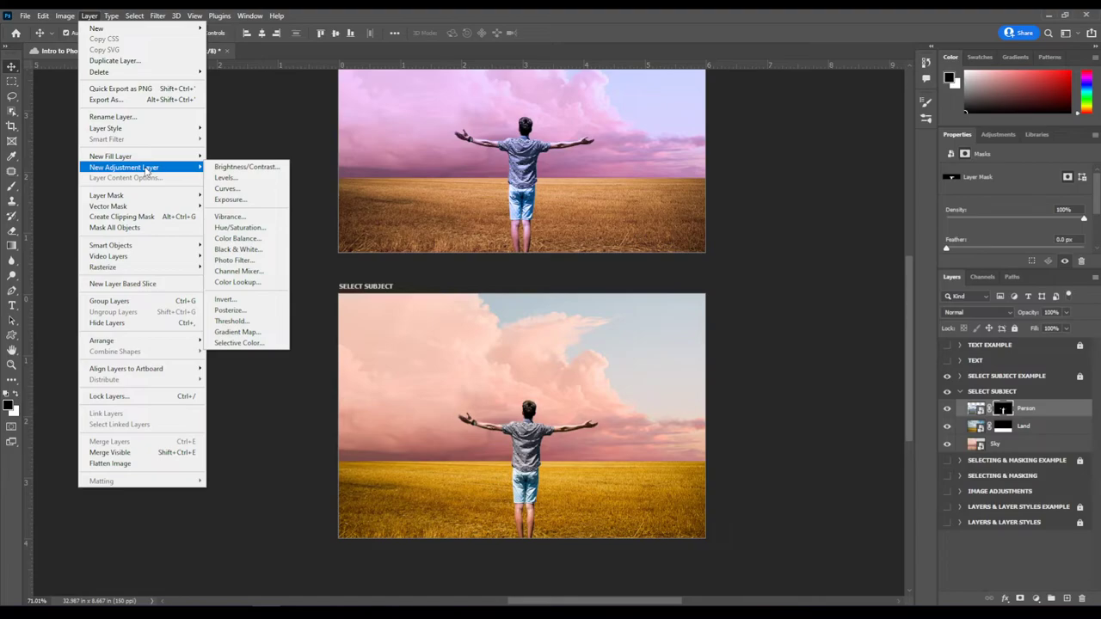
click(230, 171)
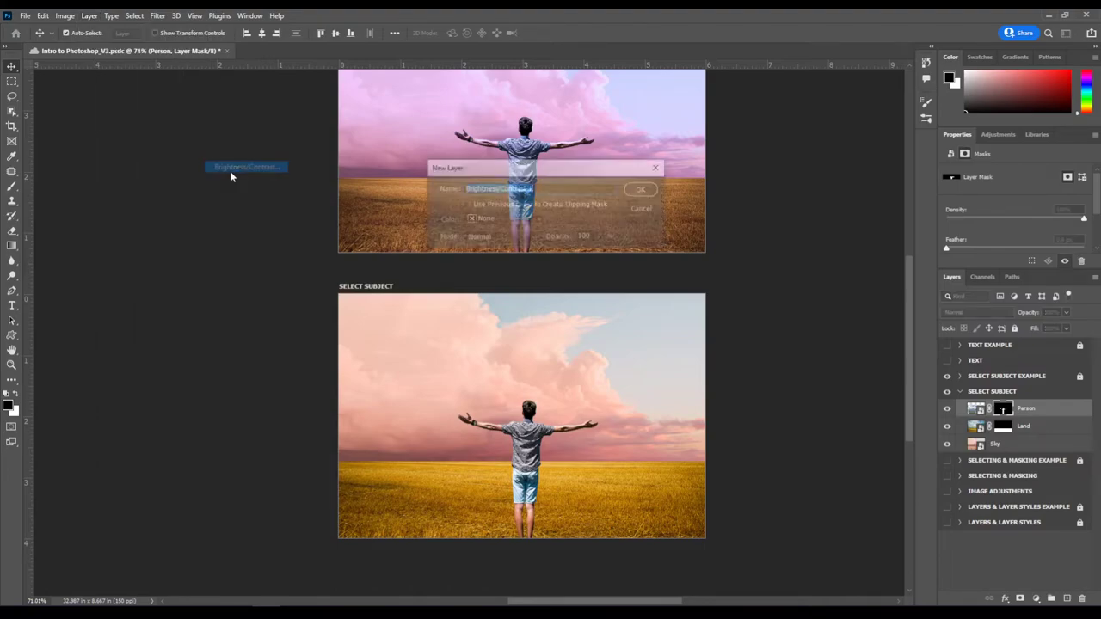
click(646, 187)
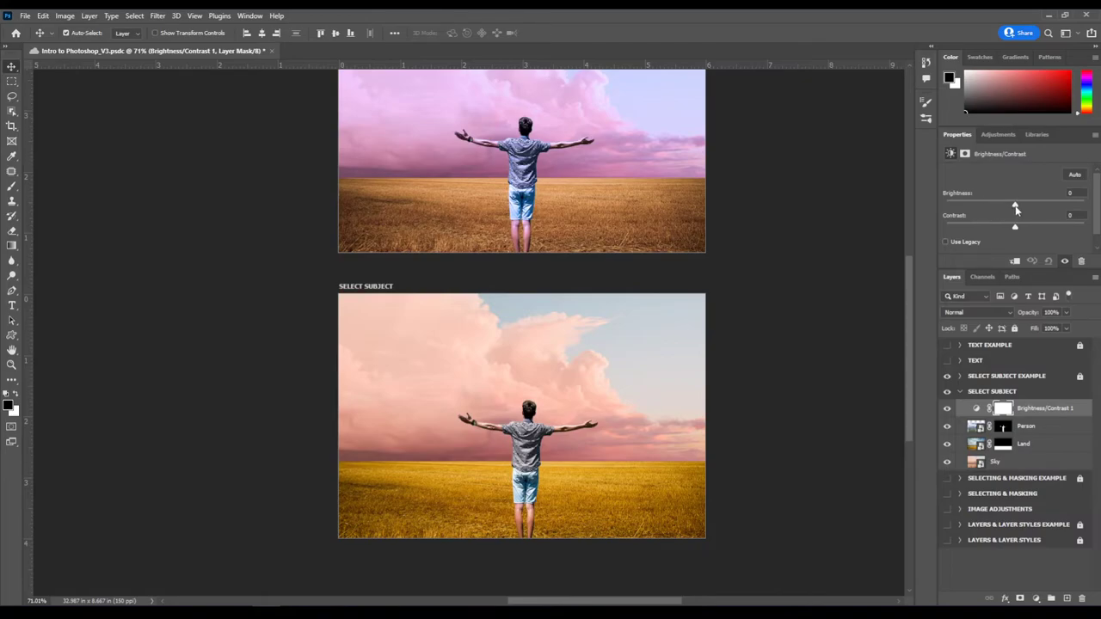
drag(1016, 209, 1033, 228)
drag(972, 207, 994, 208)
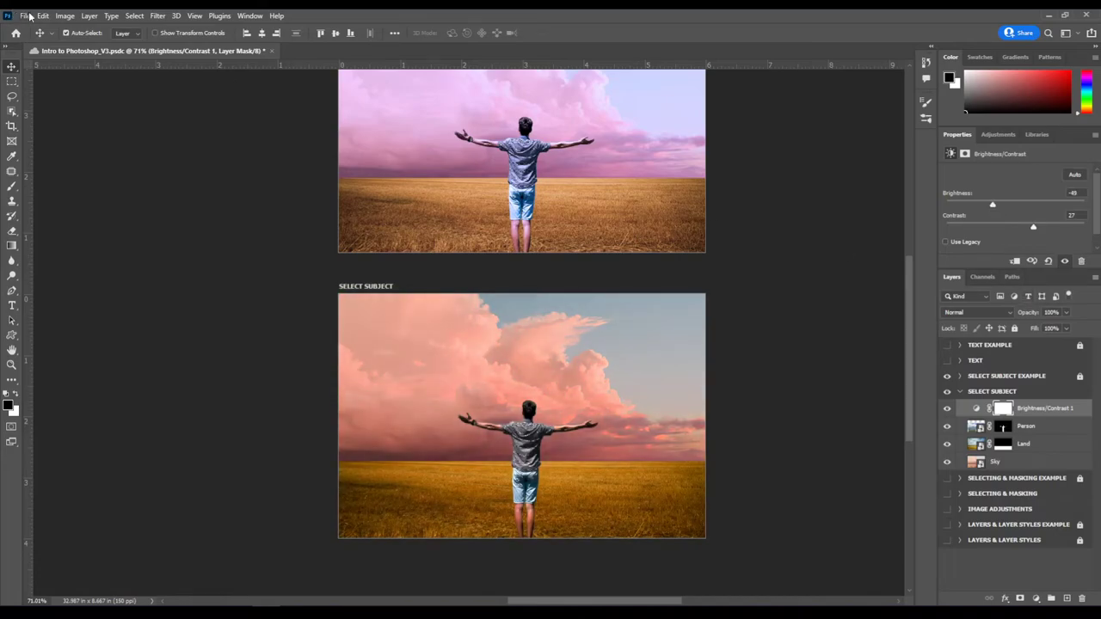
- Add a Photo Filter adjustment layer on top of the SELECT SUBJECT artboard, using the Sepia filter at about 95% density
click(93, 15)
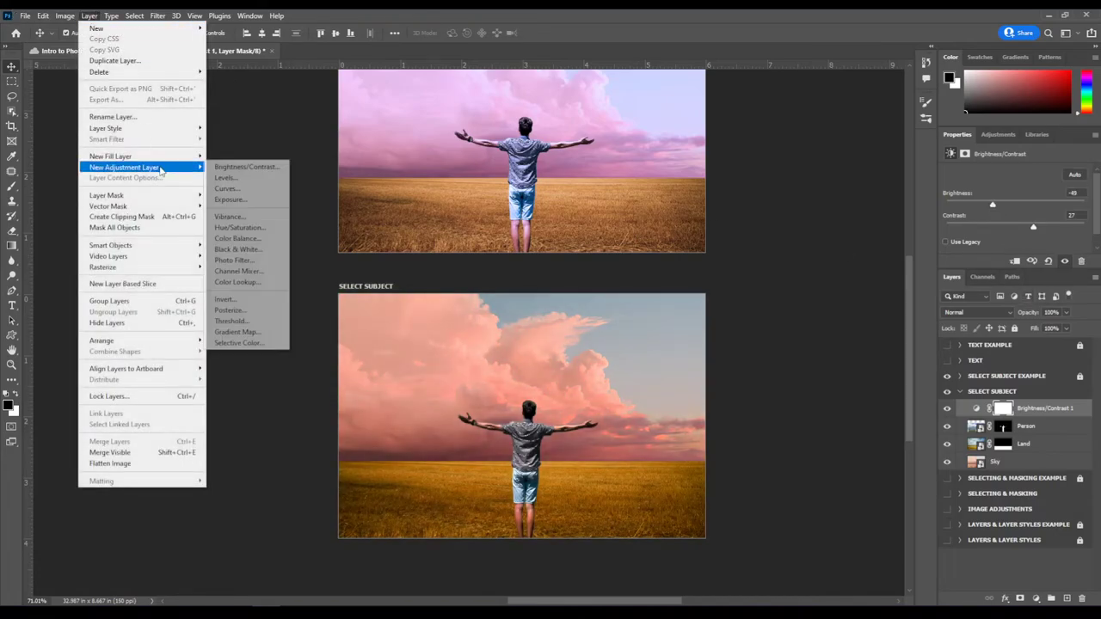
click(249, 260)
click(643, 191)
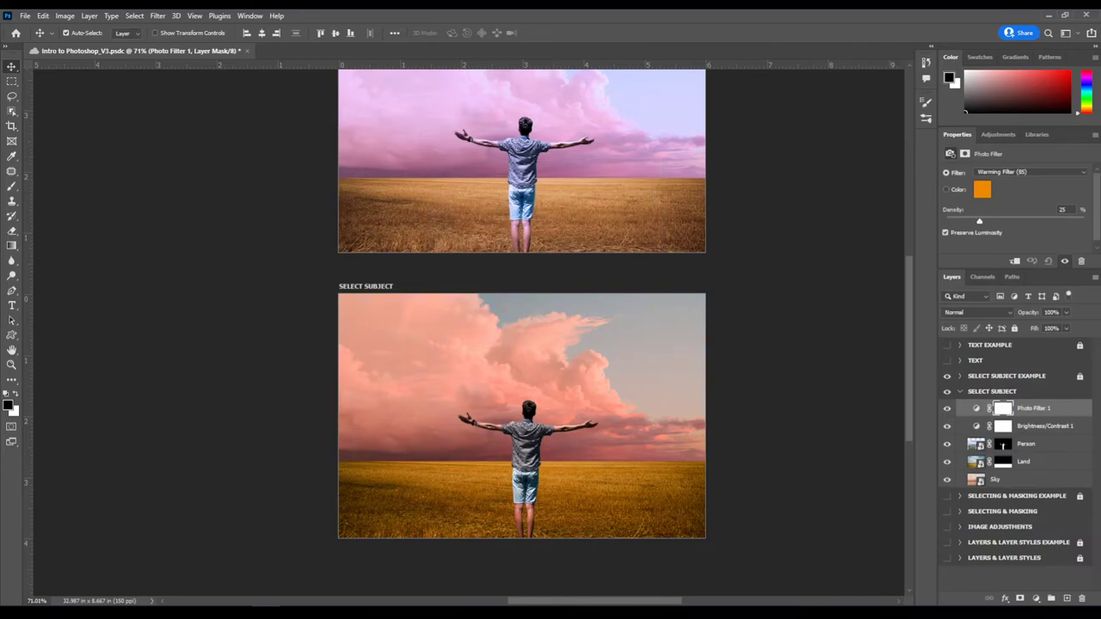
click(1037, 173)
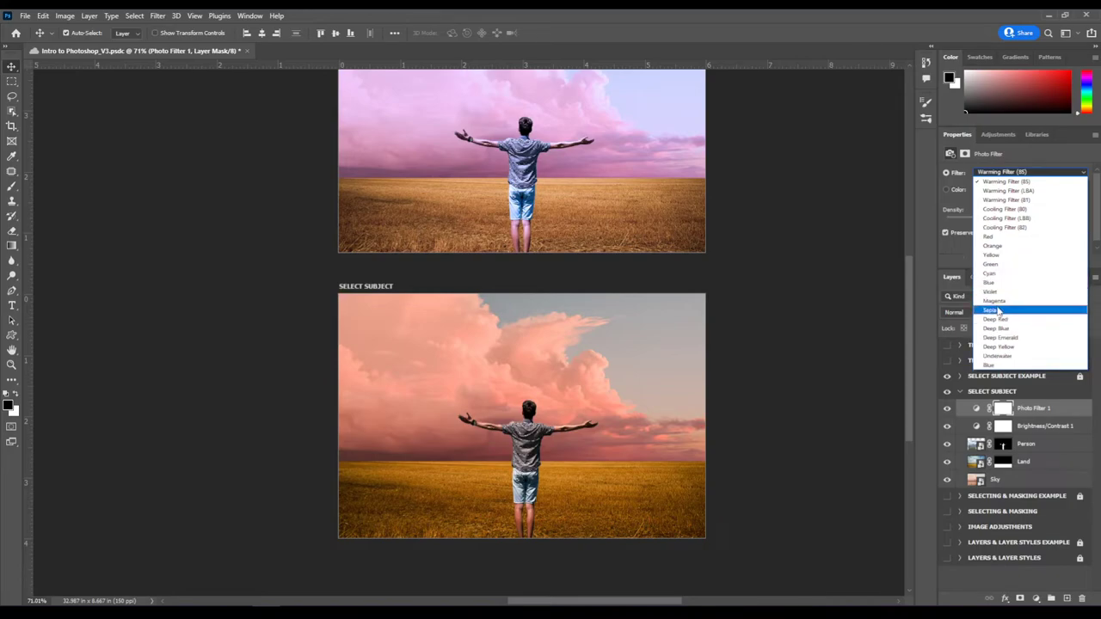
click(998, 311)
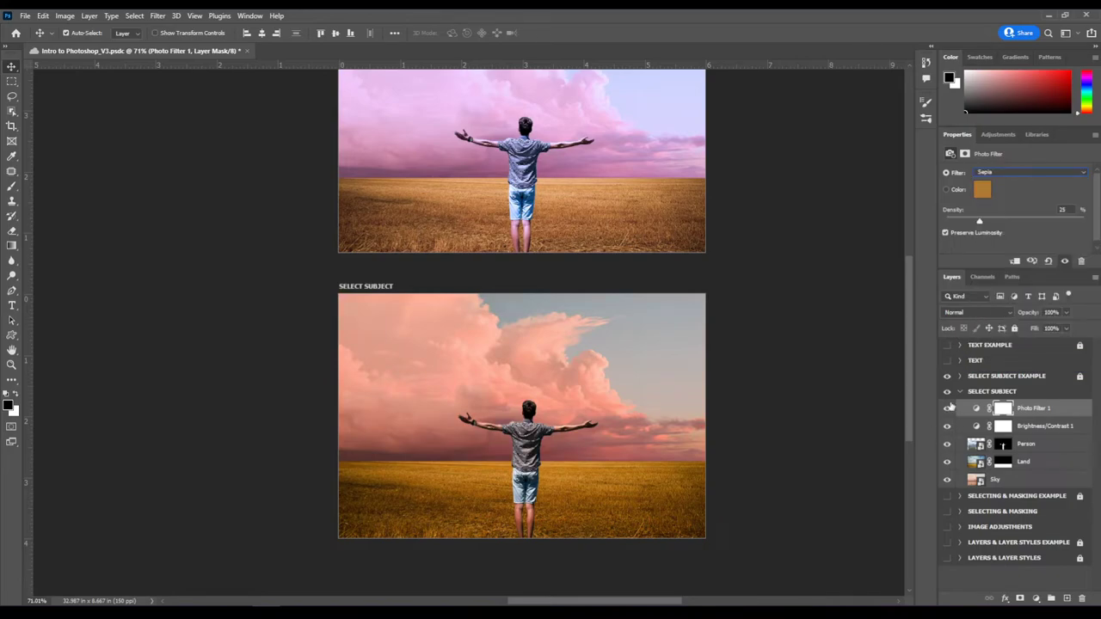
drag(980, 221, 1078, 221)
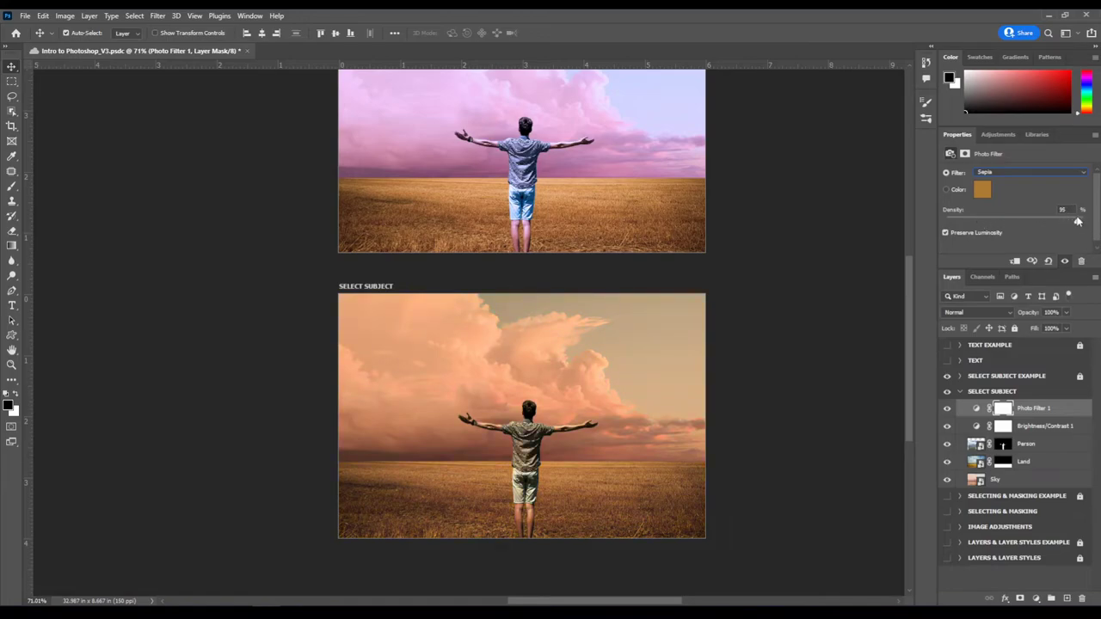
- Compare the composite with the Photo Filter, Person and Brightness/Contrast layers switched off and on in turn
click(949, 409)
click(948, 410)
click(948, 444)
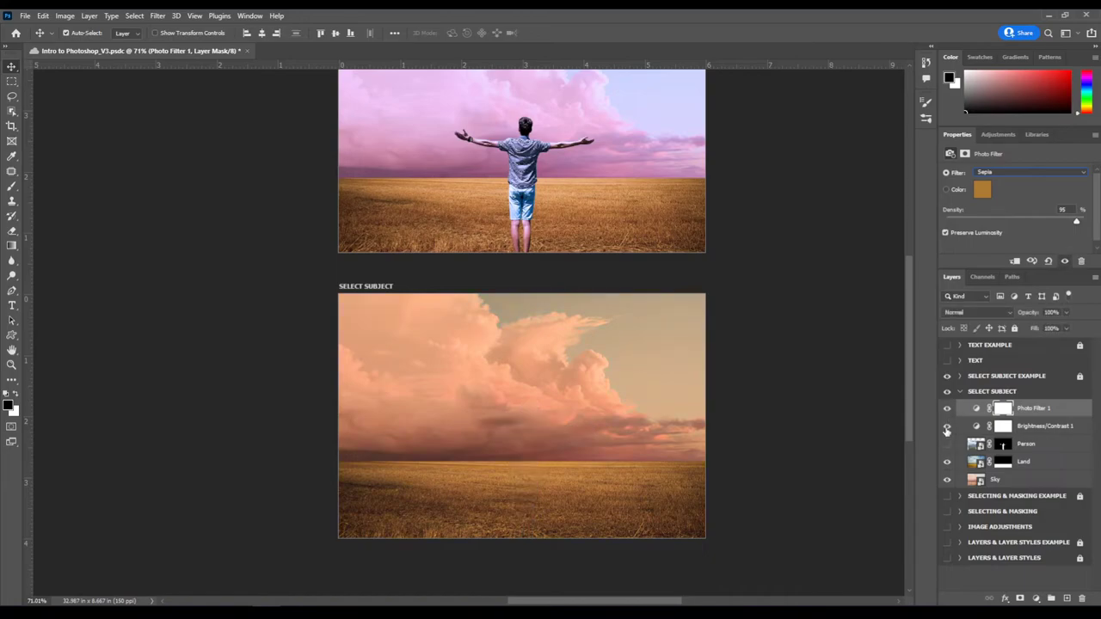
click(948, 427)
click(947, 444)
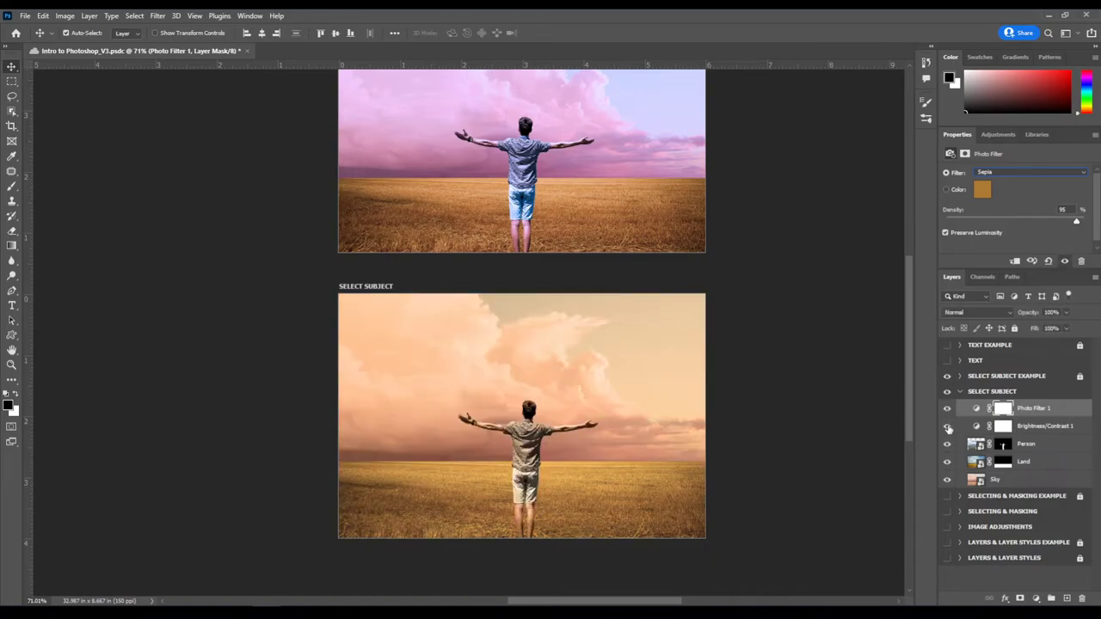
click(947, 427)
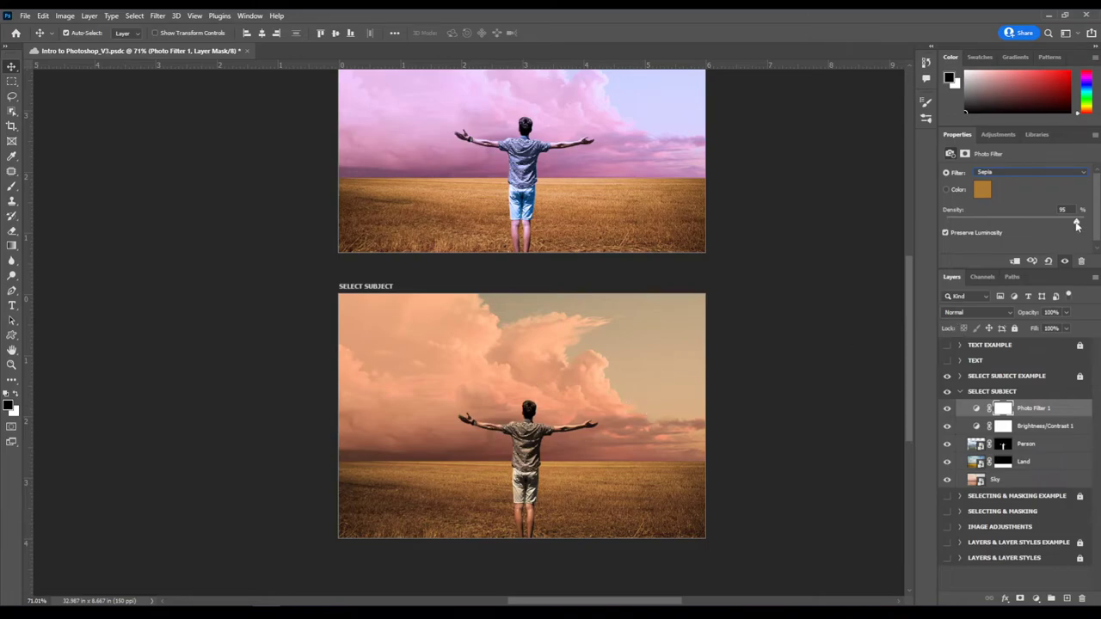
- Lower the Photo Filter density to about 69% and compare the image with and without both adjustment layers
drag(1077, 223, 1042, 225)
click(947, 408)
click(947, 426)
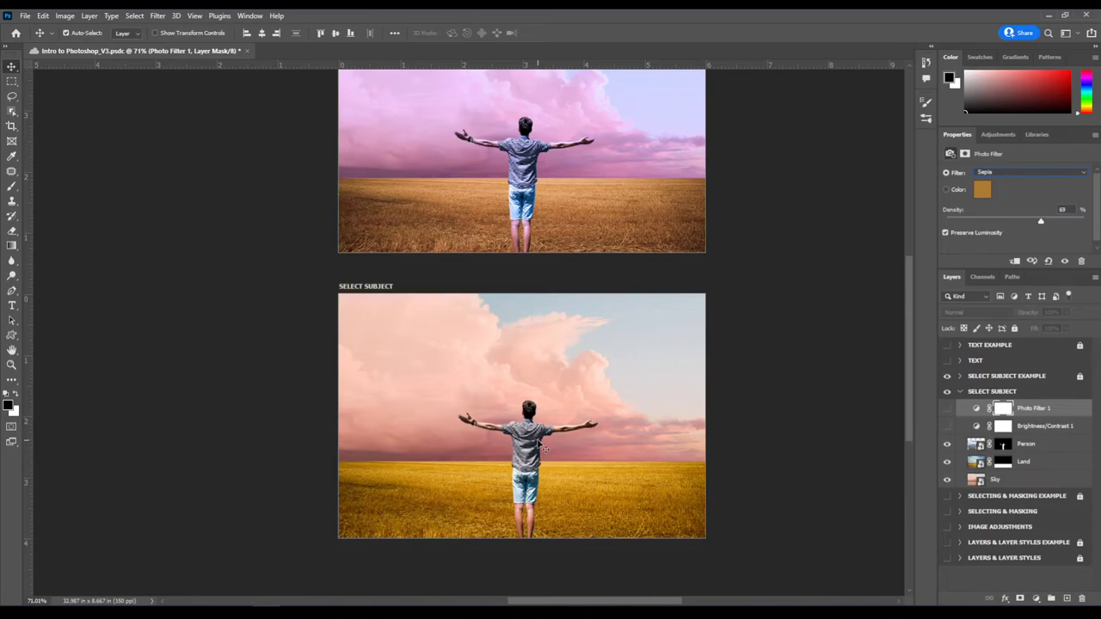
click(947, 409)
click(947, 425)
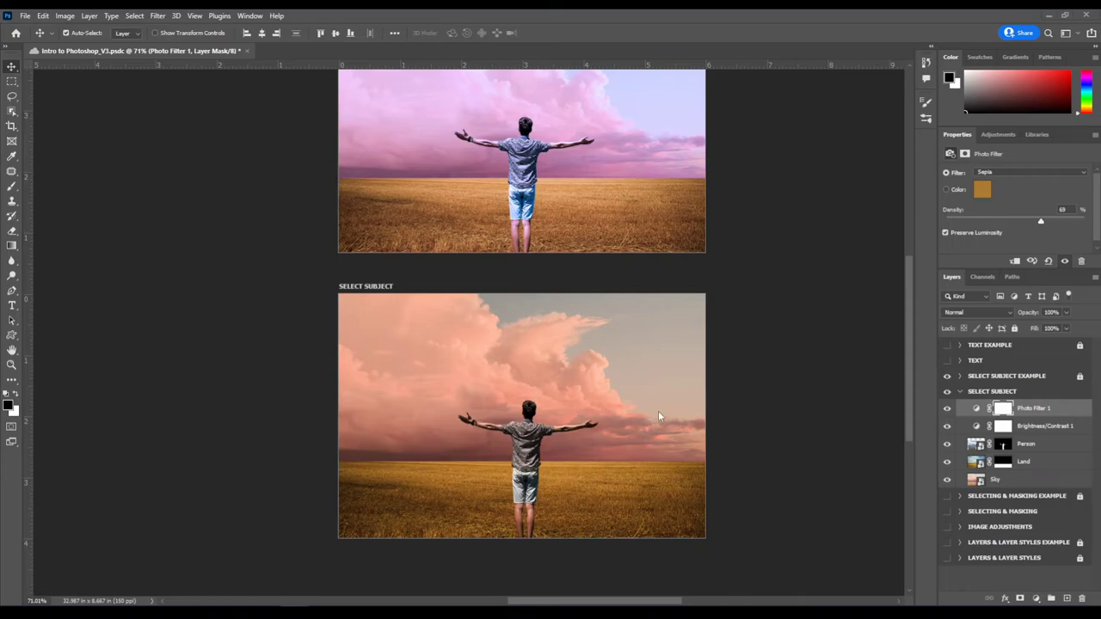
- Hide the SELECT SUBJECT and SELECT SUBJECT EXAMPLE artboards and show the TEXT and TEXT EXAMPLE artboards instead
click(960, 392)
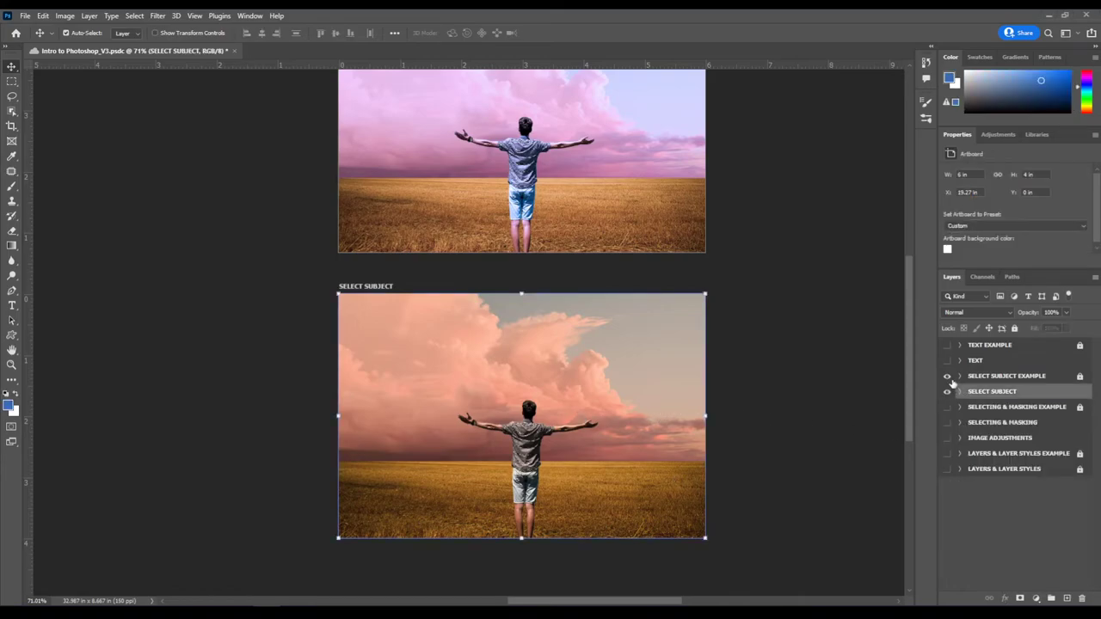
alt+click(948, 392)
click(948, 392)
click(948, 361)
click(948, 345)
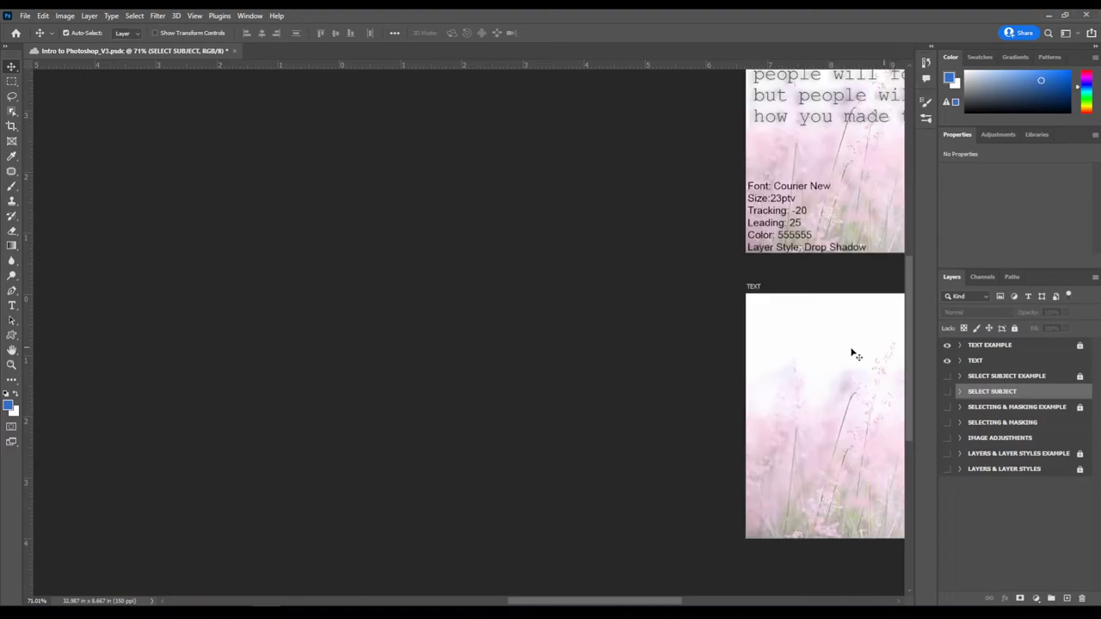
drag(853, 354, 351, 399)
scroll(258, 417, down, 2)
- Expand the TEXT artboard and lock its Background layer completely
click(960, 360)
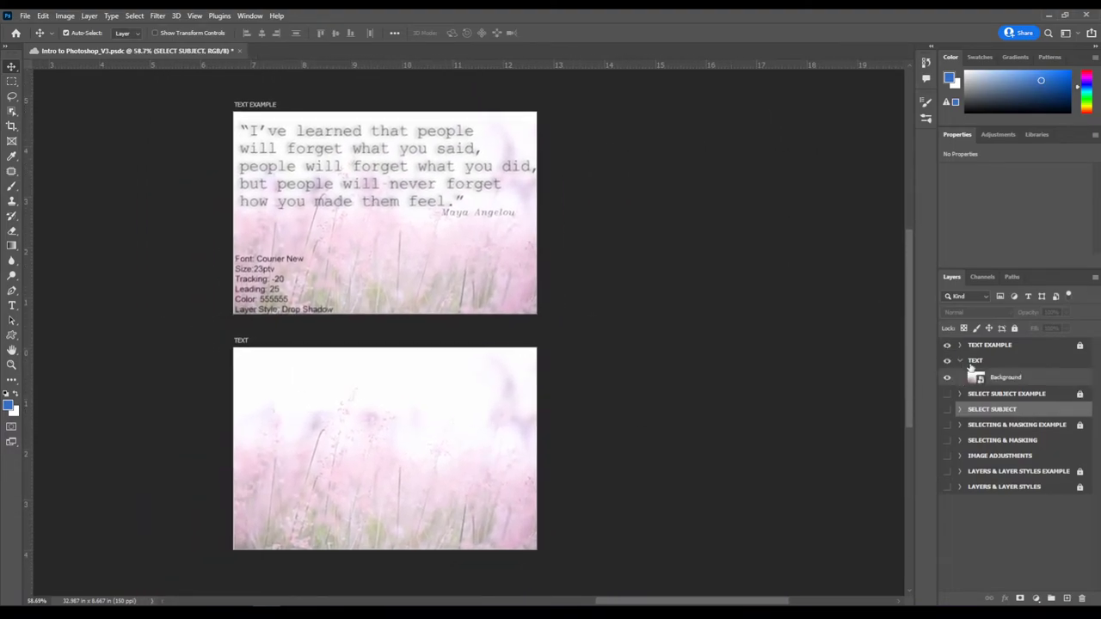
click(1010, 381)
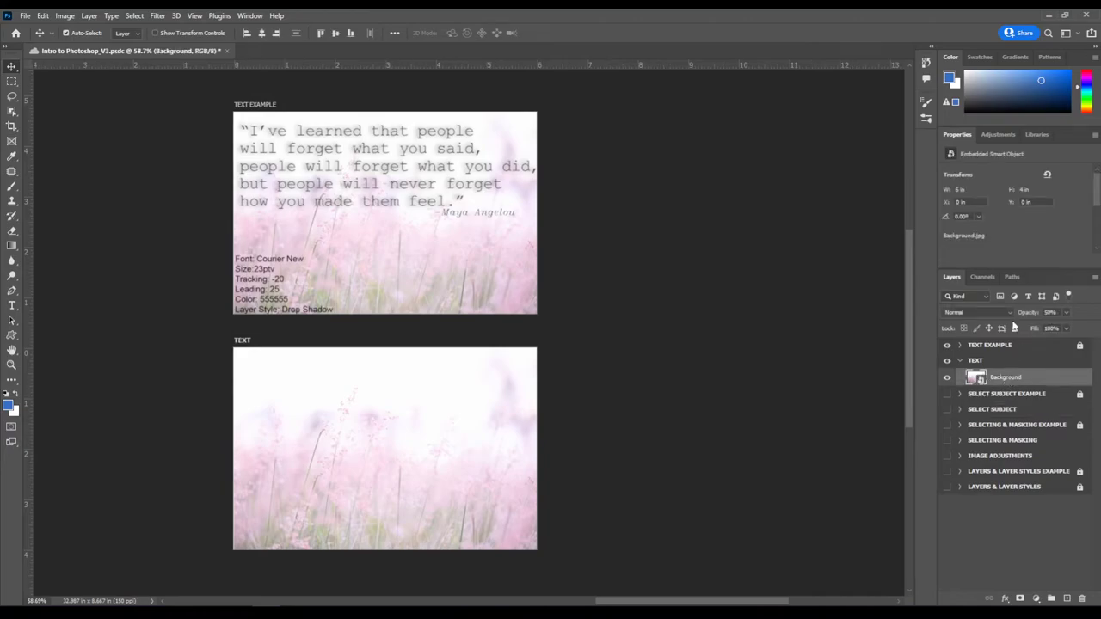
click(1016, 329)
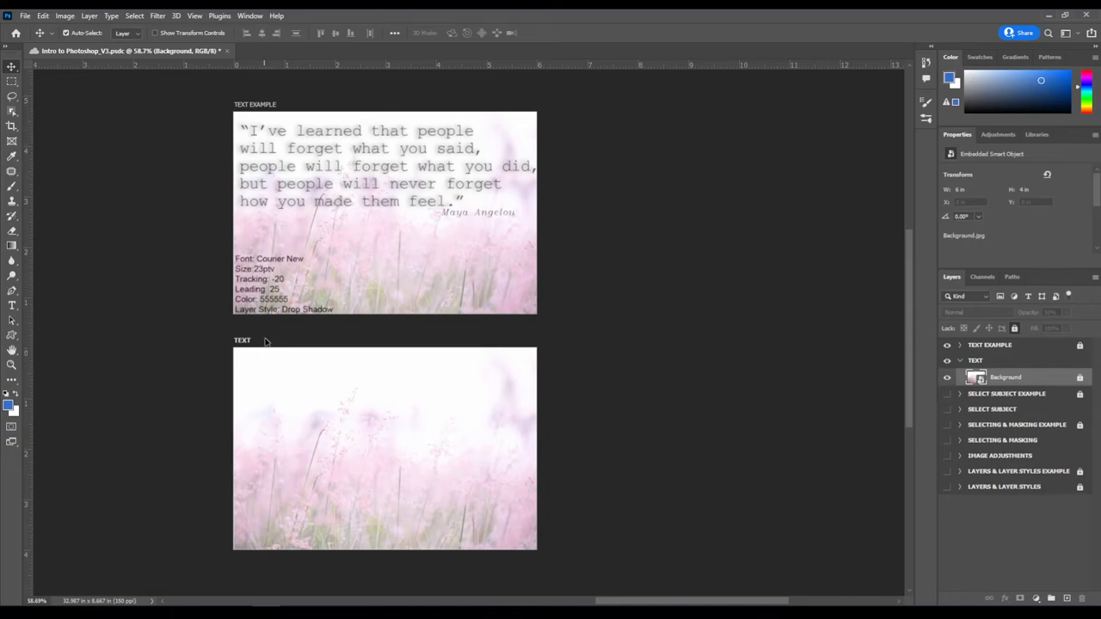
- Try a paragraph text box and a point text at 400 pt on the TEXT artboard, and discard both
click(12, 305)
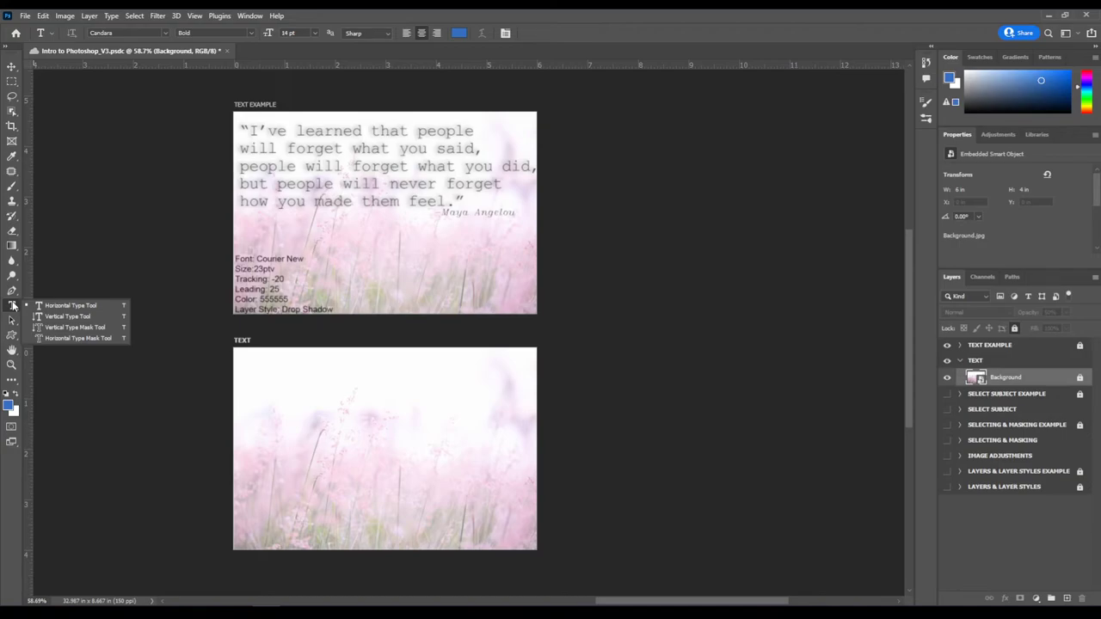
click(77, 307)
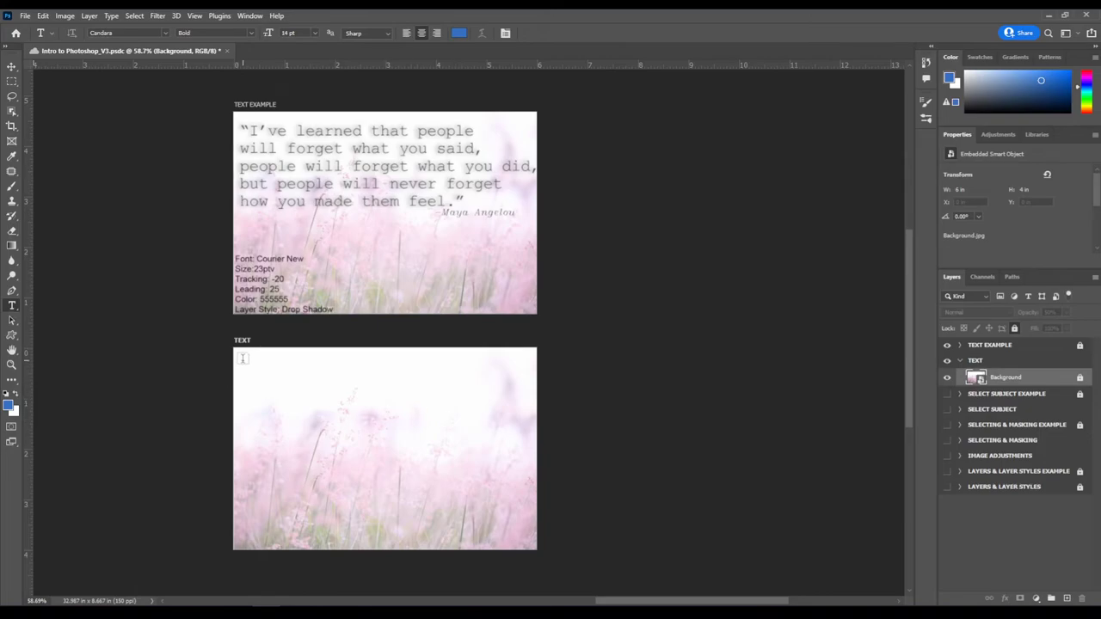
drag(242, 356, 535, 548)
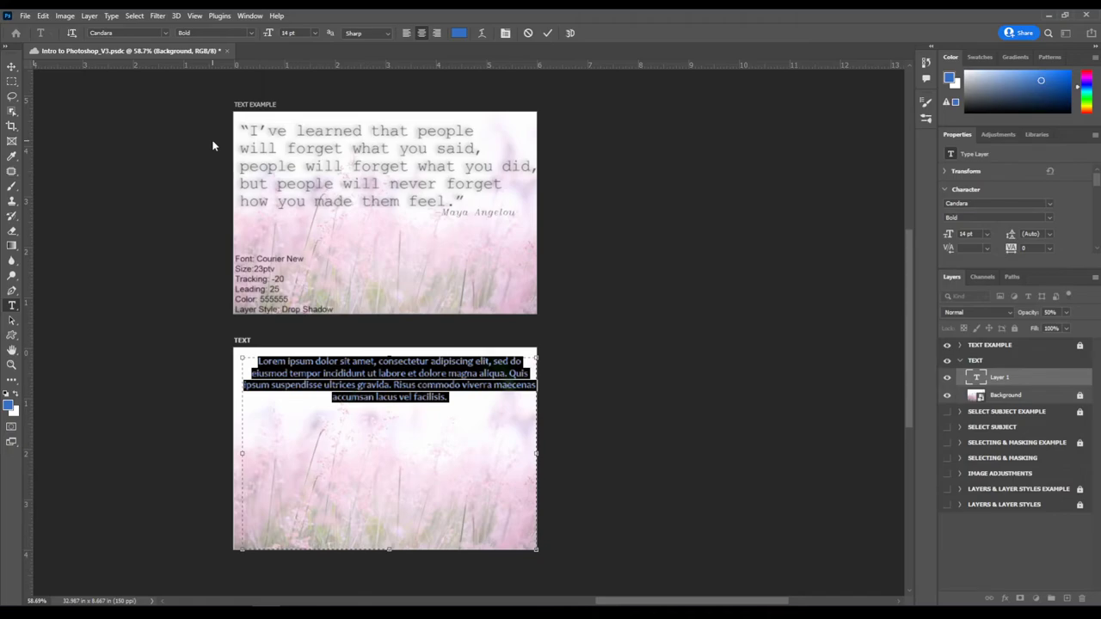
click(291, 32)
text(400)
key(Return)
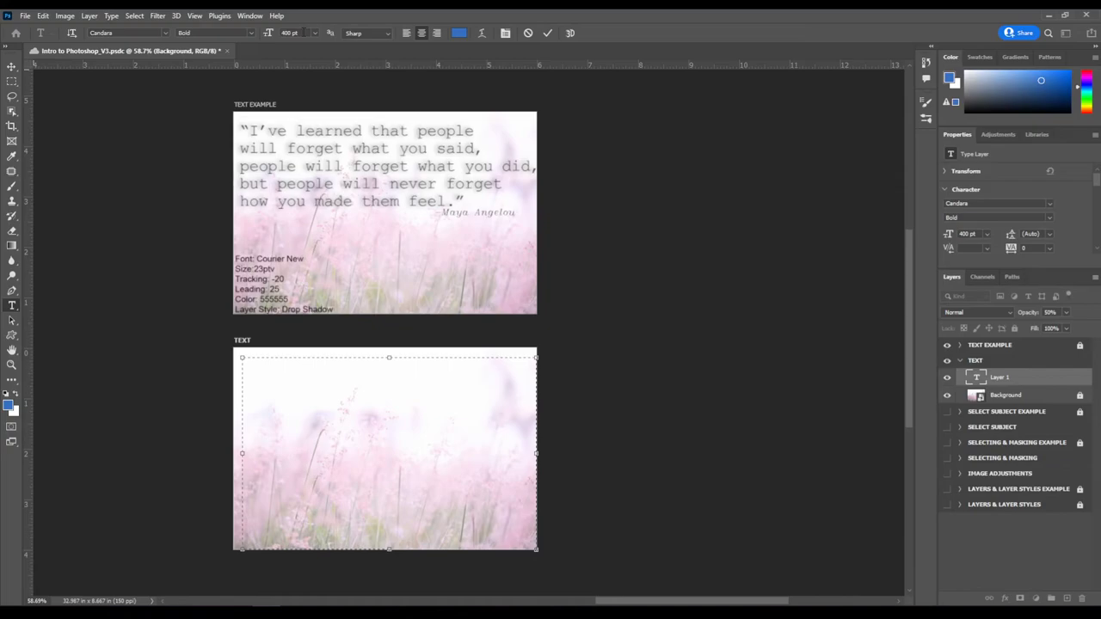
drag(1024, 380, 1089, 598)
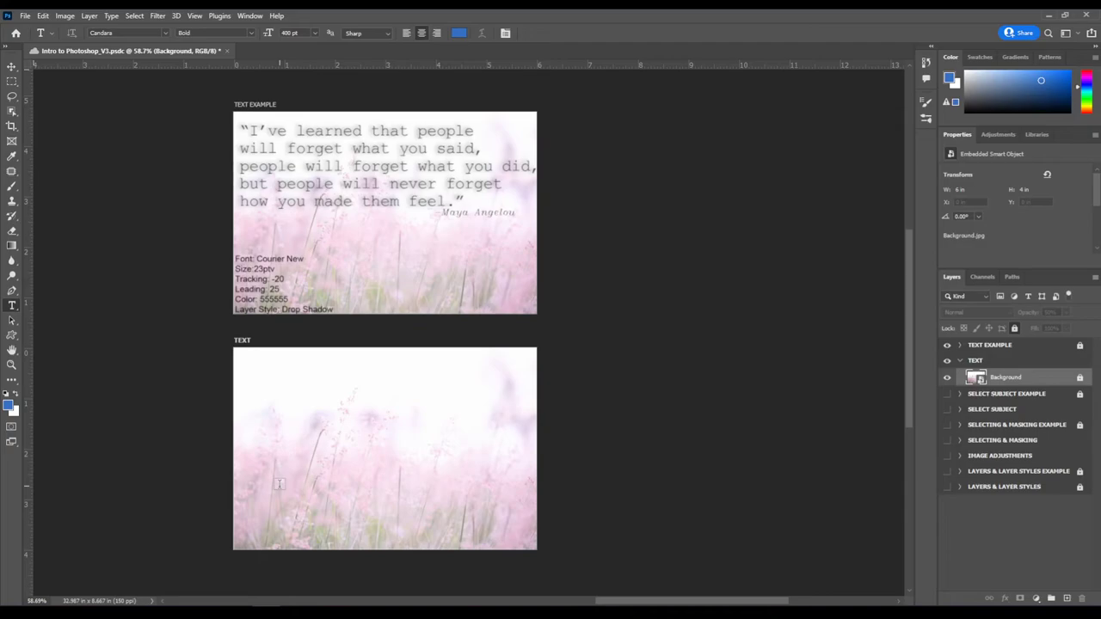
click(255, 368)
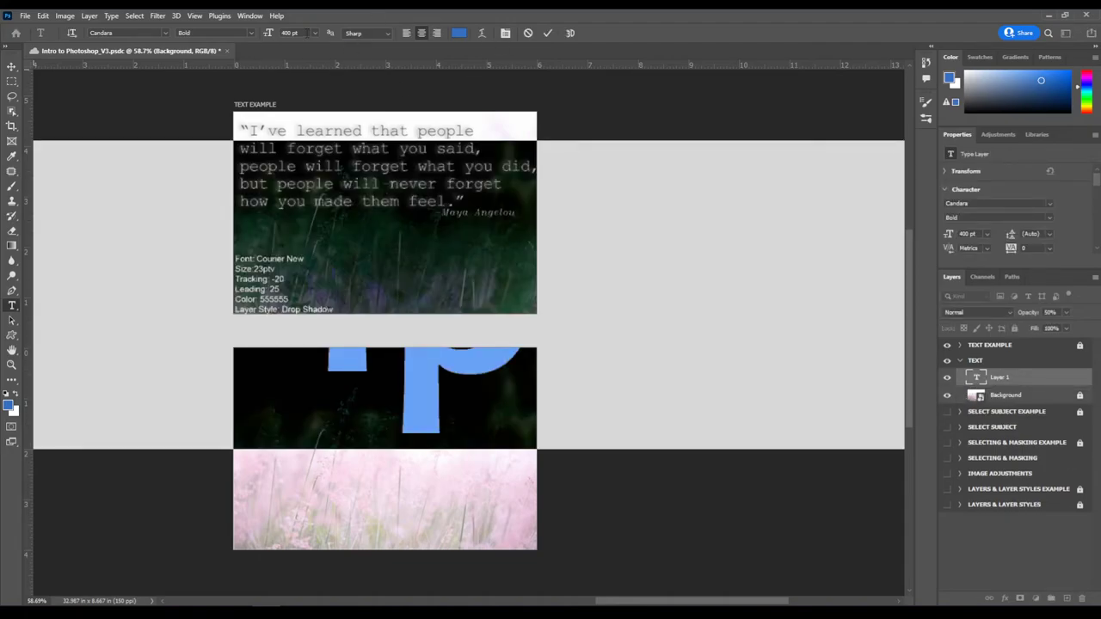
key(Escape)
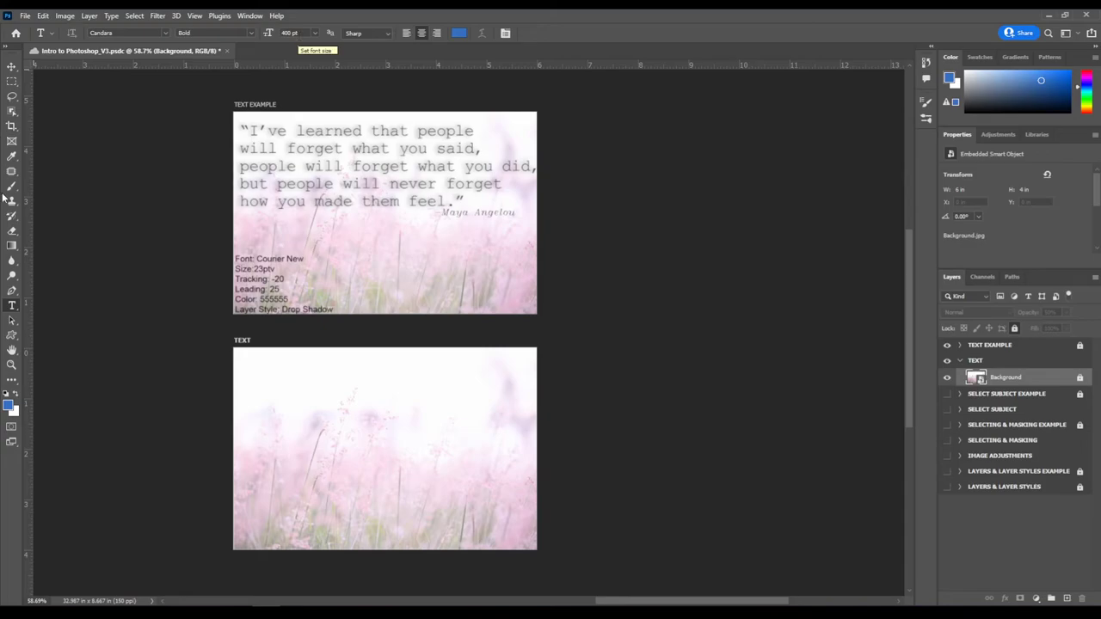
- Examine the Horizontal Type tool's choices for font family, font style and anti-aliasing
right_click(12, 306)
click(43, 308)
click(165, 32)
click(164, 33)
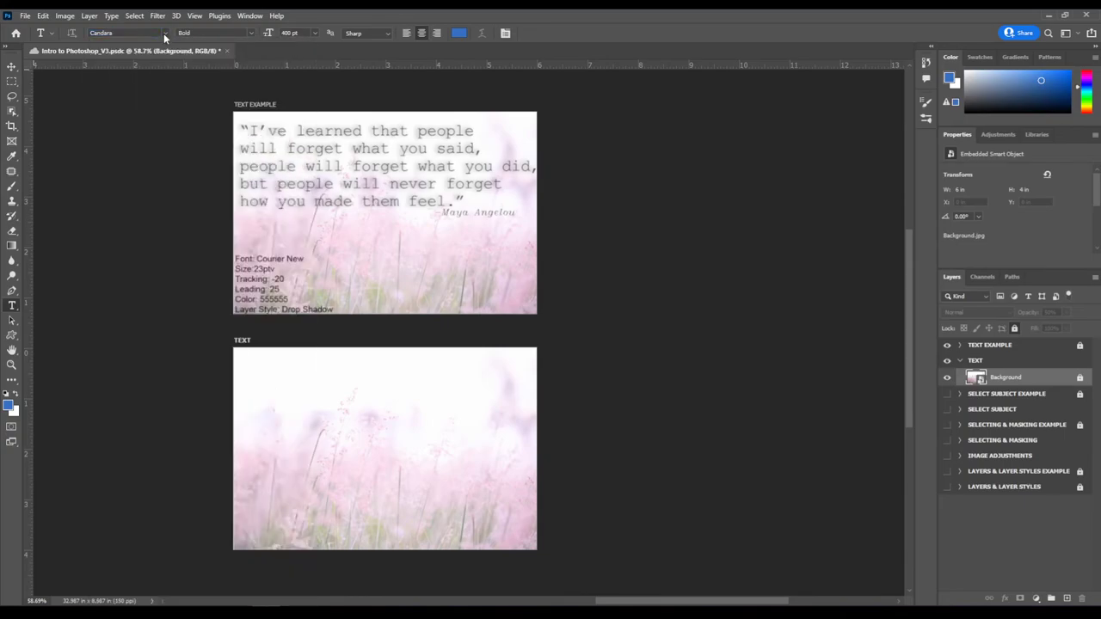
click(249, 35)
click(249, 34)
click(383, 36)
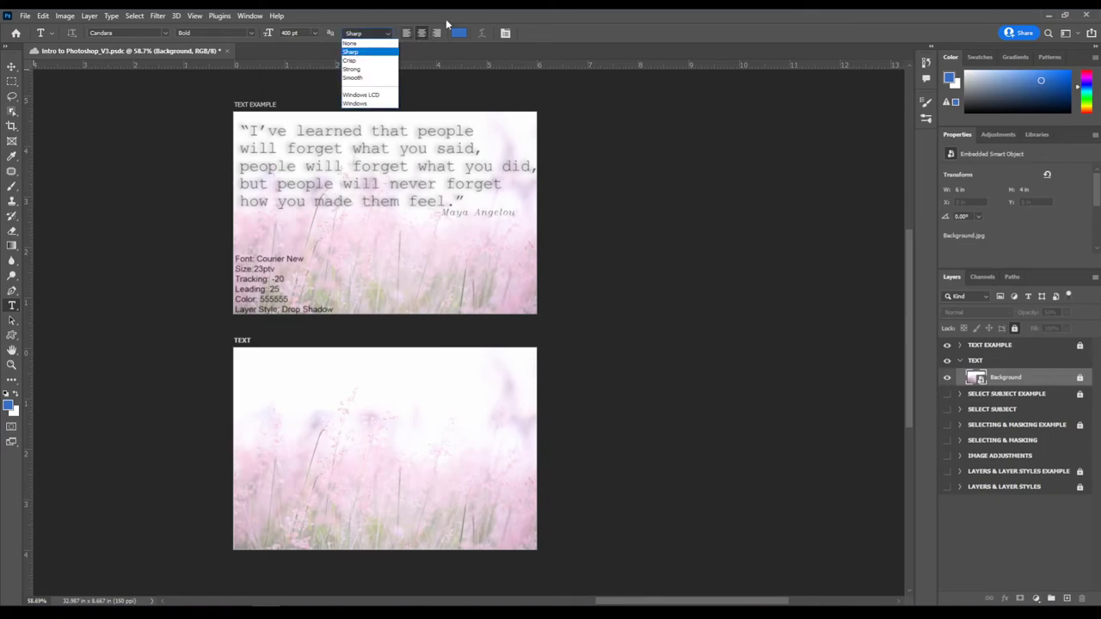
click(464, 32)
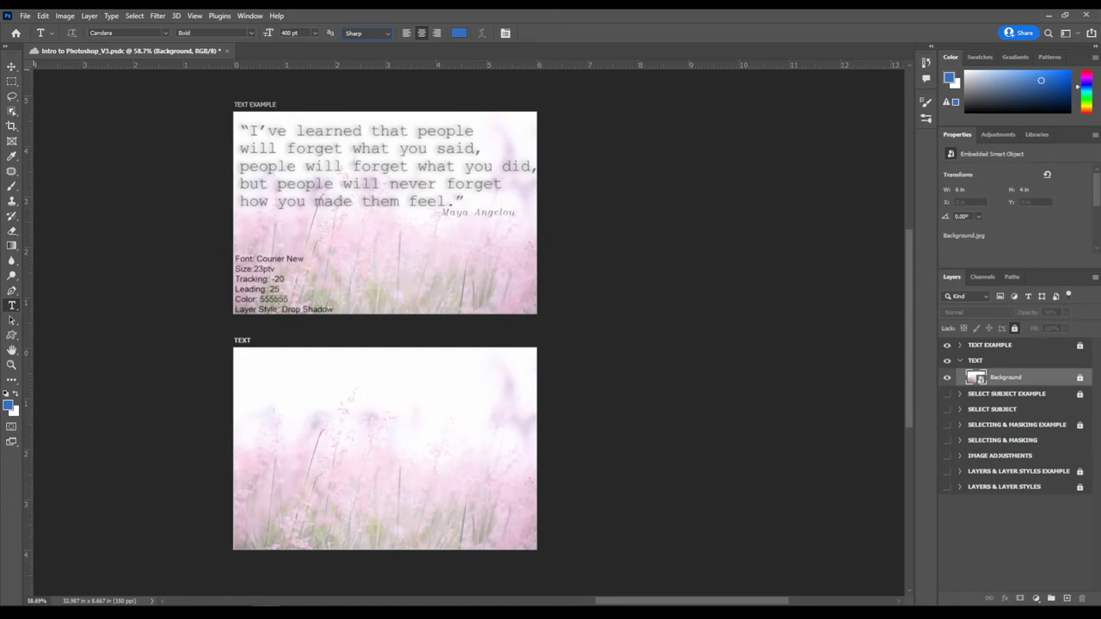
- Choose Courier New as the type font and look through the font list and its class filter
click(165, 33)
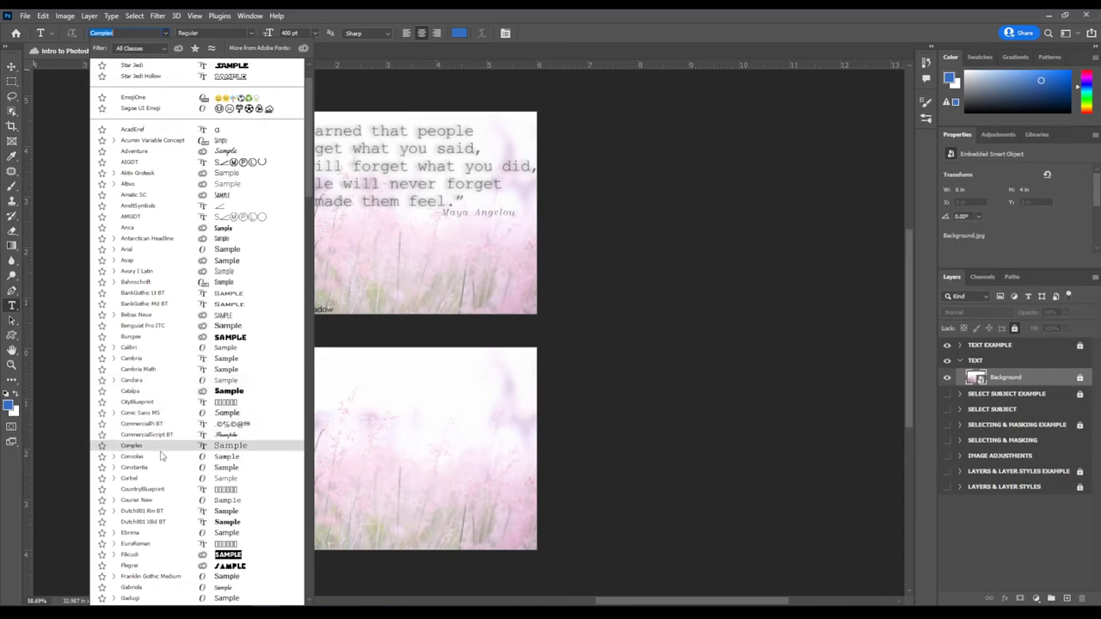
click(159, 504)
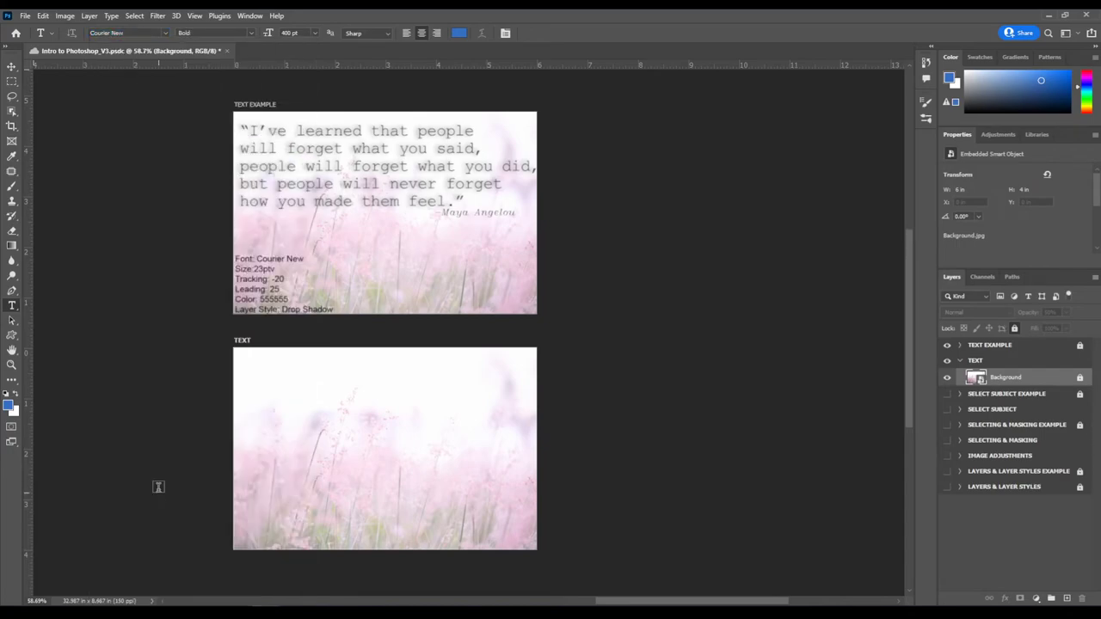
click(165, 32)
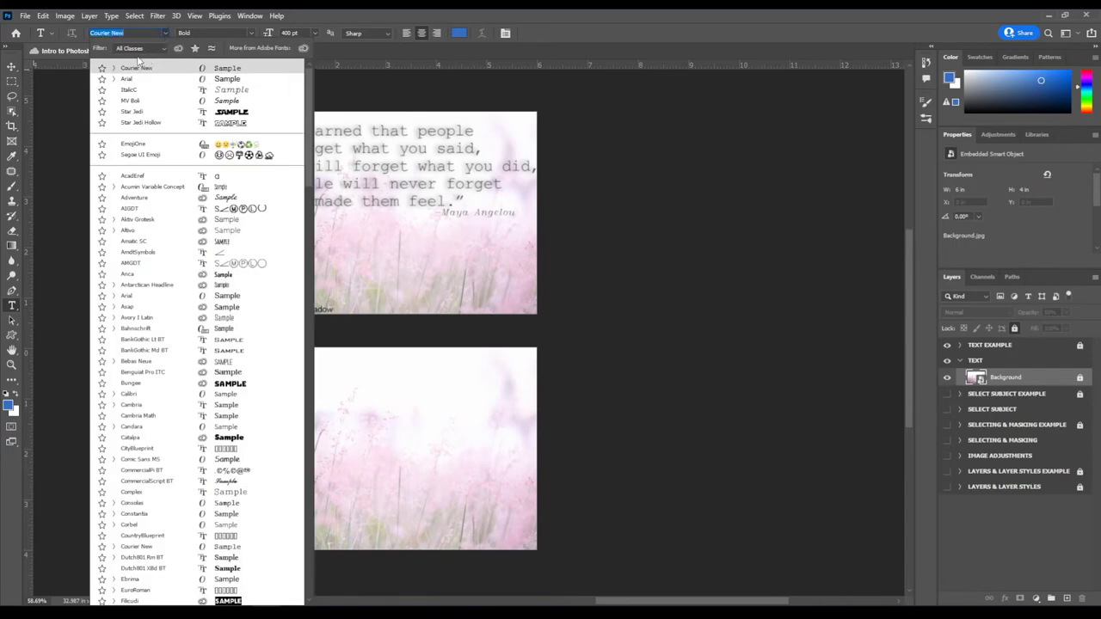
click(141, 49)
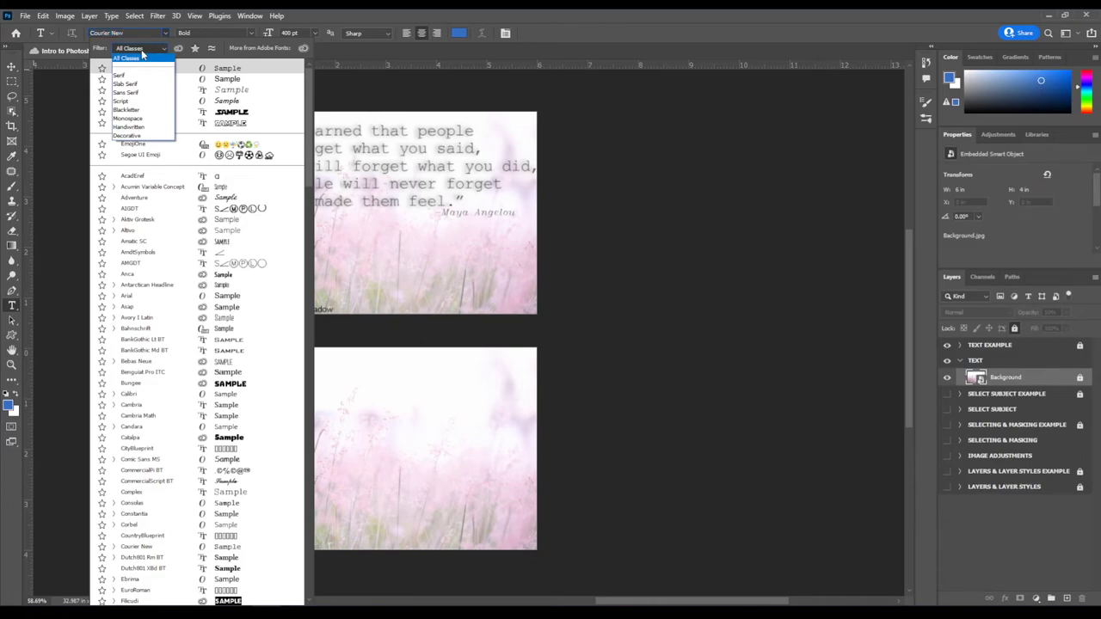
click(143, 54)
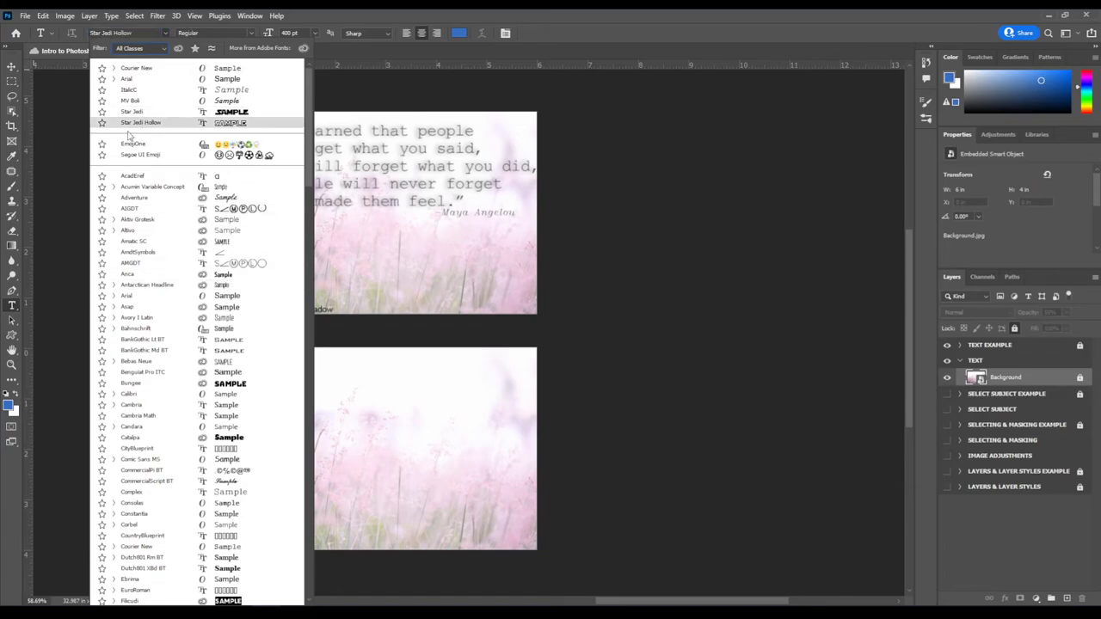
scroll(159, 380, down, 10)
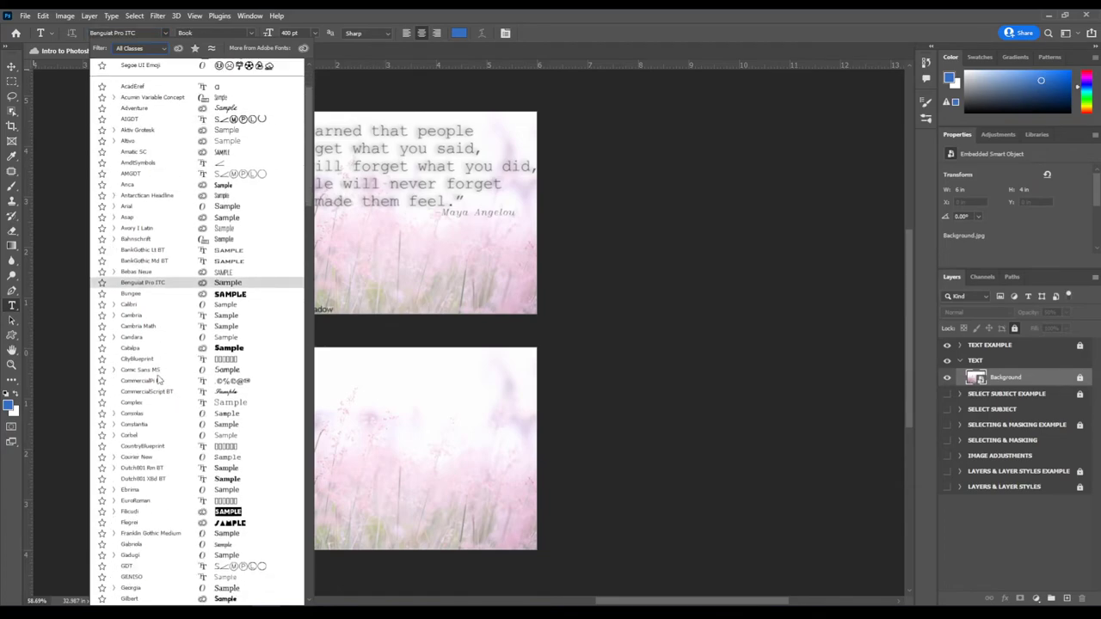
scroll(214, 369, down, 10)
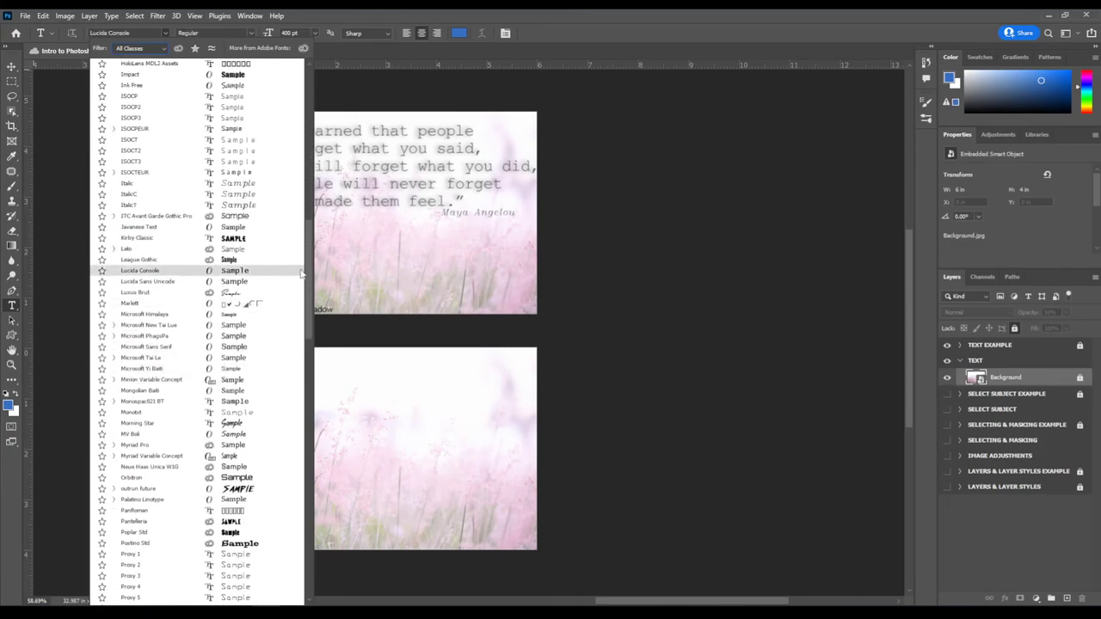
drag(308, 275, 308, 112)
click(146, 68)
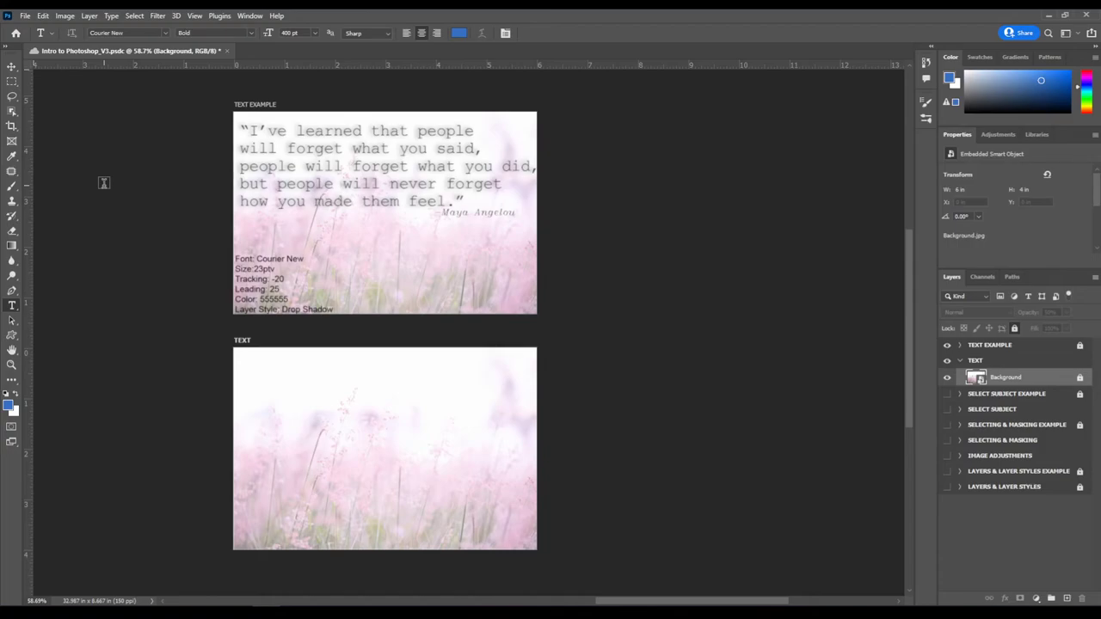
- Set the font style to Regular and the font size to 23 pt
click(249, 37)
click(250, 39)
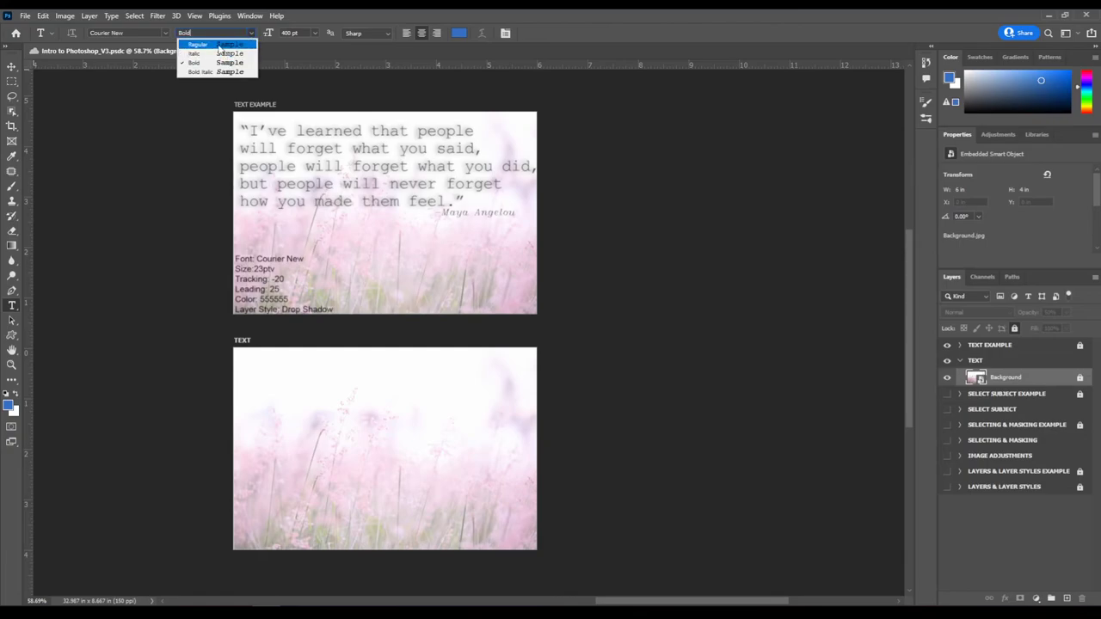
click(218, 46)
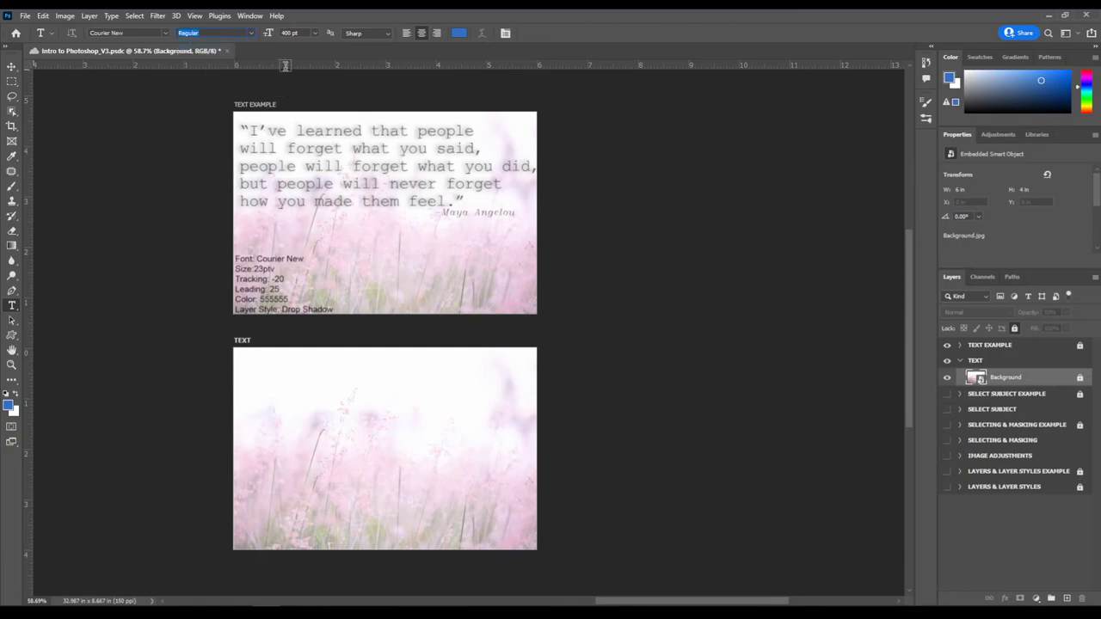
key(Tab)
- Set the text colour to hex 555555
click(461, 33)
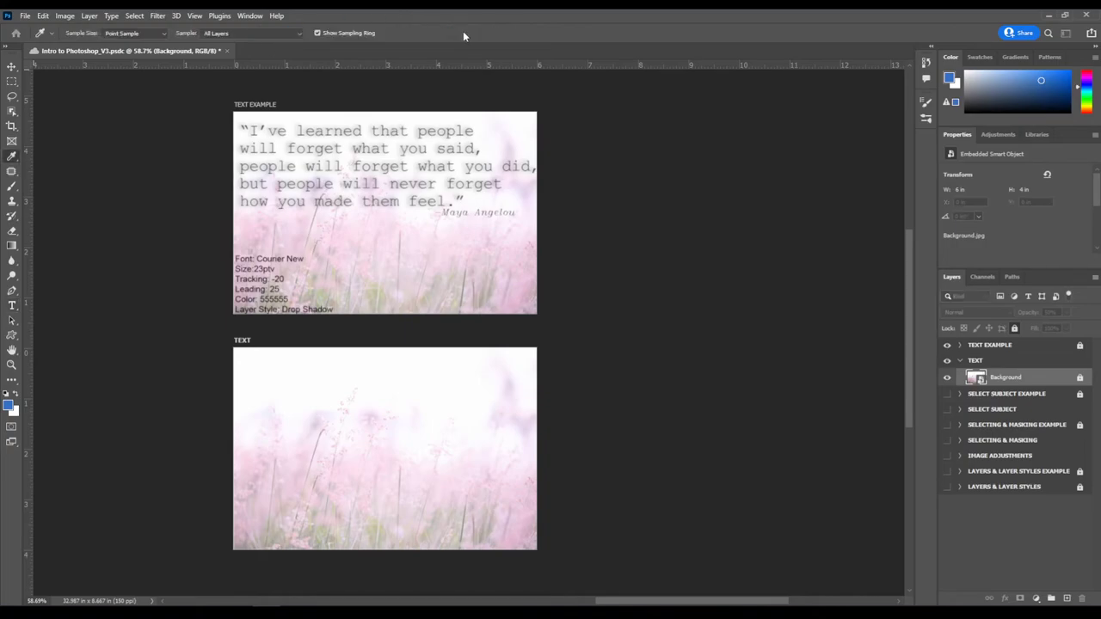
drag(647, 89, 617, 110)
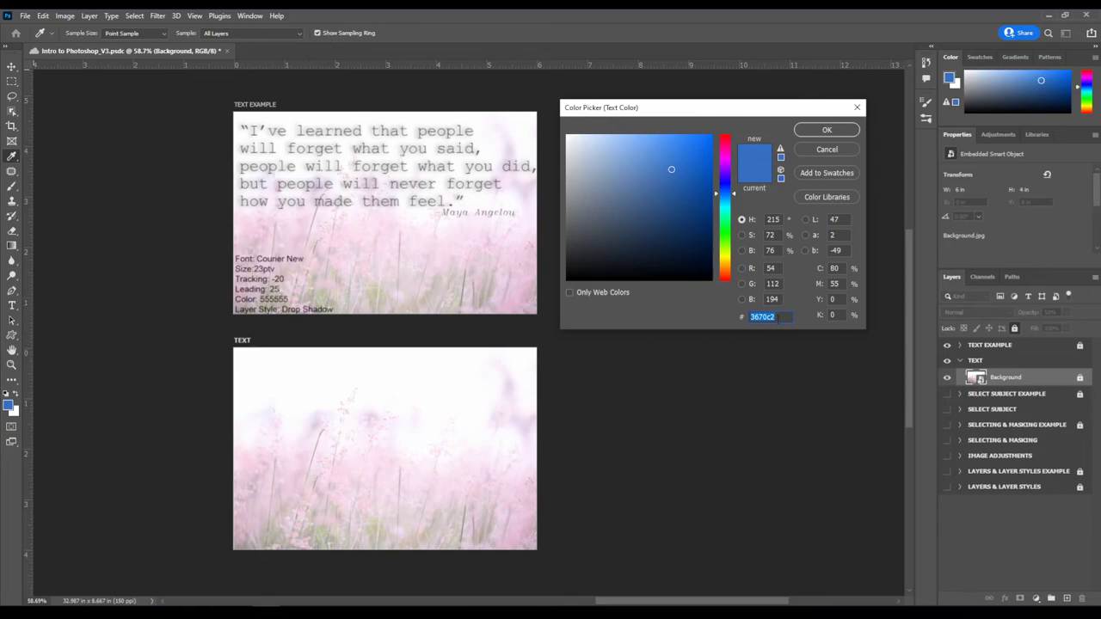
click(778, 316)
text(555)
text(555)
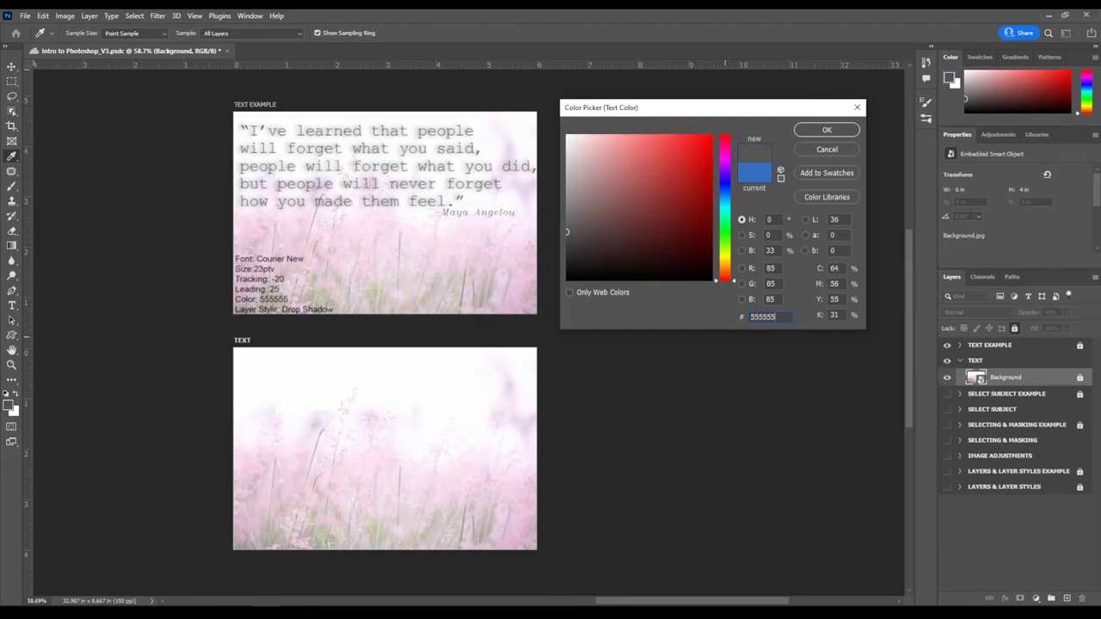
click(828, 131)
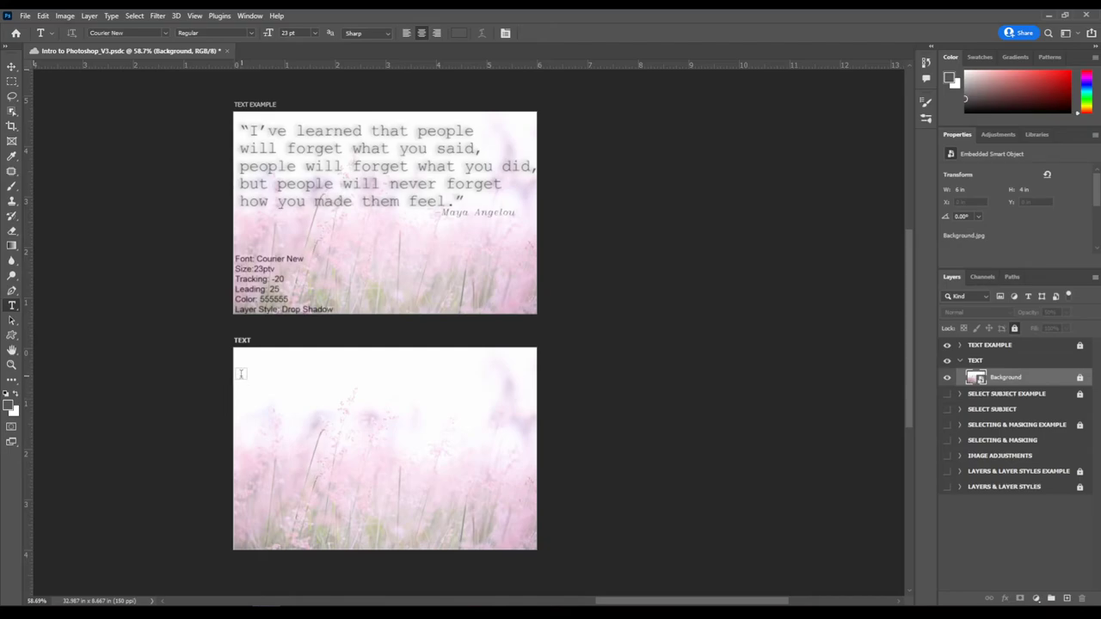
click(241, 367)
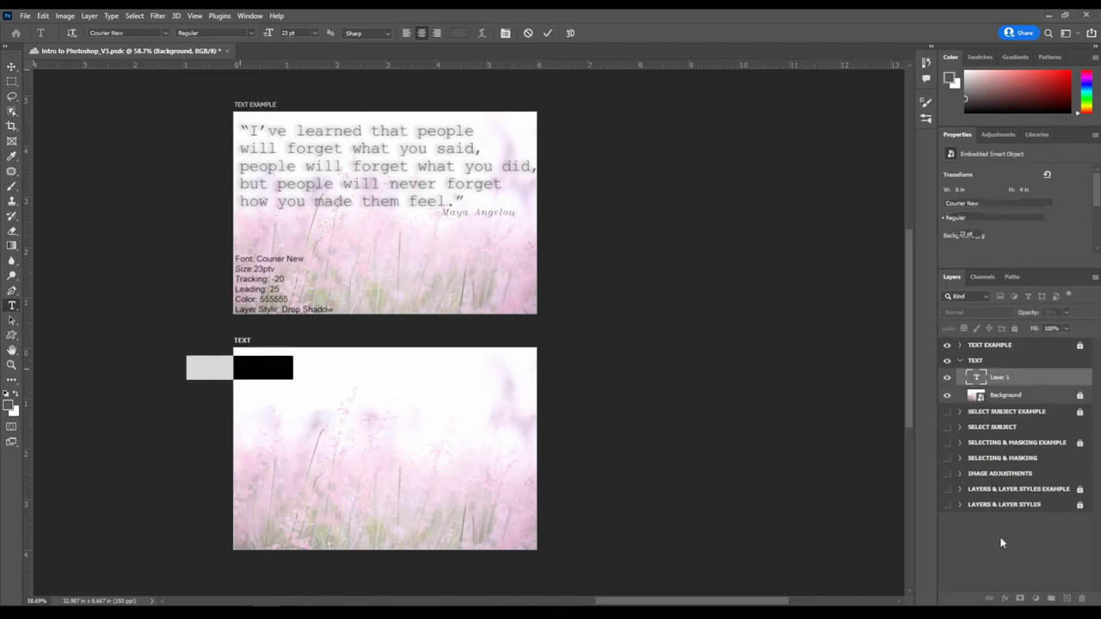
click(11, 68)
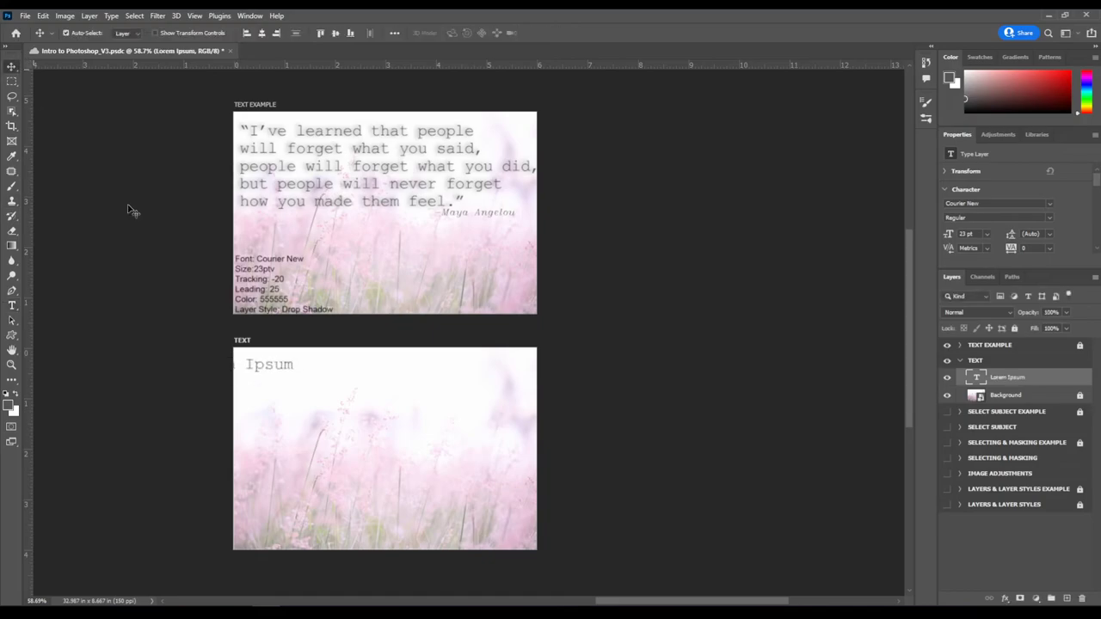
drag(256, 365, 363, 378)
key(Delete)
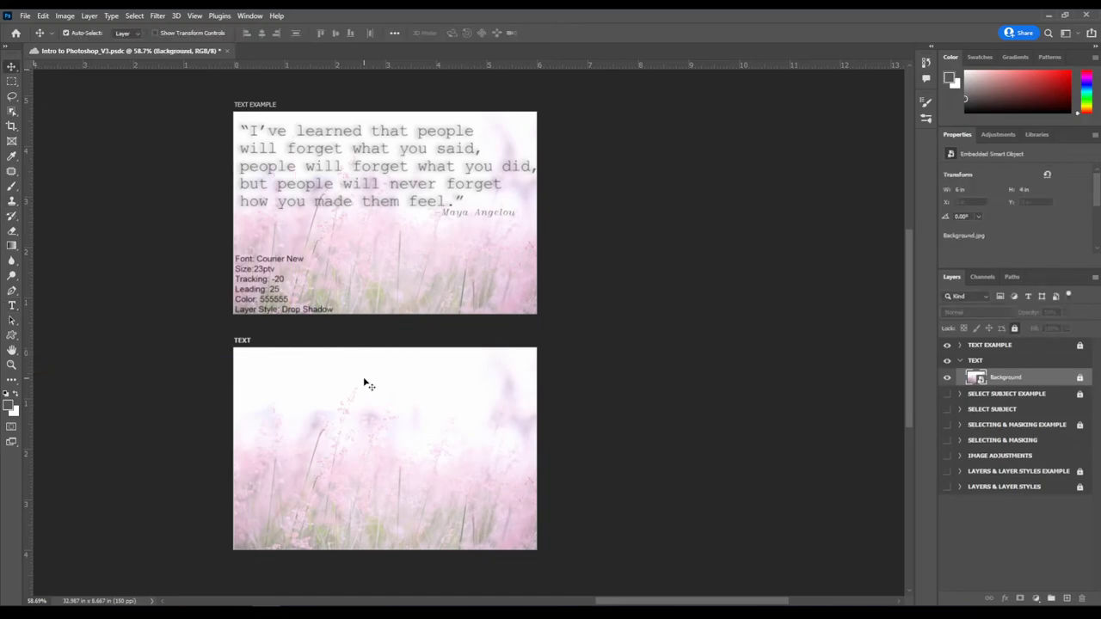
key(t)
click(271, 382)
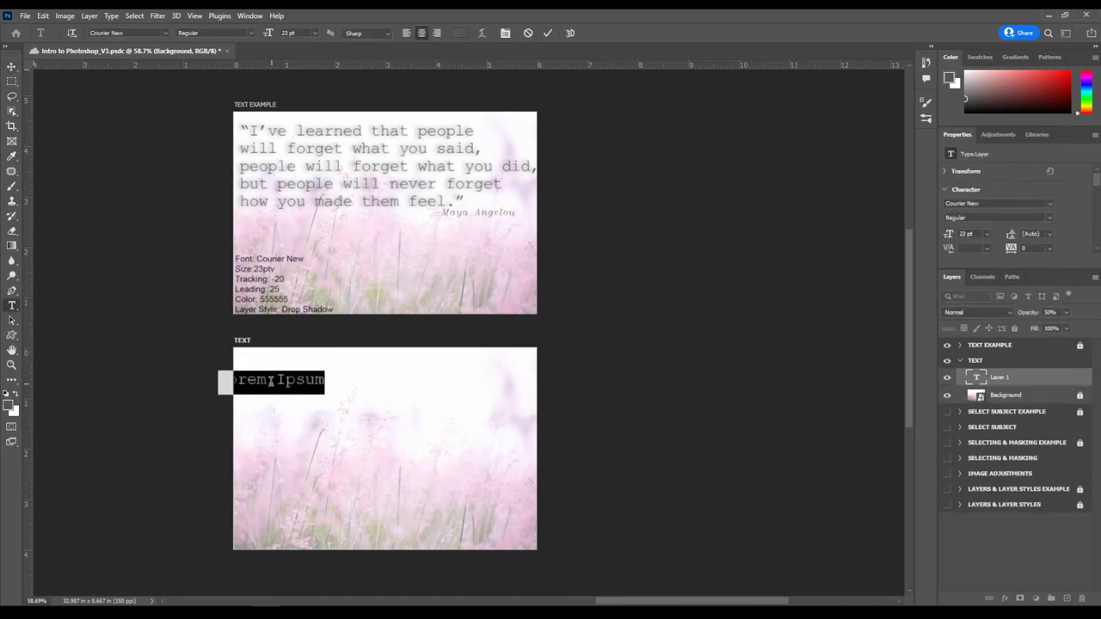
key(Escape)
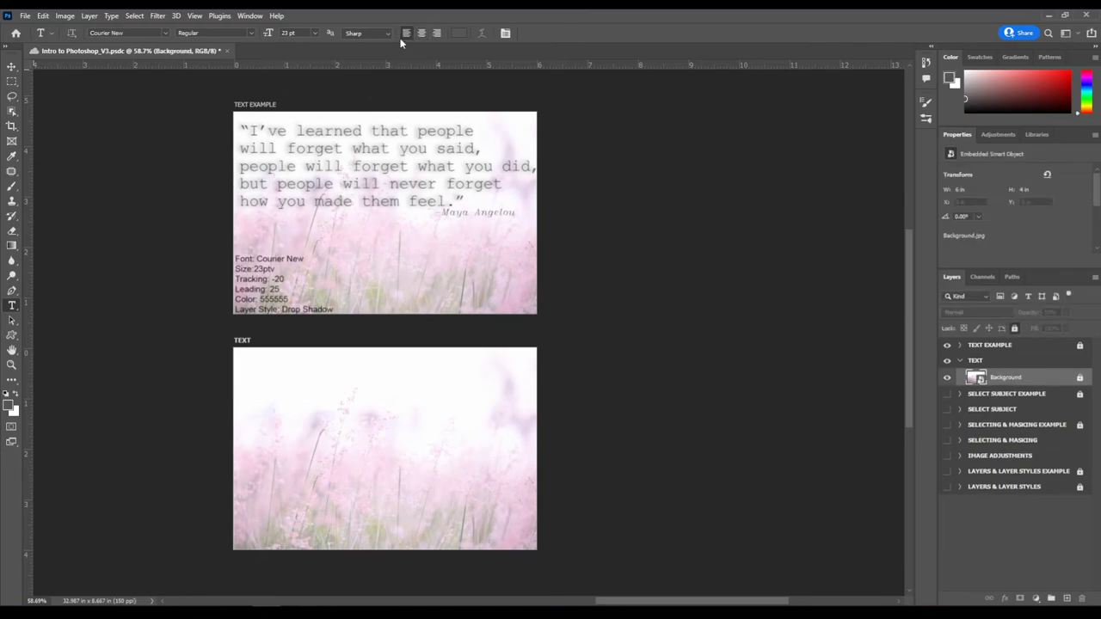
- Start left-aligned text near the TEXT artboard's upper left and enter two lines: “I’ve learned that people / will forget what you said,”
click(265, 379)
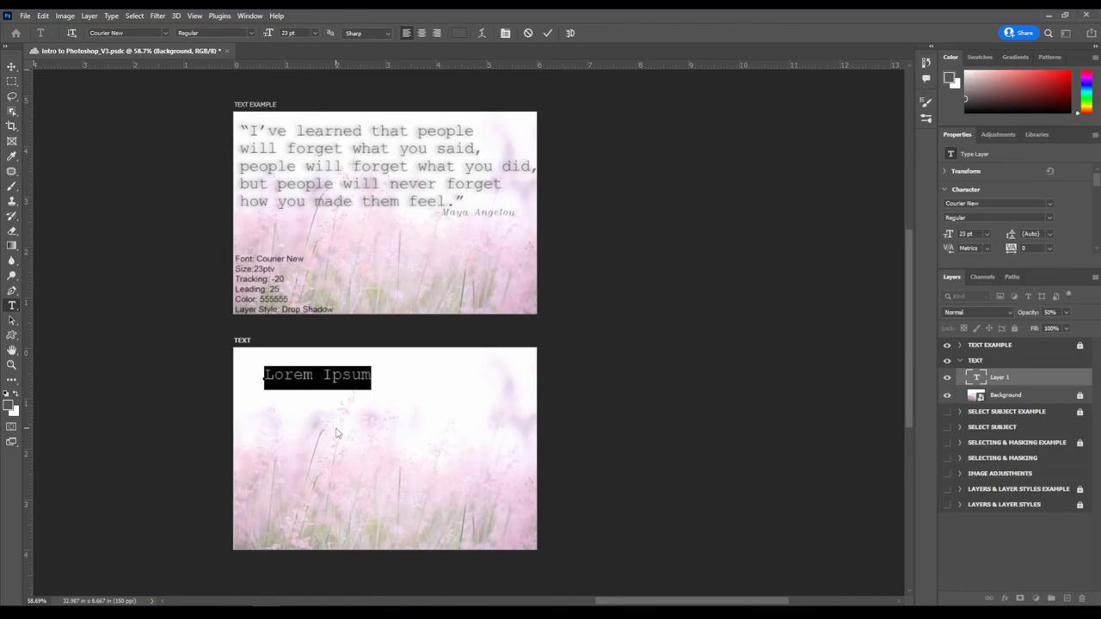
text(“I;ve)
key(BackSpace)
key(BackSpace)
key(BackSpace)
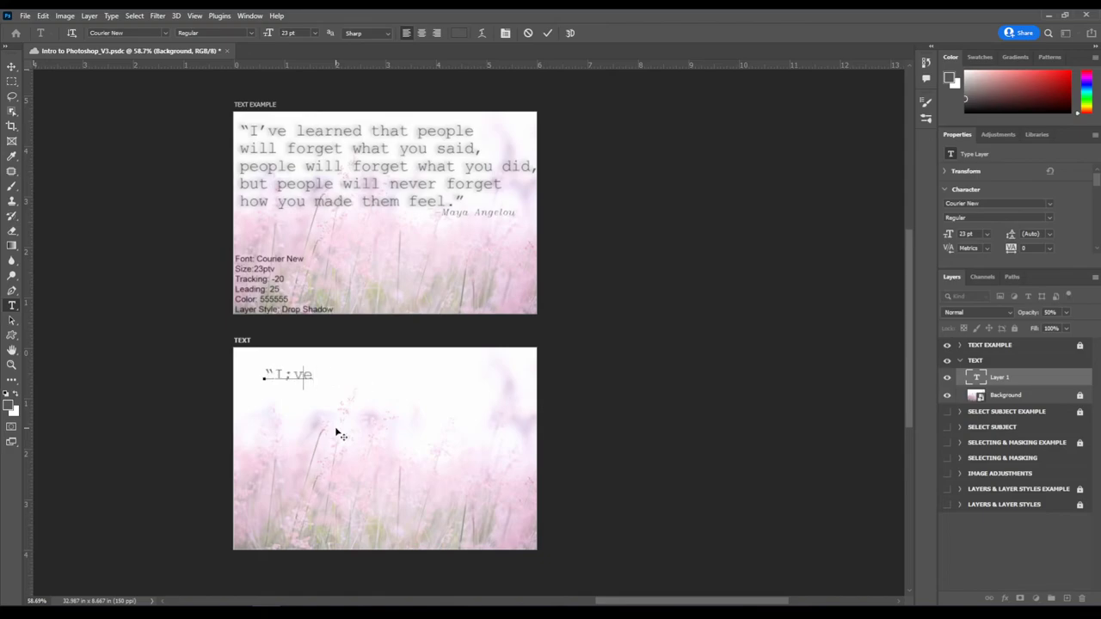
text('ve learned tha t people)
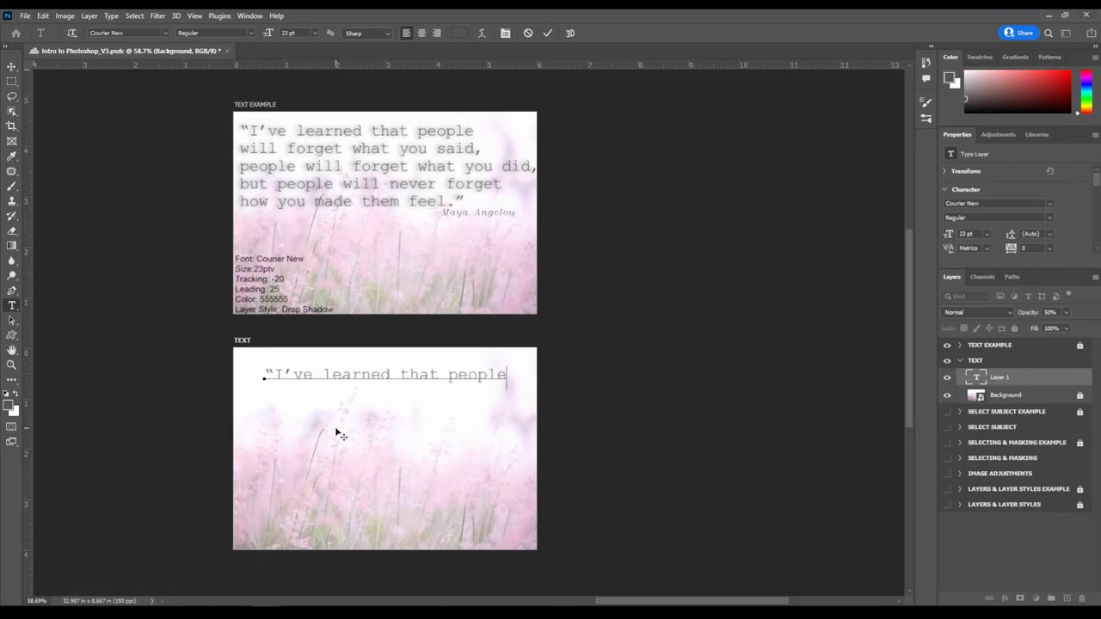
key(Return)
text(will forget what you said,)
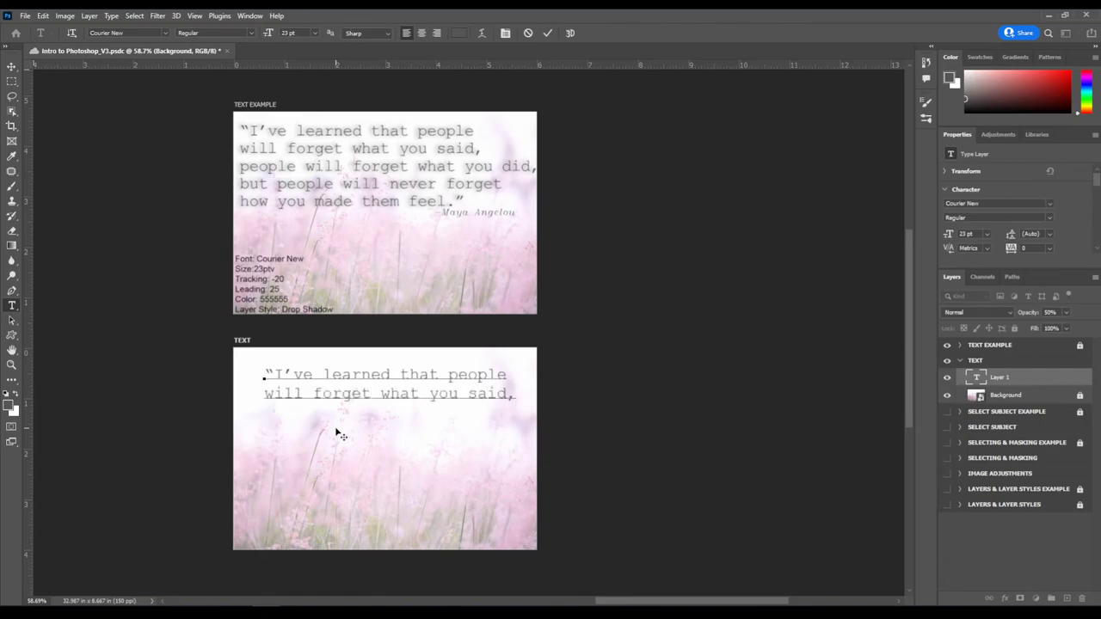
- Complete the quote with "people will forget what you did,", "but people will never forget" and "how you made them feel.”" on three lines
text(people wi)
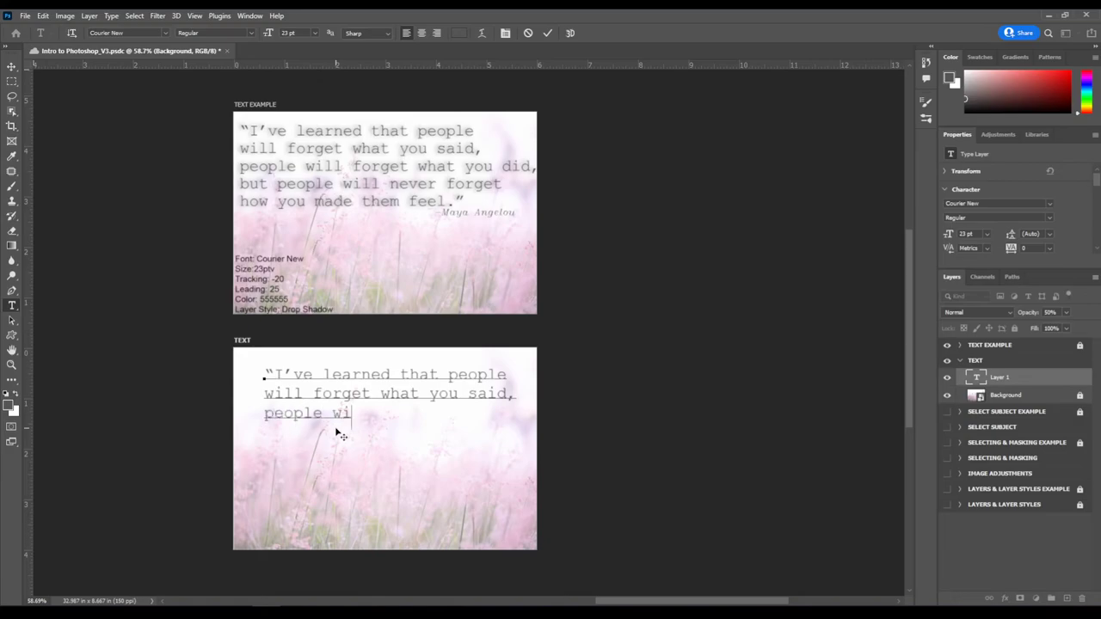
text(ll forget what)
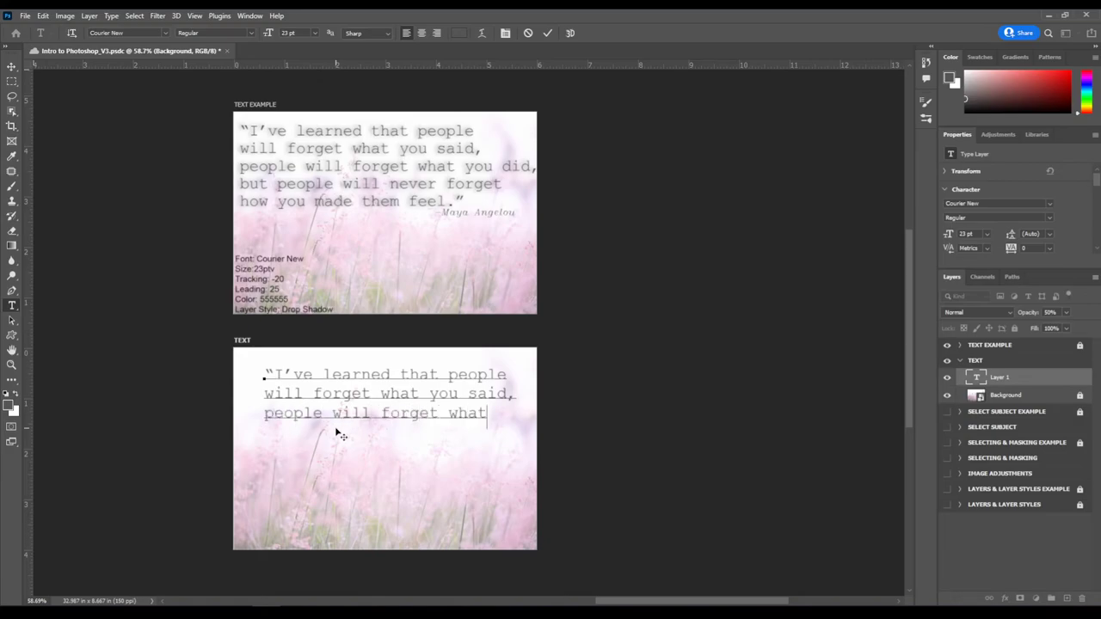
text( you did)
key(Return)
text(but p)
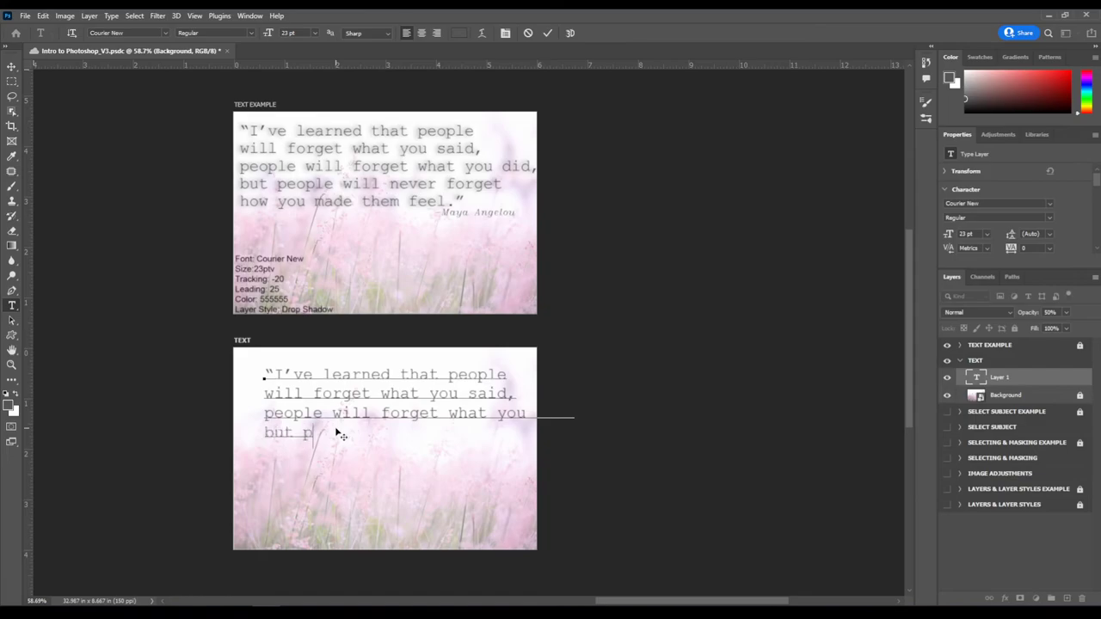
text(eople will never forget)
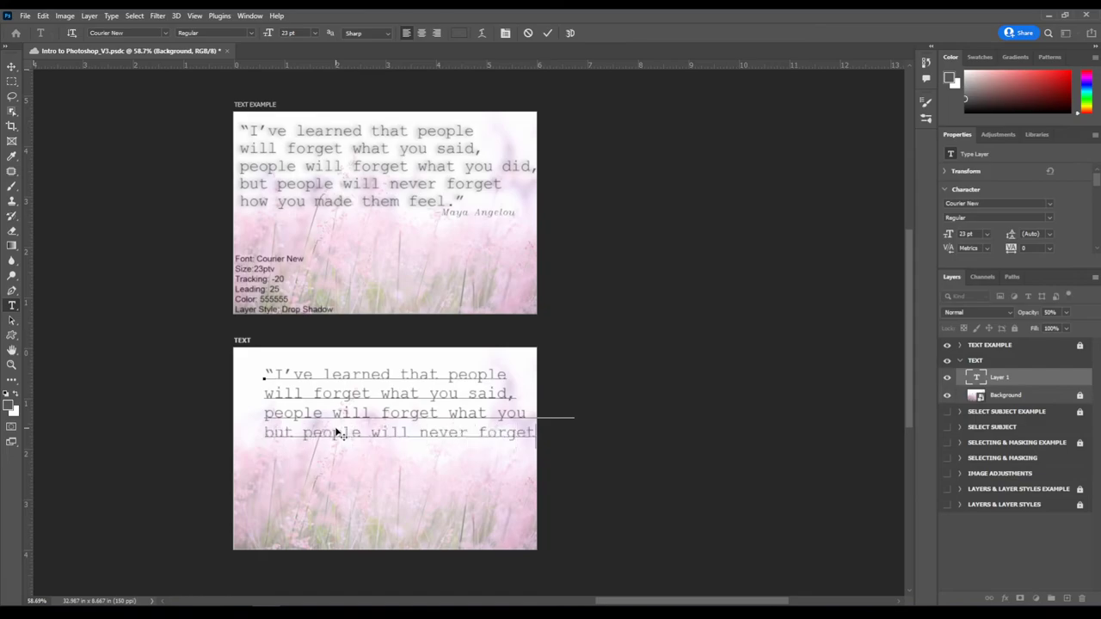
key(Return)
text(how you made them feel.”)
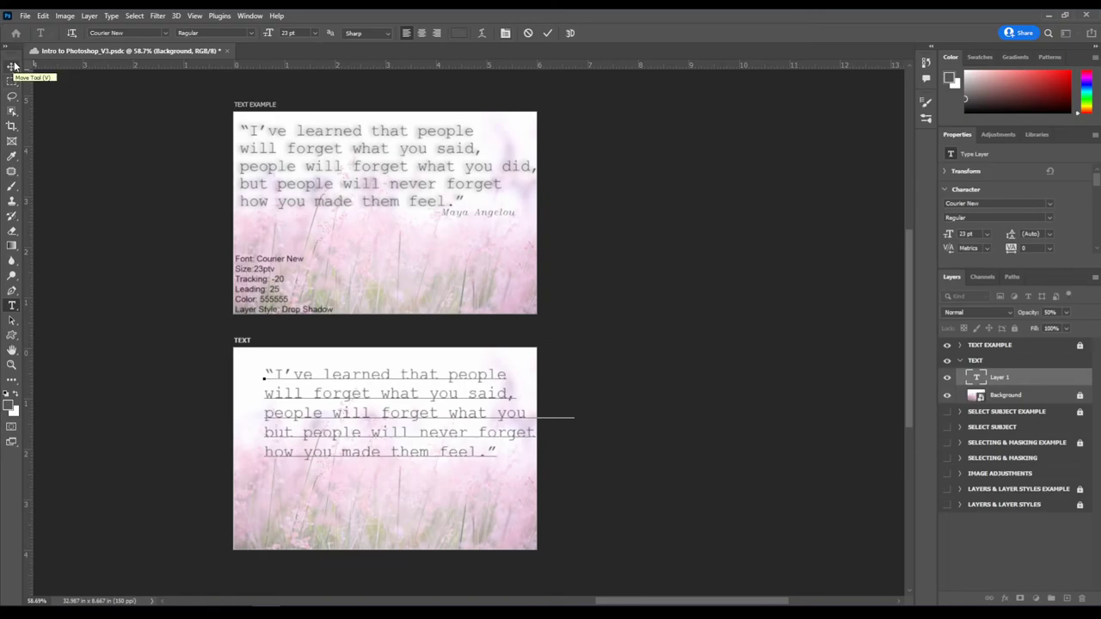
key(ctrl+Return)
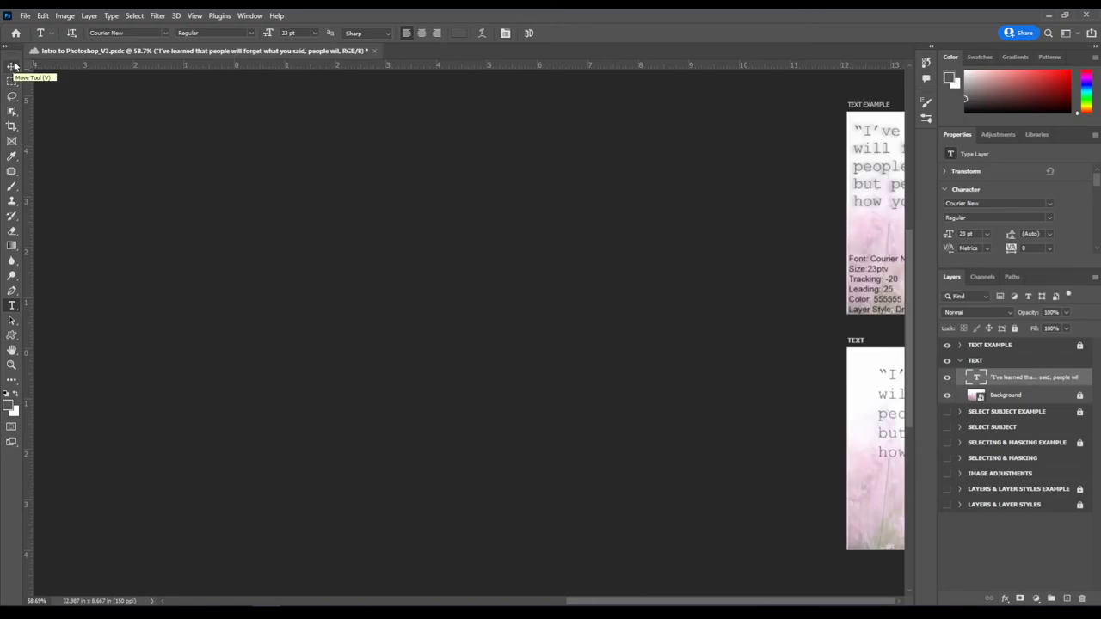
- Move the quote toward the upper-left corner of the TEXT artboard to match the example's placement
scroll(635, 327, right, 10)
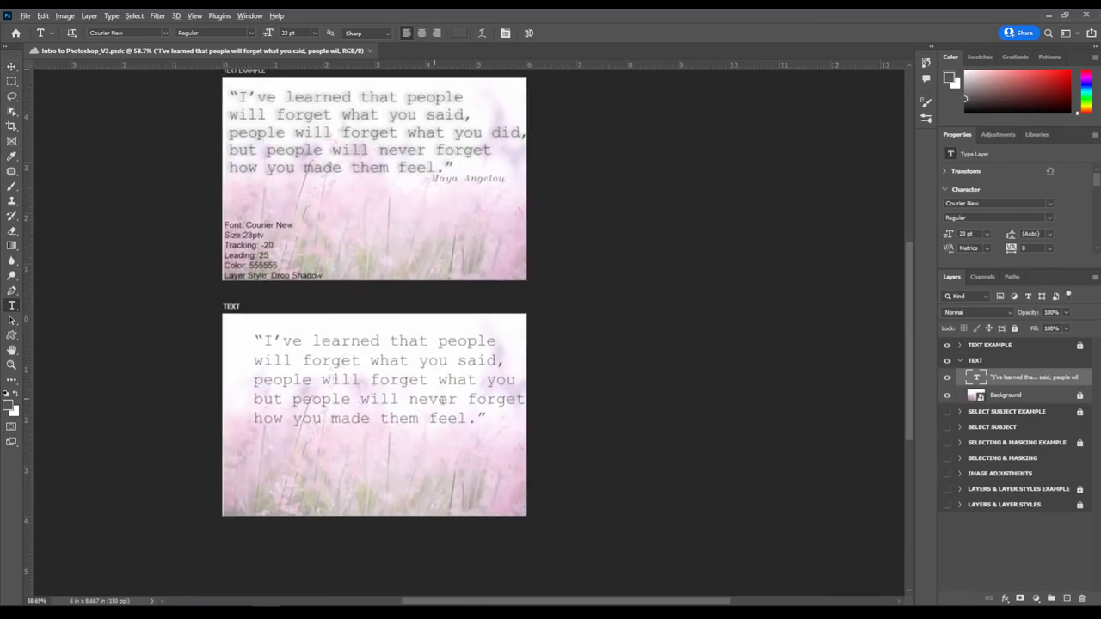
scroll(443, 404, up, 2)
click(11, 67)
drag(359, 349, 329, 339)
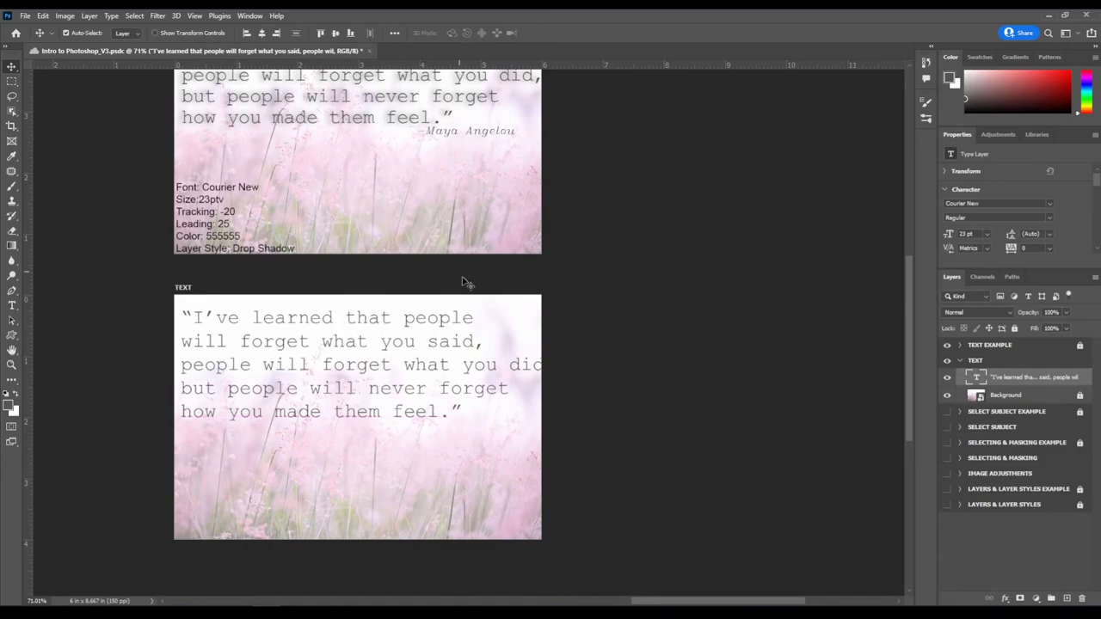
- Reselect the quote's type layer and extend the area that shows its character properties
scroll(515, 390, up, 1)
scroll(516, 391, up, 1)
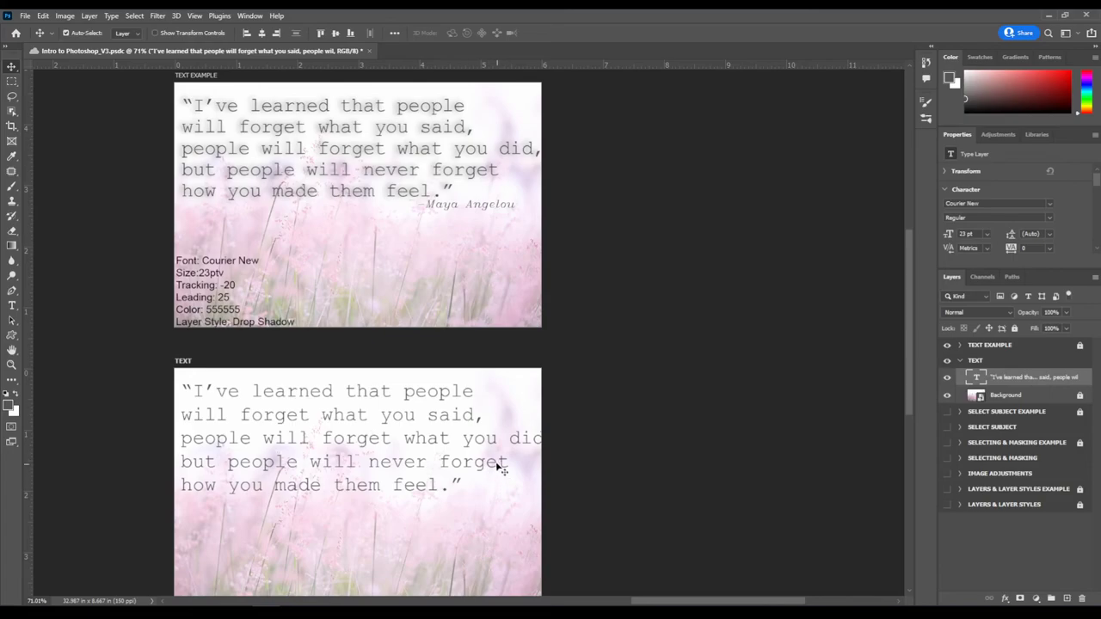
click(218, 297)
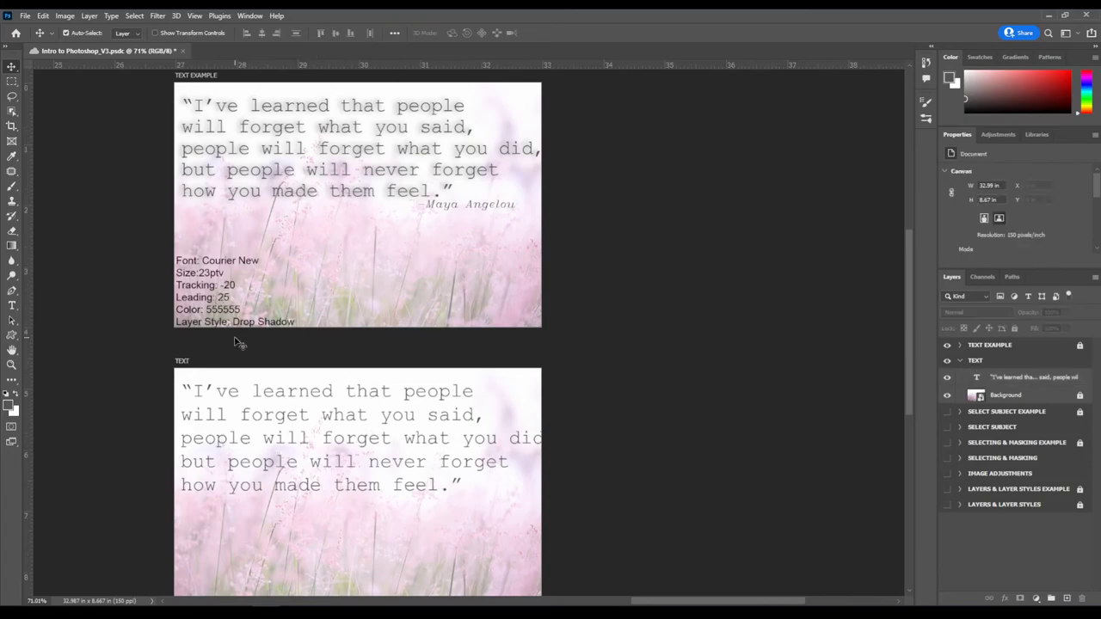
click(1029, 379)
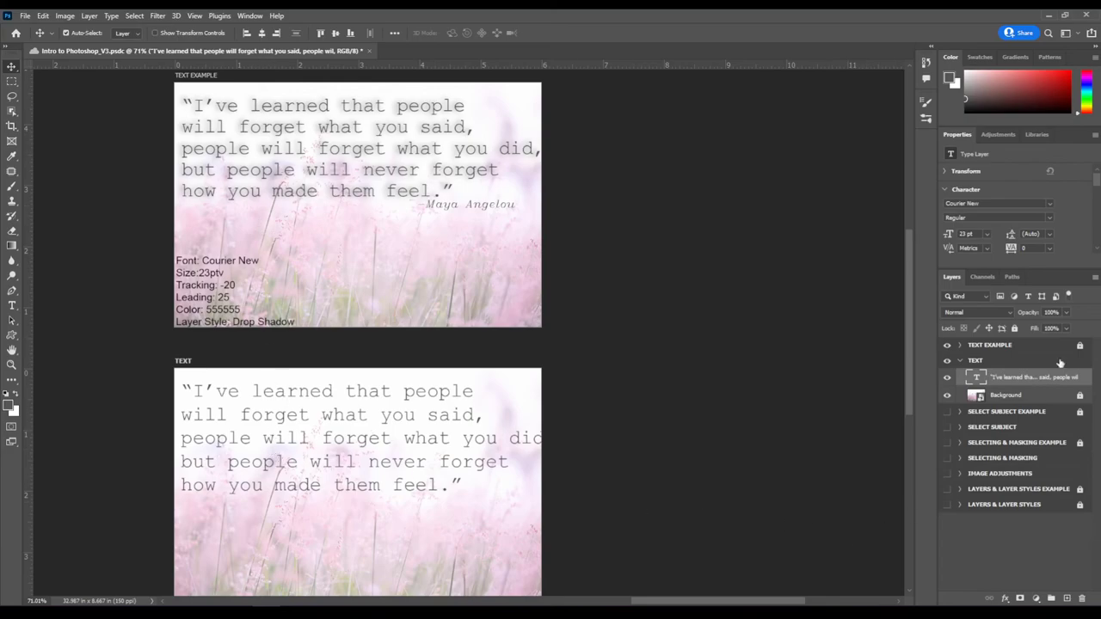
drag(1025, 269, 1024, 300)
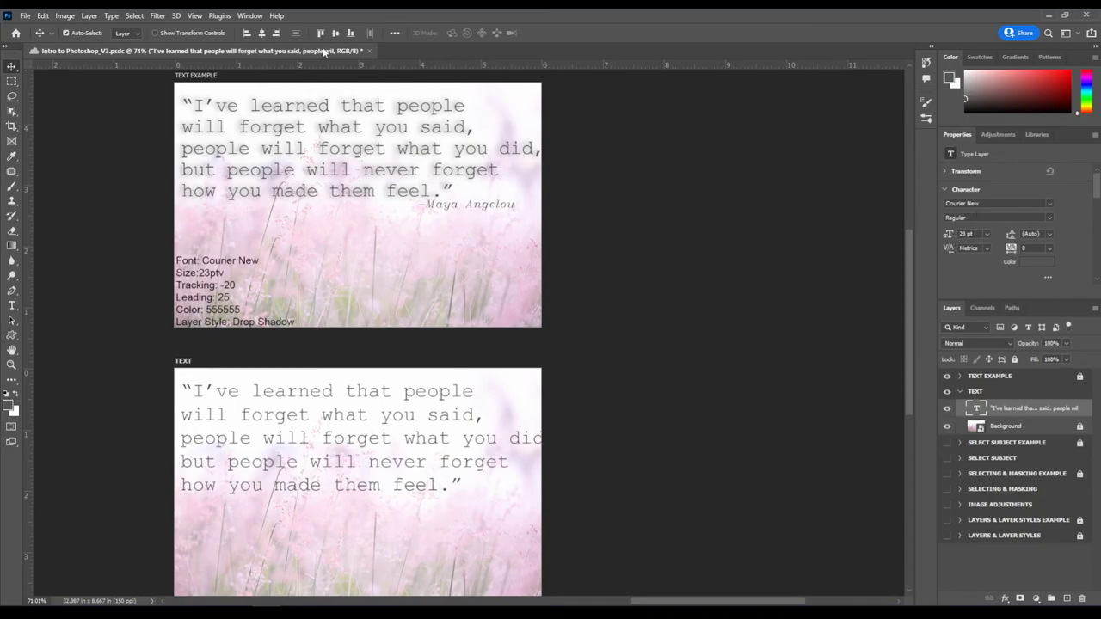
- Preview other fonts such as Calibri, Impact and ISOCT2 on the quote from the layer's font list
click(1049, 204)
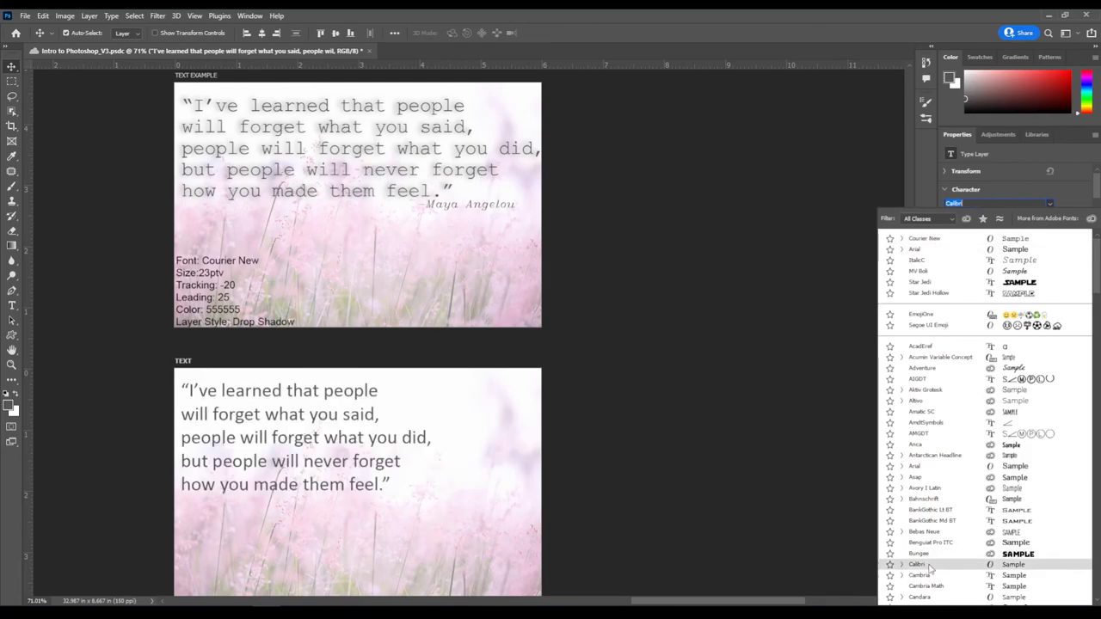
scroll(930, 567, down, 8)
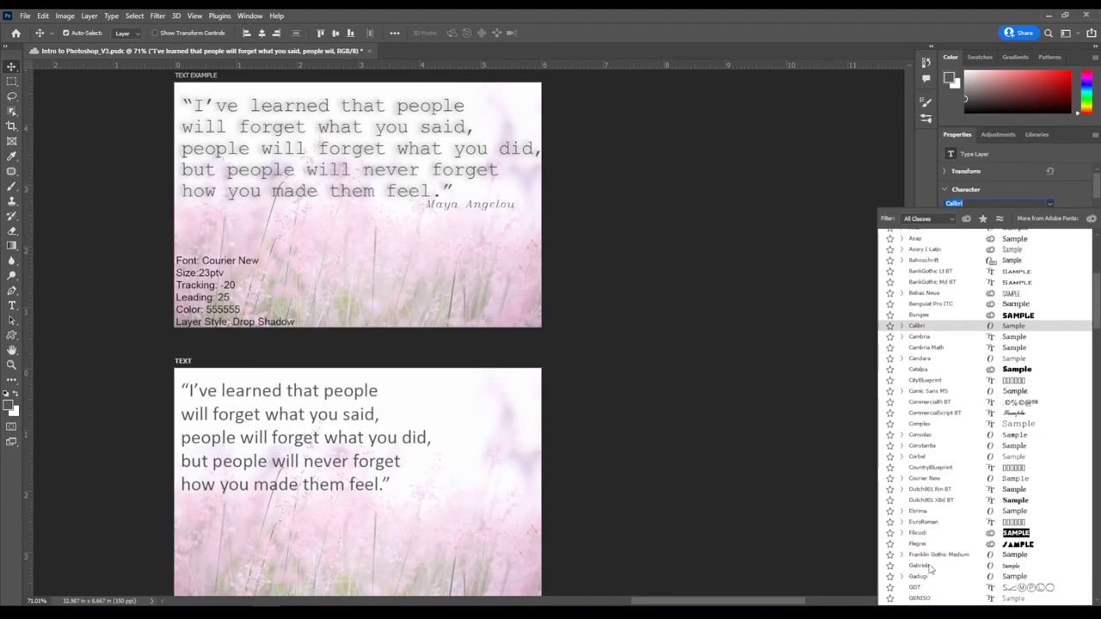
scroll(931, 568, down, 6)
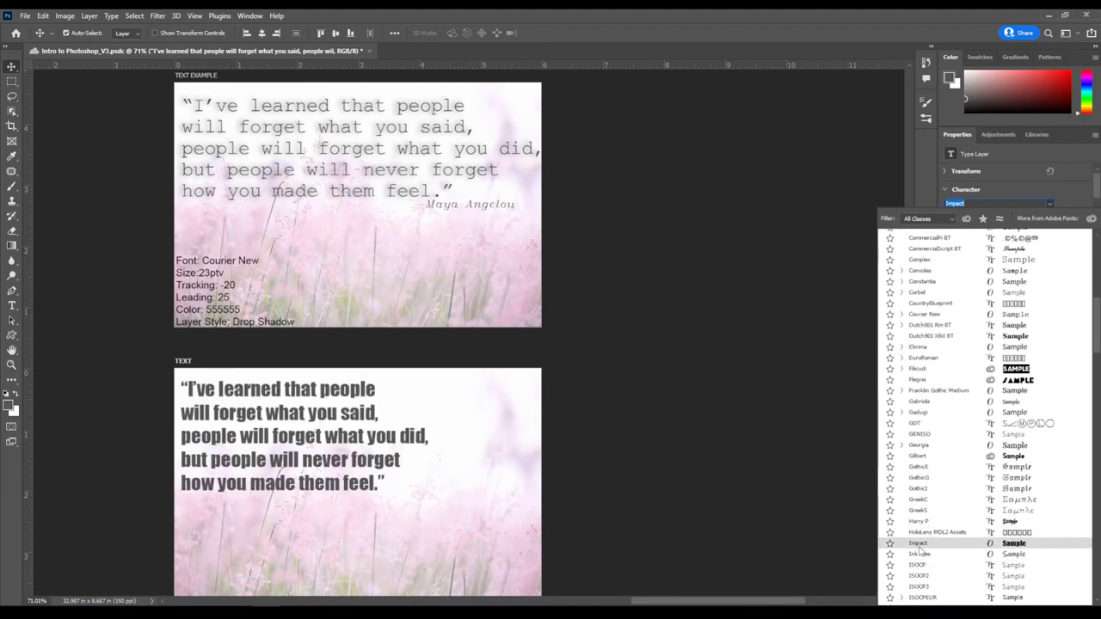
scroll(919, 549, down, 6)
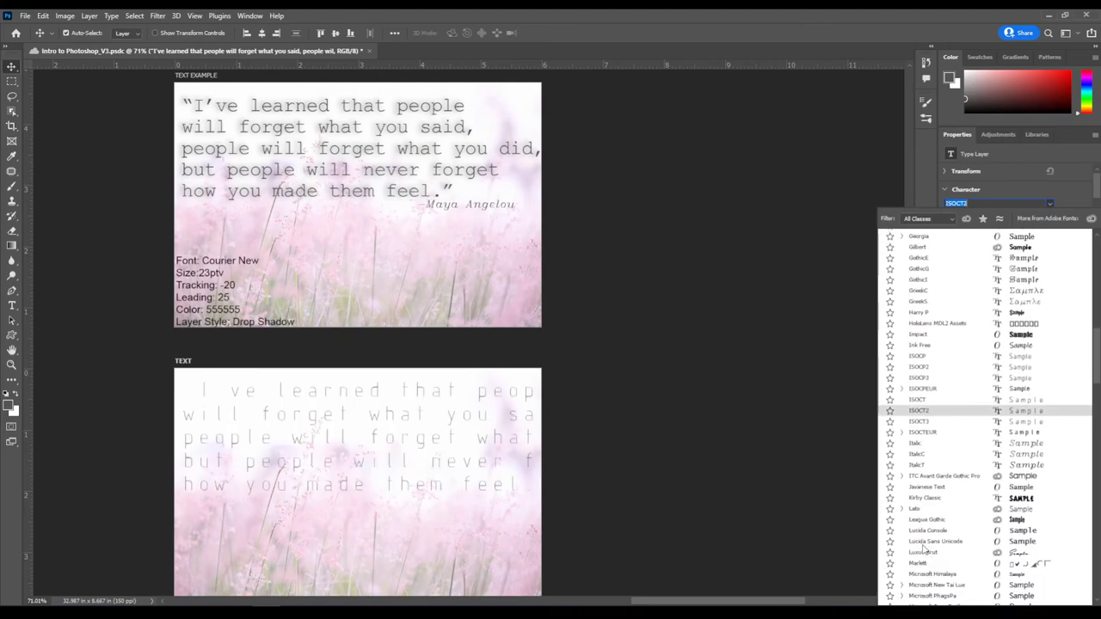
scroll(925, 551, down, 3)
scroll(938, 557, up, 4)
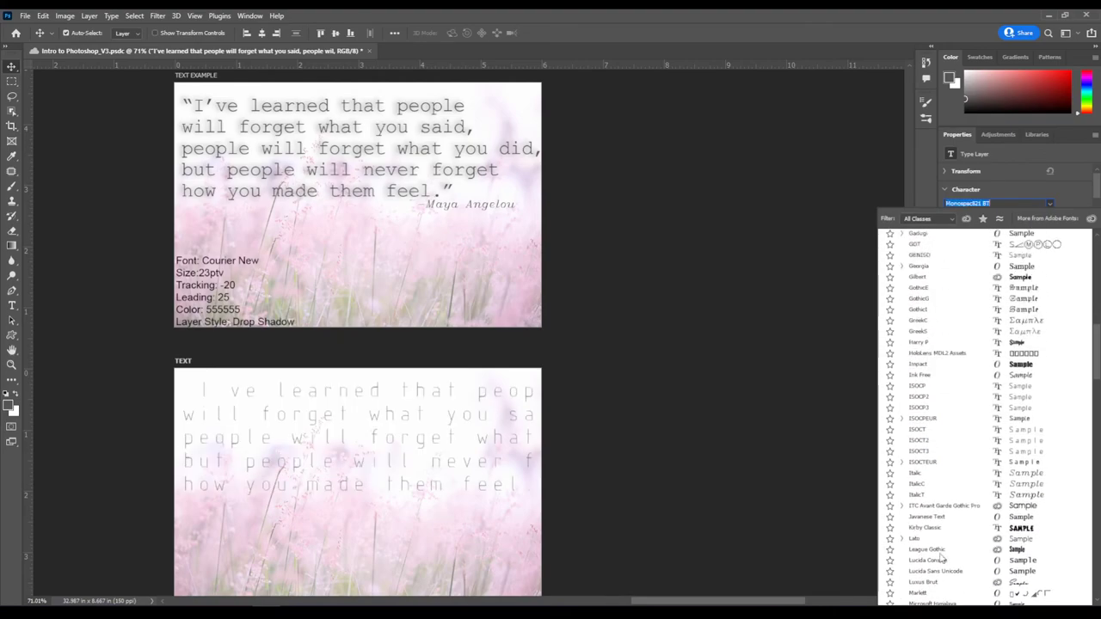
scroll(942, 555, up, 5)
click(831, 255)
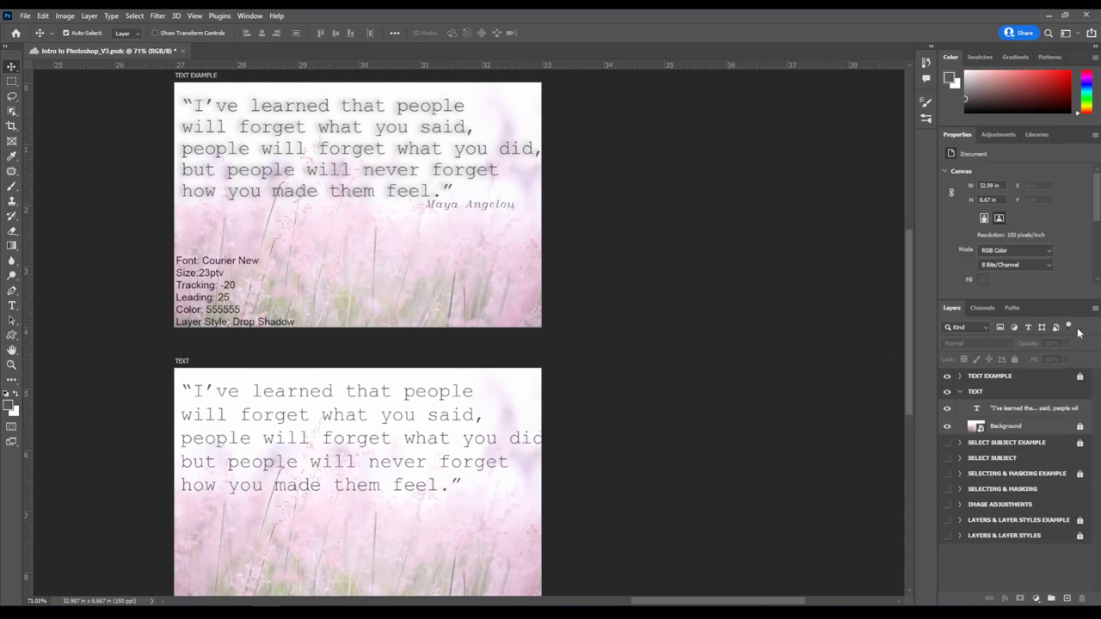
- Set the quote layer's leading to 25 pt and its tracking to -25
click(1005, 415)
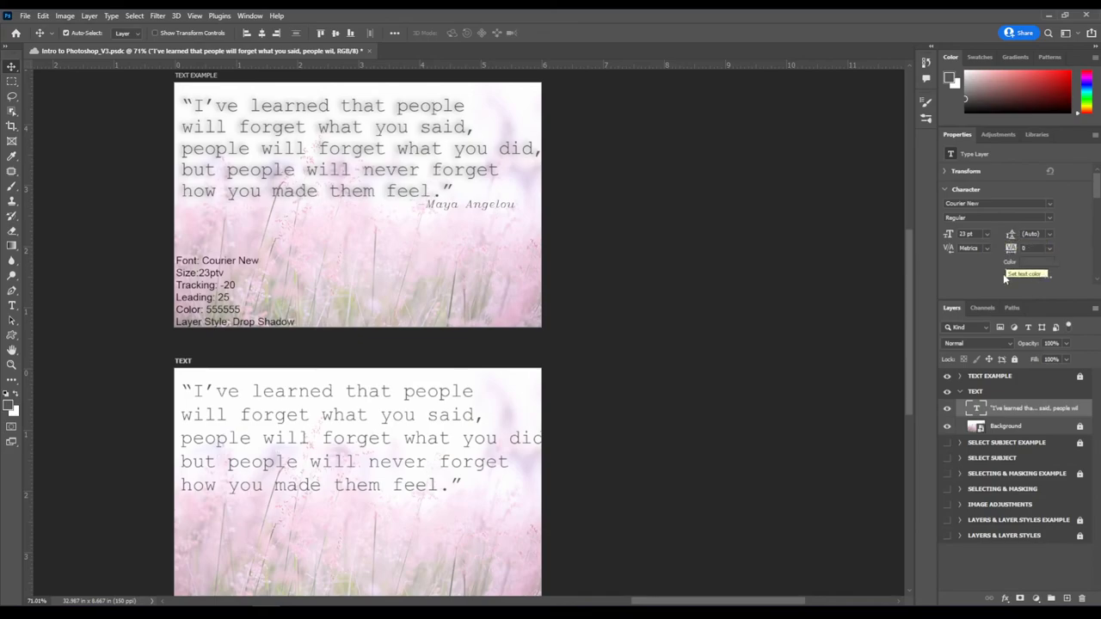
click(1037, 234)
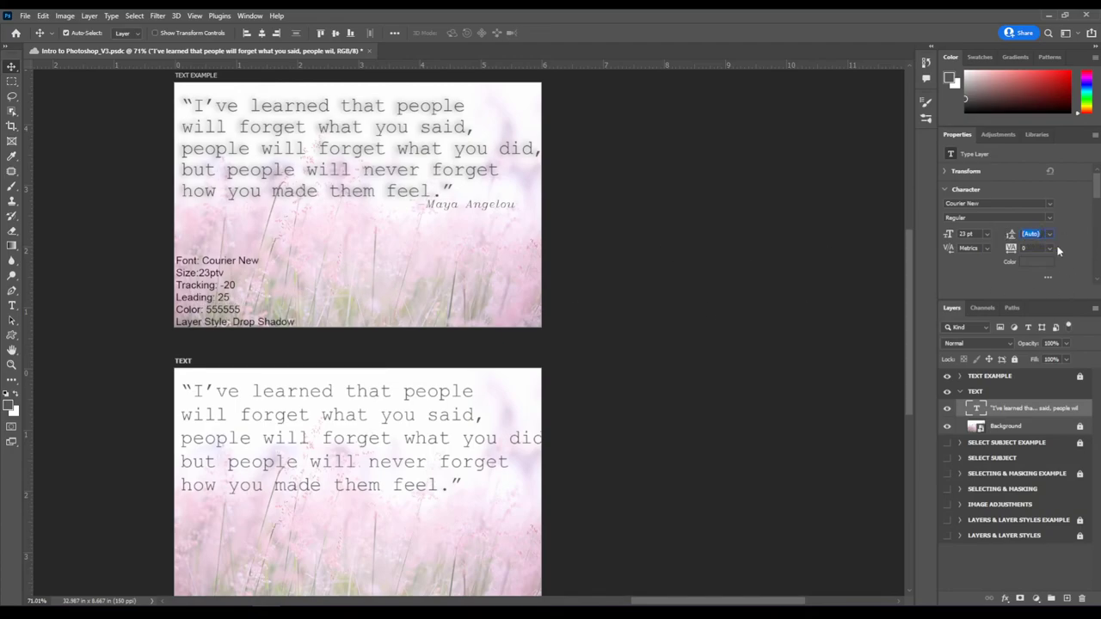
text(25)
key(Return)
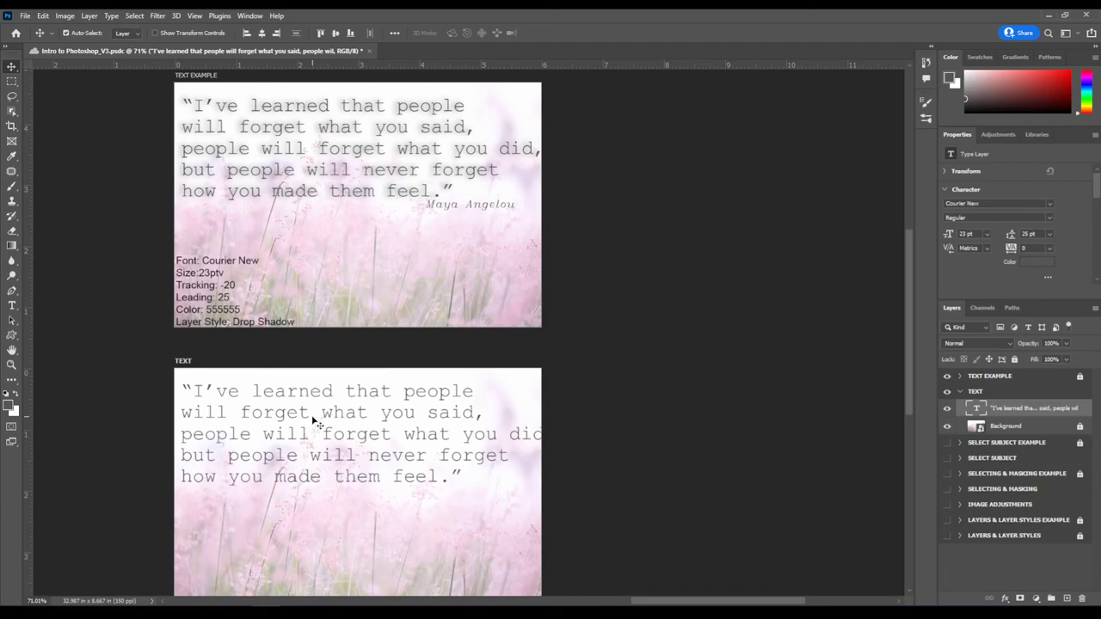
click(1029, 248)
text(-25)
key(Return)
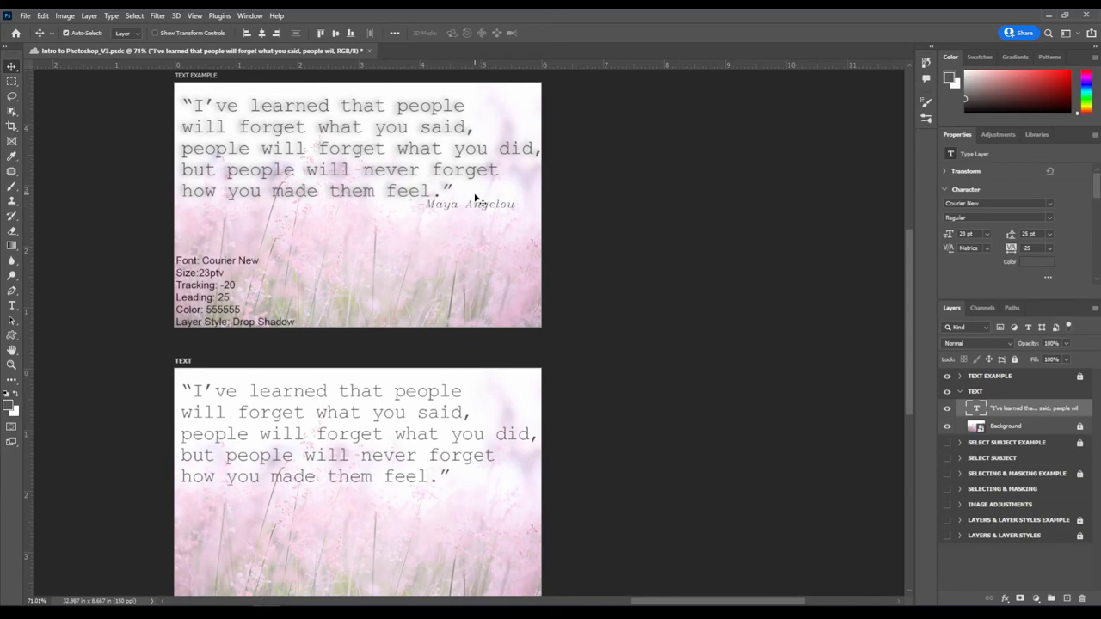
- Preview the Type tool's font choices, such as BankGothic Lt BT, on the quote and return to the Type tool
click(11, 306)
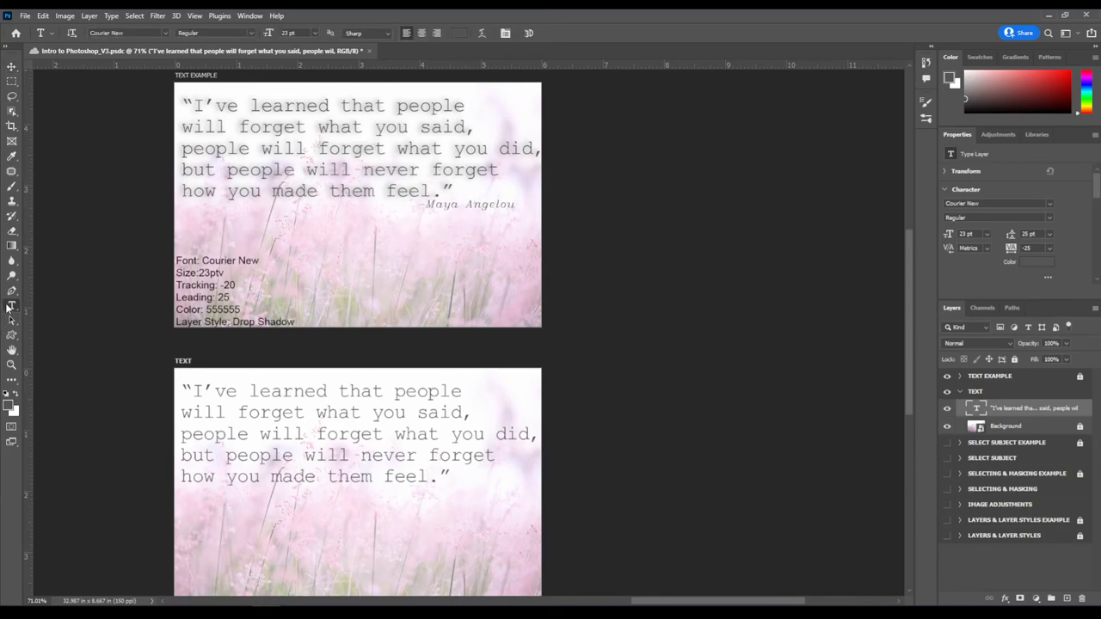
click(165, 34)
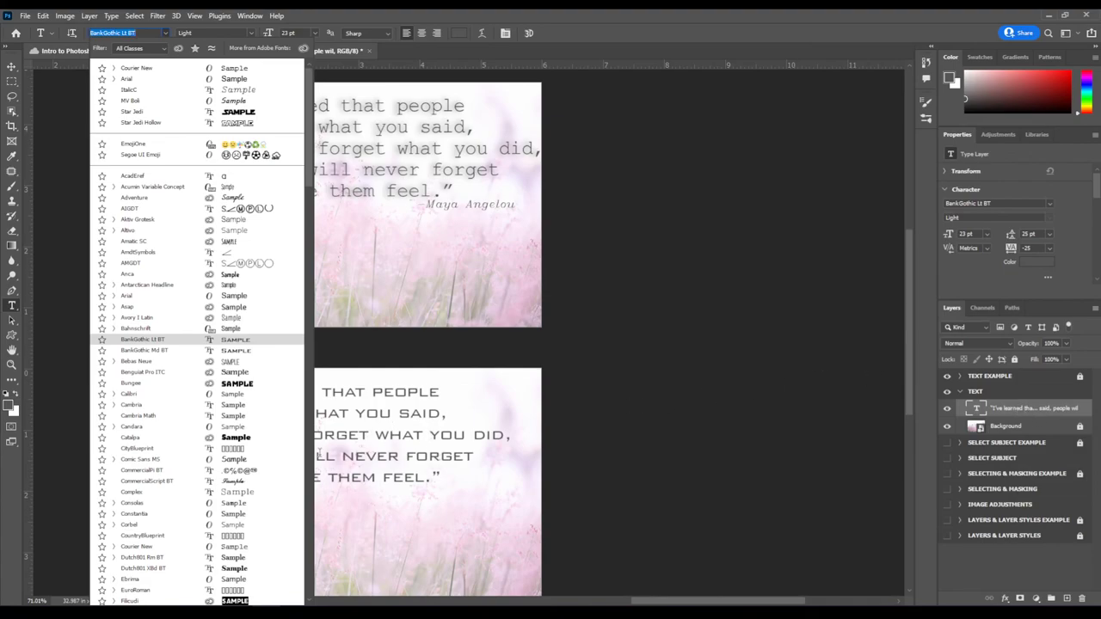
click(11, 67)
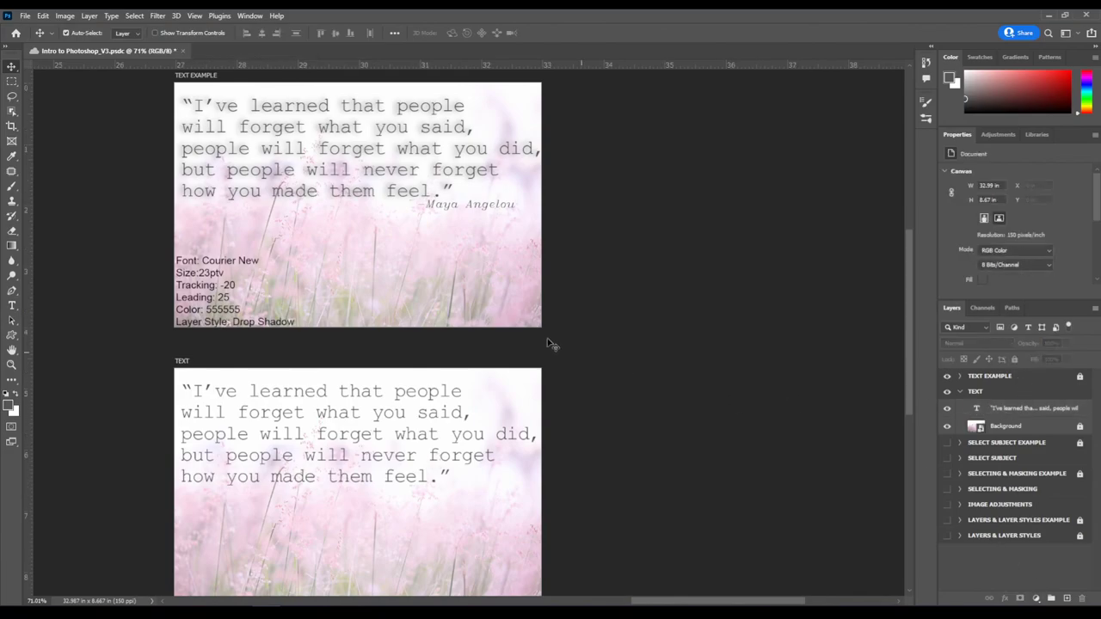
click(12, 306)
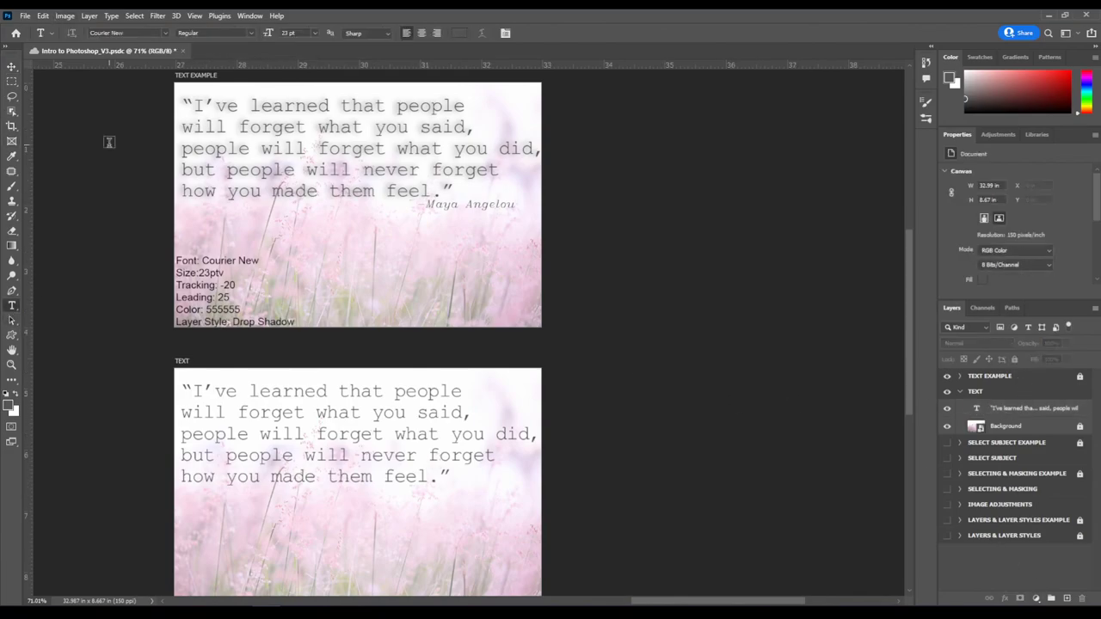
- Add the attribution "-Maya Angelou" in the Adventure font beneath the quote and shift it left to fit inside the TEXT artboard
click(166, 32)
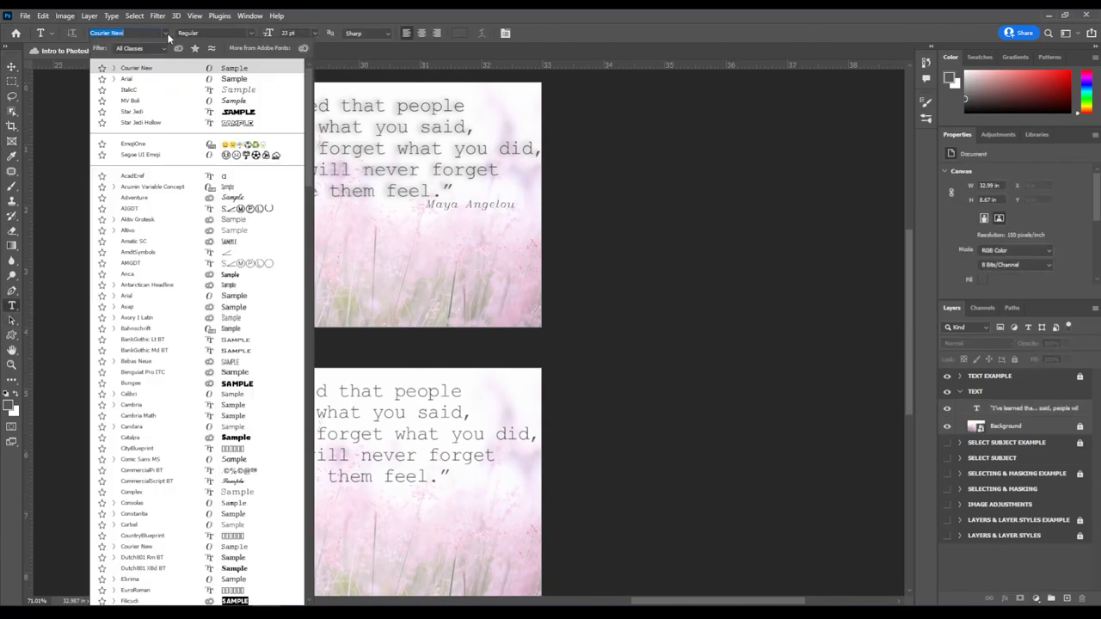
click(160, 198)
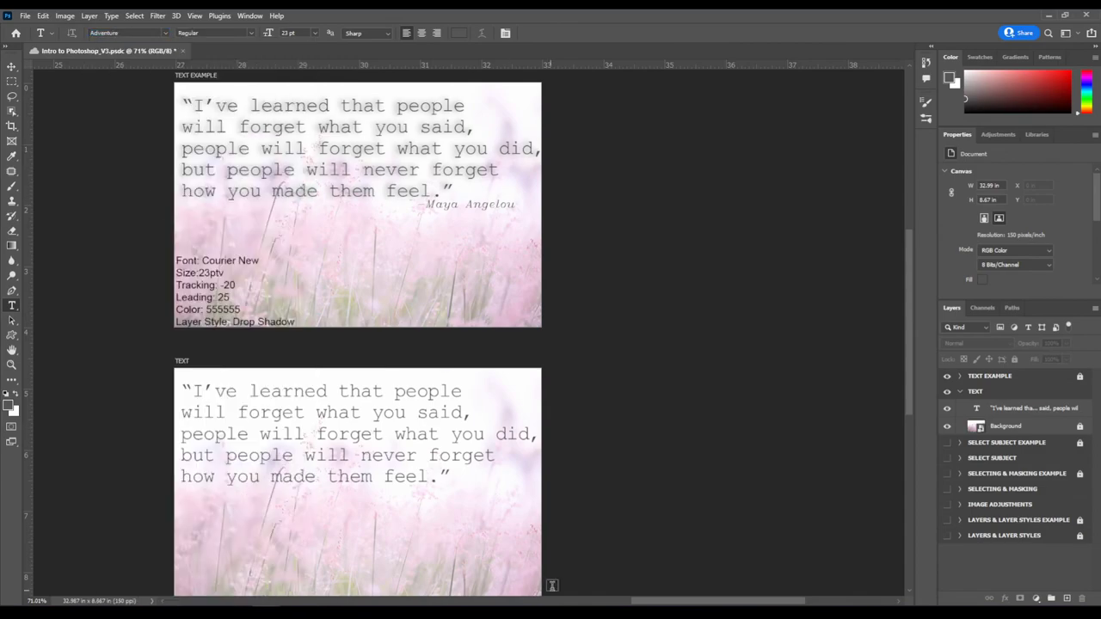
click(437, 499)
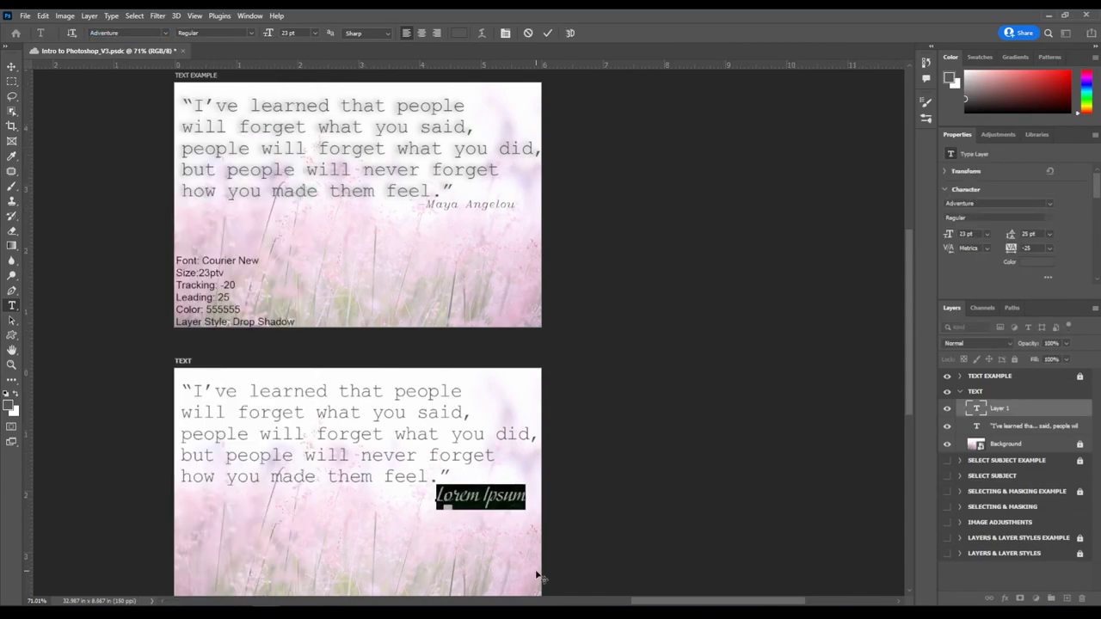
text(-Maya An)
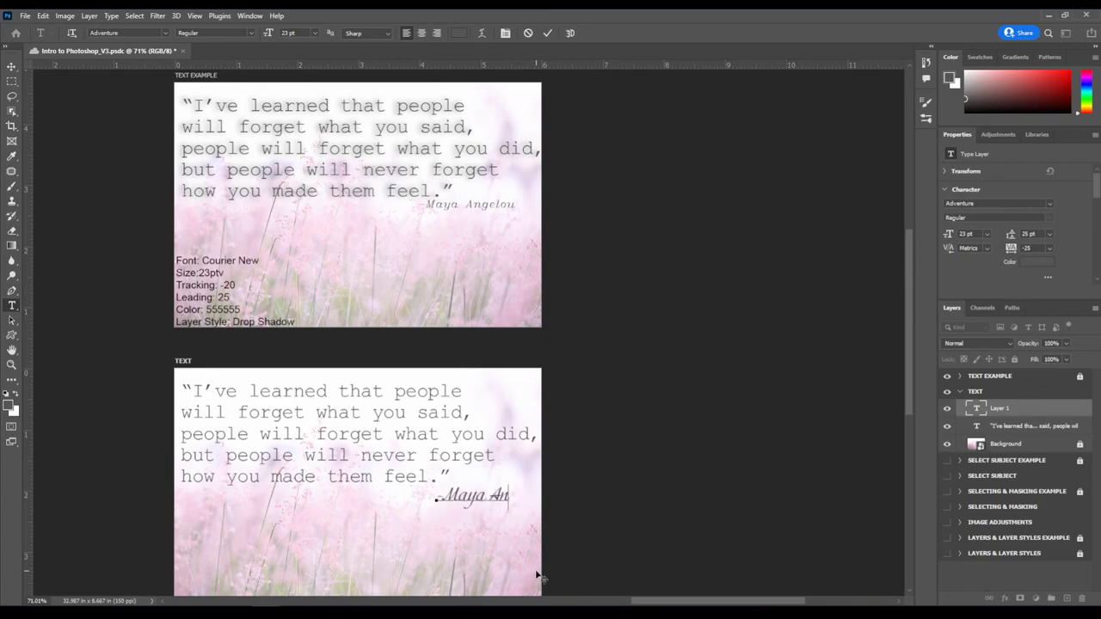
text(gelou)
key(ctrl+Return)
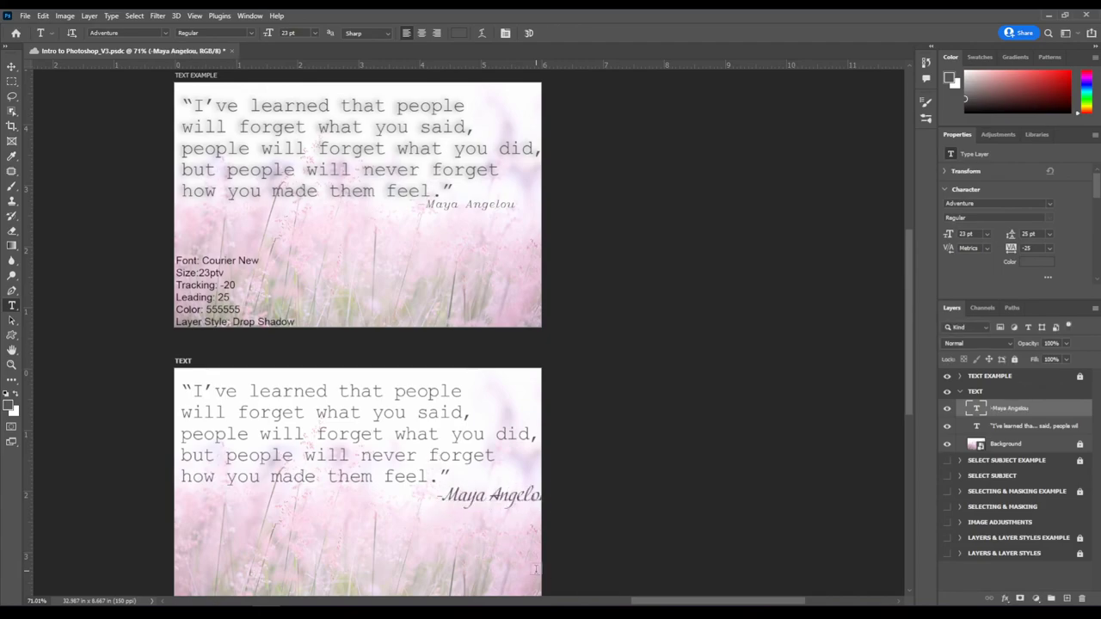
key(v)
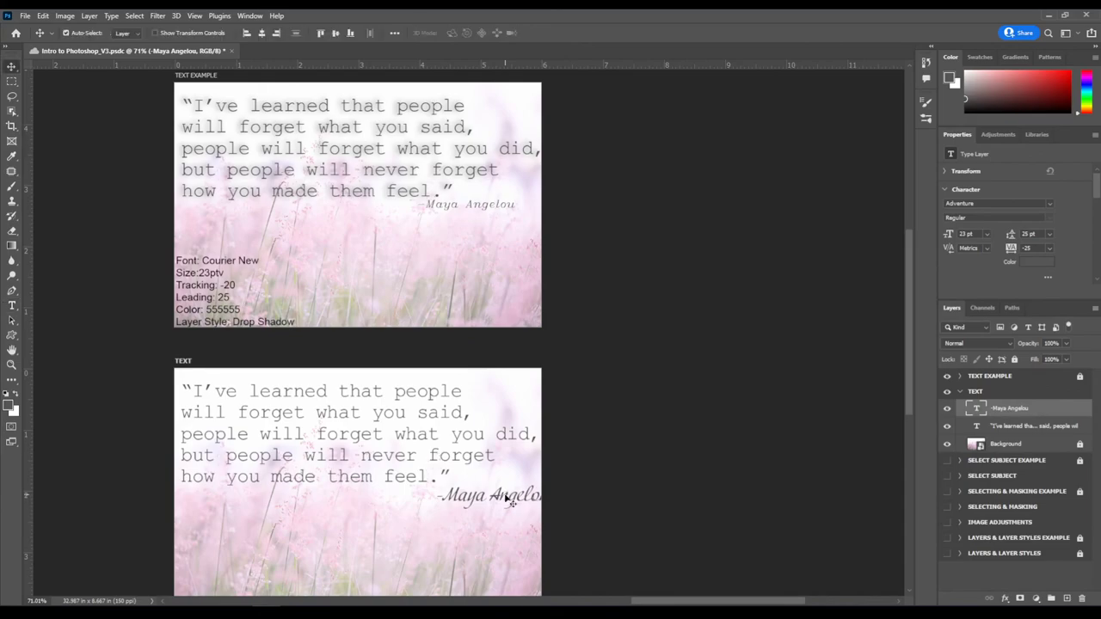
drag(507, 500, 485, 500)
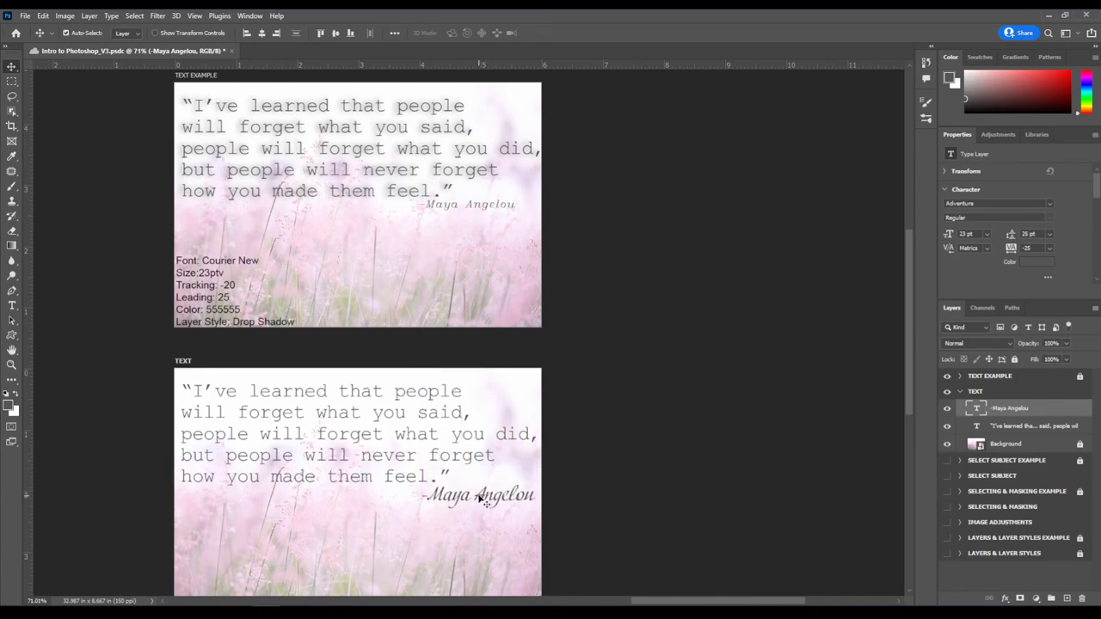
- Compare the character properties of the quote and attribution type layers, ending with the attribution layer selected
click(1015, 429)
click(1016, 413)
click(1013, 422)
click(1014, 413)
click(1015, 428)
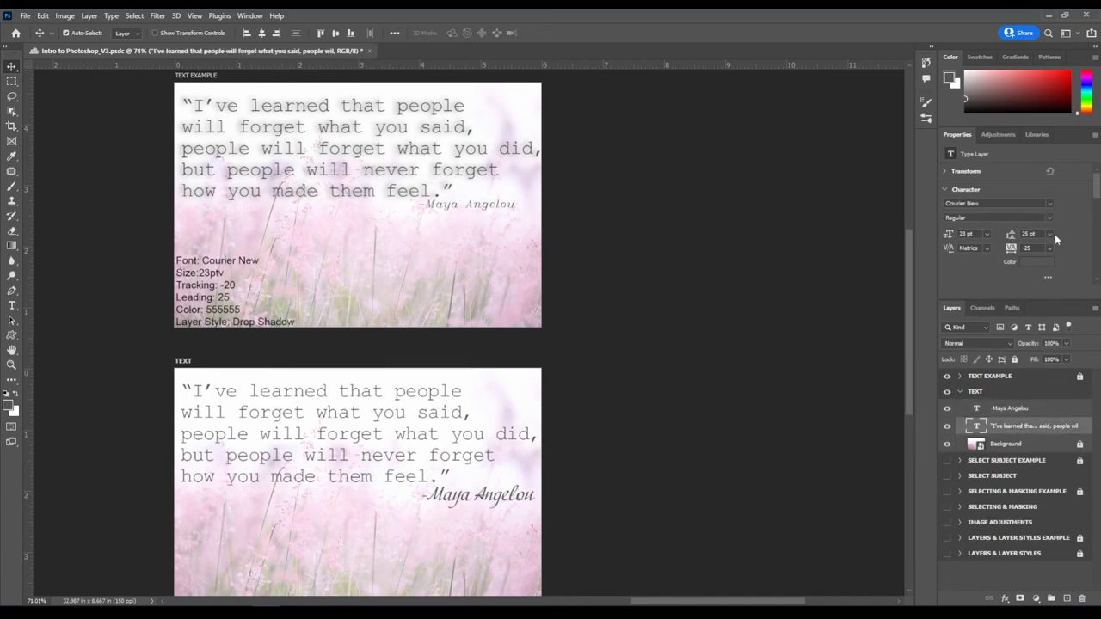
click(1010, 415)
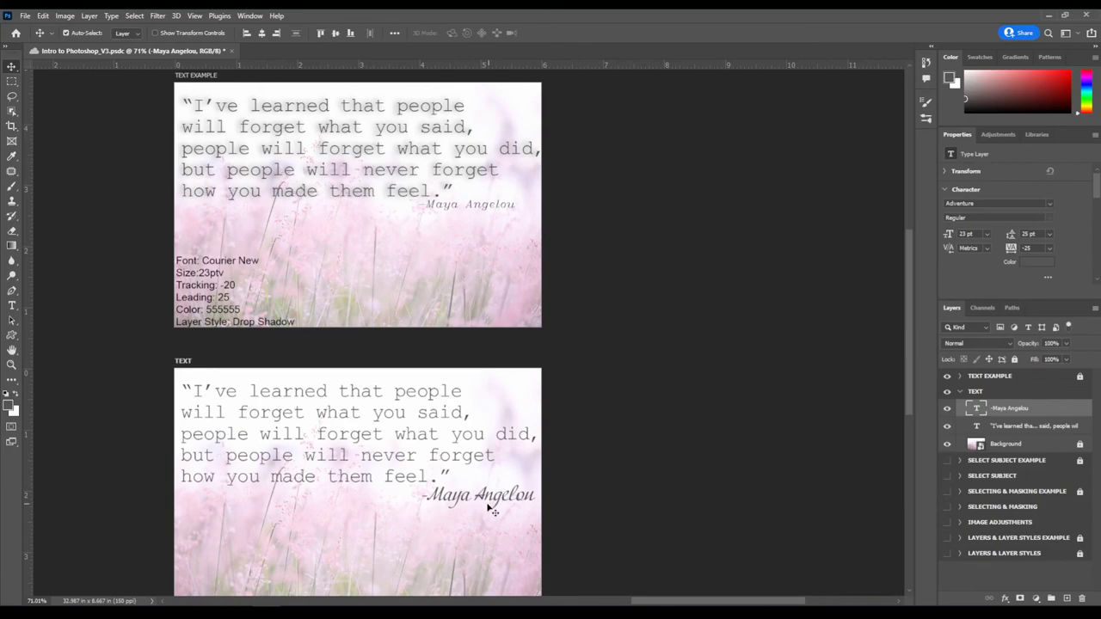
- Set the attribution's tracking to -50 and reposition it slightly further left, just beneath the quote's last line
drag(493, 506, 475, 510)
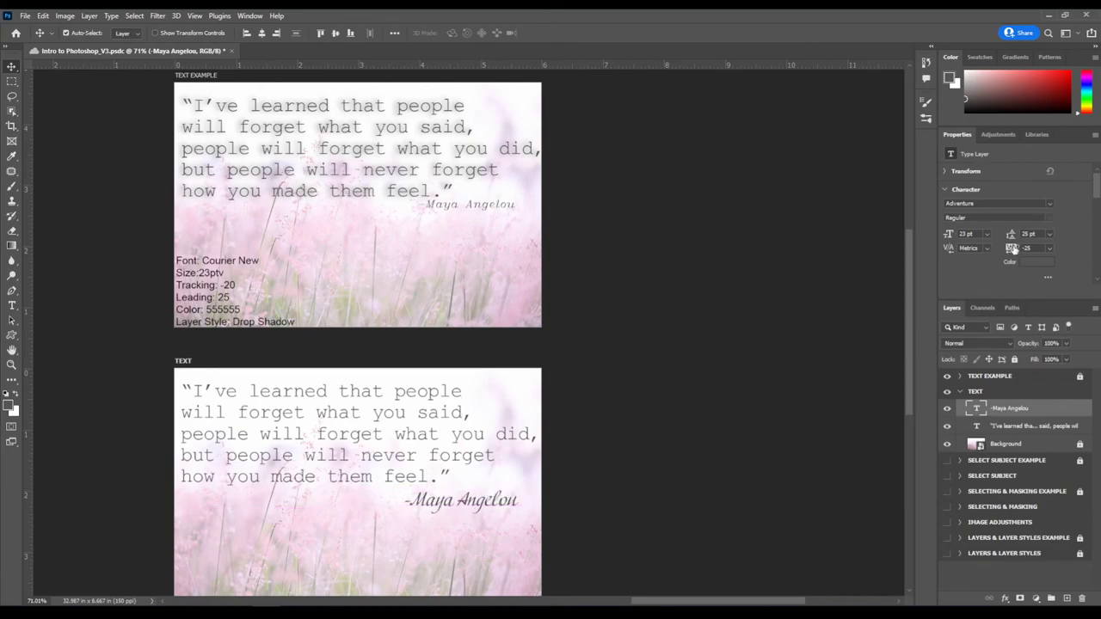
click(1050, 247)
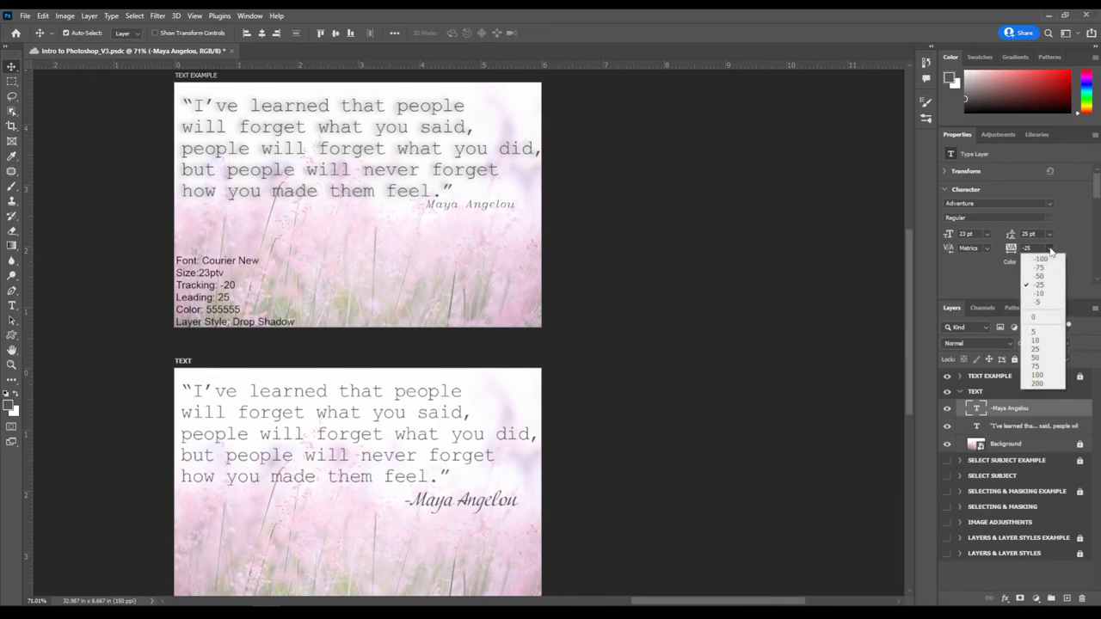
click(1046, 277)
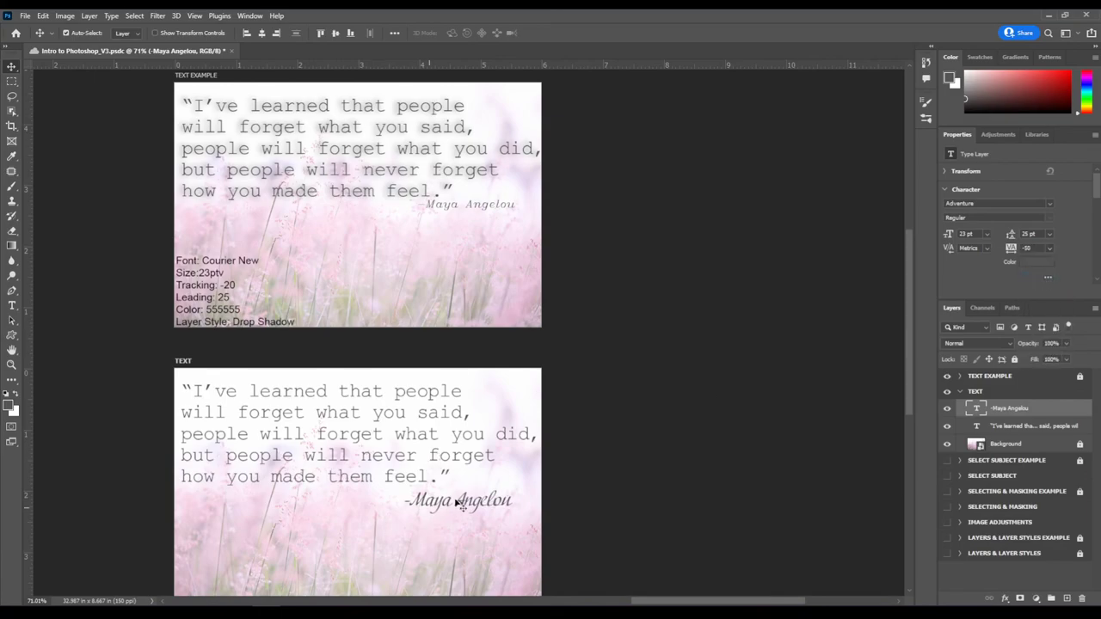
drag(459, 503, 462, 498)
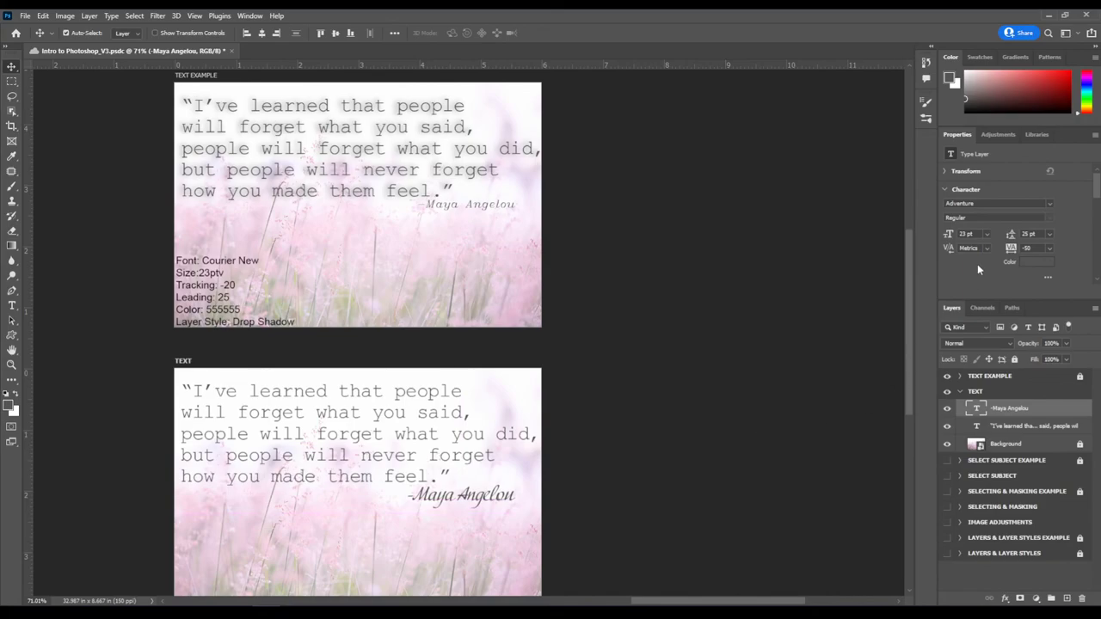